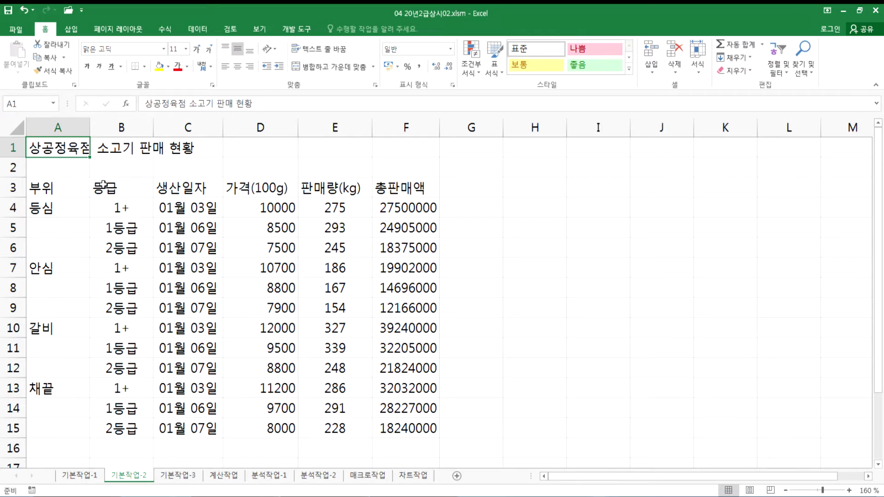
Merge and center the title across A1:F1 and apply the 제목 1 cell style to it
drag(53, 150, 406, 146)
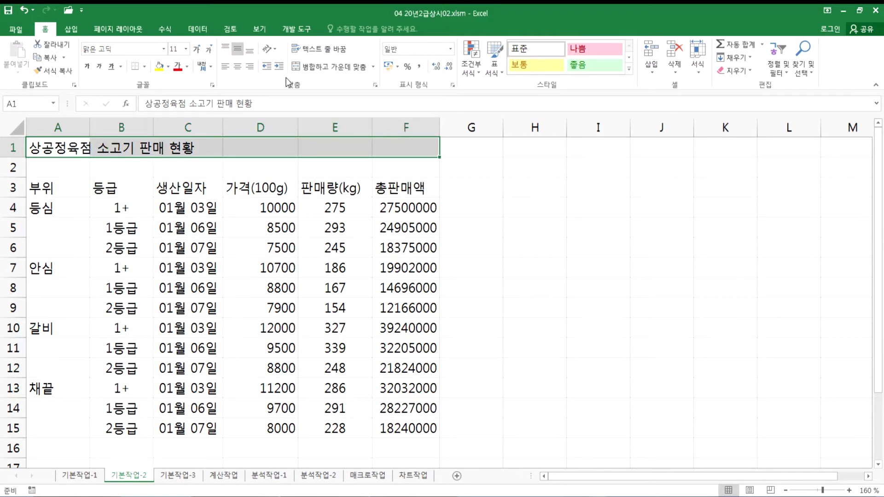
click(329, 67)
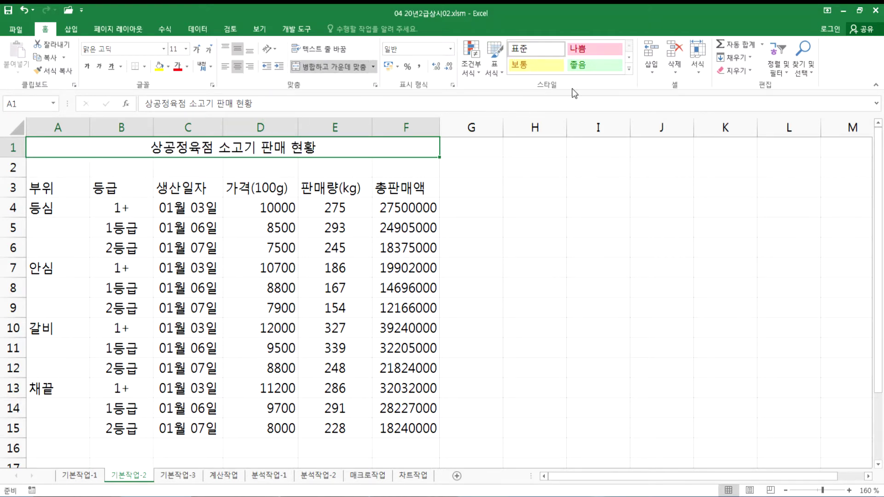
click(629, 69)
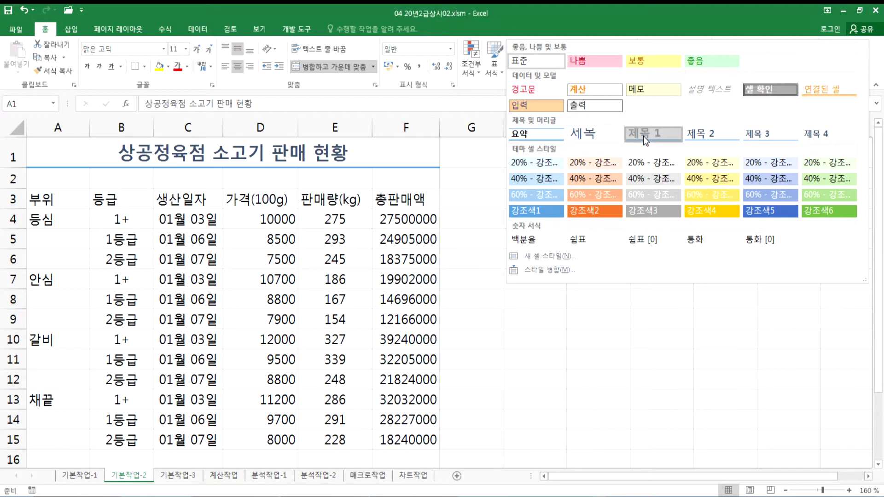
click(643, 136)
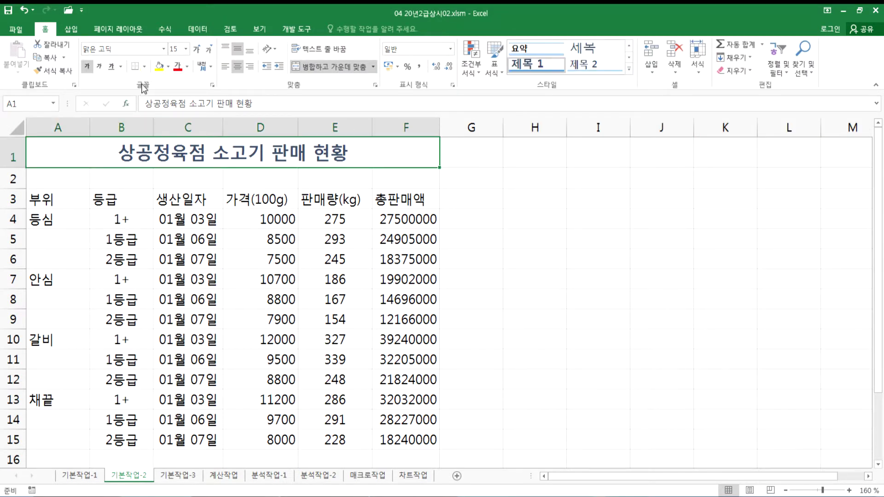
click(629, 69)
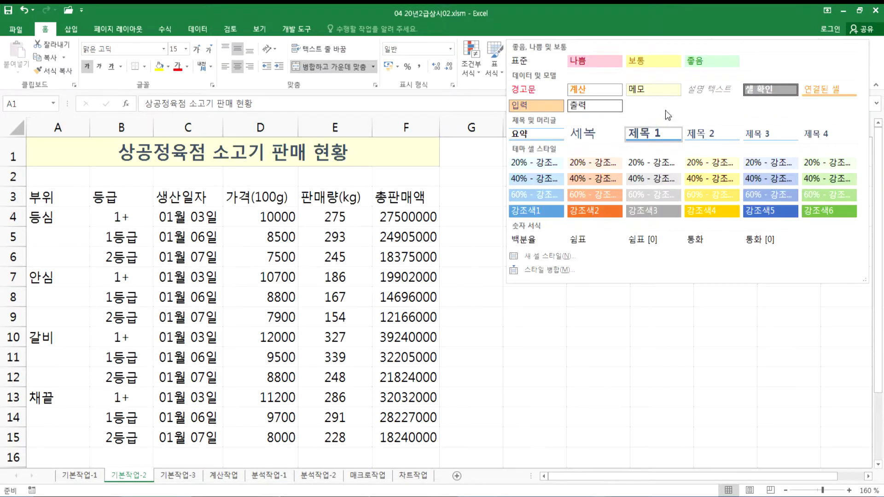
click(656, 133)
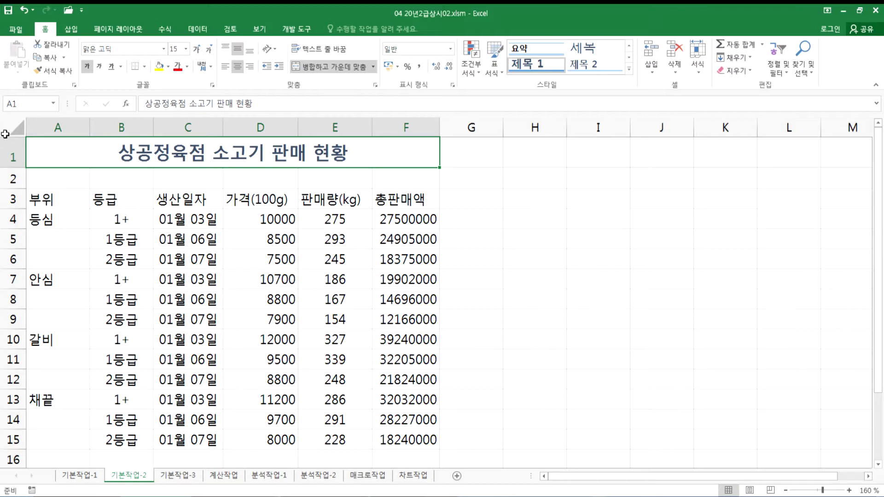
Set the height of row 1 to 30
right_click(13, 157)
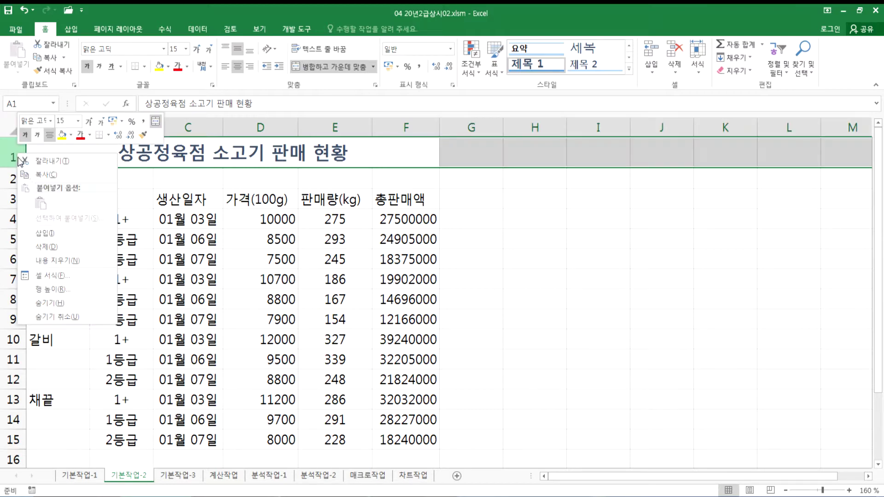
click(46, 291)
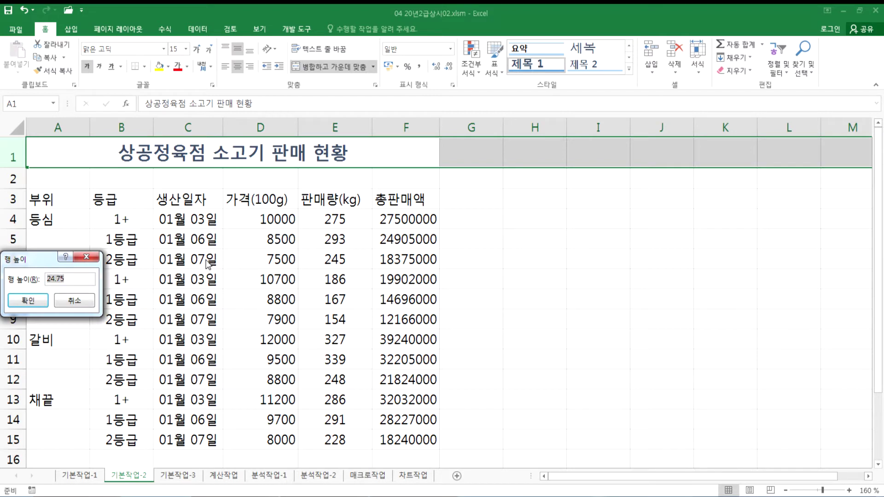
text(30)
key(Return)
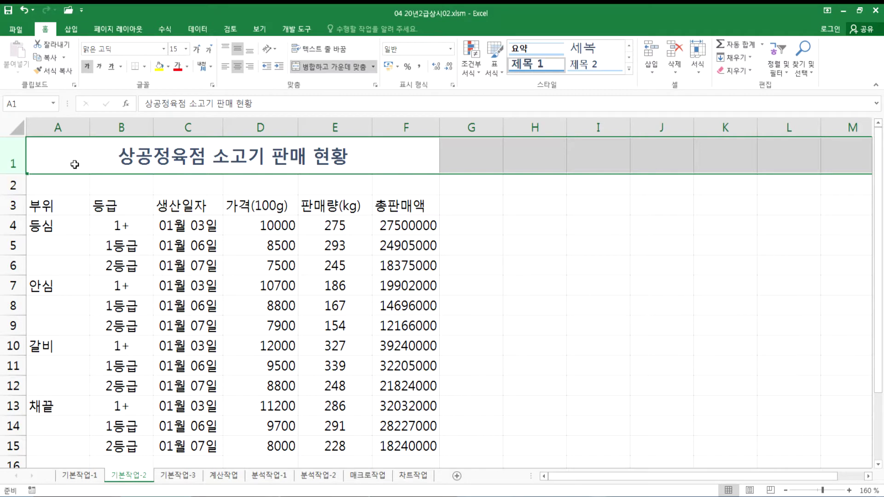
Check the column width setting of column A and the row height setting of row 1 without changing either
click(76, 217)
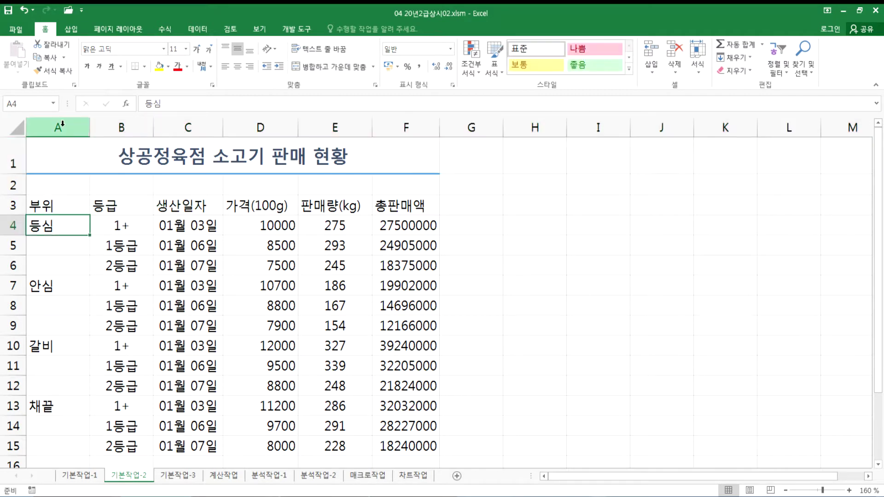
click(62, 124)
right_click(62, 126)
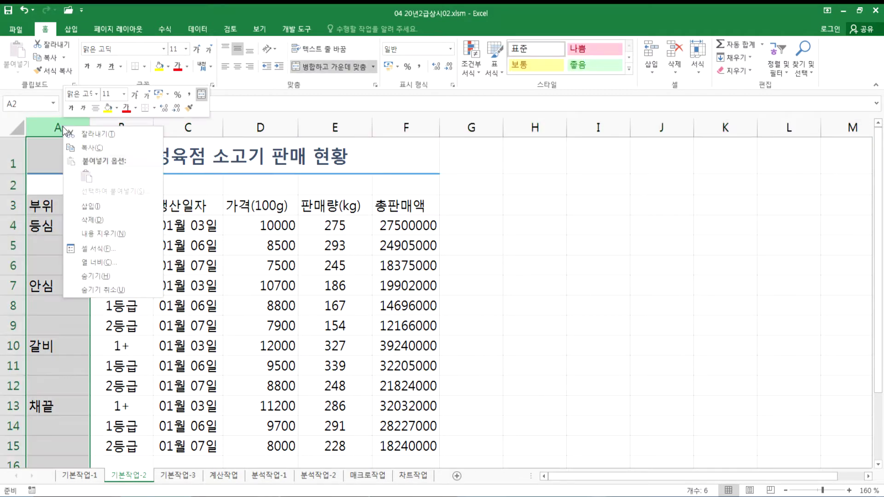
click(91, 261)
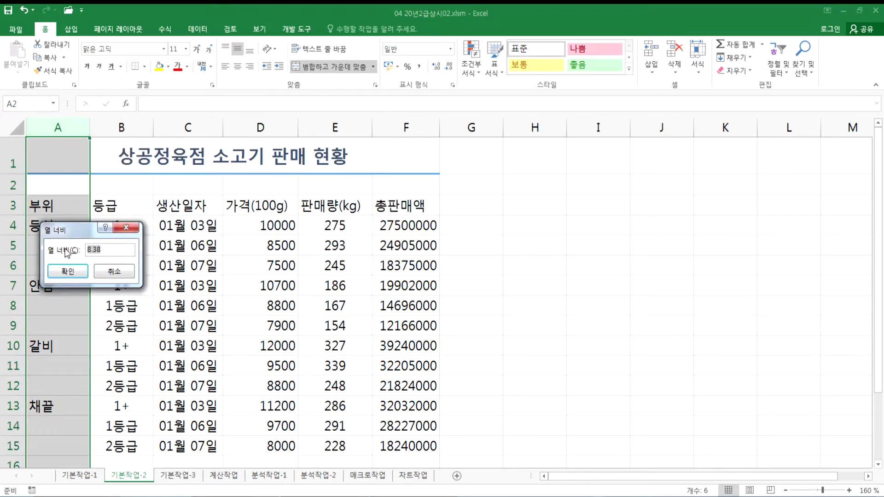
click(110, 273)
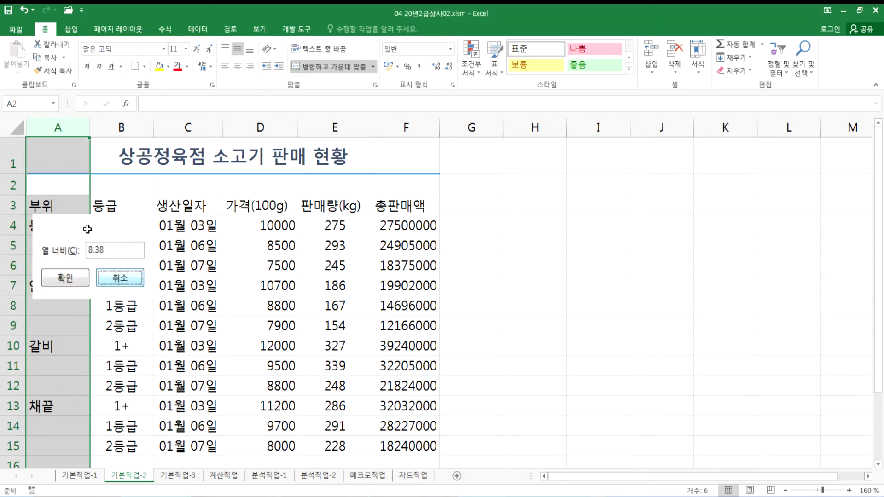
click(13, 159)
right_click(14, 161)
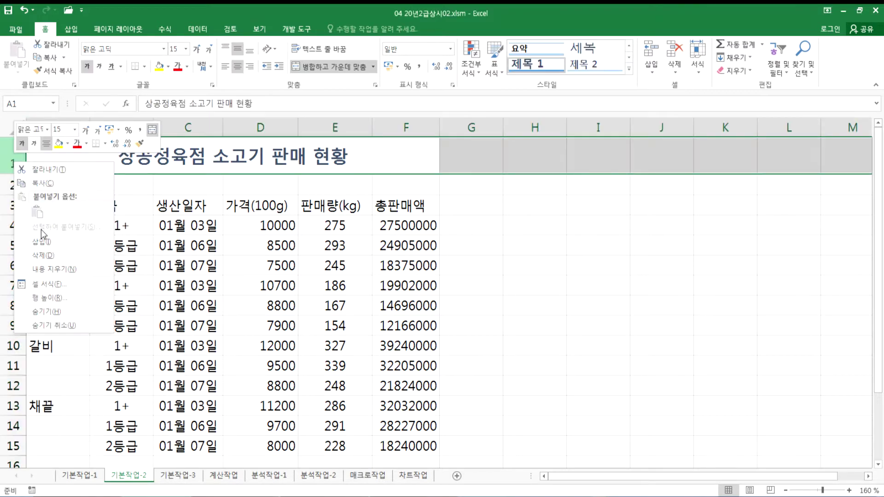
click(47, 298)
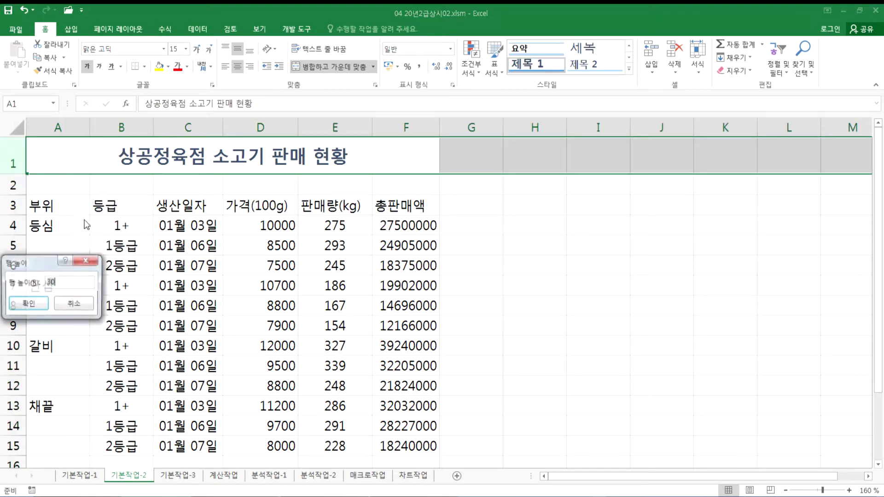
click(74, 304)
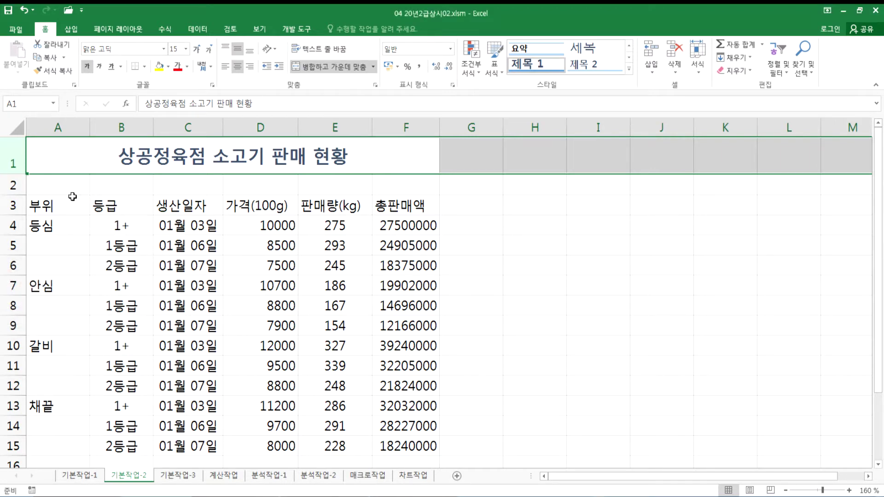
Merge and center the 등심 cells A4:A6
click(45, 231)
drag(47, 240, 49, 269)
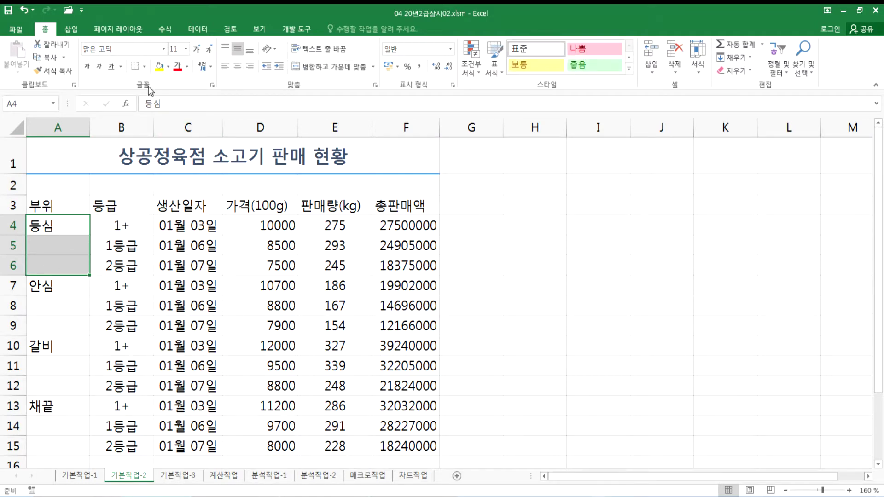
click(318, 68)
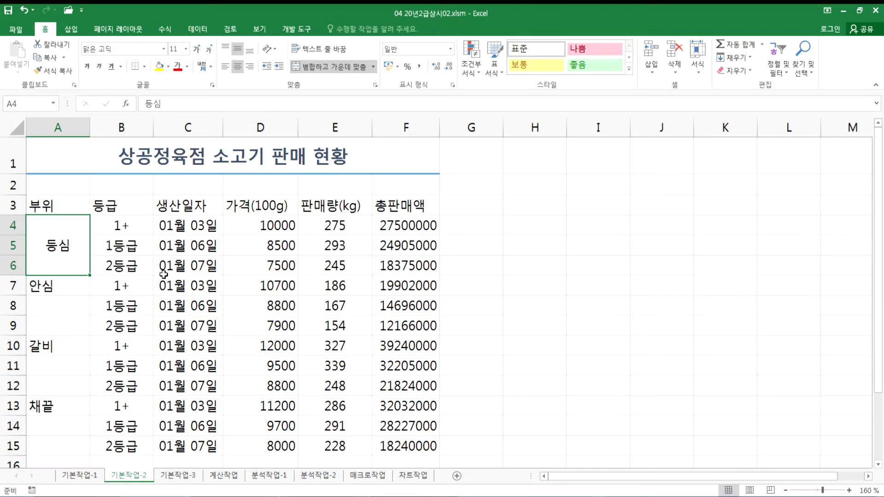
drag(69, 284, 55, 444)
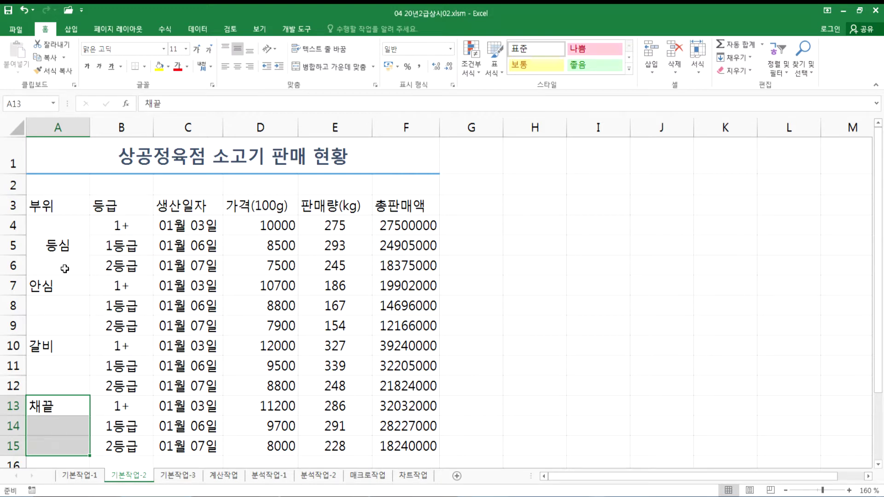
drag(71, 283, 54, 443)
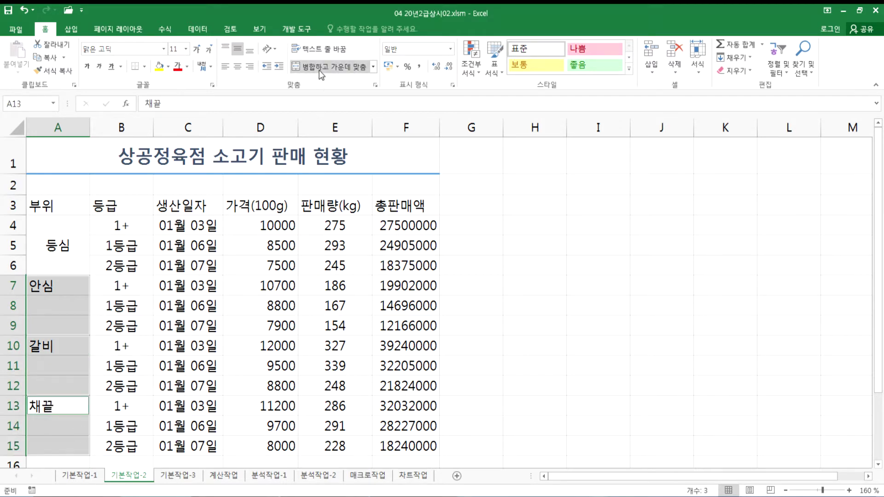
click(58, 246)
drag(50, 289, 56, 349)
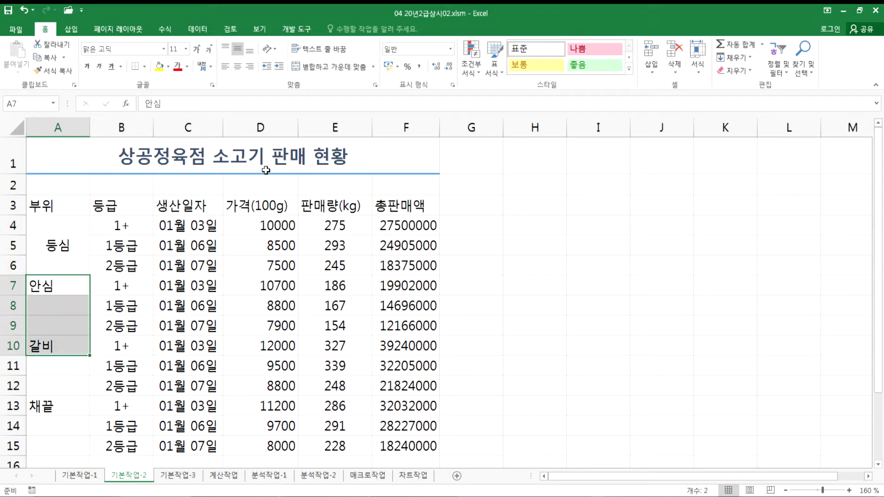
click(59, 288)
Try copying the merged 등심 cell's format onto A7:A15 with Format Painter, and undo it
click(57, 247)
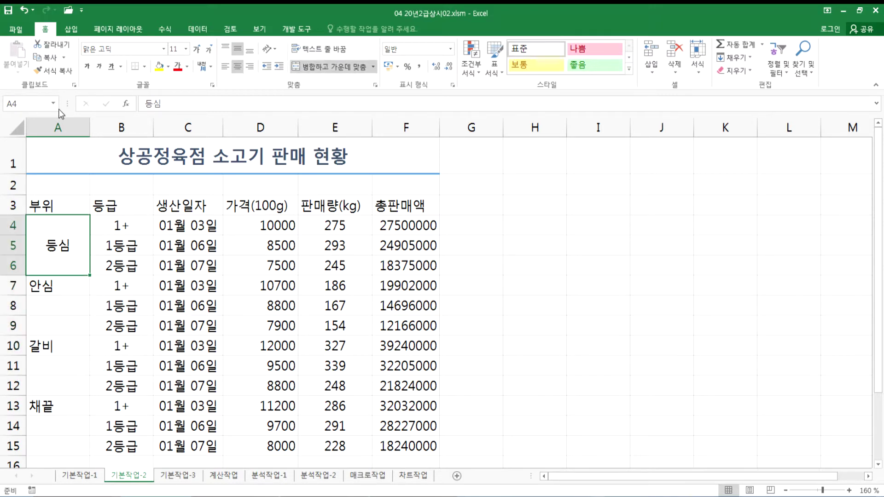
click(53, 71)
mouse_move(69, 286)
mouse_down()
mouse_move(59, 303)
mouse_move(62, 439)
mouse_up()
click(63, 243)
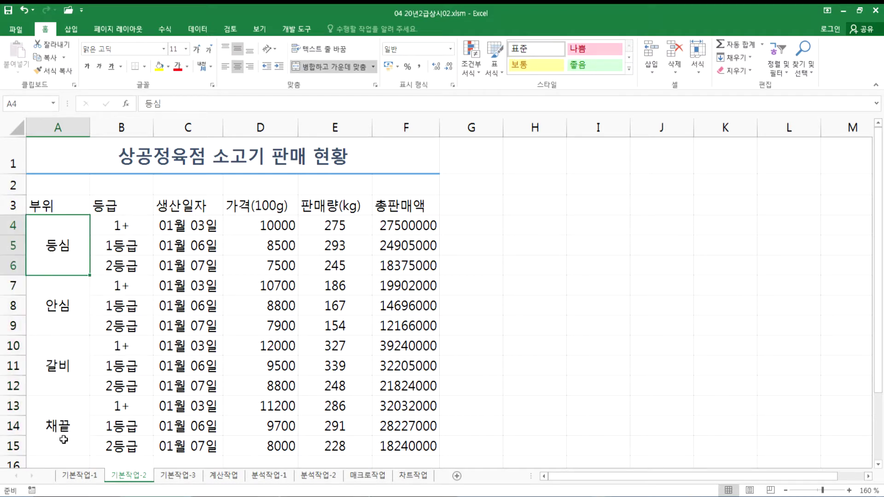
key(ctrl+z)
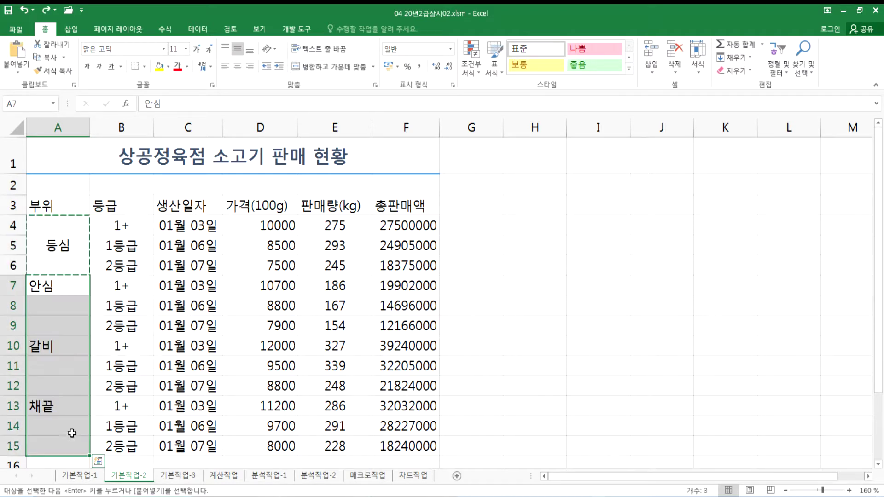
click(56, 251)
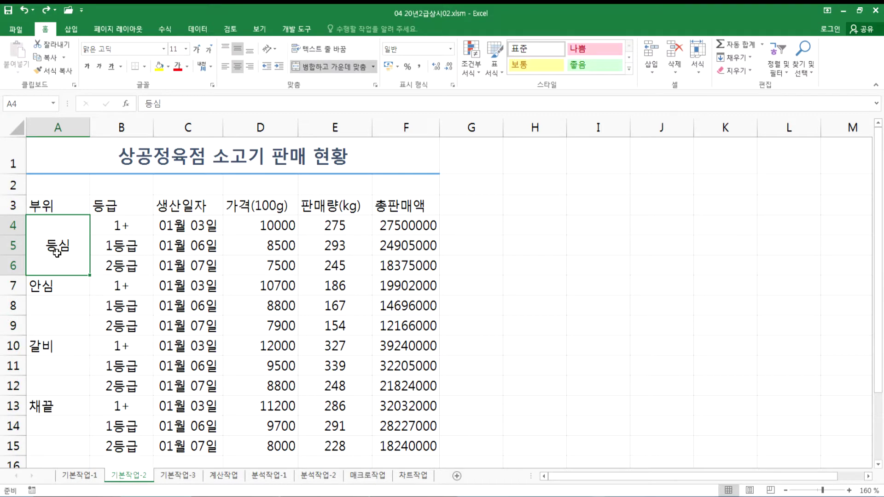
drag(57, 286, 70, 446)
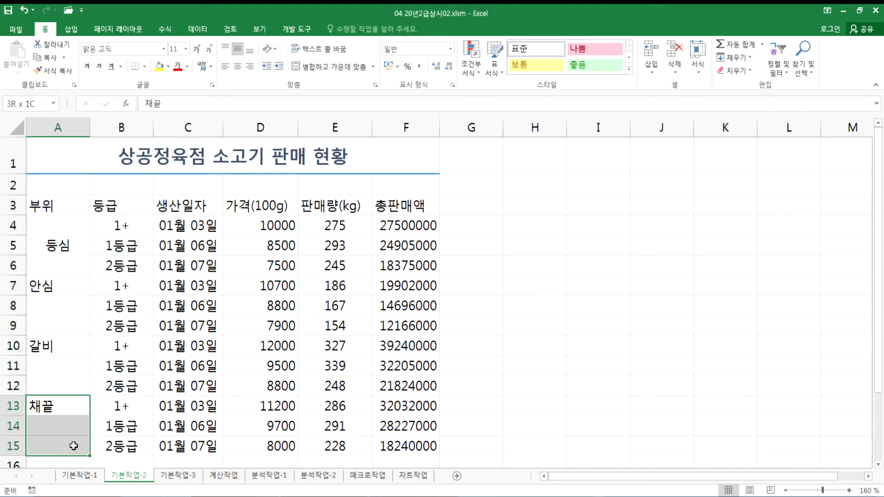
click(69, 231)
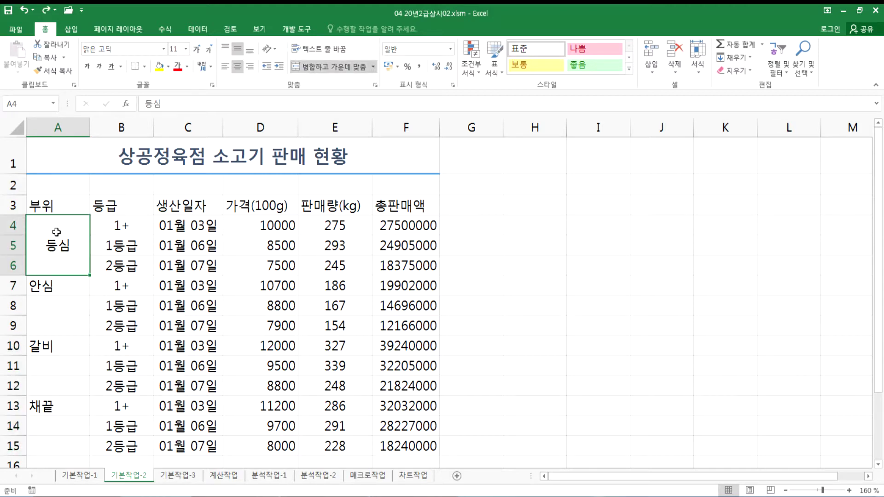
Unmerge A4:A6, try merging and centering A4:A6, A7:A9, A10:A12 and A13:A15 in one go, and undo that merge
click(333, 67)
drag(62, 223, 59, 444)
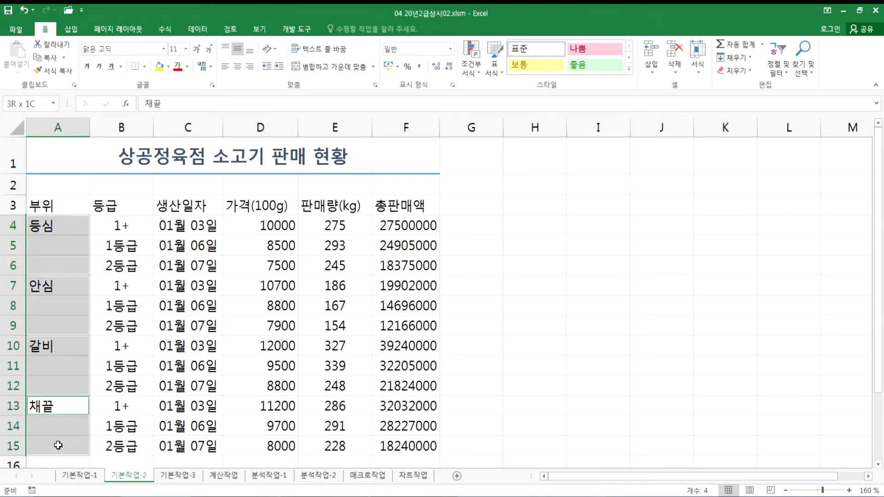
click(328, 68)
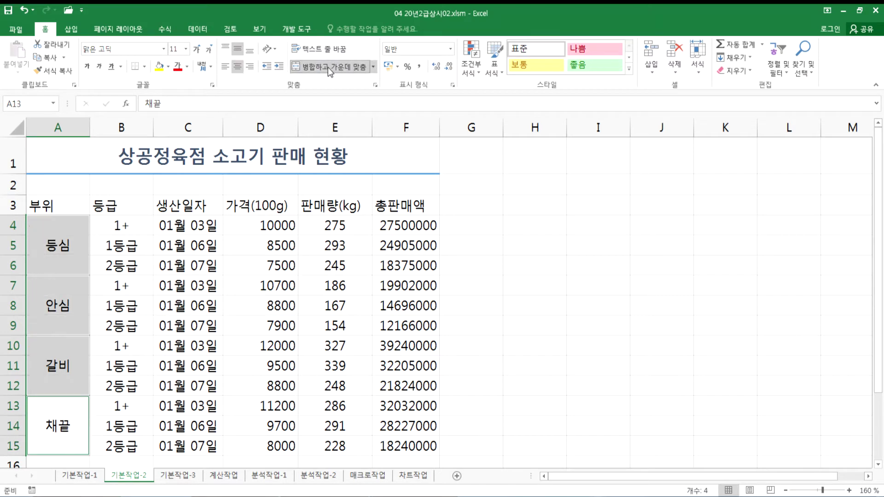
key(ctrl+z)
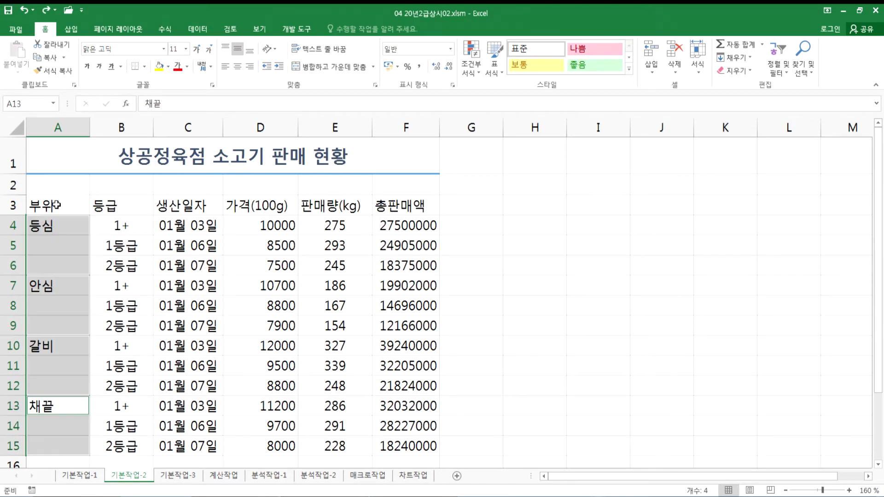
Merge and center only the 등심 cells A4:A6
drag(52, 225, 55, 266)
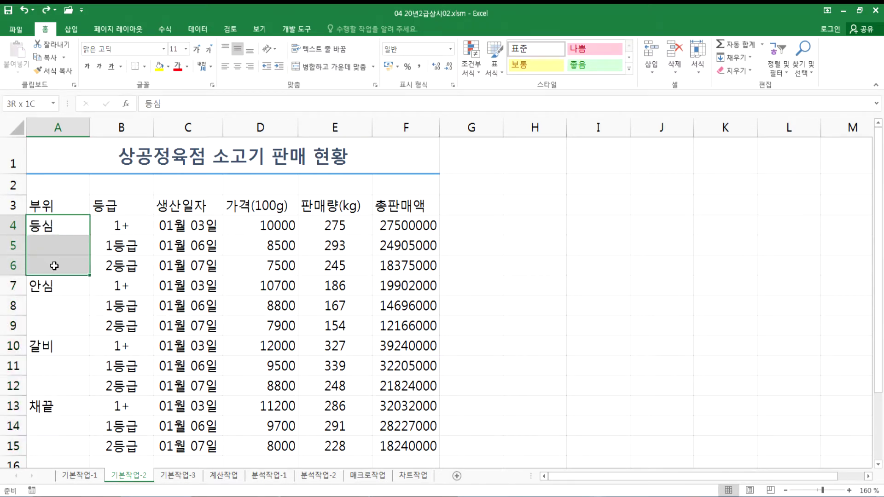
click(329, 67)
drag(58, 287, 59, 326)
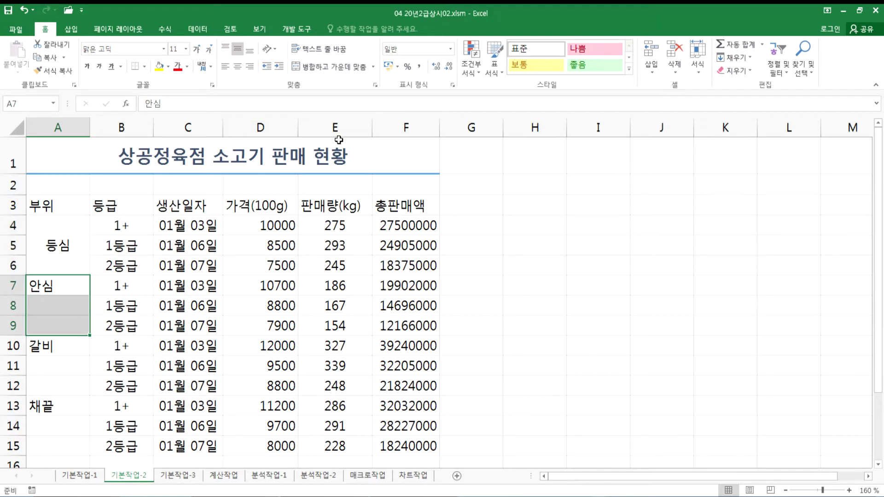
Copy the merged, centered format of the 등심 cell onto A7:A15 with Format Painter
click(65, 236)
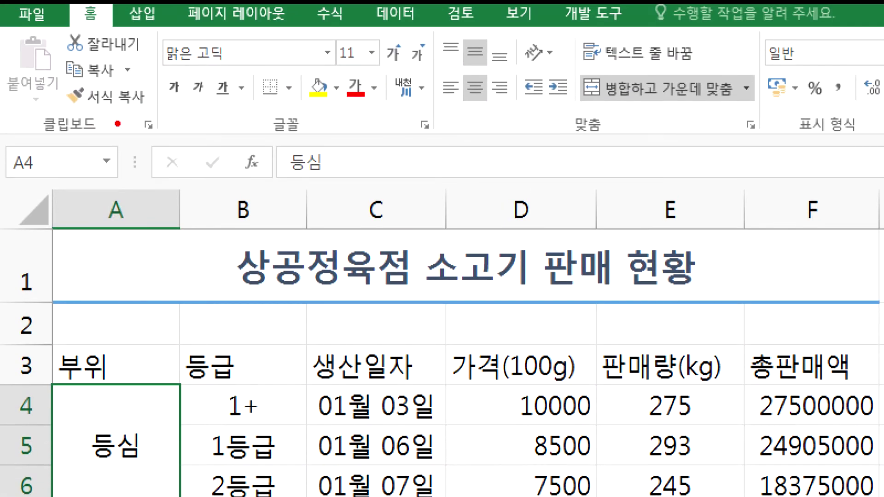
mouse_move(118, 124)
mouse_down()
mouse_move(61, 99)
mouse_move(147, 85)
mouse_move(115, 122)
mouse_up()
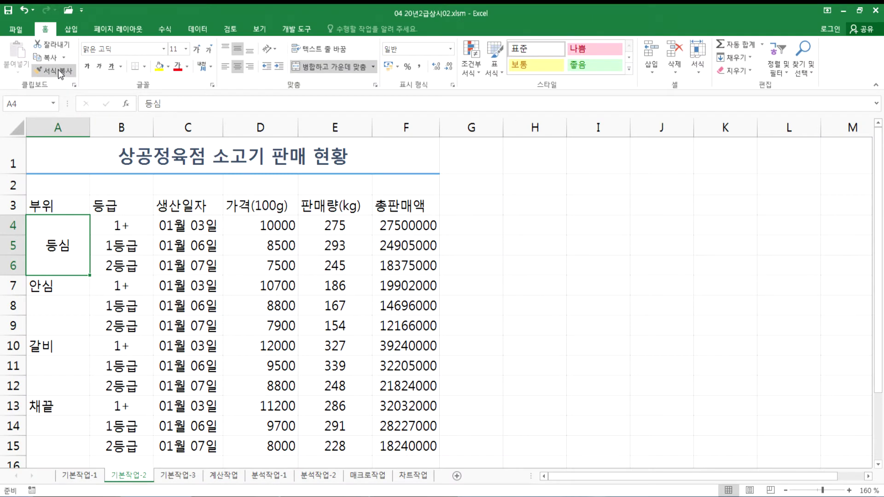
click(58, 70)
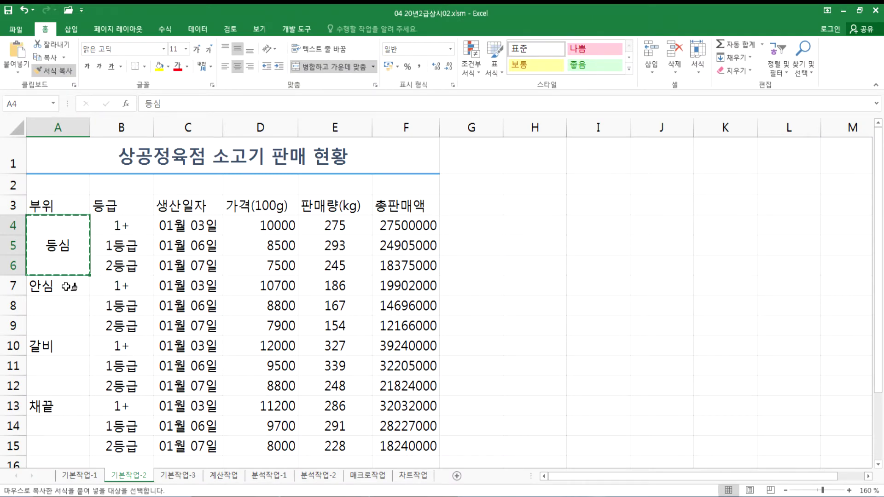
drag(69, 286, 71, 445)
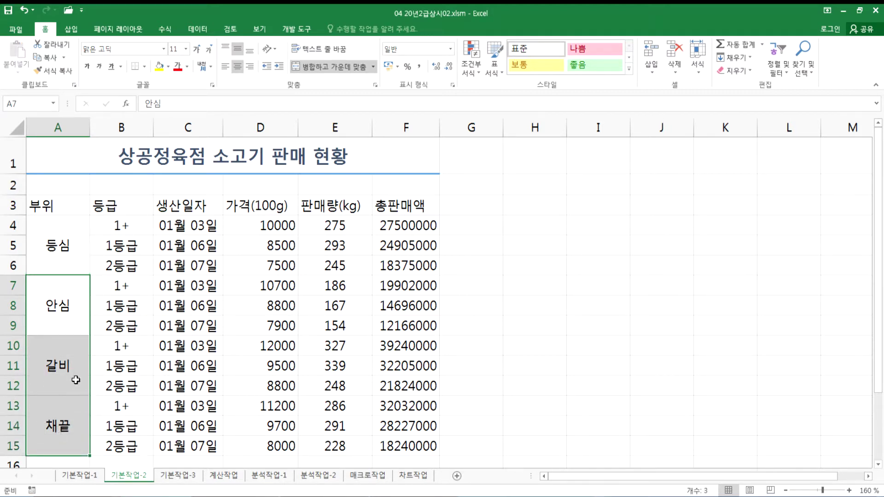
click(67, 239)
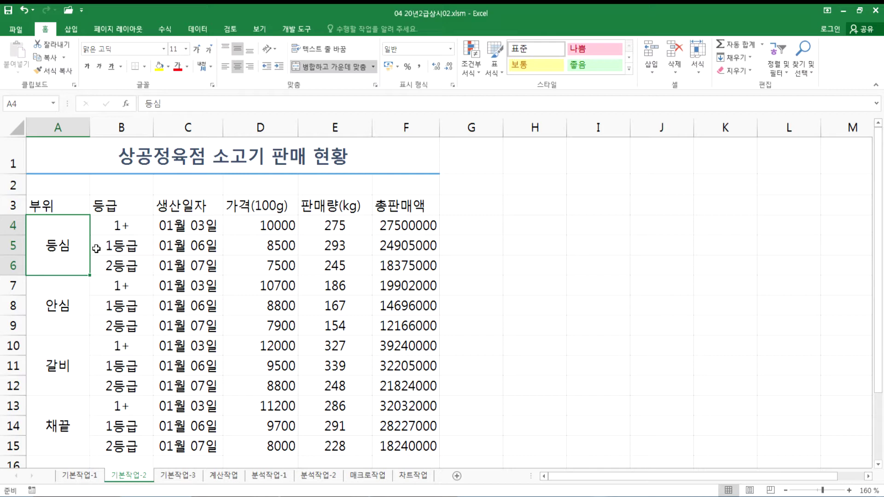
Center the header cells A3:F3 horizontally
drag(65, 203, 432, 205)
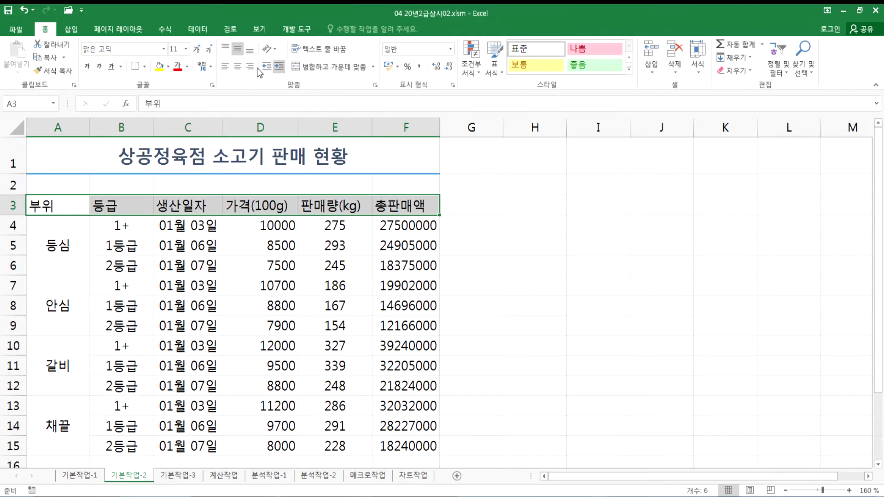
click(238, 67)
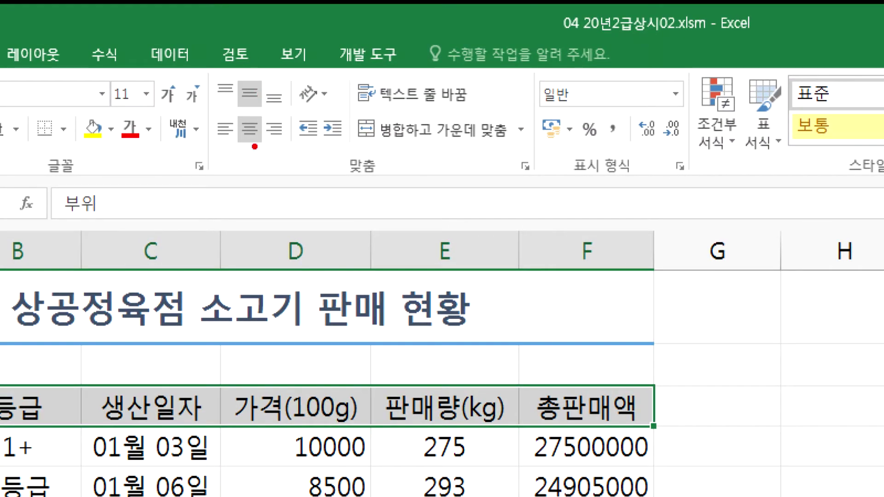
mouse_move(254, 147)
mouse_down()
mouse_move(206, 135)
mouse_move(272, 111)
mouse_move(278, 147)
mouse_move(253, 150)
mouse_up()
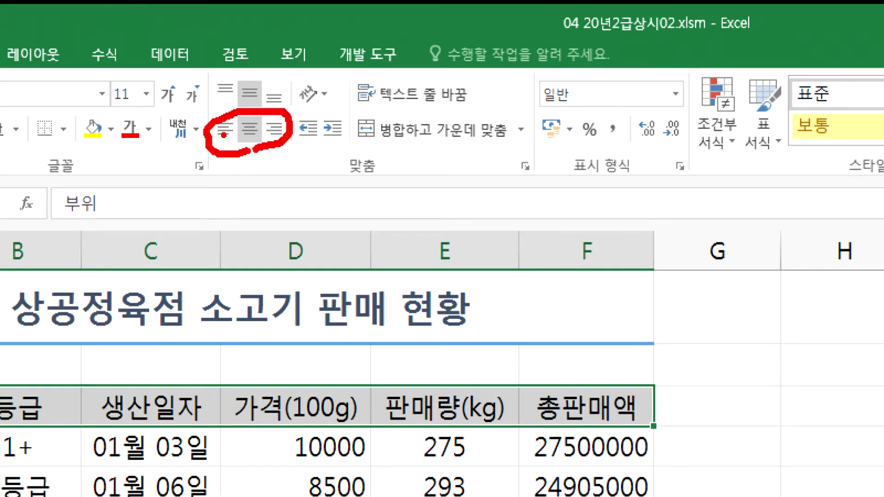
mouse_move(262, 105)
mouse_down()
mouse_move(215, 101)
mouse_move(277, 73)
mouse_move(289, 107)
mouse_up()
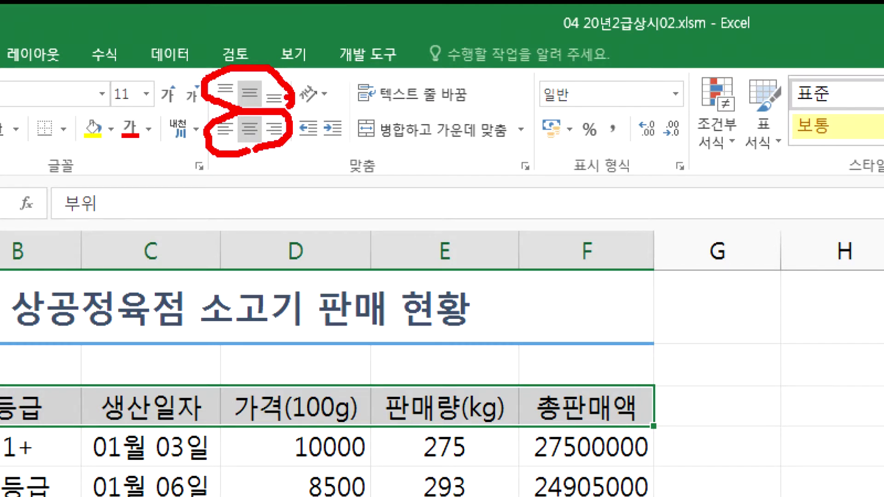
key(Escape)
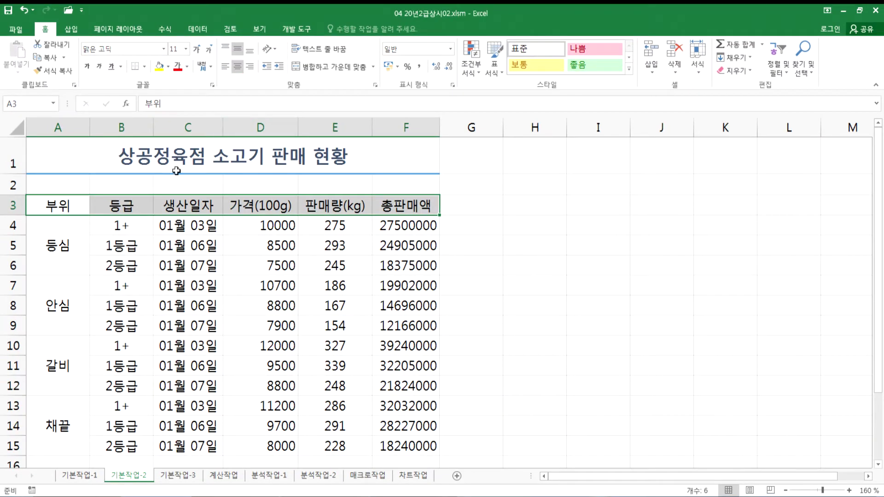
Enlarge row 1 and try the top, bottom and middle vertical alignments and left, right and center horizontal alignments on the title
drag(21, 173, 21, 236)
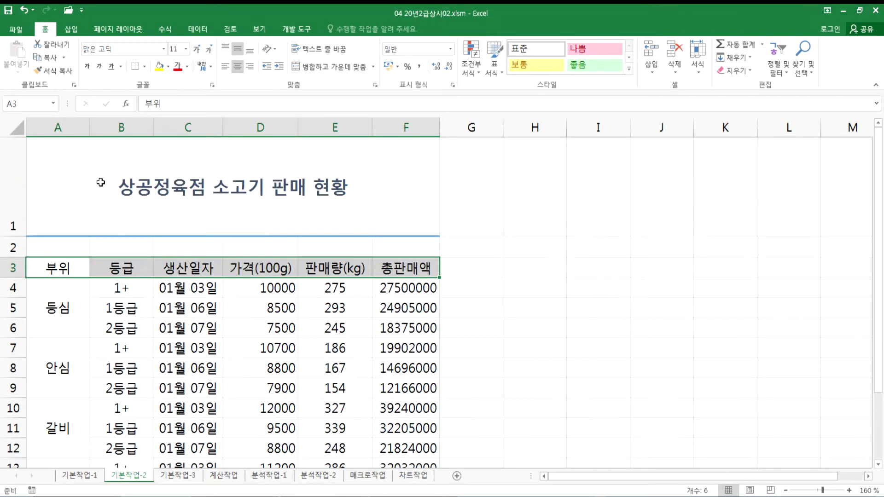
click(134, 186)
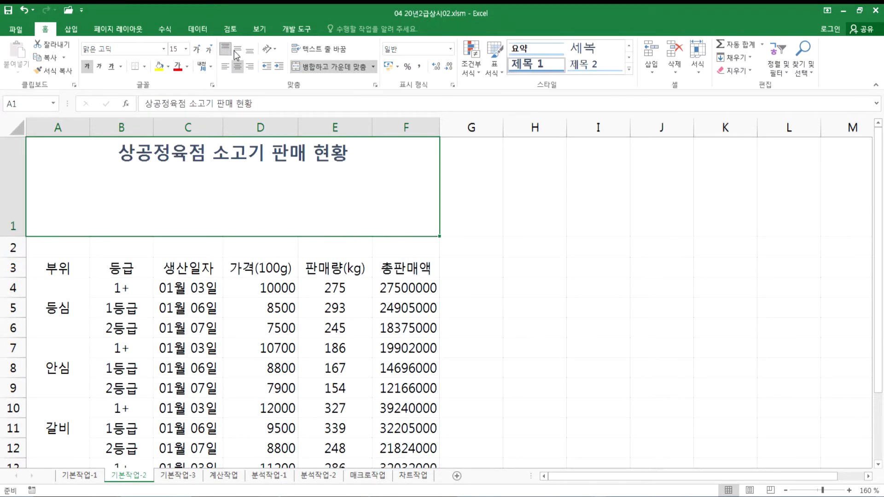
click(249, 51)
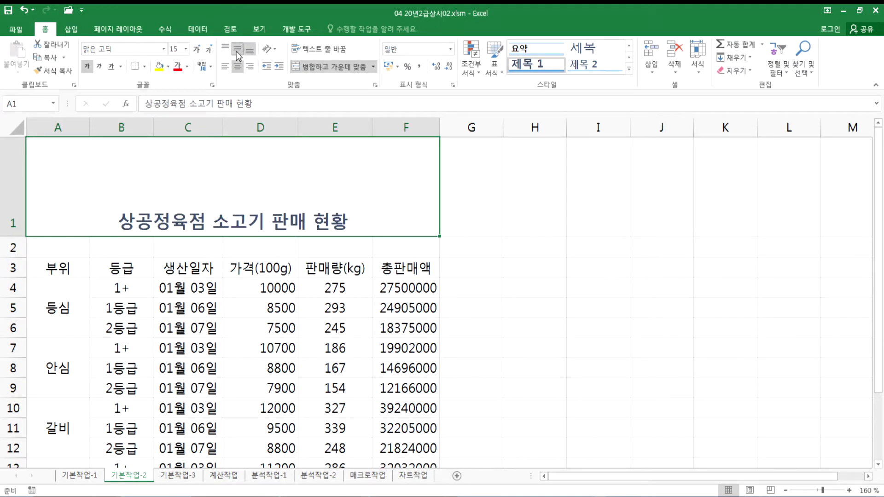
click(237, 52)
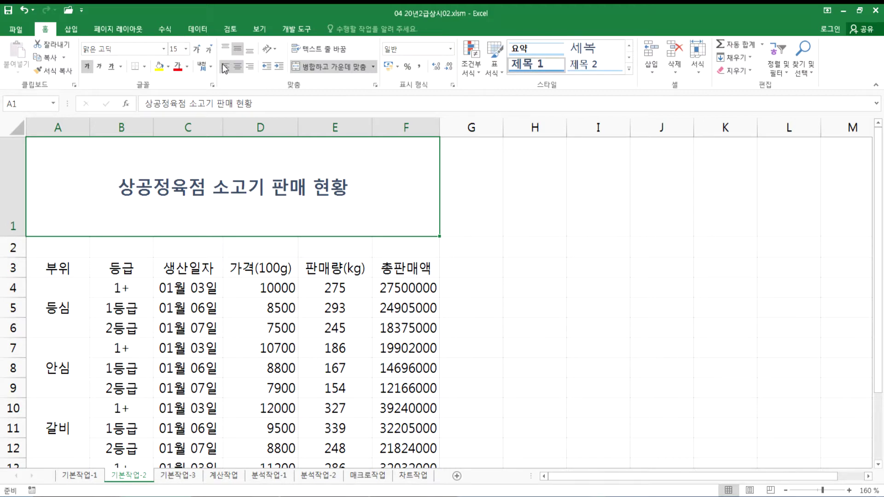
click(226, 66)
click(249, 67)
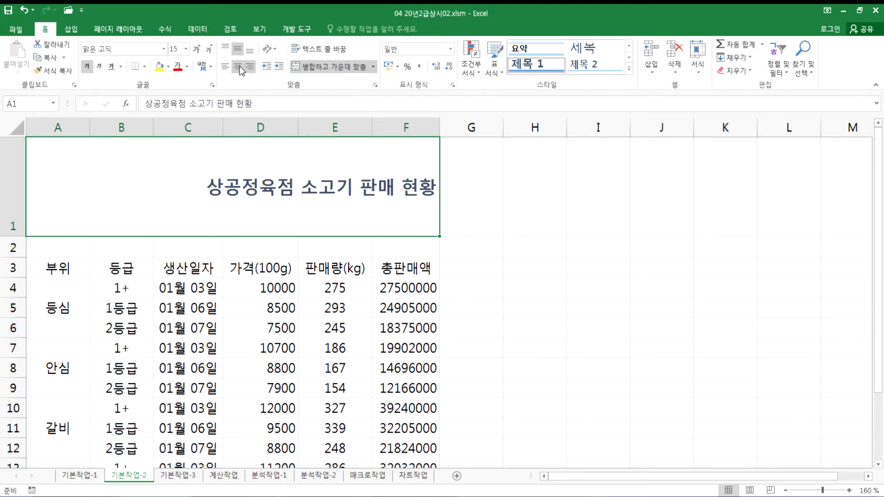
click(240, 66)
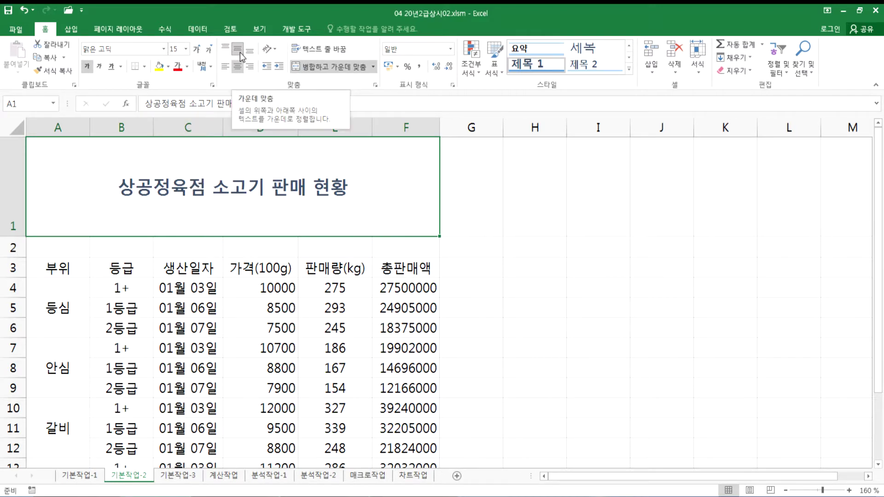
click(518, 206)
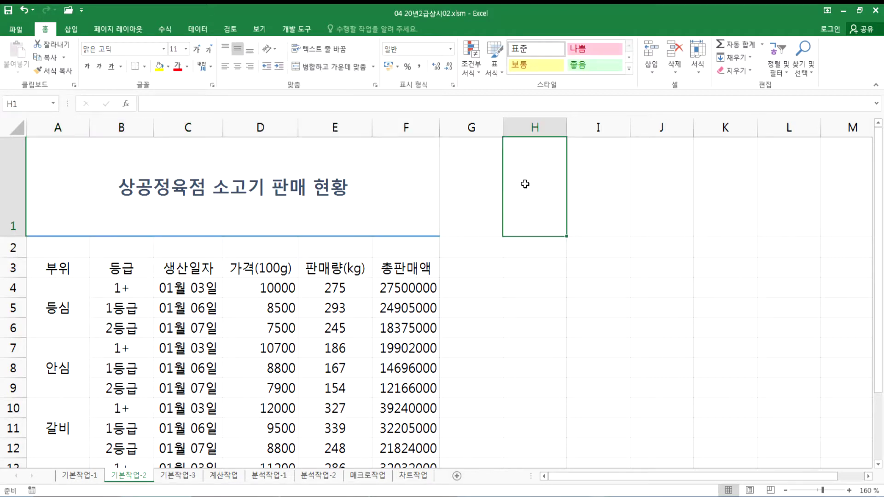
Undo the trial alignments of the title and the enlargement of row 1
key(ctrl+z)
key(ctrl+z)
key(ctrl+z)
key(ctrl+z)
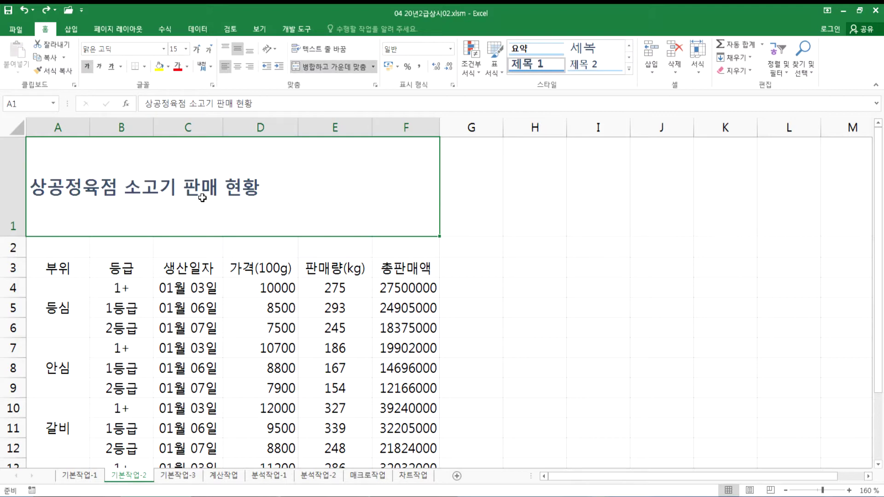
key(ctrl+z)
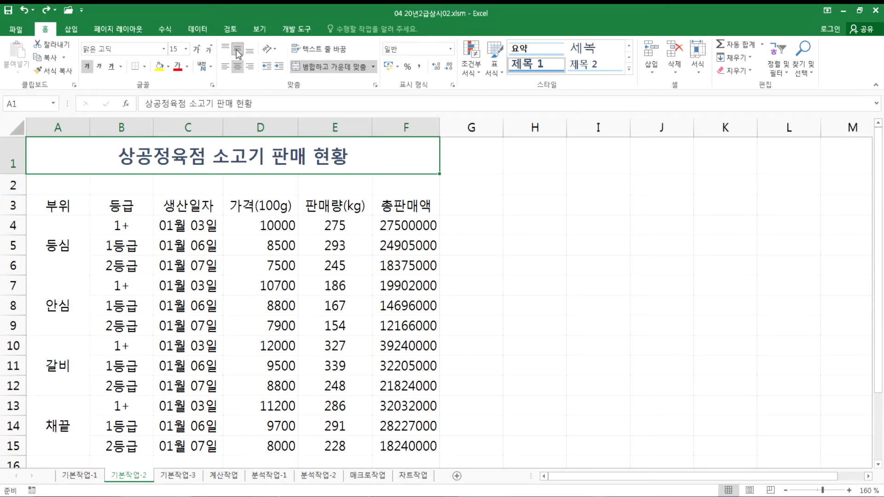
Try top and bottom vertical alignment on the title, and set it back to middle
click(225, 49)
click(251, 52)
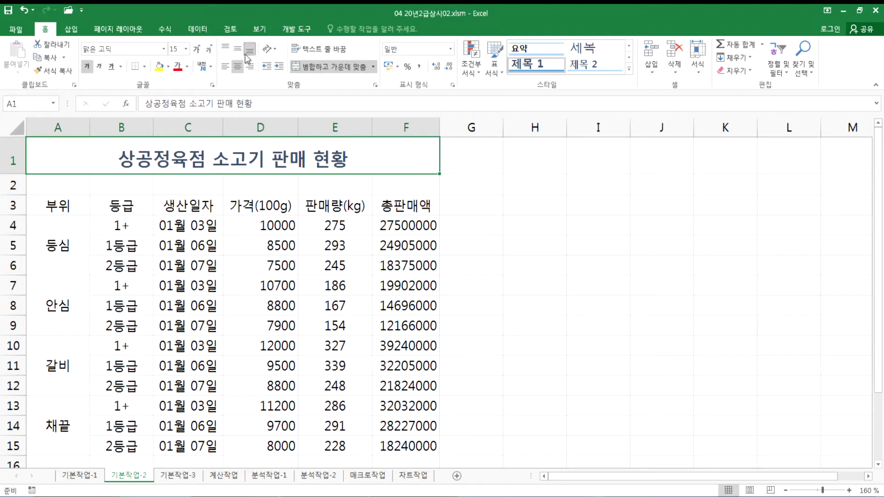
click(237, 51)
Turn horizontal centering of the header cells A3:F3 off and on again
drag(58, 206, 405, 205)
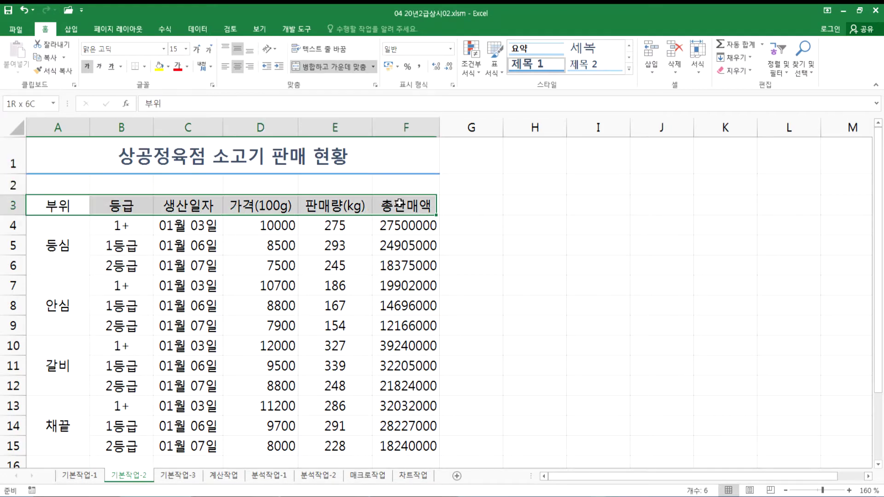
click(236, 69)
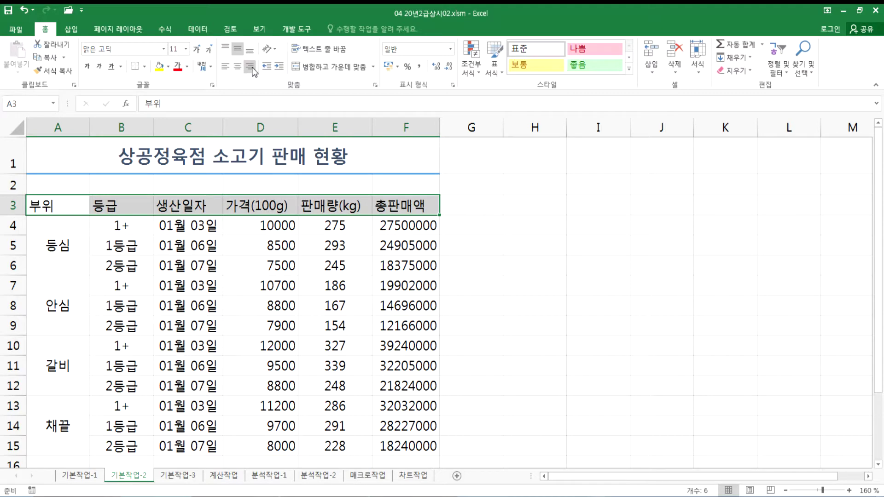
click(239, 67)
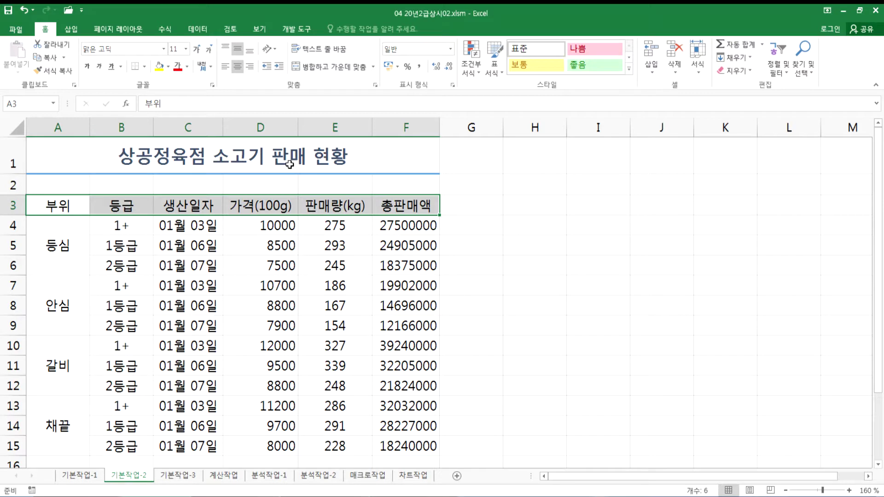
Try to name the range E4:E15 판매량, and cancel the entry
drag(332, 221, 338, 442)
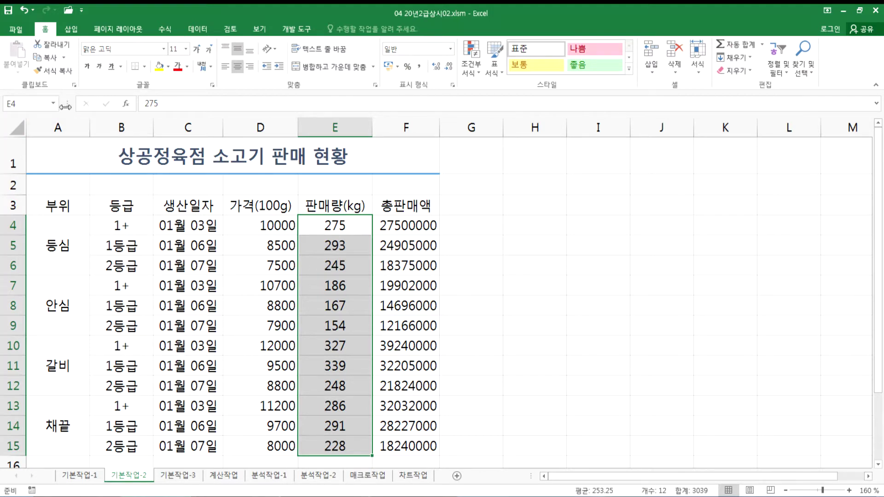
click(32, 100)
text(VK)
key(BackSpace)
key(BackSpace)
text(판매량)
key(Escape)
drag(183, 226, 187, 446)
click(181, 203)
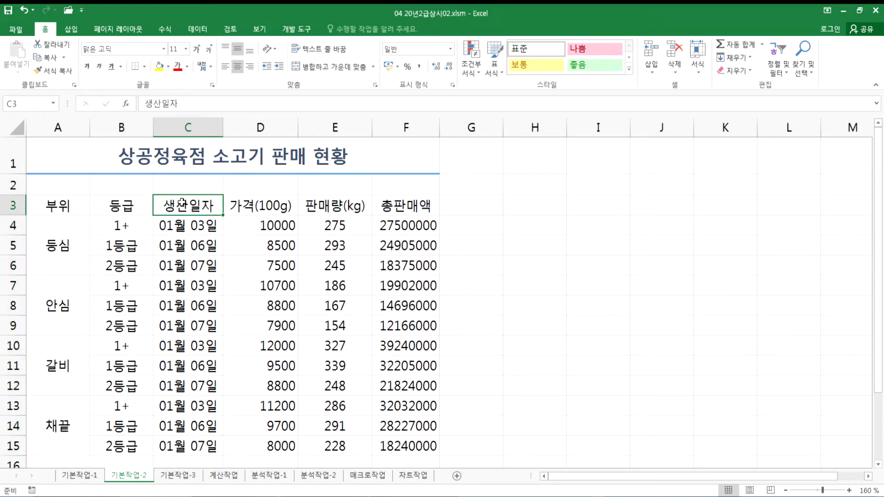
click(255, 222)
drag(262, 265, 281, 445)
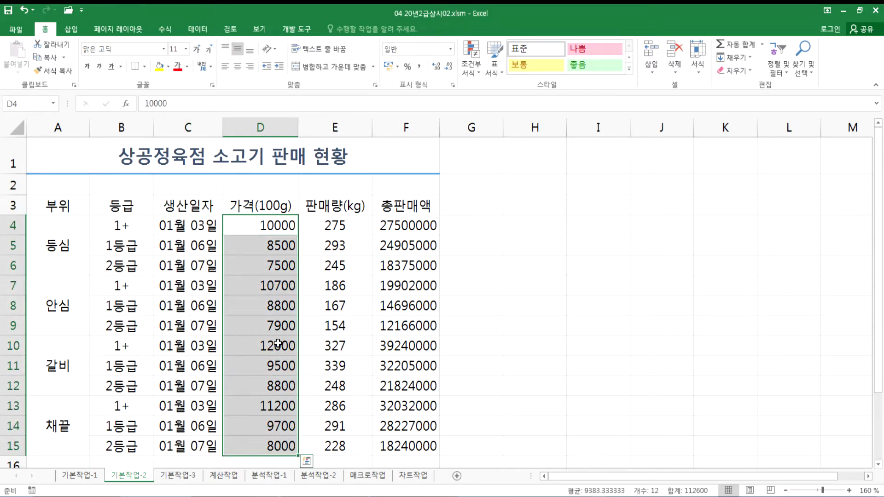
drag(327, 226, 335, 426)
drag(402, 230, 421, 444)
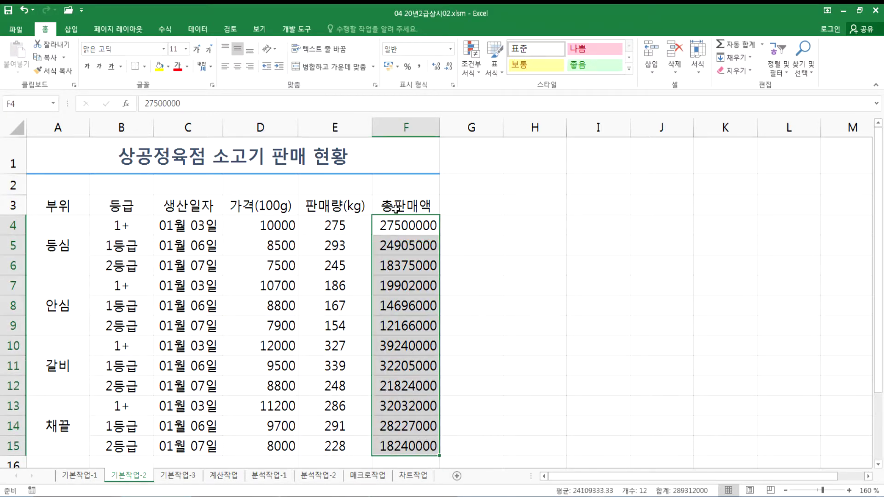
Create range names from the selection C3:F15 using only the first row as names
drag(171, 203, 419, 442)
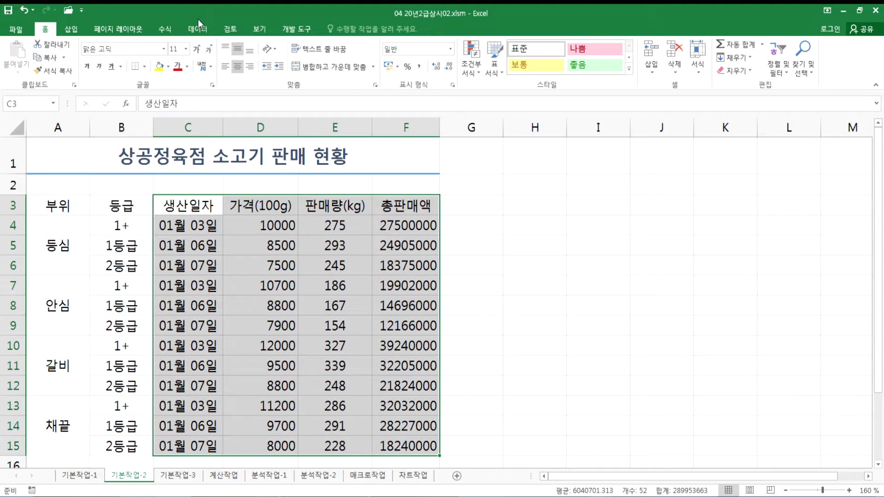
click(170, 29)
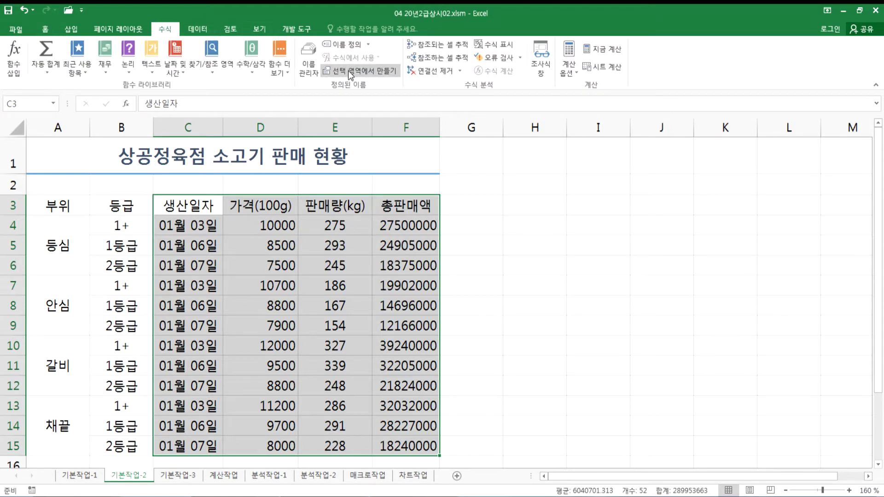
click(378, 71)
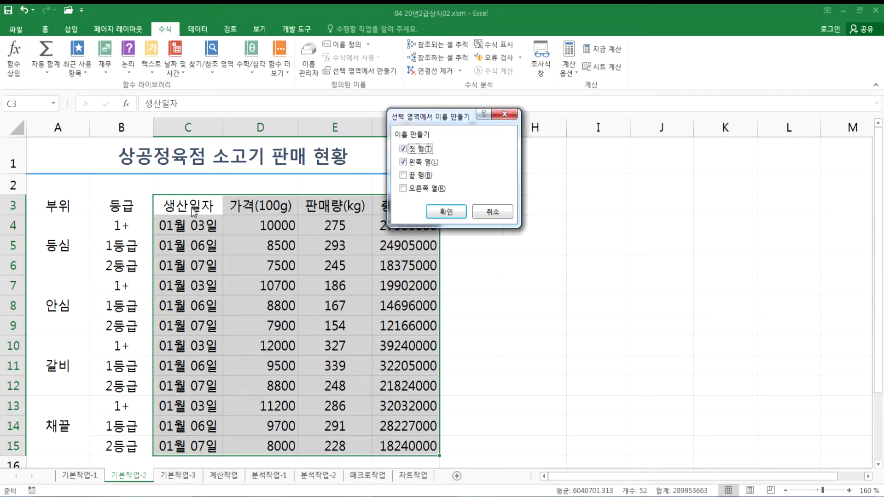
click(417, 162)
drag(424, 117, 257, 227)
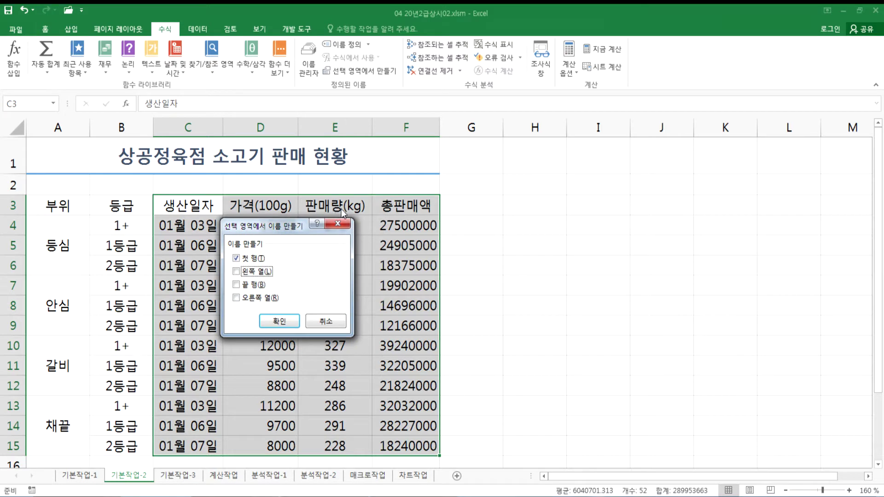
drag(281, 226, 446, 140)
click(446, 235)
List the defined names to check those created from the column headers
click(53, 103)
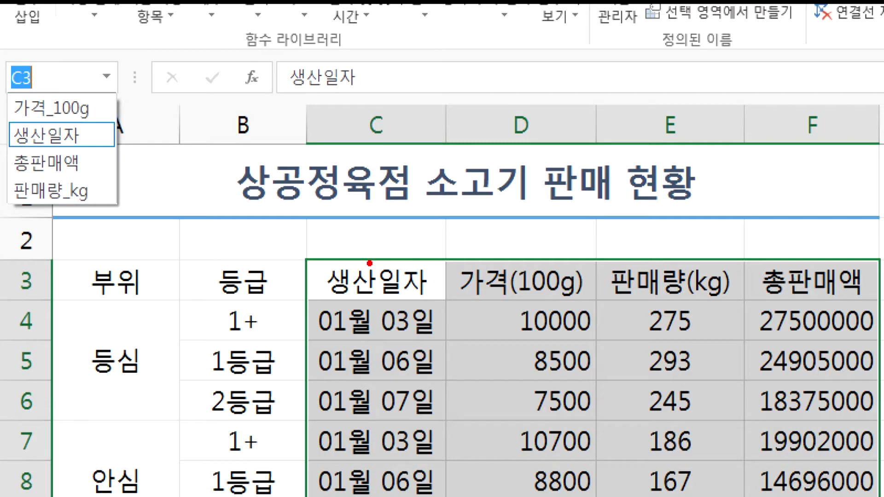
drag(377, 265, 387, 247)
key(Escape)
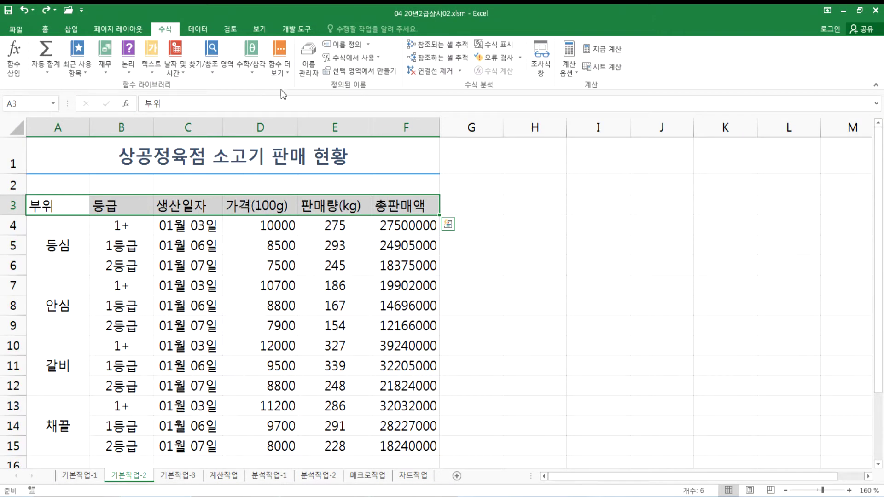
Center the header cells A3:F3 horizontally
click(31, 29)
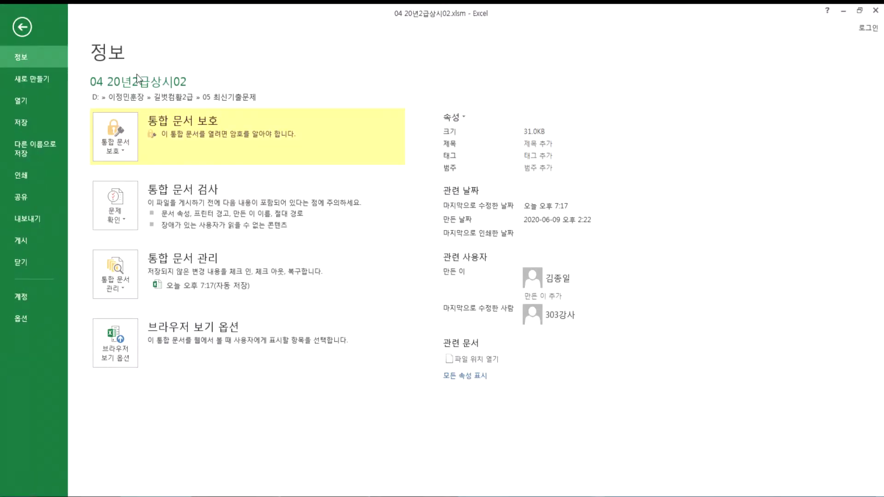
key(Escape)
click(40, 27)
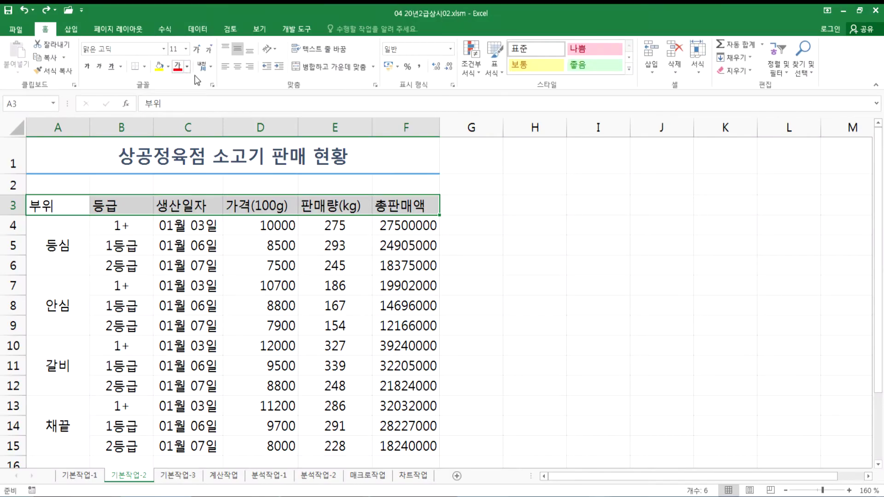
click(238, 67)
Name the range E4:E15 판매량
click(335, 228)
drag(336, 247, 341, 445)
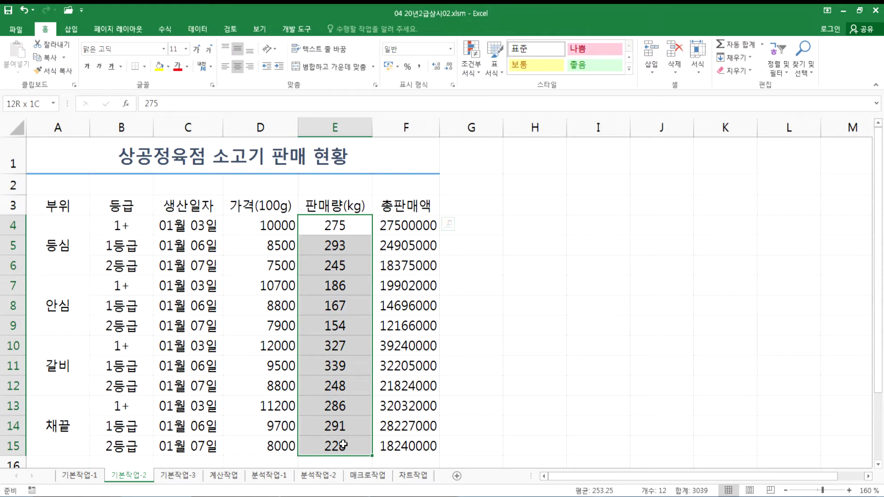
click(46, 108)
text(판매량)
key(Return)
click(333, 229)
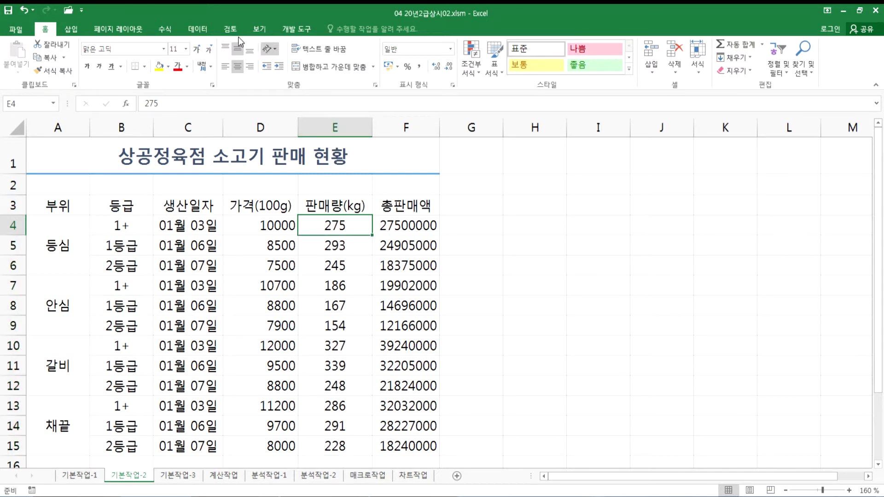
Delete the defined names 가격_100g and 생산일자 from the workbook
click(164, 28)
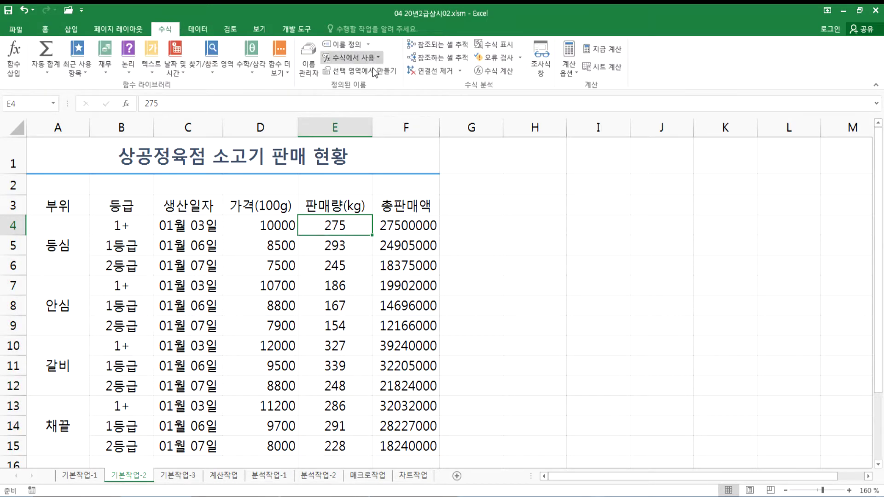
click(314, 68)
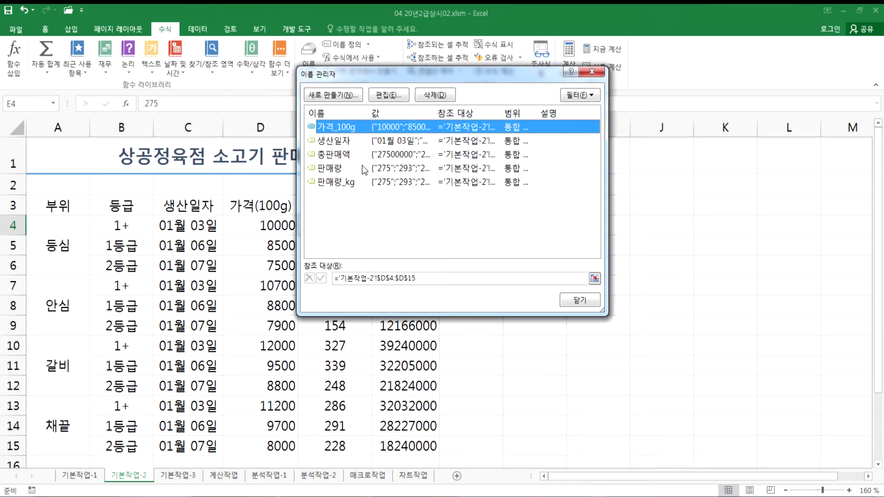
click(335, 182)
click(329, 127)
click(435, 95)
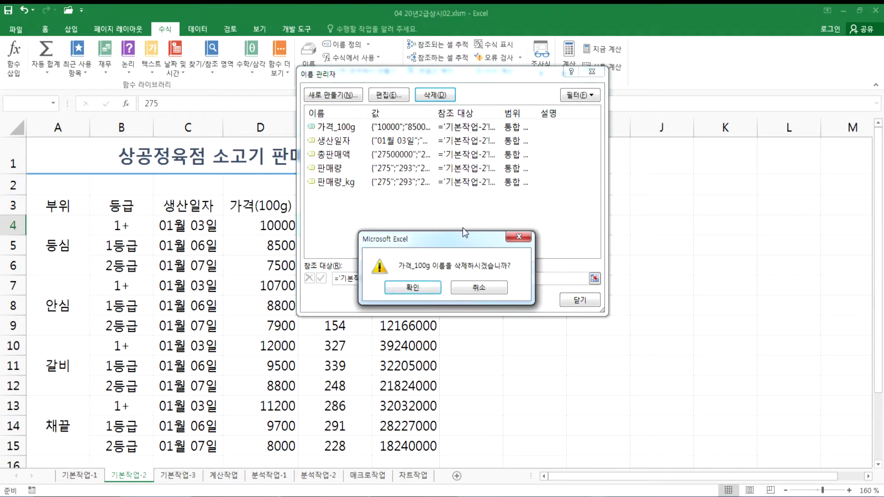
click(412, 288)
click(330, 129)
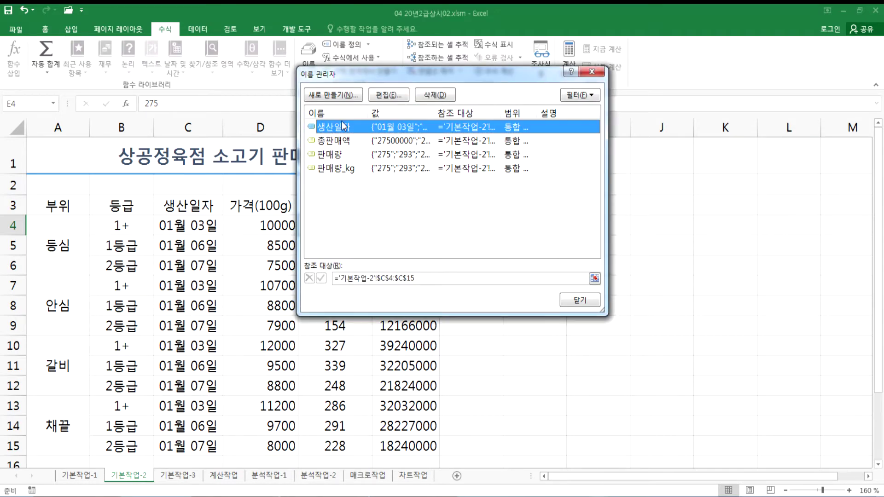
click(435, 94)
click(413, 287)
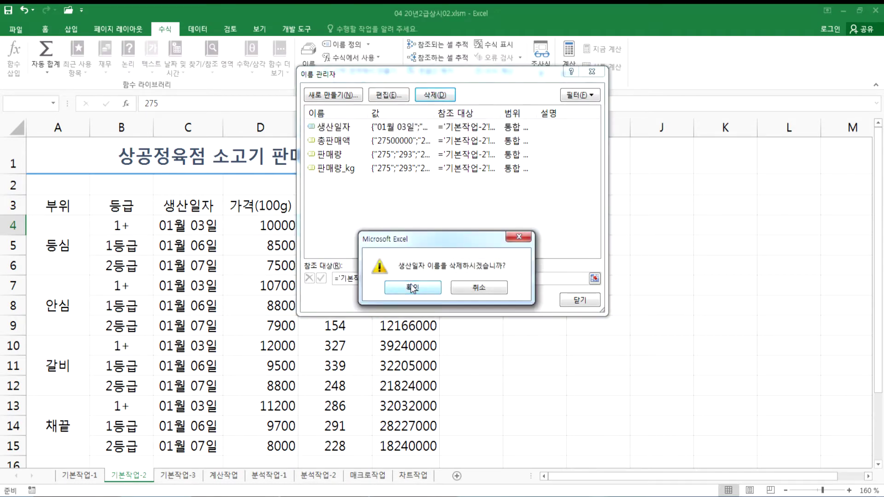
Delete the defined names 총판매액 and 판매량_kg, keeping only 판매량, and close the name list
click(330, 127)
click(420, 99)
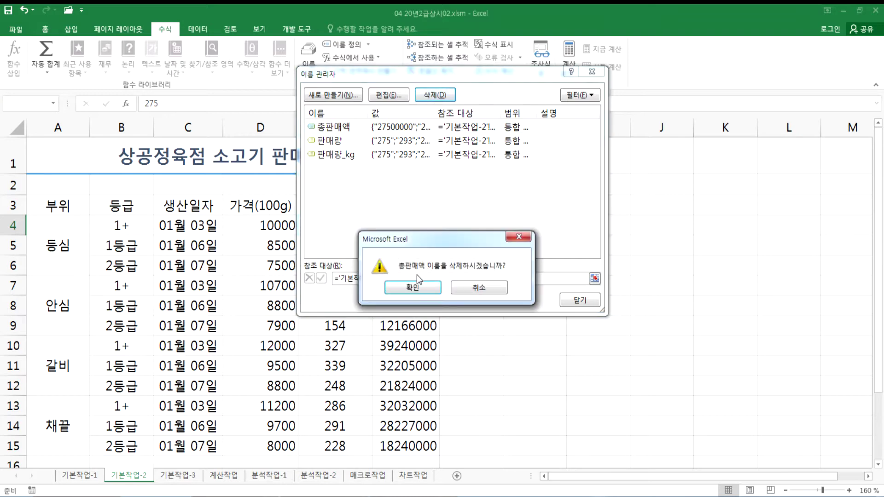
click(412, 287)
click(332, 139)
click(433, 96)
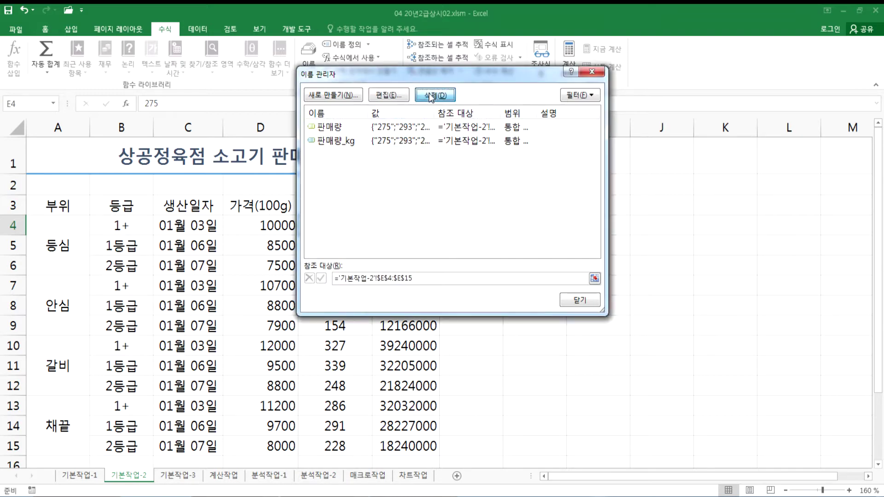
click(412, 287)
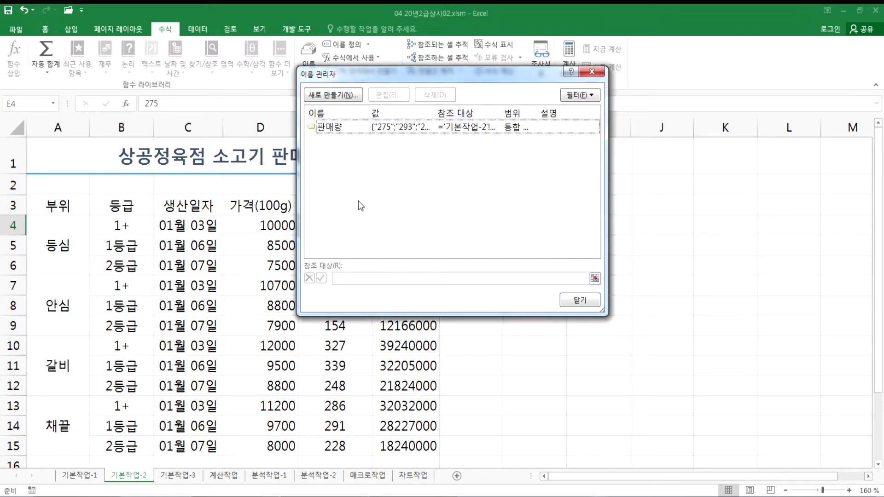
click(579, 301)
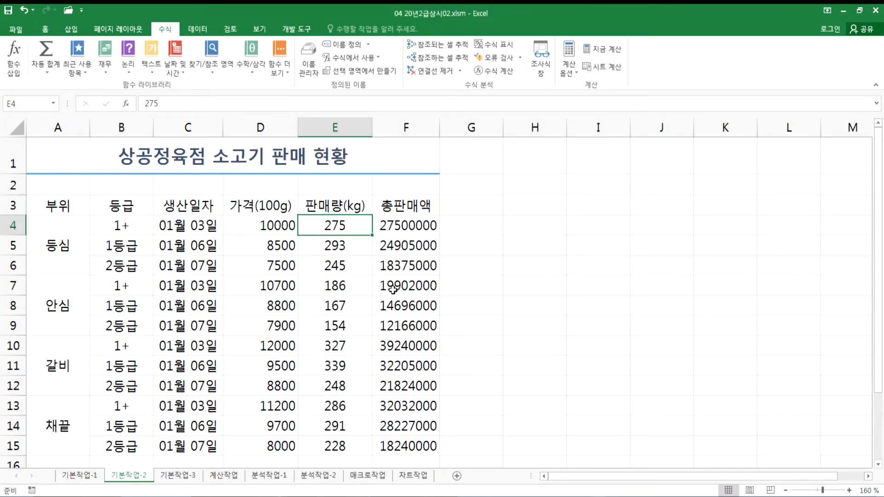
Enter the note "이름정의를 하면 해당 셀 주소가 절대참조형식으로 지정" in cell H4
click(531, 221)
text(ㅇ)
text(정의를 하면)
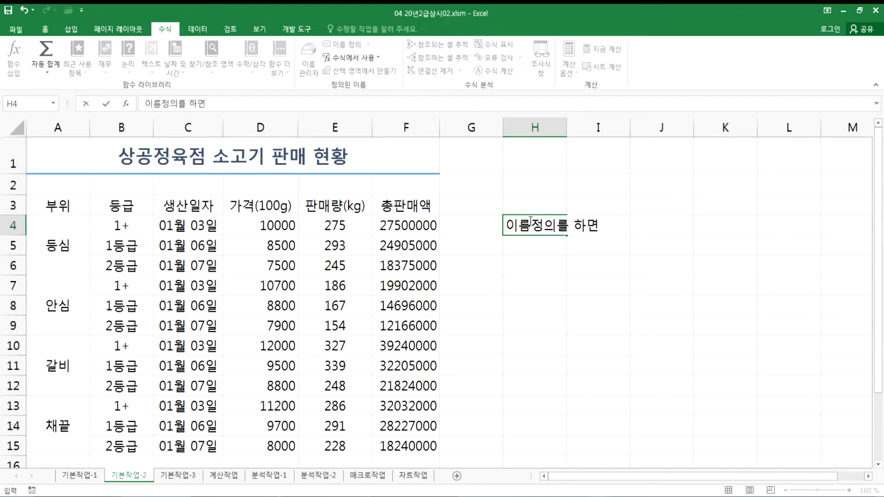
text( 해다당 셀)
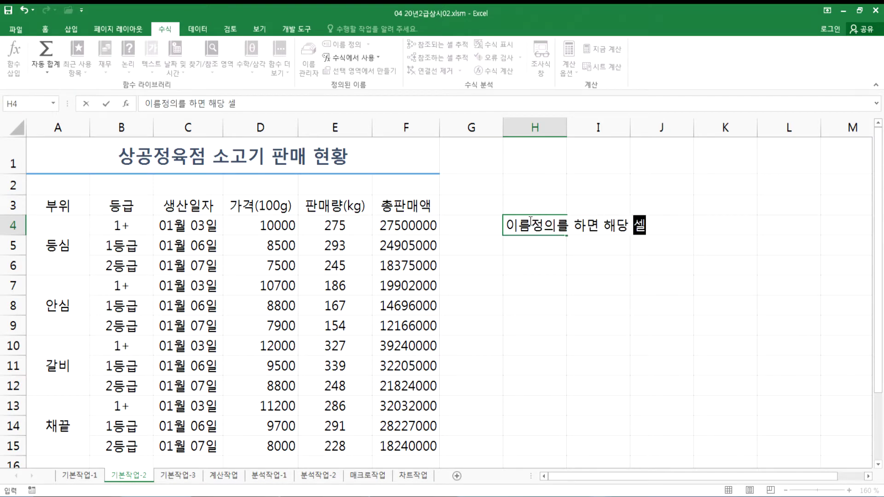
text( 주속가 )
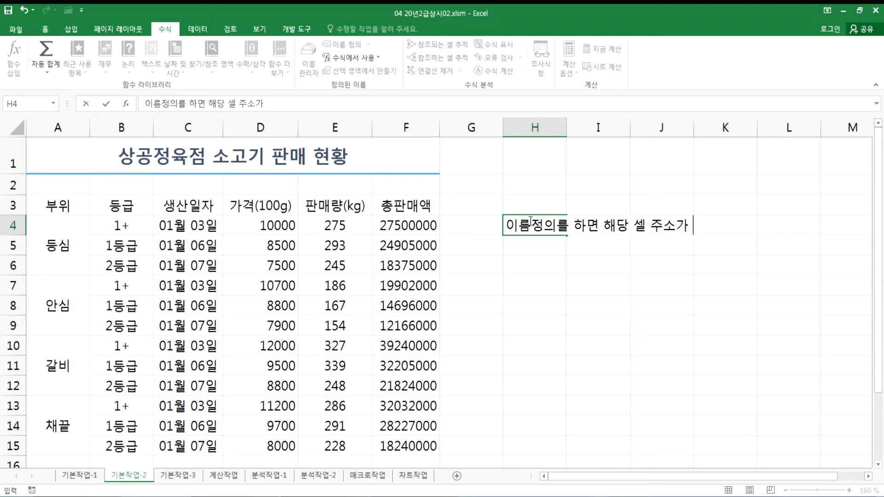
text(절댓참)
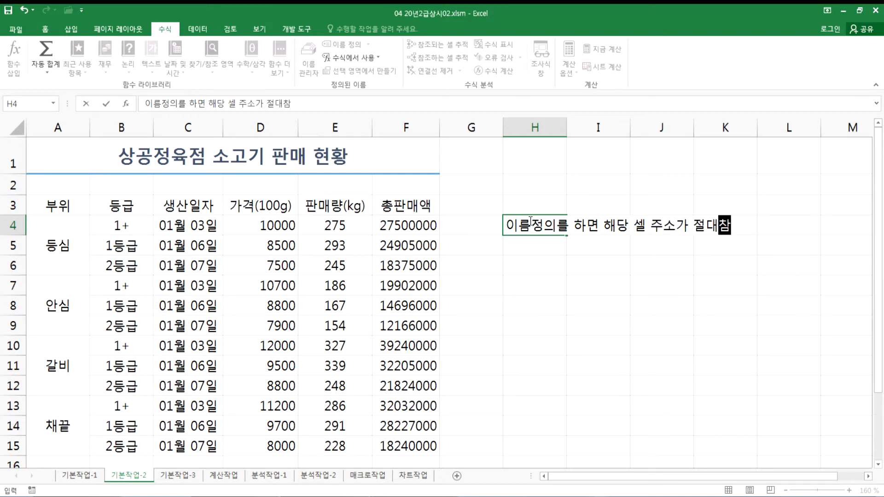
text(조형식으로 지정)
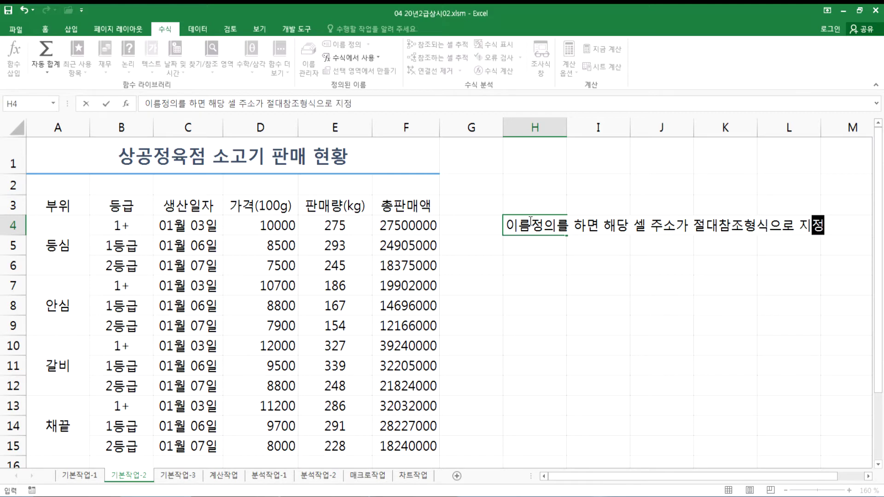
key(Return)
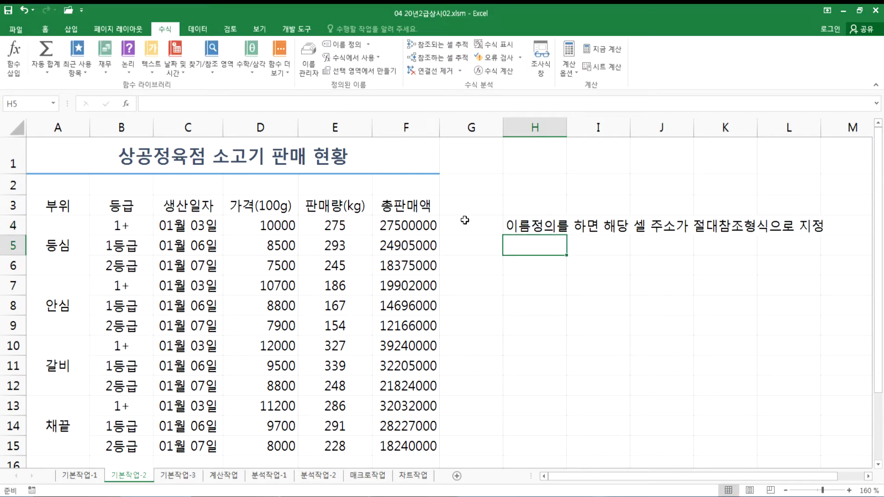
Select the sales quantity cells E4:E15 to check the range name assigned to them
drag(329, 221, 328, 442)
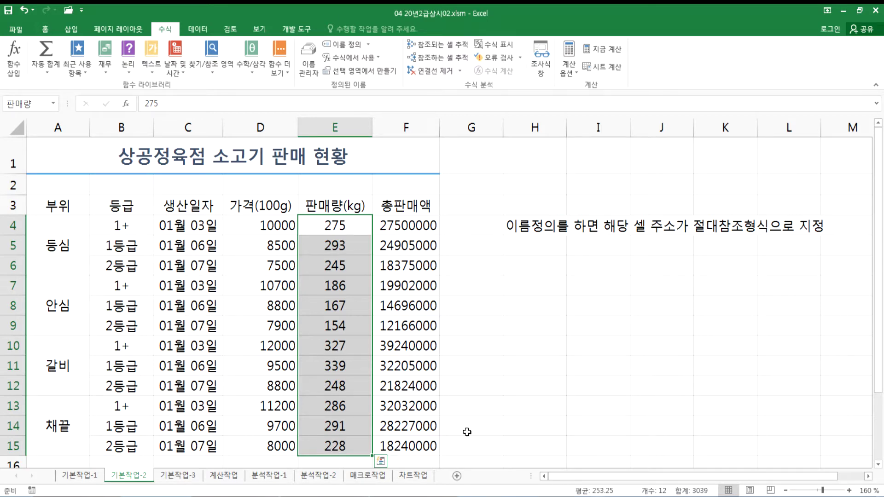
click(527, 266)
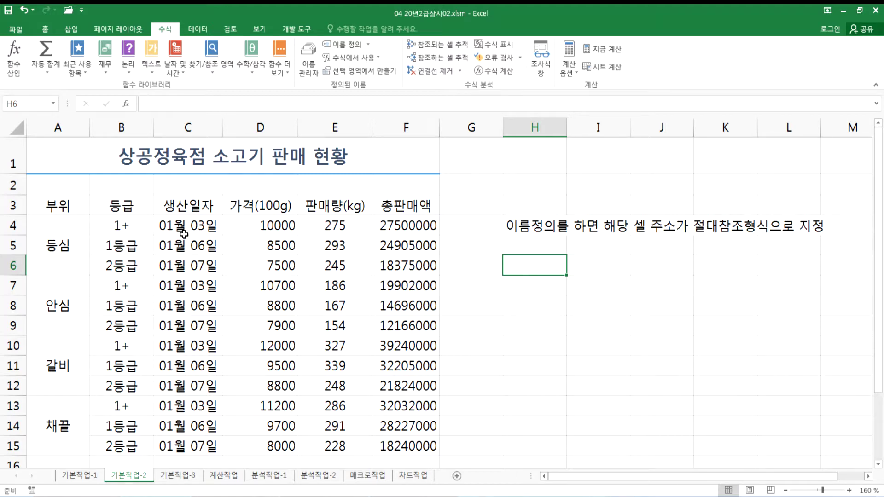
Apply the custom number format #,##0원 to the price cells D4:D15 and the total sales cells F4:F15
drag(271, 224, 272, 451)
drag(400, 226, 400, 446)
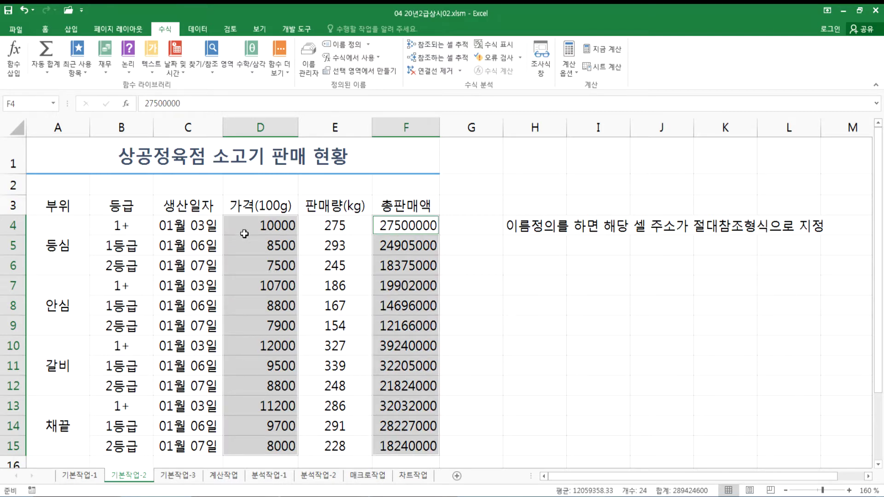
drag(252, 226, 260, 449)
drag(389, 226, 390, 444)
key(ctrl+1)
click(322, 189)
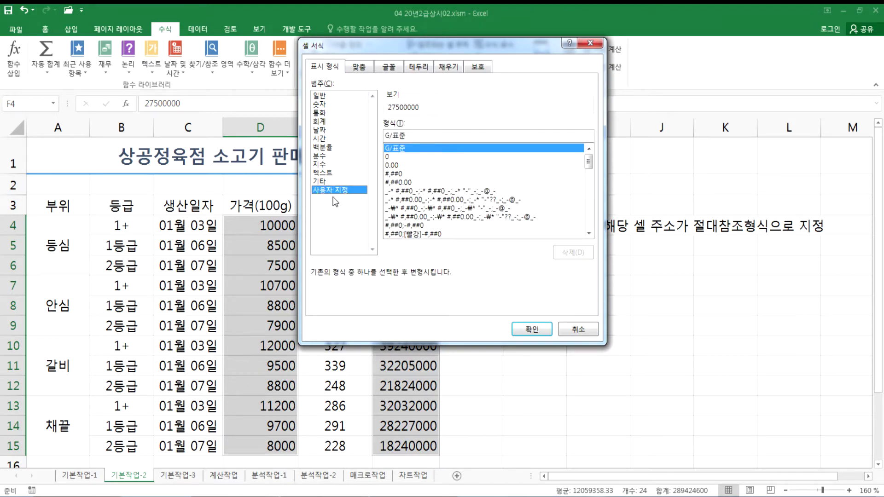
click(395, 174)
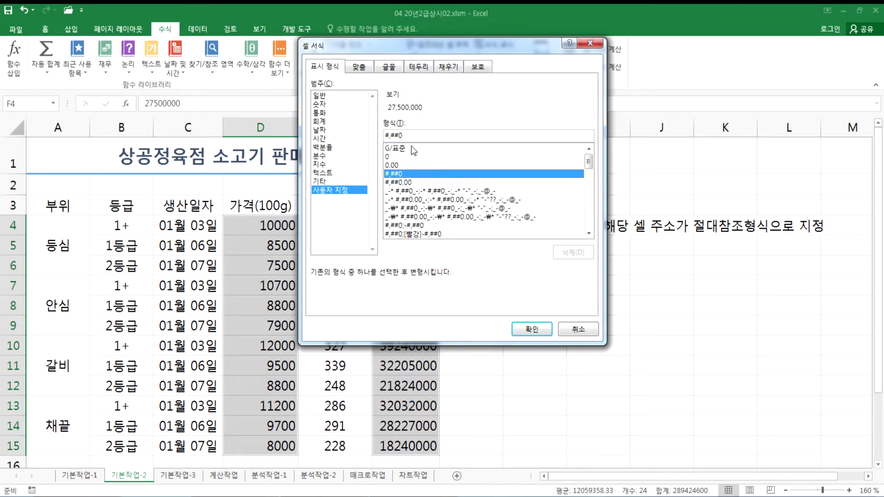
text(유ㅓ)
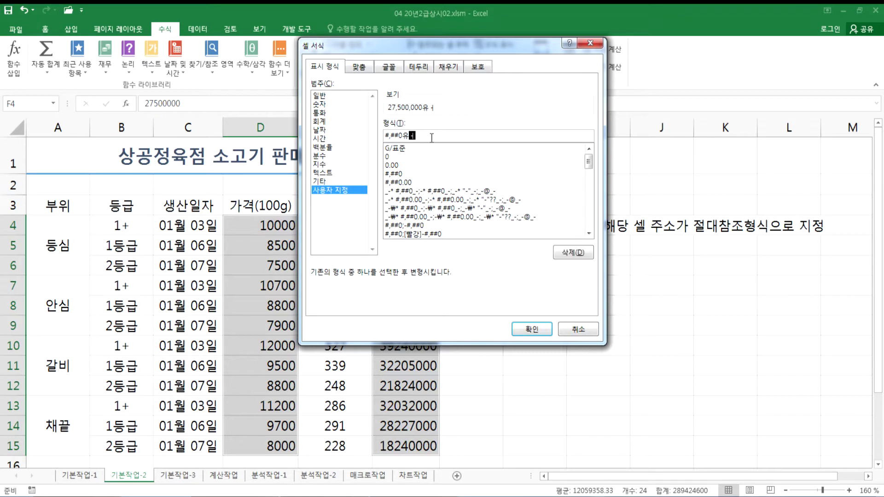
text(원)
click(531, 329)
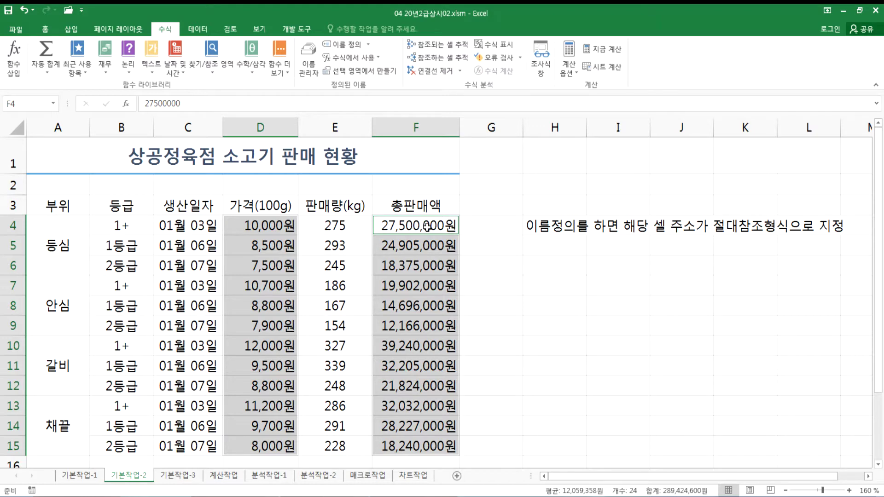
click(403, 128)
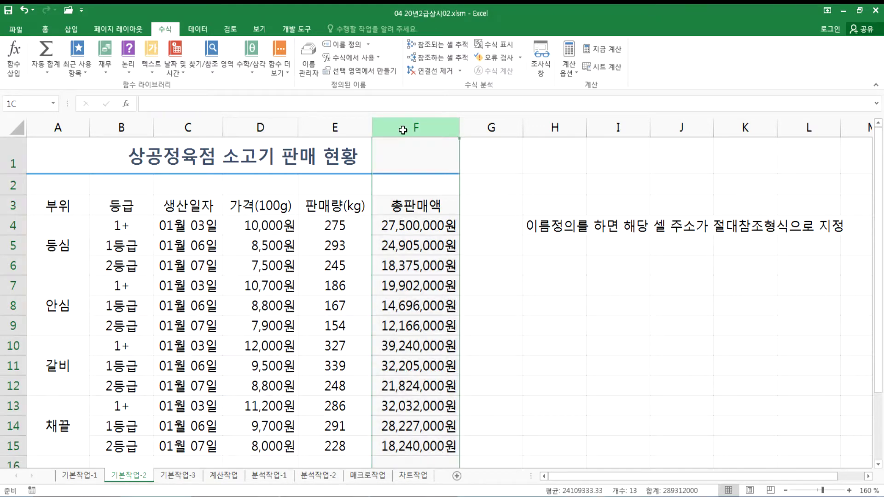
click(414, 226)
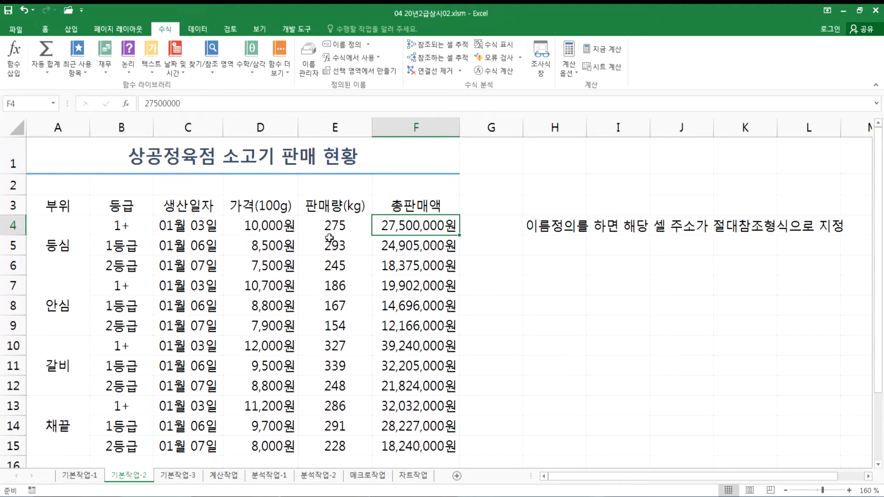
Apply all borders to the whole sales table A3:F15
drag(70, 218, 300, 322)
click(220, 288)
key(ctrl+a)
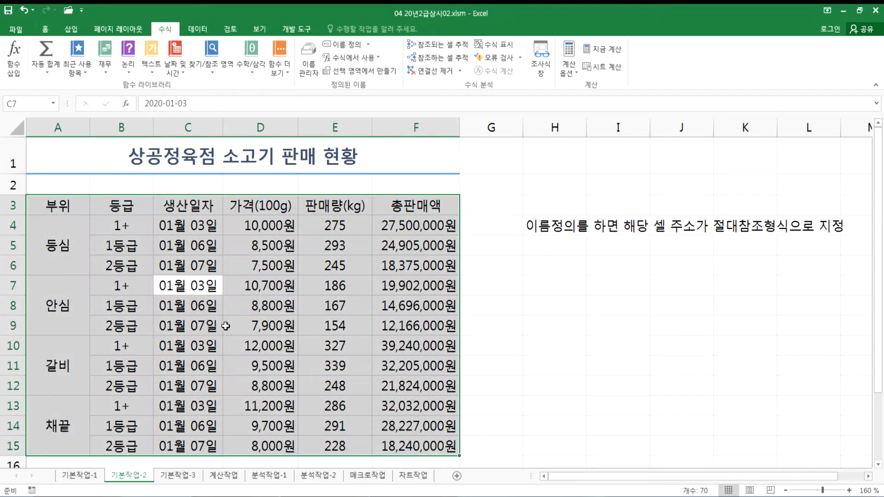
ctrl+scroll(225, 327, down, 2)
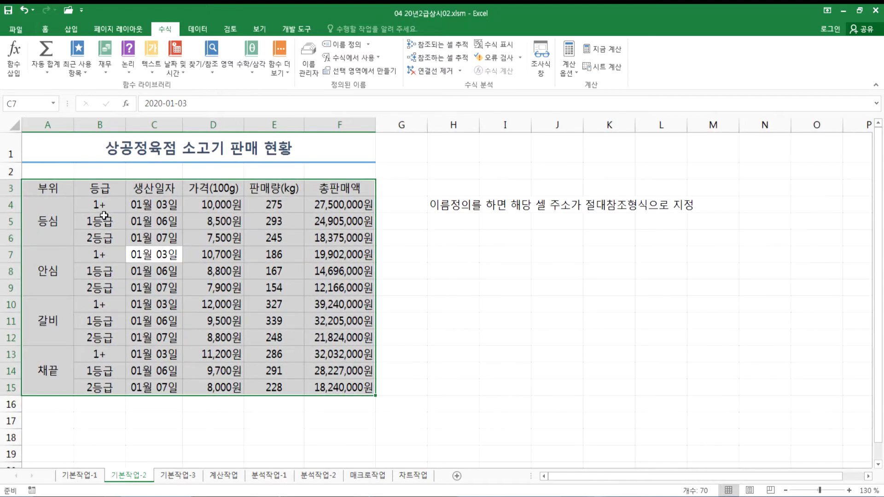
click(102, 220)
drag(50, 188, 331, 384)
click(161, 237)
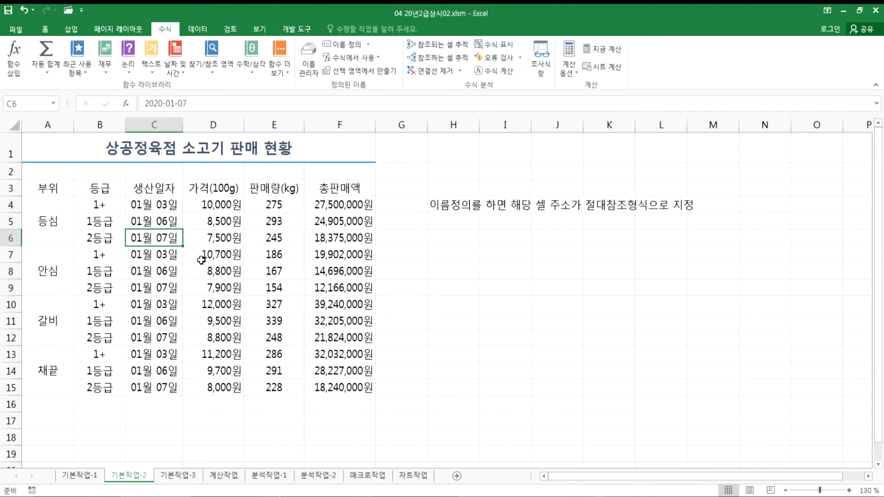
key(ctrl+a)
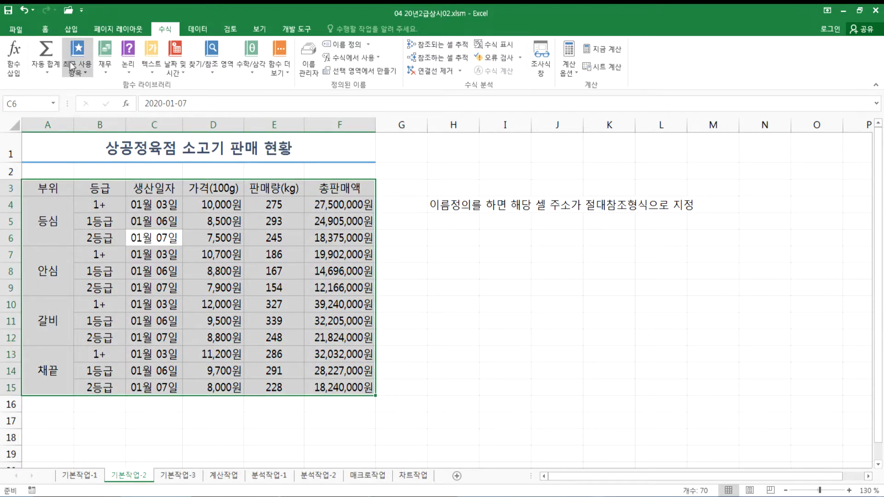
click(46, 31)
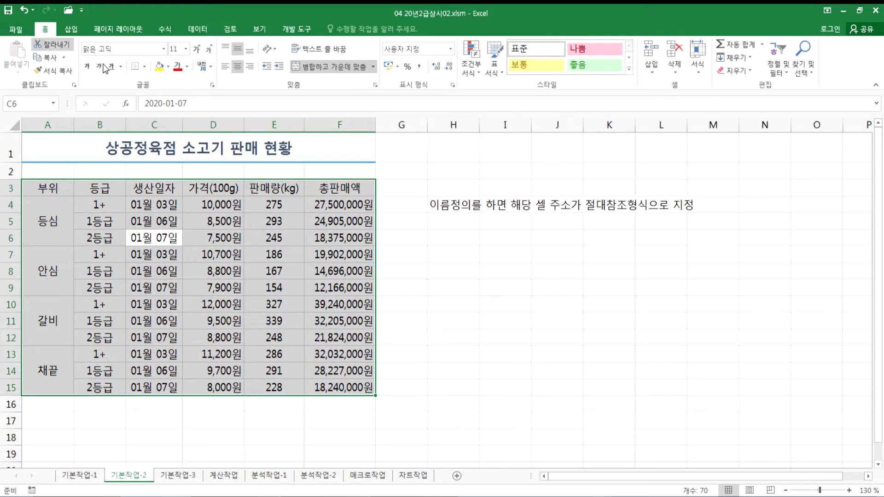
click(145, 67)
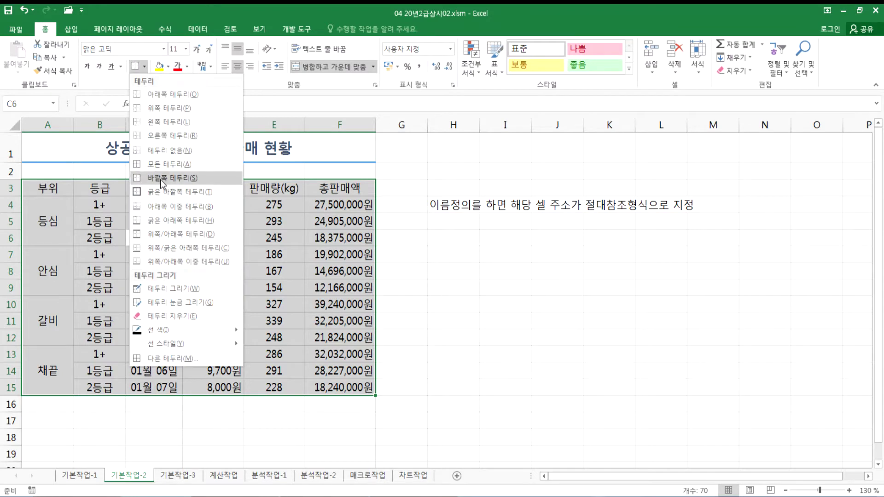
click(158, 166)
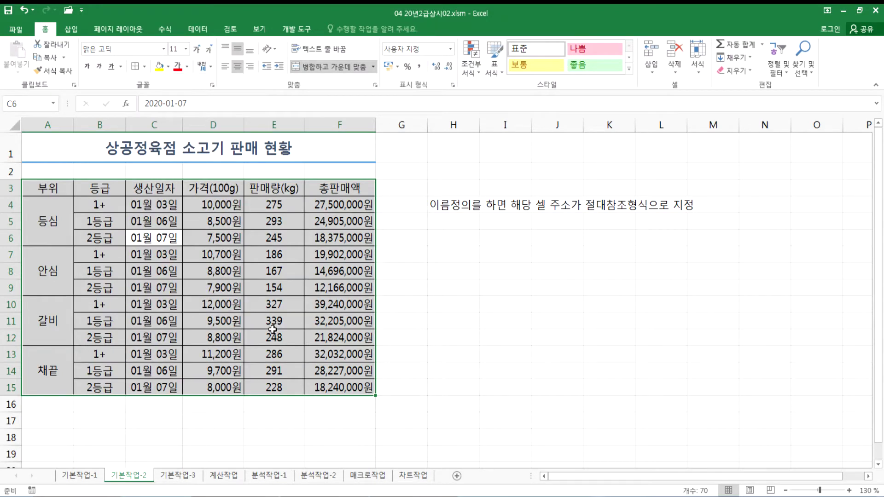
Switch to sheet 기본작업-3 and examine the 지역, 이사량(톤) and 이사비용 columns and the empty criteria area starting at A19
click(258, 333)
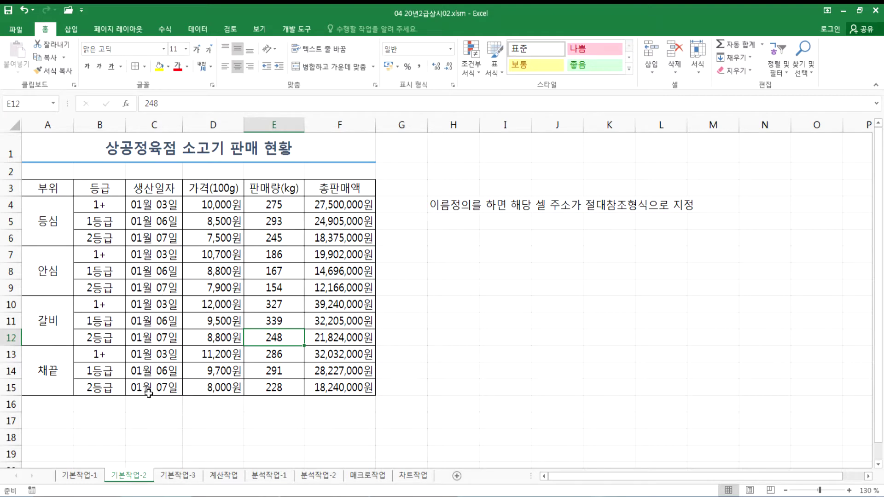
click(177, 476)
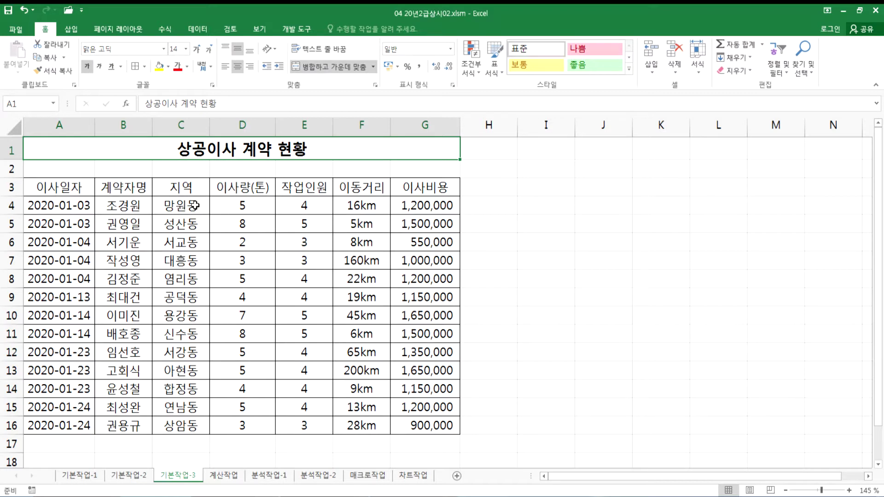
drag(174, 203, 175, 426)
click(170, 207)
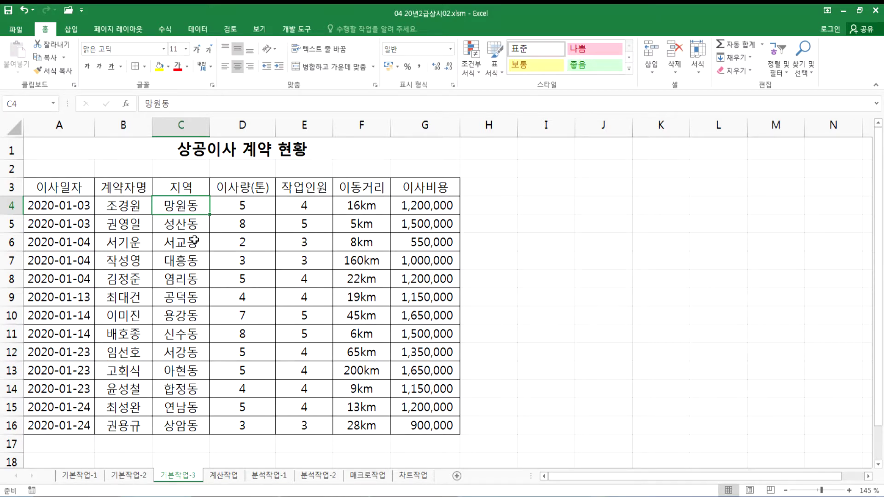
click(152, 154)
click(148, 204)
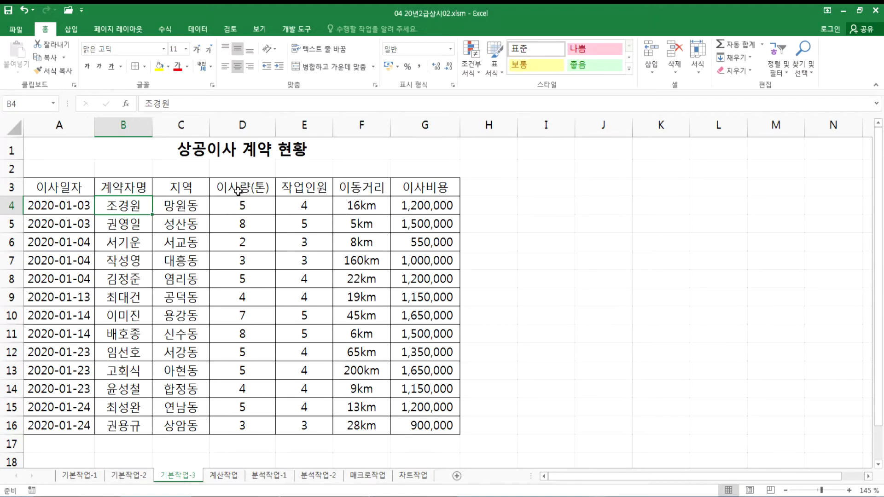
drag(238, 192, 253, 421)
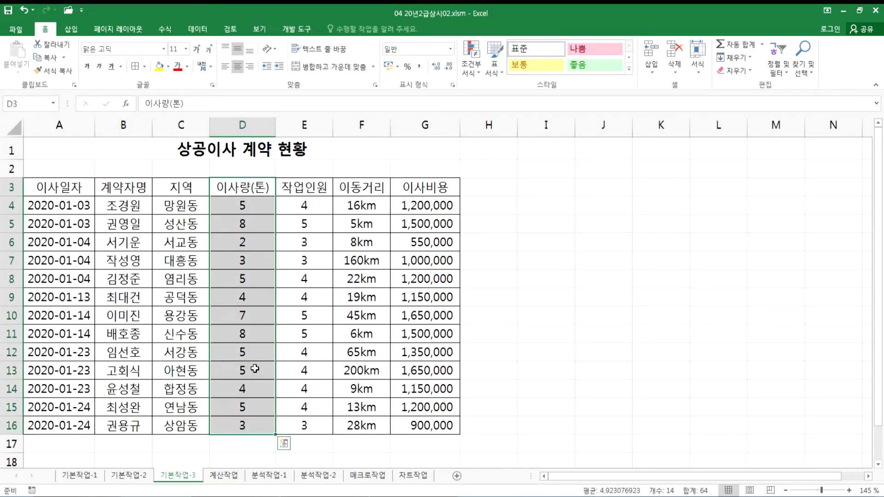
drag(420, 189, 416, 419)
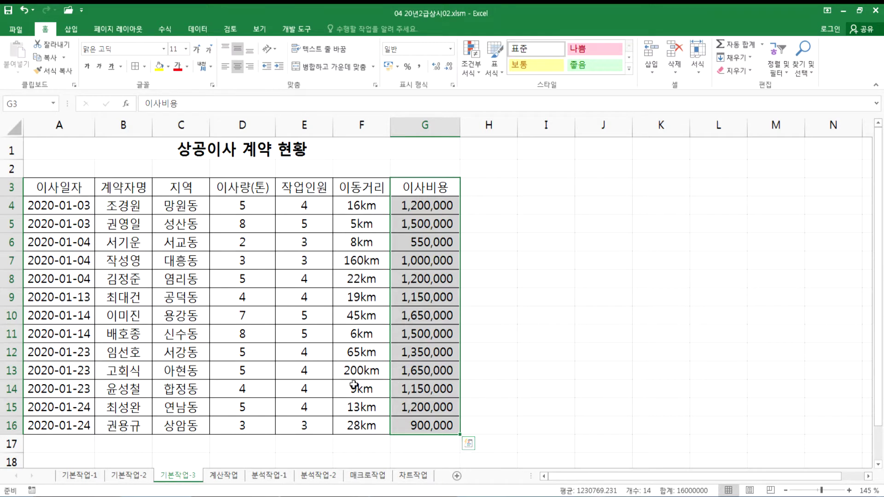
scroll(323, 382, down, 3)
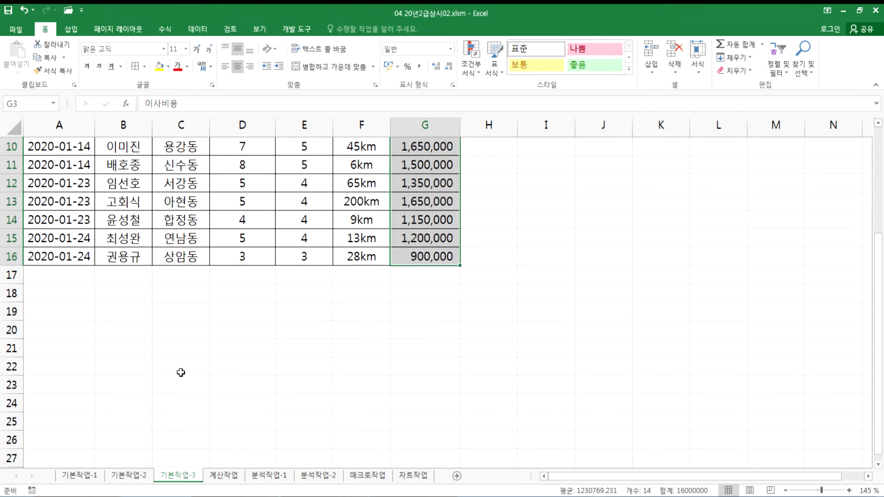
click(62, 313)
drag(63, 313, 181, 344)
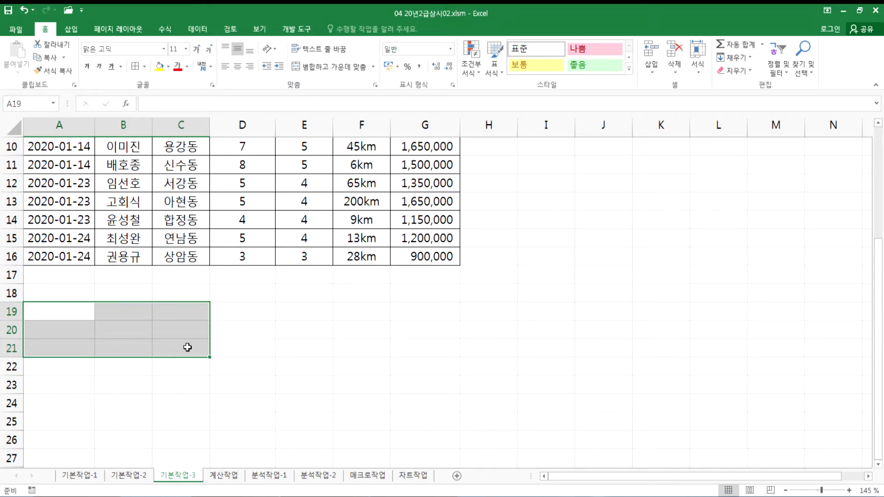
Copy the headers 이사량(톤) and 이사비용 from D3 and G3 into cells A19:B19
scroll(134, 333, up, 3)
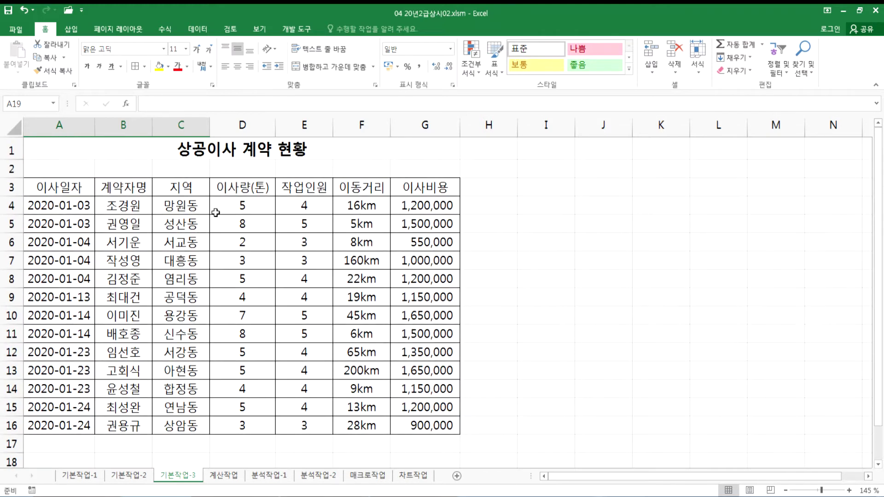
click(240, 184)
ctrl+click(418, 191)
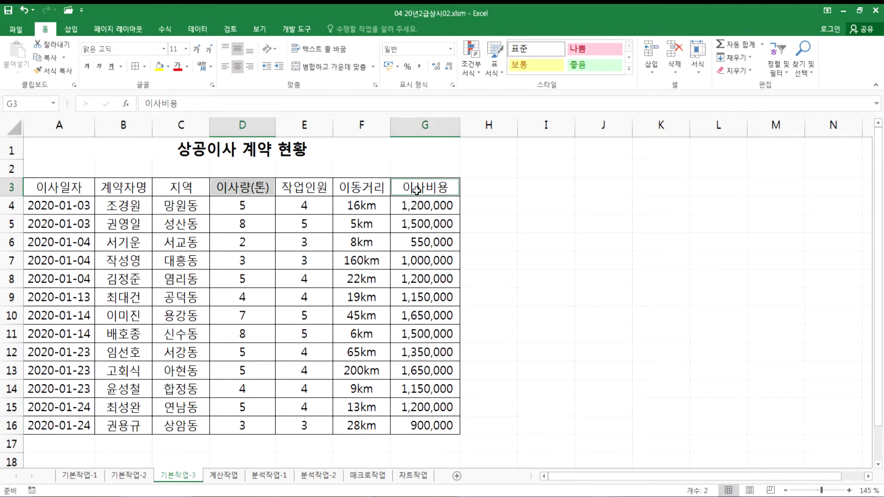
key(ctrl+c)
scroll(299, 322, down, 3)
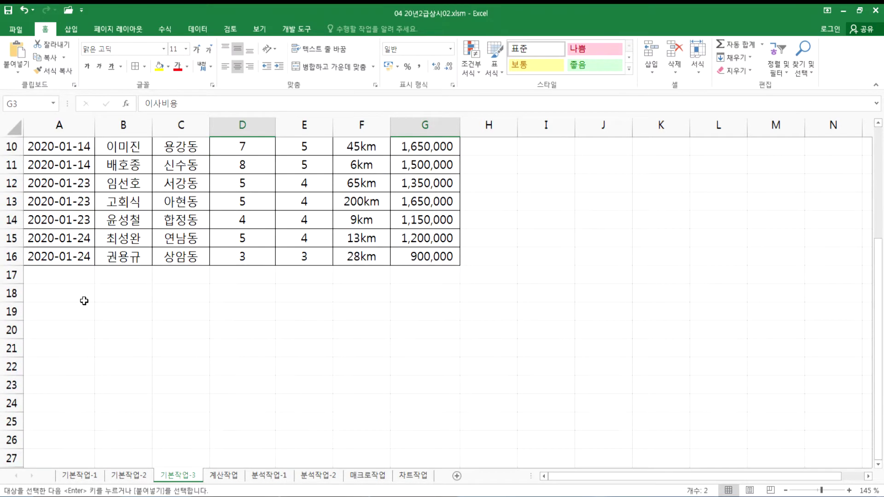
click(55, 307)
key(ctrl+v)
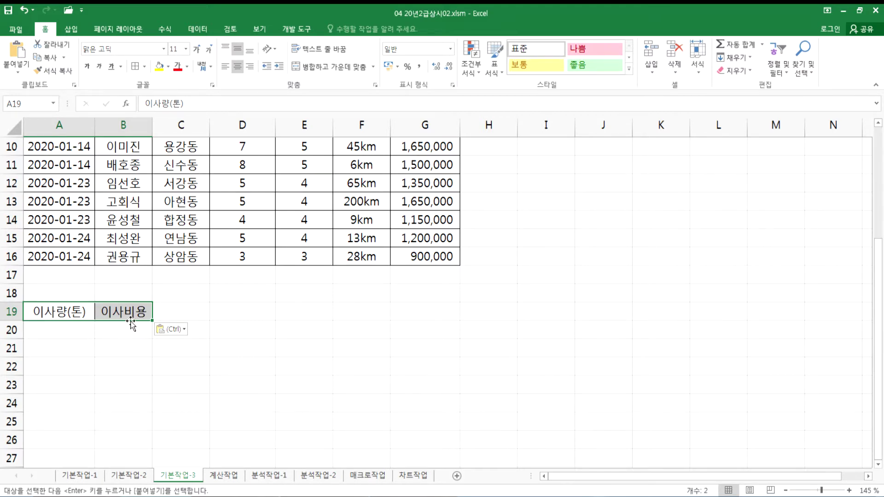
Enter the filter criterion >=5 under the 이사량(톤) header in cell A20
click(65, 331)
text(>=5)
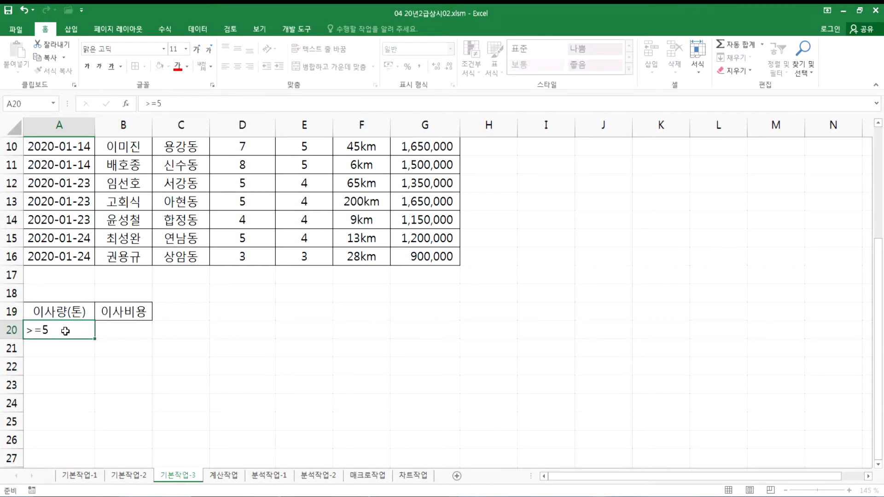
key(Return)
click(67, 329)
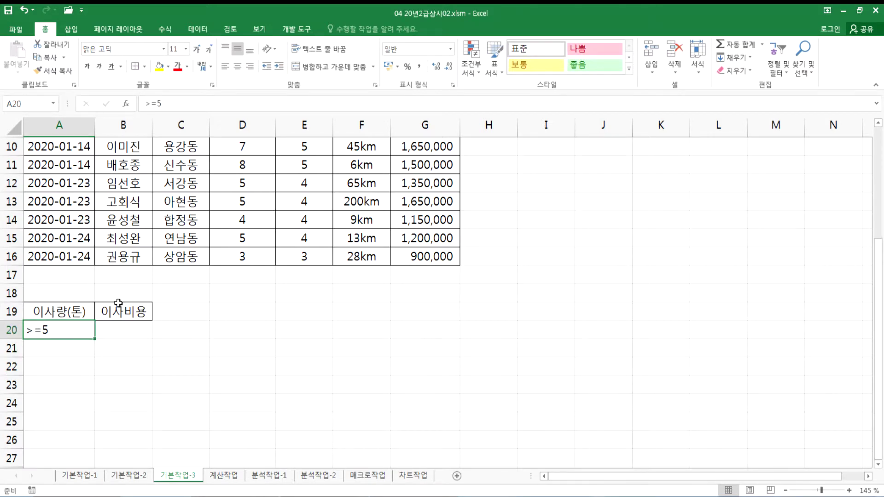
Enter the placeholder text 평균이상 under the 이사비용 criteria header in cell B20
click(116, 332)
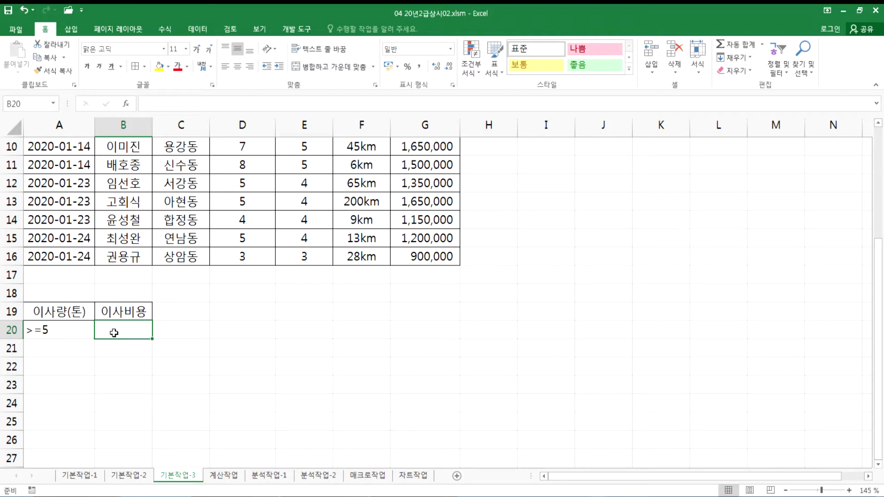
scroll(114, 333, up, 3)
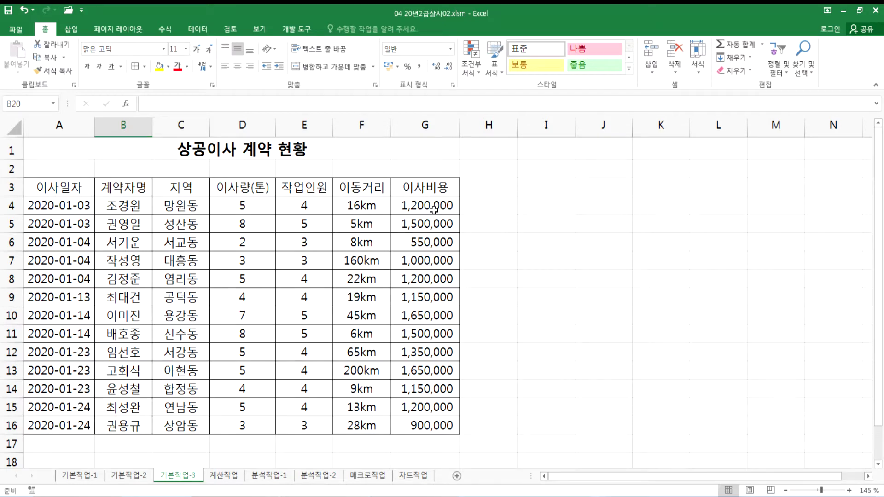
scroll(238, 327, down, 3)
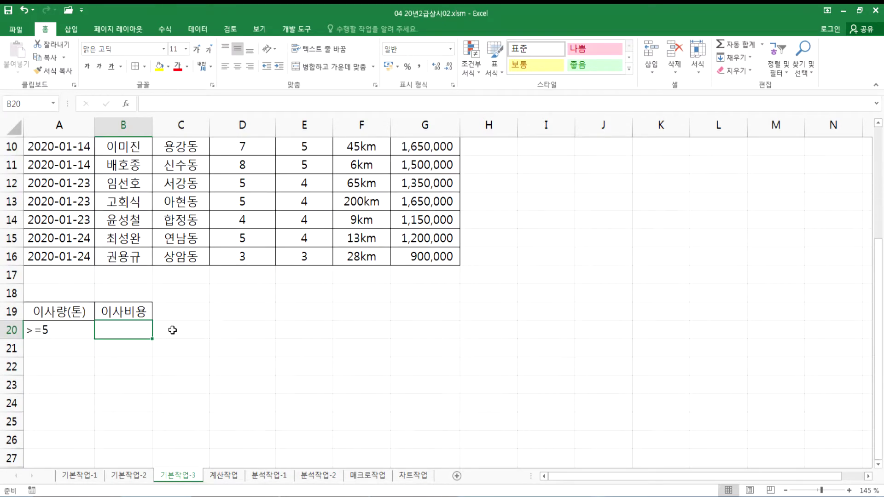
text(평균ㅇ)
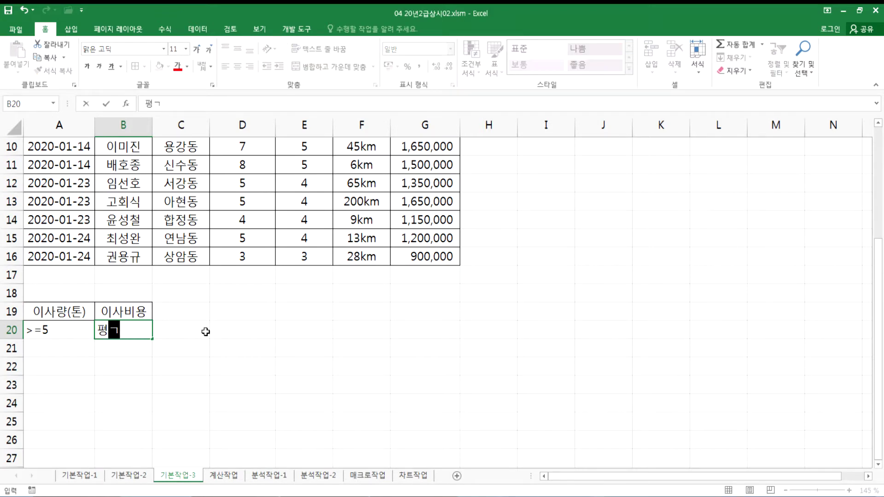
text(ㅣ상)
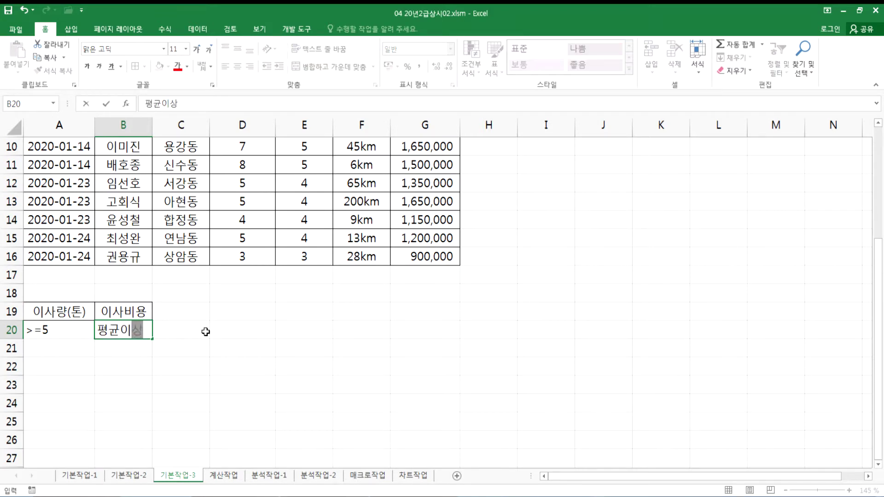
key(Return)
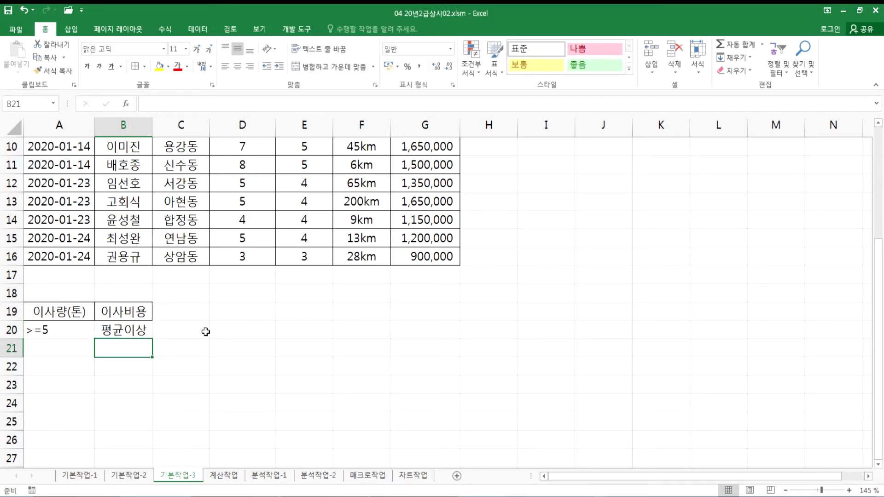
Select the 이사비용 values in G4:G16 to check their average
scroll(358, 185, up, 2)
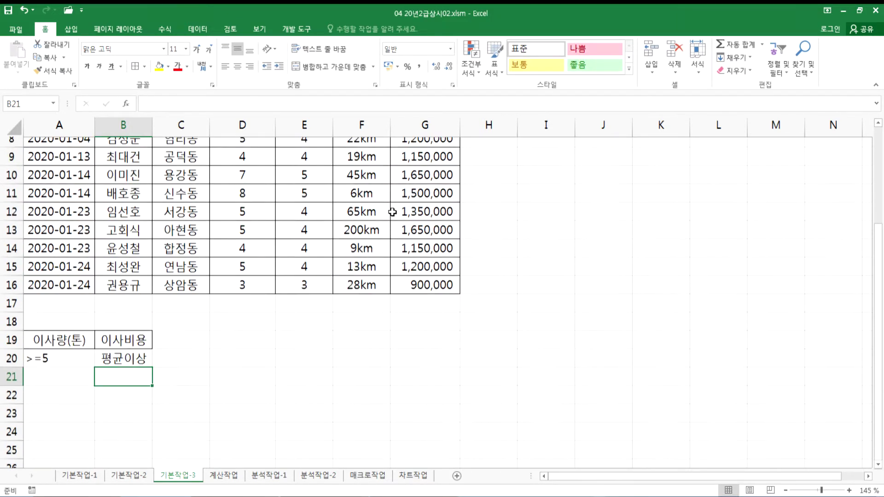
scroll(438, 201, up, 1)
drag(425, 205, 464, 424)
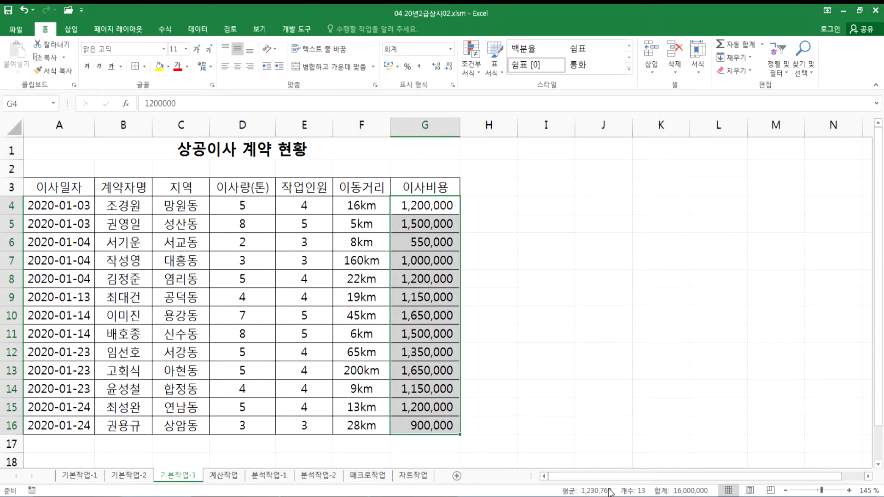
scroll(560, 449, down, 1)
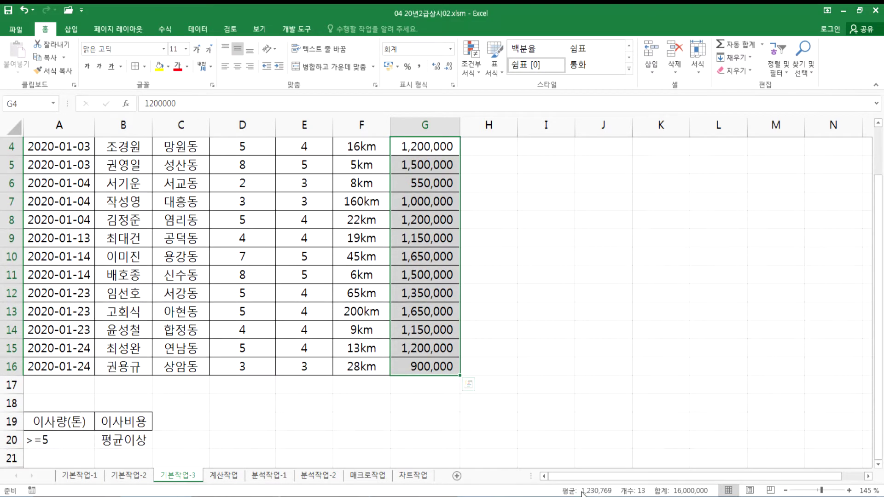
Try the fixed criterion >=1000000 in cell B20 and clear the cell again
click(111, 438)
scroll(269, 408, down, 1)
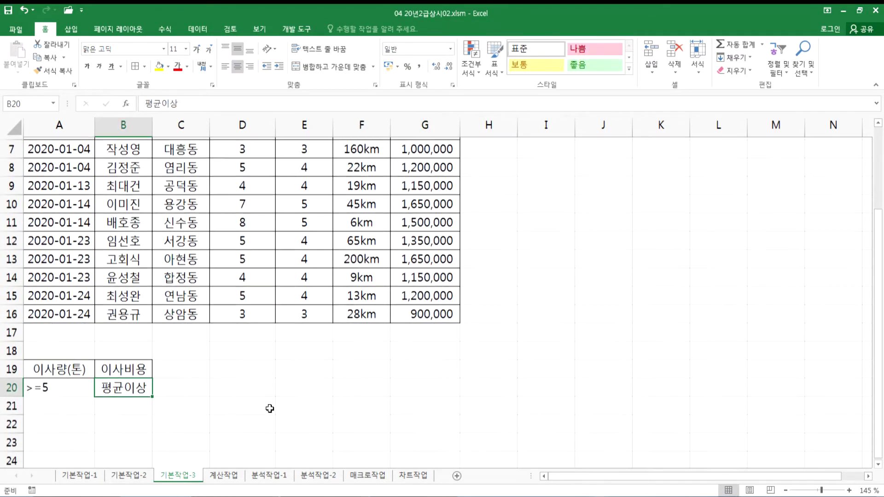
text(>=1000000)
key(Return)
key(Up)
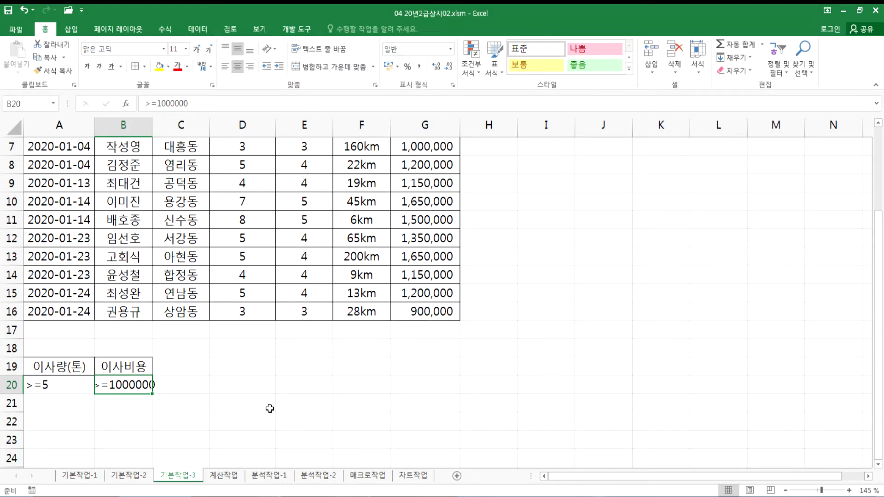
key(Delete)
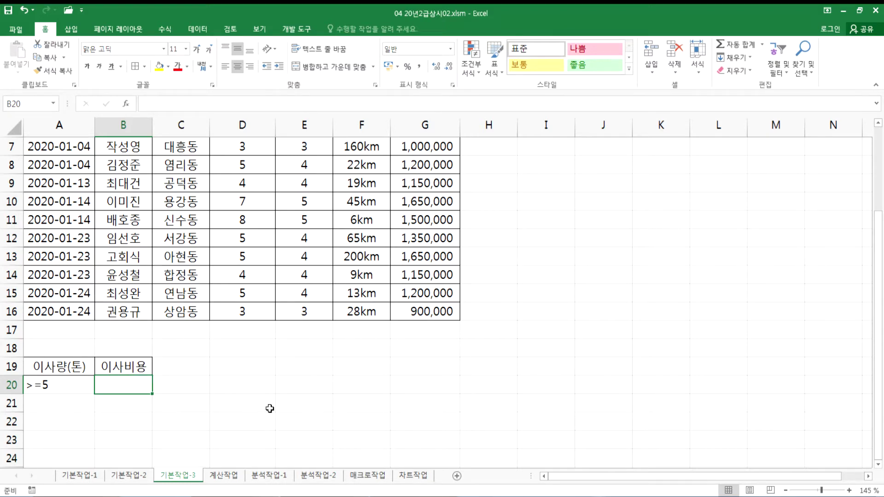
Enter the criterion formula =G4>=AVERAGE(G4:G16) under the 이사비용 criteria header in cell B20
text(=)
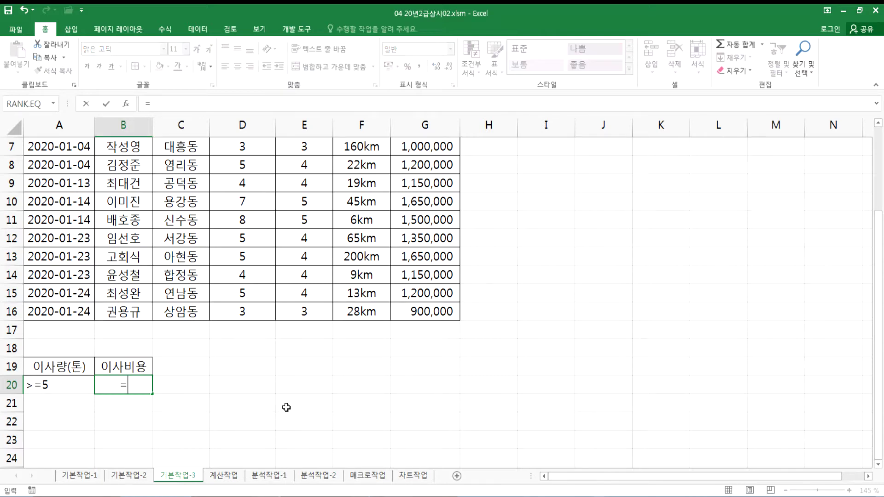
scroll(306, 414, up, 2)
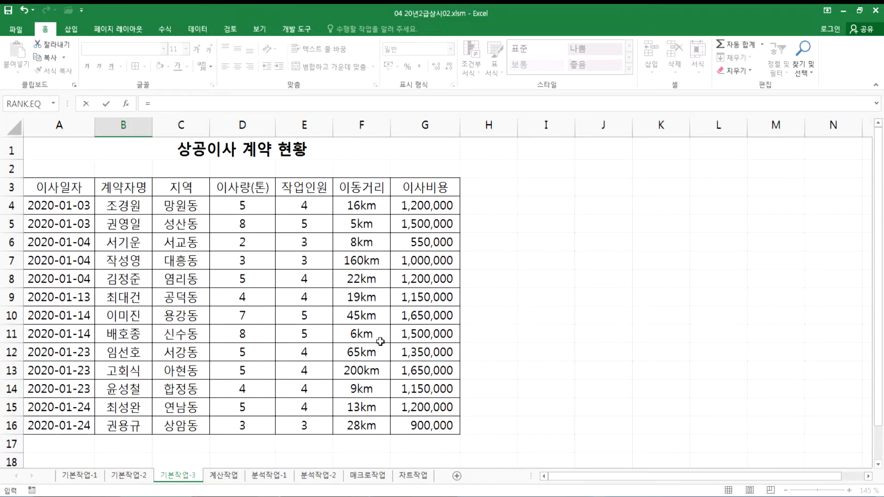
click(423, 207)
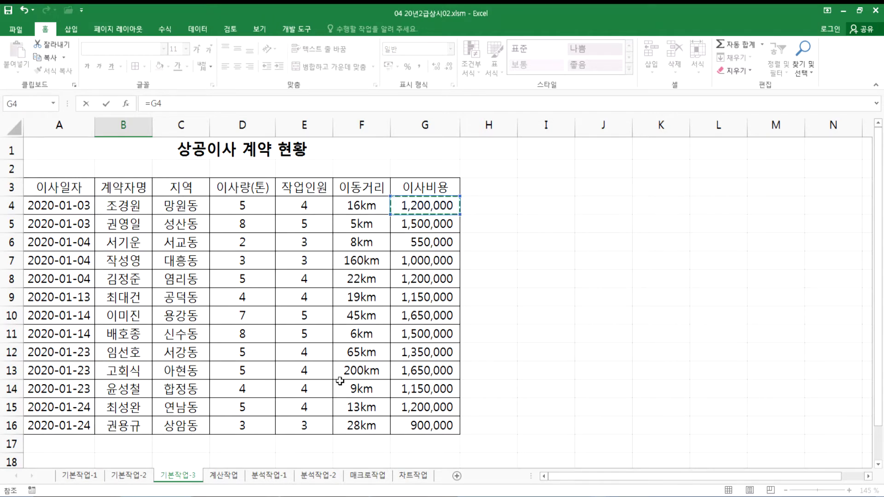
scroll(282, 393, down, 3)
text(>)
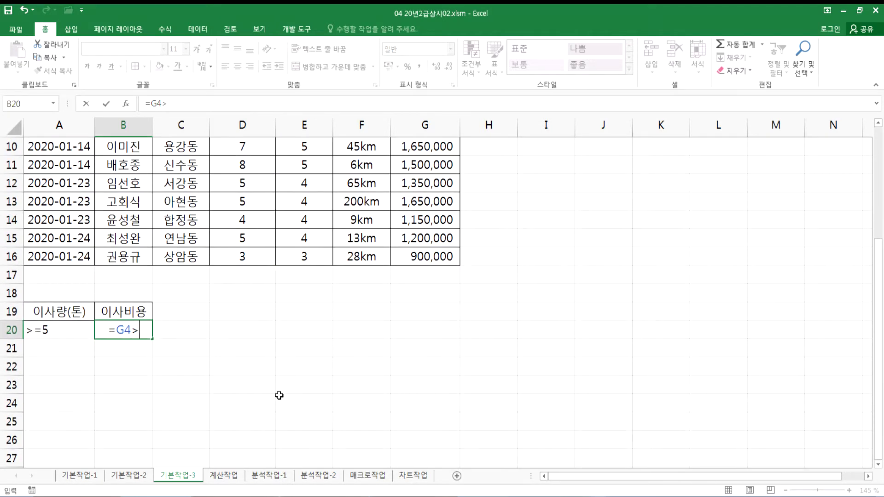
text(=AVDE)
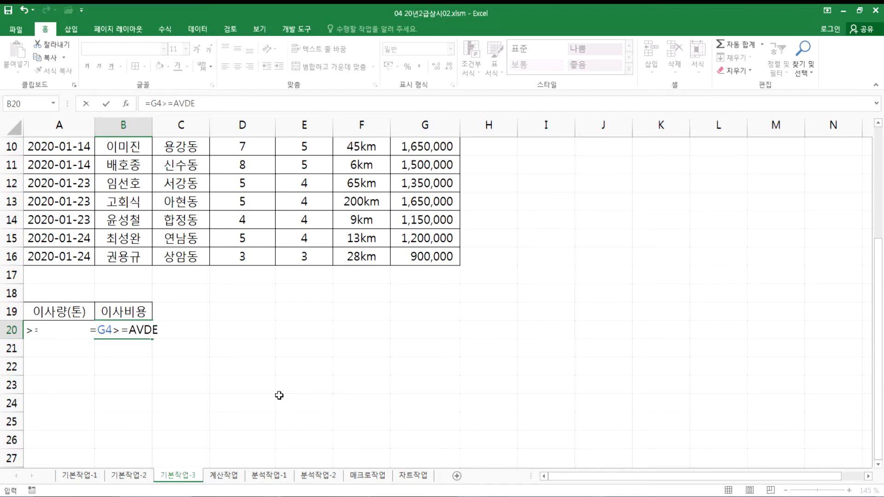
key(BackSpace)
key(BackSpace)
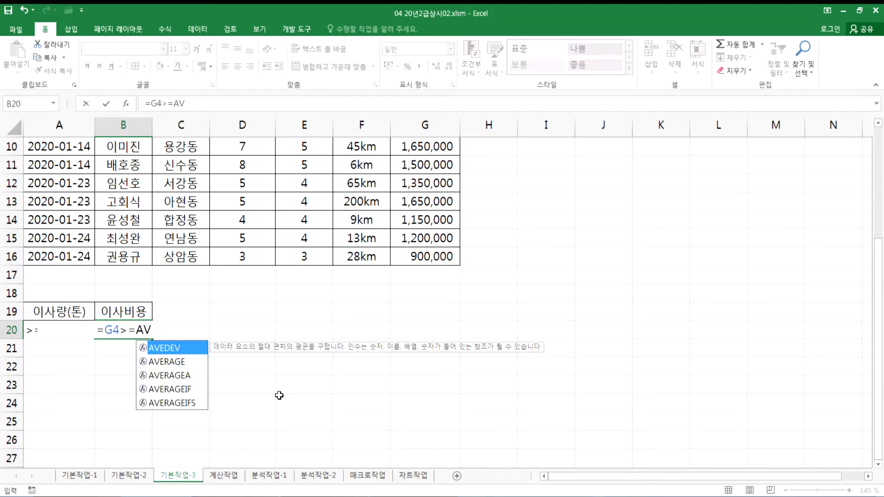
key(Down)
key(Tab)
scroll(455, 310, up, 3)
drag(425, 204, 440, 425)
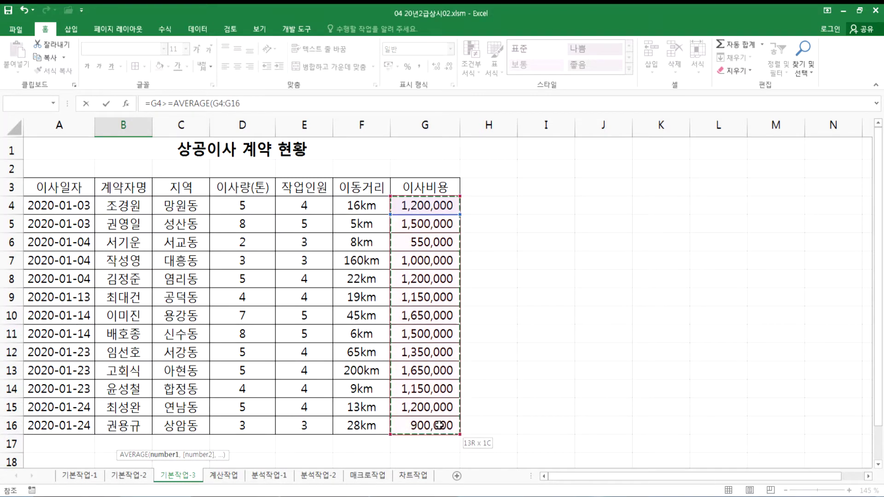
scroll(300, 336, down, 4)
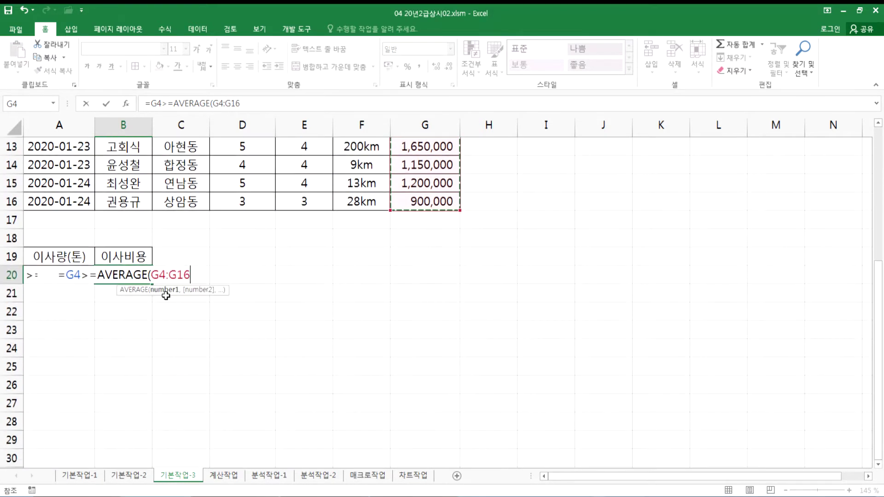
text())
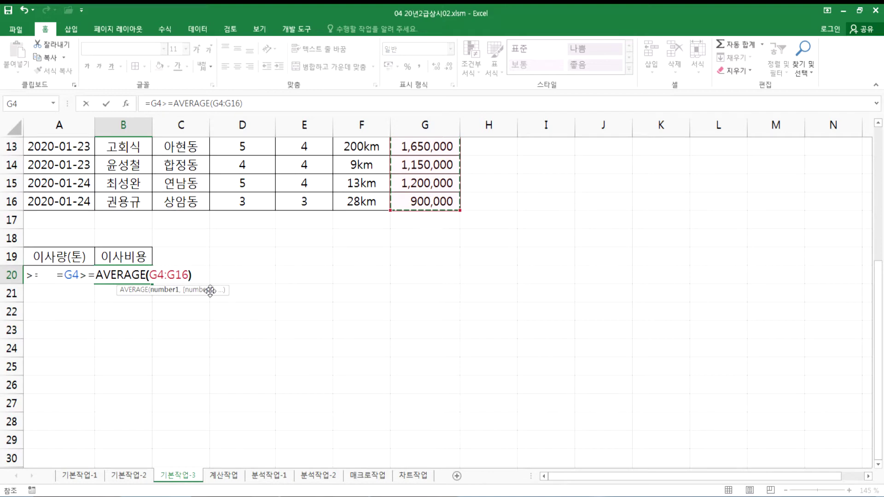
key(ctrl+Return)
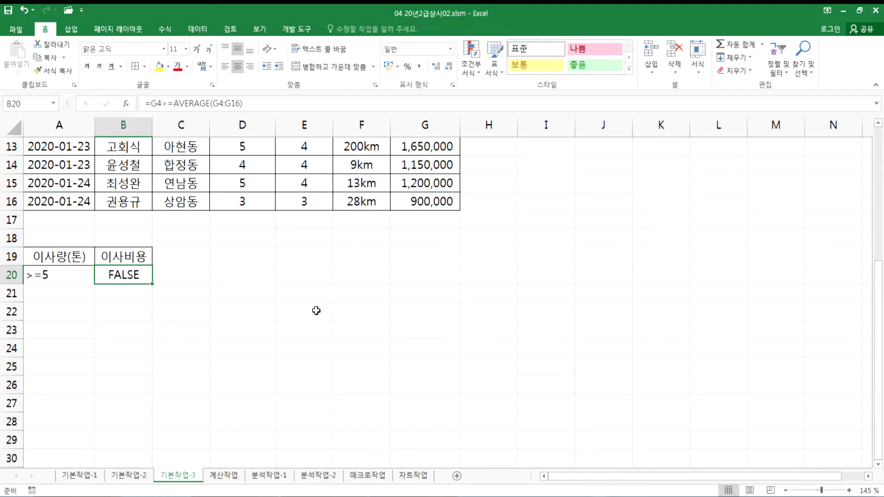
Review the formula in cell B20, examining its first-value reference and averaged range in the 이사비용 column
key(F2)
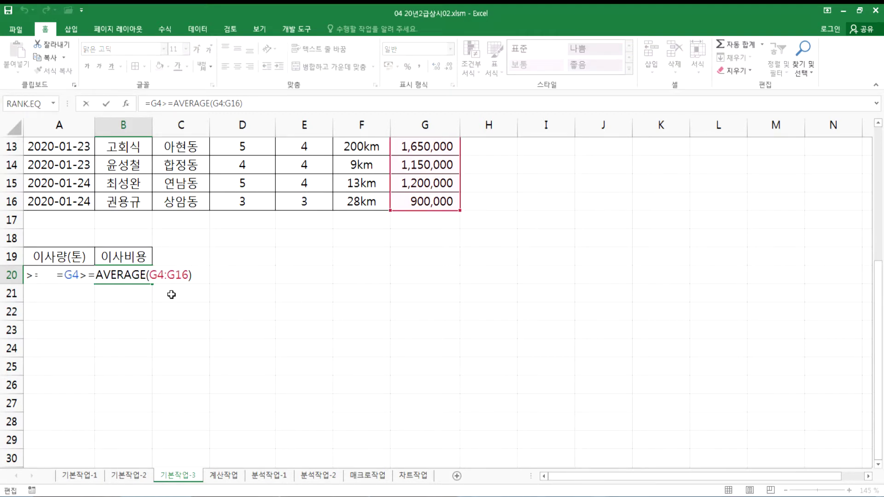
key(ctrl+Return)
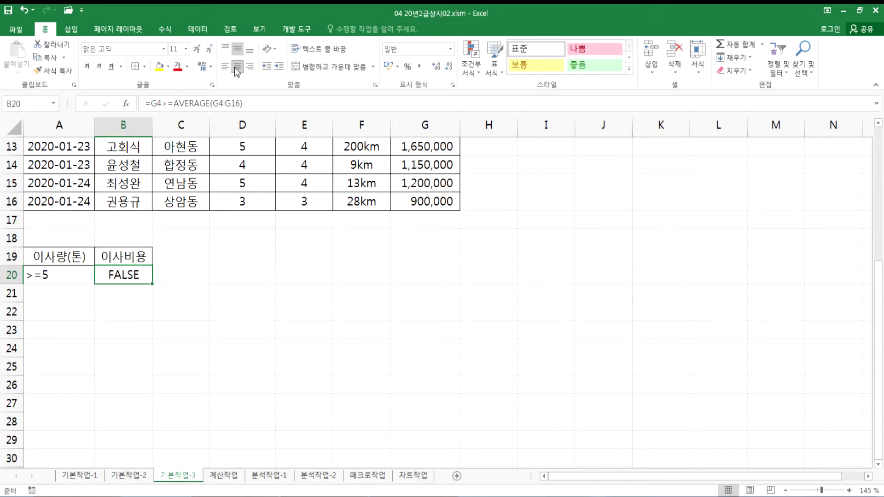
double_click(131, 287)
scroll(448, 299, up, 3)
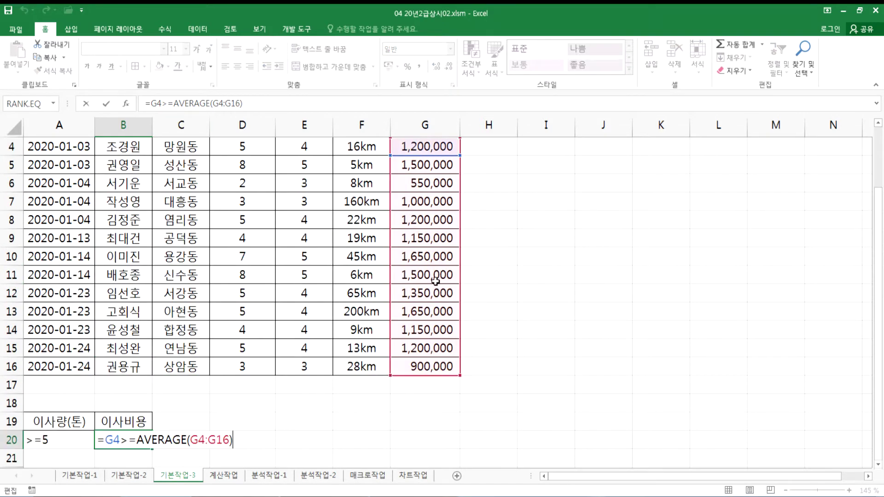
scroll(448, 299, up, 1)
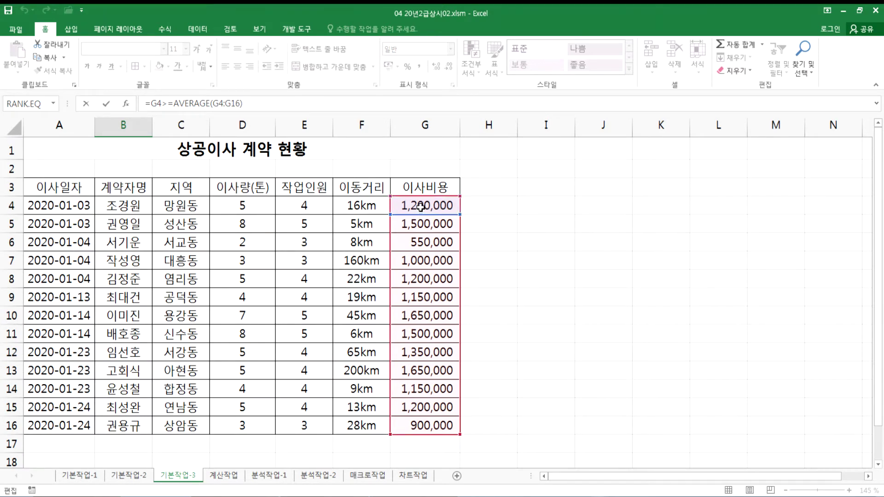
scroll(435, 359, down, 3)
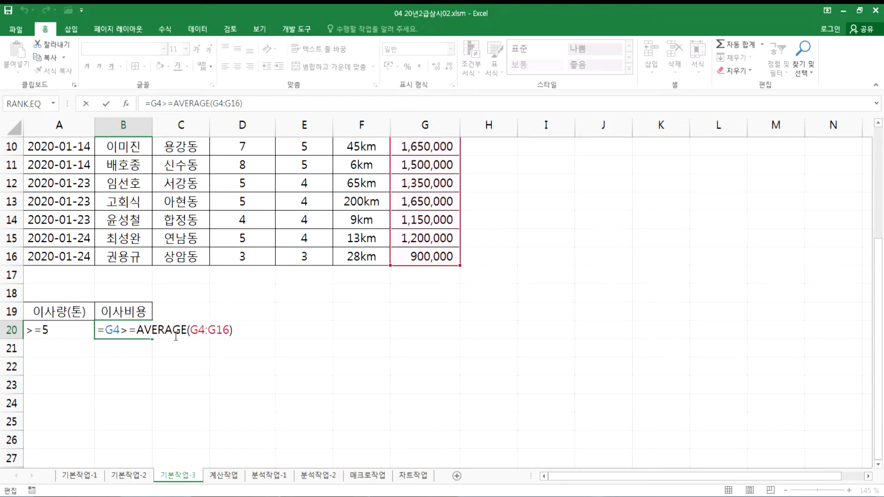
key(Return)
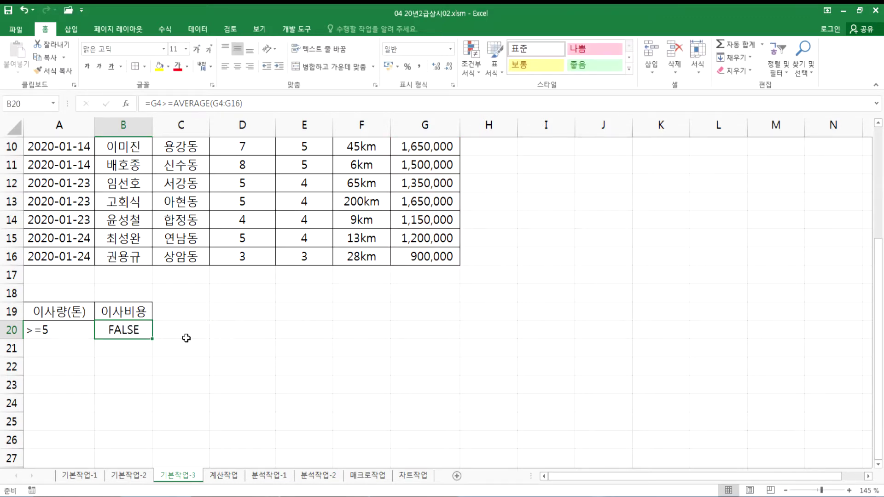
Enter the explanatory note 평균값을 알면 >=1000 in cell D19, beside the criteria range
click(249, 313)
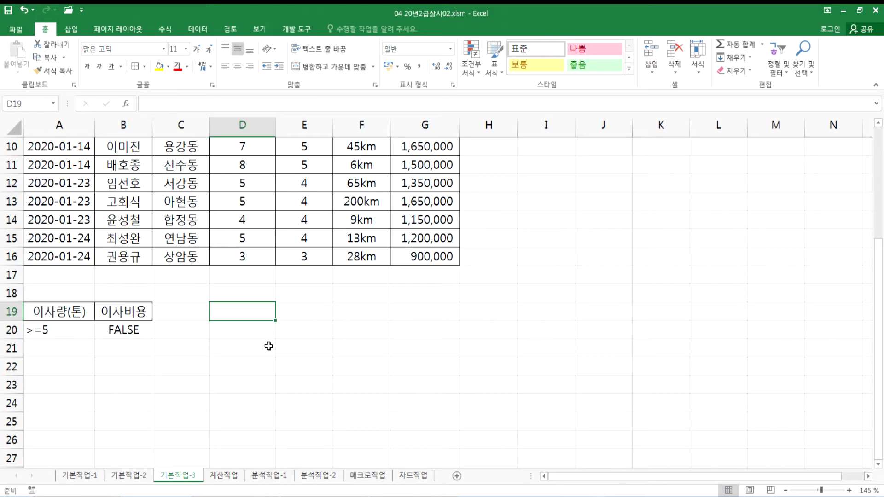
text(VUDRBSD)
key(Escape)
text(평균값)
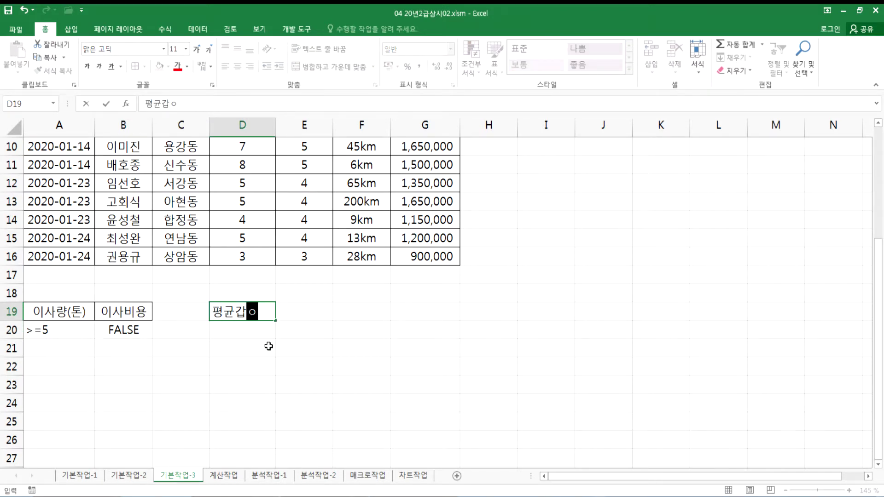
text(을 알)
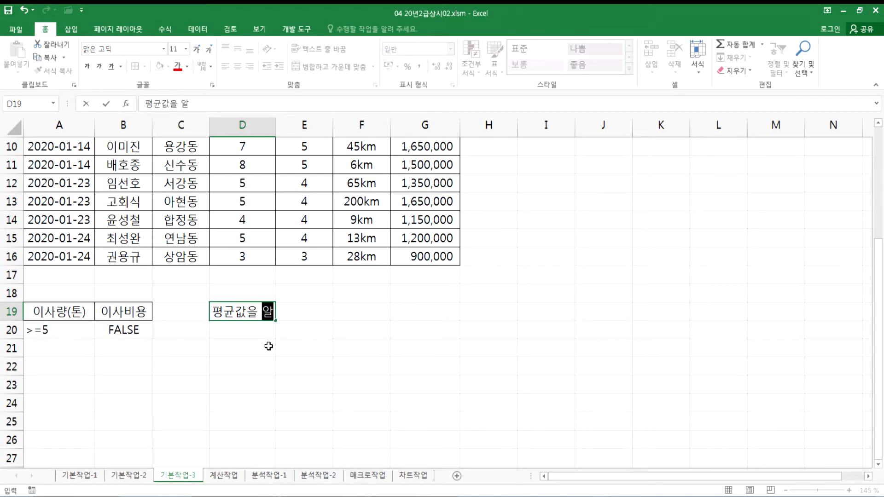
text(면 >=)
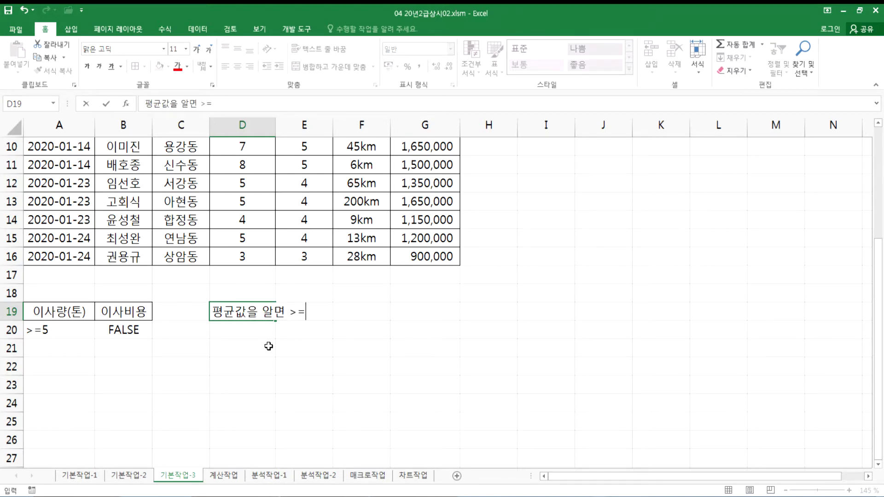
text(1000)
key(Return)
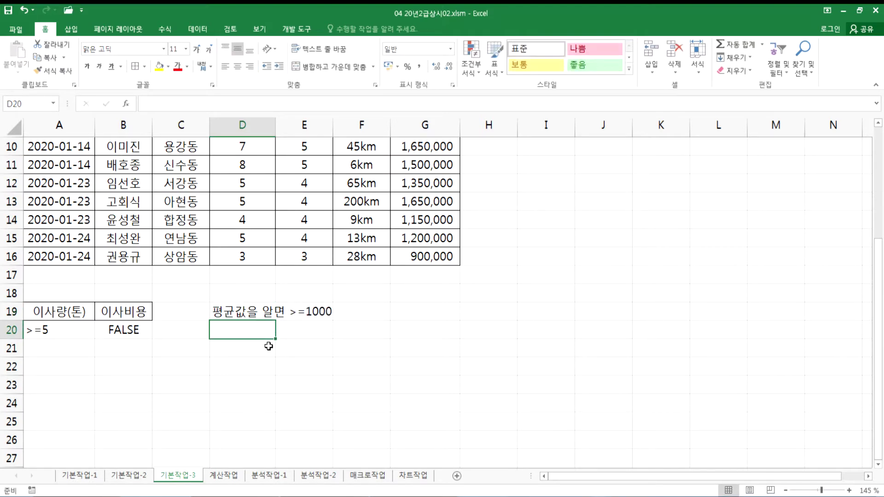
Enter the note 평균값을 모르기때문에 수식을 작성 in cell D20
text(평균값)
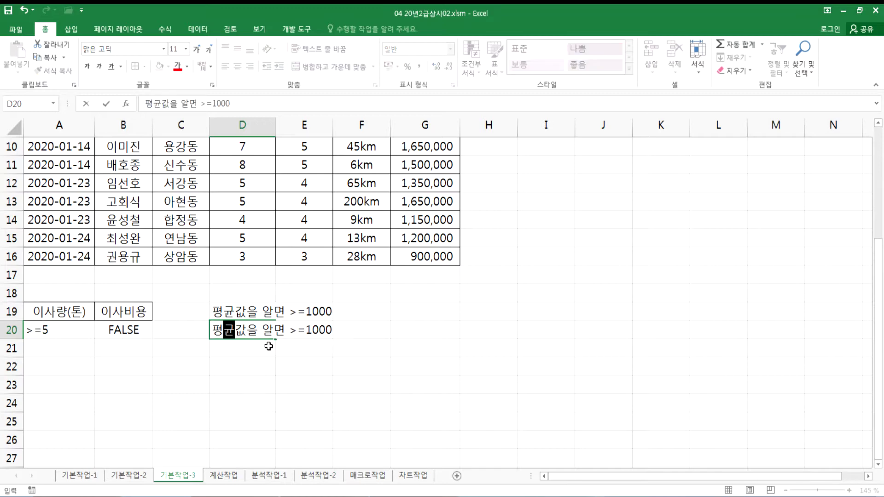
text(을 모르)
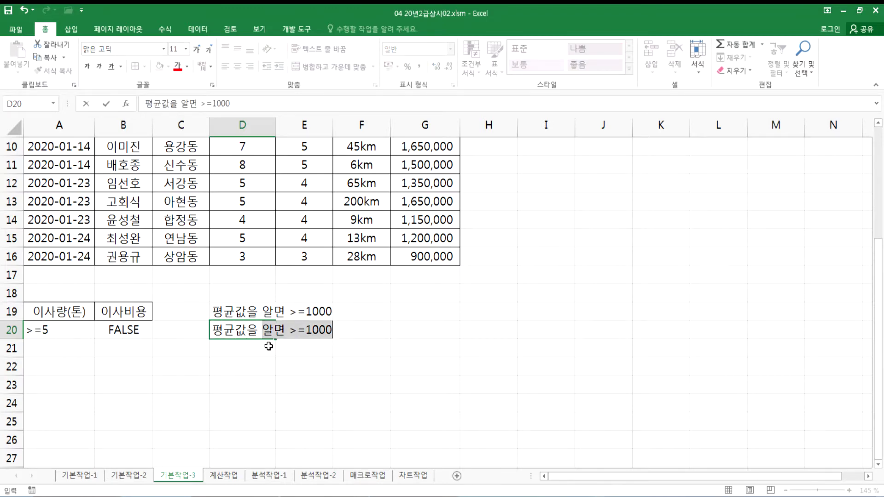
text(기)
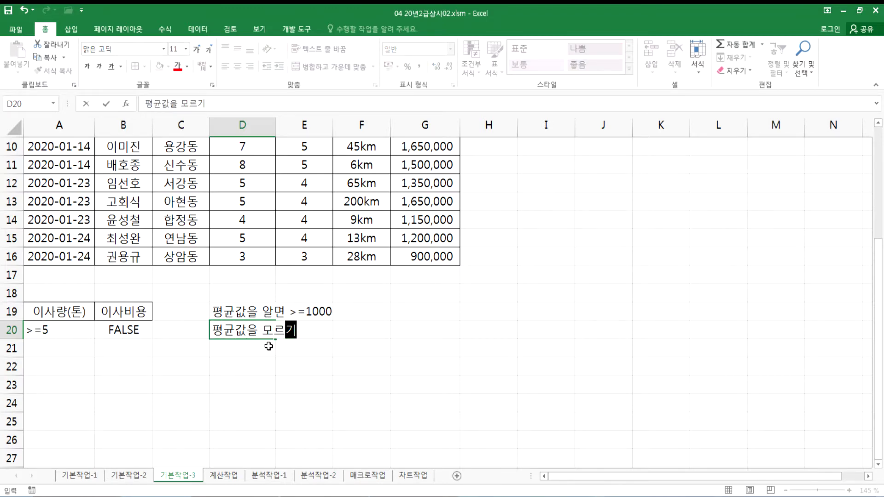
text(때문에 )
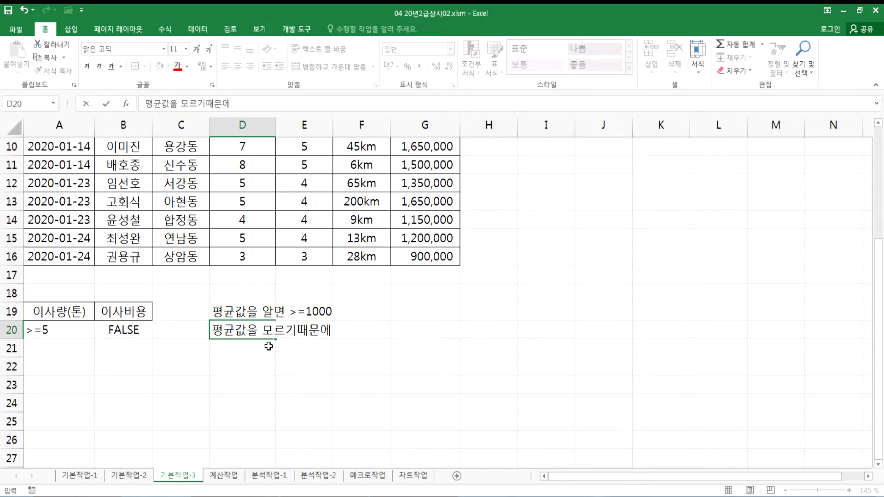
text(수식을 작성)
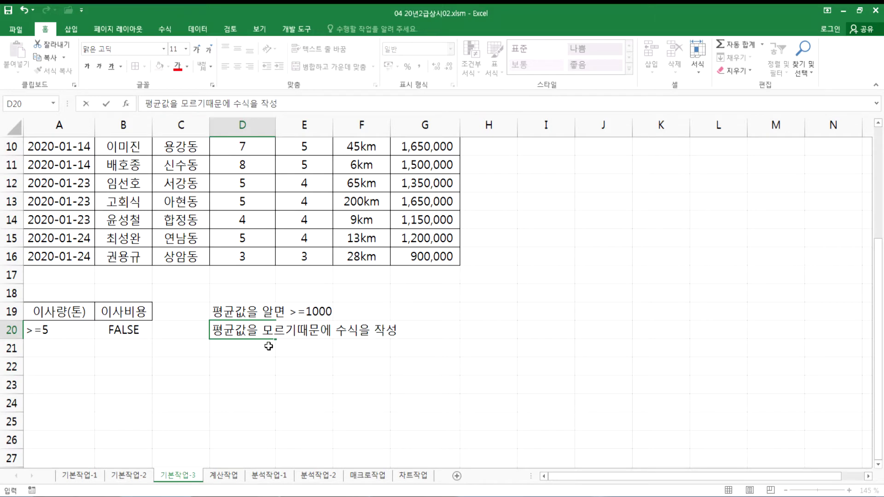
key(Return)
Add the note 첫 데이터를 기준으로 수식을 작성 in cell D21
text(첫 데이터)
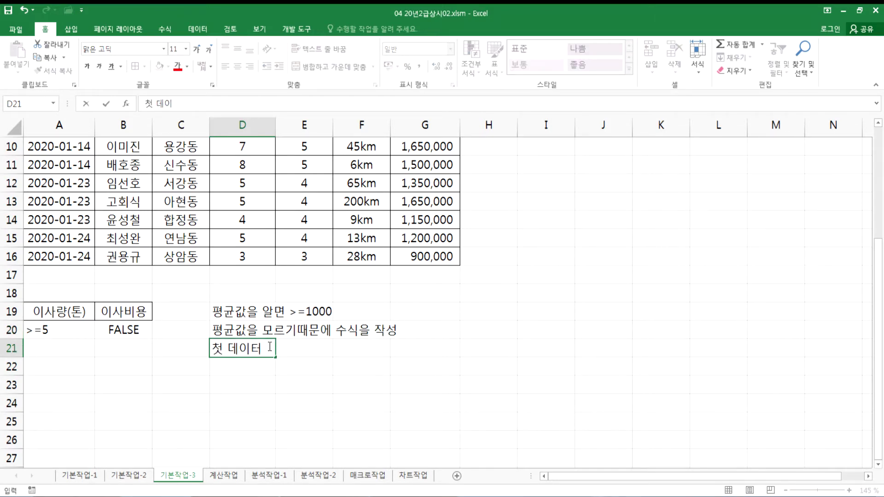
text(를 기준으로 수식ㄷ)
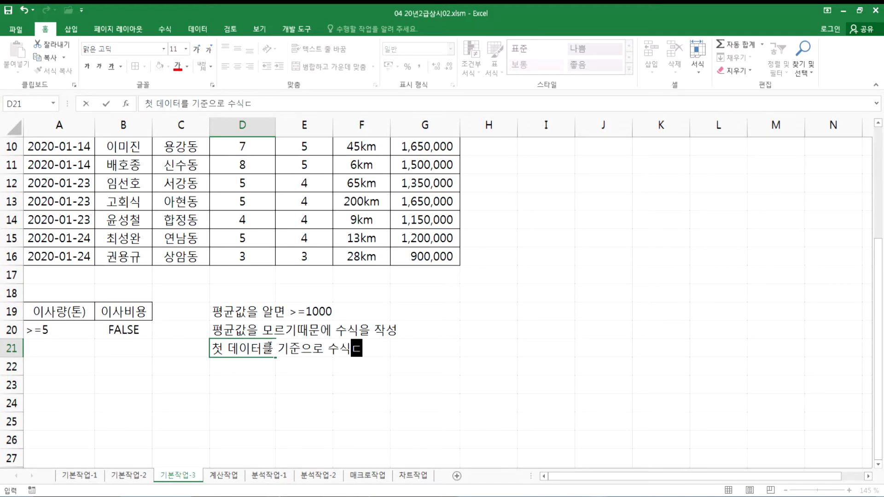
key(BackSpace)
text(을 작성)
key(Return)
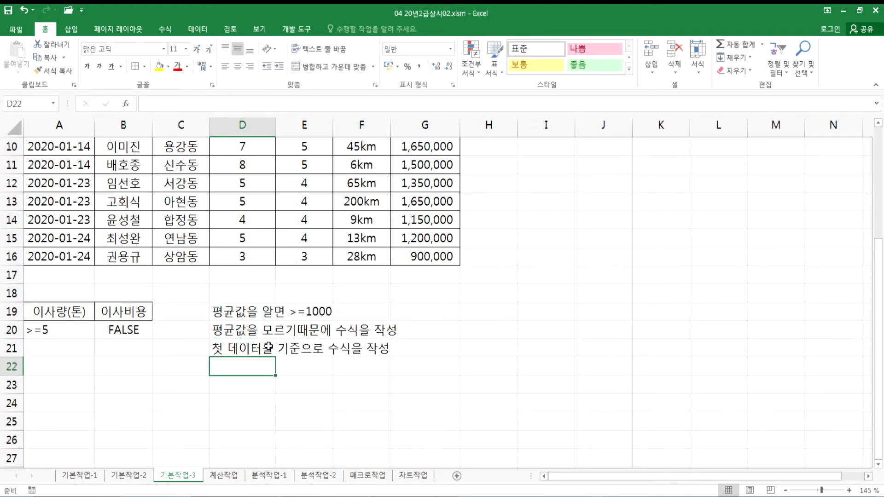
Locate the first 이사비용 value in the table, in cell G4
ctrl+scroll(276, 369, up, 3)
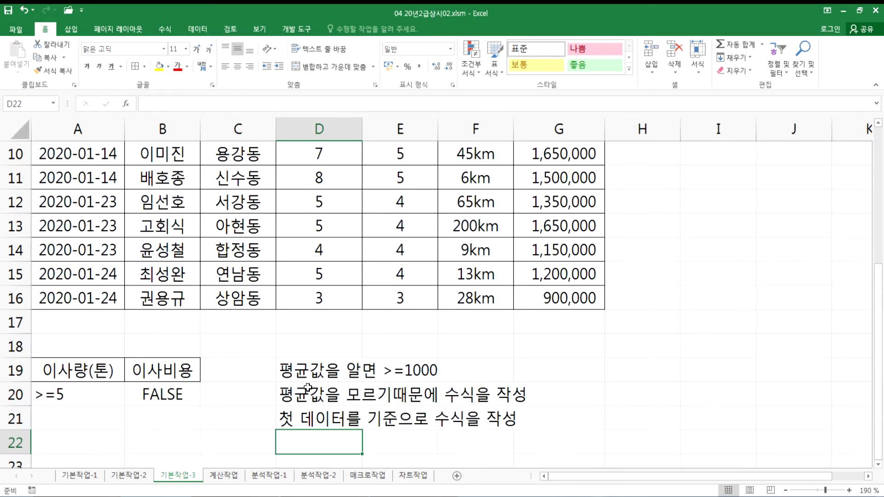
scroll(308, 388, down, 1)
scroll(500, 257, up, 4)
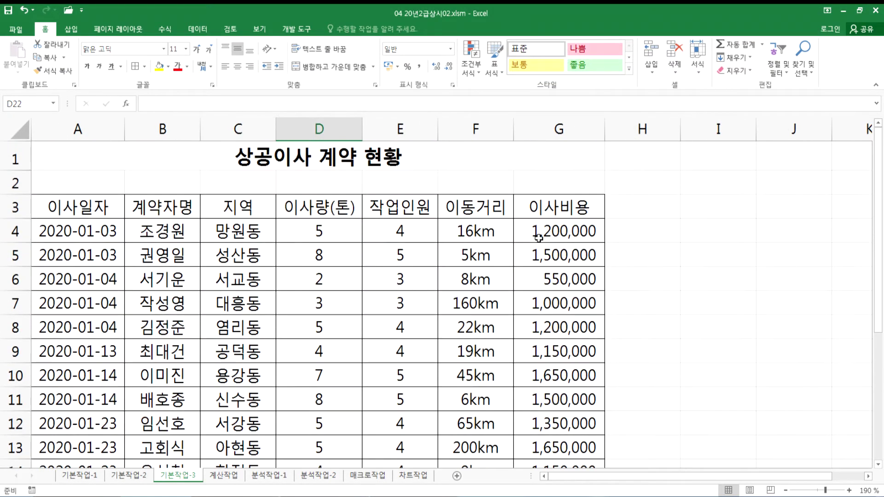
click(538, 228)
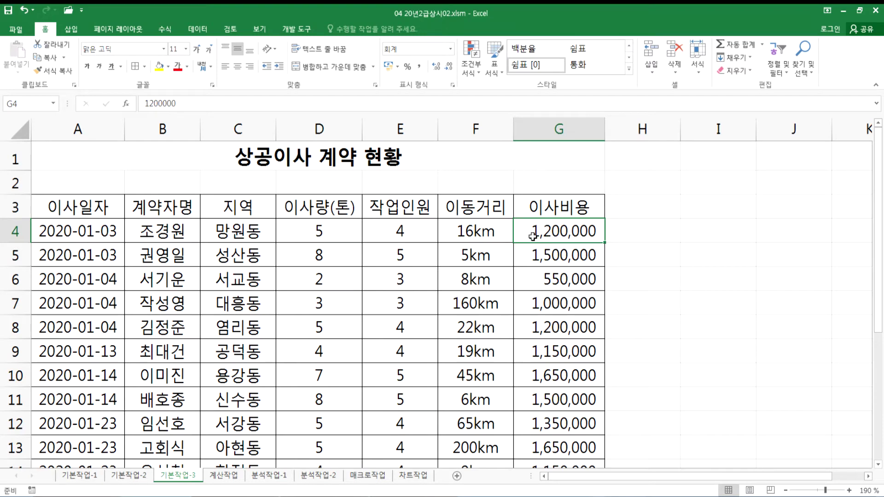
Enter the pattern =첫 데이터 >= AVERAGE(범위지정) in cell D22, below the existing notes
scroll(322, 281, down, 4)
click(323, 368)
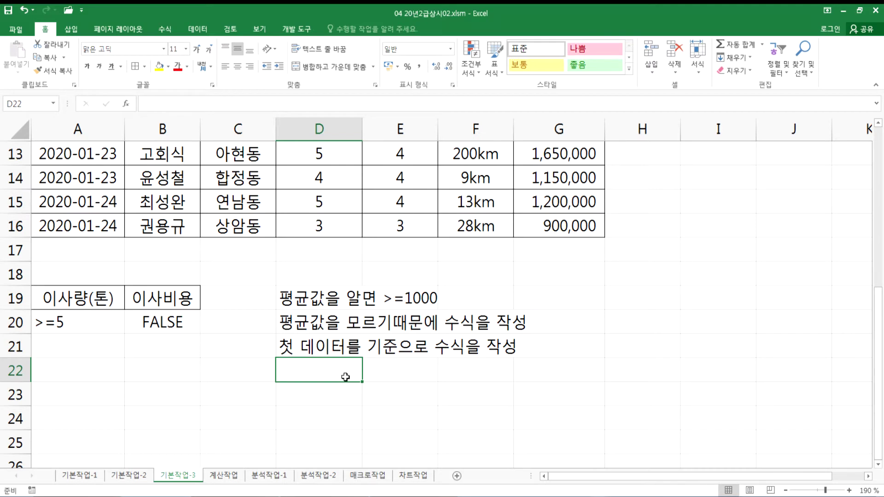
text(=)
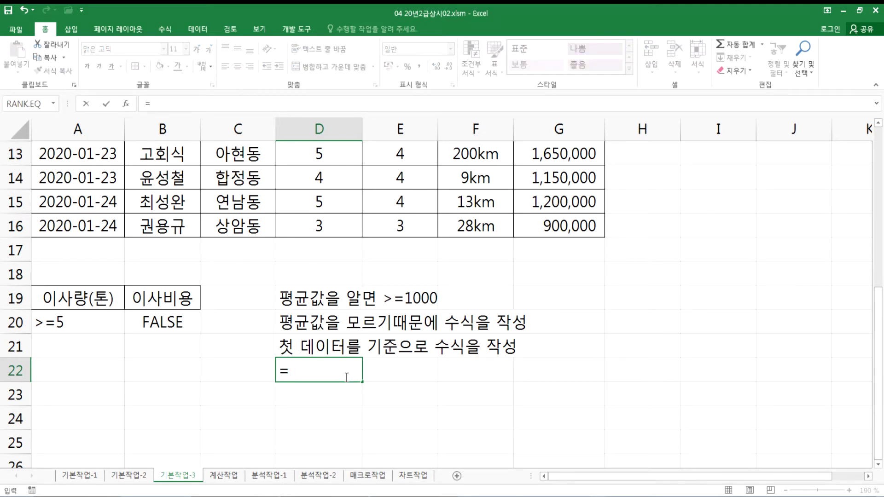
text(첫)
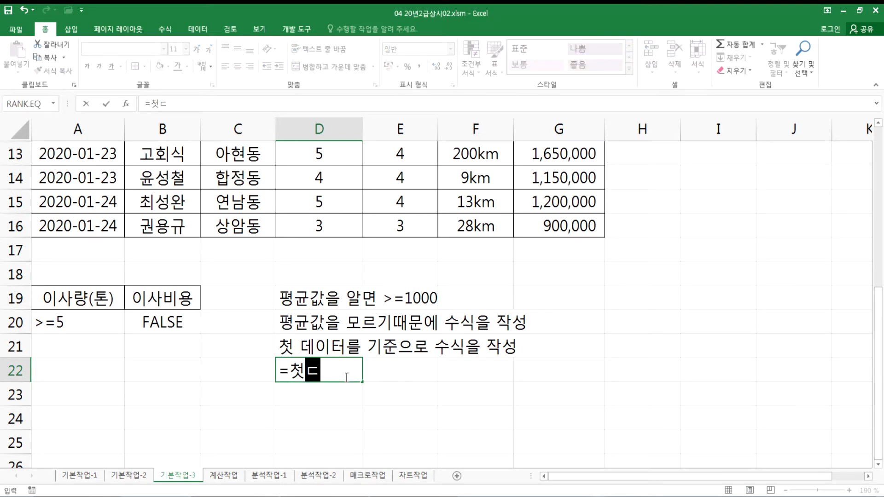
text( 데이터)
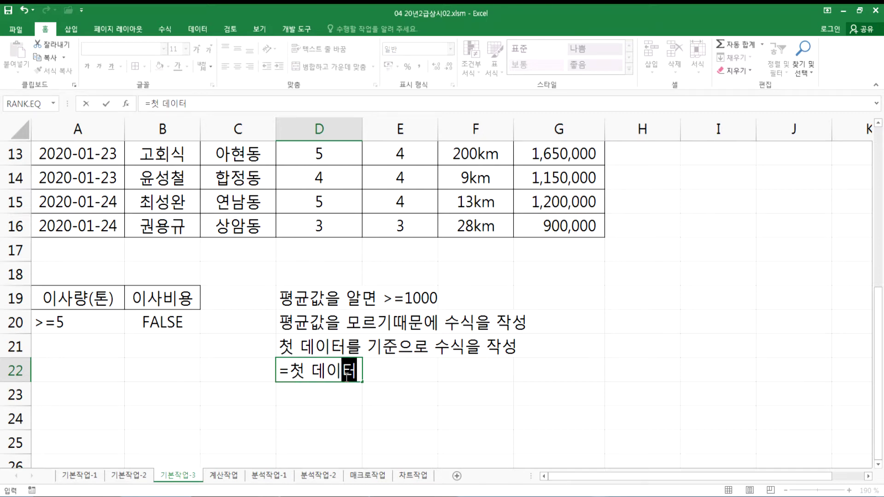
text( >)
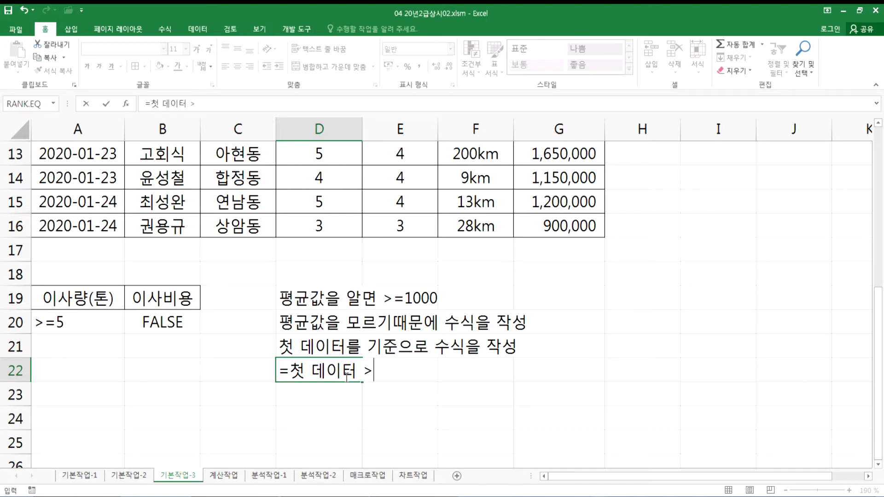
text(= ㅍ)
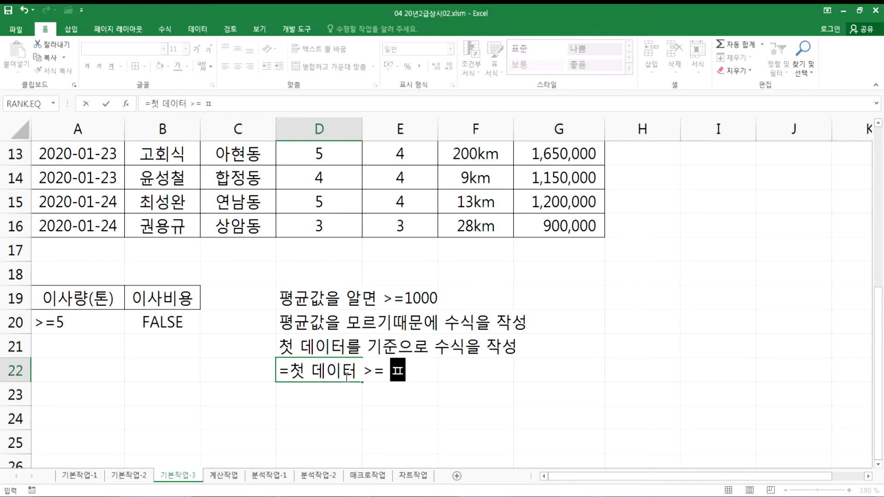
key(BackSpace)
key(Hangul)
text(AVERA)
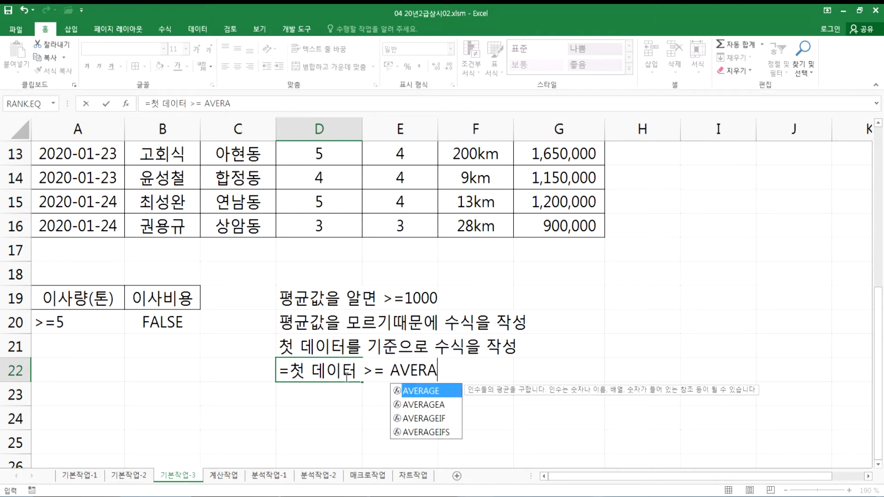
text(GE()
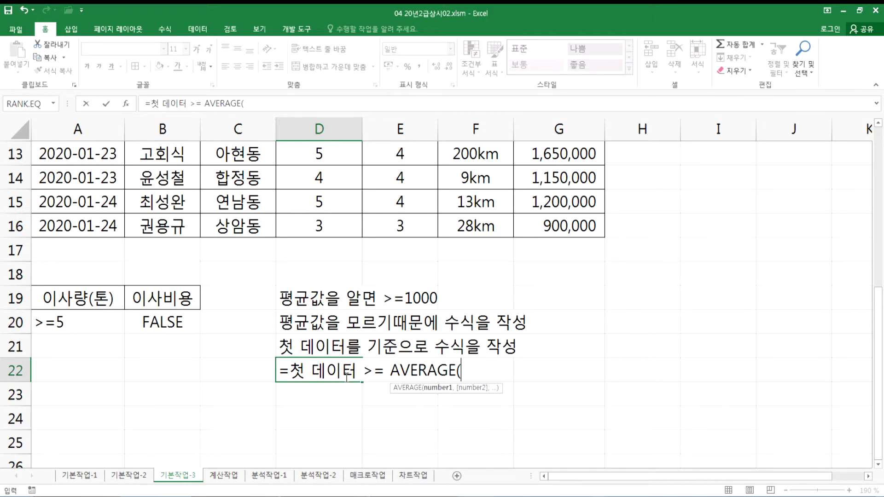
text(범위ㅈ)
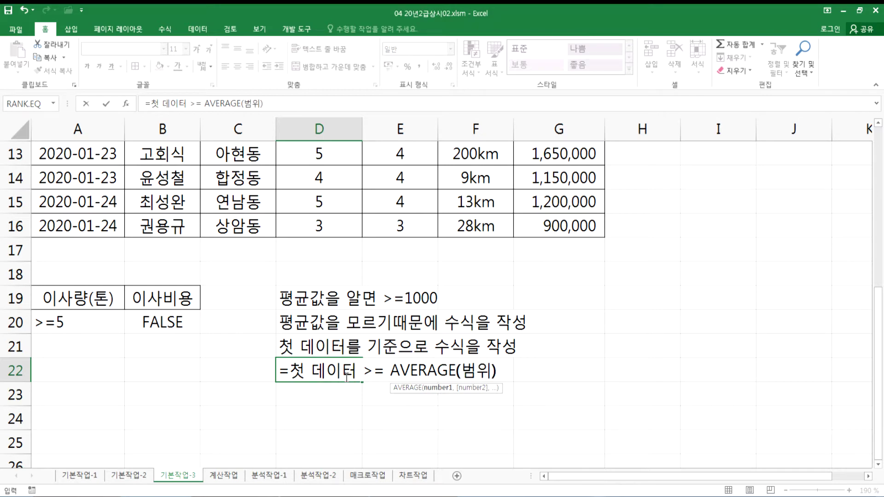
text(지정))
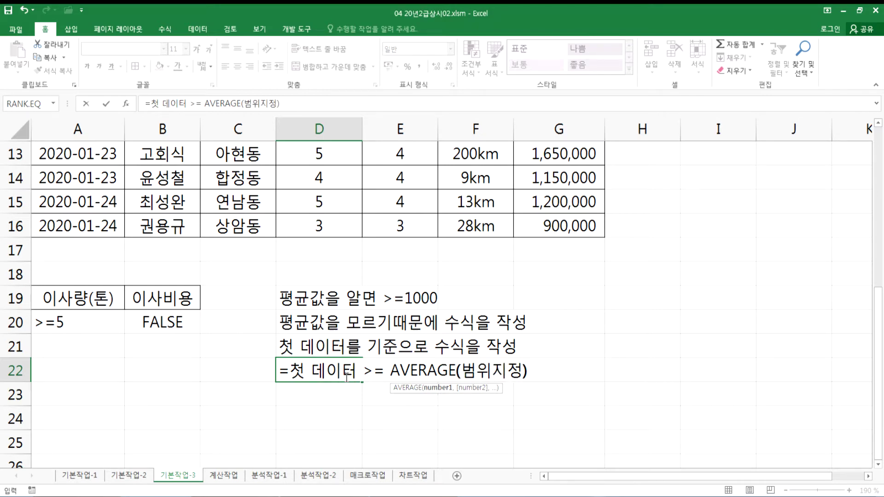
key(ctrl+Return)
Turn the D22 entry into plain text with a leading apostrophe, and add the note 결과는 참, 거짓 중에서 나타난다. in D23
click(345, 371)
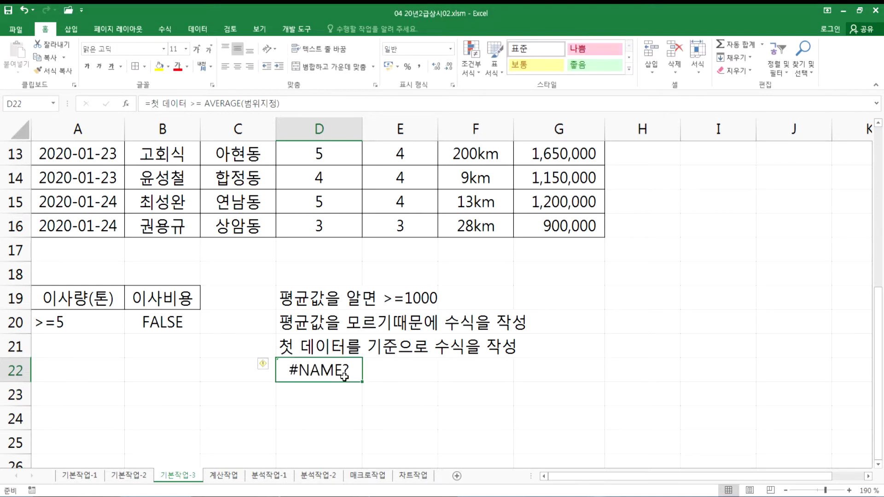
key(F2)
click(280, 372)
text(')
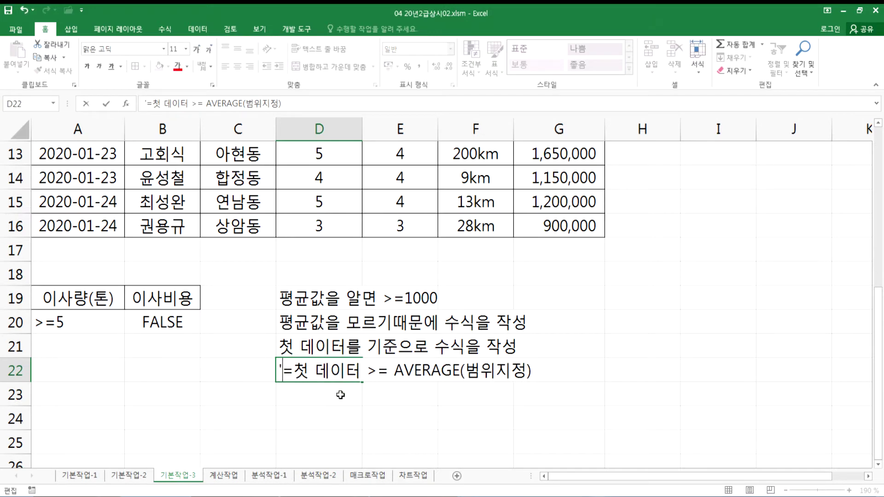
key(Return)
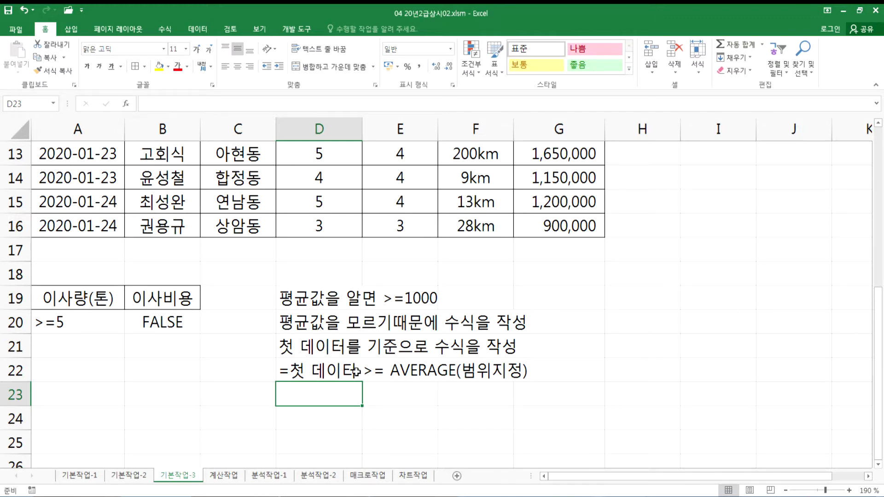
text(결과는 참, 거짓 중에서 나타난다.)
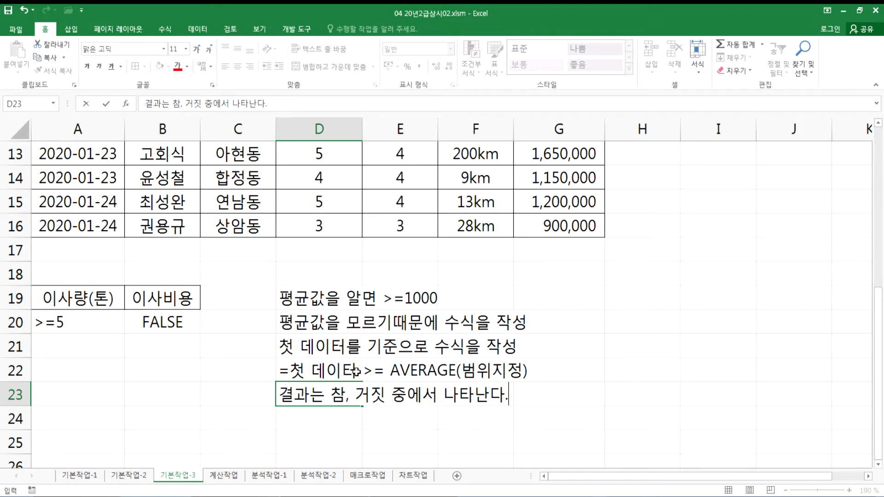
key(Return)
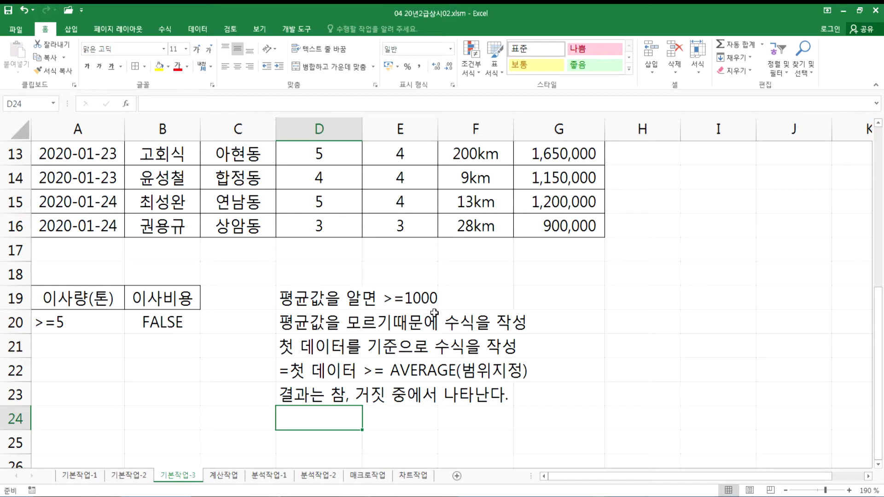
Check the average of the 이사비용 values in G4:G16 and review how the formula in B20 compares against it
scroll(460, 308, up, 4)
drag(546, 232, 536, 352)
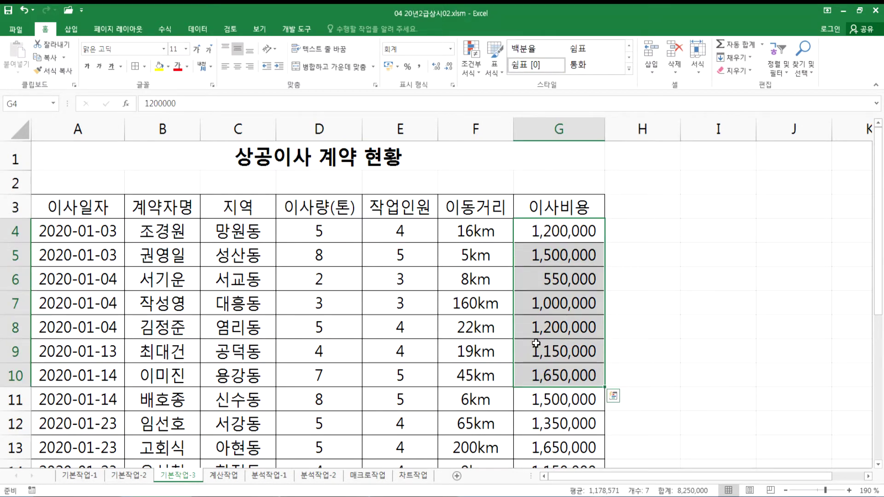
scroll(536, 276, down, 3)
shift+click(548, 355)
scroll(554, 299, up, 3)
scroll(553, 280, down, 3)
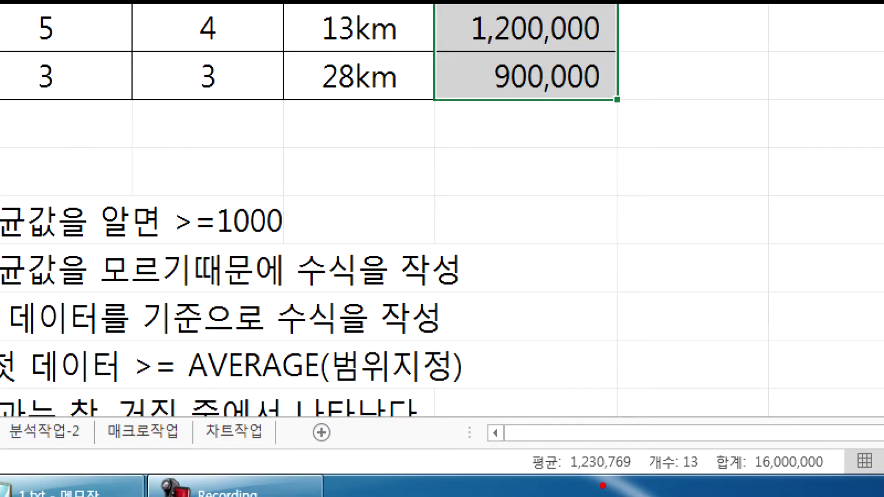
mouse_move(602, 486)
mouse_down()
mouse_move(547, 447)
mouse_move(629, 469)
mouse_move(601, 484)
mouse_up()
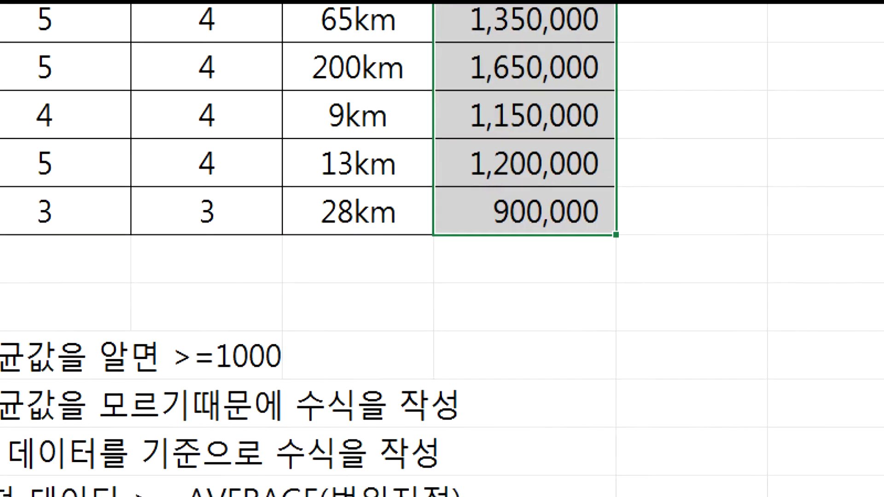
scroll(549, 298, up, 3)
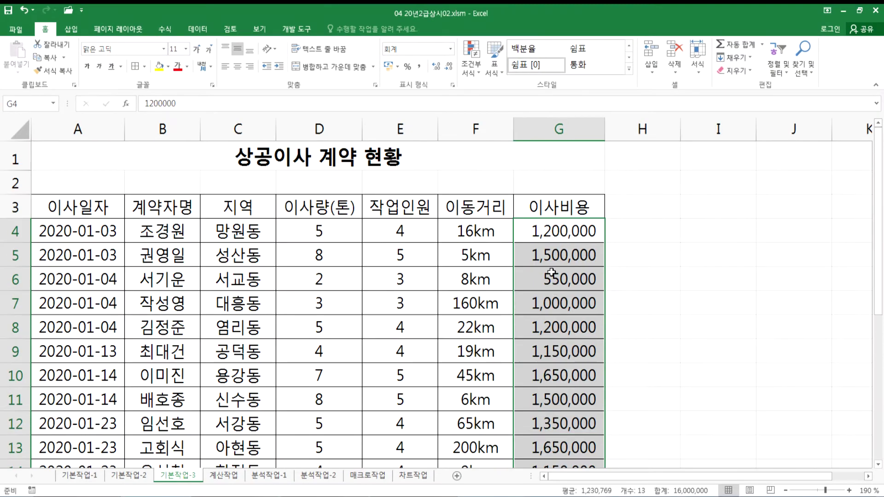
scroll(233, 366, down, 3)
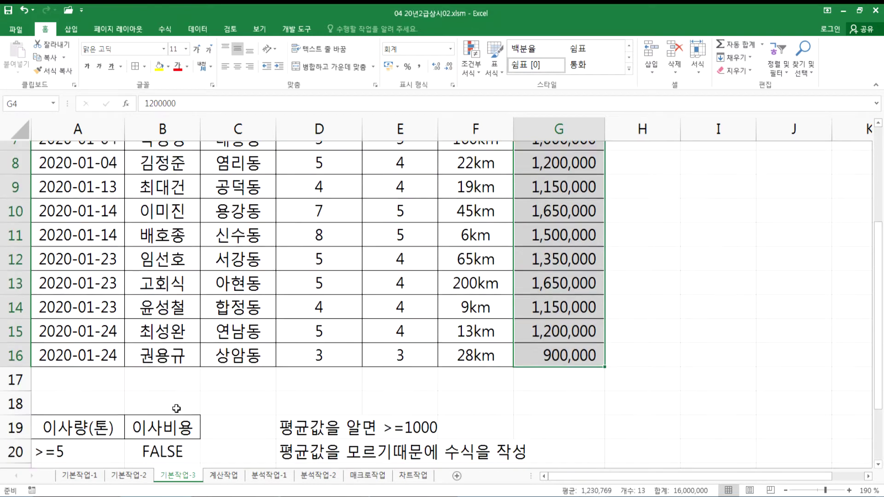
double_click(172, 401)
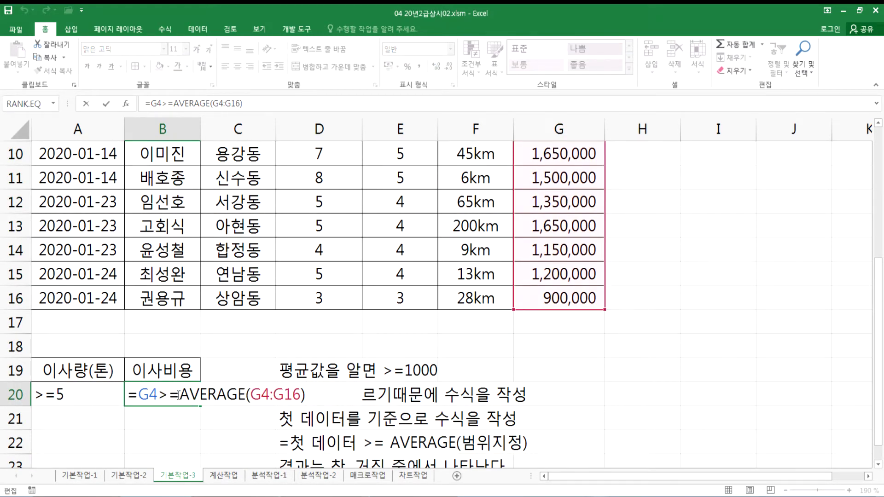
key(ctrl+Return)
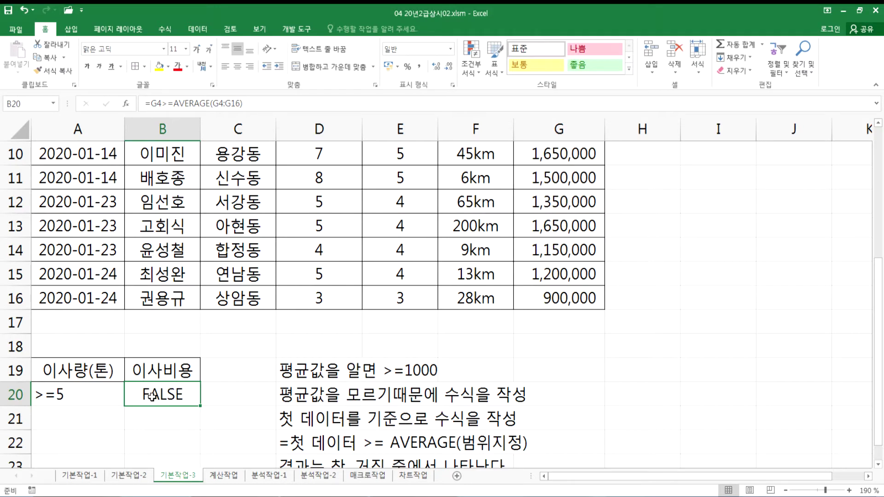
Enter the note 결과에 논리값이 나타나면 바로 위의 항목이름을 삭제해야 한다. in cell D24
scroll(306, 392, down, 2)
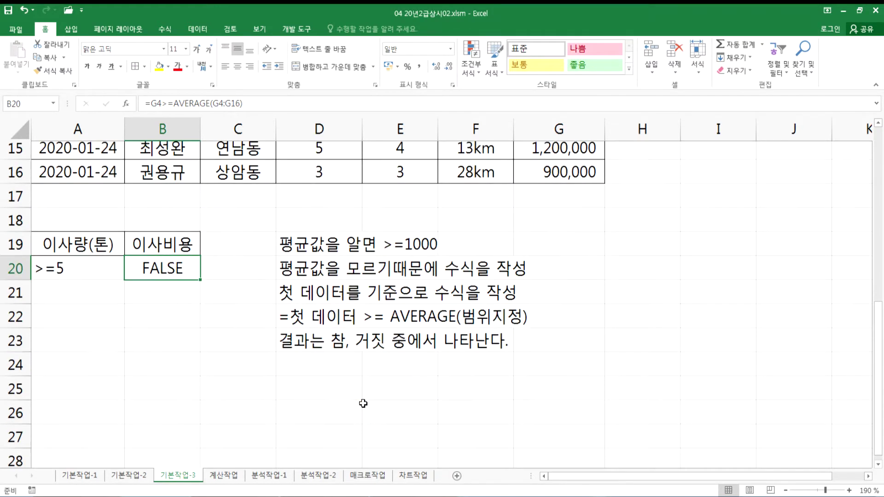
click(300, 348)
text(결과에 )
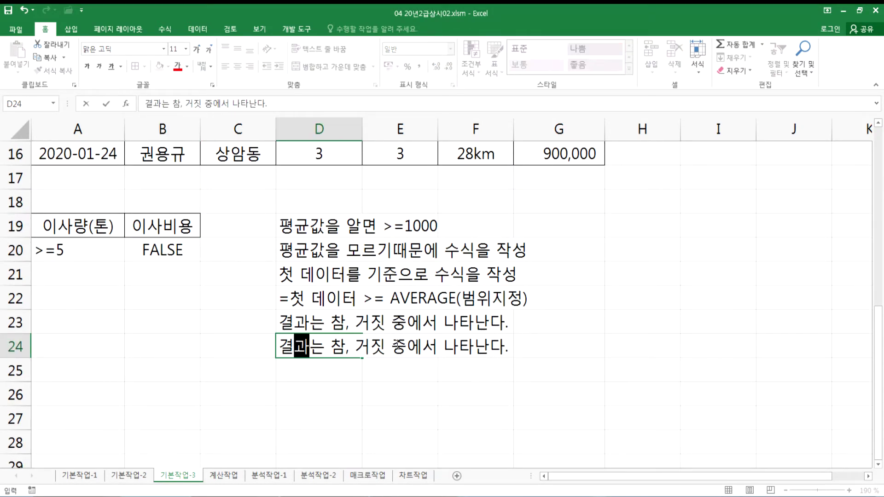
text(논리값이)
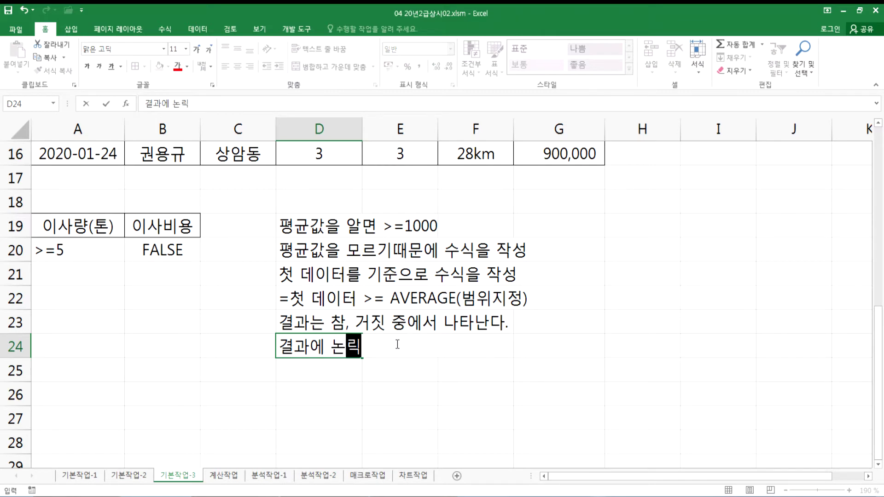
text( 나타나면)
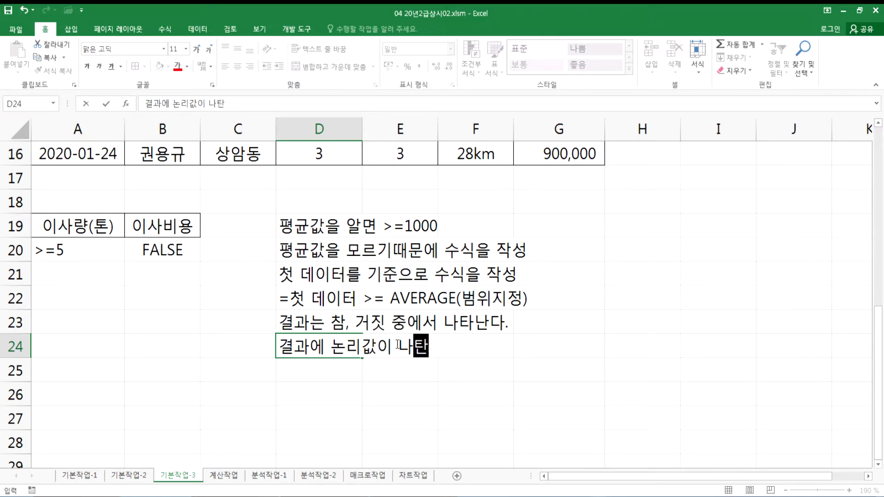
text( 바로 위의 ㅎ)
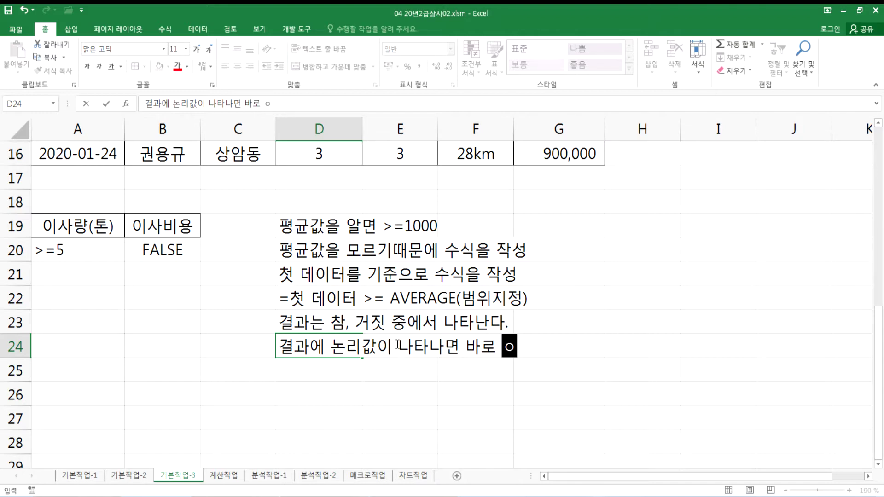
text(항목)
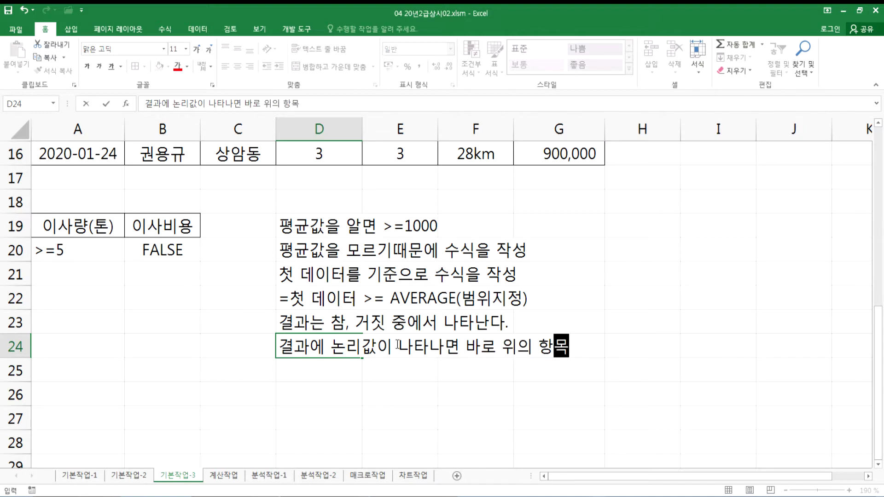
text(이름을 삭제해야 한다)
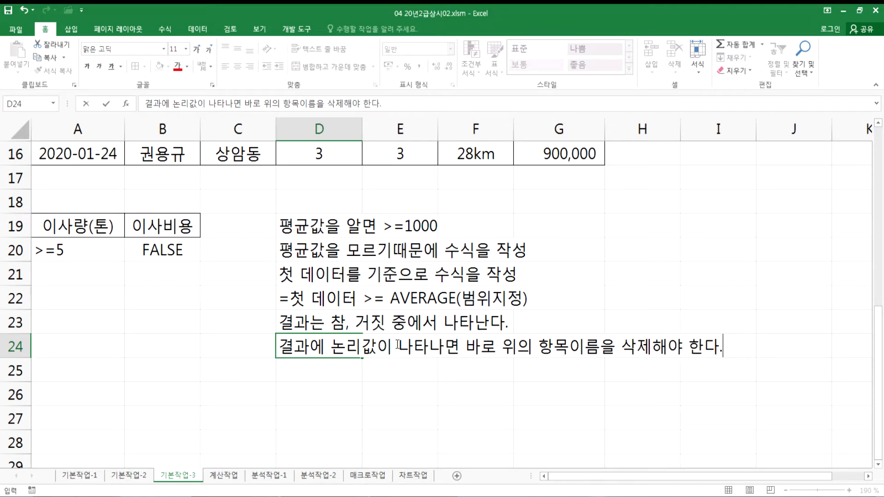
text(.)
Replace the ending of the D24 note after 항목이름 with 을 사용할 수 없다
drag(602, 346, 740, 342)
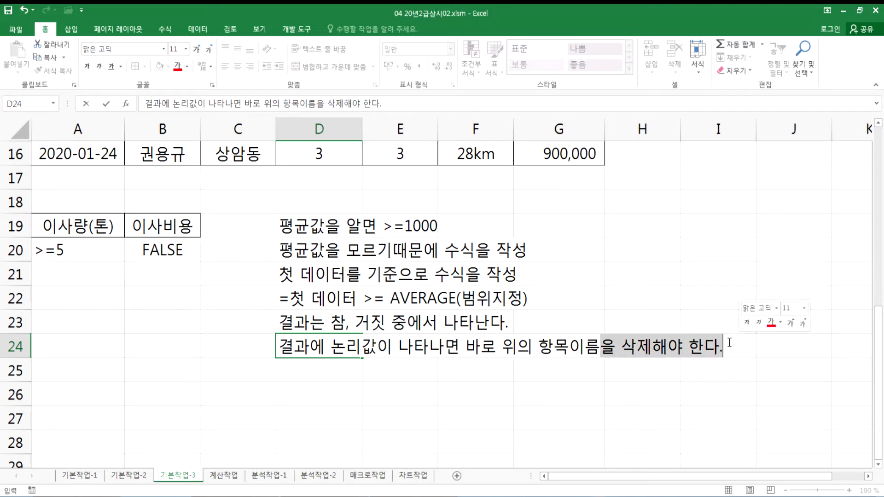
text(을 ㅅ사용할 수 없다)
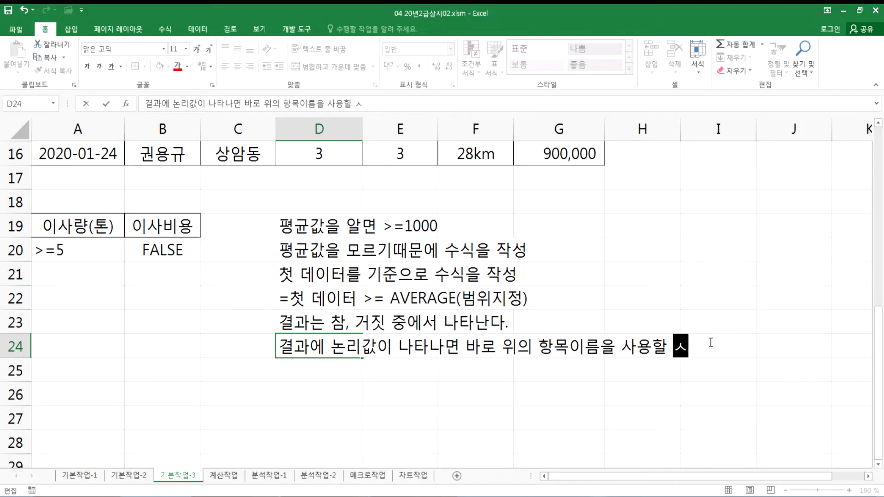
text(.)
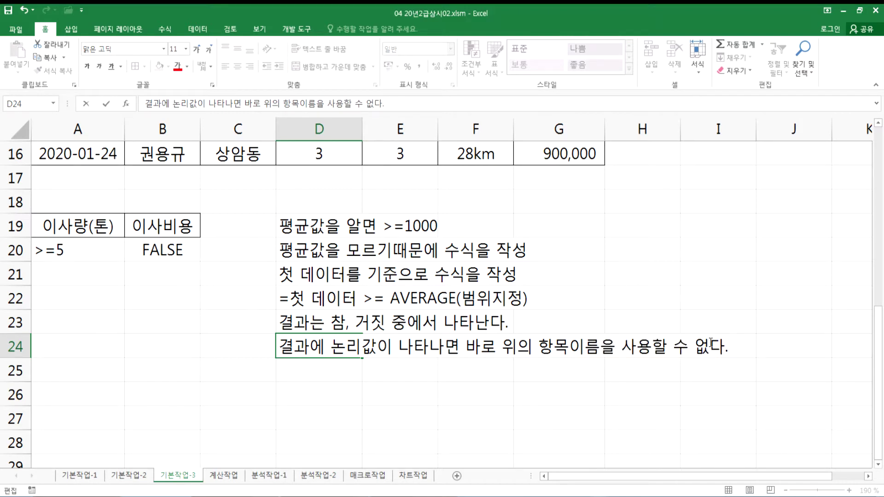
Commit the D24 note and clear the 이사비용 heading from criteria cell B19
key(Return)
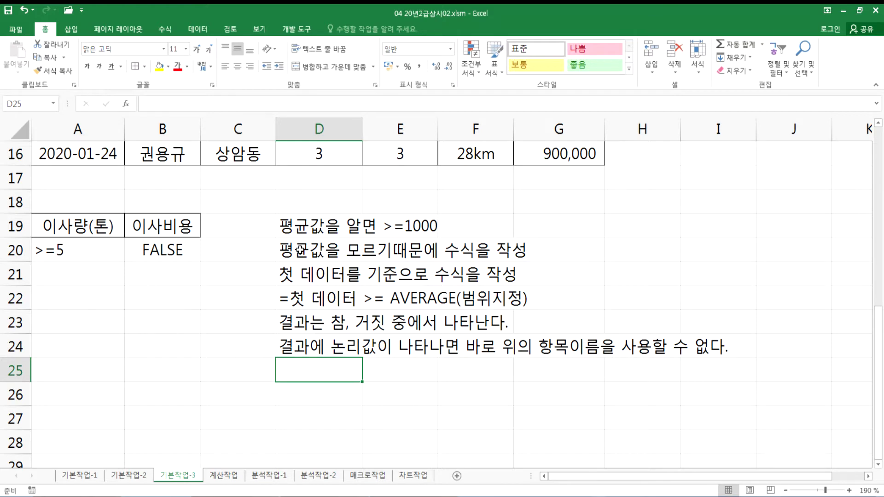
click(153, 226)
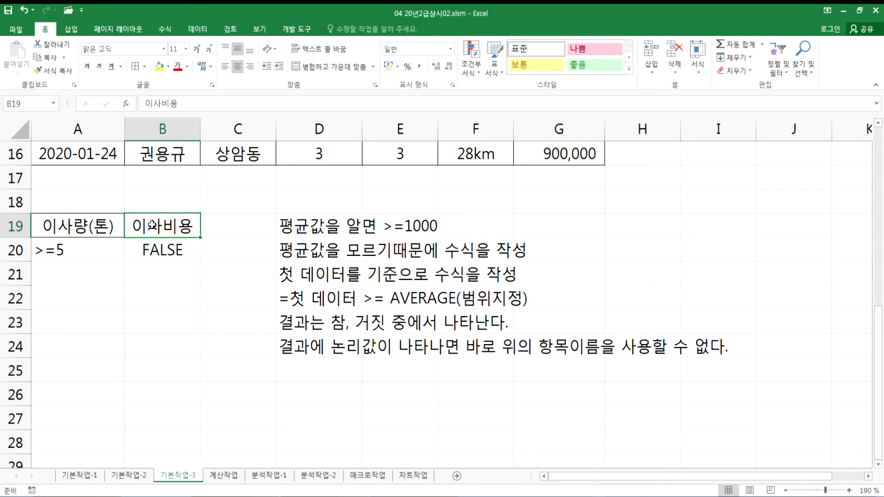
key(Delete)
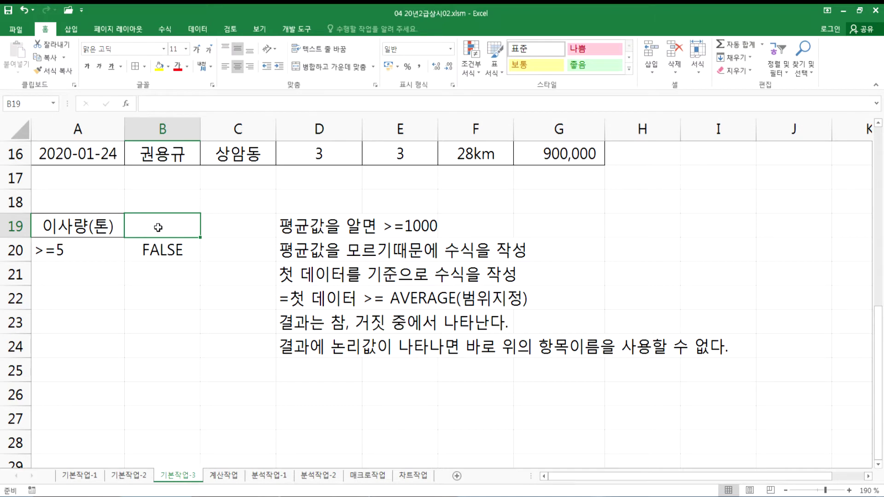
Enter the note 항목이름을 비워두거나 임의의 이름을 입력하면 된다. in cell D25
click(313, 370)
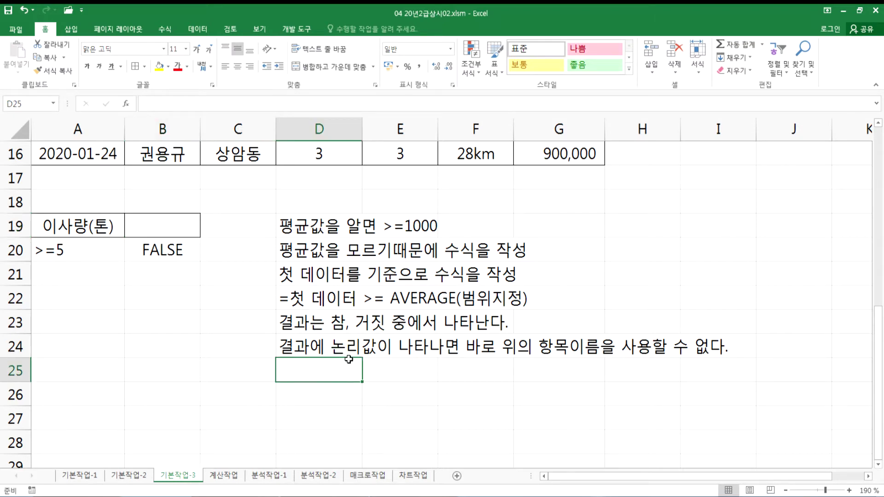
text(항목이)
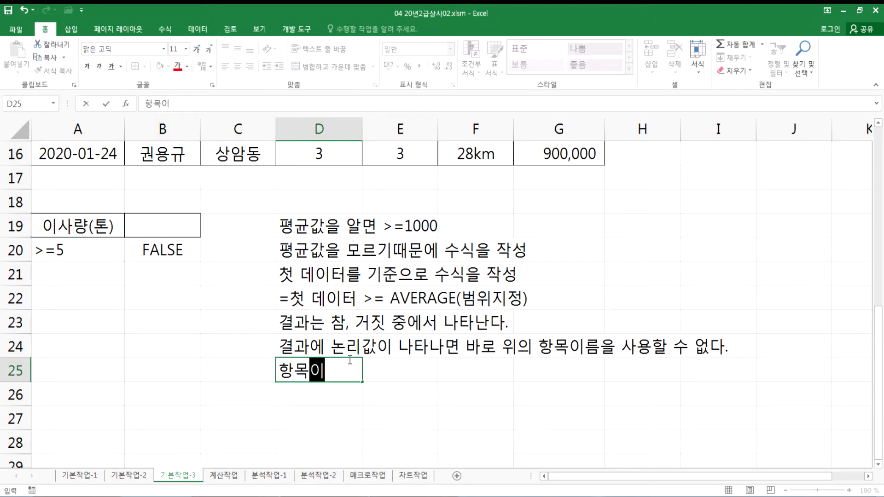
text(름을 비워두)
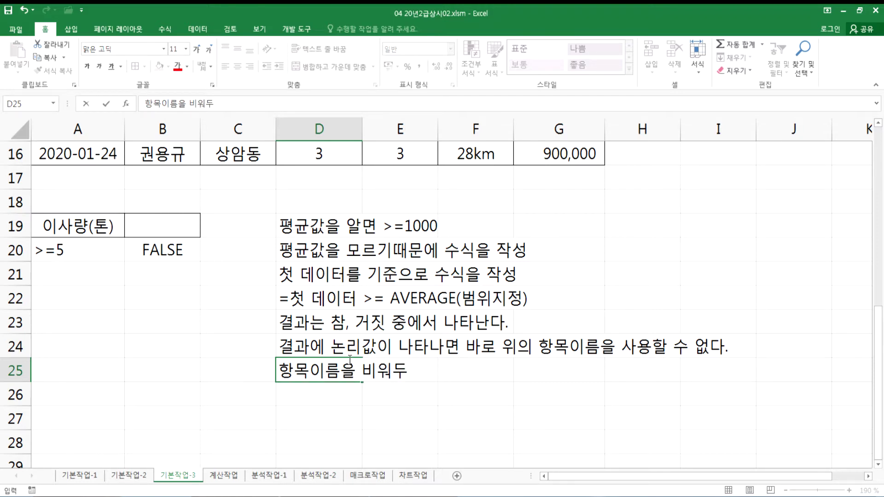
text(거나 임의의)
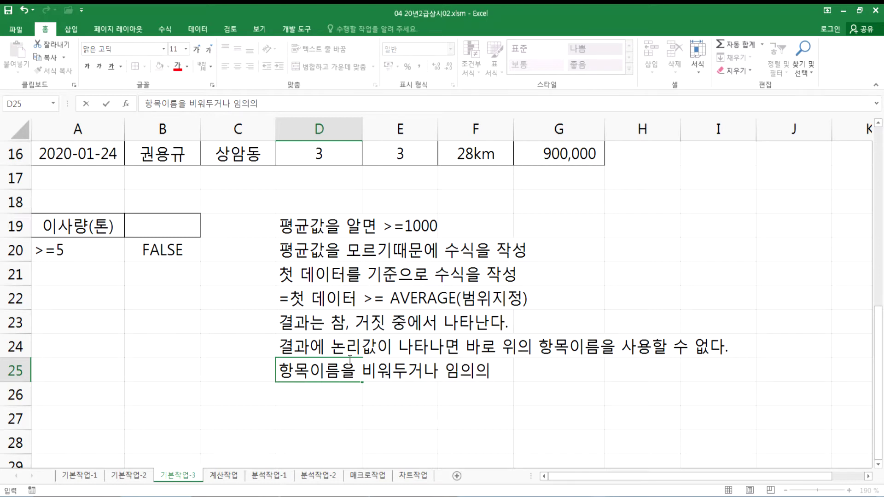
text( 이름을 입ㄹ)
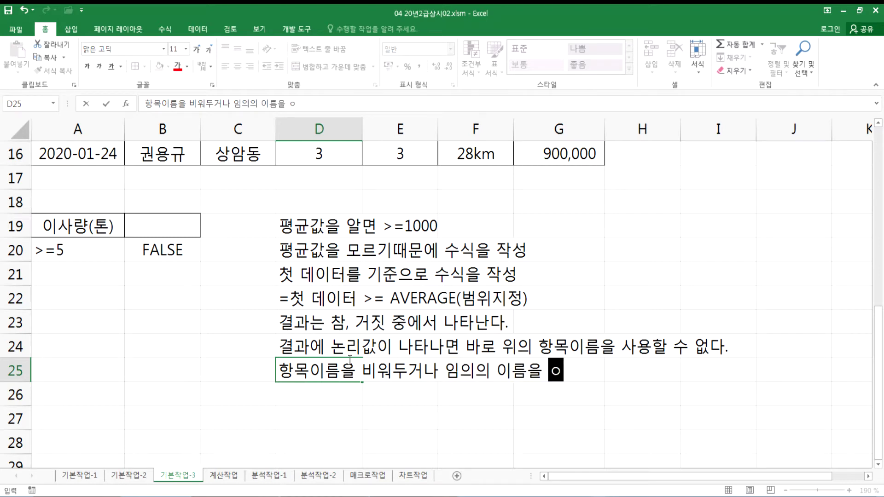
text(력하면 된다.)
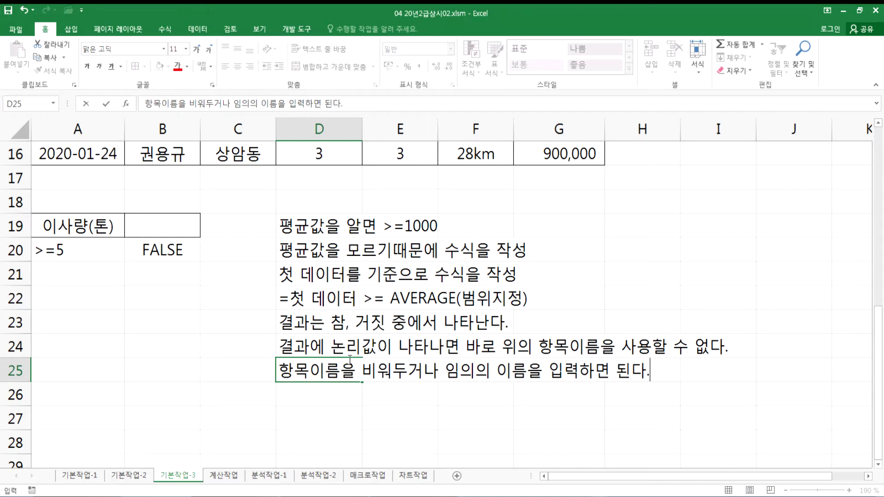
key(Return)
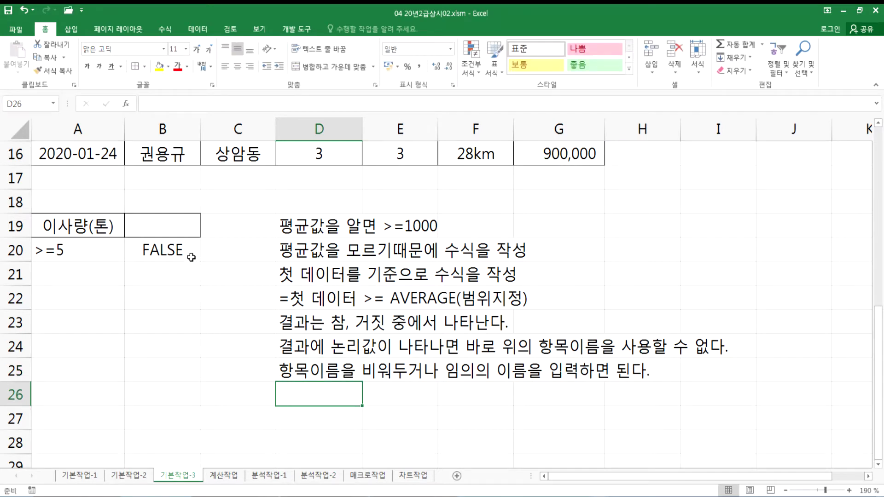
Try the arbitrary heading names 평균이상 and 뭐지 in criteria cell B19, discarding each entry
click(165, 226)
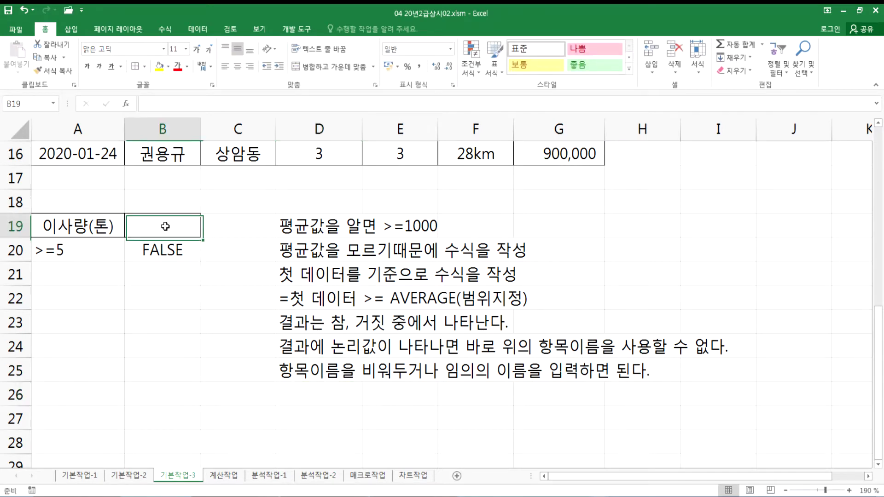
text(평균)
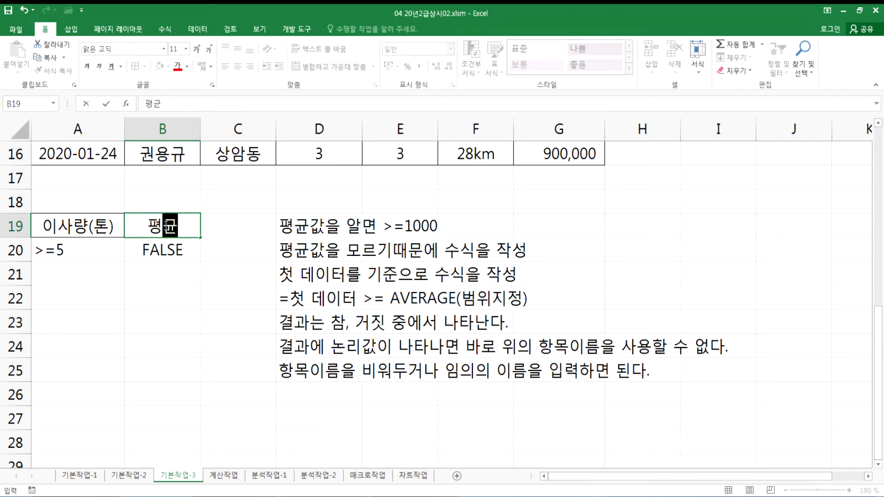
click(180, 226)
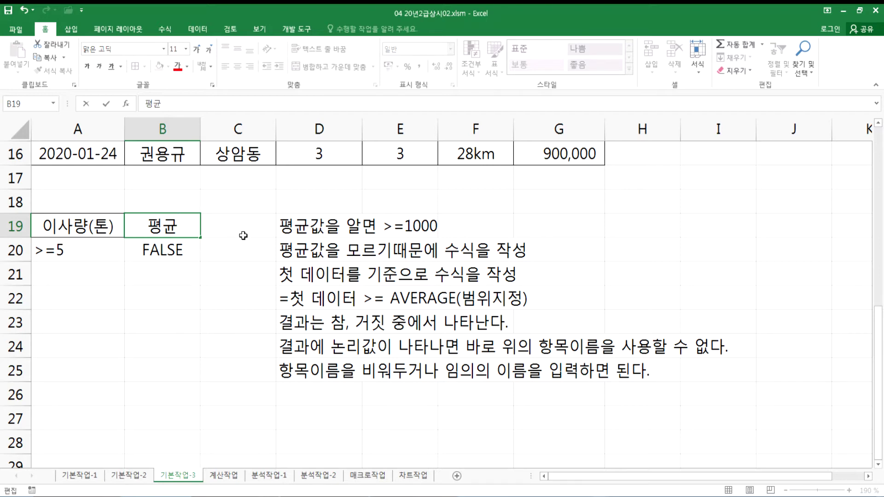
text(이상)
key(Escape)
text(뭐지)
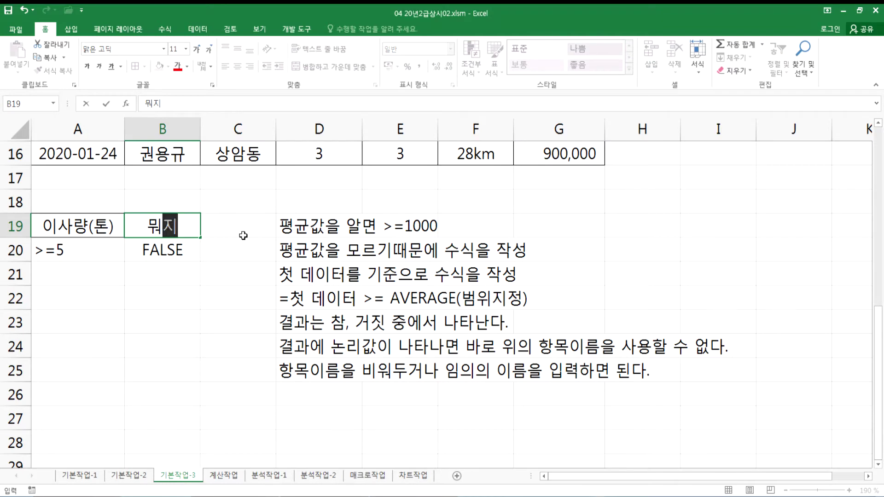
key(Escape)
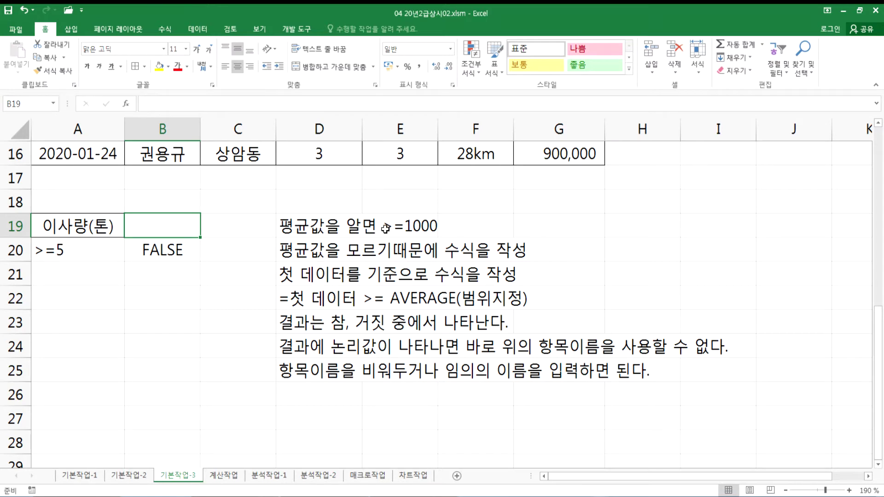
Reword the D19 note to 평균값을 알면 수식을 작성 (>=1000)
click(368, 229)
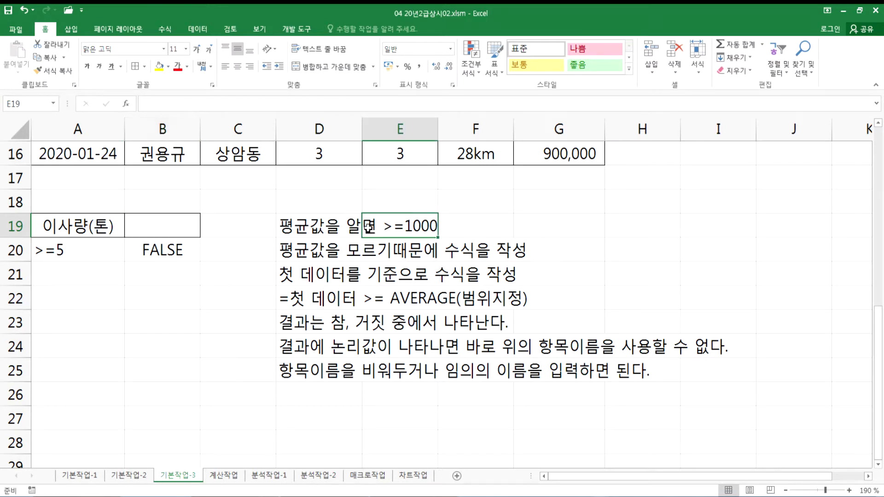
double_click(337, 228)
click(377, 226)
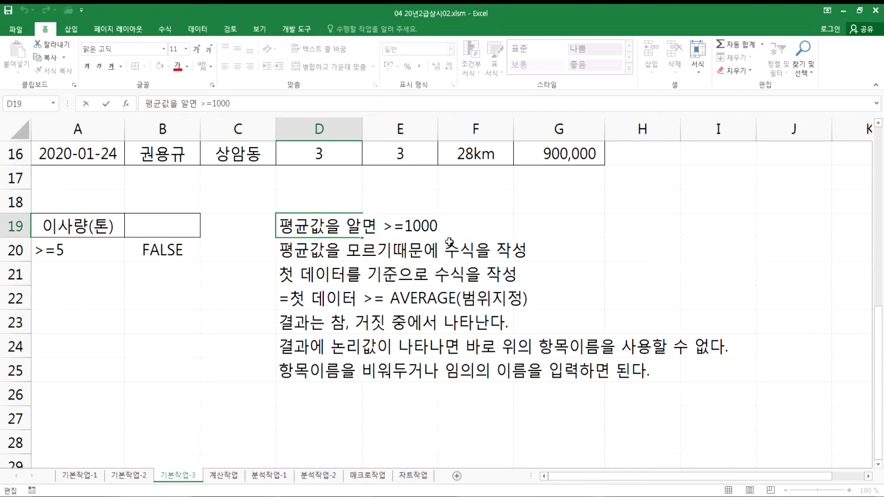
text(수식을 자)
text(ㄱ성)
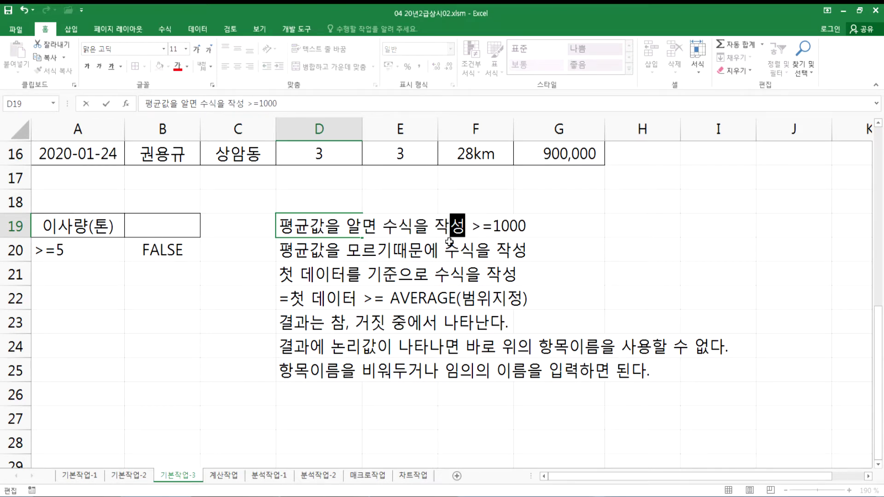
text( ()
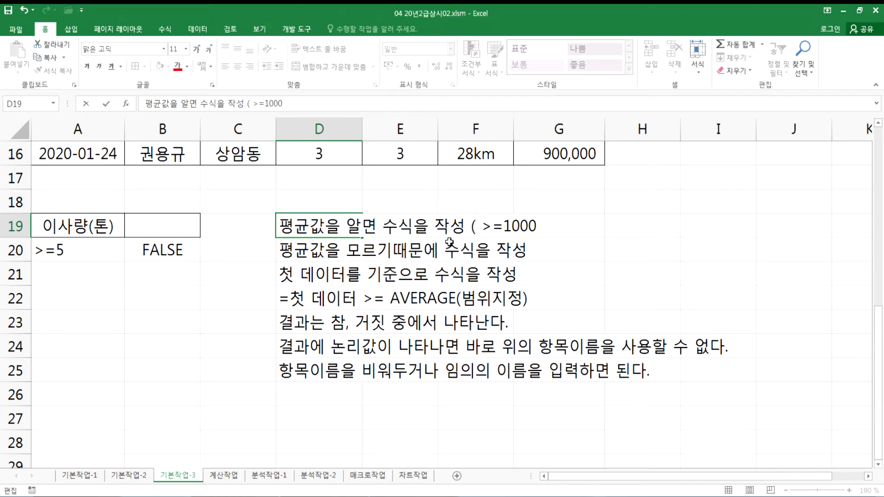
key(Delete)
key(End)
key(Return)
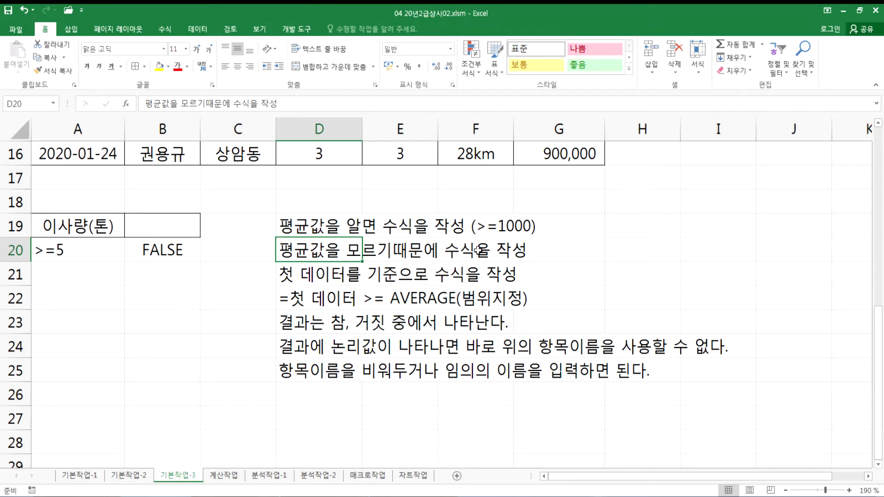
Extend the D20 note with the ending 하기가 곤란 after 작성
double_click(314, 244)
text(하기가 곤란)
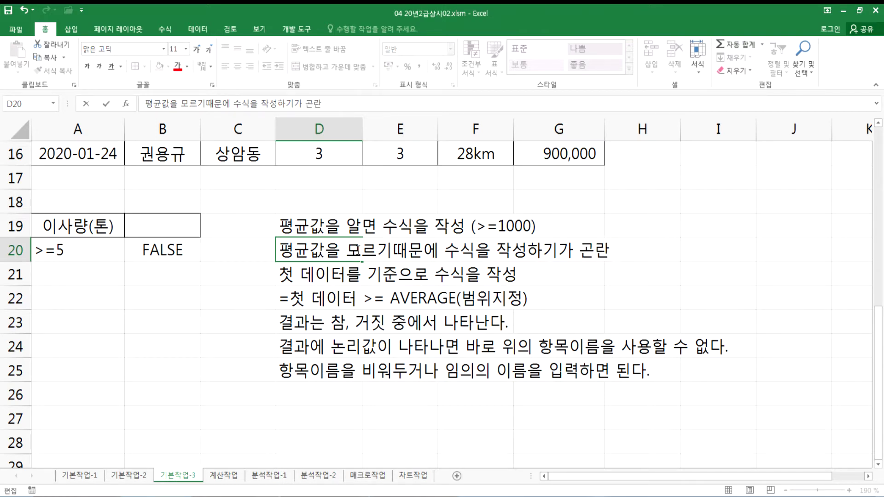
key(Return)
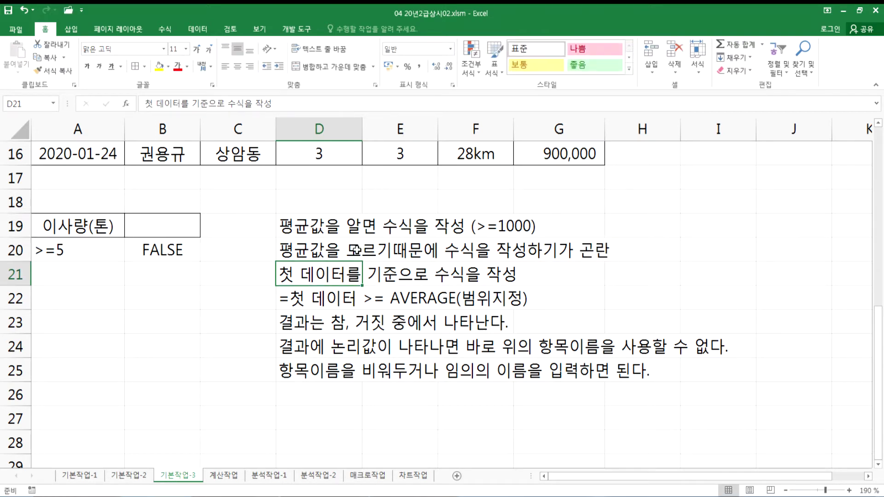
Move the three notes in D23:D25 down one row to free cell D23
click(299, 304)
drag(286, 321, 284, 405)
click(299, 299)
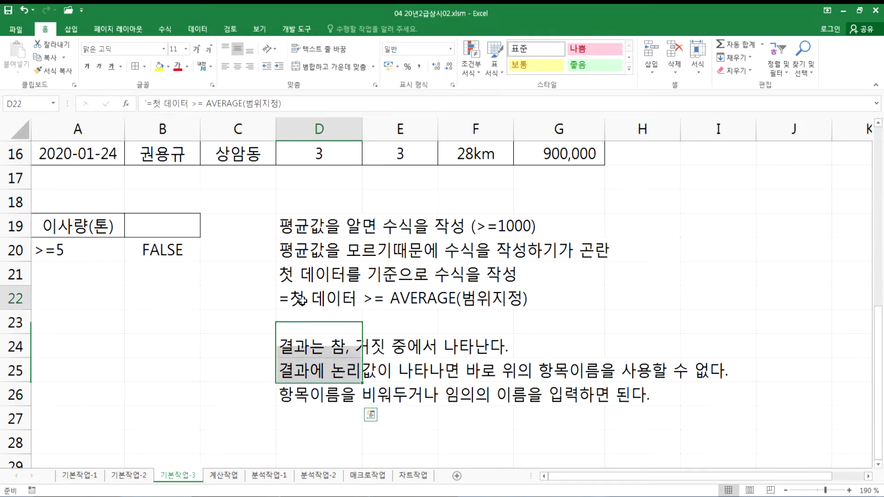
Copy the criteria formula from B20 and enter it as plain text in D23: =G4>=AVERAGE(G4:G16)
click(138, 251)
double_click(138, 251)
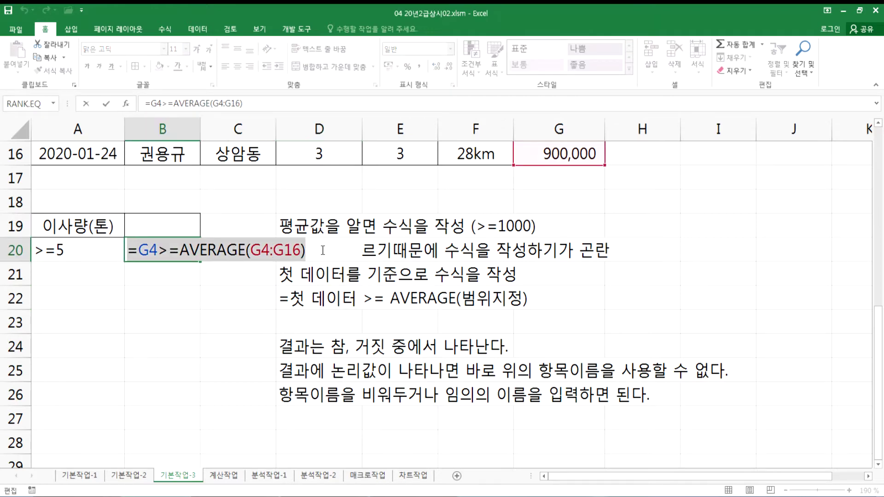
click(291, 327)
double_click(291, 327)
text(=G4>=AVERAGE(G4:G16))
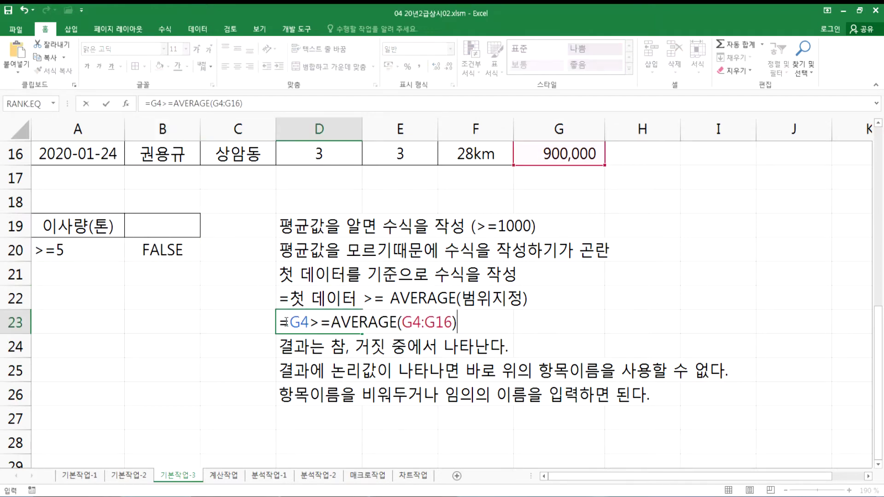
key(Return)
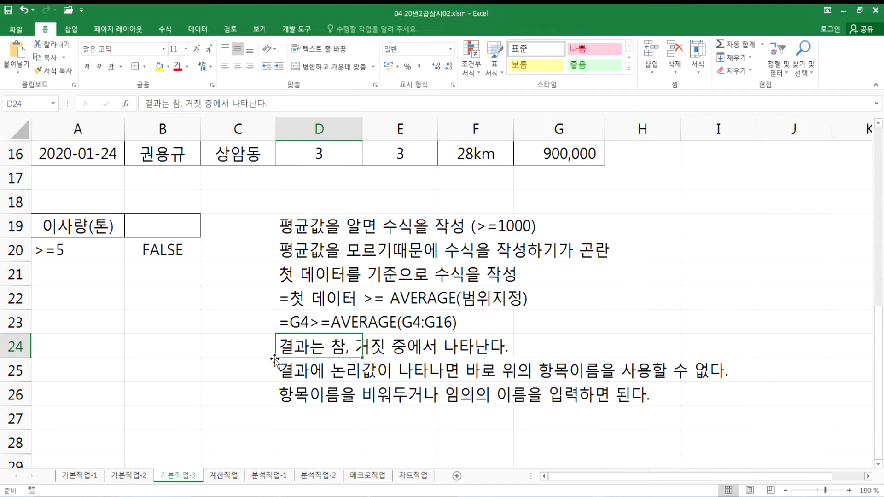
Add (TRUE) after 참 and (FALSE) after 거짓 in the D24 note
click(224, 348)
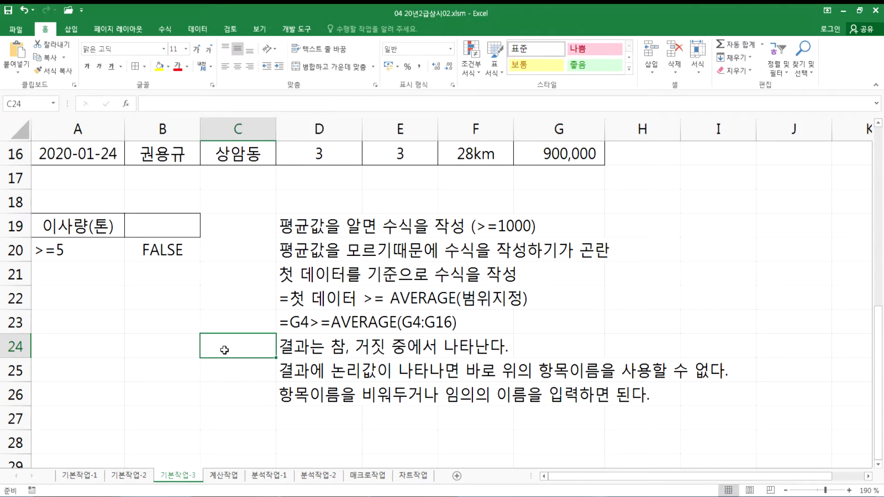
double_click(341, 346)
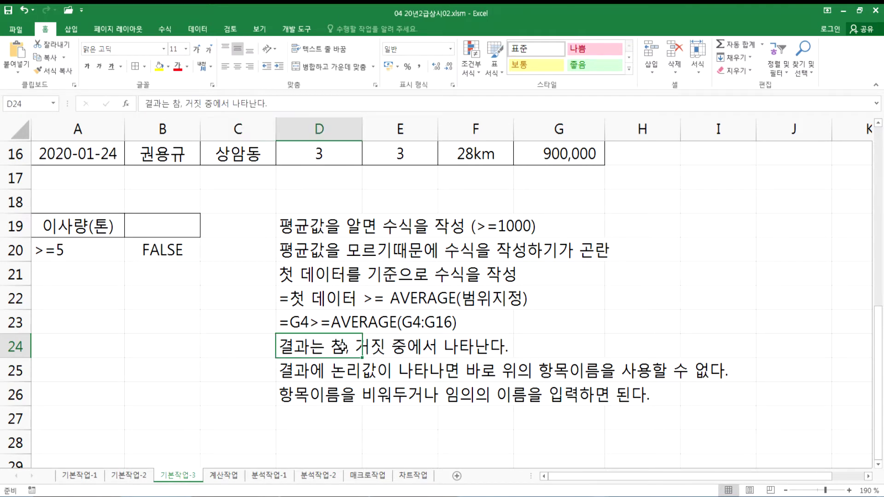
text((TRUE), 거짓)
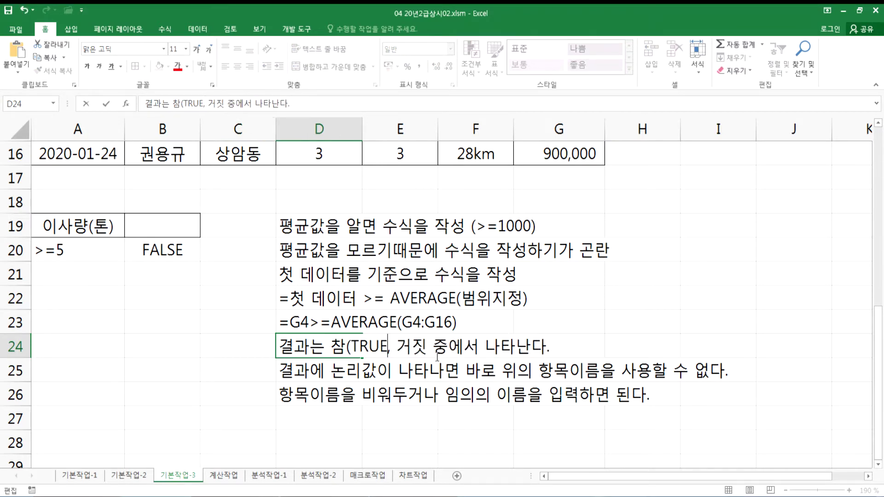
text((FALSE))
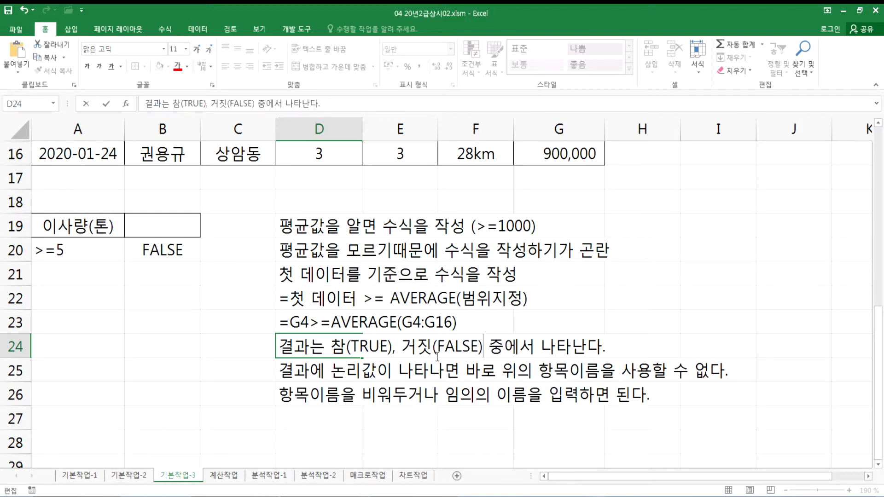
key(Return)
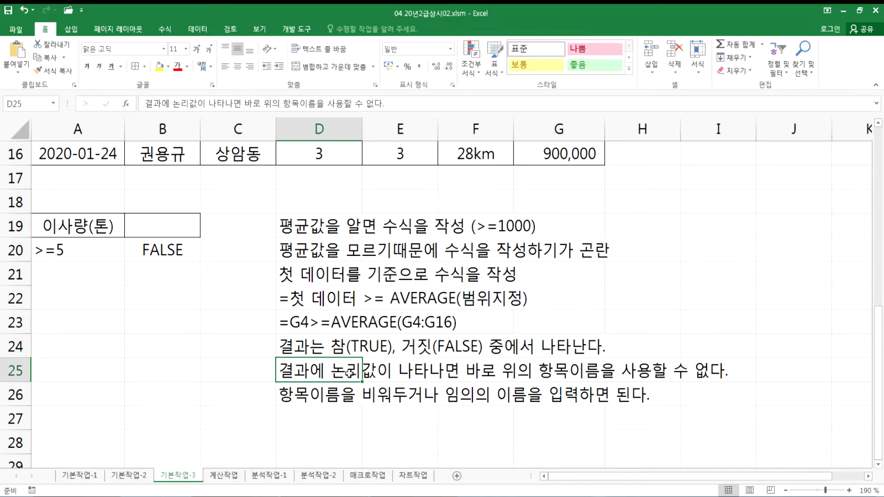
Copy the 이사비용 heading from the data table's header row into criteria cell B19
click(133, 251)
click(150, 222)
scroll(365, 286, up, 5)
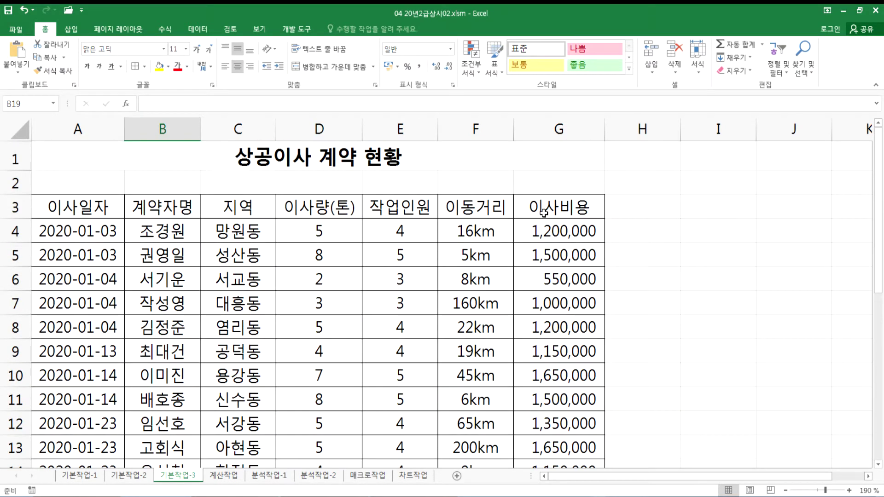
click(536, 221)
key(ctrl+c)
scroll(326, 227, down, 4)
click(172, 296)
key(ctrl+v)
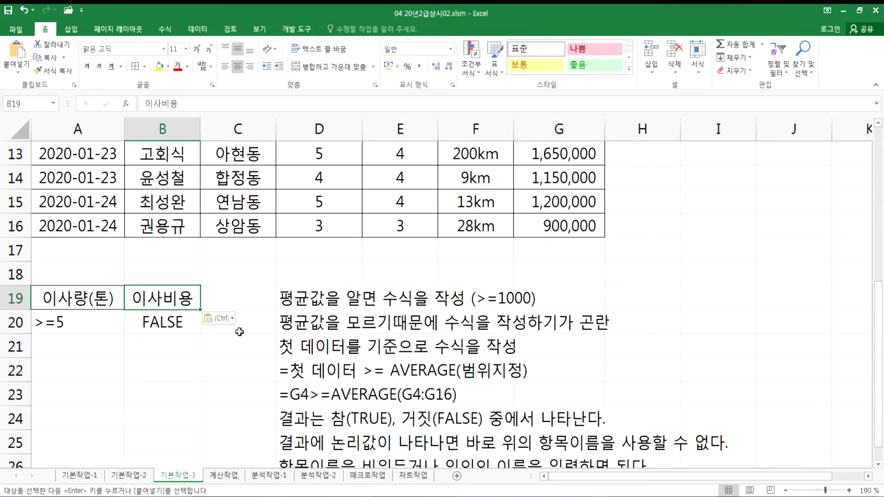
Insert an empty cell at D26, shifting the last note down one row
scroll(530, 414, down, 2)
scroll(463, 338, up, 6)
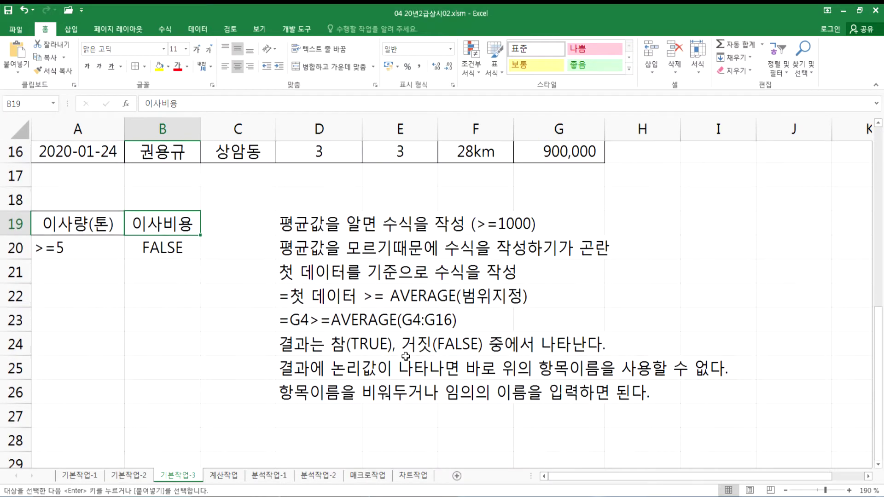
drag(74, 205, 562, 206)
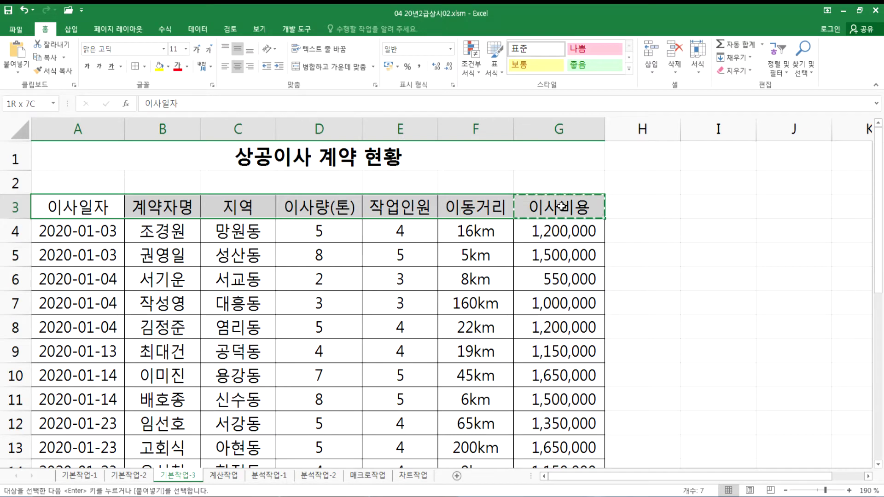
scroll(456, 300, down, 6)
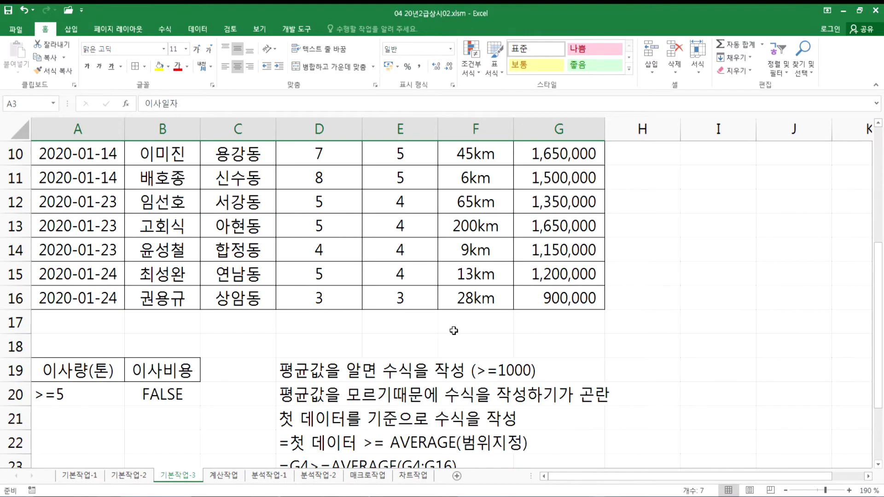
click(298, 299)
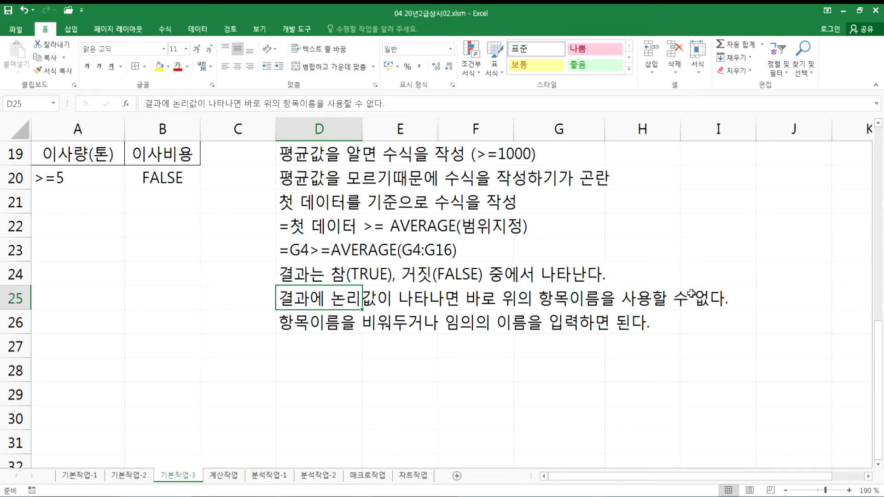
key(F2)
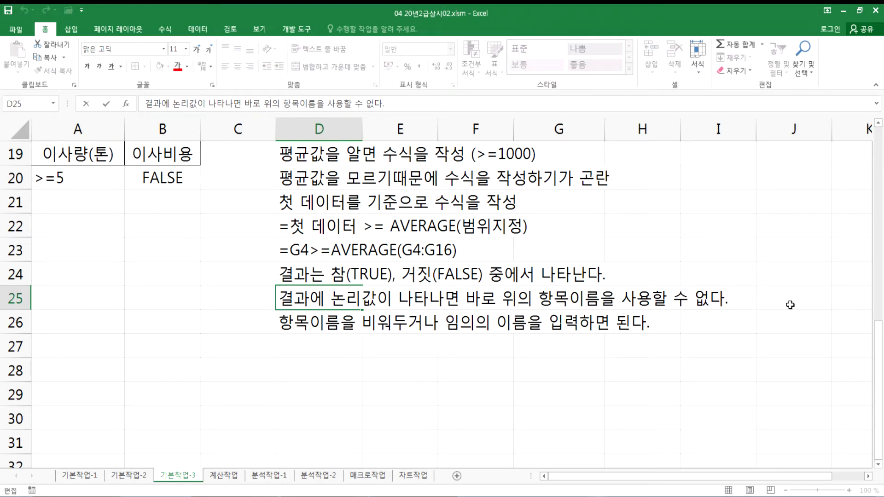
click(321, 320)
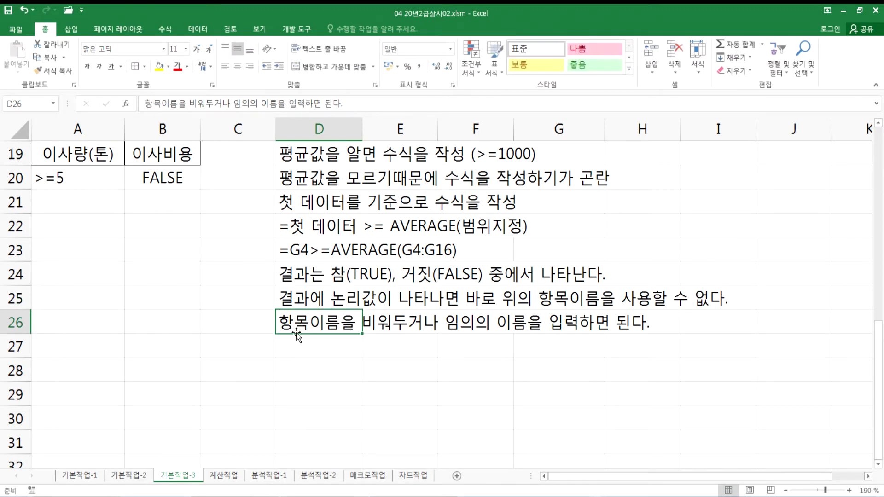
key(ctrl+plus)
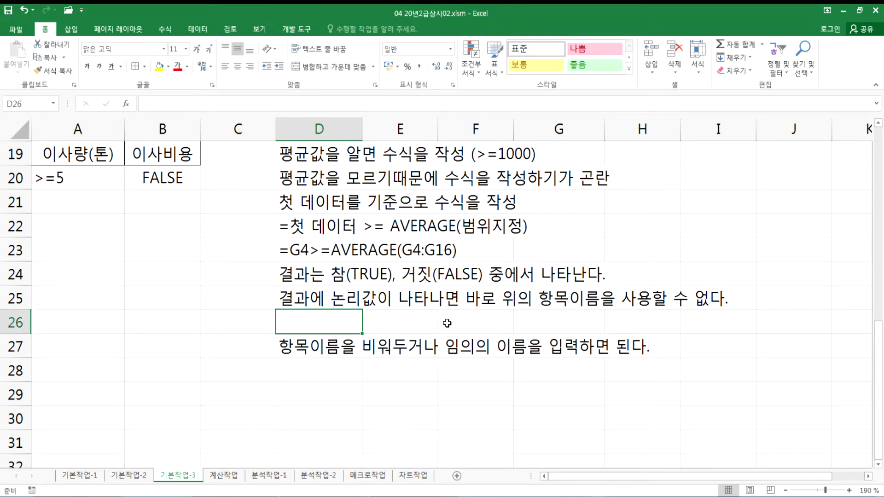
Enter the note 표에 나열된 어떤 항목이름도 사용할 수 없다. in D26
text(VY)
key(BackSpace)
key(BackSpace)
key(Hangul)
text(푯)
key(BackSpace)
text(에 )
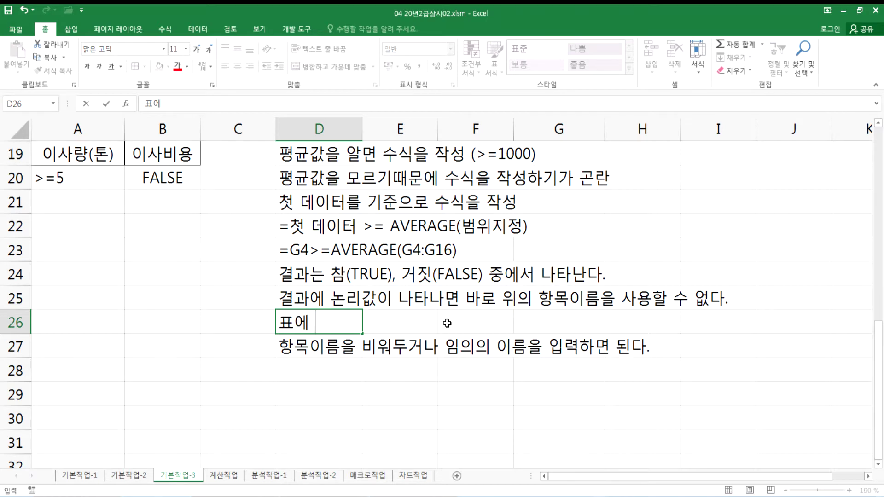
text(나열ㄷ된 어떤 항목)
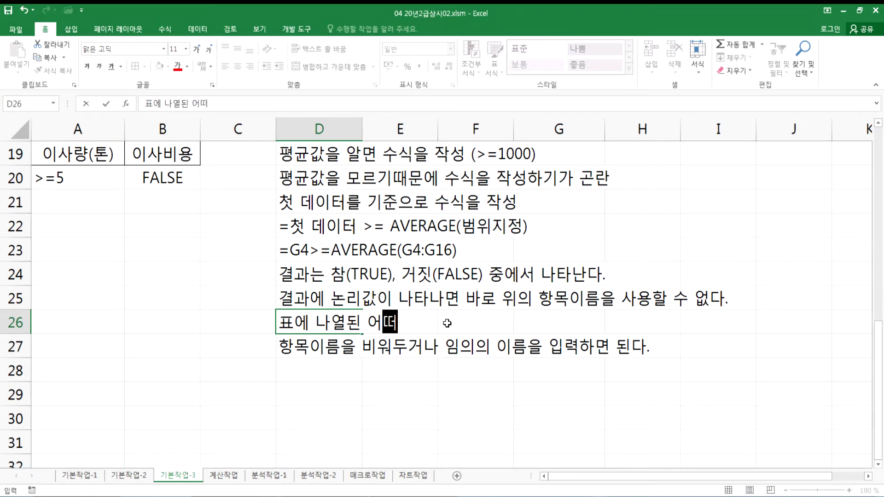
text(이름도 사요)
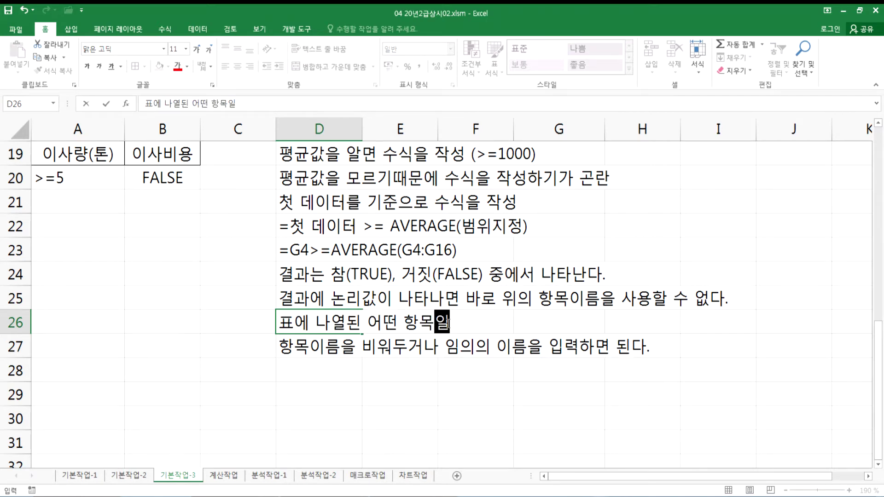
text(용할 숭ㅂ)
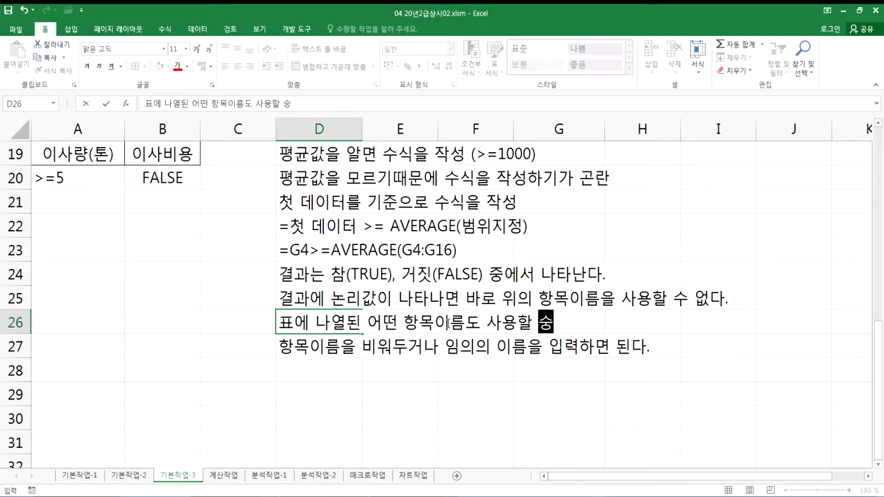
key(BackSpace)
key(BackSpace)
text(수 없다.)
key(Return)
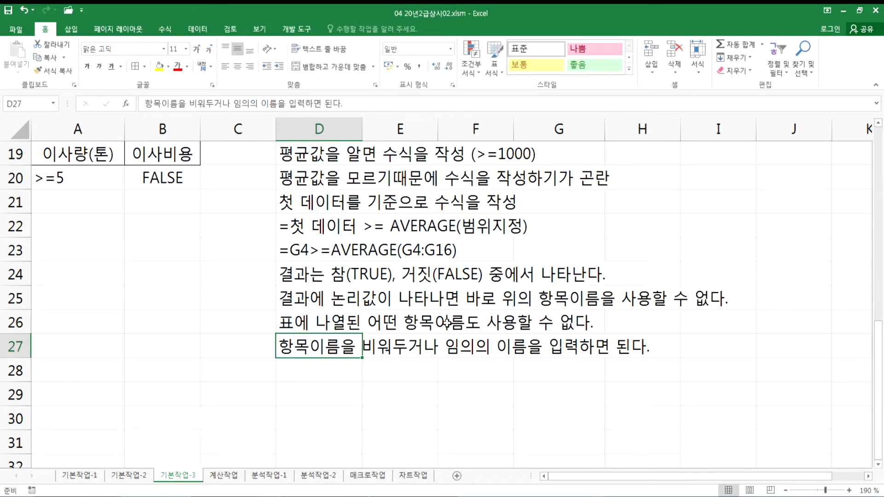
Clear the 이사비용 heading from criteria cell B19
scroll(446, 322, up, 2)
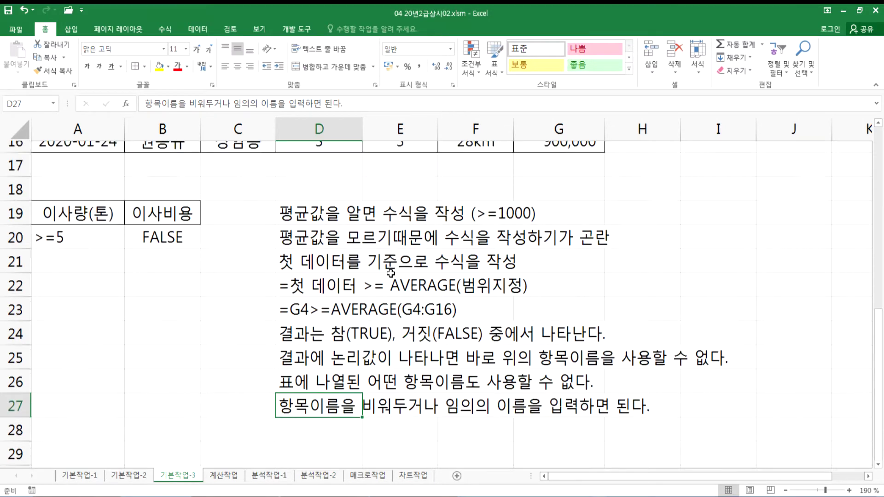
click(173, 297)
key(Delete)
scroll(173, 295, down, 1)
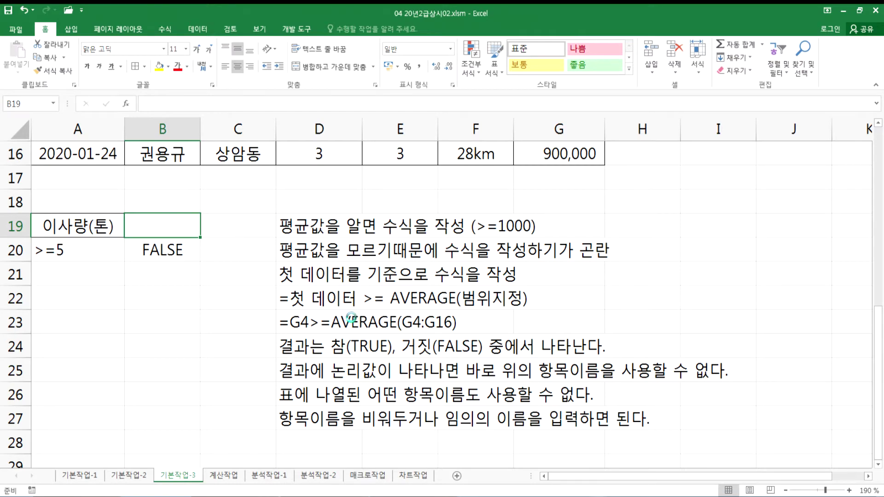
Start an advanced filter on the data table A3:G16 with its results copied to another location
ctrl+scroll(322, 300, down, 3)
scroll(207, 249, up, 5)
click(79, 203)
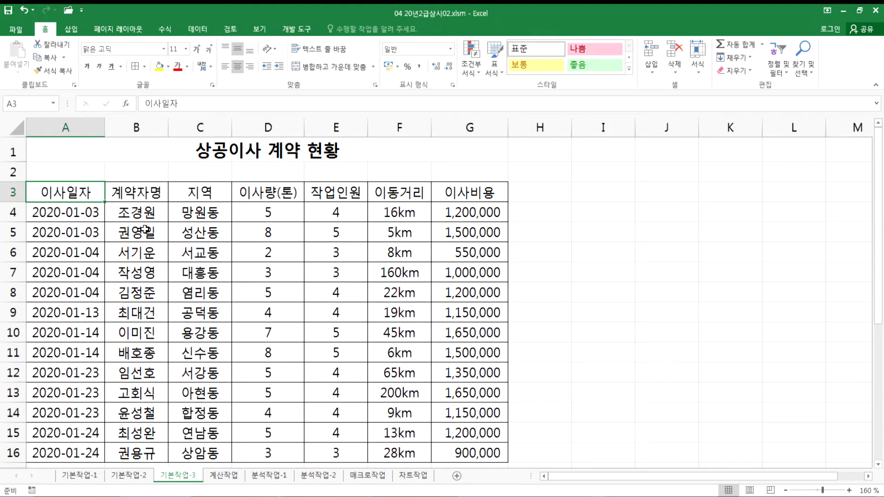
scroll(239, 261, down, 2)
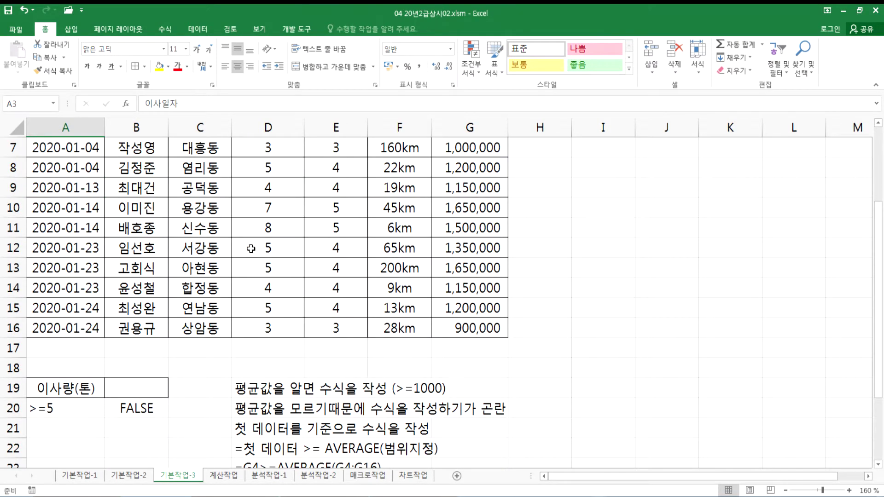
scroll(268, 240, up, 2)
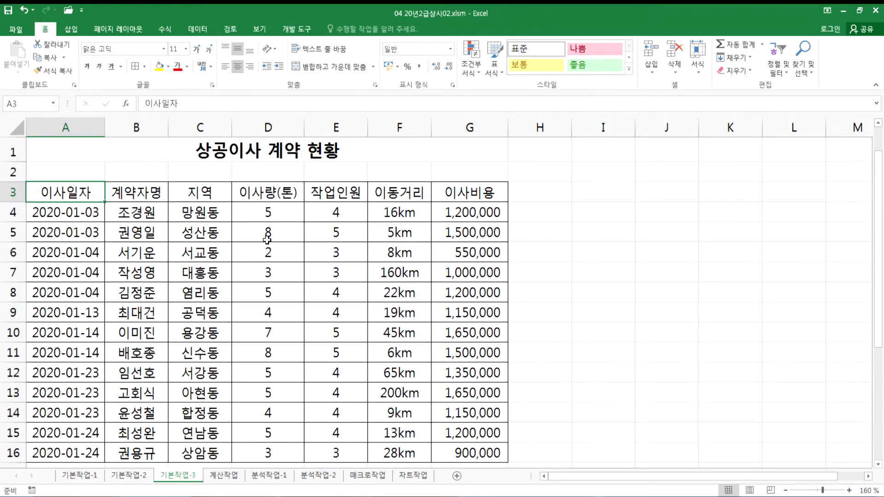
click(124, 212)
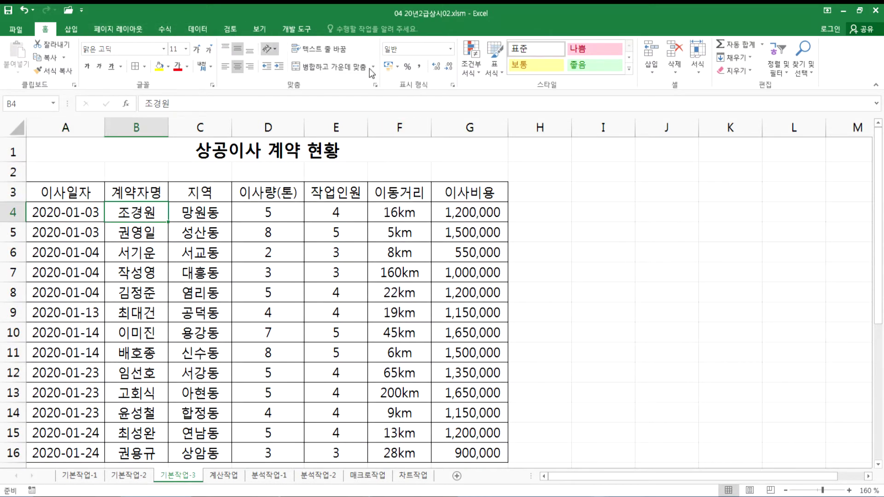
click(194, 30)
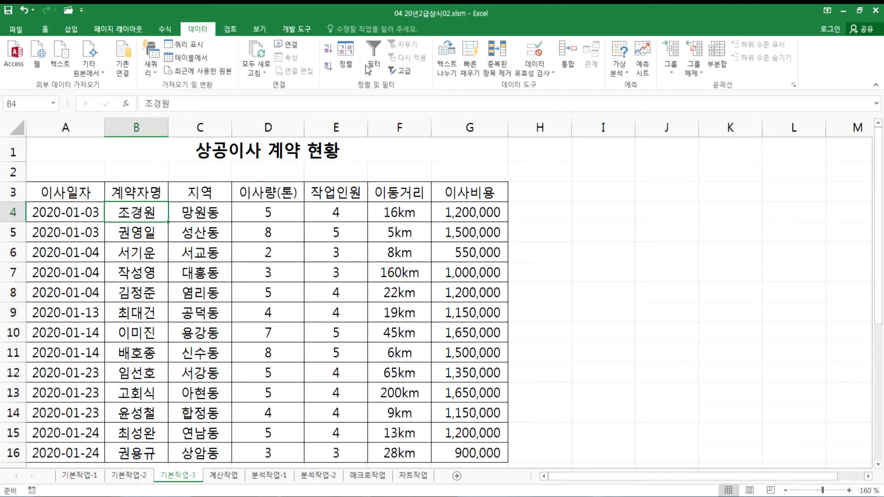
click(403, 78)
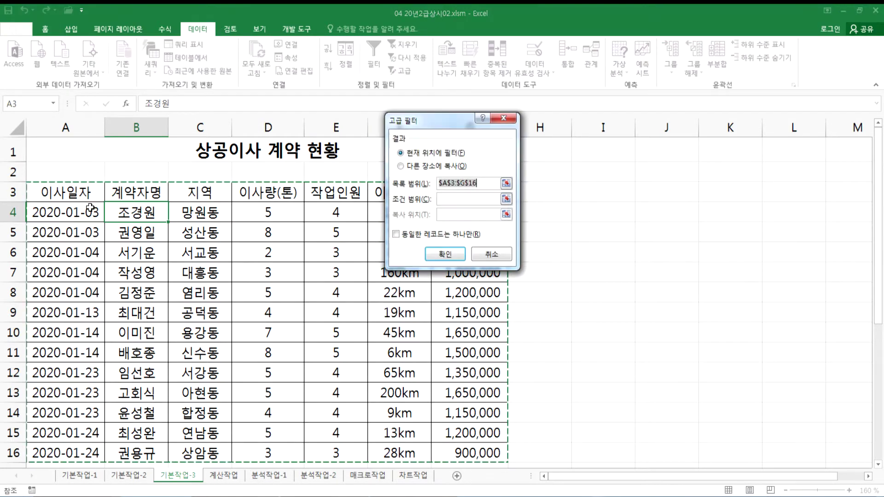
scroll(90, 208, down, 2)
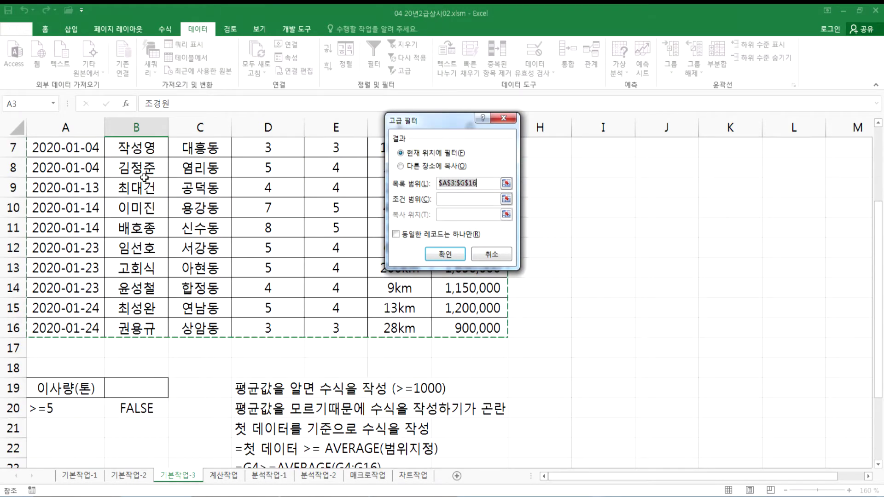
click(402, 167)
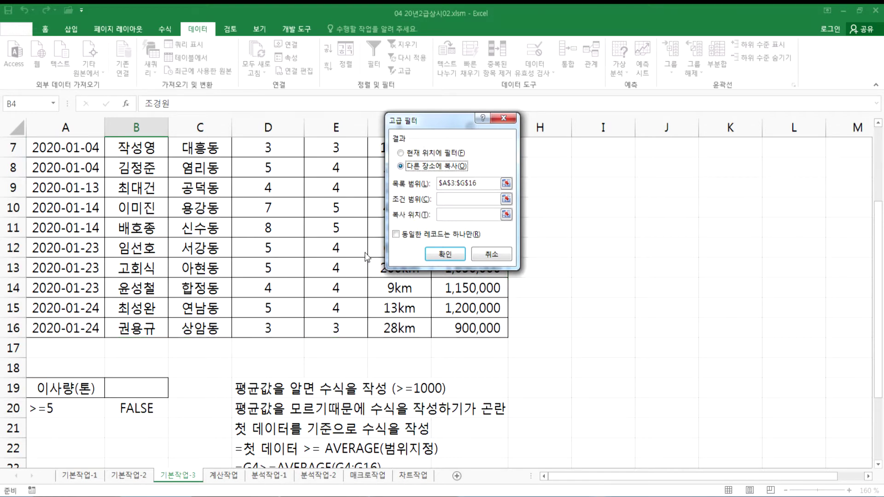
Set the advanced filter's criteria range to A19:B20
drag(428, 123, 371, 136)
click(386, 213)
scroll(175, 294, down, 1)
drag(64, 328, 158, 347)
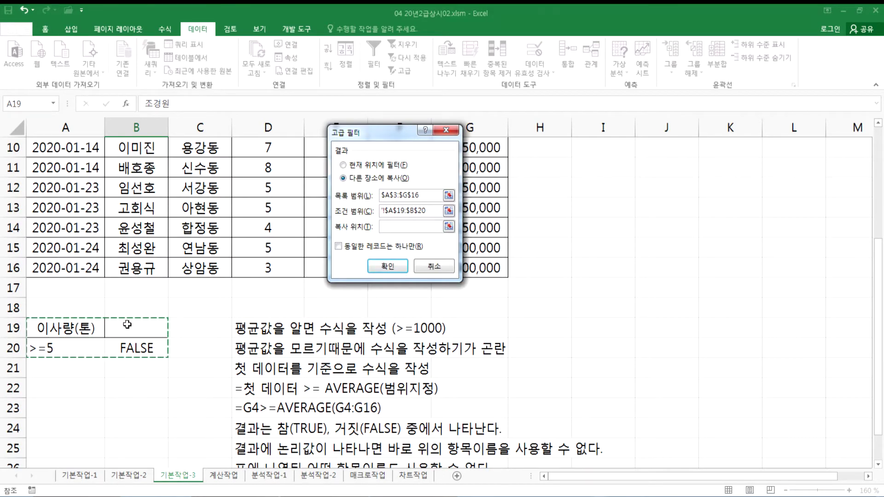
Set the copy destination to A33 on the 기본작업-3 sheet and run the advanced filter
click(410, 227)
scroll(182, 321, down, 3)
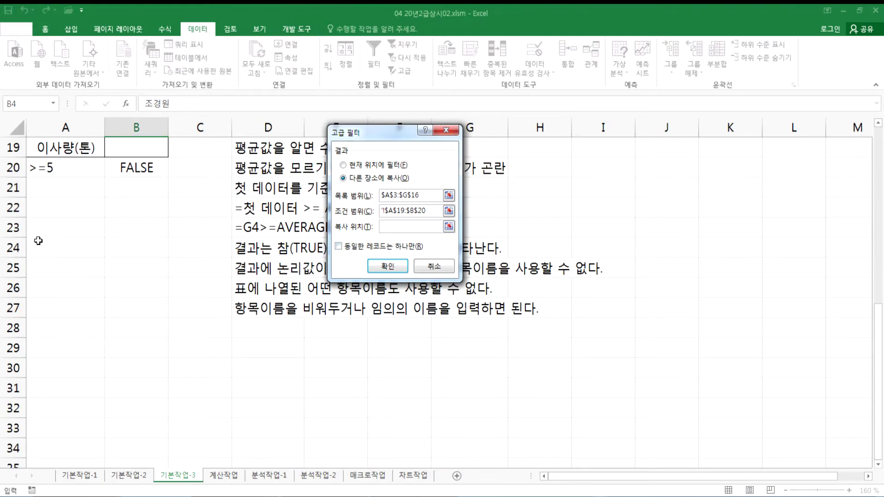
click(44, 228)
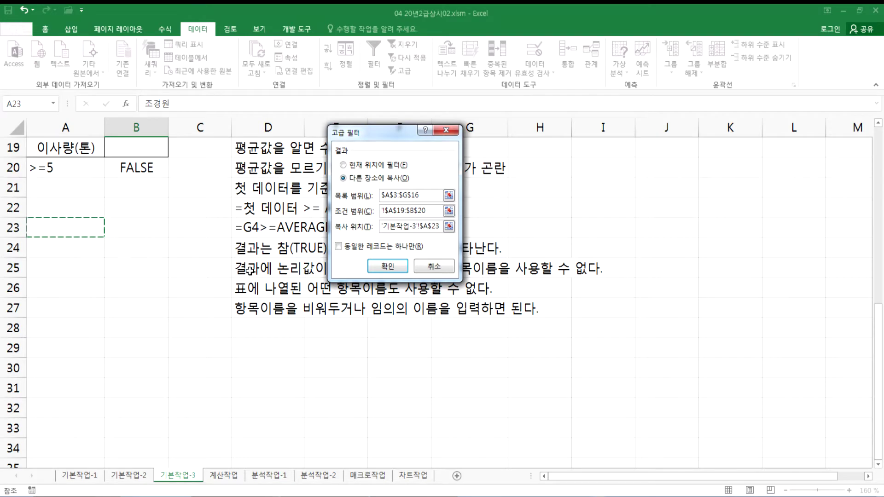
scroll(251, 288, up, 1)
scroll(213, 335, down, 2)
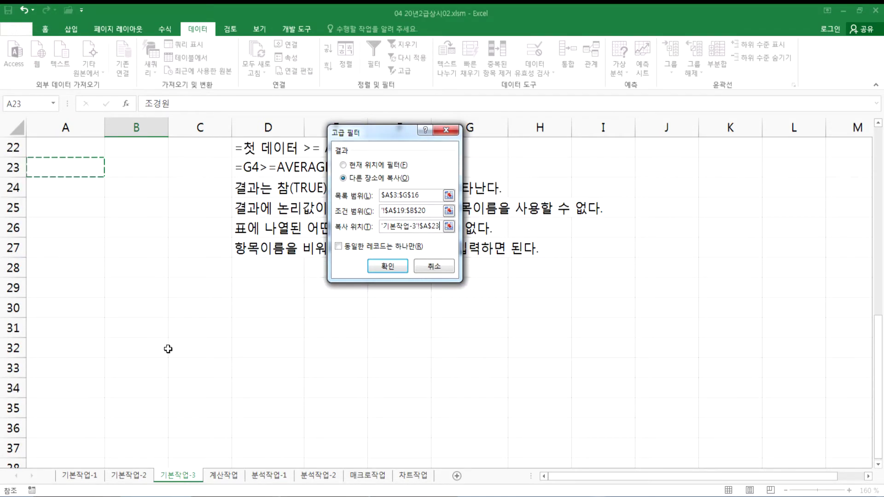
click(69, 358)
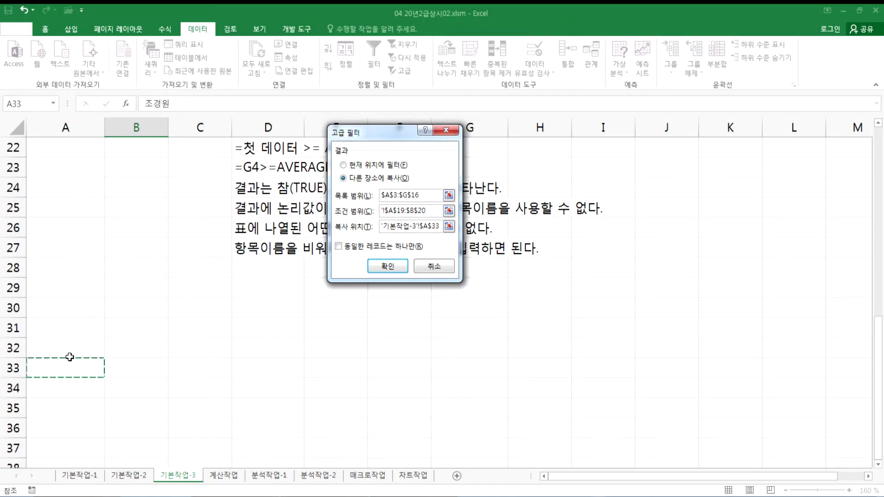
click(388, 266)
scroll(255, 327, down, 7)
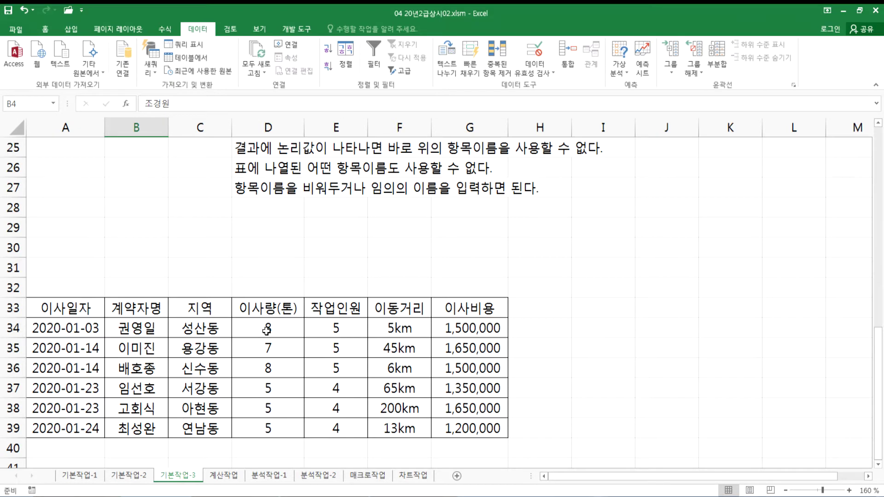
click(459, 429)
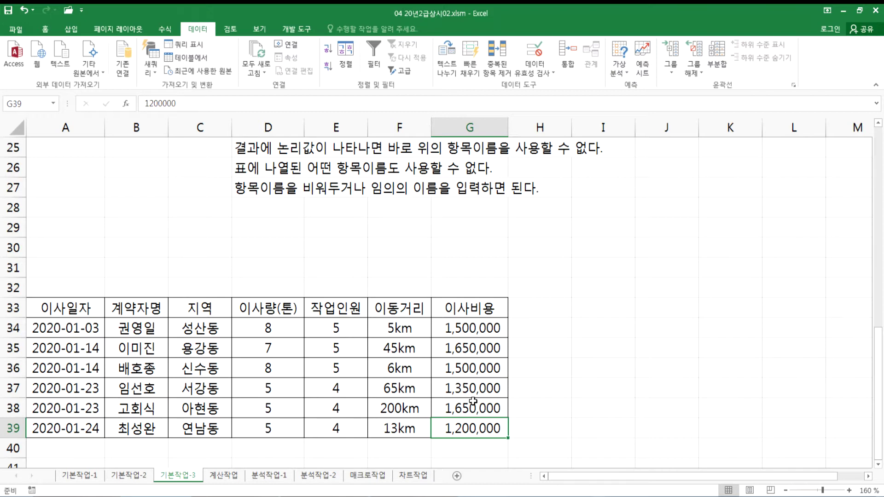
Make the AVERAGE range in B20's criterion formula absolute and copy the full text =G4>=AVERAGE($G$4:$G$16)
scroll(473, 400, up, 4)
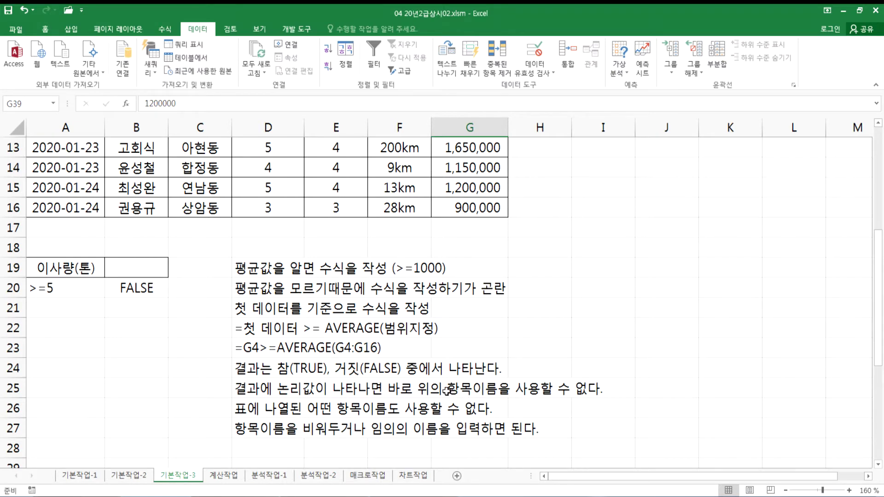
scroll(446, 390, down, 4)
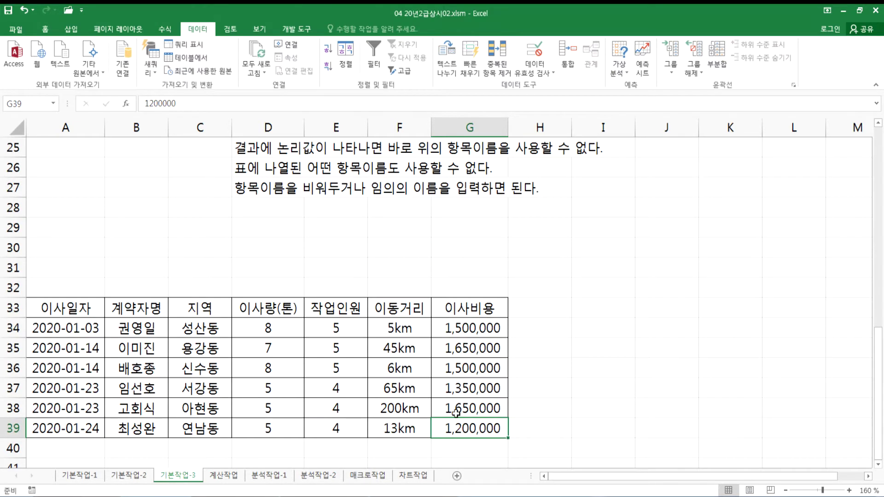
scroll(421, 382, up, 4)
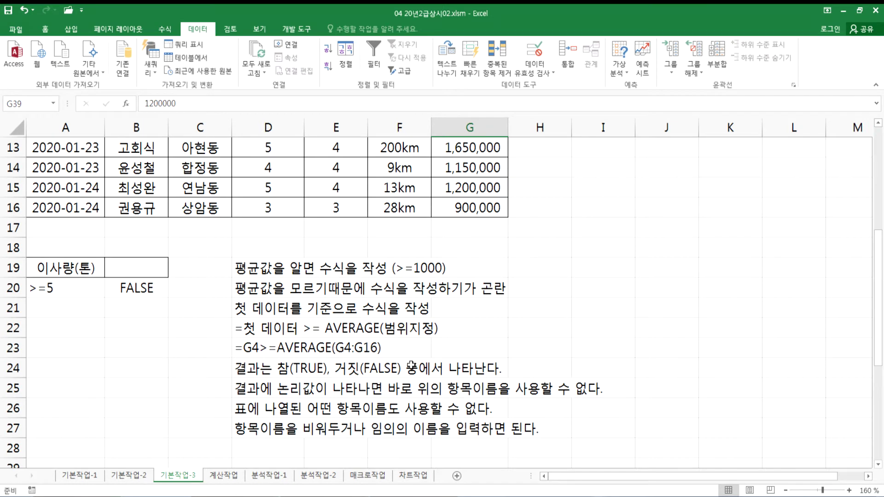
click(282, 348)
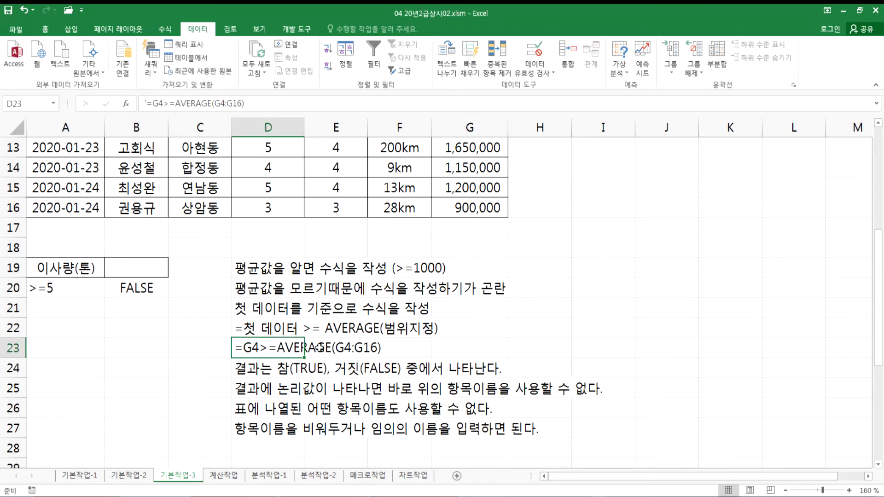
double_click(140, 290)
drag(209, 288, 253, 288)
key(F4)
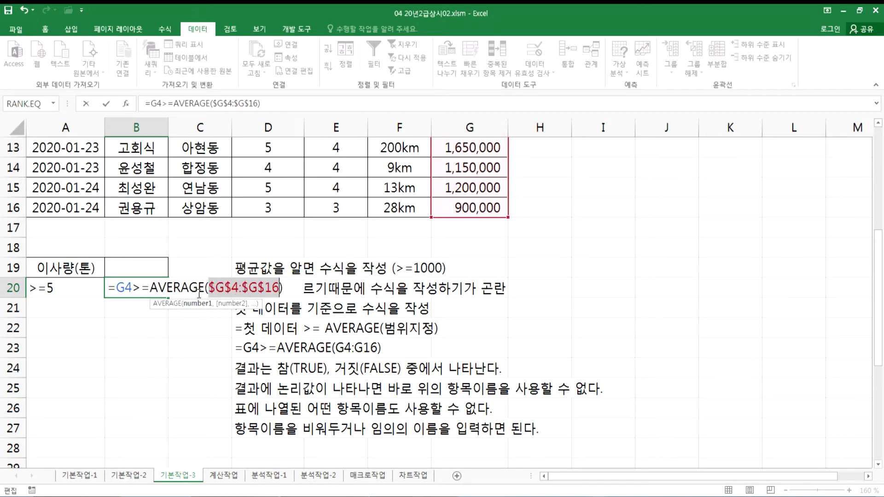
drag(111, 287, 310, 281)
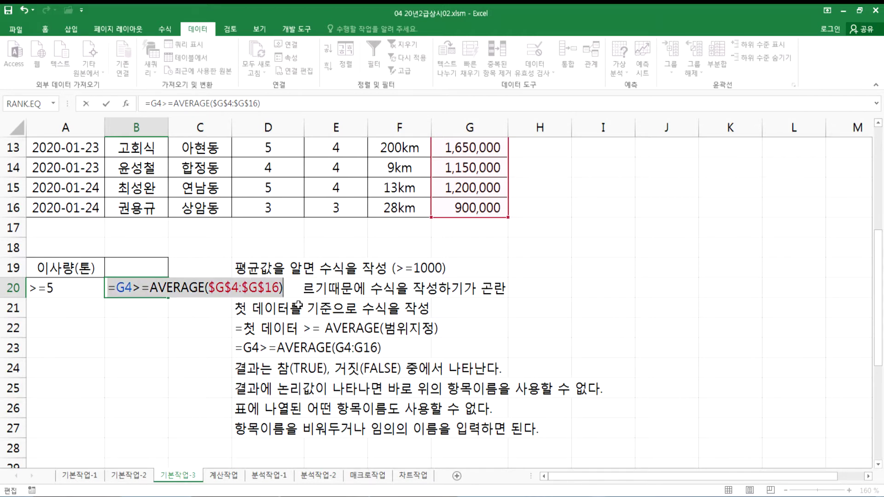
key(Return)
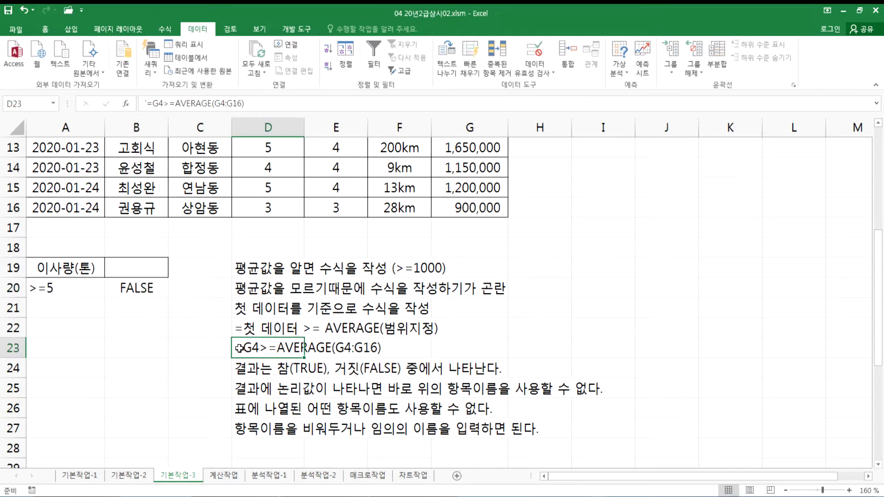
Replace the formula note in D23 with the copied text =G4>=AVERAGE($G$4:$G$16)
double_click(244, 348)
drag(238, 348, 338, 348)
drag(407, 343, 410, 344)
key(ctrl+v)
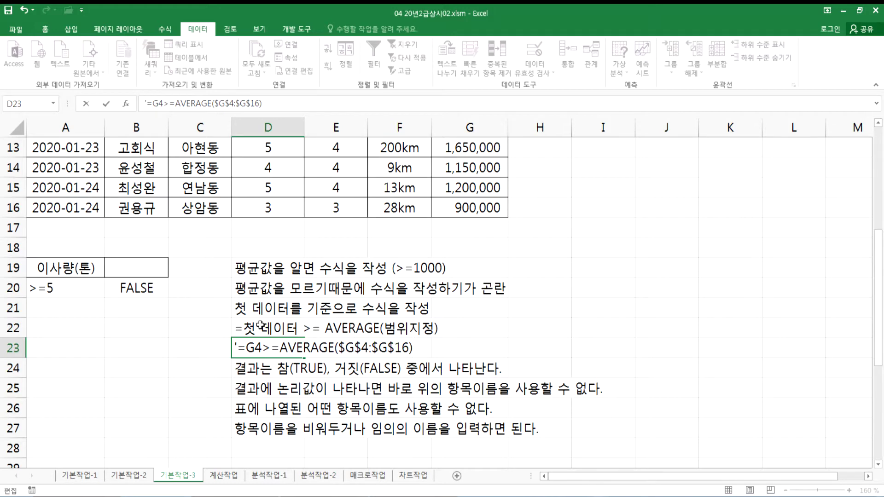
Change the AVERAGE range in criteria cell B20 to the absolute reference $G$4:$G$16
click(136, 288)
double_click(137, 287)
drag(217, 288, 247, 288)
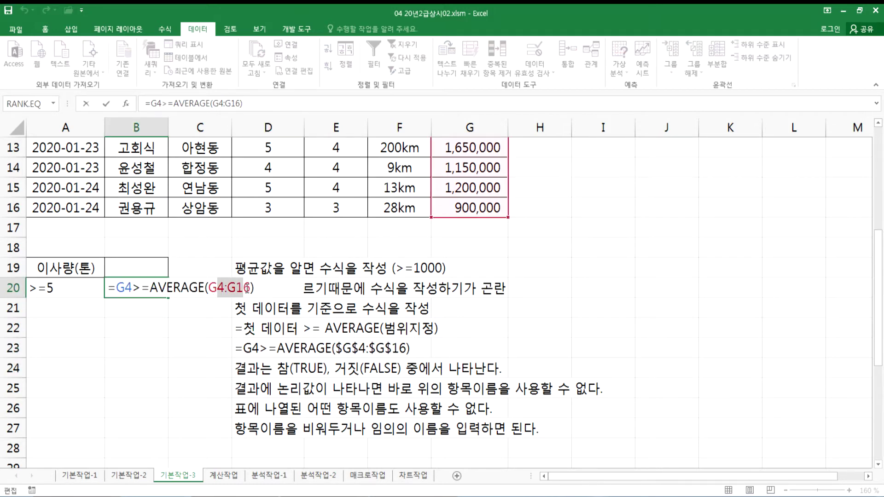
key(F4)
key(Return)
Delete rows 33 to 40, which hold the previous filter output
scroll(119, 257, down, 8)
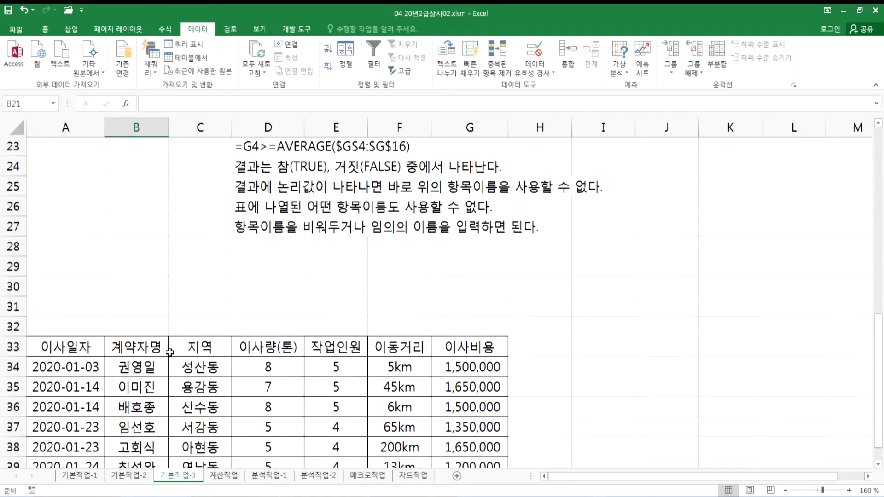
scroll(52, 248, up, 2)
drag(13, 188, 13, 328)
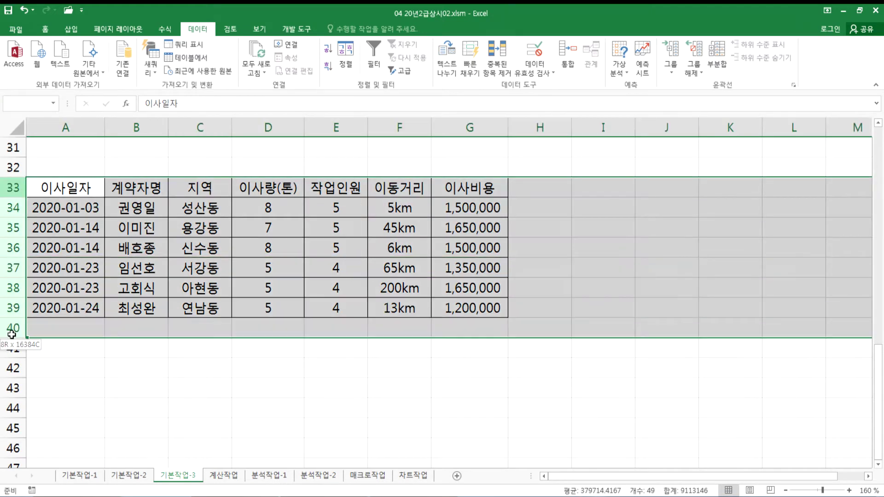
right_click(58, 244)
click(88, 336)
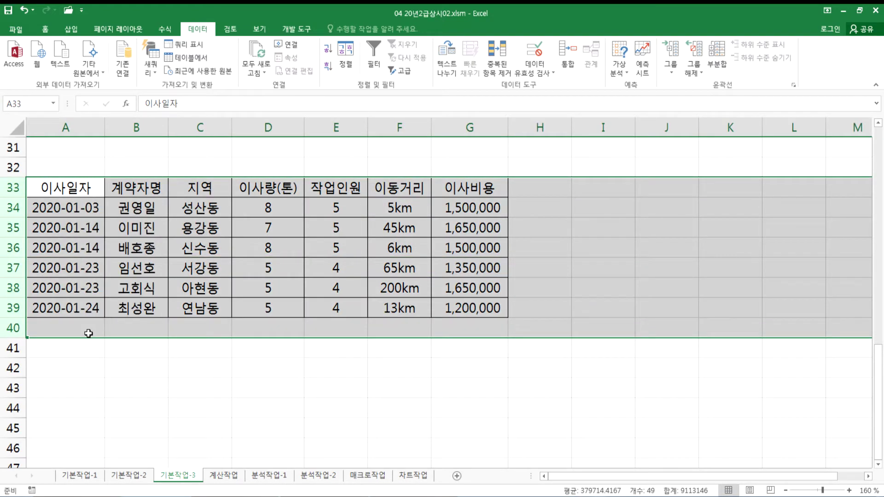
Start an advanced filter on the table A3:G16 with A19:B20 as its criteria range
scroll(214, 233, up, 10)
click(203, 212)
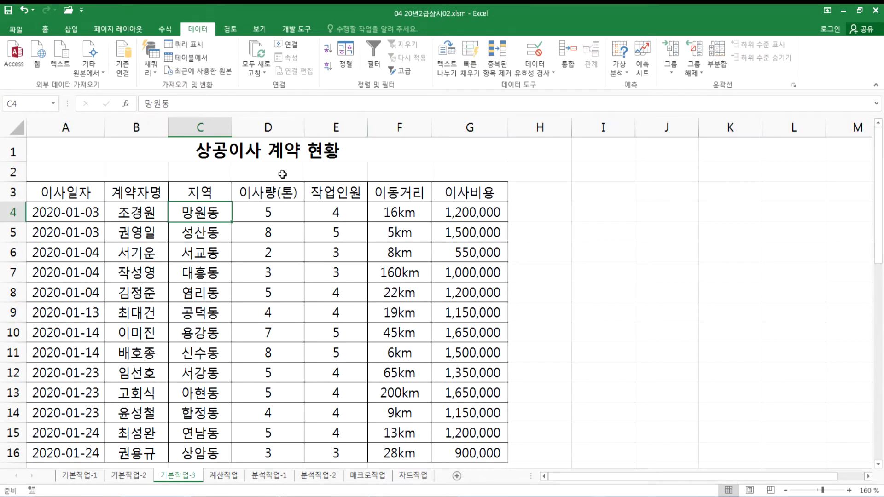
click(399, 72)
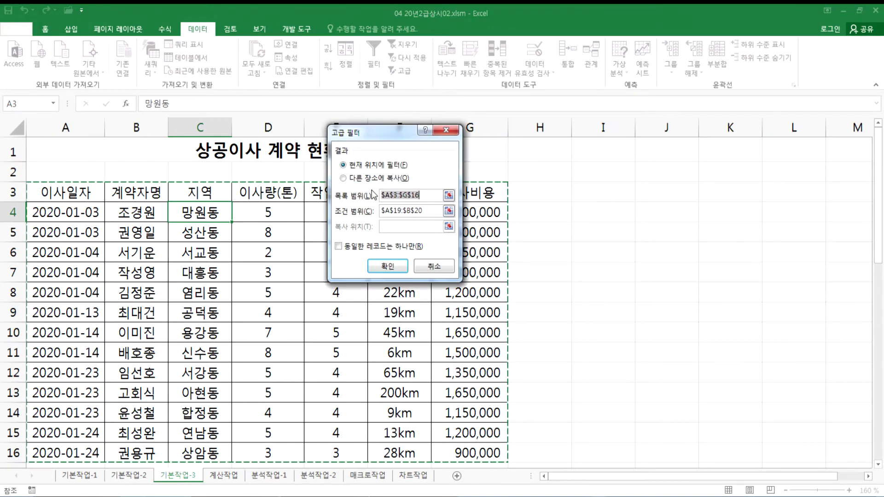
scroll(326, 253, down, 3)
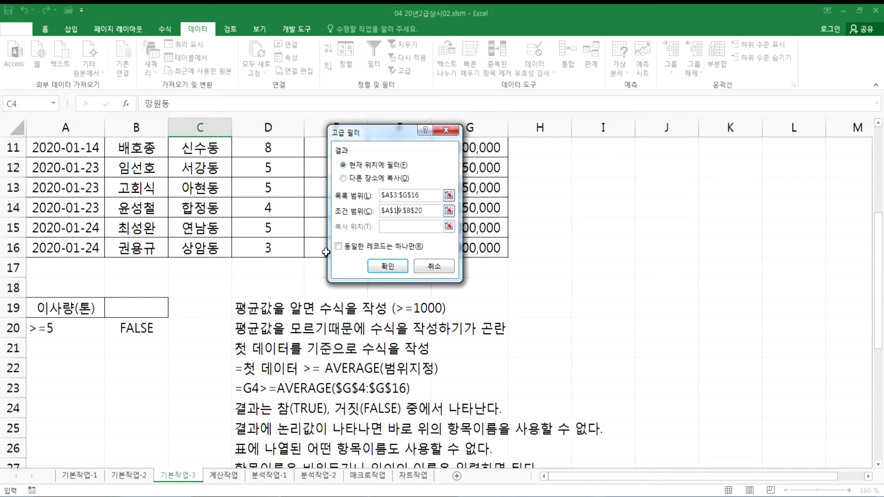
drag(429, 211, 361, 208)
drag(69, 306, 146, 325)
Set the filter to copy its results to another location at A33 and run it
click(371, 179)
click(400, 227)
scroll(122, 302, down, 5)
click(44, 290)
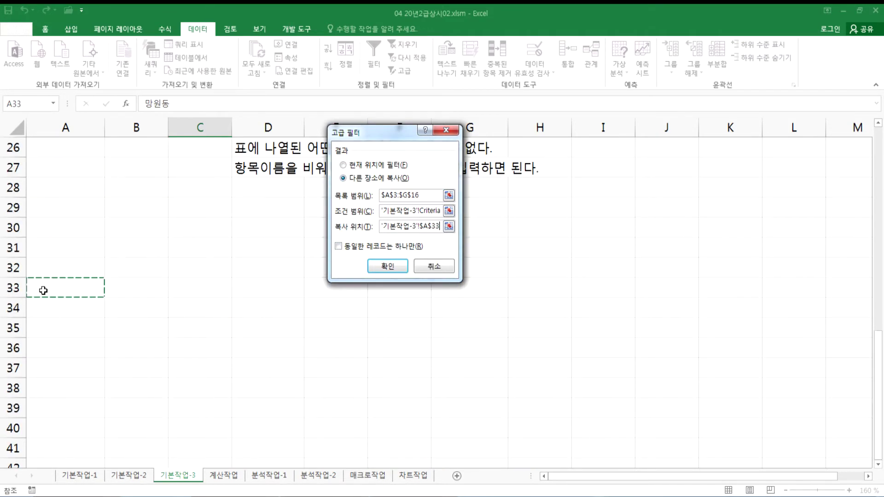
scroll(99, 282, up, 3)
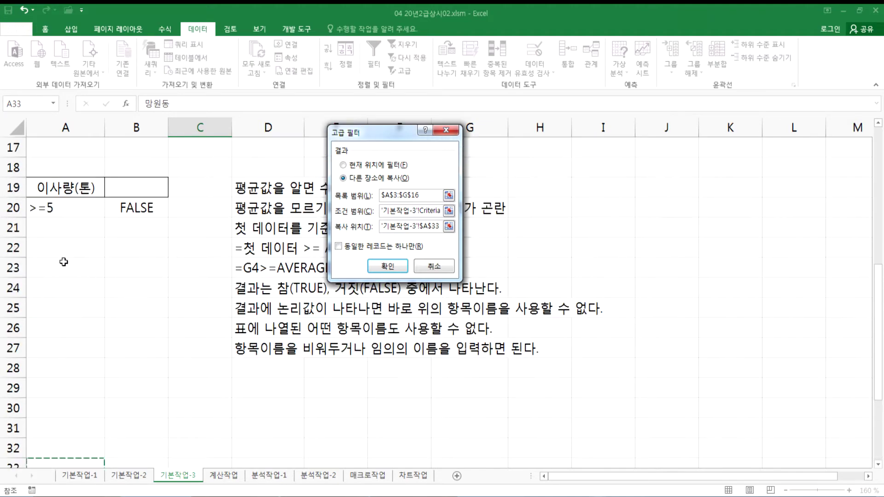
scroll(81, 284, down, 4)
click(380, 270)
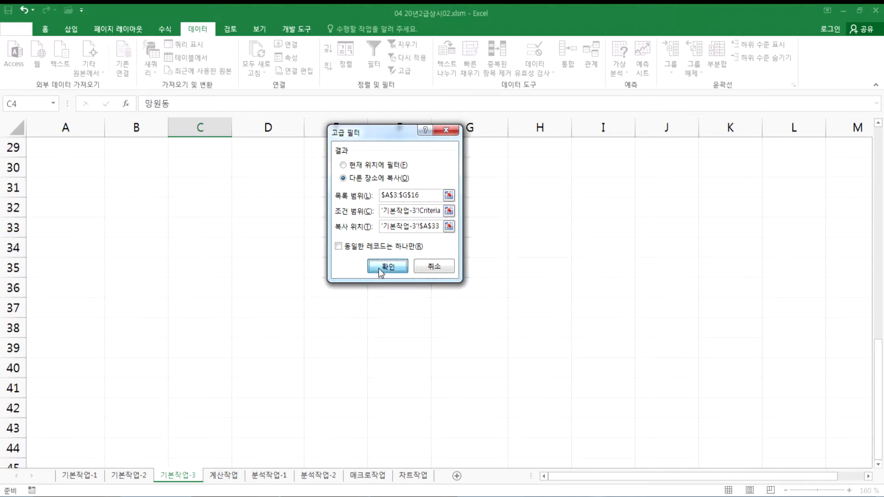
scroll(270, 231, down, 9)
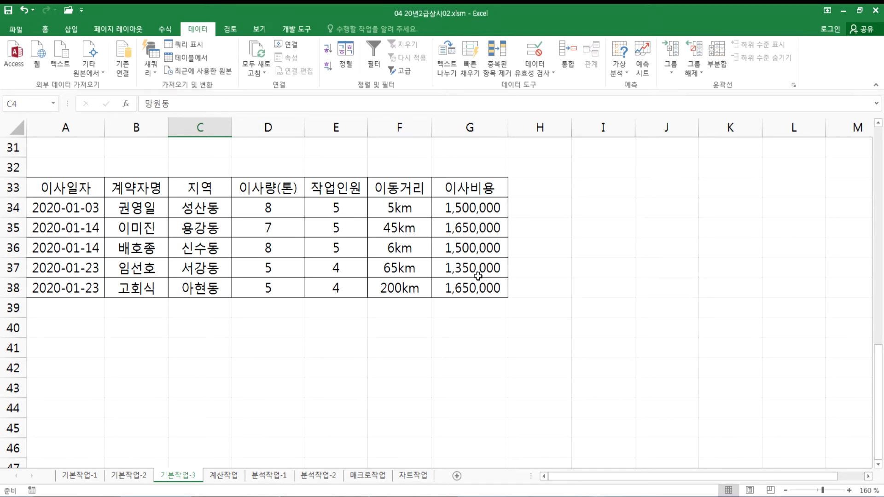
Examine the criterion formula in B20 and the cost cells it references in the data table
scroll(478, 277, up, 7)
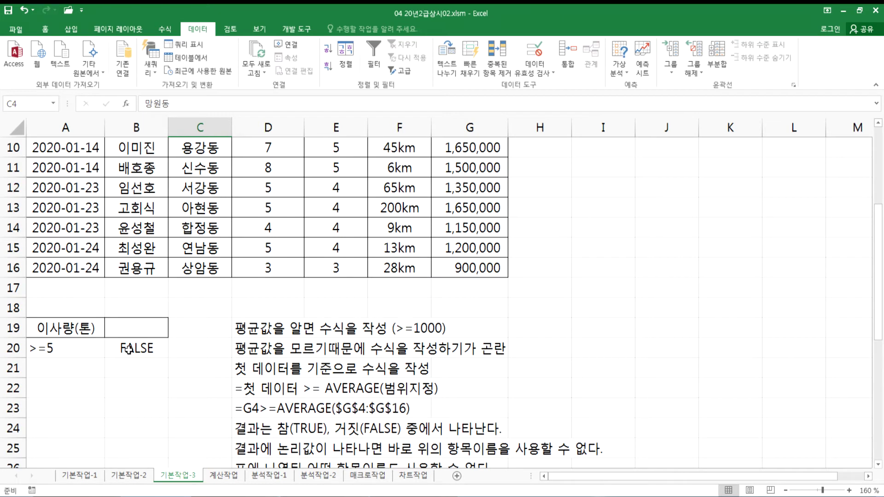
click(128, 348)
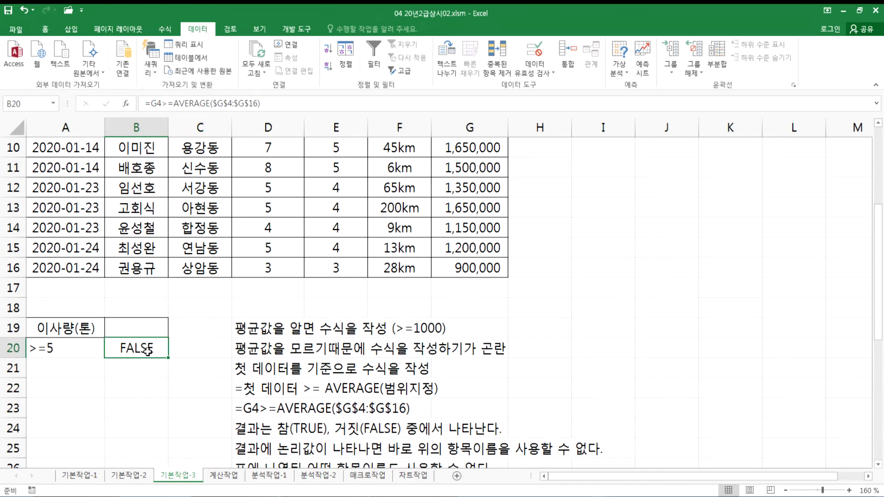
key(F2)
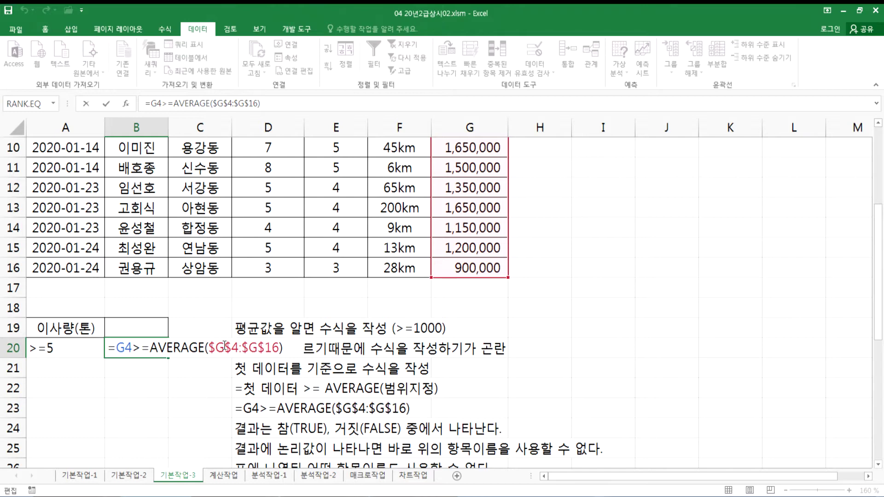
scroll(266, 338, up, 3)
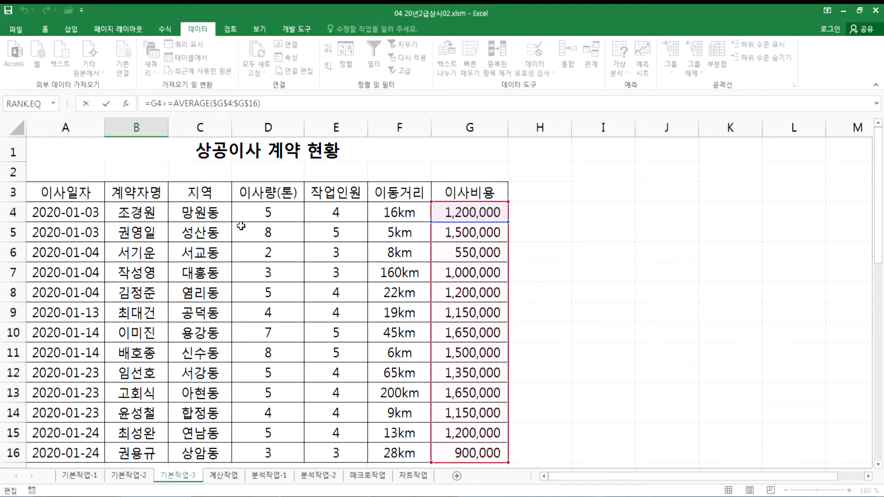
scroll(254, 212, down, 3)
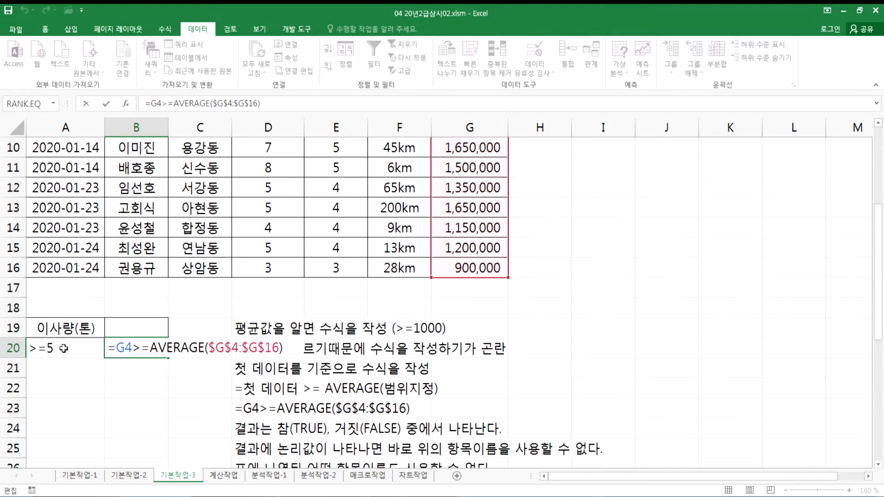
scroll(274, 267, up, 3)
Check the 이사량(톤) and 이사비용 values in rows 4 and 5 against the filter criteria
click(246, 214)
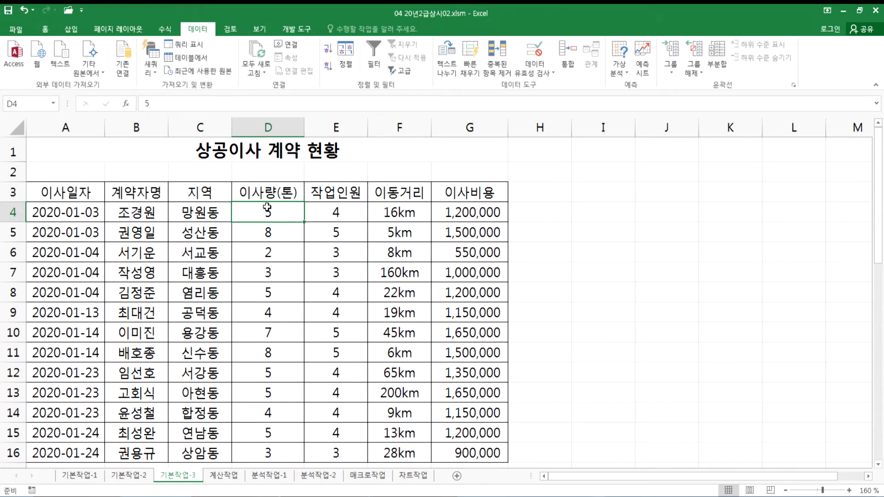
drag(267, 208, 481, 218)
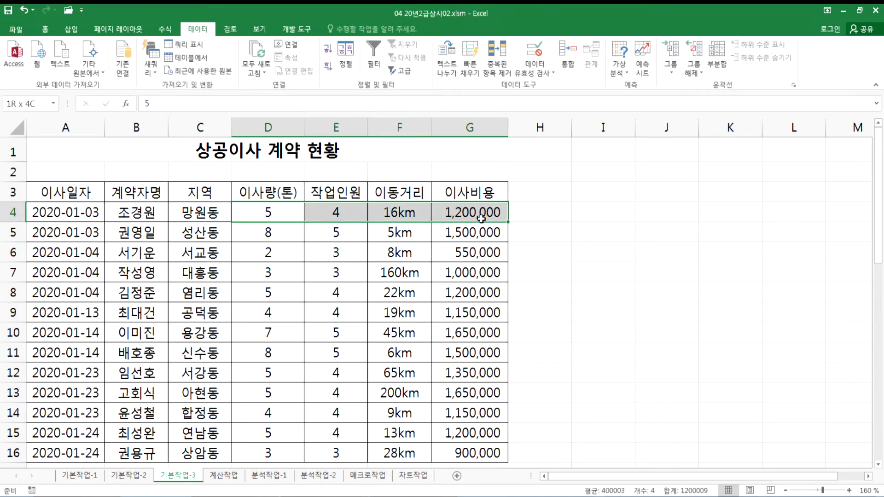
click(254, 233)
drag(331, 234, 471, 237)
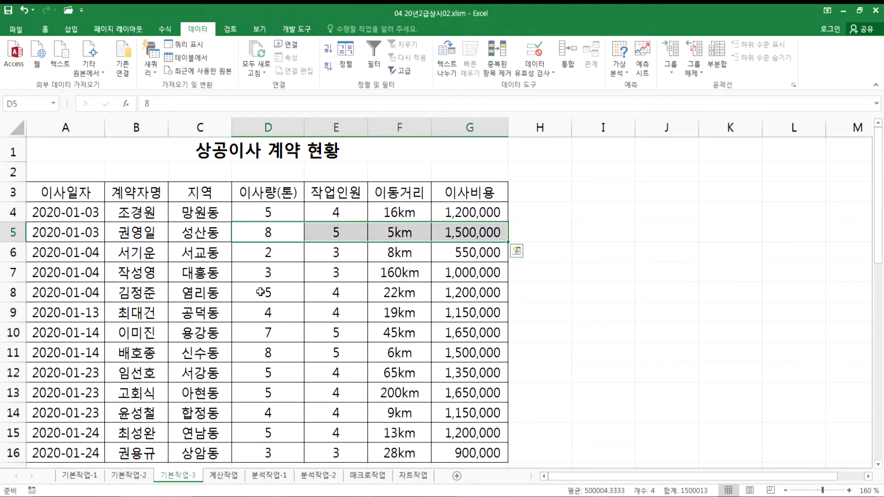
Select source rows 5 and 10 to 13 together and compare them with the filtered output starting at A33
click(14, 234)
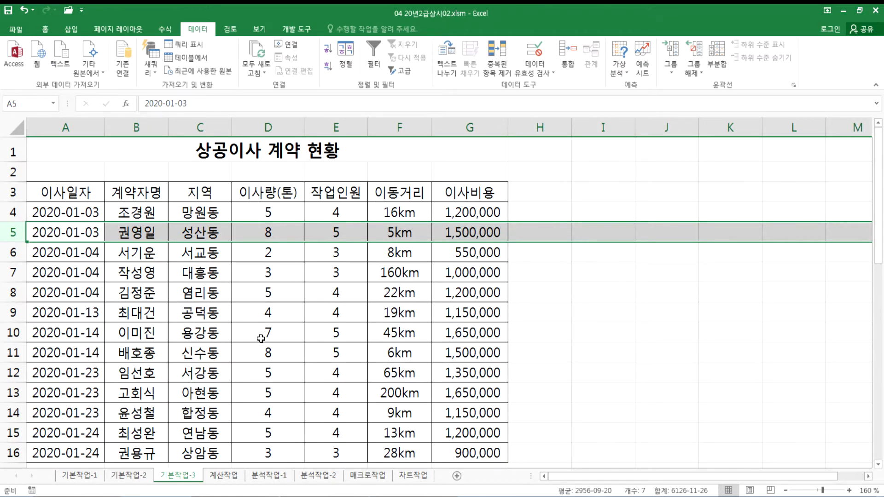
ctrl+click(14, 332)
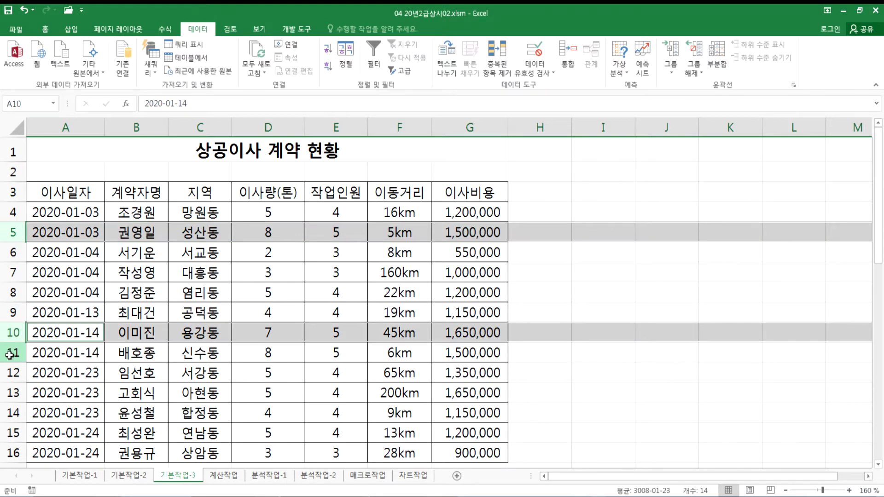
ctrl+click(11, 353)
ctrl+click(10, 373)
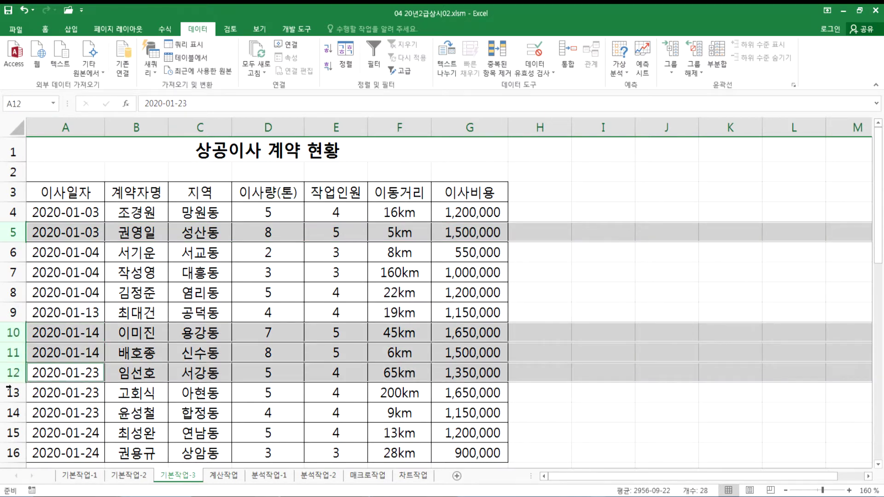
ctrl+click(14, 392)
scroll(69, 391, down, 1)
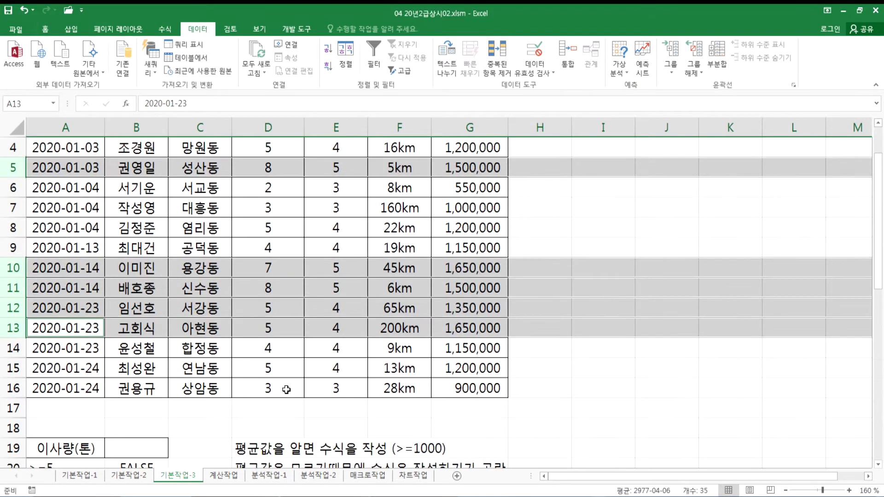
scroll(321, 305, up, 1)
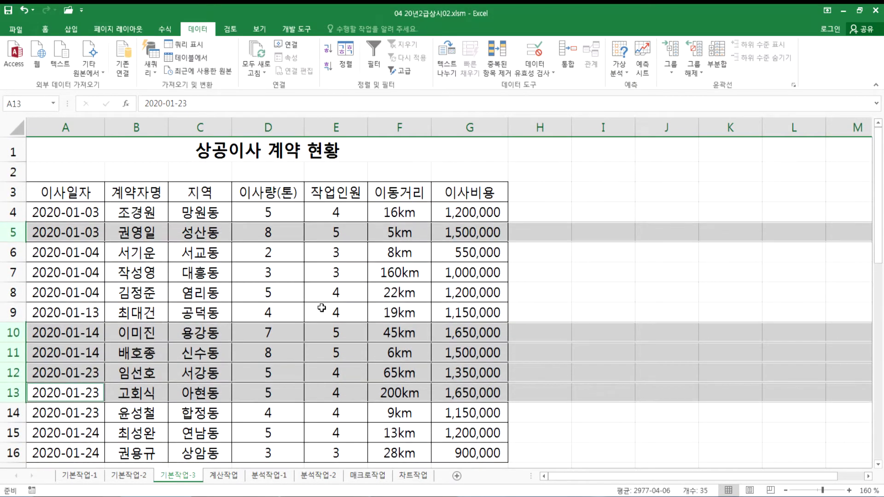
scroll(265, 386, down, 3)
scroll(267, 389, down, 6)
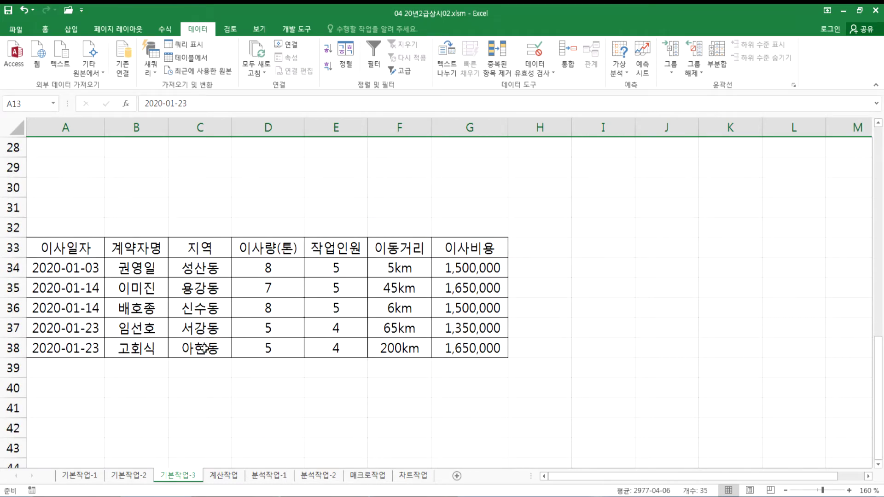
scroll(205, 347, up, 7)
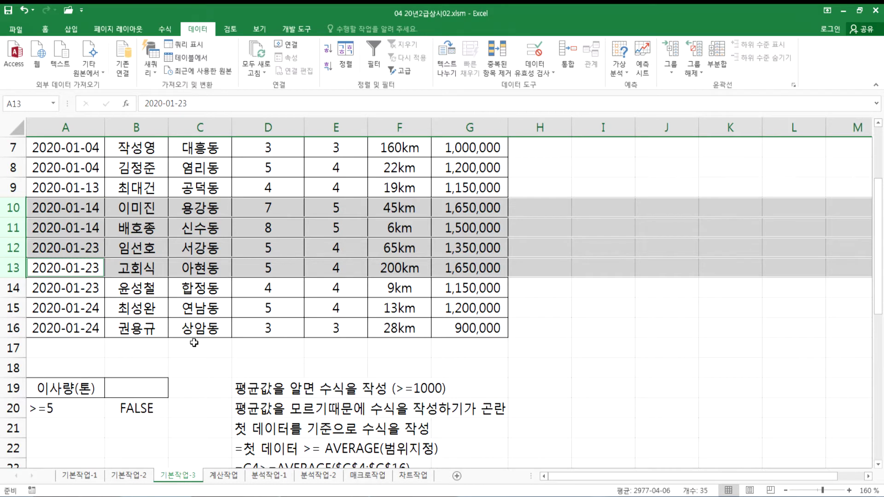
scroll(208, 386, up, 2)
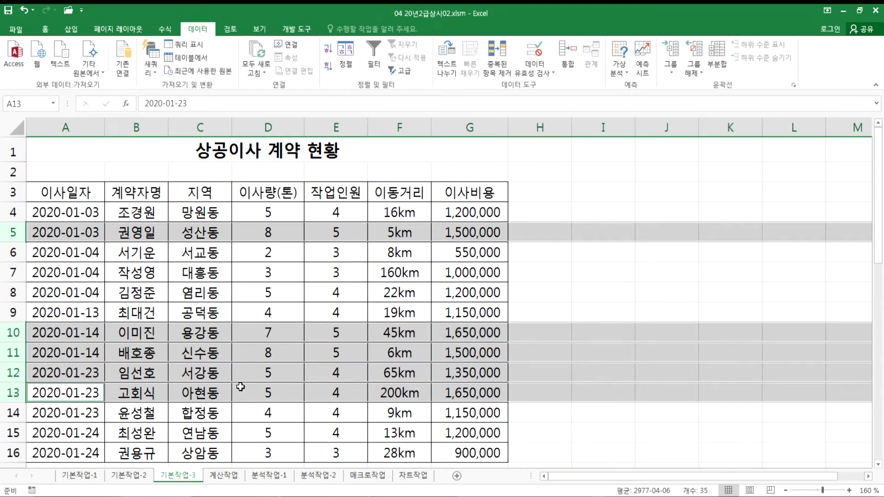
Review the criteria range at A19:B20 and the explanatory notes in D19:D27 on the 기본작업-3 sheet
scroll(240, 387, down, 2)
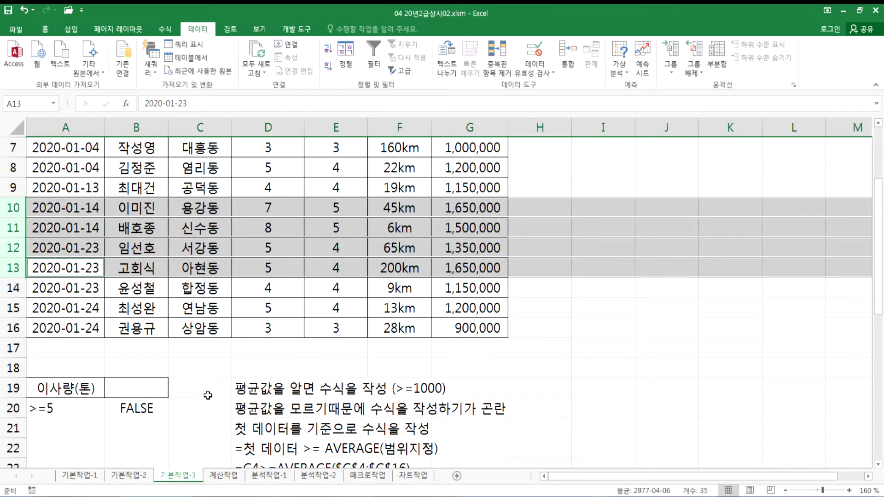
click(189, 364)
scroll(138, 353, up, 2)
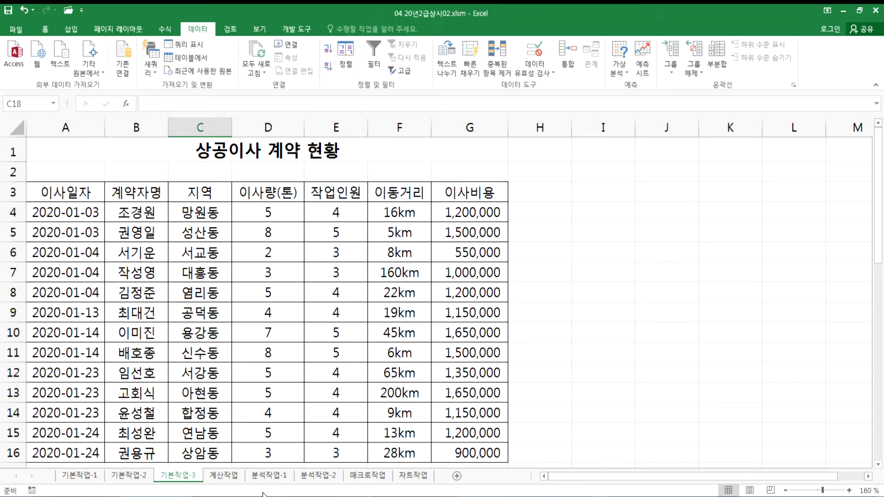
scroll(210, 429, down, 4)
drag(244, 269, 243, 427)
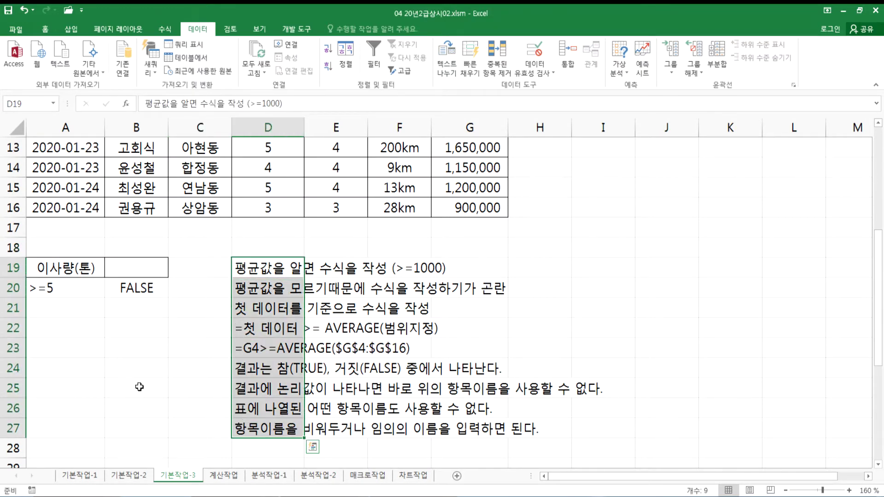
click(125, 309)
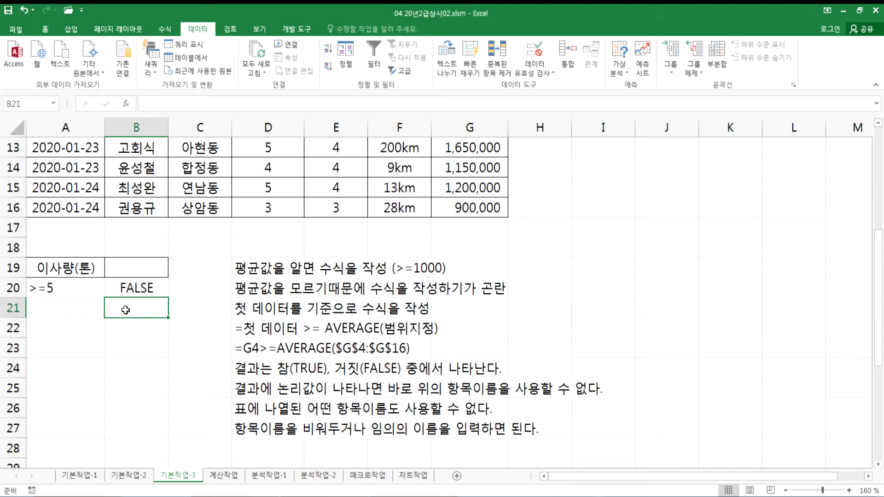
Open the 계산작업 sheet and bring up 1.txt in Notepad, enlarging its window to show the whole 문제1 text
click(225, 477)
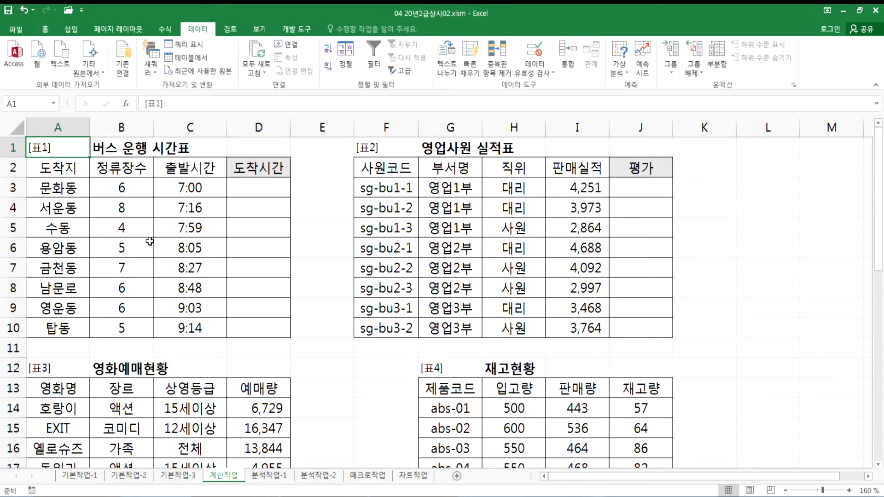
key(alt+Tab)
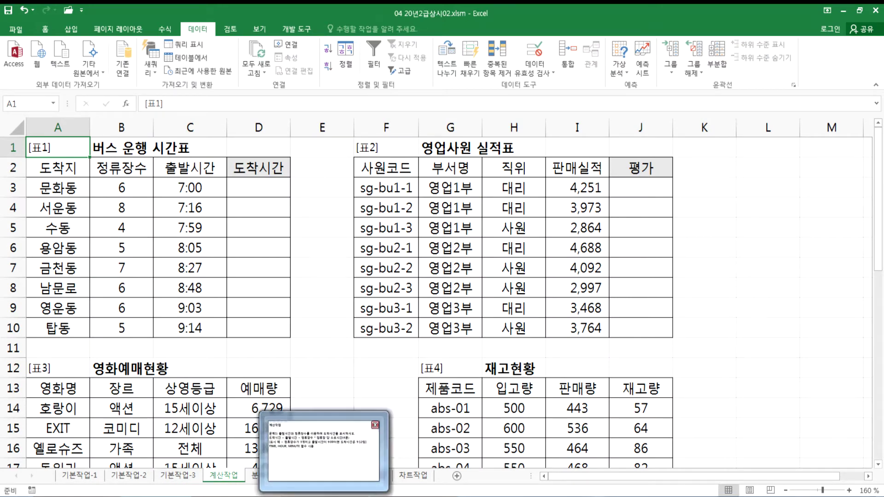
double_click(274, 15)
drag(274, 17, 582, 22)
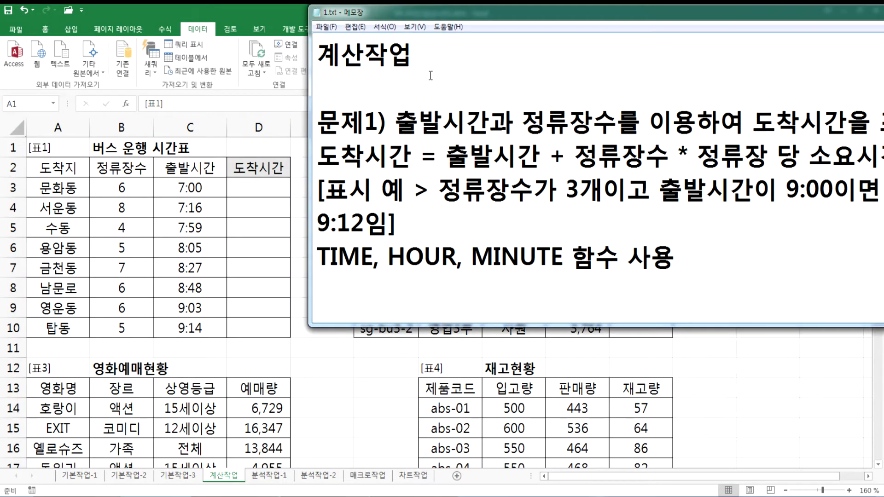
drag(375, 19, 187, 14)
drag(115, 119, 299, 120)
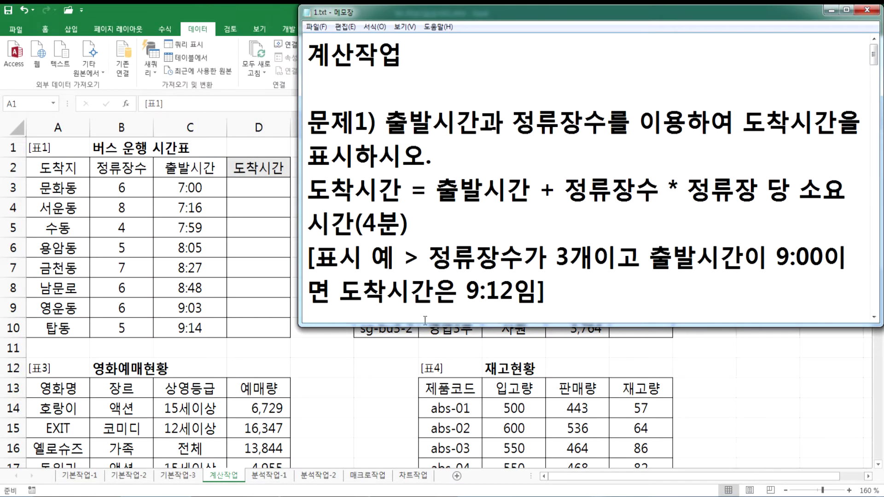
drag(423, 326, 422, 417)
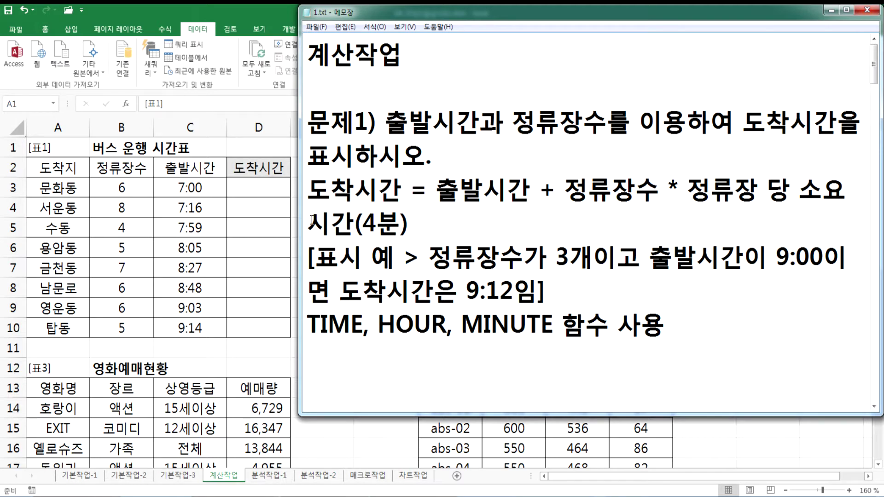
drag(300, 193, 6, 193)
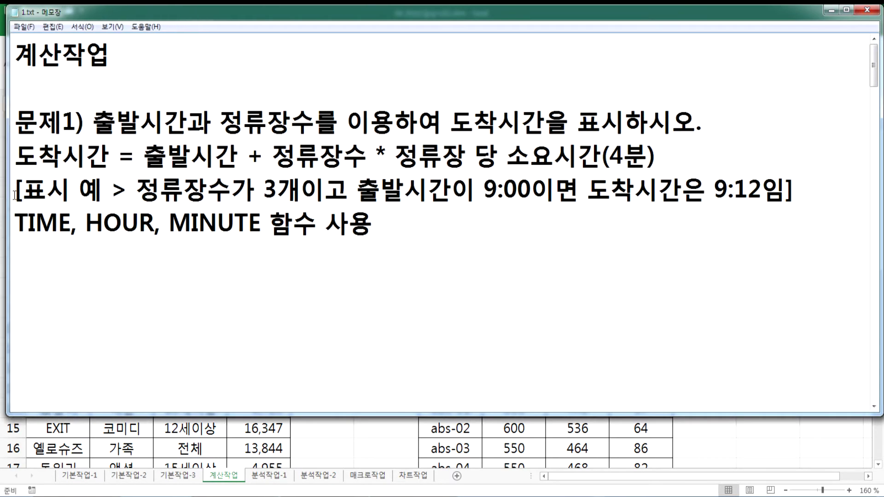
Add the syntax line "=TIME(시, 분, 초)" below the function list in the Notepad text
click(250, 275)
text(=TIME()
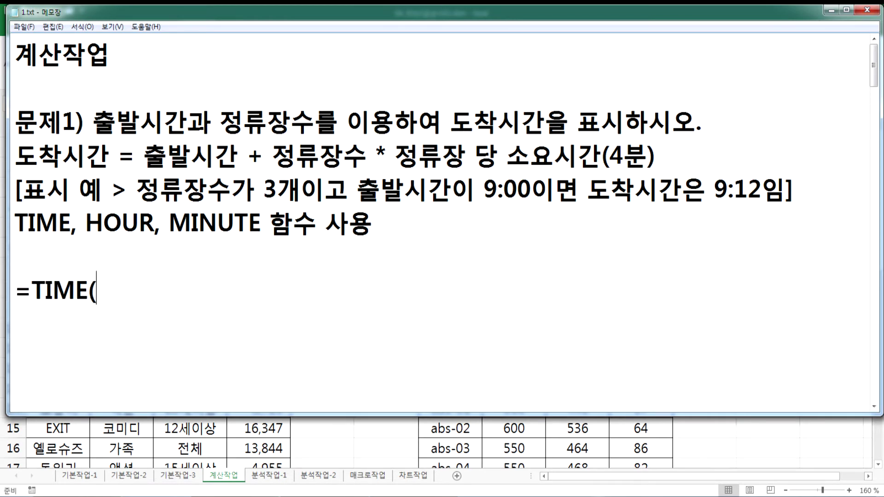
text(시, 분, 초))
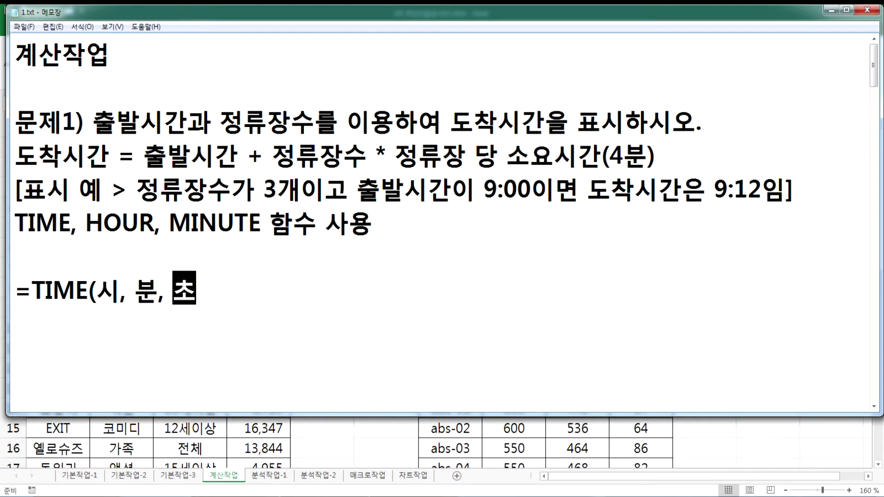
key(Return)
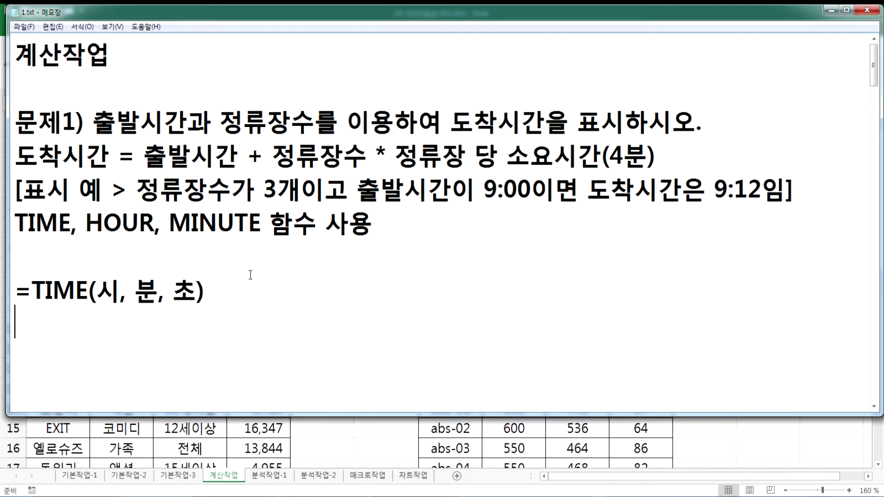
Write the line "=DATE(년, 월, 일) > 날짜" below the TIME syntax line
text(=)
text(ㅇ)
key(BackSpace)
text(DATE(년)
text(, 월, 일)
text() > SKFw)
key(BackSpace)
key(BackSpace)
key(BackSpace)
key(BackSpace)
key(Hangul)
text(날짜)
Append "> 시간" to the TIME syntax line and move that line below the DATE line
click(205, 290)
text(> 시간)
key(Home)
key(shift+Down)
key(ctrl+x)
key(Down)
key(ctrl+v)
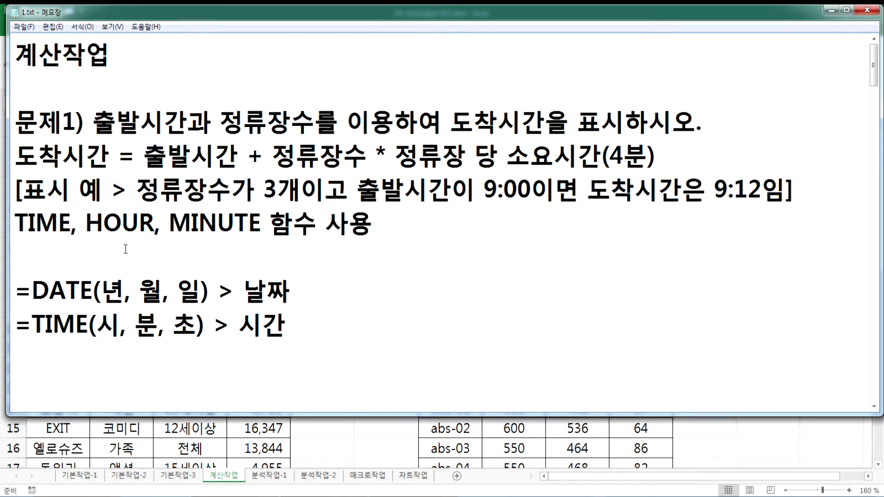
Compare the 시, 분 and 초 arguments of TIME with the 9:00 departure time in the example
drag(96, 324, 160, 325)
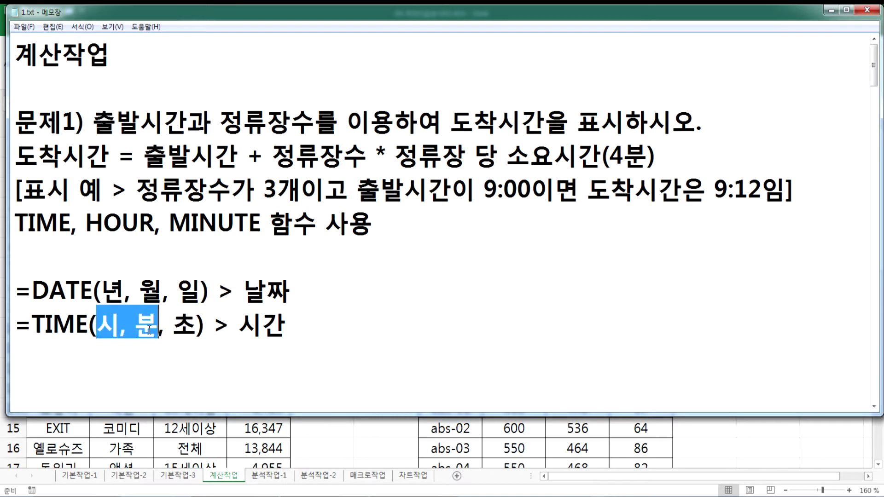
click(175, 327)
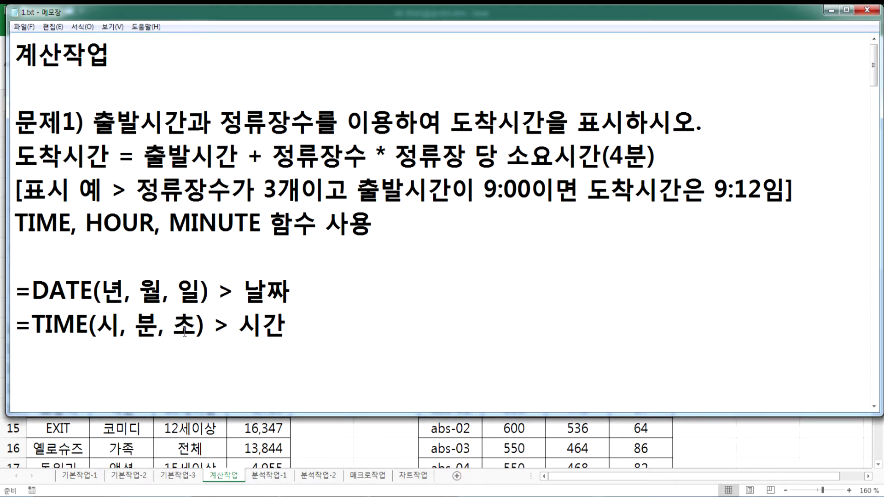
drag(481, 189, 537, 190)
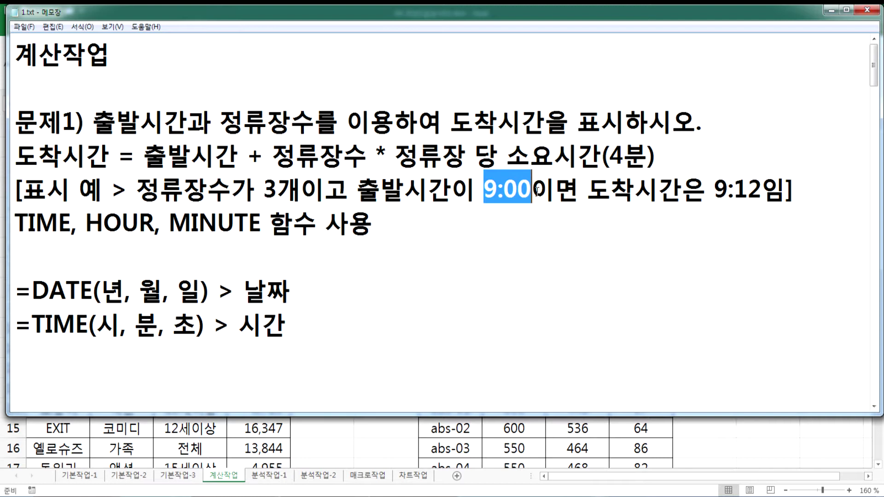
drag(484, 189, 498, 189)
drag(95, 326, 197, 325)
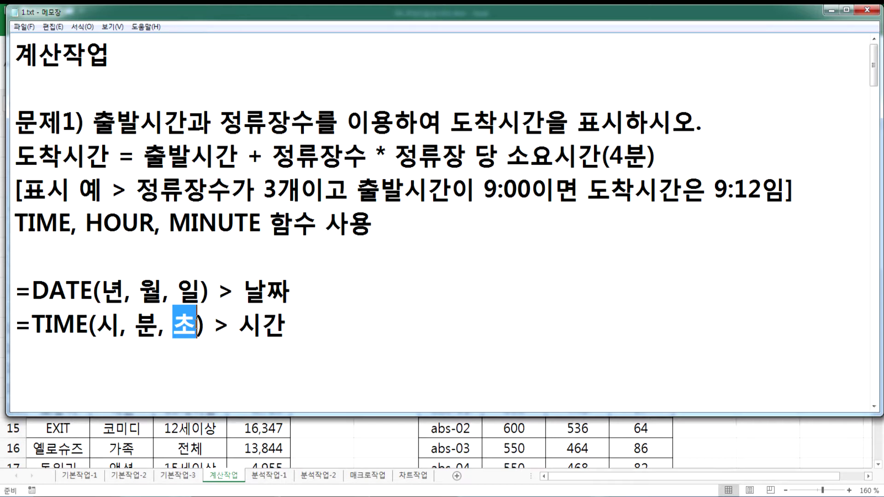
Switch to Excel and inspect the seconds part of the departure time stored in C3, leaving the value as it is
key(alt+Tab)
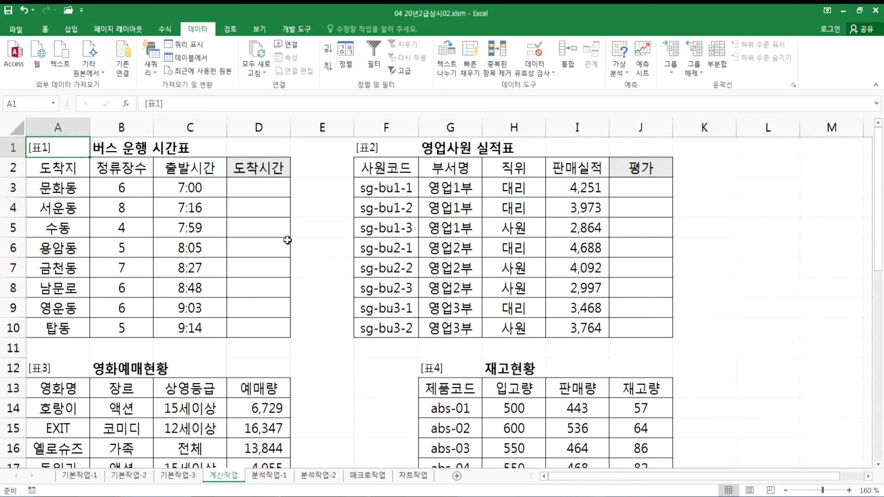
click(203, 187)
key(F2)
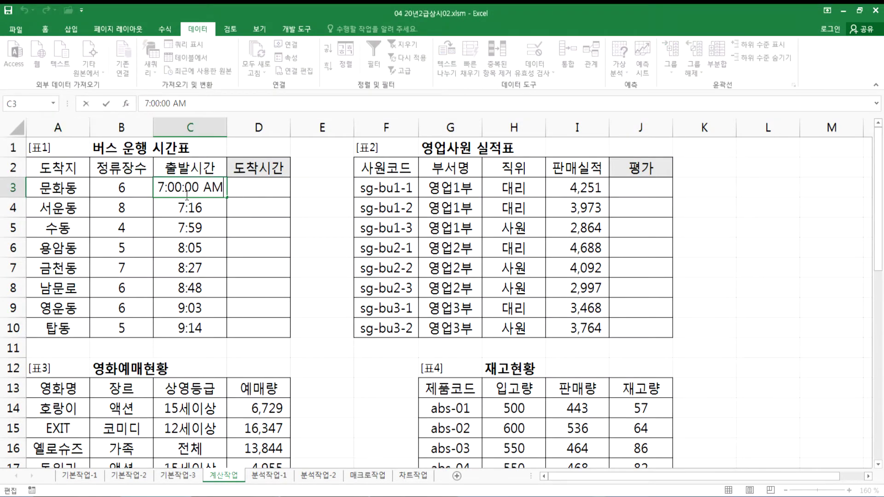
drag(182, 185, 201, 187)
key(Delete)
key(Delete)
key(Delete)
key(Delete)
key(Return)
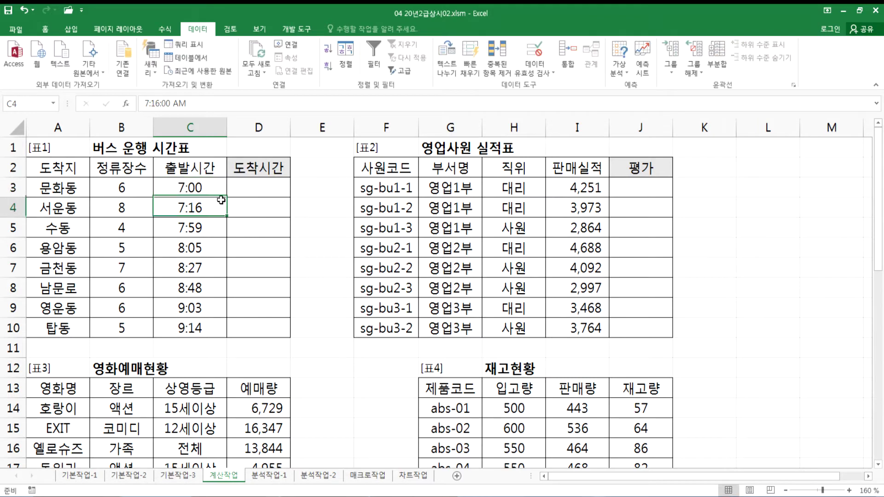
double_click(196, 187)
drag(185, 186, 199, 186)
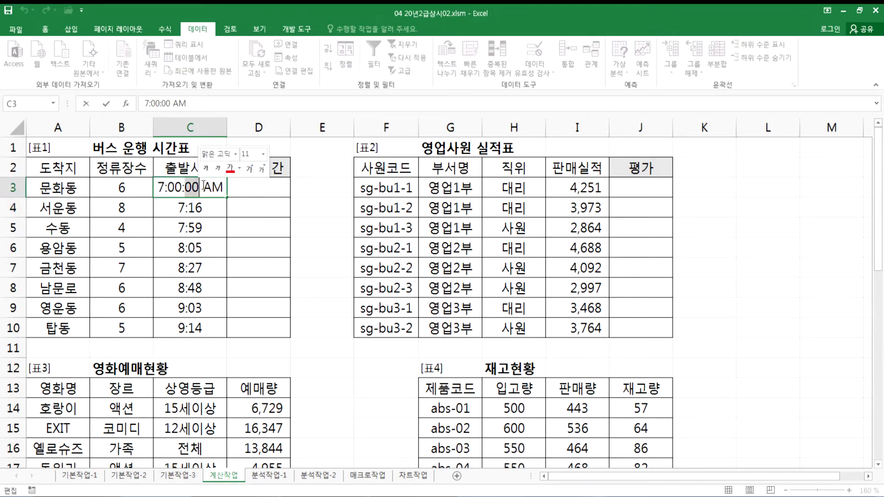
key(Escape)
Select the first 도착시간 cell D3, return to Notepad, and start a new formula line with "=TIME("
click(271, 188)
key(alt+Tab)
key(alt+Tab)
key(alt+Tab)
click(90, 364)
scroll(110, 358, down, 1)
text(=TIME(*)
key(BackSpace)
scroll(110, 343, up, 1)
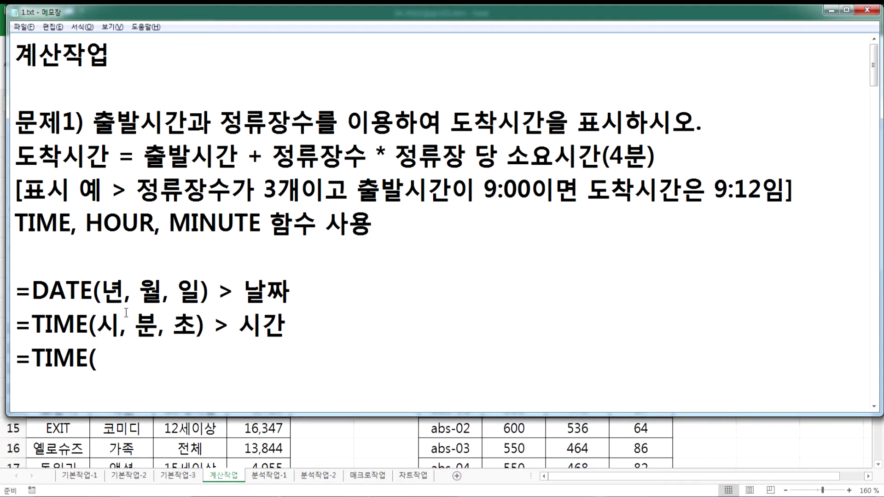
Enter HOUR(출발시간) as the first argument of the TIME formula, referring to the example's departure time
click(362, 193)
drag(363, 192, 538, 201)
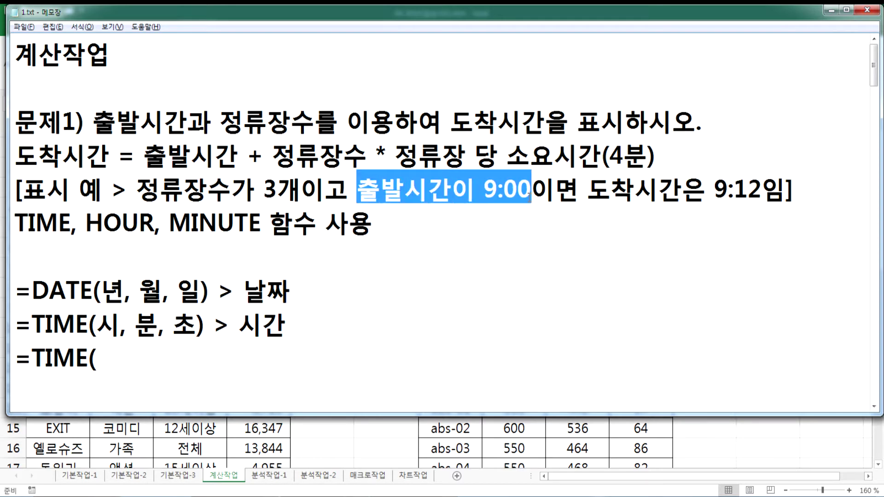
click(105, 356)
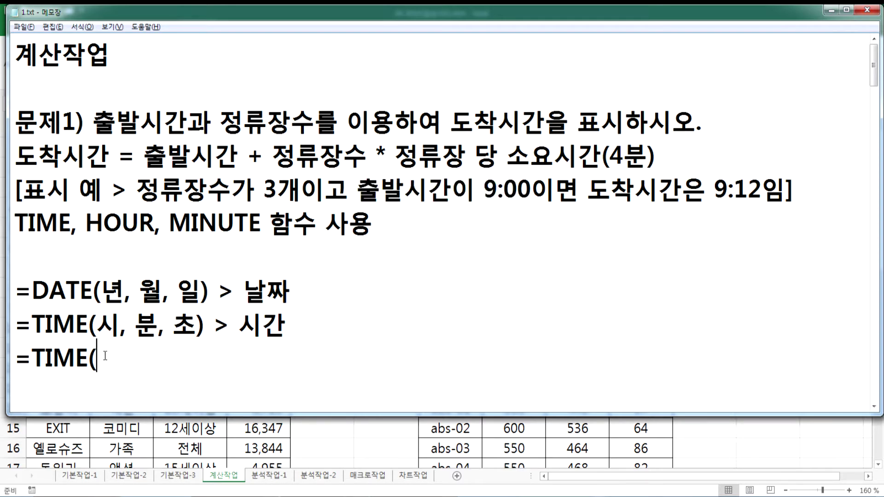
text(HOUR()
text(출발시가)
text(ㄴ))
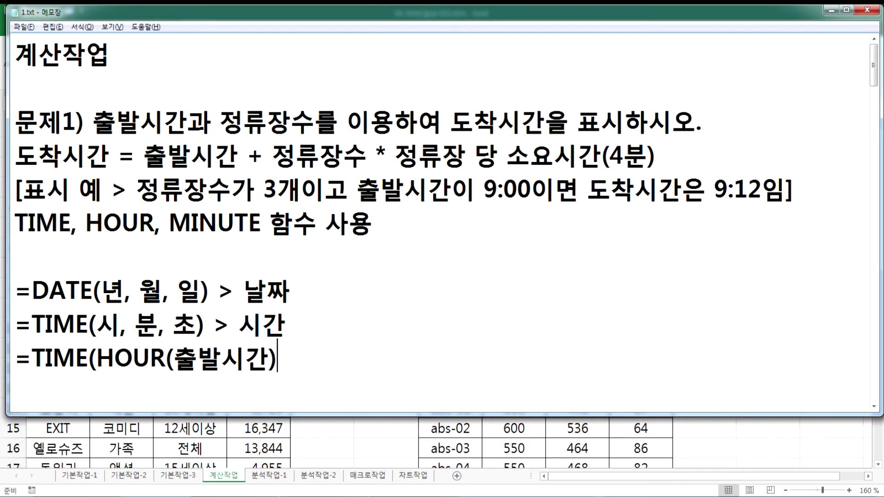
Examine the hour in the 9:00 example alongside the HOUR function and its 출발시간 argument
drag(484, 198, 494, 188)
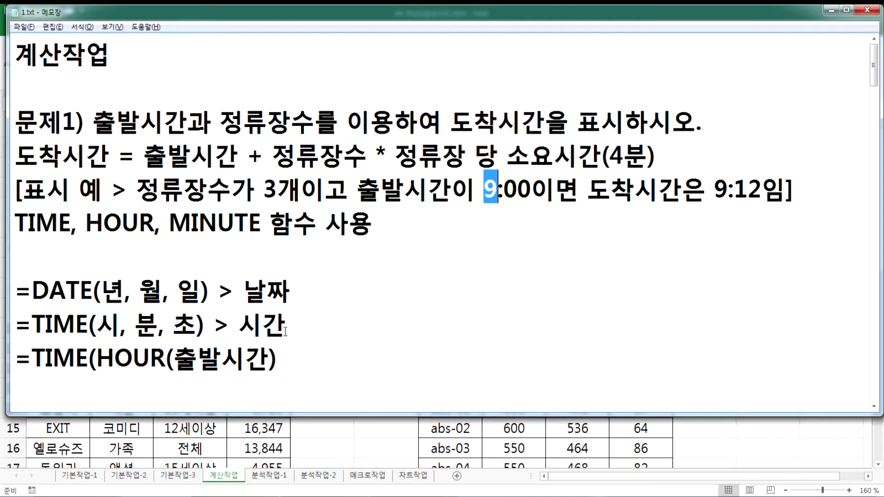
drag(174, 358, 270, 358)
drag(165, 359, 97, 358)
drag(86, 223, 150, 219)
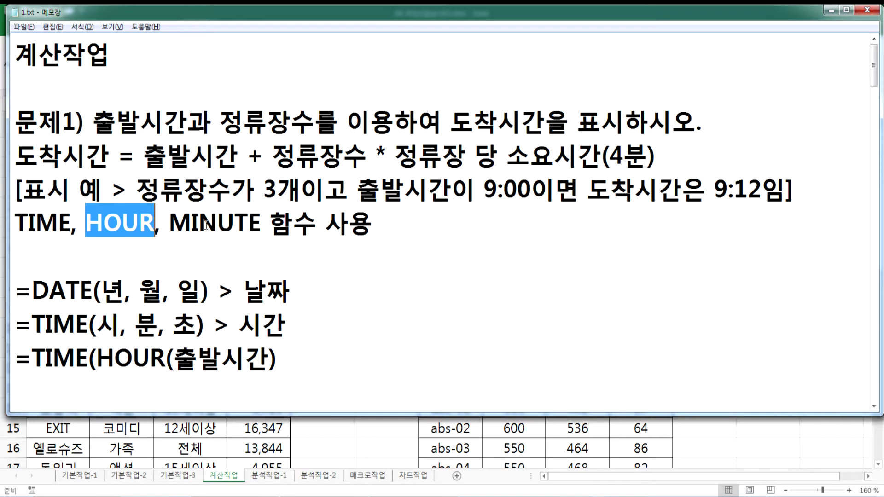
Add MINUTE(출발시간) as the second TIME argument, checking the minutes in the 9:00 example and the departure time in C4
click(304, 363)
text(,)
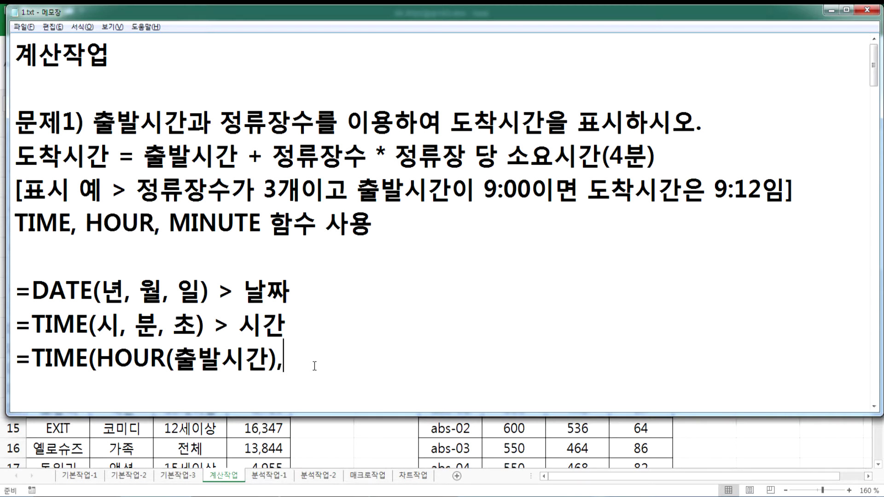
drag(175, 216, 263, 221)
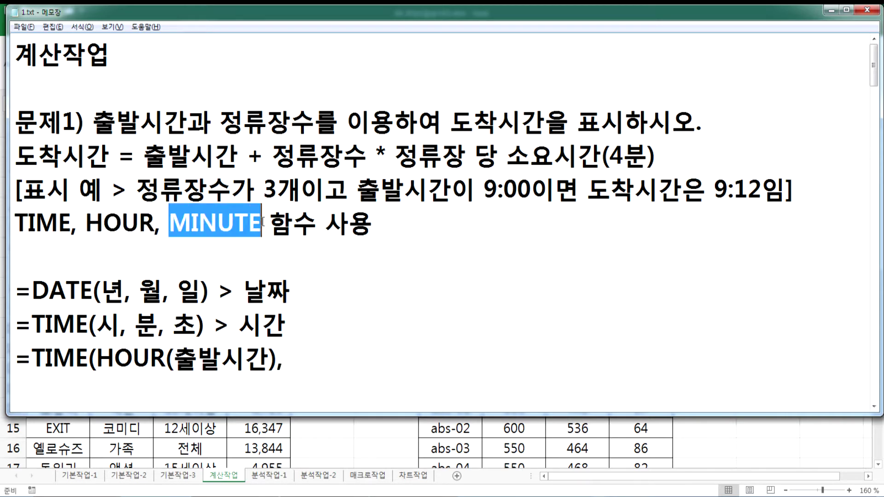
click(506, 191)
drag(504, 191, 526, 191)
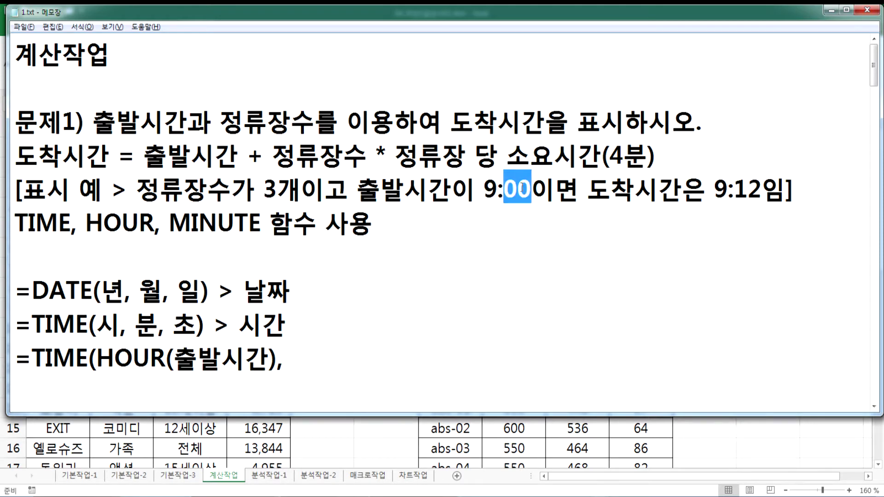
key(alt+Tab)
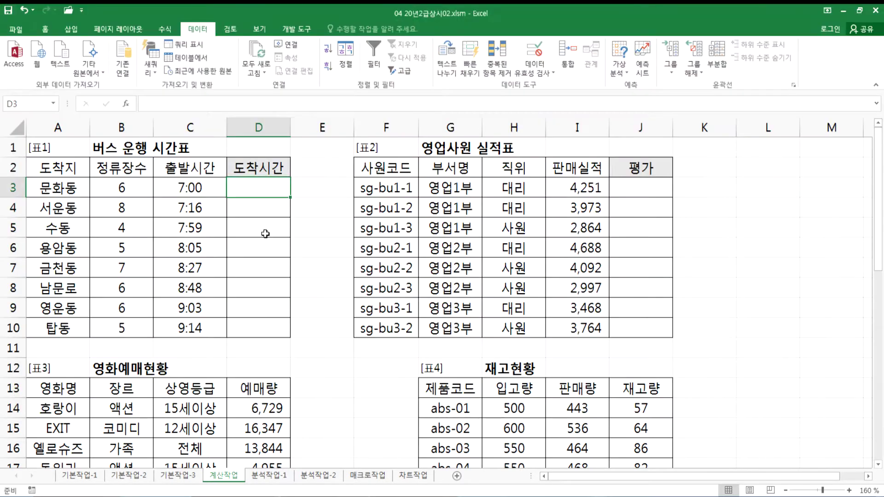
click(202, 210)
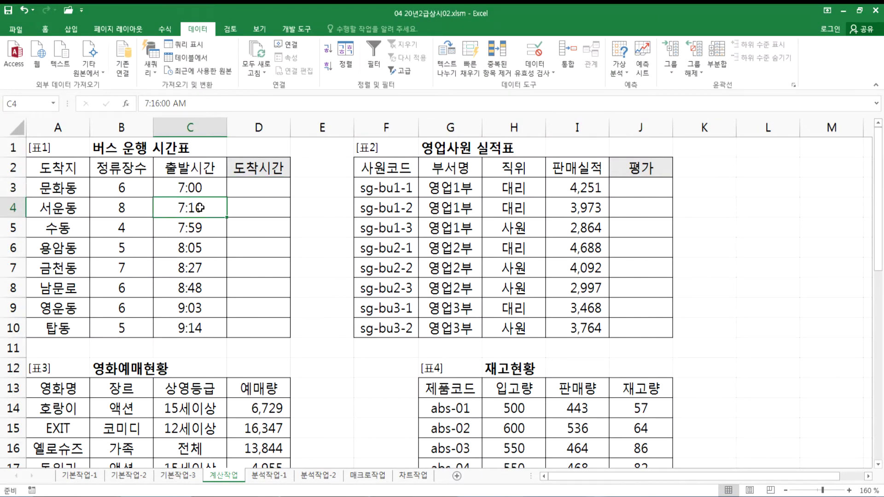
key(alt+Tab)
key(alt+Tab)
key(alt+Tab)
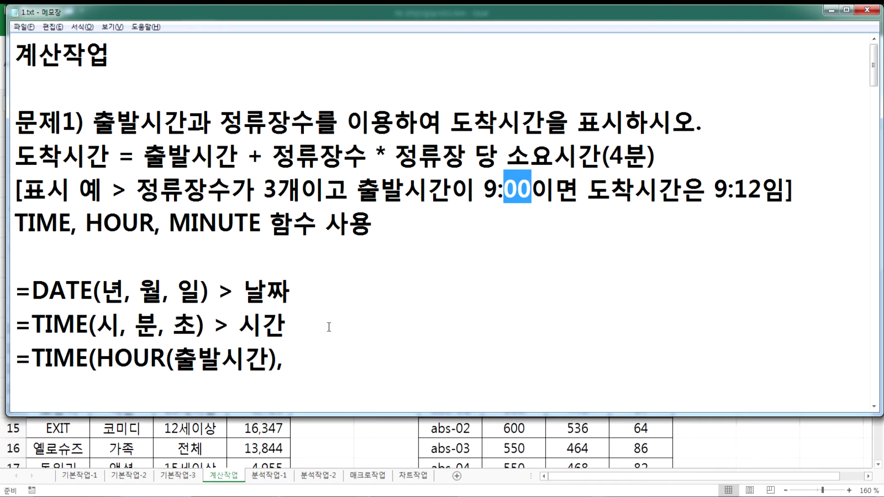
click(299, 361)
text(MINUTE(출바발시간))
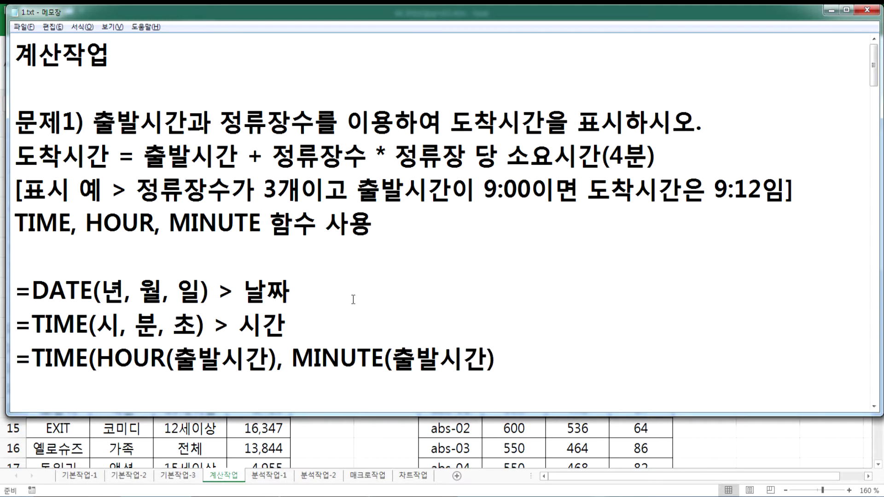
Extend the minute argument of the TIME formula in the notes with "+ 정류장수 * 4", checking it against the 9:00 example
drag(503, 189, 532, 189)
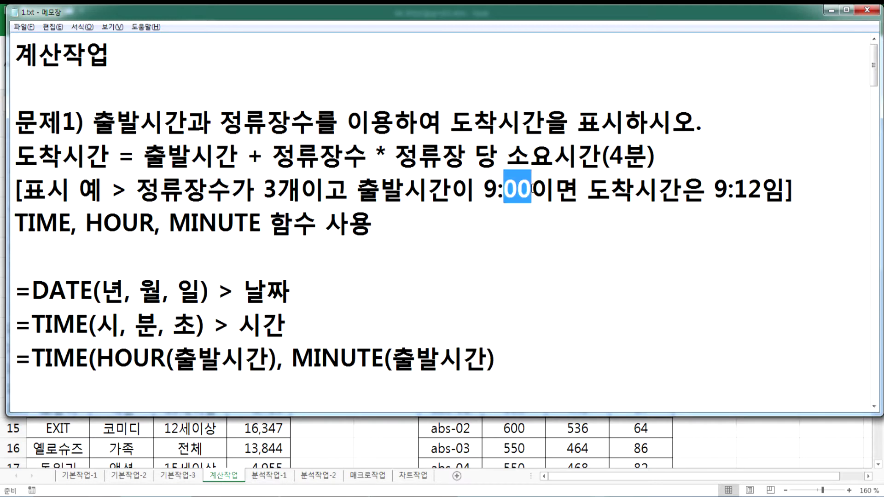
click(522, 358)
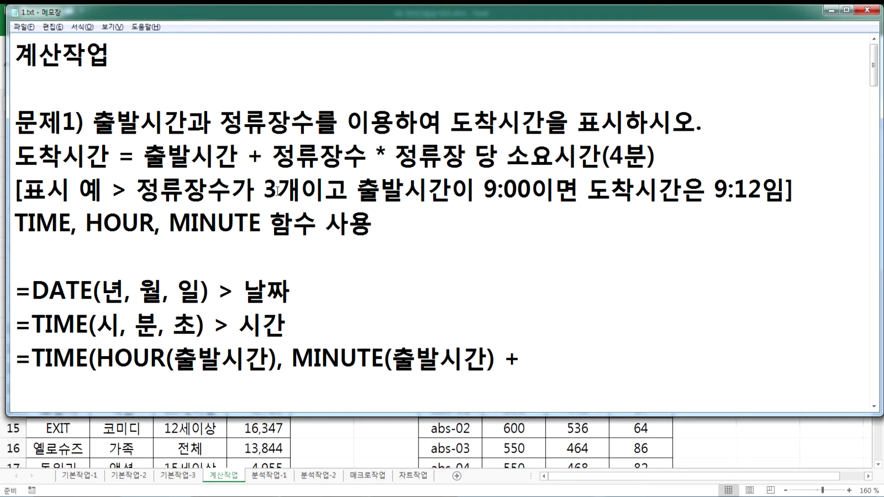
text(정류장수)
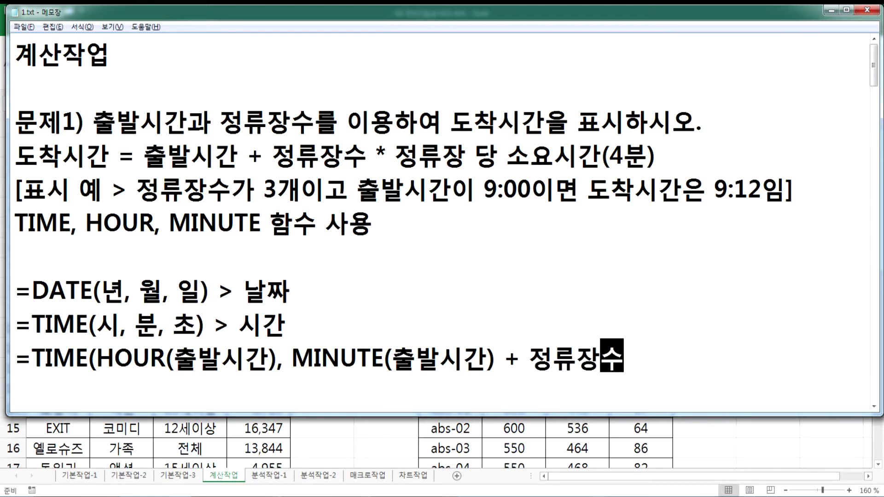
text( * )
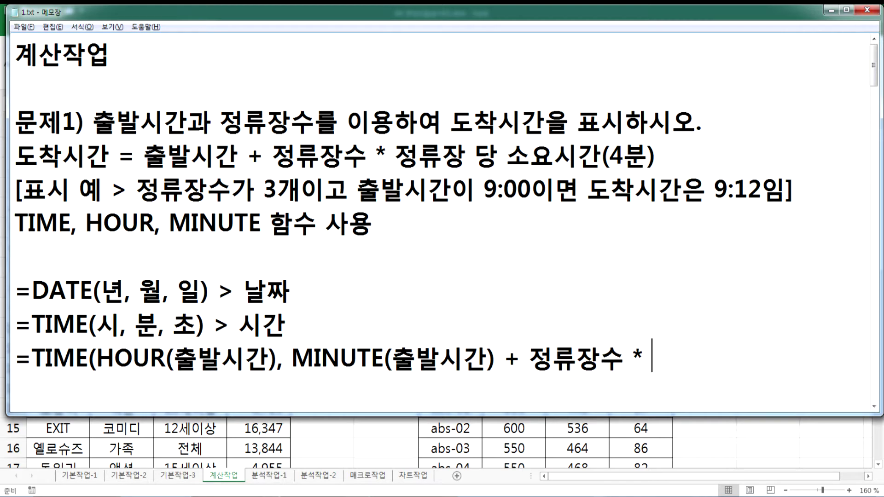
text(4)
drag(314, 355, 504, 355)
drag(666, 355, 487, 355)
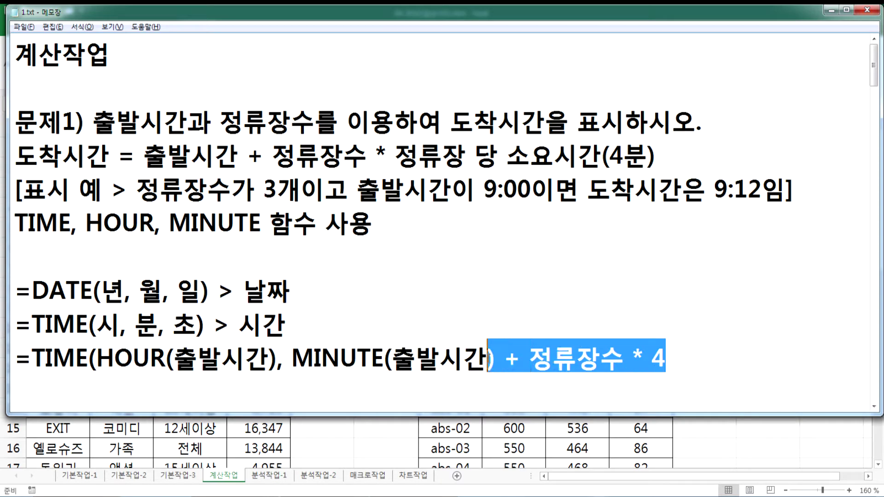
Complete the TIME formula in the notes with 0 as the seconds argument, close the parenthesis, and start a new line
click(711, 367)
text(,)
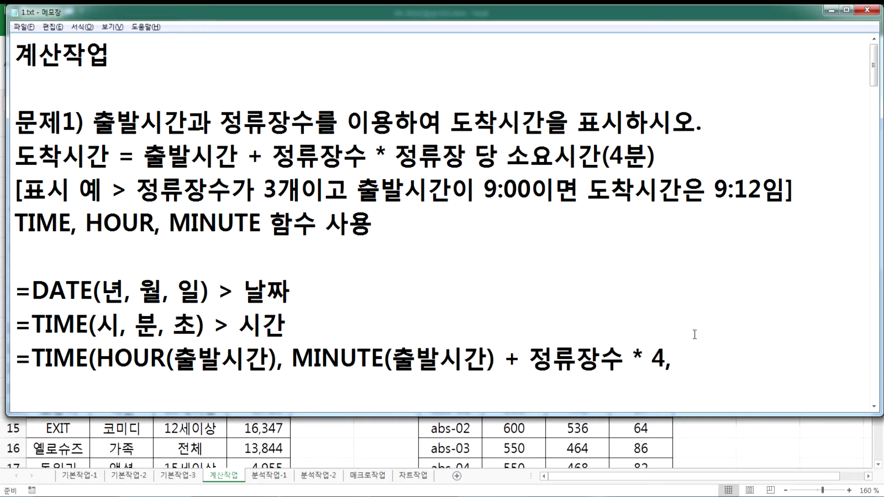
text( 0))
key(Return)
Switch to Excel and start the first 도착시간 formula in D3 with "=TIME("
key(alt+Tab)
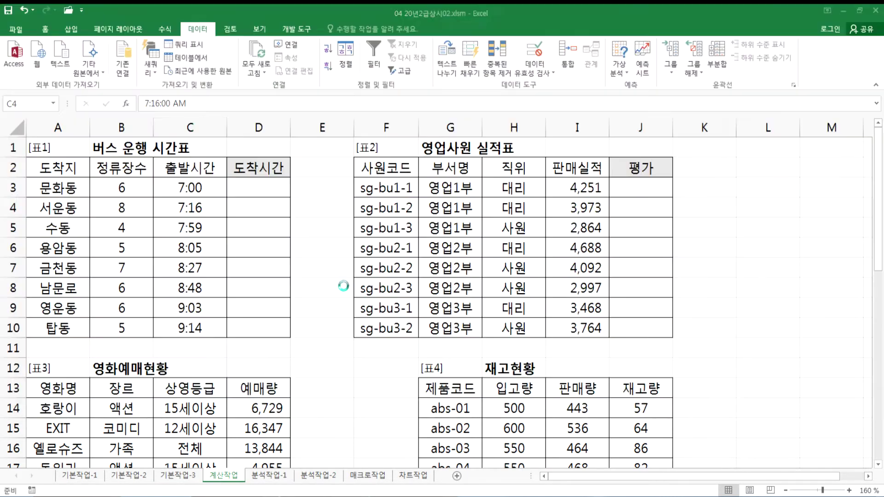
click(280, 189)
text(=)
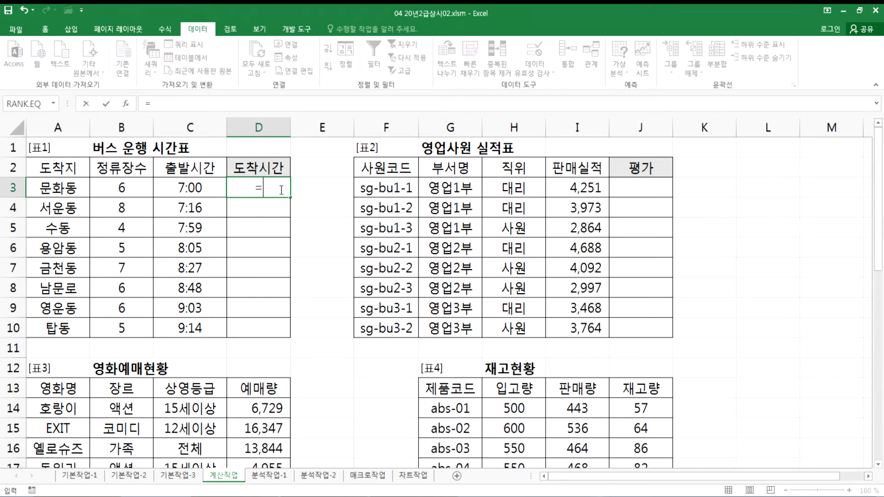
text(샤ㅡㄷ)
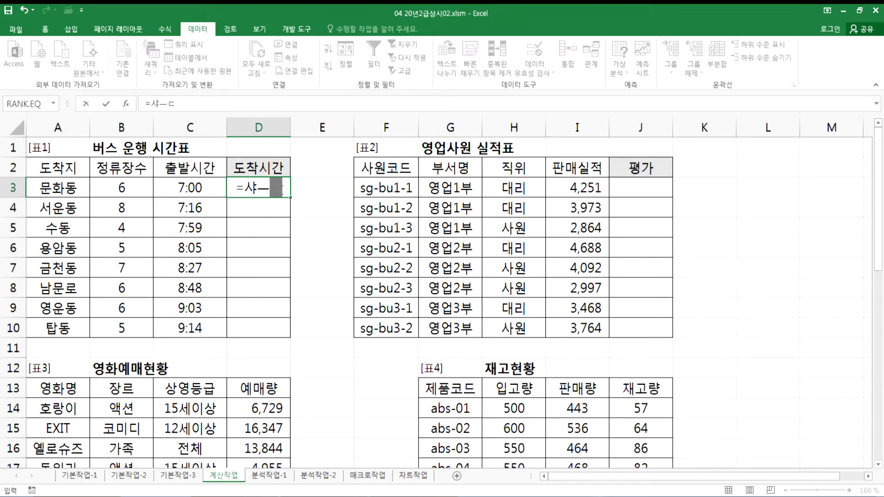
key(BackSpace)
key(BackSpace)
text(TIME)
key(Escape)
text(=TIME()
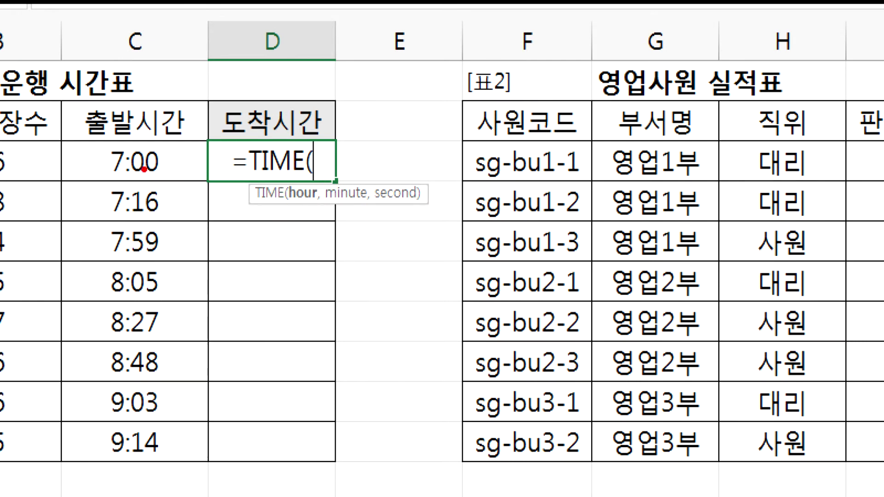
mouse_move(119, 173)
mouse_down()
mouse_move(96, 166)
mouse_move(113, 145)
mouse_move(121, 170)
mouse_up()
key(Escape)
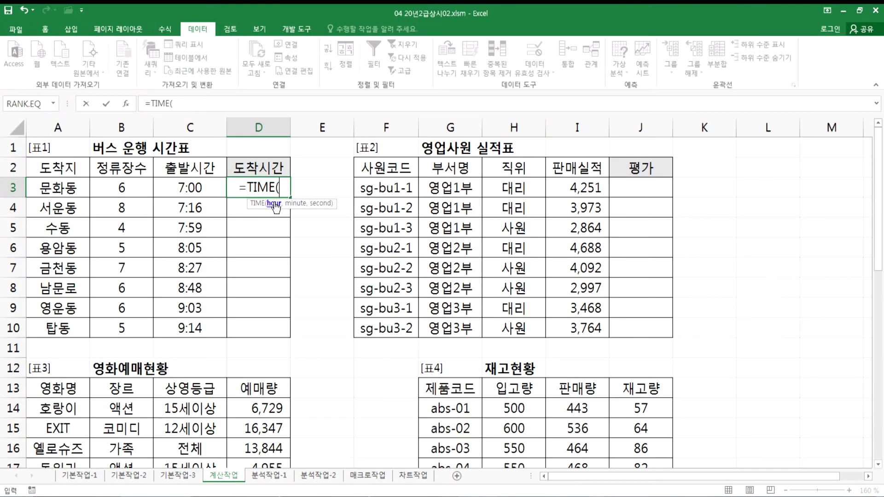
Enter HOUR(C3) as the hour argument of the TIME formula in D3
text(HOUR()
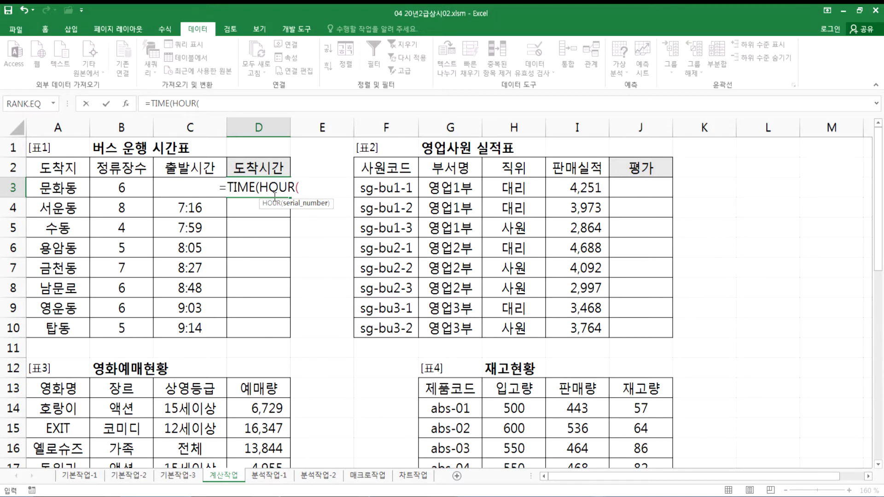
key(Left)
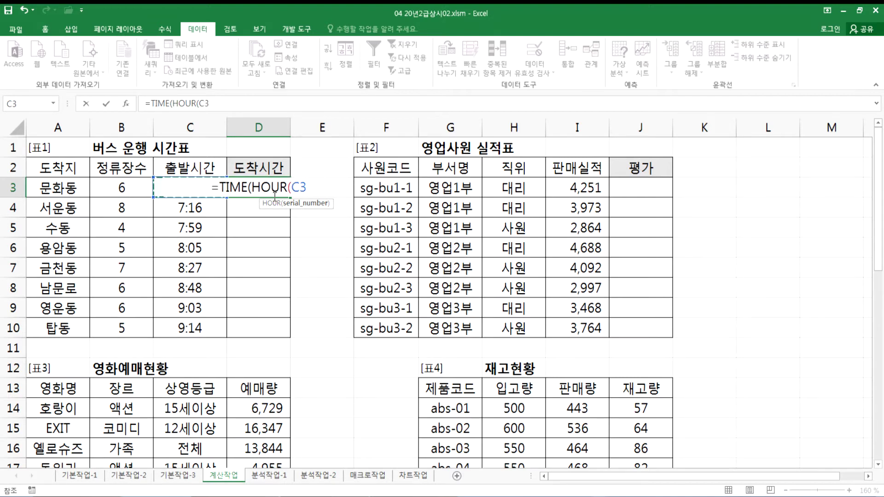
text())
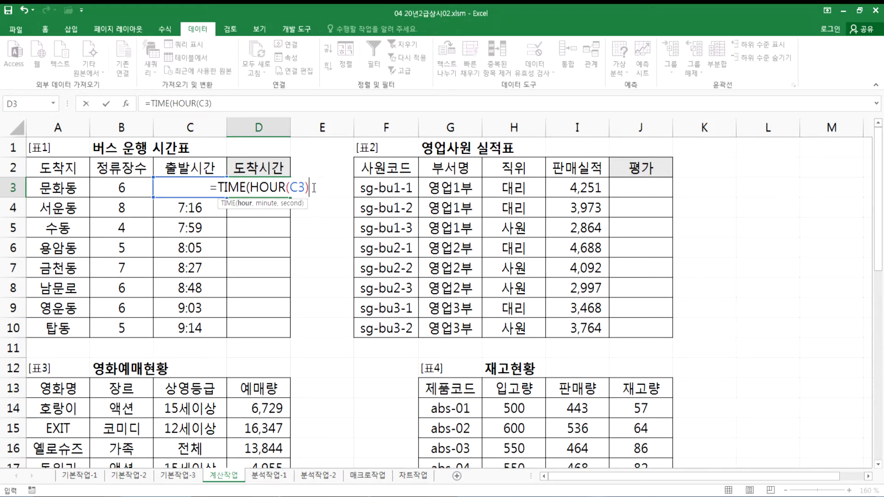
text(,)
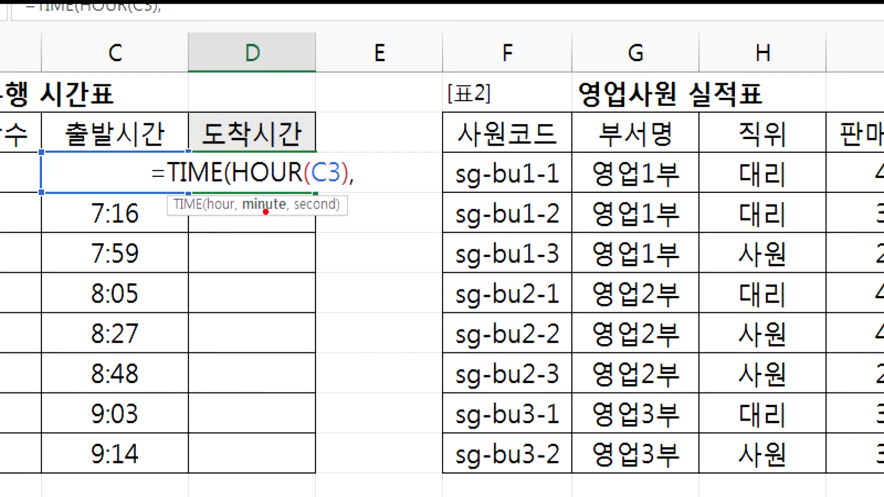
Enter MINUTE(C3) as the start of the minute argument in D3's TIME formula
drag(253, 221, 289, 222)
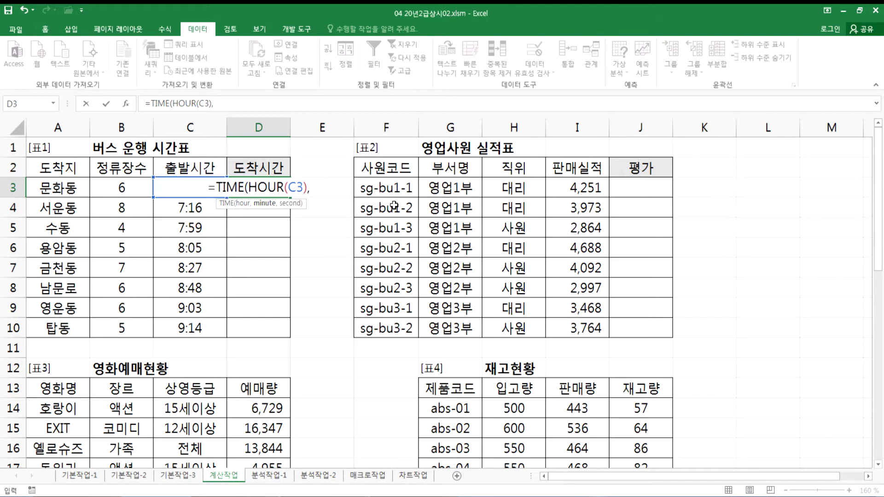
text(MINUTE)
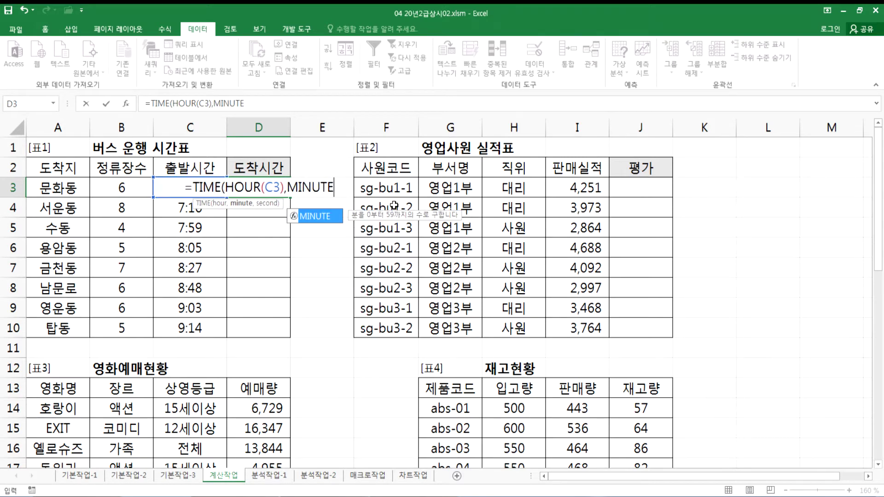
text(()
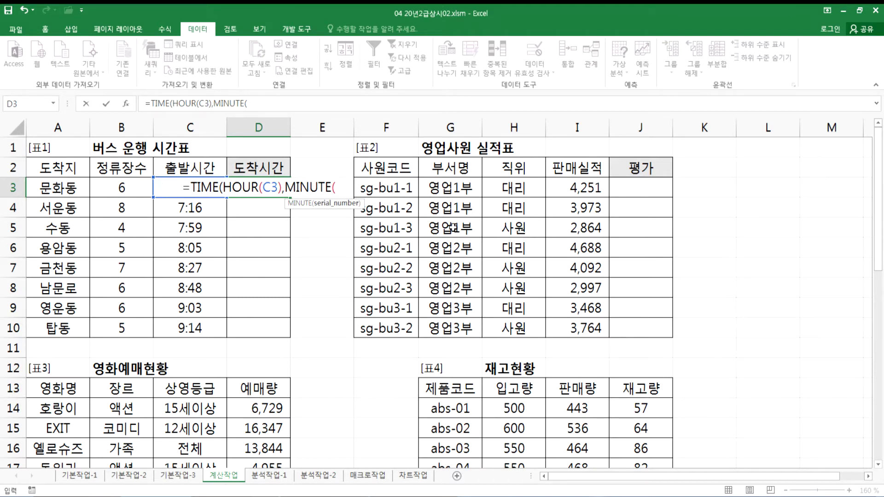
key(Left)
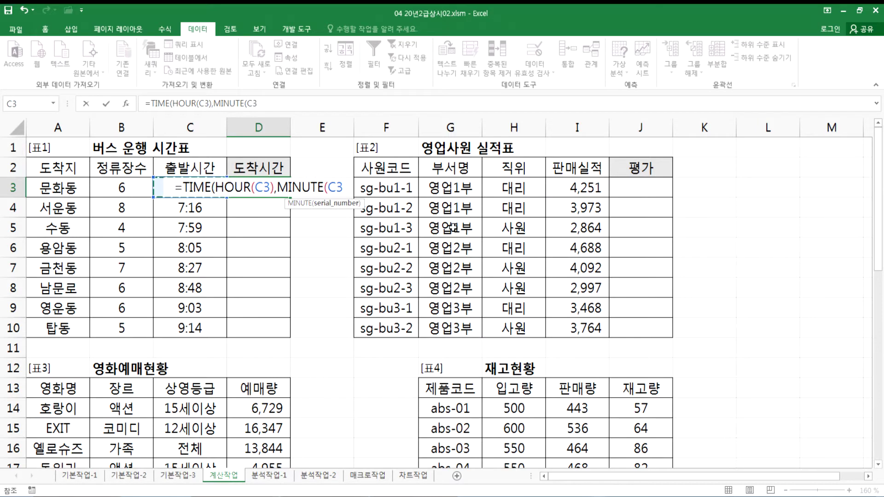
text())
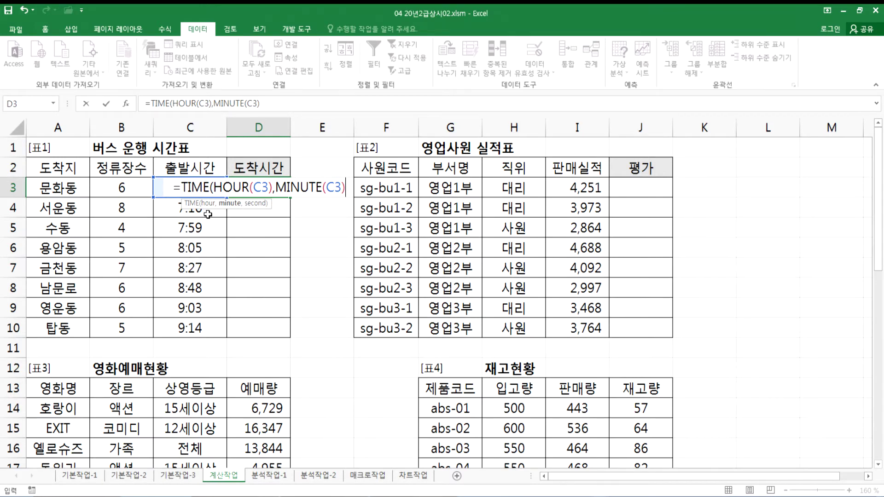
Add +B3*4 to the minute argument in D3, close the TIME function, and try to enter the formula
text(+)
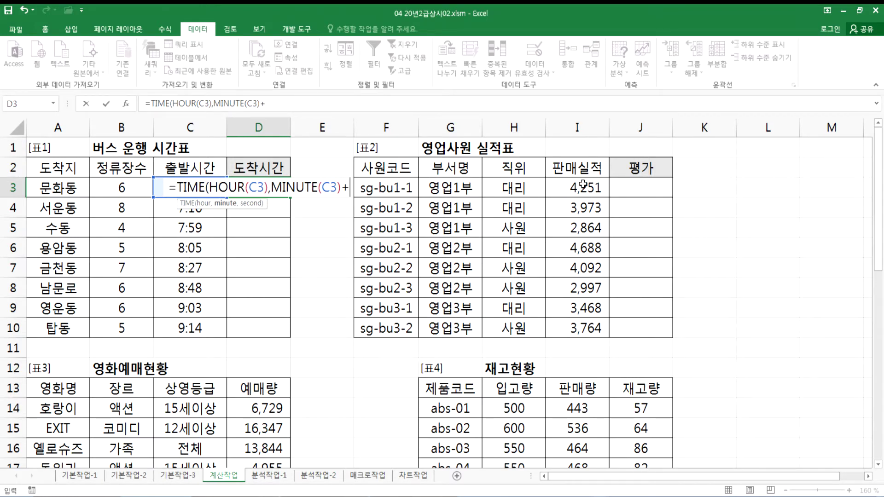
click(122, 187)
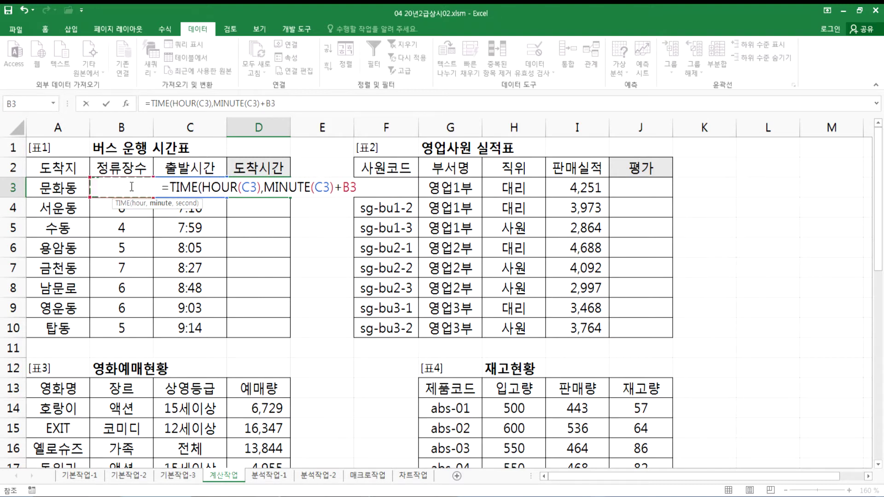
text(*4)
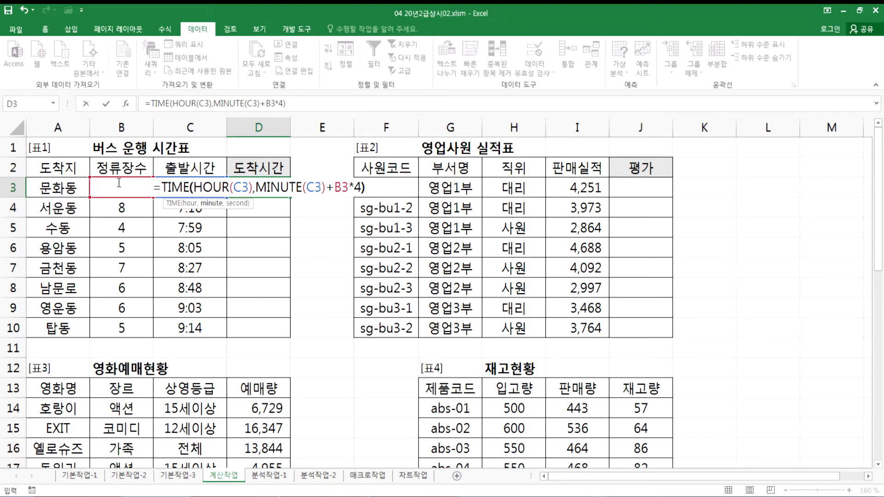
text())
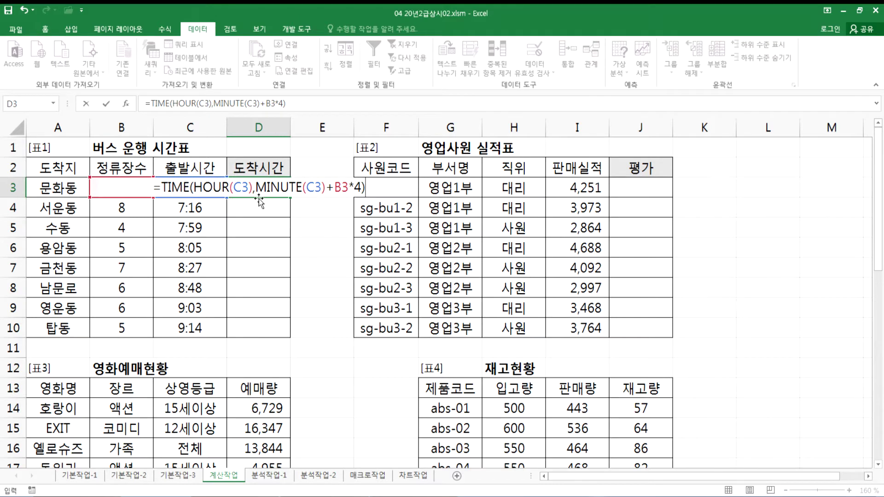
key(Return)
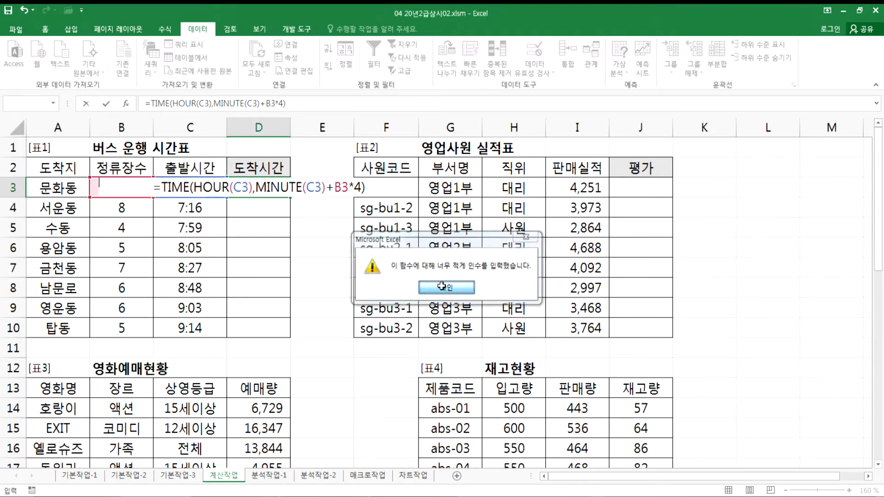
click(444, 290)
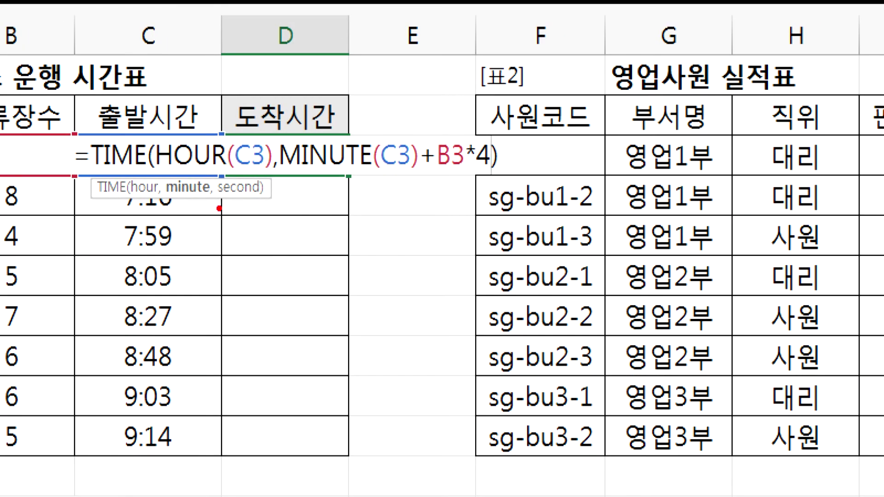
Add 0 as the seconds argument of D3's TIME formula, then copy the formula down through D10
drag(219, 208, 280, 199)
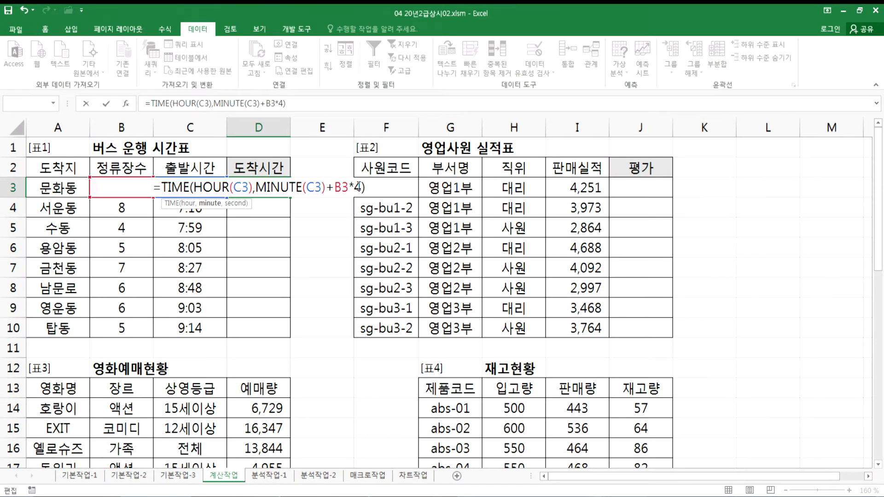
text(,)
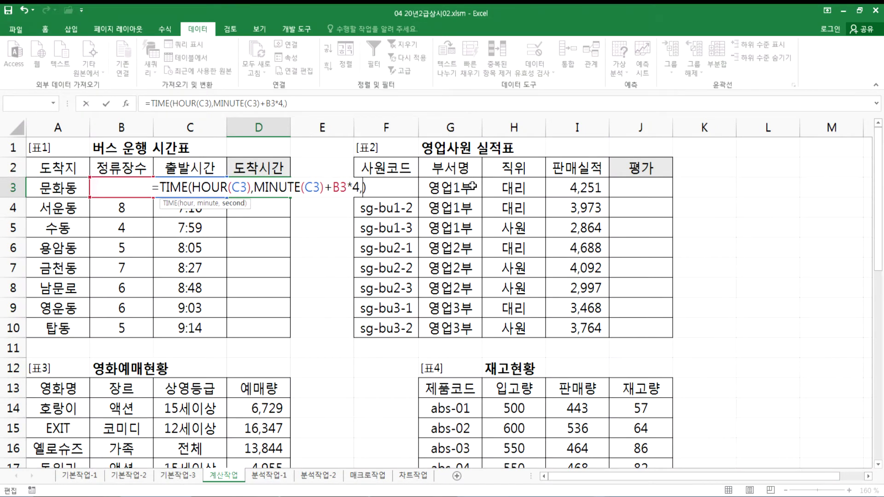
text(0)
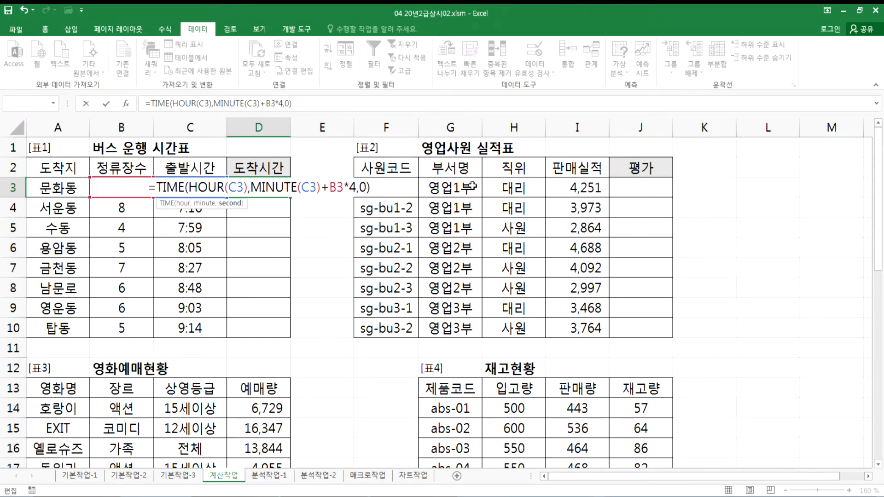
key(Return)
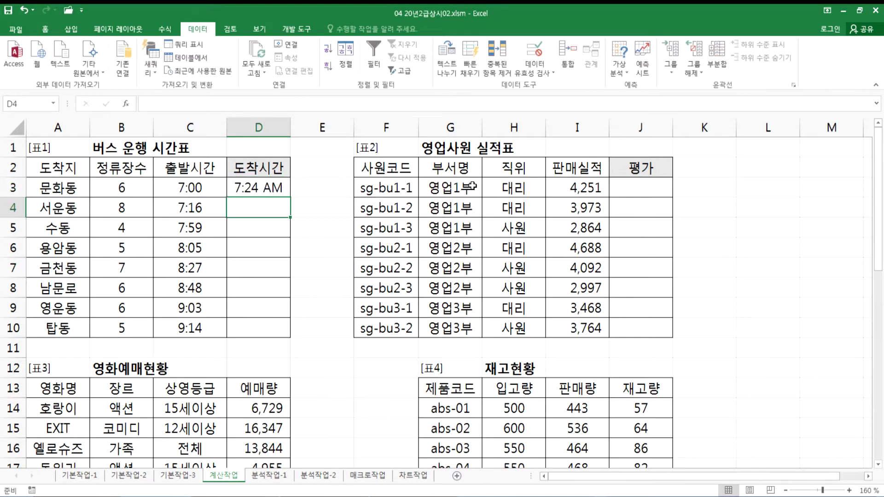
click(262, 185)
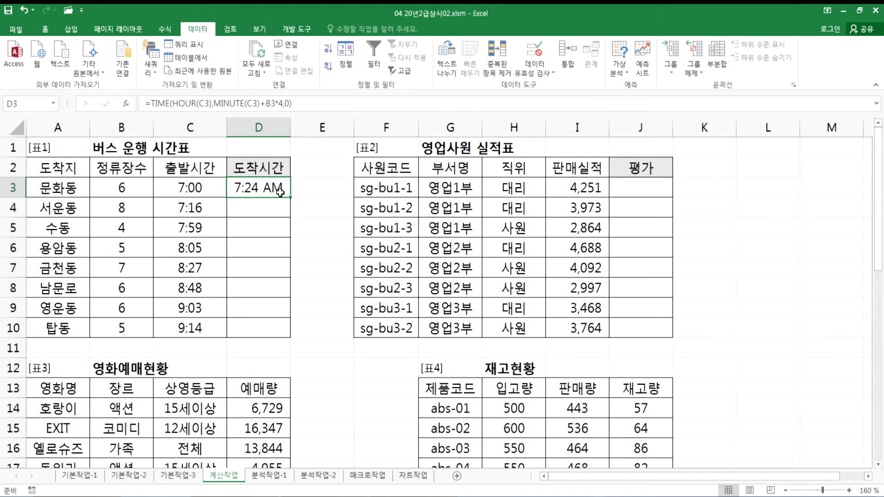
drag(290, 197, 291, 337)
Examine the formula in D5, tracing its HOUR(C5) and MINUTE(C5) arguments against the departure time in C5
click(197, 230)
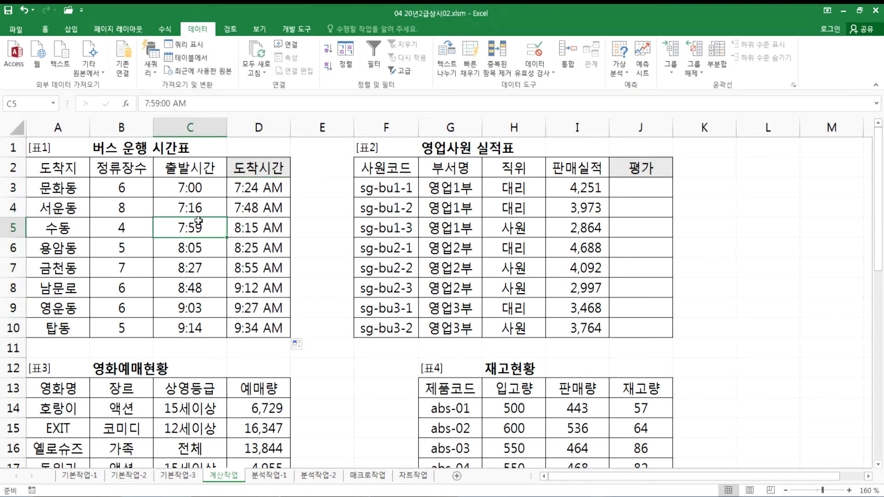
double_click(254, 232)
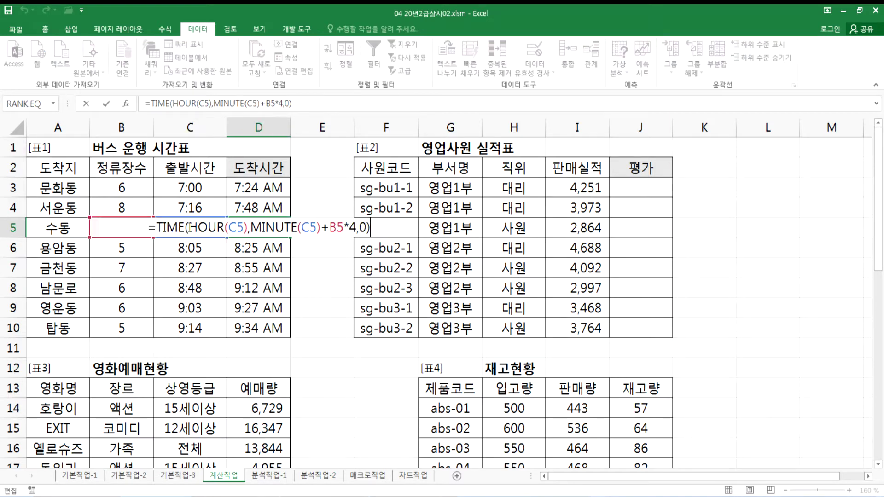
key(Escape)
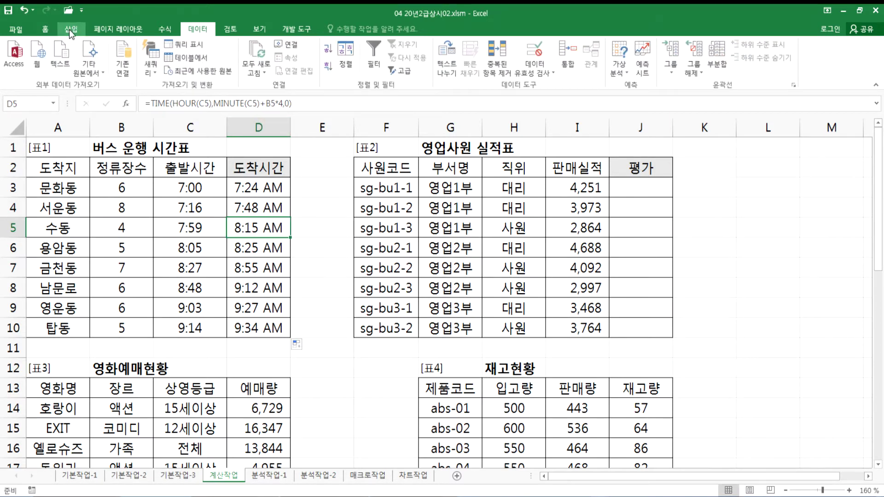
click(45, 29)
double_click(241, 229)
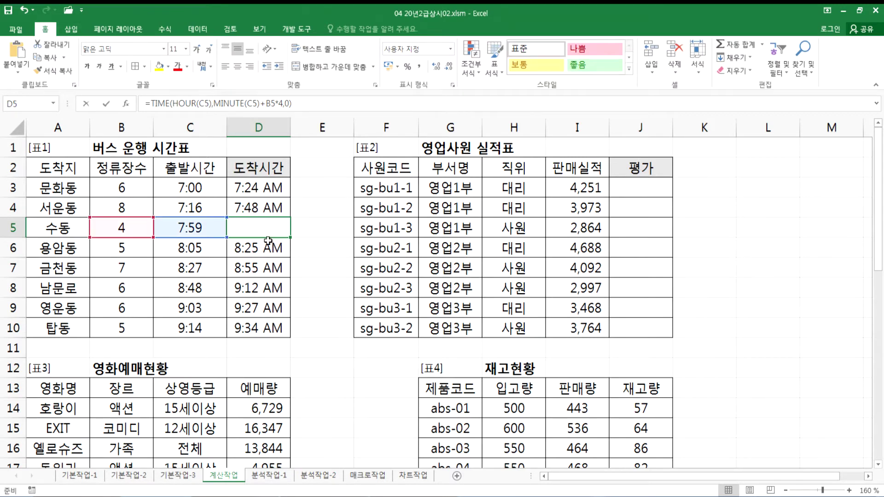
drag(271, 227, 318, 227)
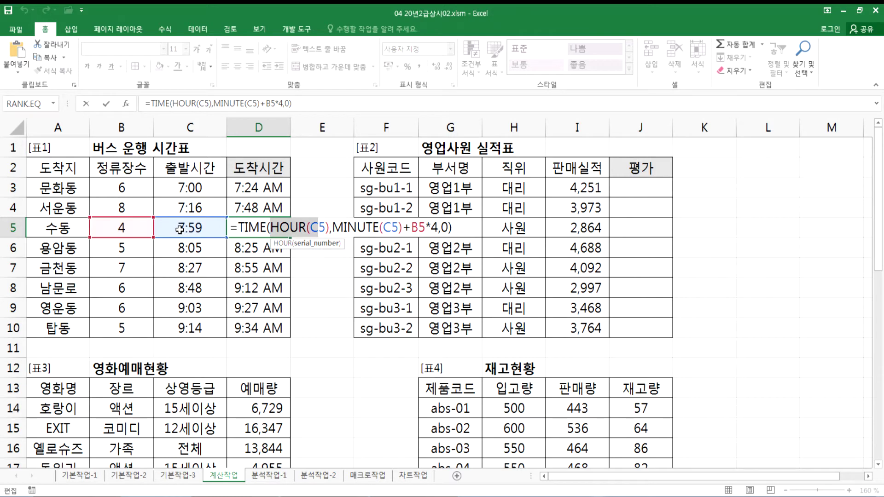
drag(326, 227, 278, 228)
drag(396, 226, 398, 226)
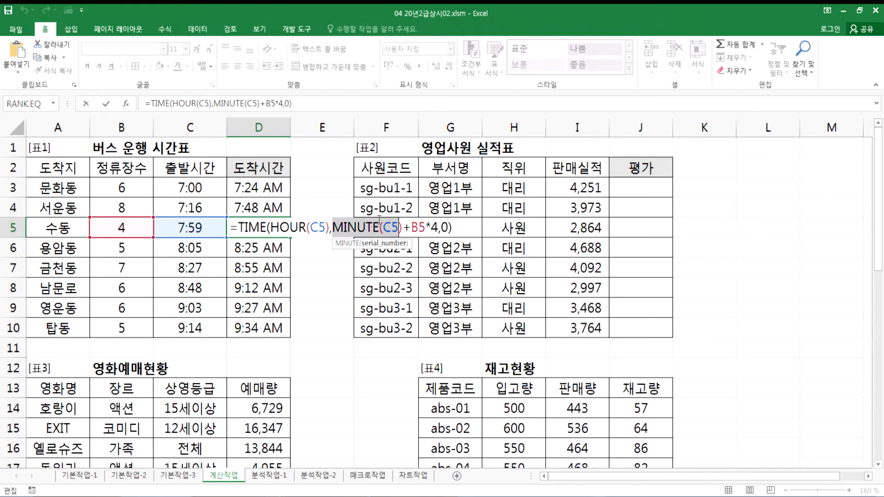
Close D5's formula and center the cell's content horizontally
key(Return)
key(Up)
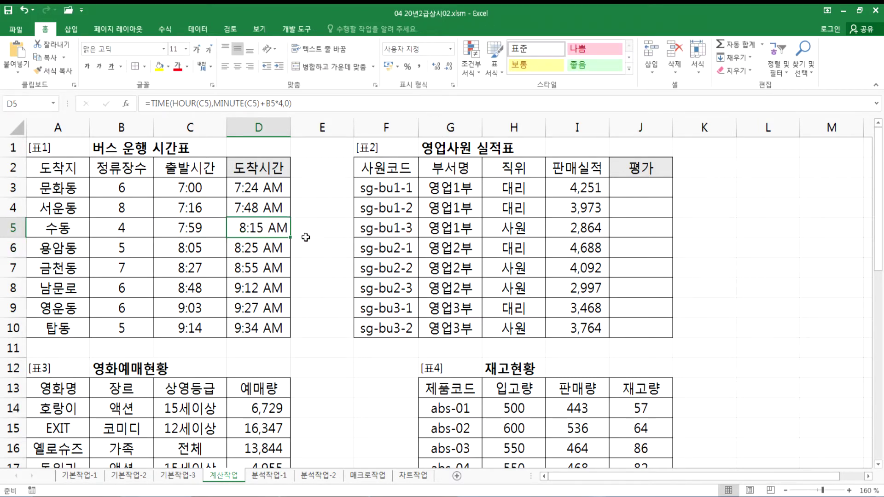
click(237, 66)
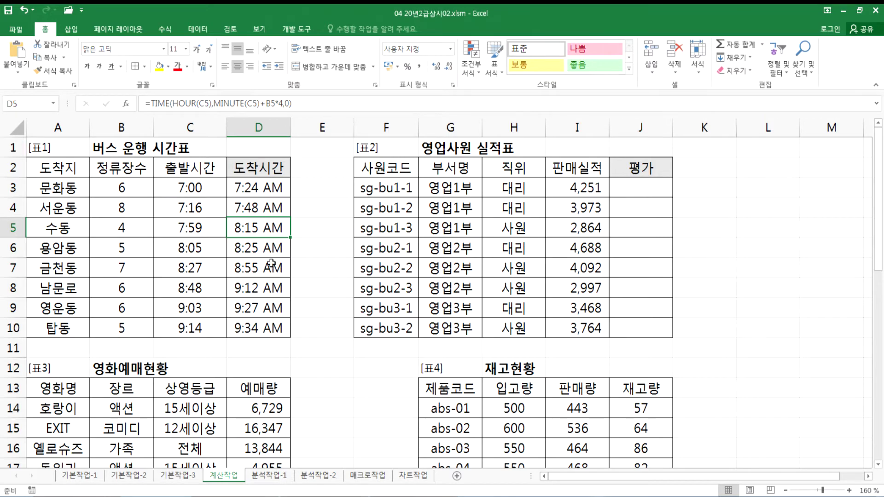
Copy the whole formula from D3 and paste it into the 1.txt notes in Notepad below the 문제1 formula outline
click(261, 190)
drag(295, 103, 121, 108)
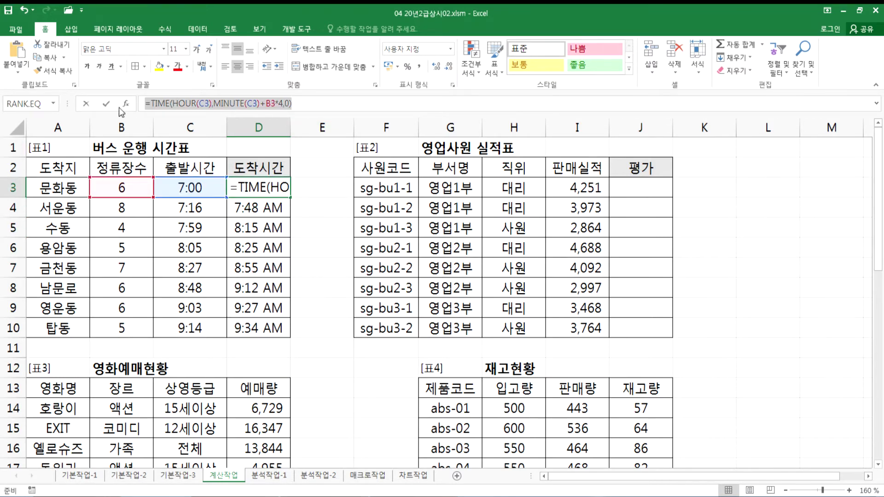
key(alt+Tab)
key(ctrl+v)
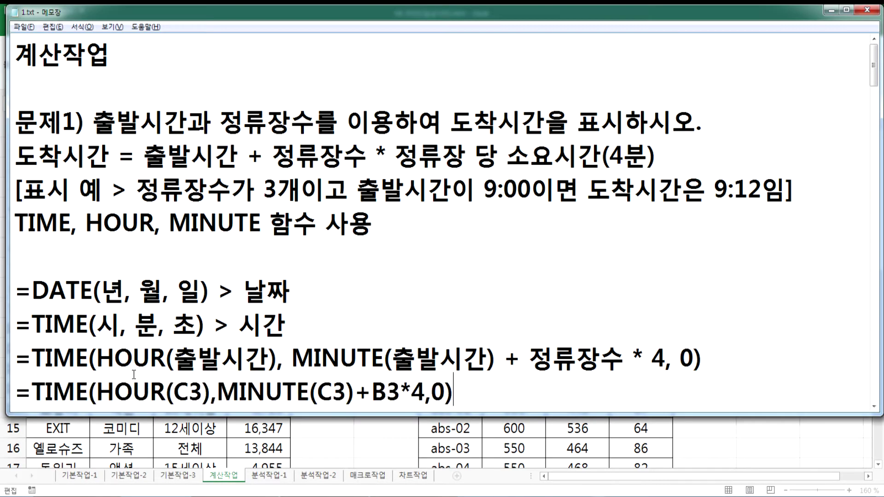
Space out the pasted formula in the notes to read =TIME(HOUR(C3), MINUTE(C3) + B3 * 4, 0)
scroll(201, 300, down, 1)
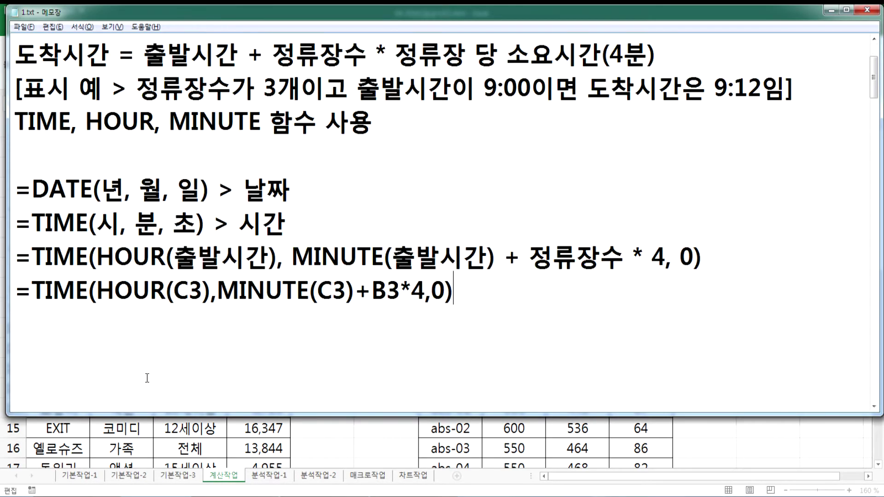
click(364, 290)
click(387, 290)
click(450, 295)
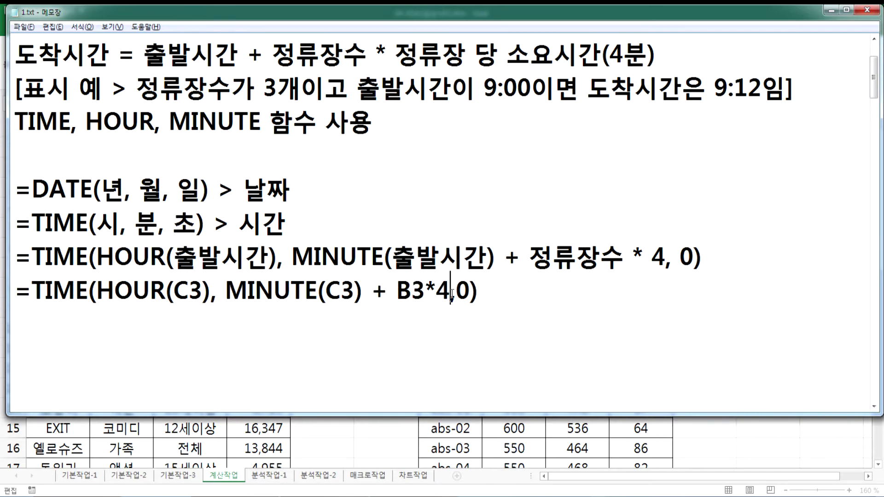
key(BackSpace)
click(459, 290)
click(434, 290)
click(444, 290)
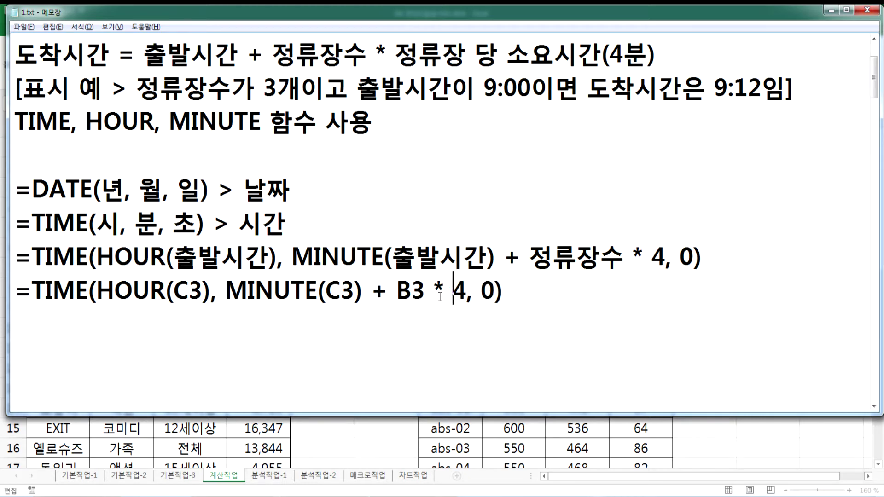
Check the spaces around the plus sign in the noted formula, and view the 도착시간 column in Excel
click(368, 290)
double_click(368, 290)
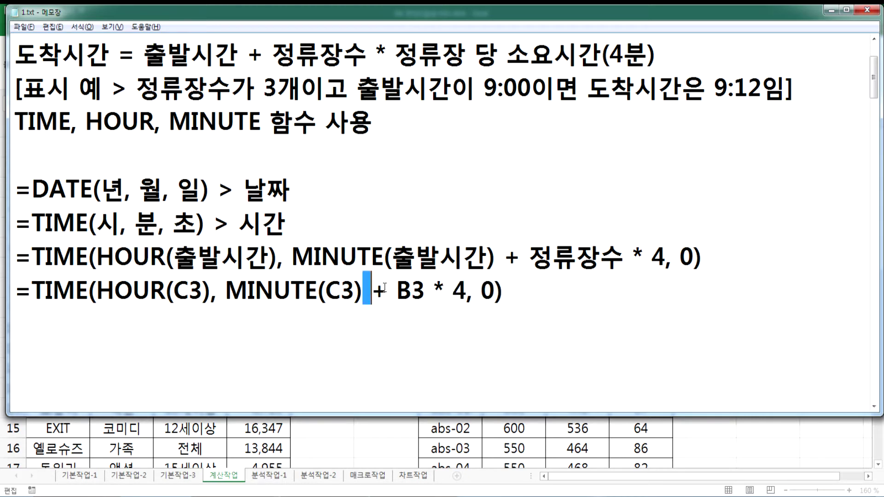
double_click(392, 290)
click(506, 335)
key(alt+Tab)
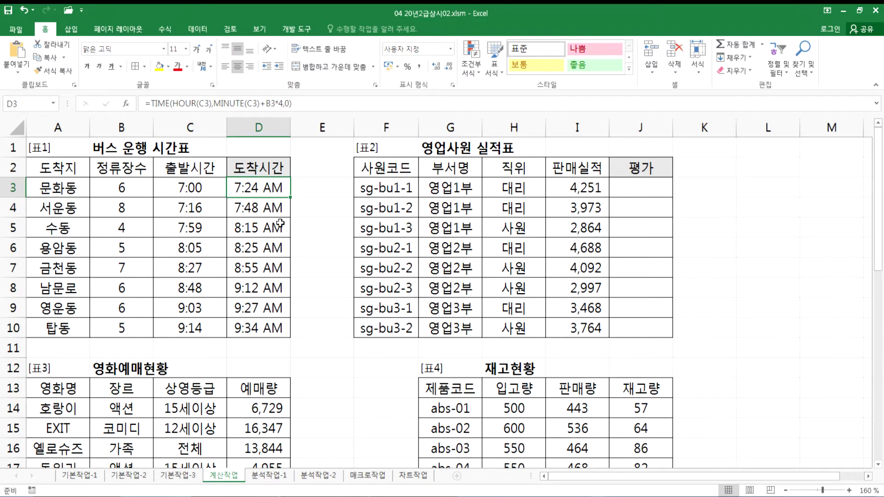
key(alt+Tab)
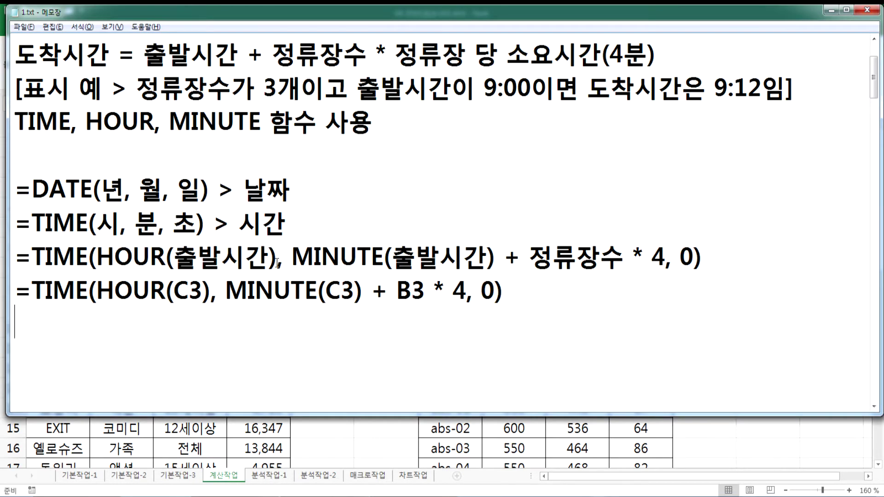
Delete the extra blank lines above 문제2 in the notes, leaving two
scroll(277, 263, down, 1)
text(문제2) 판매실적을 기준으로 순위를 구하여 1~3위는 "우수", 4~6위는 "보통", 나 머지는 "노력"으로 평가에 표시하시오. IF, RANK.EQ 함수를 사용)
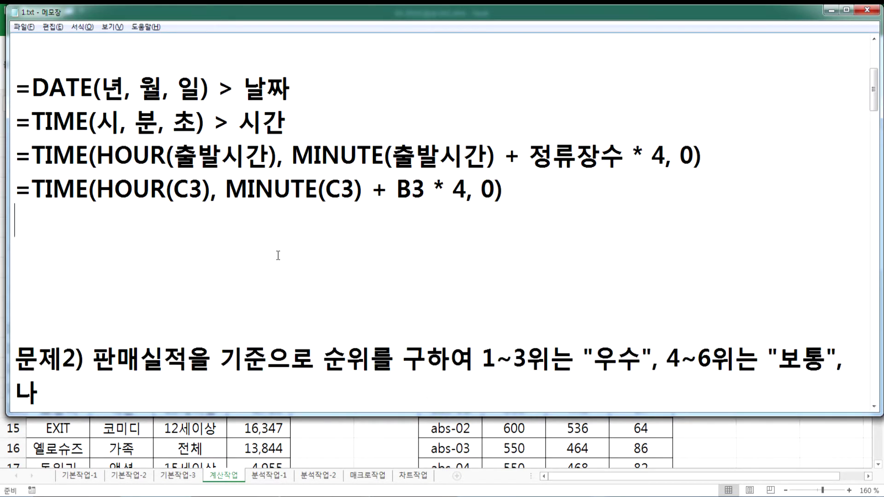
key(Down)
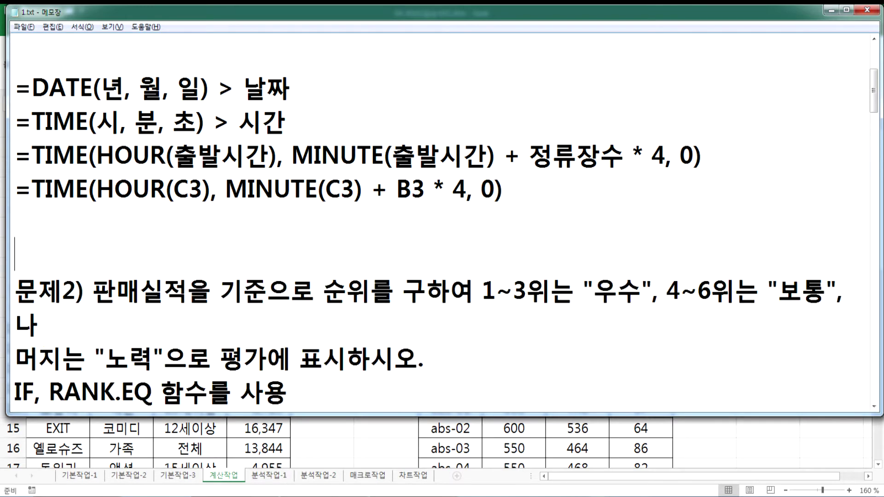
scroll(325, 256, down, 2)
Rejoin the split word 나머지는 in the 문제2 text and make room for a formula below the function requirement line
click(144, 240)
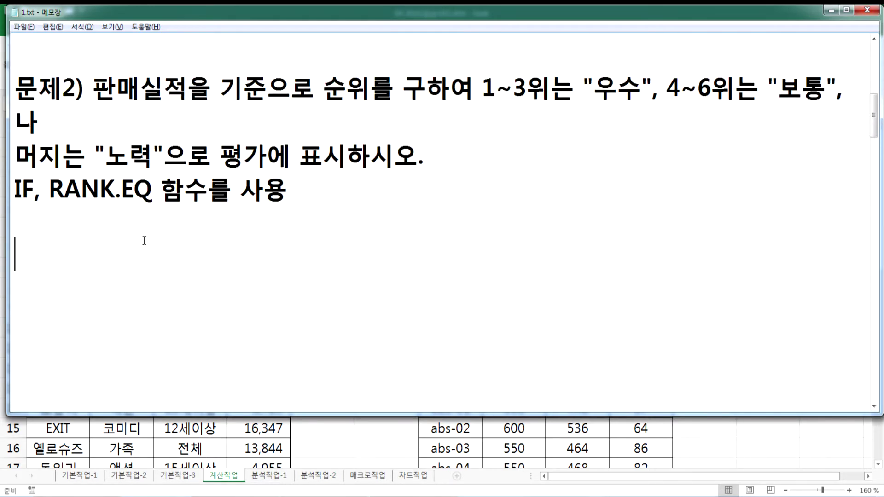
click(873, 407)
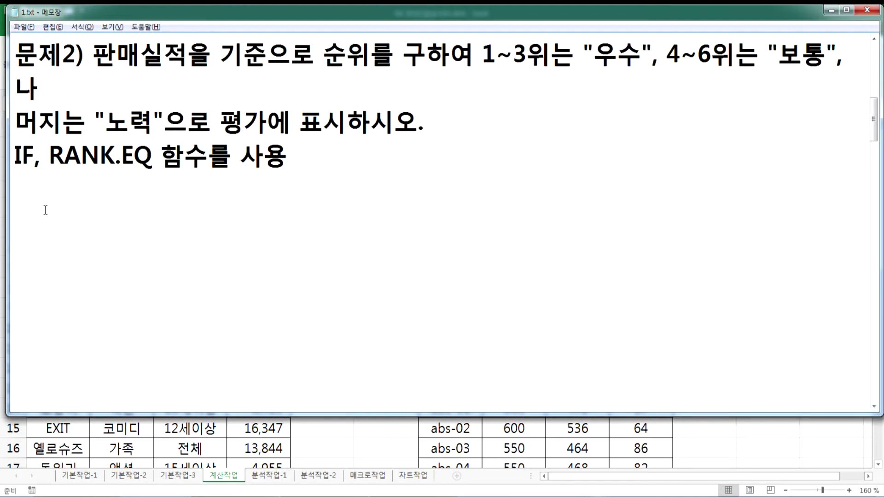
click(65, 94)
key(Delete)
click(34, 181)
key(Return)
Switch to Excel and examine table 2's 판매실적 values in I3:I10 and the 평가 cell J3 against the 문제2 text
key(alt+Tab)
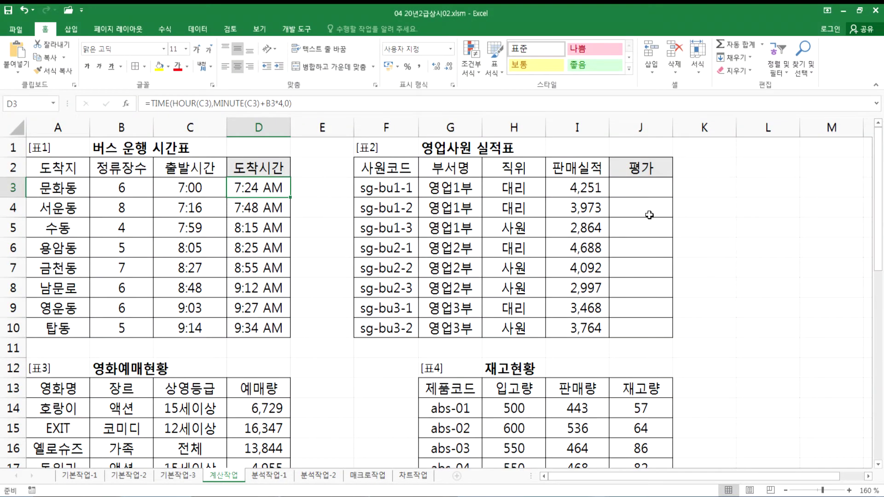
click(642, 190)
scroll(769, 468, right, 1)
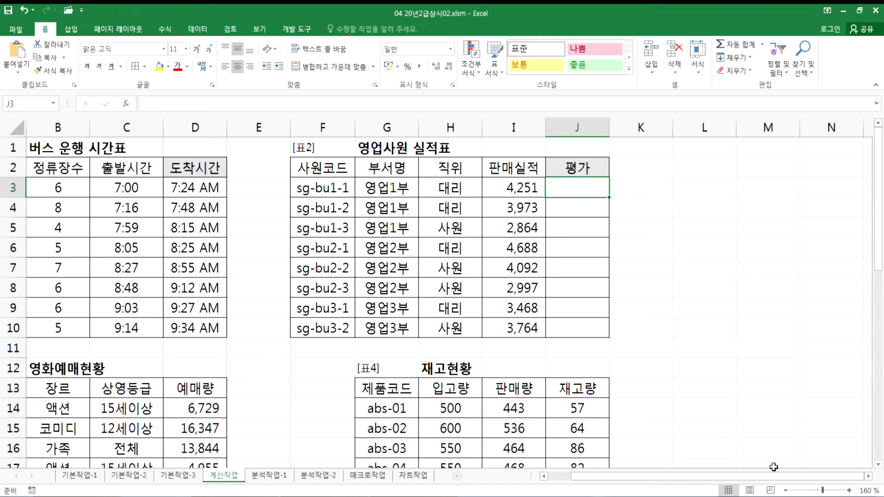
click(868, 477)
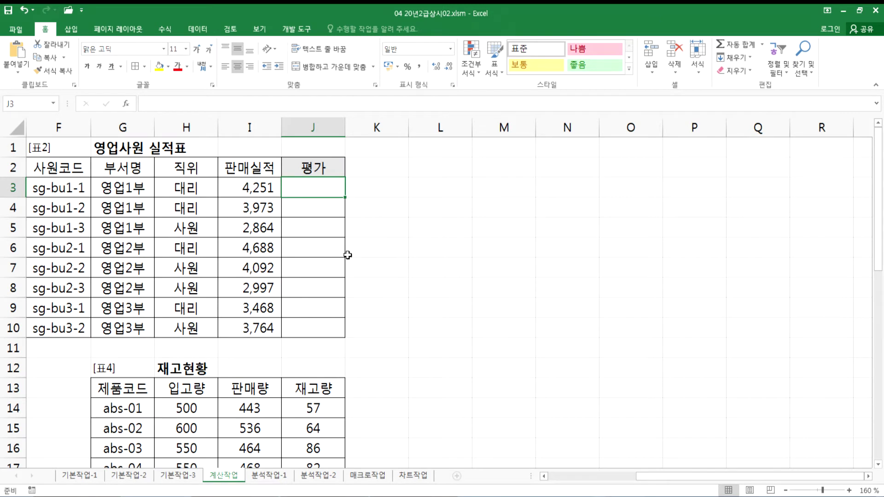
key(alt+Tab)
key(alt+Tab)
drag(249, 184, 243, 330)
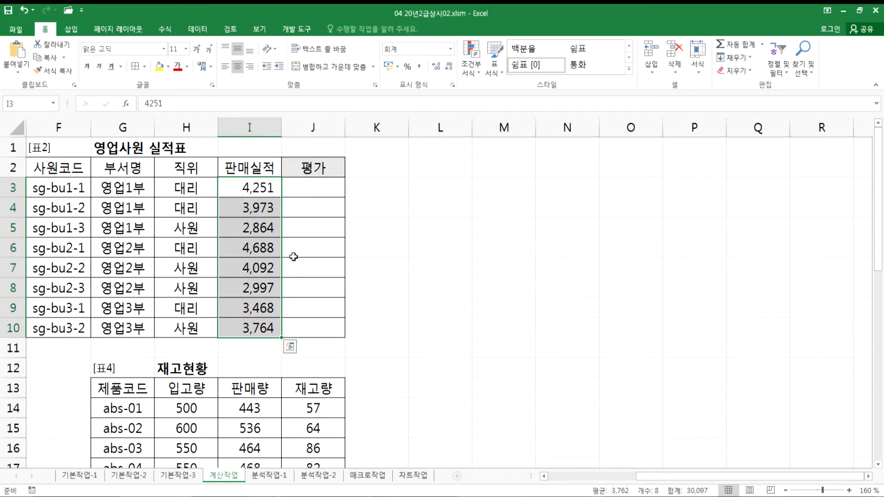
click(312, 190)
Switch to the Notepad notes and start a formula outline below 문제2 with =CHOOSE(RANK
key(alt+Tab)
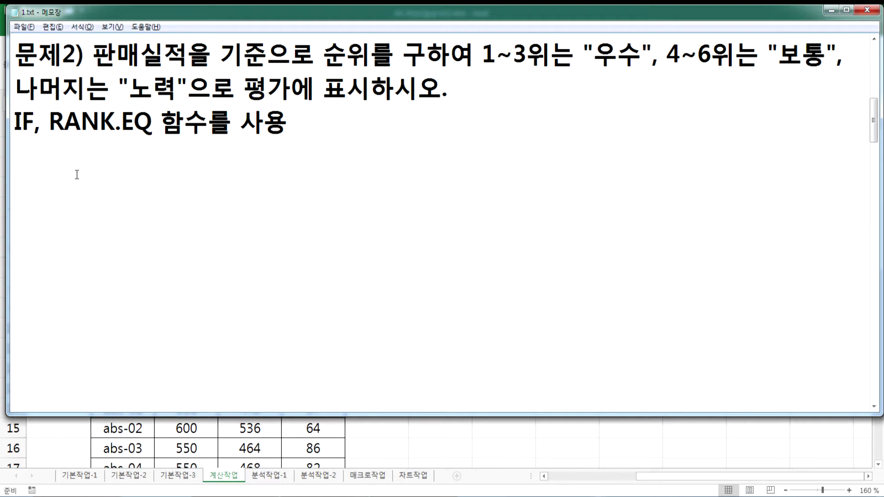
text(=CHOOSE()
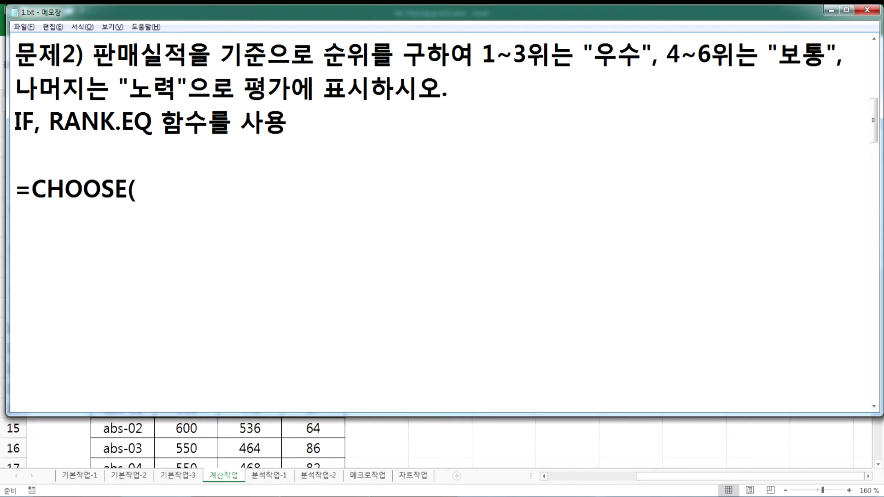
text(RANK,.)
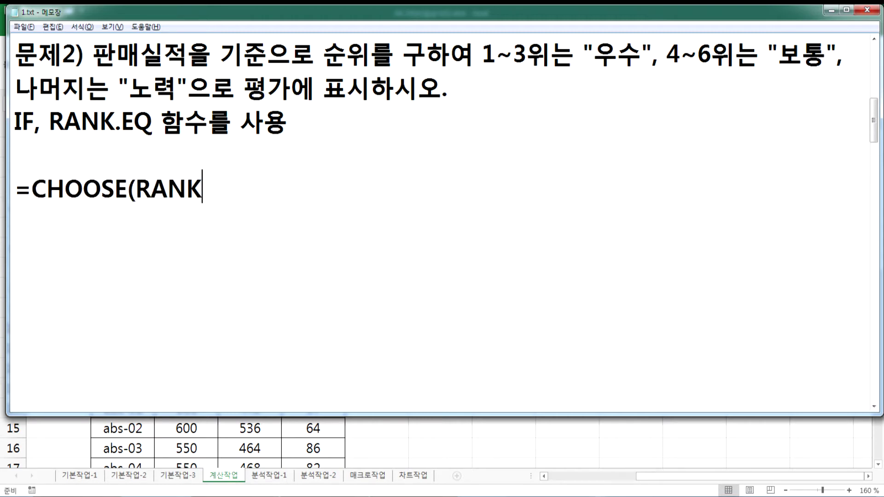
Extend the CHOOSE formula with RANK.EQ( ) as its index and "우수" as each of the first three values
key(BackSpace)
key(BackSpace)
text(.EQ)
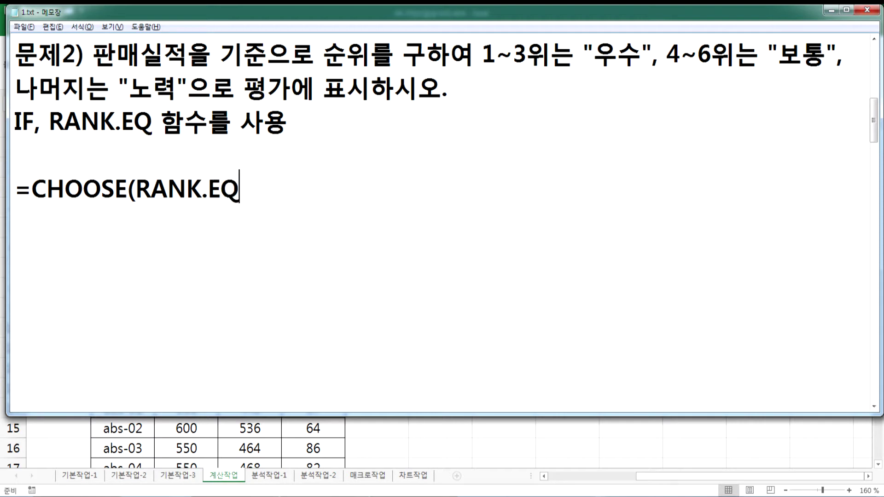
text(( ), "우수", )
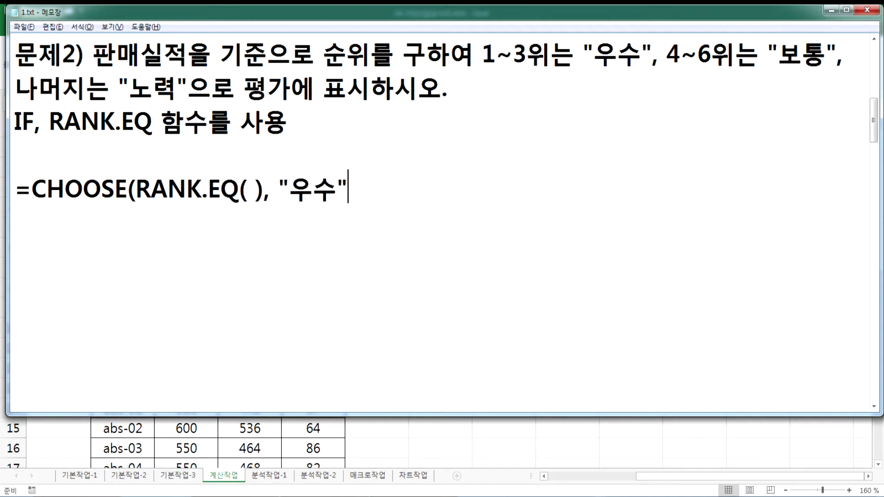
text("우수"ㅡ)
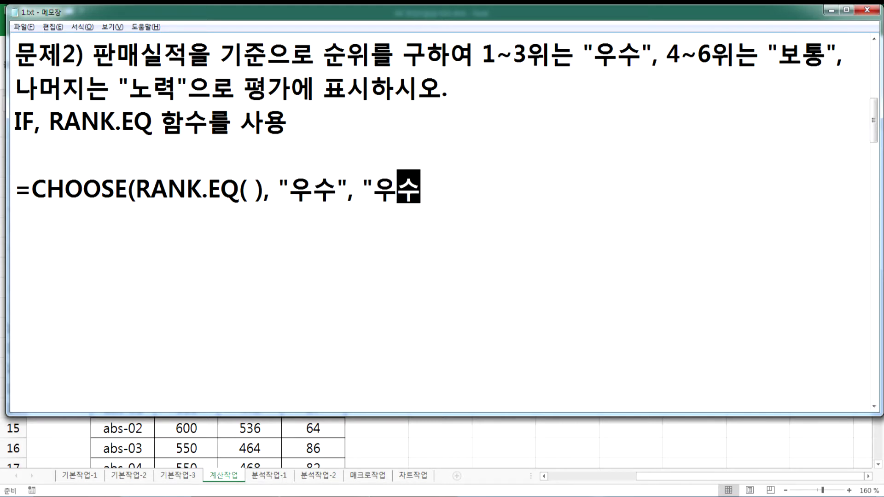
key(BackSpace)
key(BackSpace)
text(, "우수")
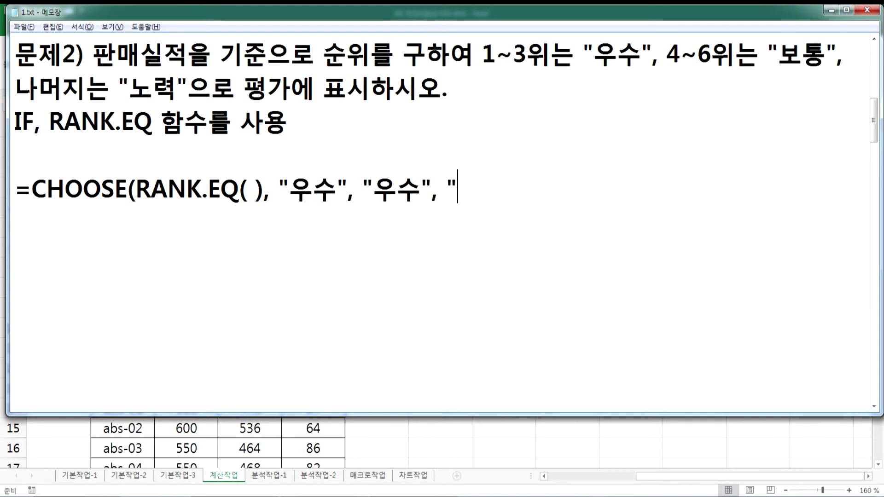
text(,ㅡ)
key(BackSpace)
key(BackSpace)
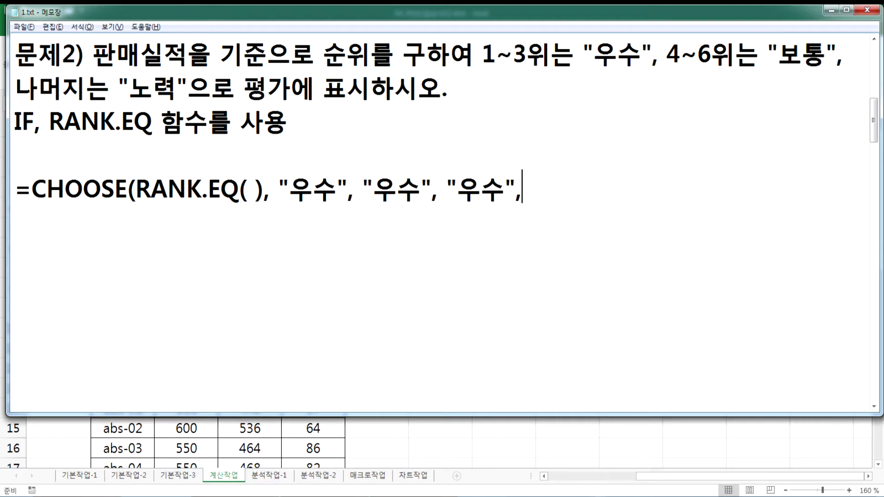
Add "보통" as the fourth, fifth and sixth values of the CHOOSE formula
key(Return)
key(BackSpace)
text("보통)
key(Return)
key(BackSpace)
text("ㅡ)
key(BackSpace)
key(BackSpace)
text(, "보통)
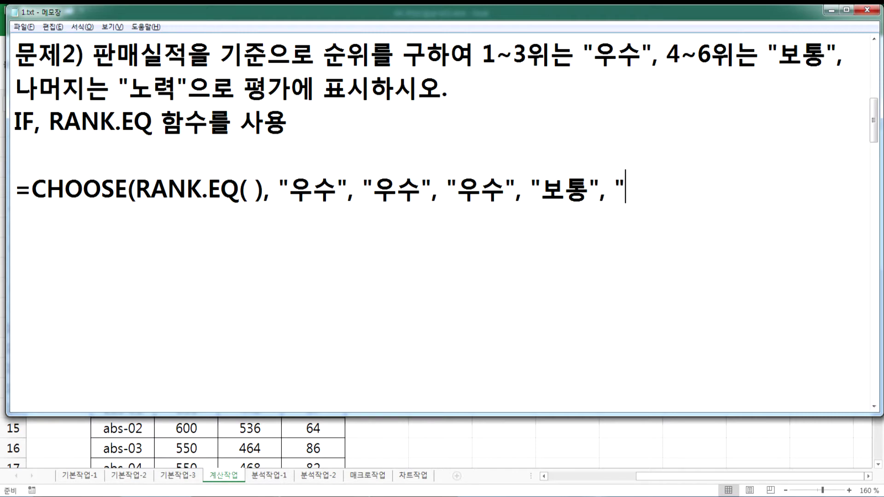
key(Return)
key(BackSpace)
text(", "보)
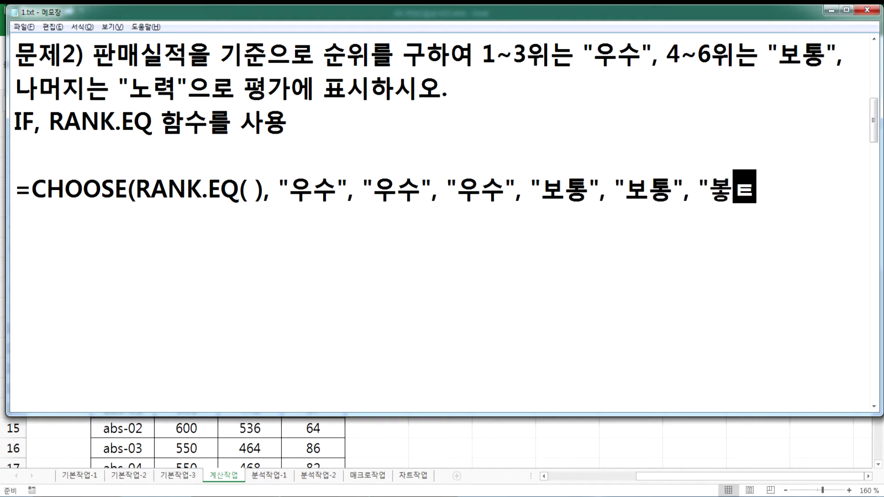
text(통",)
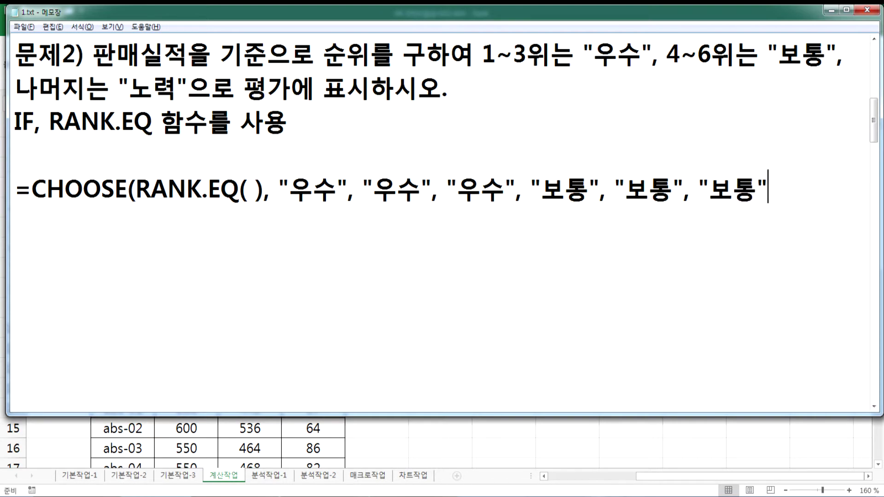
Switch to Excel and review the 판매실적 values in I3:I10 and the first 평가 cell, J3
key(alt+Tab)
drag(247, 188, 243, 327)
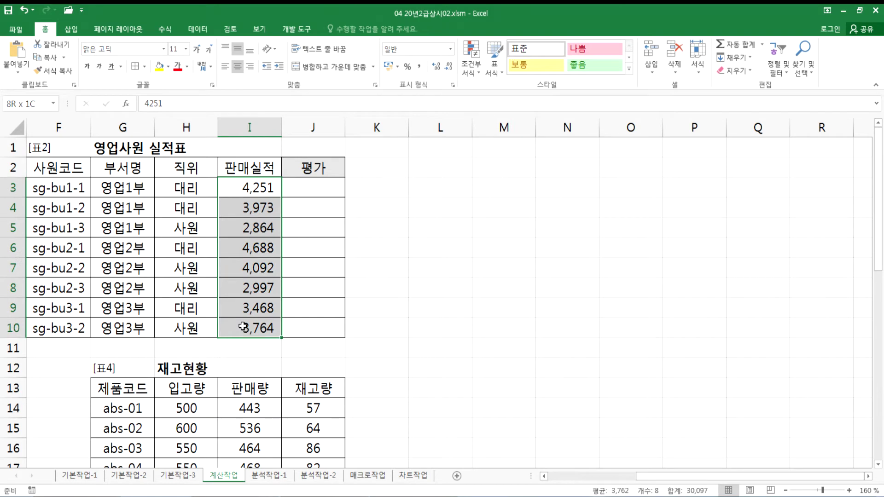
click(334, 190)
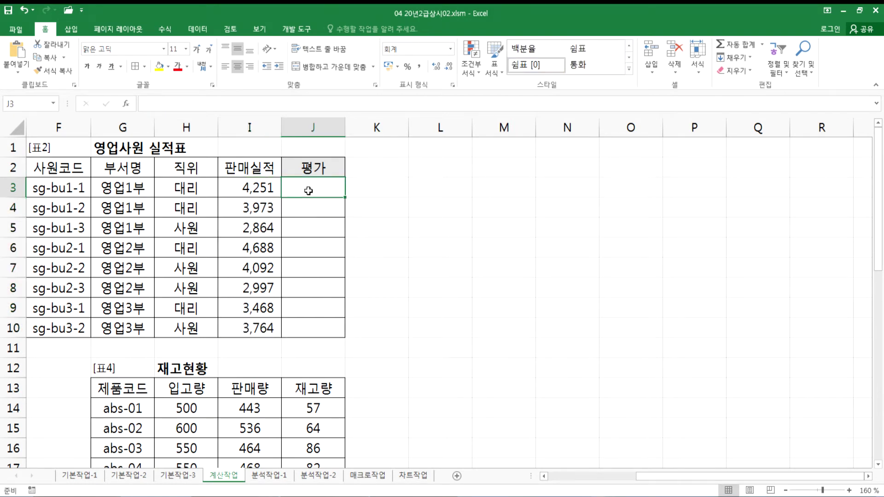
Back in Notepad, add "노력" as the seventh and eighth CHOOSE values, close the formula and start a new line
key(alt+Tab)
click(787, 203)
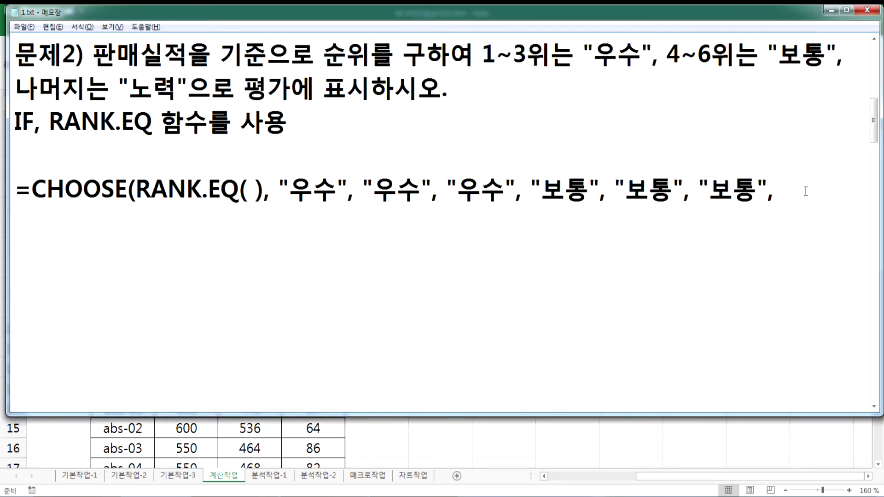
text("노)
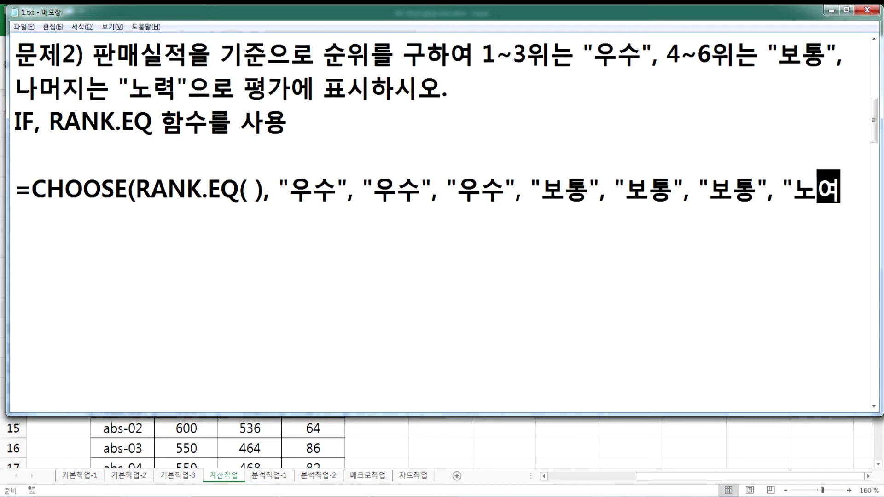
text(력", ")
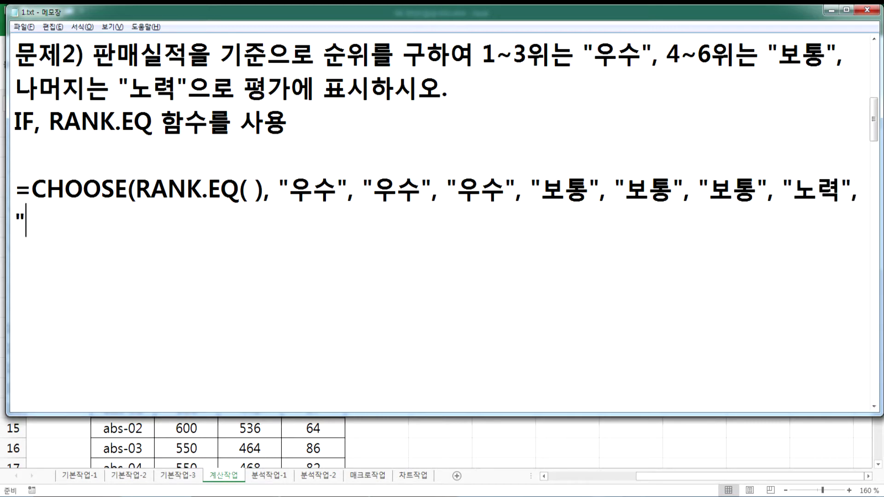
text(노력"))
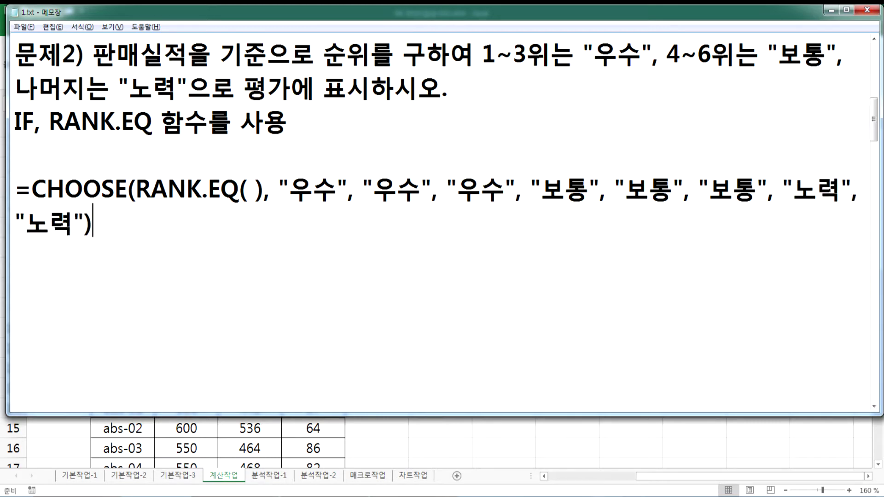
key(Return)
Duplicate the whole CHOOSE formula onto the line directly below it
key(alt+Tab)
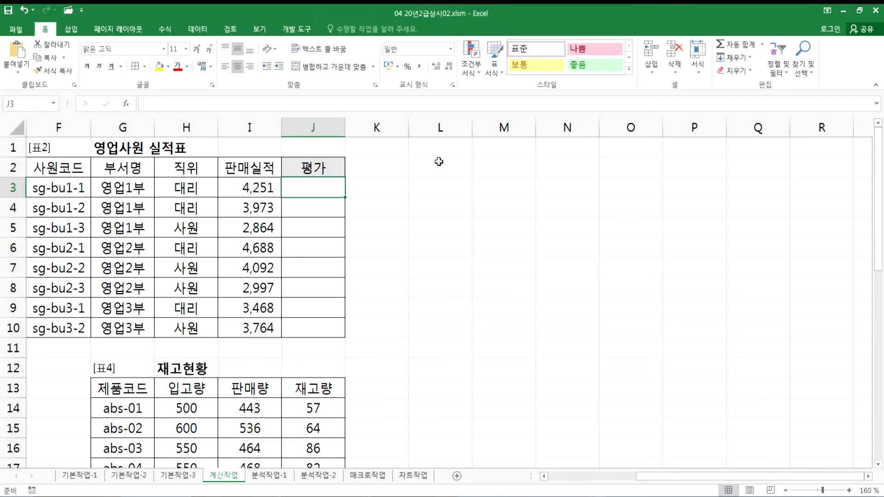
key(alt+Tab)
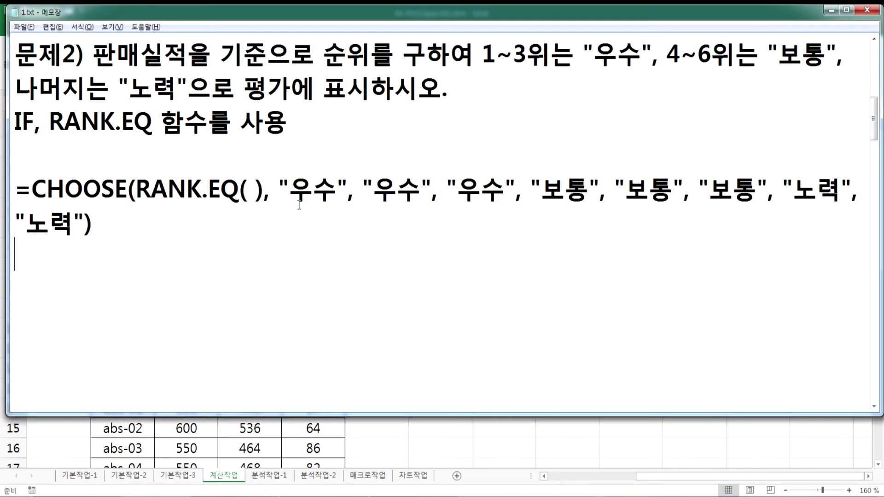
drag(15, 187, 22, 250)
key(ctrl+c)
click(29, 261)
key(ctrl+v)
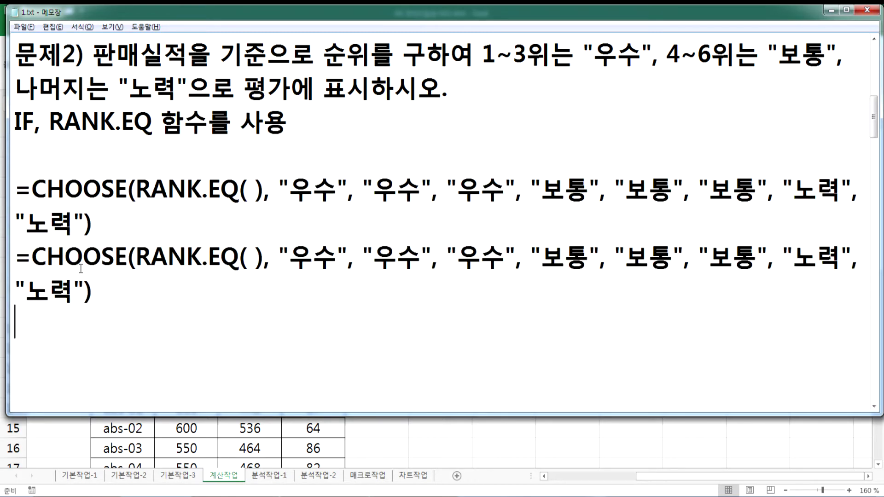
Wrap the copied CHOOSE formula in IFERROR( and close the CHOOSE part after the last "보통"
click(37, 258)
text(IFERROR)
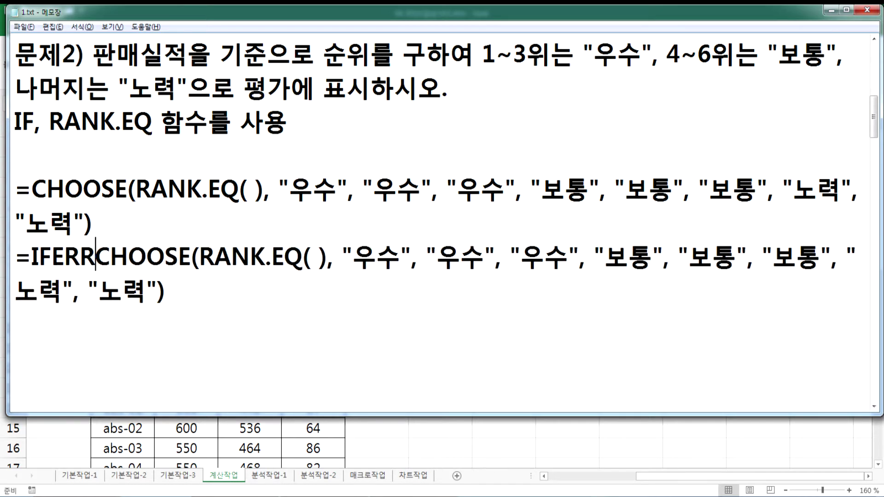
text(()
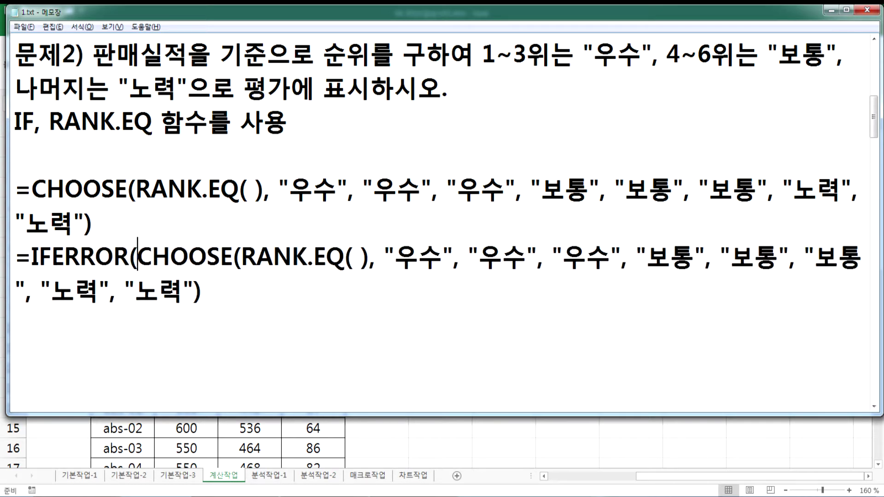
key(Down)
key(Left)
key(Left)
key(Left)
key(Left)
key(Left)
key(Left)
key(Left)
key(Left)
key(Left)
text())
Delete one of the two "노력" arguments so a single one serves as the IFERROR fallback value
key(Right)
key(Right)
key(Right)
key(Right)
key(Right)
key(Right)
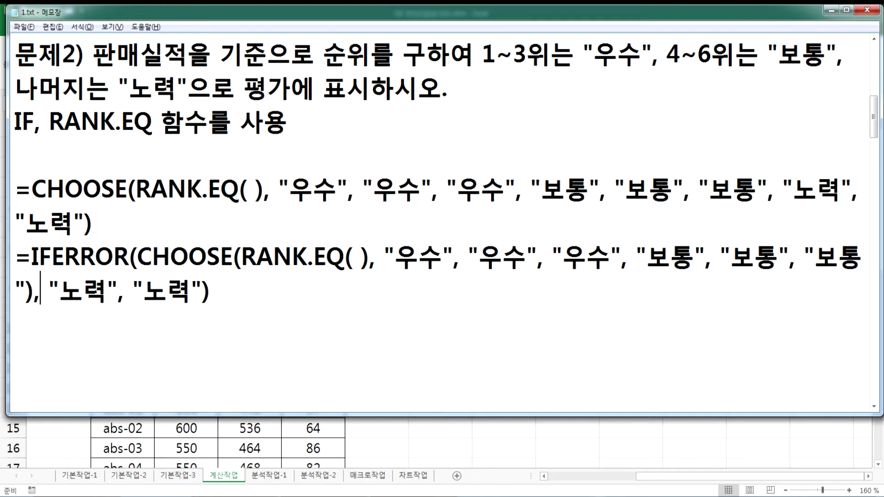
key(shift+Right)
key(shift+Right)
key(shift+Right)
key(shift+Right)
key(shift+Right)
key(shift+Right)
key(Delete)
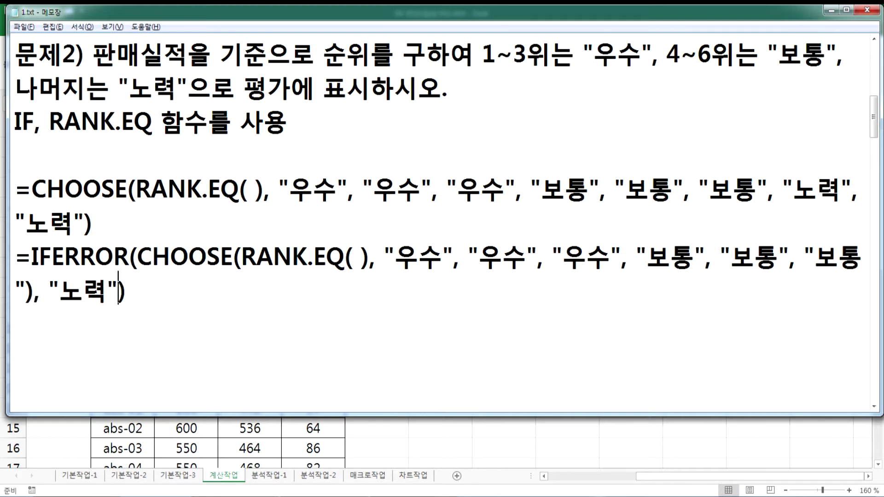
Review the IFERROR formula's "우수" and "보통" values, the IFERROR function name and the "노력" fallback
drag(418, 259, 443, 260)
click(503, 260)
double_click(590, 261)
click(669, 256)
click(781, 257)
click(838, 257)
double_click(838, 256)
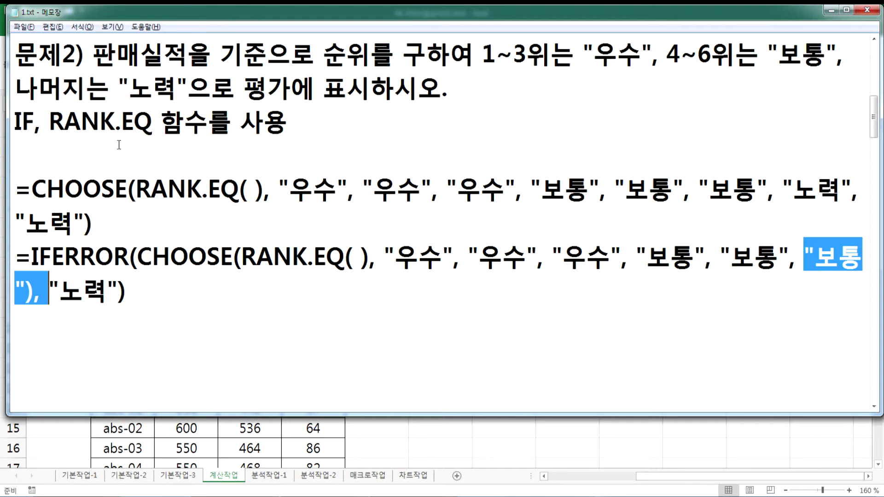
drag(31, 256, 130, 256)
drag(60, 289, 110, 289)
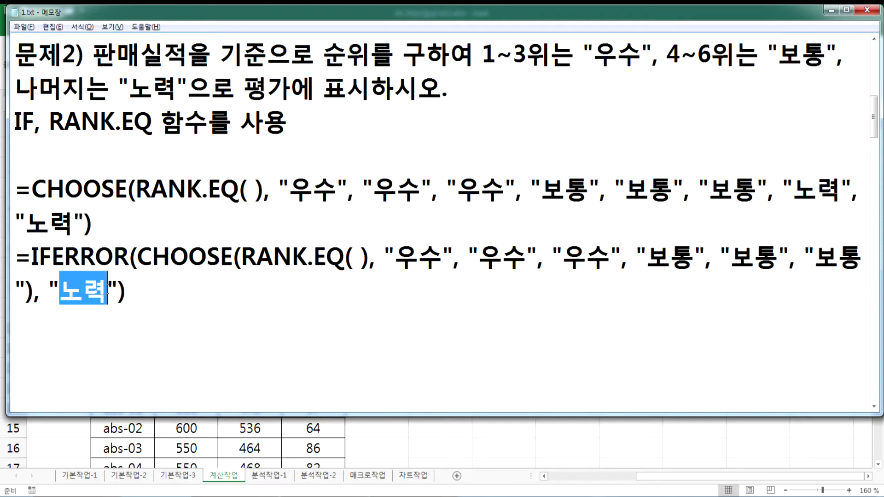
Start a third formula below the IFERROR one, reading =IF(순위<=3, "우수", with 순위 as a placeholder
click(87, 339)
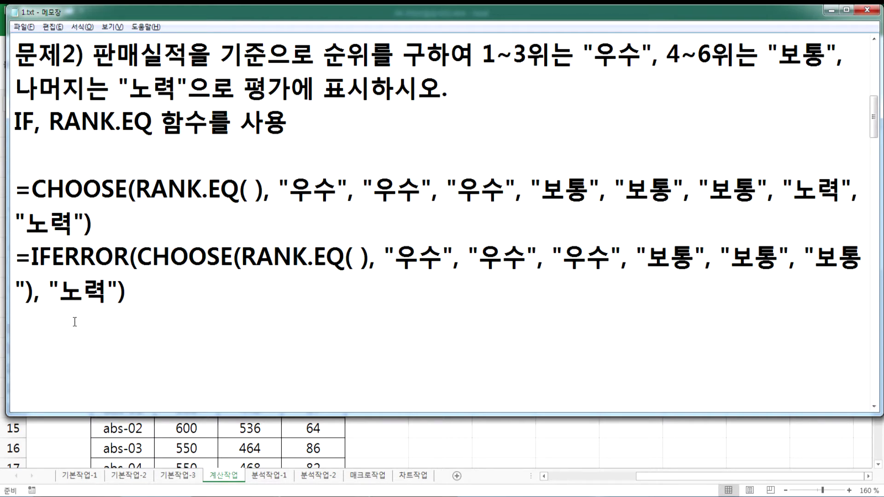
text(ㅑㄹ)
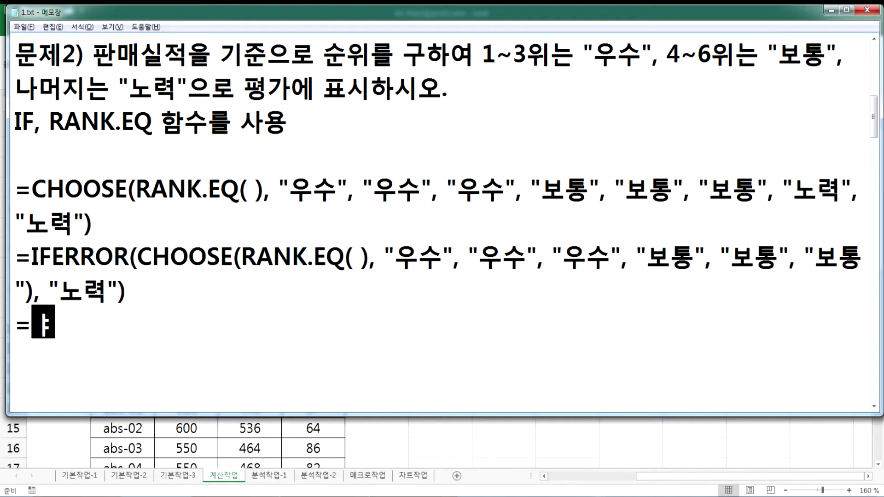
key(BackSpace)
key(BackSpace)
key(Hangul)
text(IF*()
key(BackSpace)
key(BackSpace)
text(()
key(Hangul)
text(순우ㅣ)
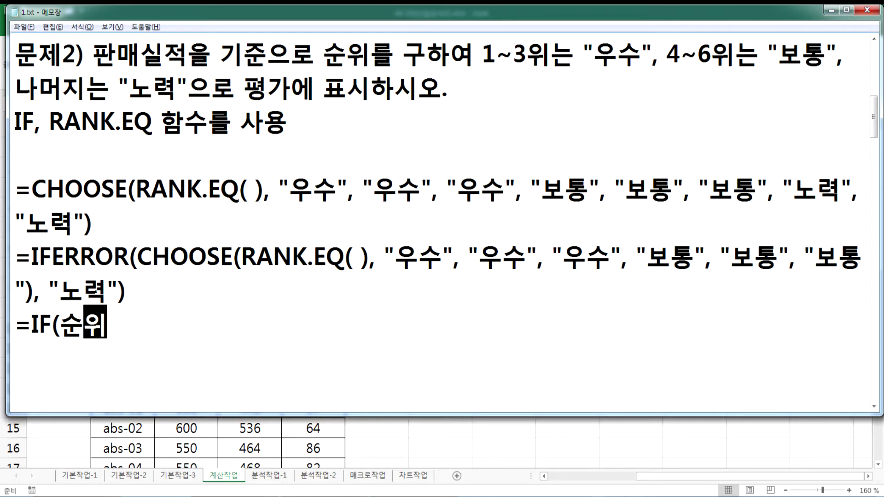
text(<=3)
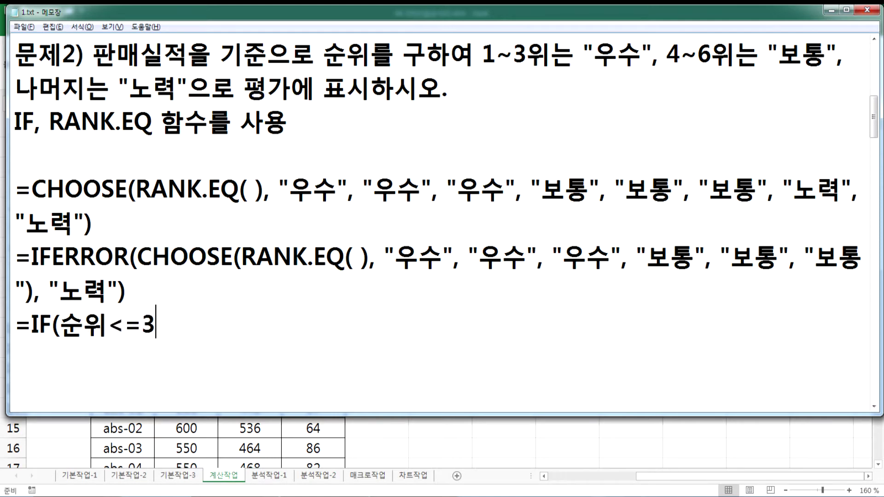
text(, "우수)
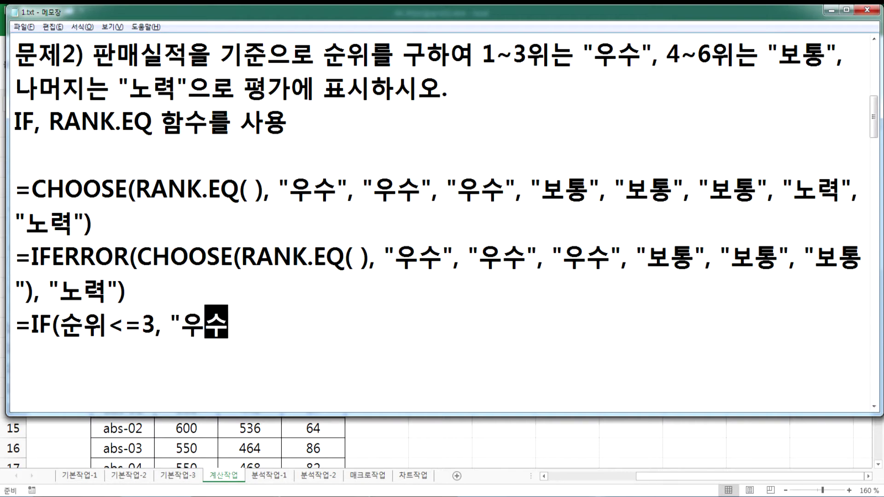
text(",)
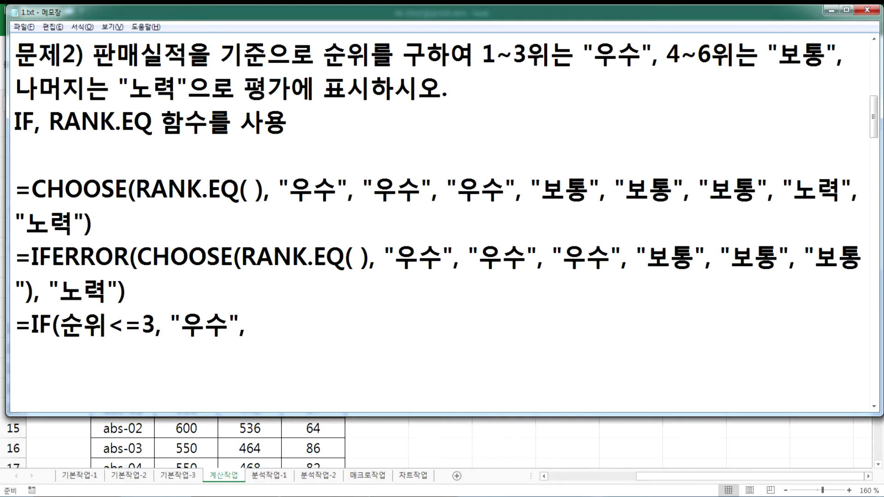
Complete the IF formula with the nested part IF(순위<=6, "보통", "노력")) and end the line
text( IF()
text(TN)
key(BackSpace)
key(BackSpace)
key(Hangul)
text(순위)
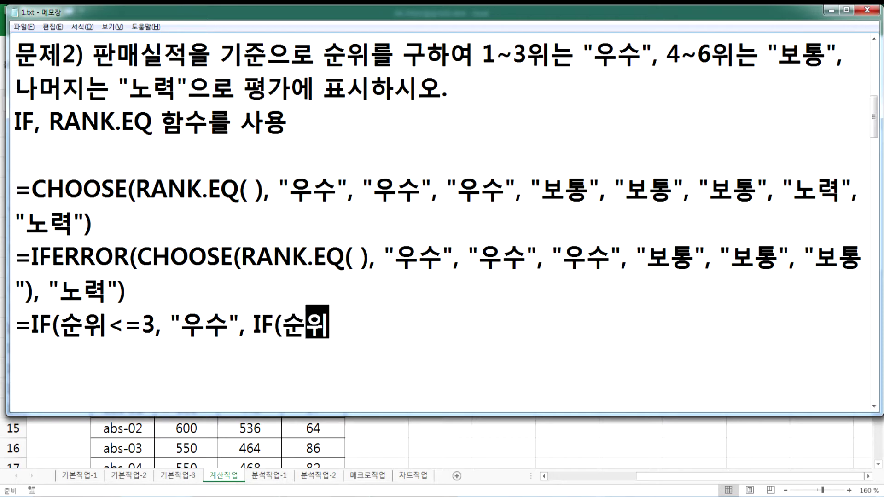
text(<=)
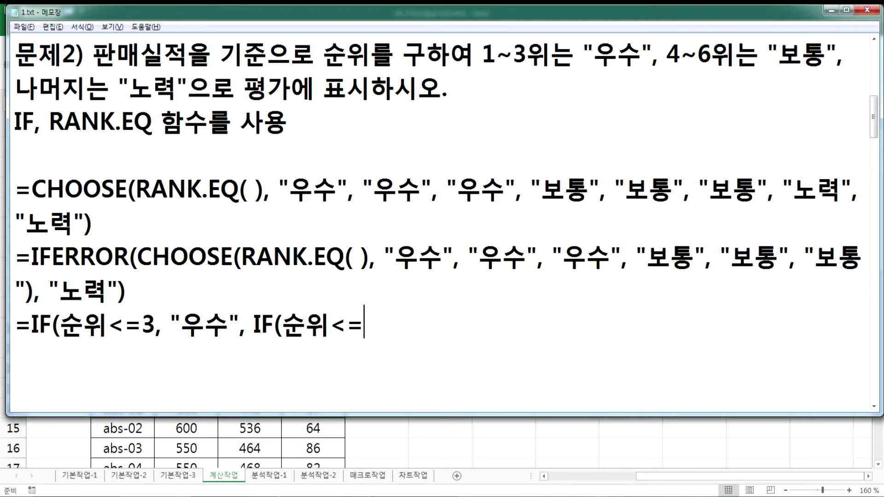
text(6, "보통")
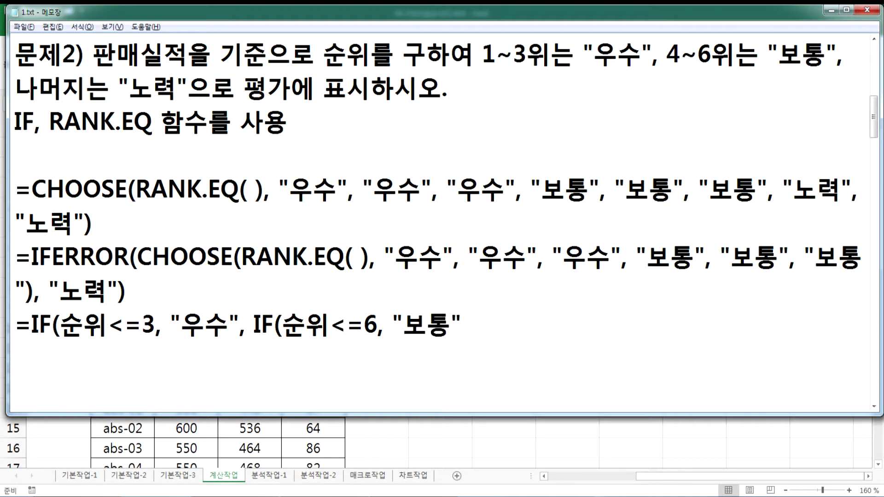
text(, )
text("노력")
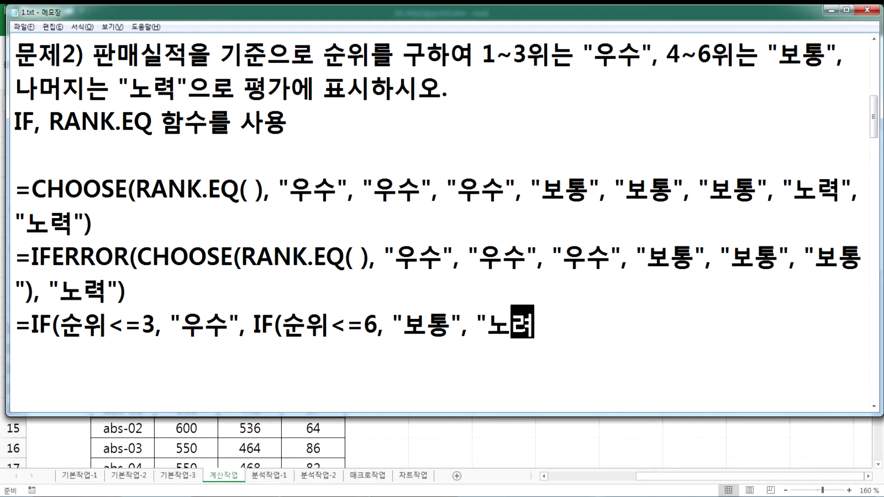
text()))
key(Return)
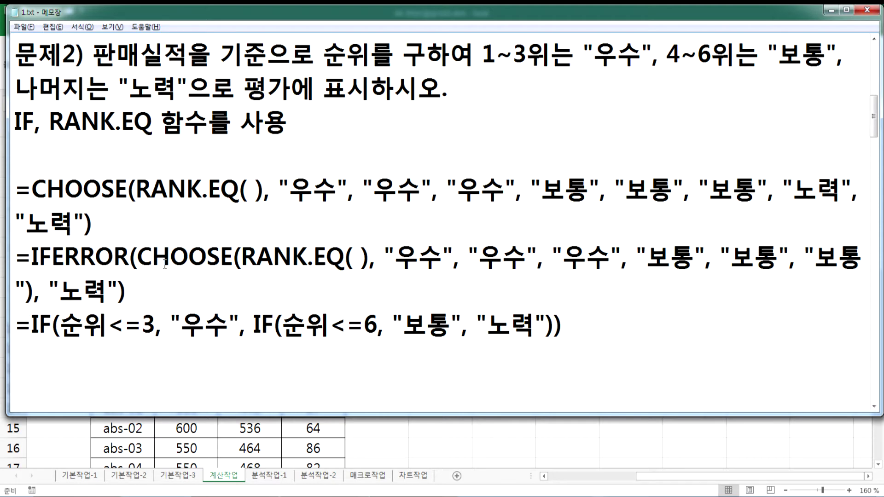
Replace both 순위 placeholders in the nested IF formula with RANK.EQ( ) copied from the IFERROR formula
drag(241, 256, 369, 257)
key(ctrl+c)
click(60, 324)
drag(61, 325, 109, 324)
key(ctrl+v)
drag(364, 327, 412, 328)
key(ctrl+v)
click(297, 356)
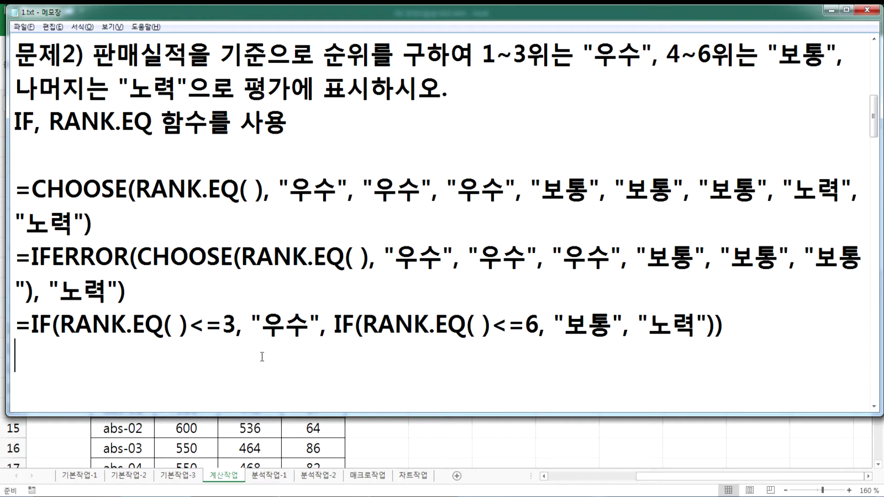
Compare the nested IF formula with the CHOOSE formula and the IFERROR function in the notes
drag(16, 324, 425, 328)
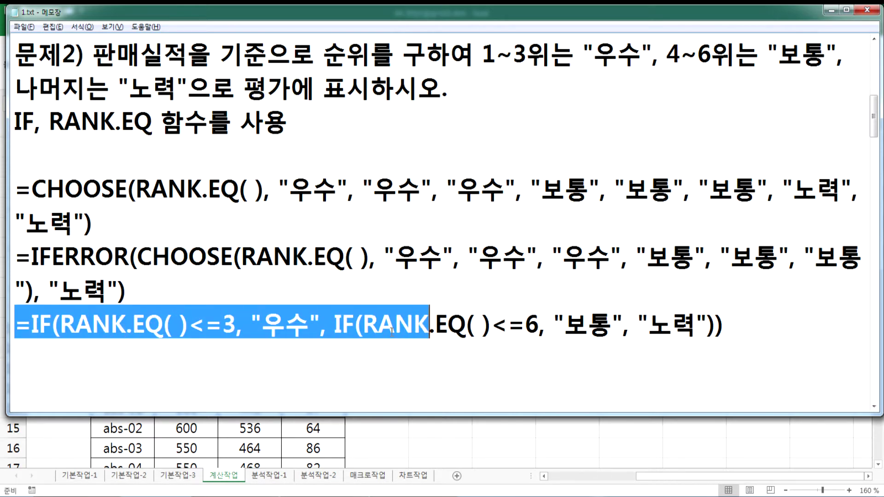
drag(15, 189, 94, 216)
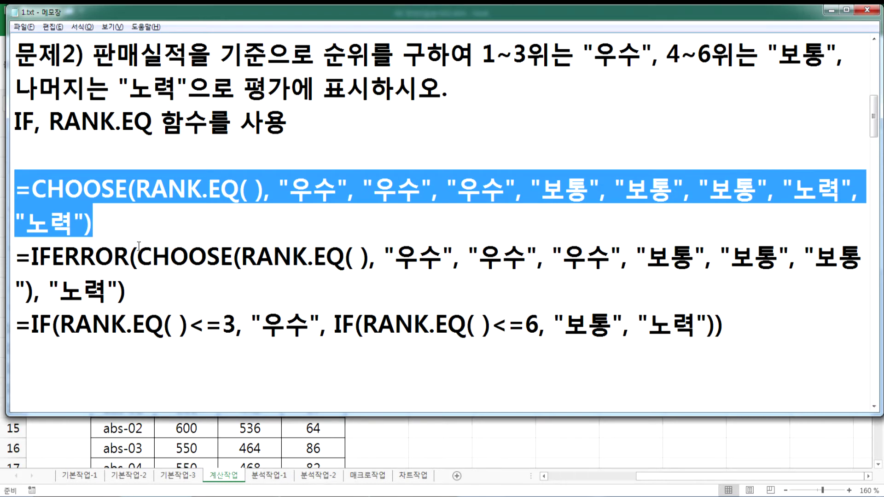
click(97, 221)
drag(31, 256, 129, 256)
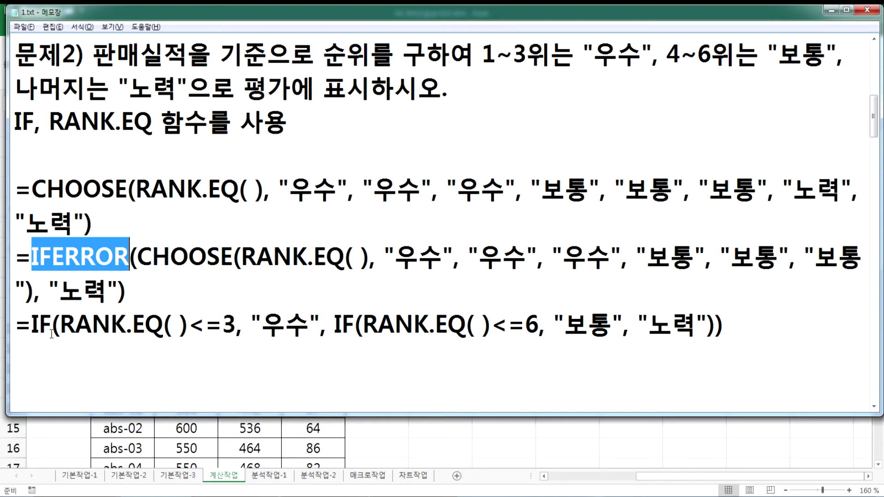
click(65, 189)
Review the nested IF formula's <=3 and <=6 conditions and its "우수", "보통" and "노력" values
drag(236, 324, 194, 323)
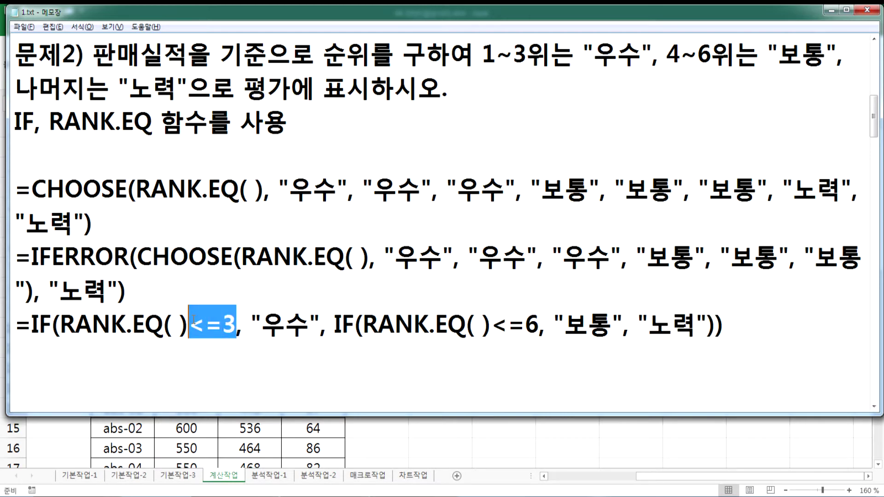
click(272, 324)
key(shift+Right)
key(shift+Right)
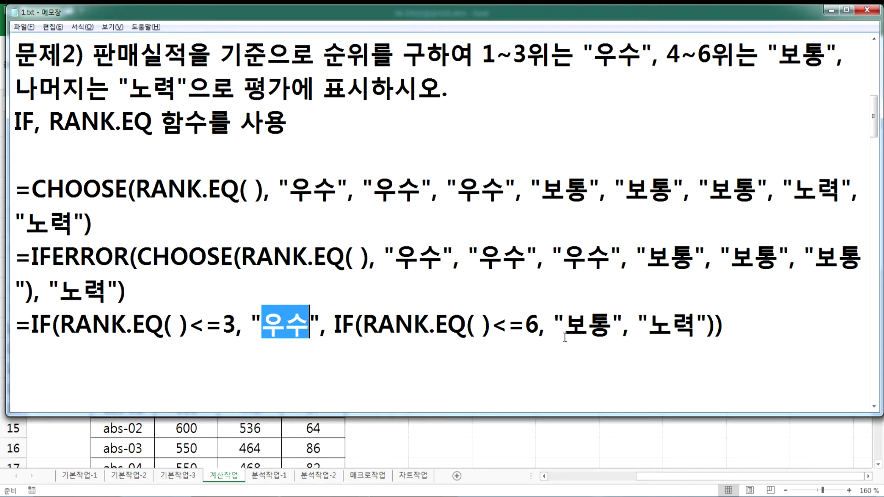
click(539, 325)
key(shift+Left)
key(shift+Left)
key(shift+Left)
drag(488, 325, 441, 325)
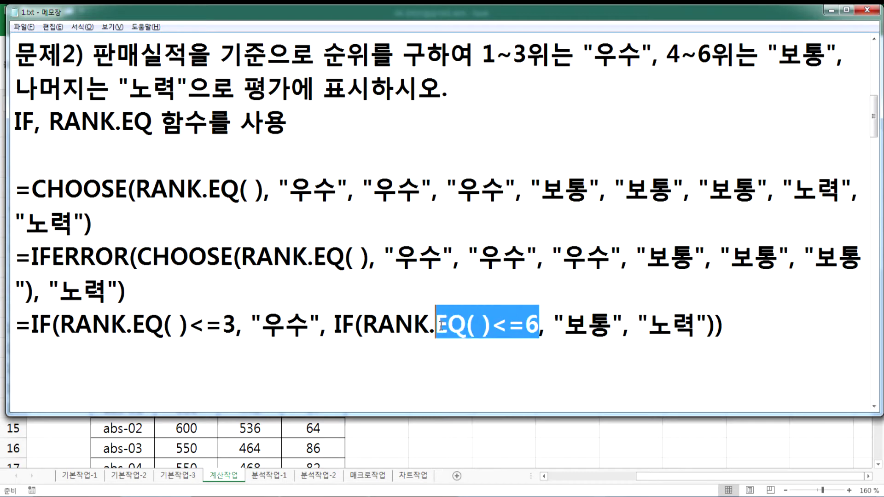
click(613, 326)
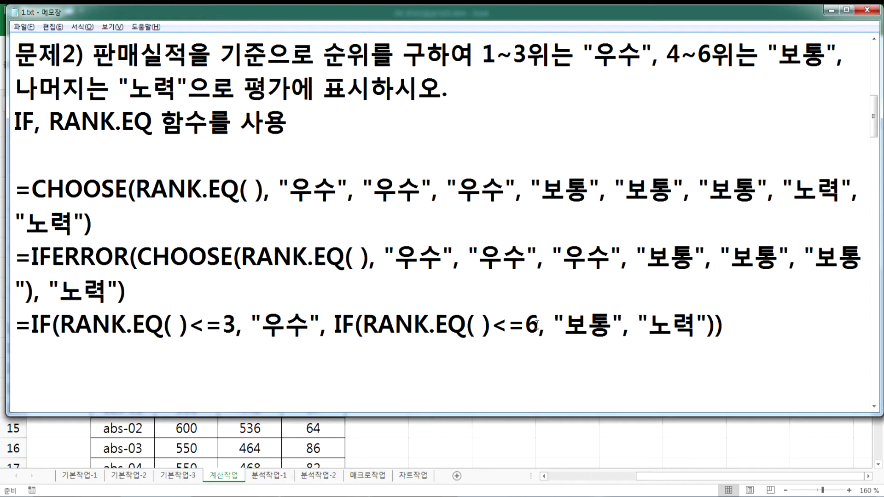
double_click(654, 328)
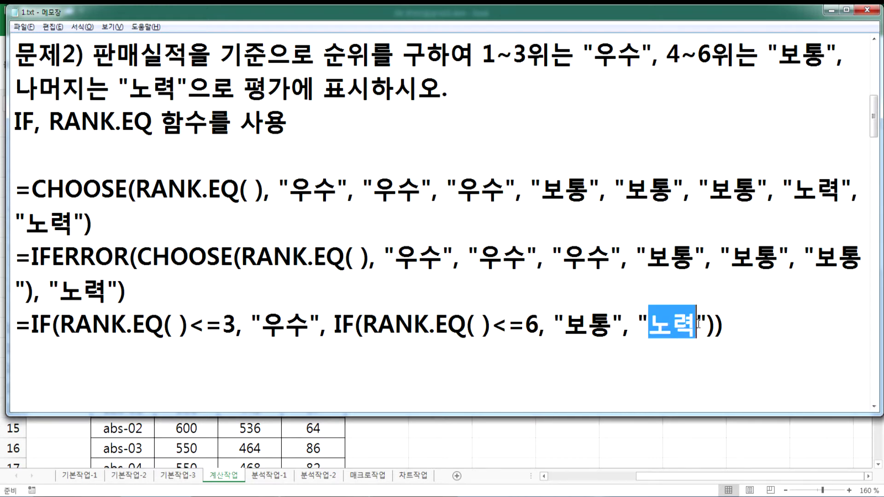
click(556, 360)
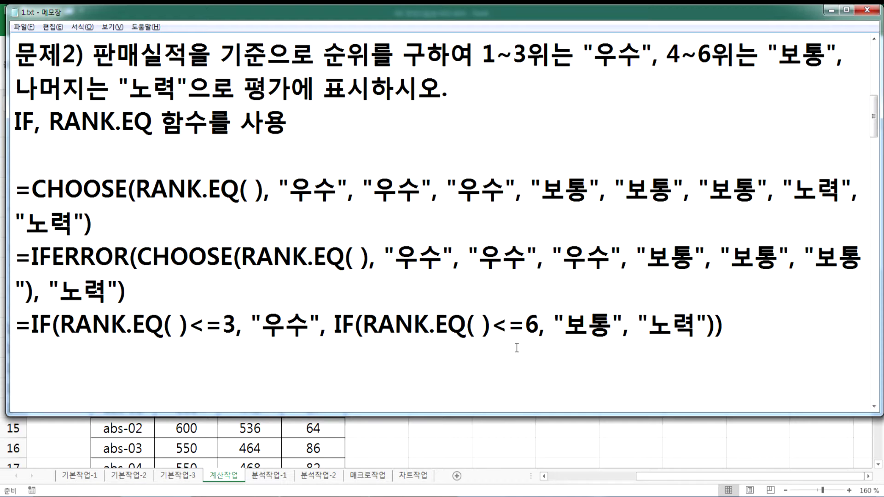
Review the "우수", "보통" and "노력" grades in the task text and place the cursor below the formulas
drag(593, 52, 642, 52)
drag(778, 52, 826, 52)
drag(129, 86, 177, 87)
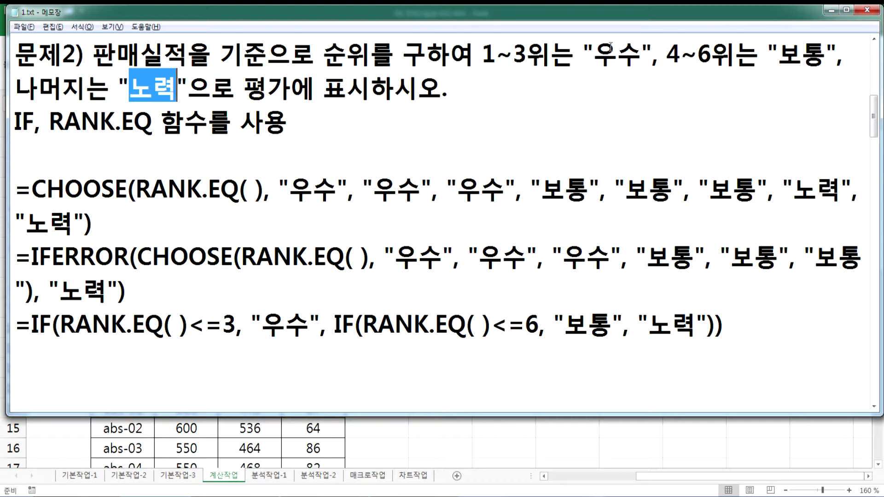
drag(594, 52, 642, 52)
drag(779, 52, 819, 52)
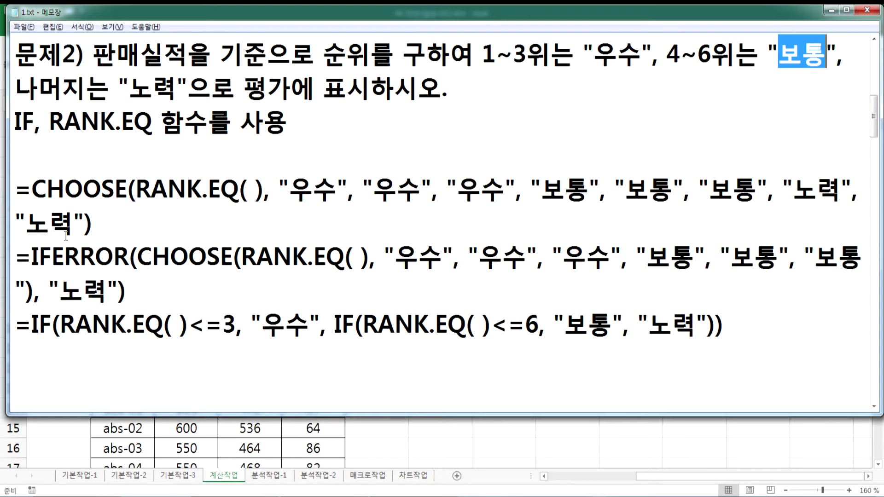
click(102, 355)
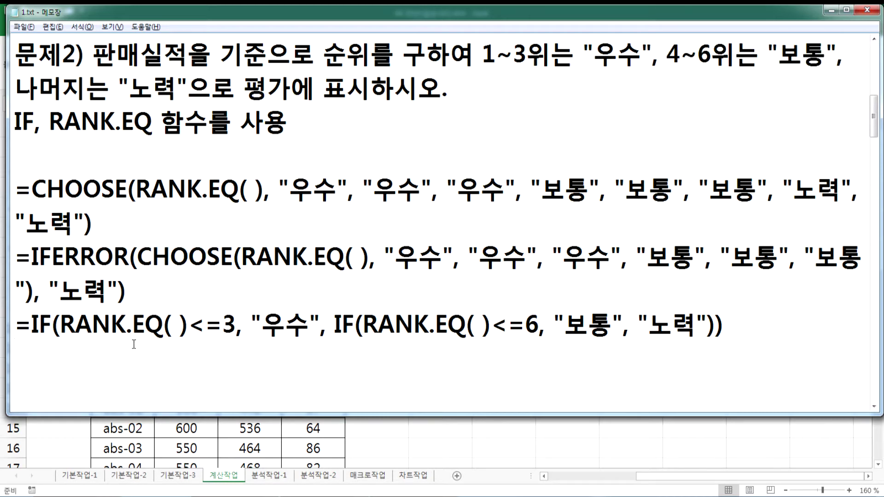
Switch to the Excel workbook and start the formula in J3 with =IF(RANK.EQ(I3,$I$3:$I$10), using an absolute range
key(alt+Tab)
click(301, 182)
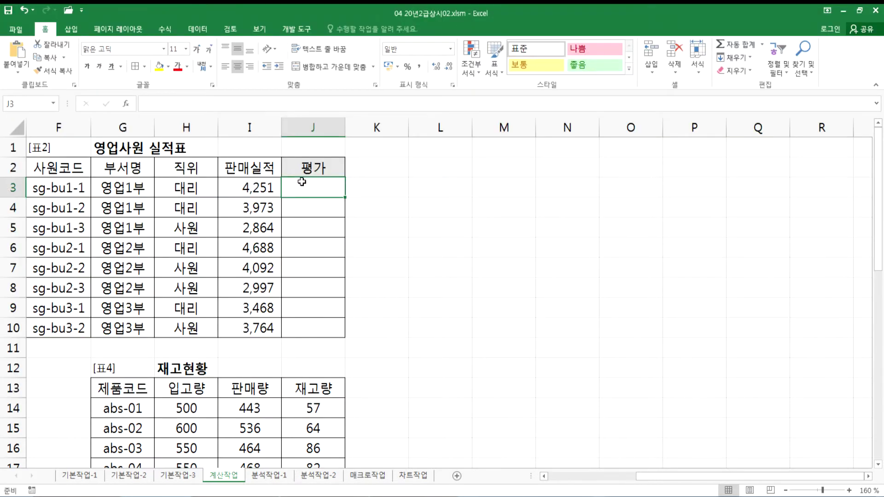
text(=IF(RANK.EQ()
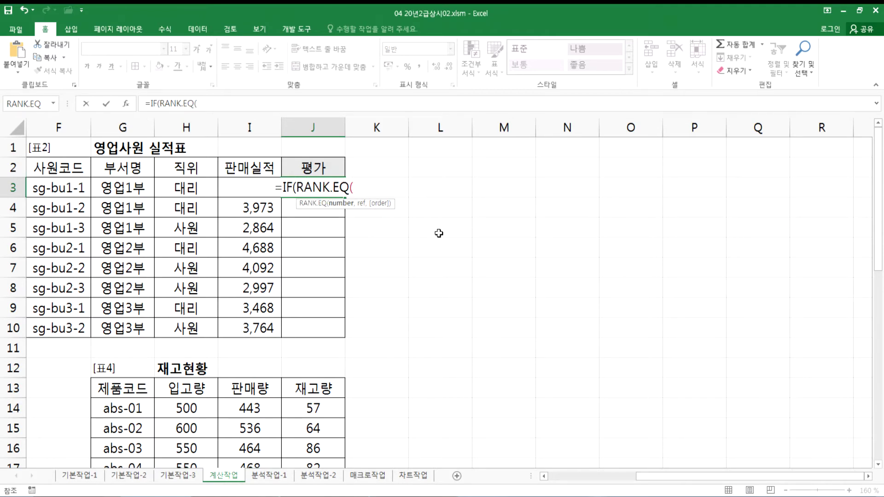
key(Left)
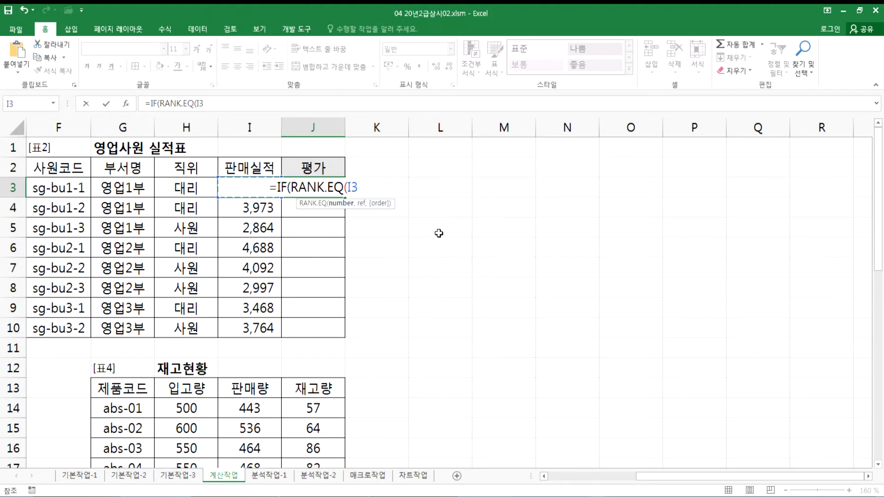
text(,)
drag(245, 328, 244, 179)
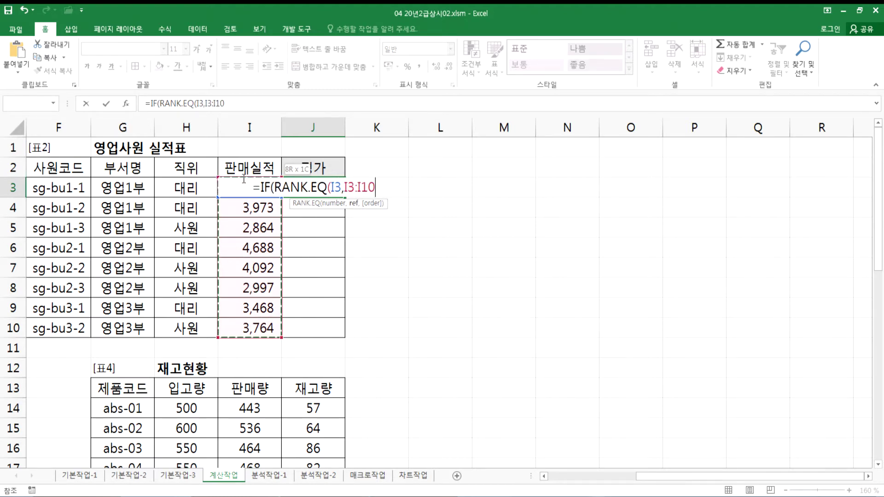
key(F4)
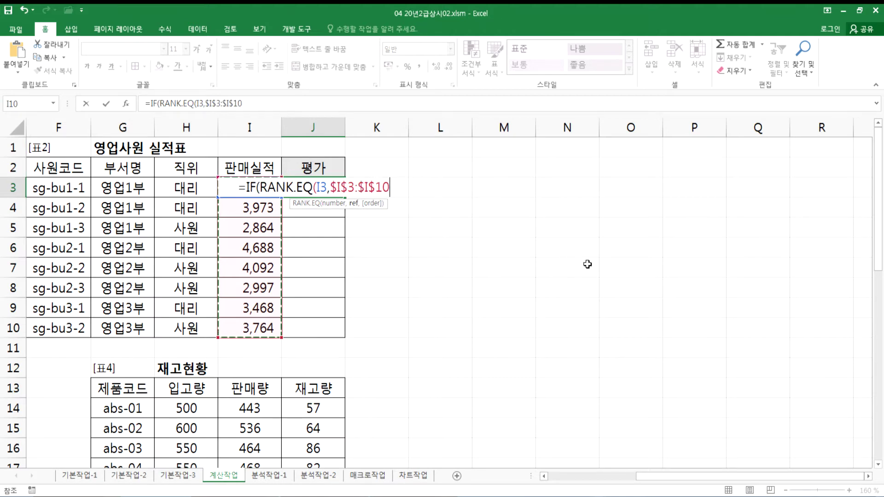
text())
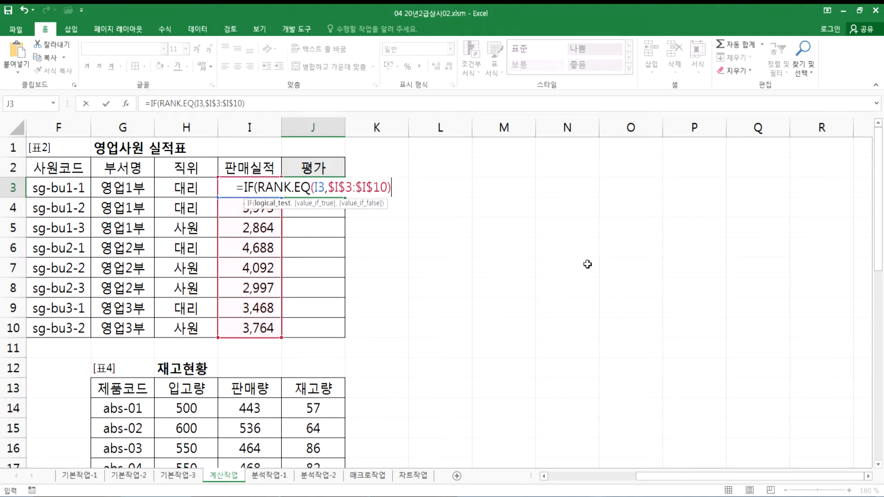
Extend the J3 formula with the condition <=3 and the value "우수", followed by a comma
text(<=3)
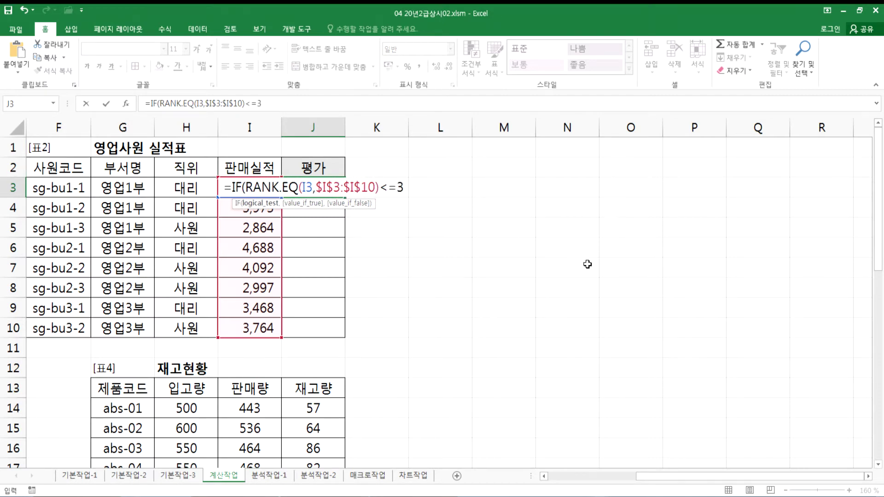
text(,"우수")
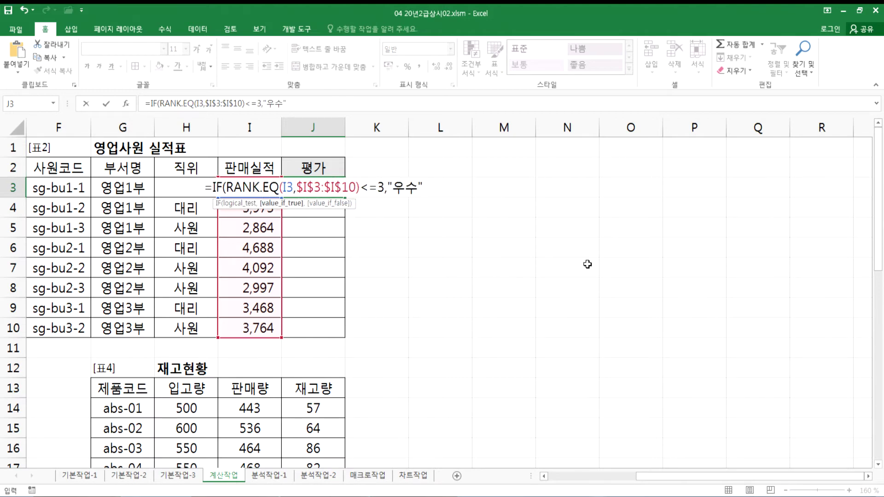
text(,)
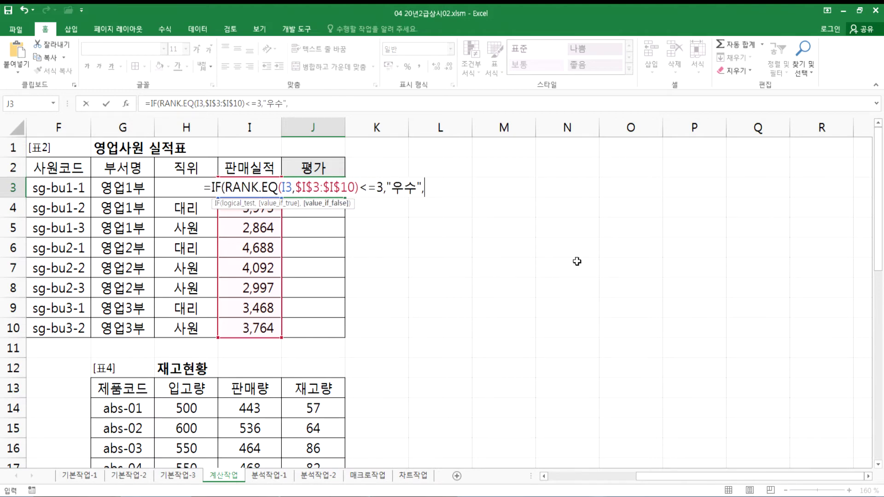
Append a copy of the IF(RANK.EQ(I3,$I$3:$I$10)<=3, part to the J3 formula and set the copy's limit to 6
drag(212, 186, 389, 188)
key(ctrl+c)
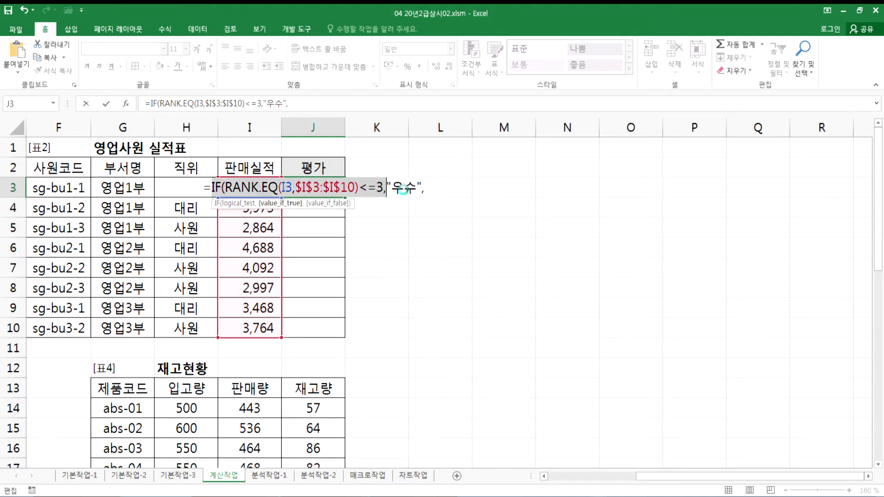
click(435, 188)
key(ctrl+v)
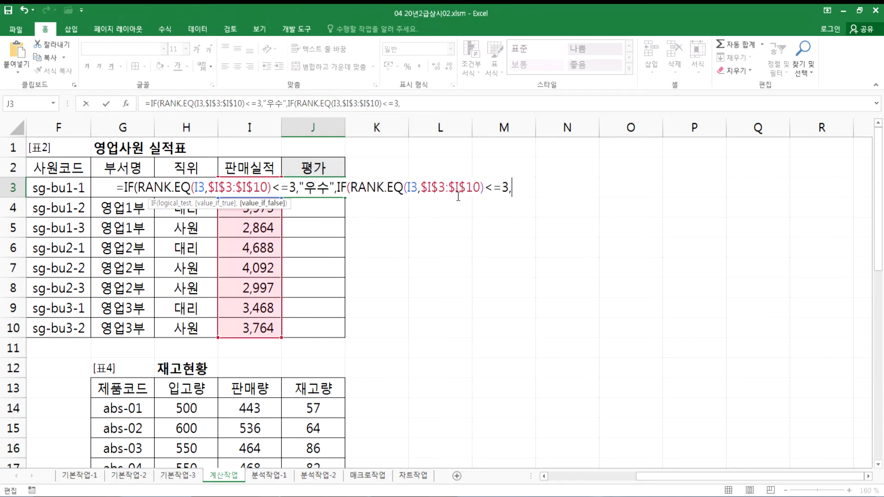
double_click(504, 188)
text(6)
key(Right)
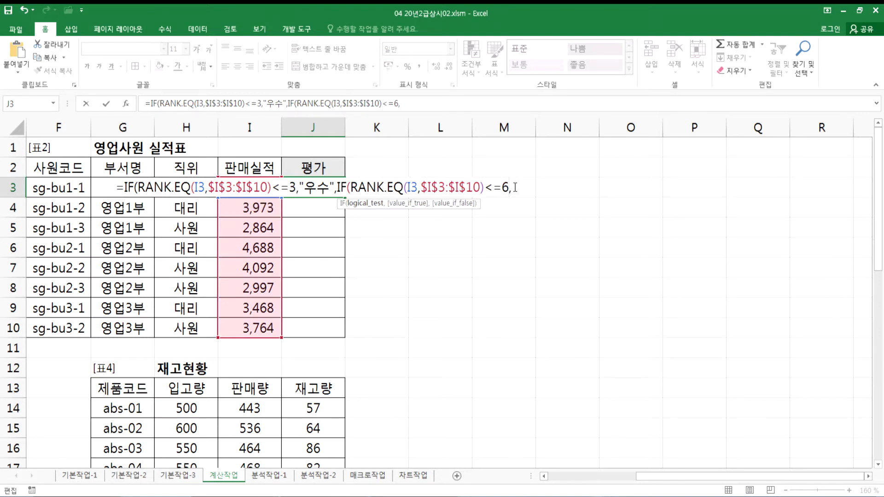
Finish the J3 formula with "보통","노력" and accept Excel's correction that adds the closing parentheses
text(")
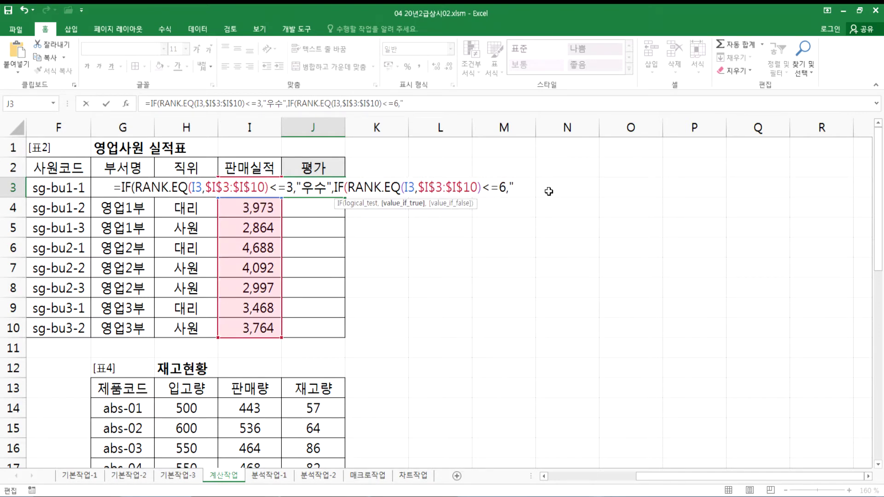
text(보통",)
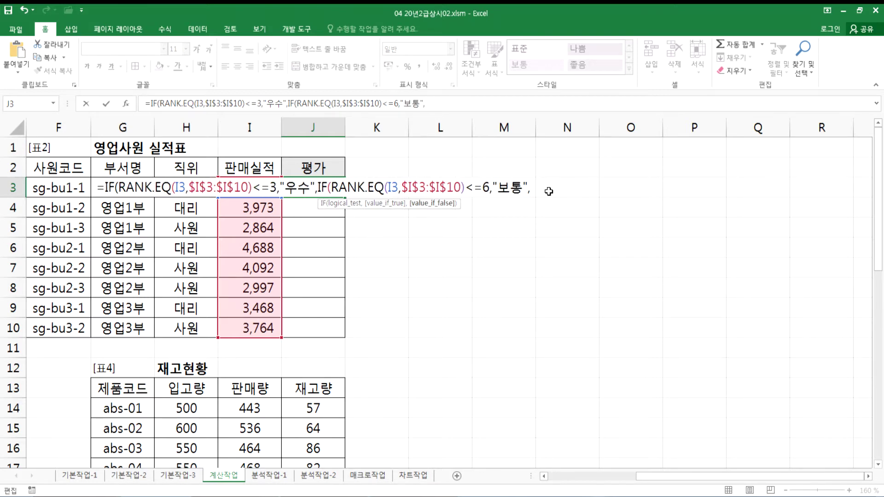
text("노력")
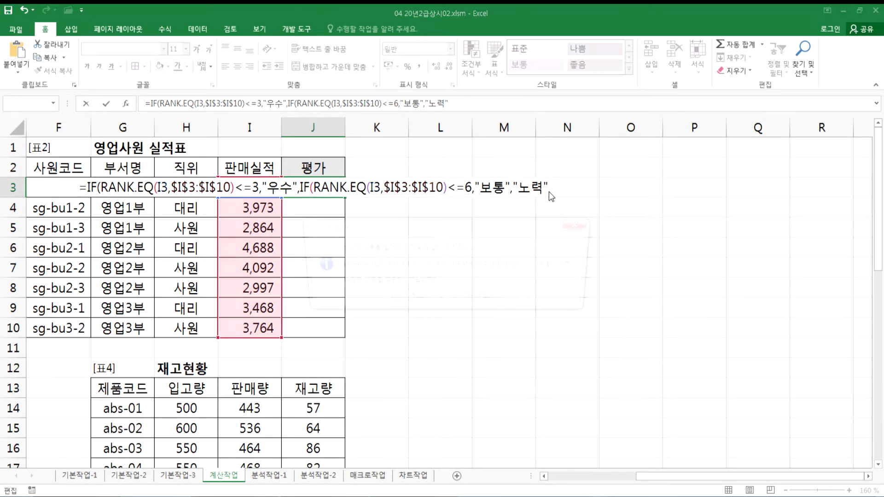
key(Return)
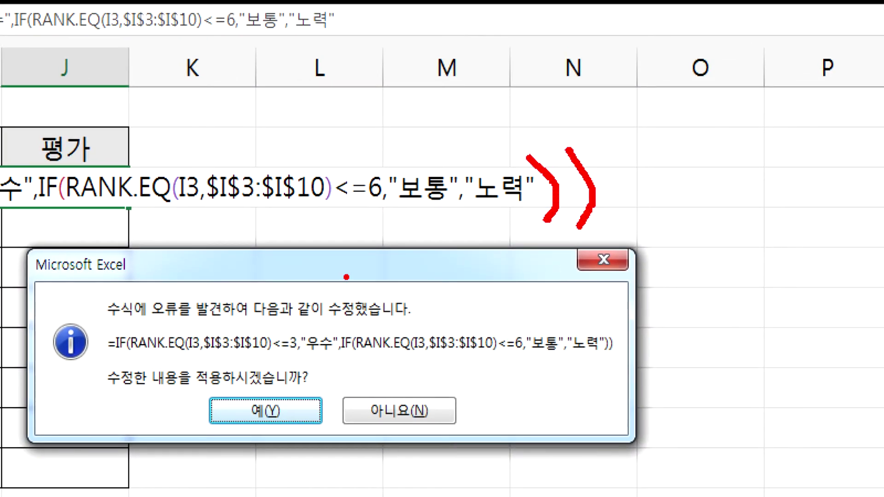
mouse_move(625, 359)
mouse_down()
mouse_move(573, 355)
mouse_move(630, 322)
mouse_move(619, 364)
mouse_up()
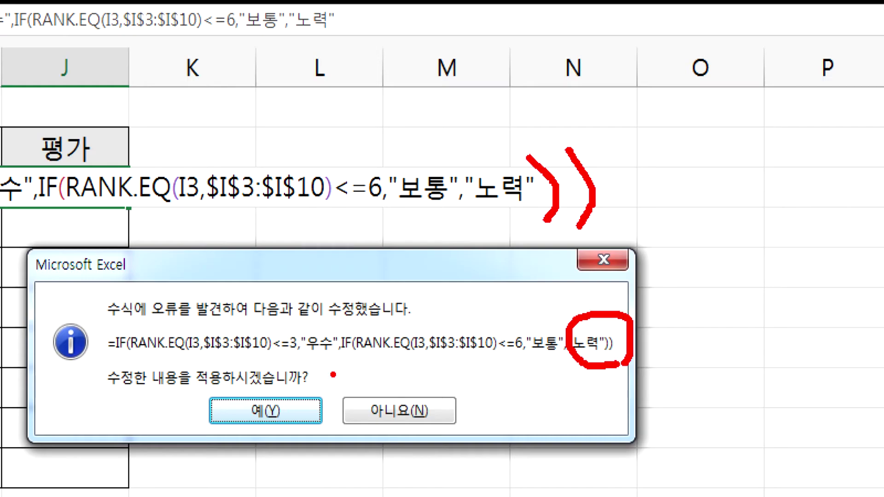
key(Escape)
click(430, 299)
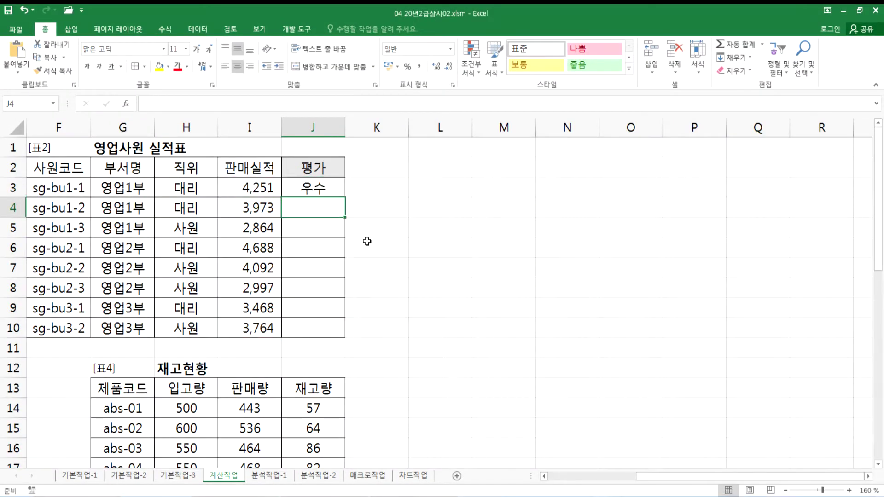
Copy the whole formula text from J3 and fill the formula down the 평가 column through J10
double_click(317, 188)
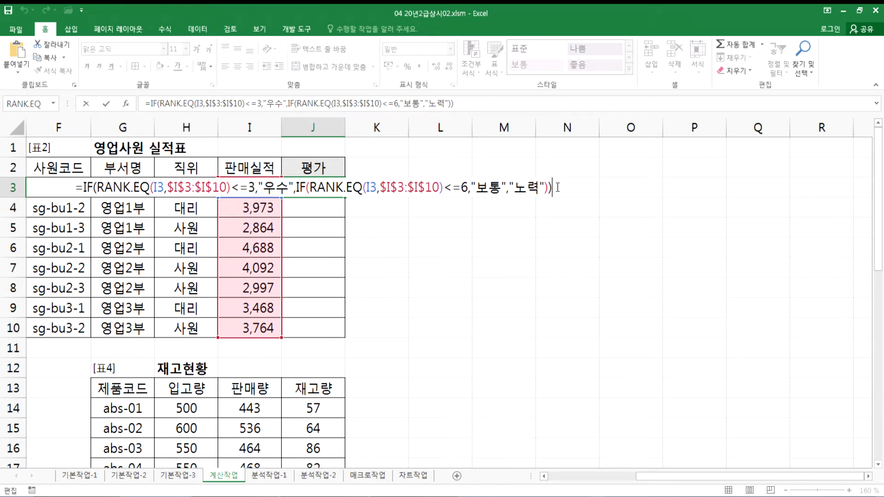
drag(558, 187, 40, 175)
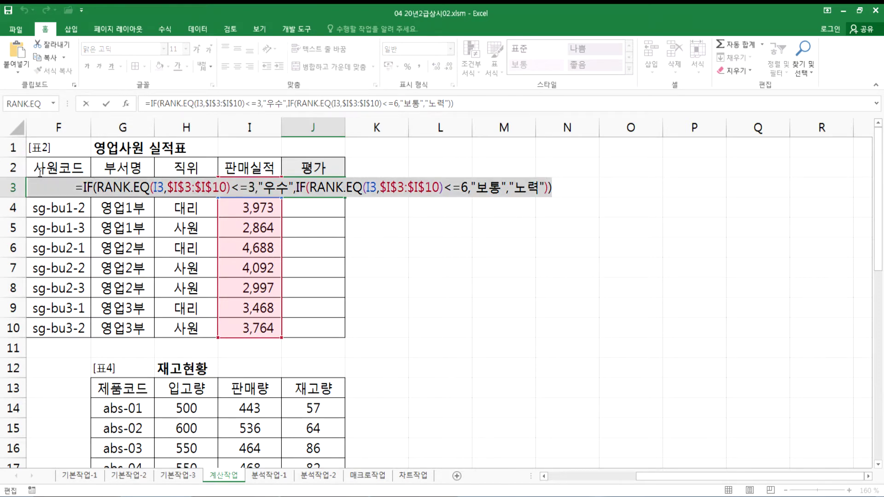
key(Escape)
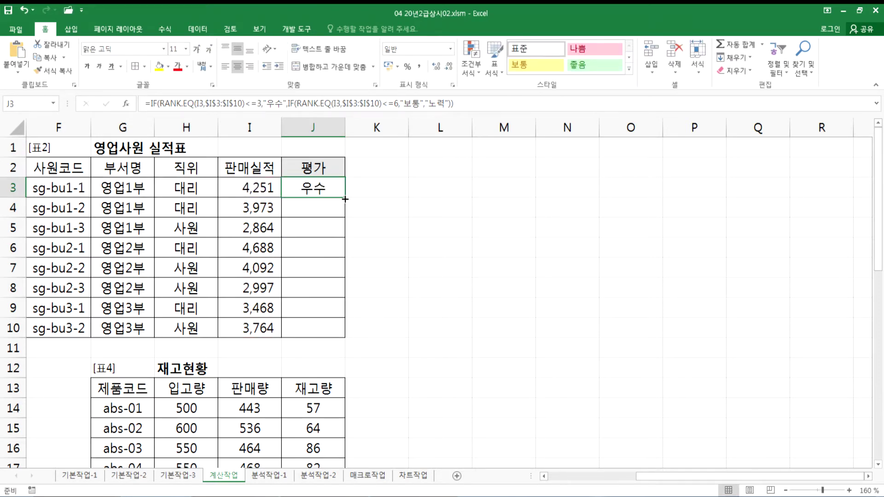
double_click(345, 198)
click(322, 187)
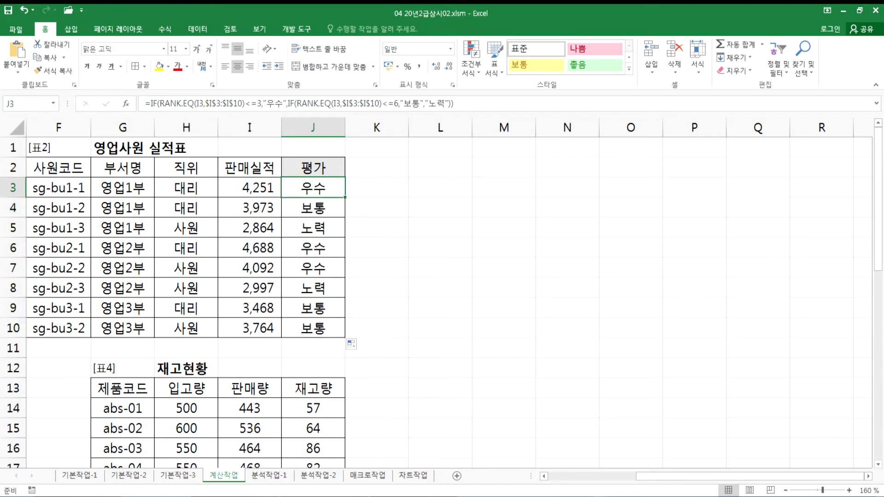
Switch to Notepad and paste the copied J3 formula on the line below the nested IF formula
key(alt+Tab)
key(ctrl+v)
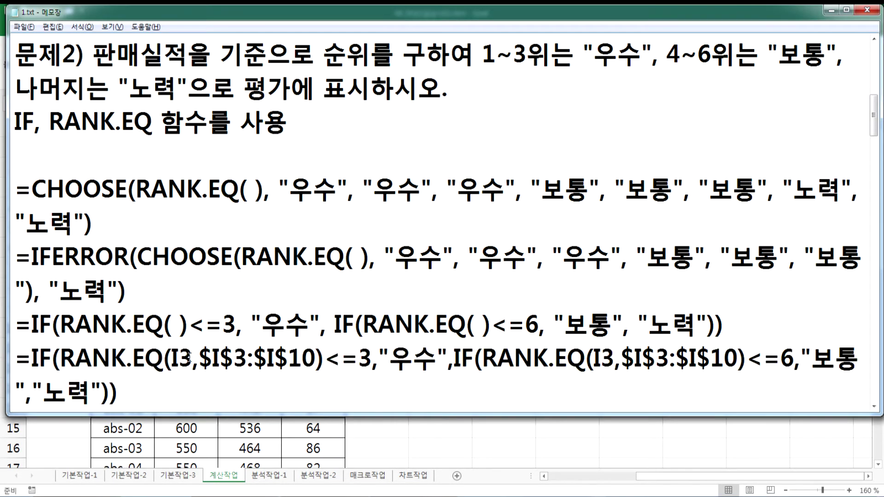
Insert a space after each comma in the pasted IF(RANK.EQ(I3,$I$3:$I$10)) formula
scroll(191, 358, down, 1)
click(198, 258)
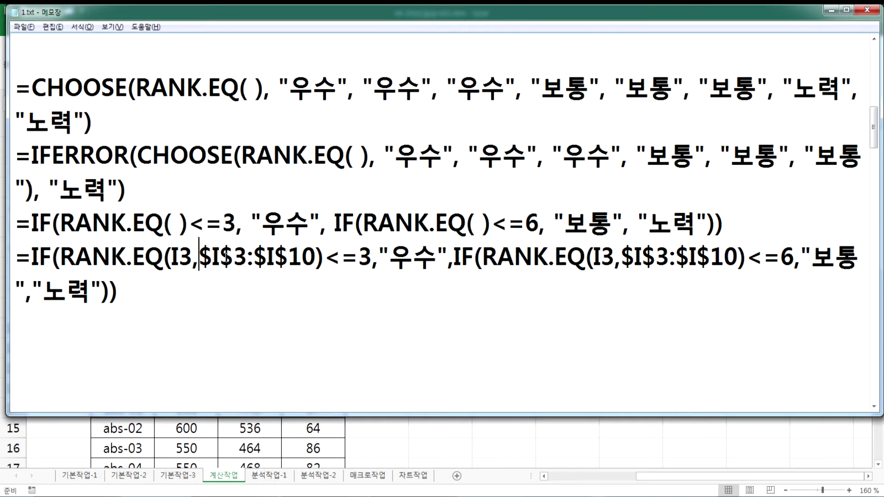
click(385, 258)
click(469, 258)
click(827, 262)
click(646, 258)
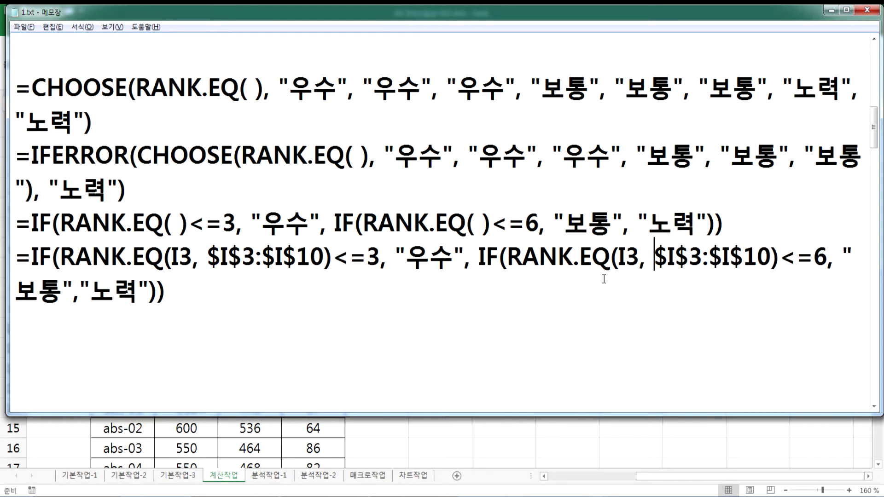
click(82, 288)
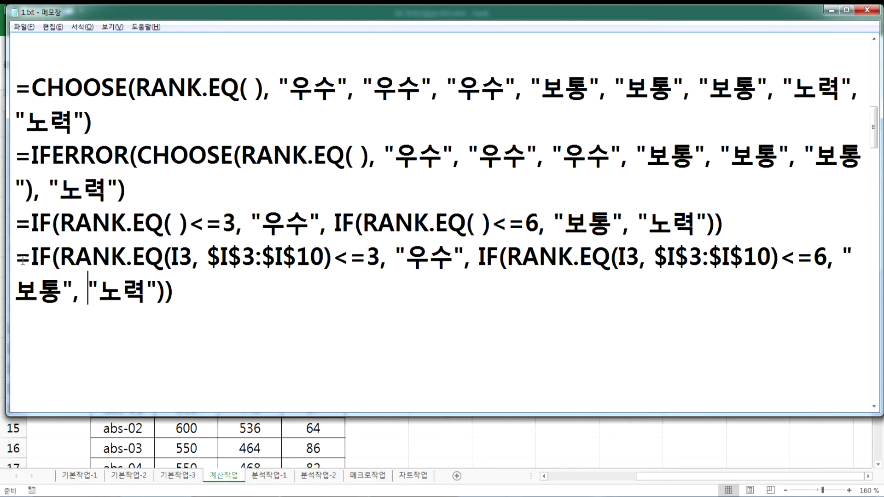
Duplicate the spaced nested IF formula onto the line directly below it
drag(22, 260, 12, 311)
key(ctrl+c)
click(29, 325)
key(ctrl+v)
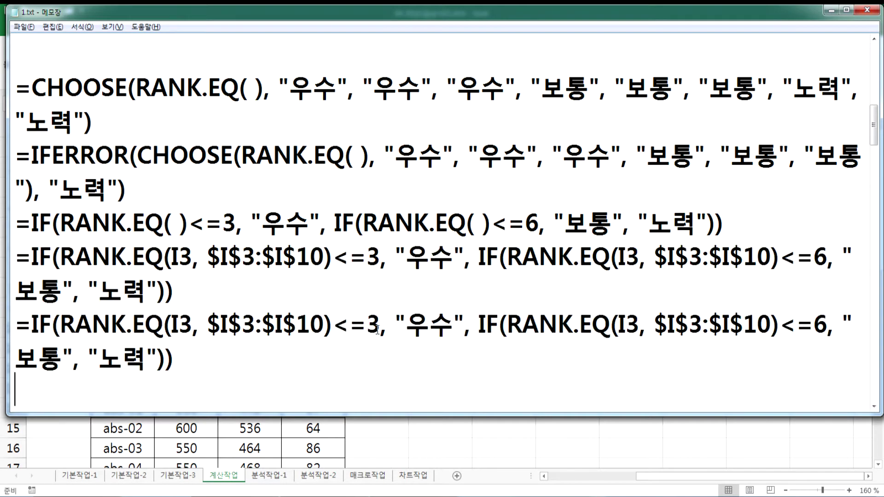
Change the first condition in the duplicated formula to <4
click(352, 327)
key(Delete)
text(4)
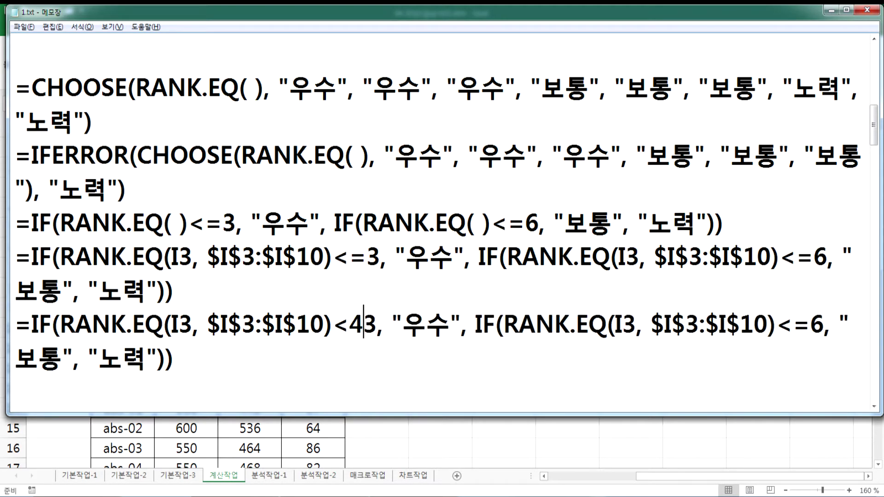
key(Delete)
key(Right)
key(Right)
Change the second RANK.EQ condition in the duplicated formula to <7
click(482, 325)
key(Right)
key(Right)
key(Right)
key(Right)
key(Right)
key(Right)
key(Right)
key(Right)
key(Right)
key(Right)
key(Right)
key(Right)
key(Right)
key(Right)
key(Right)
key(Right)
key(Right)
key(Right)
key(Right)
key(Right)
key(Right)
key(BackSpace)
key(Delete)
text(7)
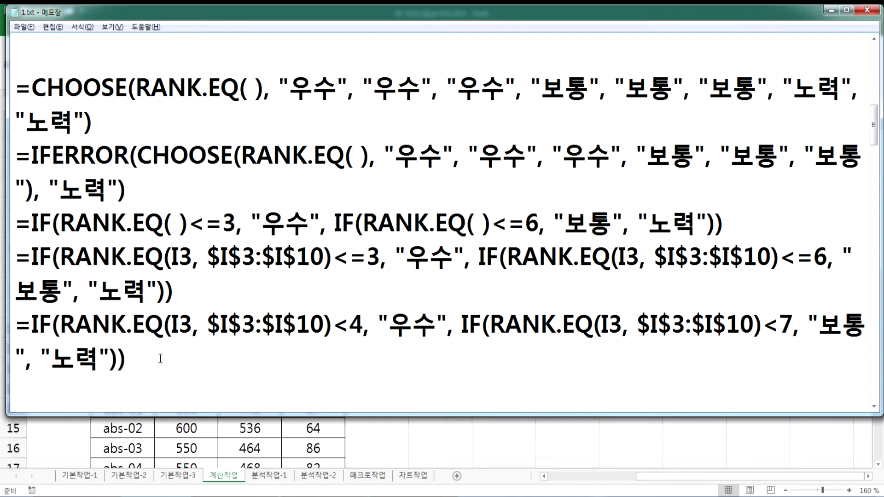
Copy the whole formula that uses <4 and <7 and switch to Excel
click(132, 357)
key(shift+Home)
key(ctrl+c)
key(alt+Tab)
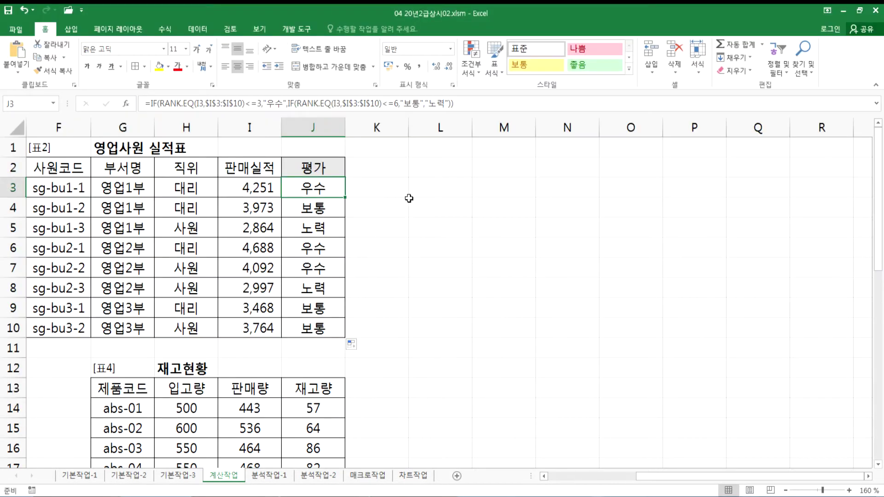
Enter the copied formula in K3 and fill it down through K10
click(375, 183)
key(F2)
key(ctrl+v)
key(Return)
click(400, 185)
double_click(409, 198)
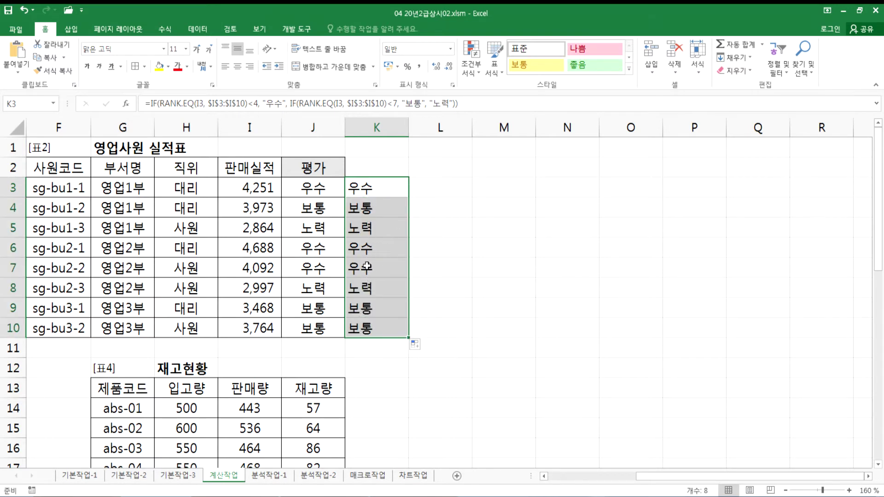
Compare the formula in J3 with the variant in K3, leaving both unedited
click(314, 189)
key(F2)
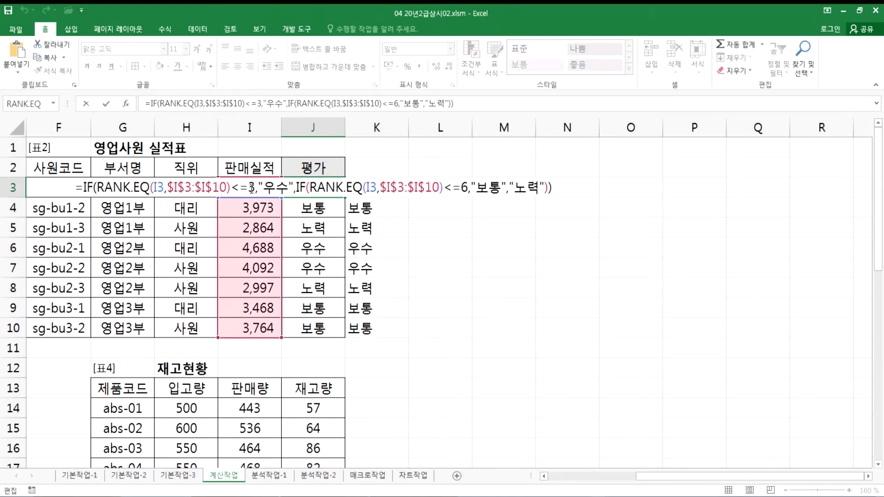
click(377, 188)
key(F2)
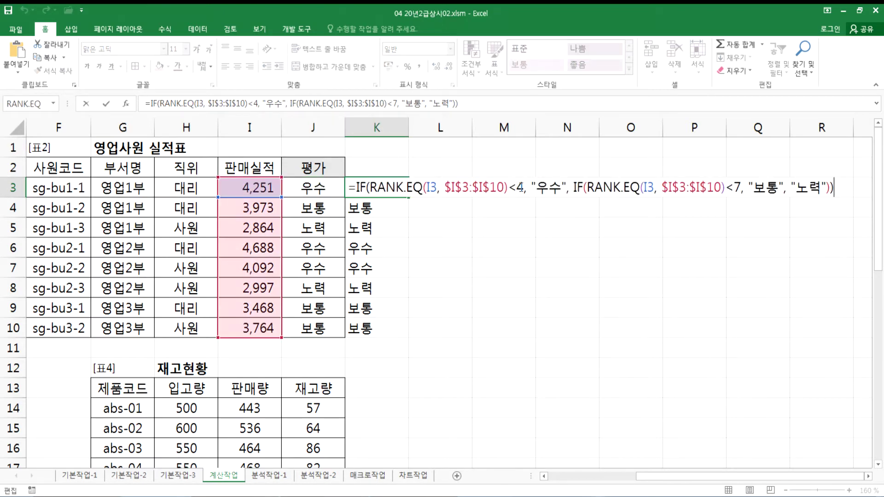
key(Escape)
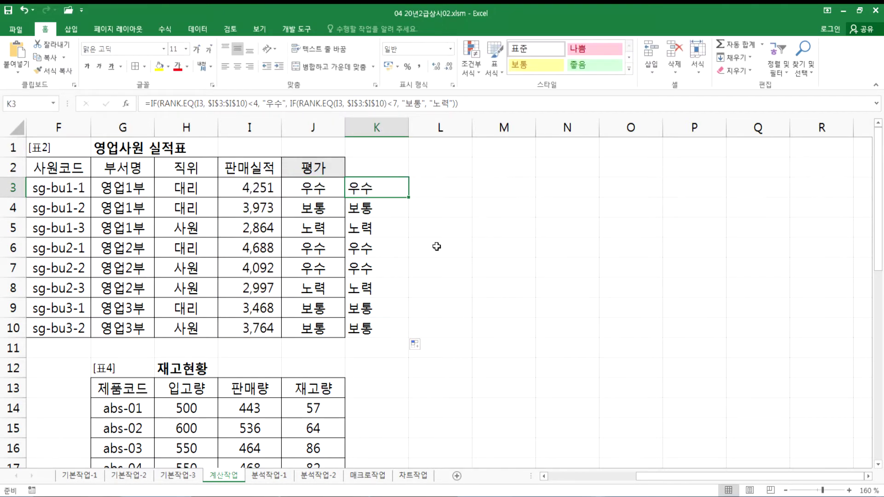
Switch to Notepad, delete the surplus blank lines below the last formula and go to 문제3
key(alt+Tab)
click(147, 393)
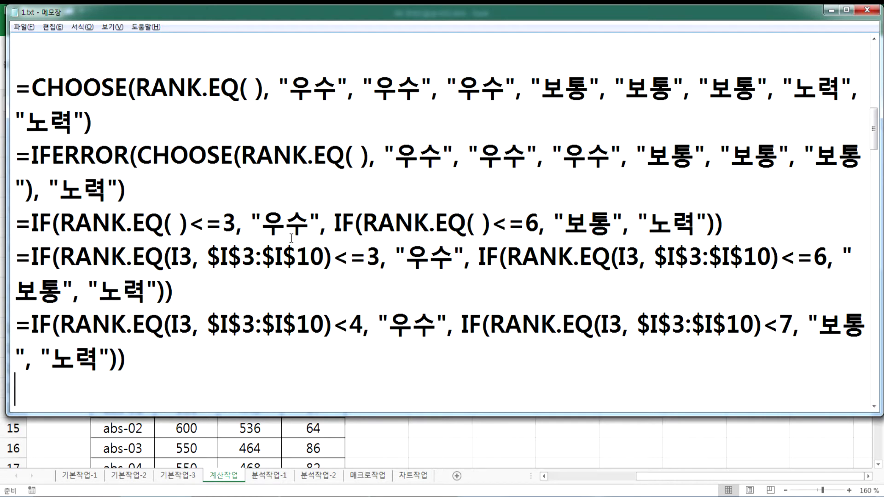
scroll(286, 226, down, 2)
key(Delete)
key(Delete)
key(Down)
key(Down)
key(Down)
key(Down)
key(Down)
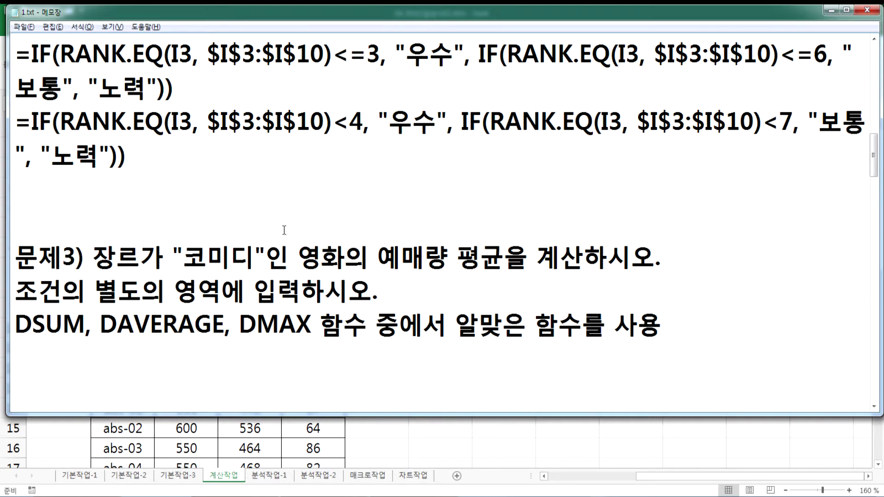
scroll(285, 226, down, 2)
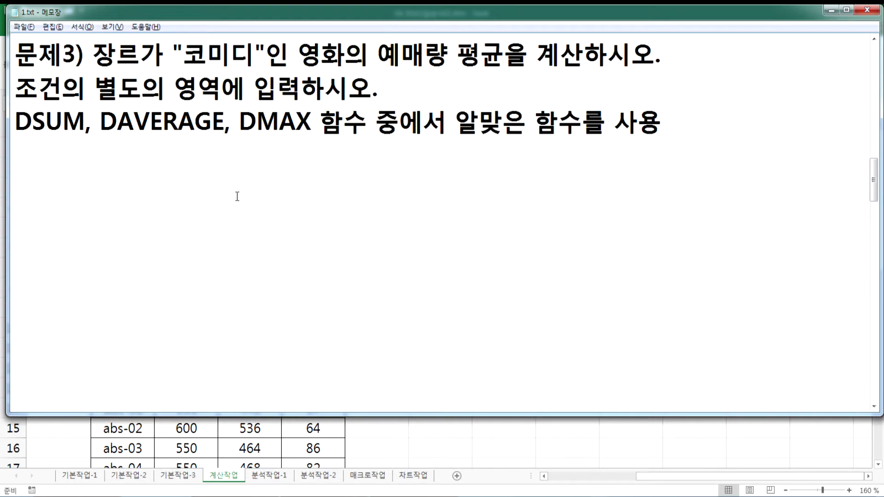
Switch to Excel and examine the 영화예매현황 table in 표3 with its 코미디 예매량 평균 row
key(alt+Tab)
click(285, 277)
key(Home)
scroll(322, 290, down, 3)
scroll(325, 294, down, 1)
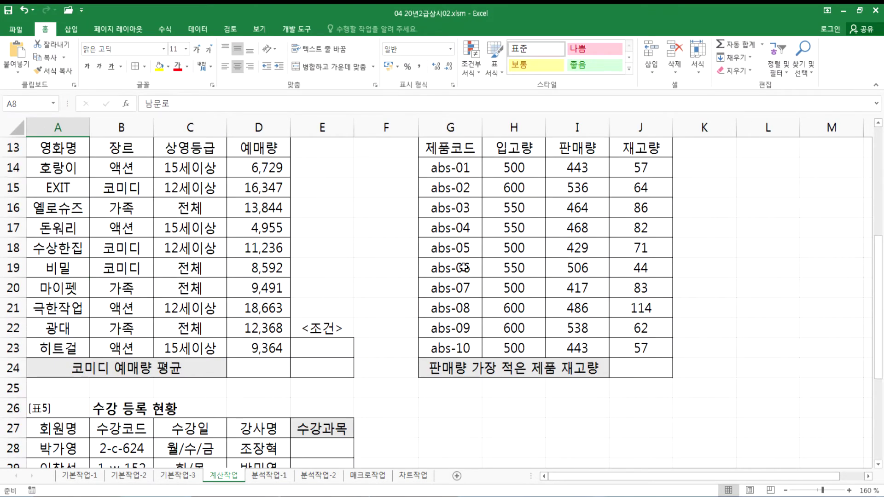
drag(878, 279, 880, 272)
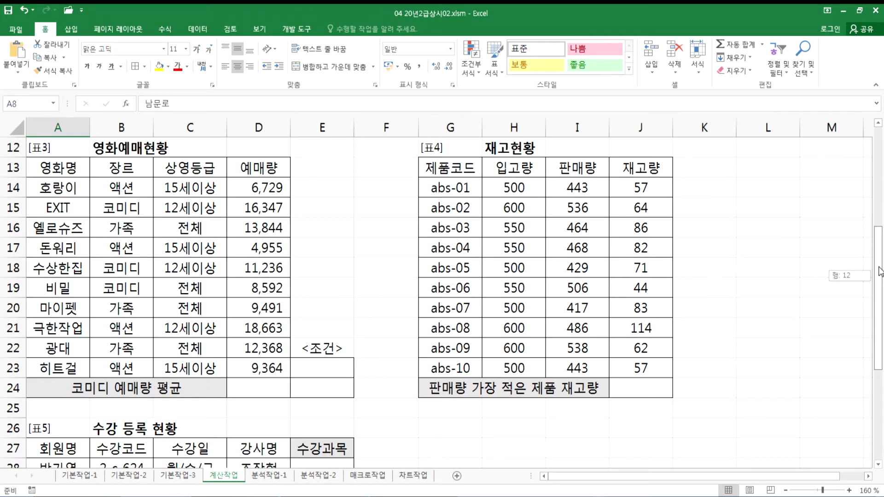
drag(879, 272, 880, 276)
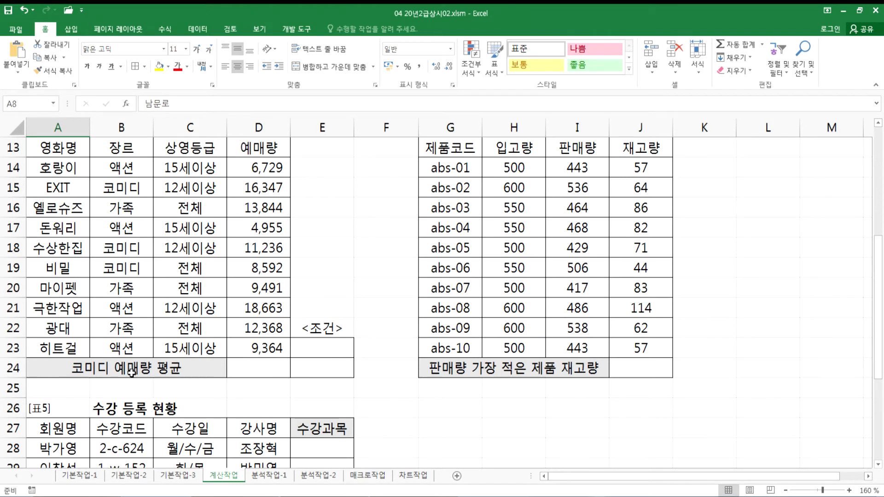
Check the 문제3 wording in Notepad against the 예매량 values D14:D23 and the result cell D24
key(alt+Tab)
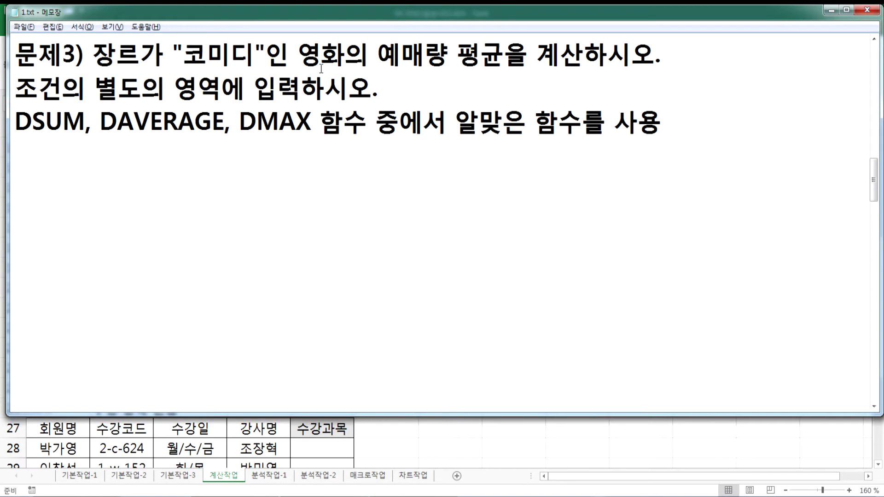
key(alt+Tab)
drag(264, 168, 251, 350)
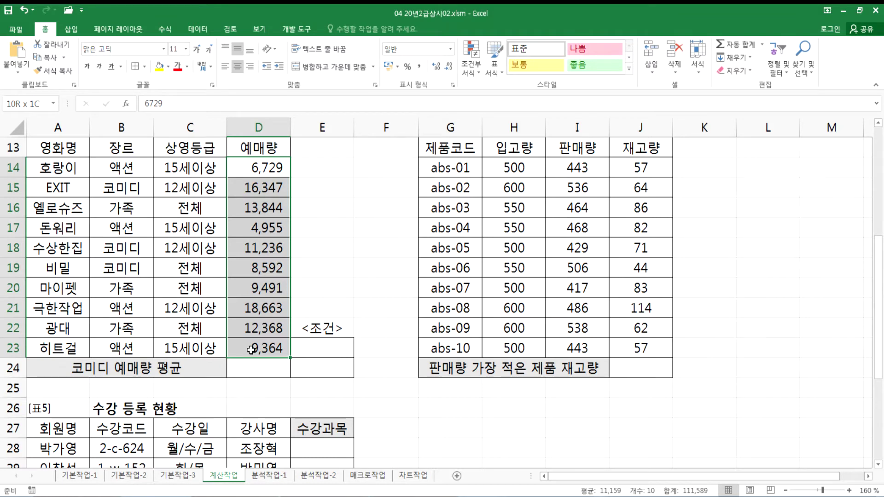
drag(251, 350, 251, 350)
click(249, 366)
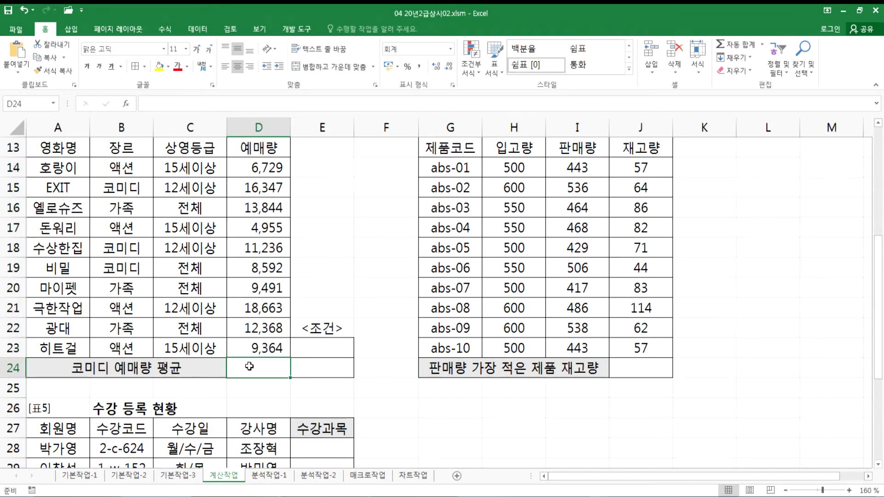
Enter the criteria under <조건>: 장르 in E23 and 코미디 in E24
drag(314, 351, 321, 369)
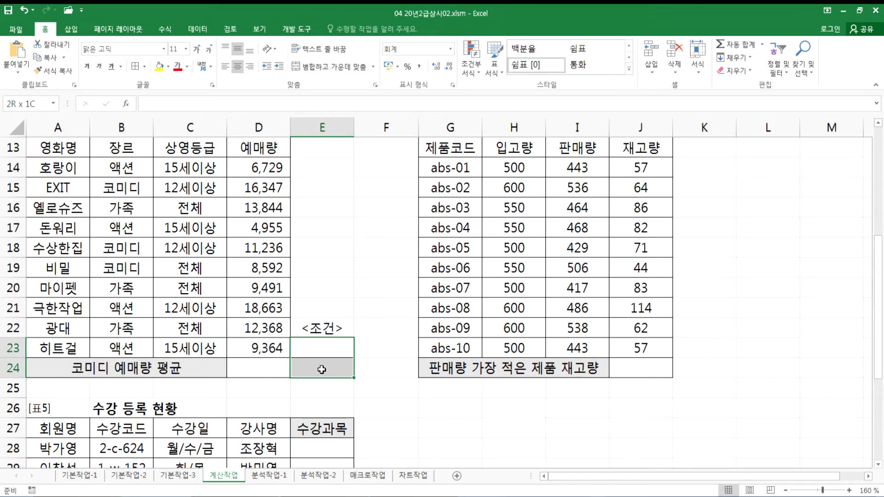
drag(321, 369, 321, 369)
text(장르)
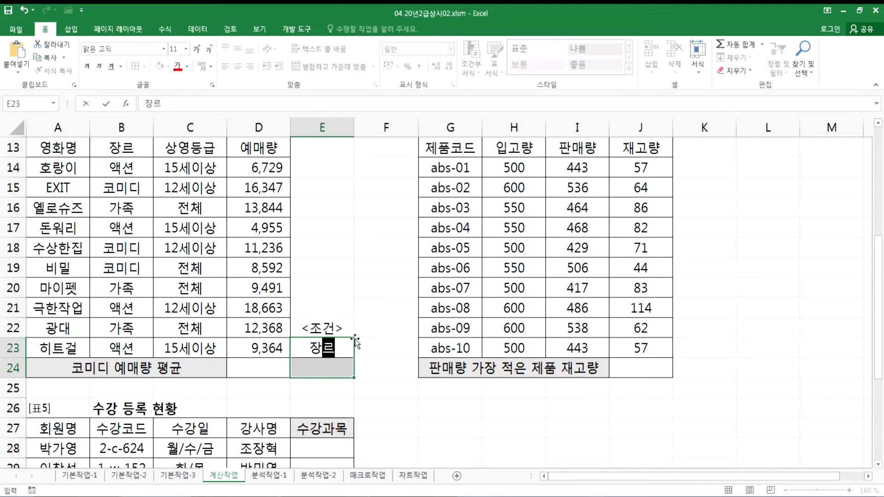
key(Return)
text(코미디)
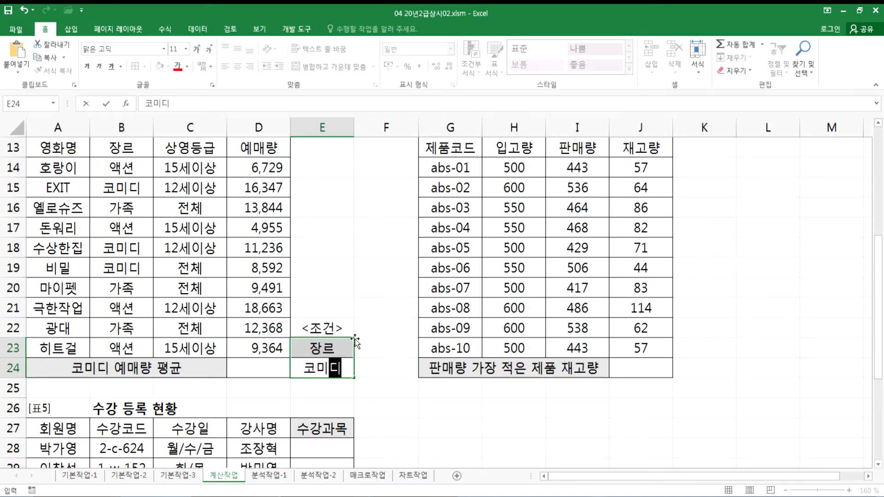
key(Return)
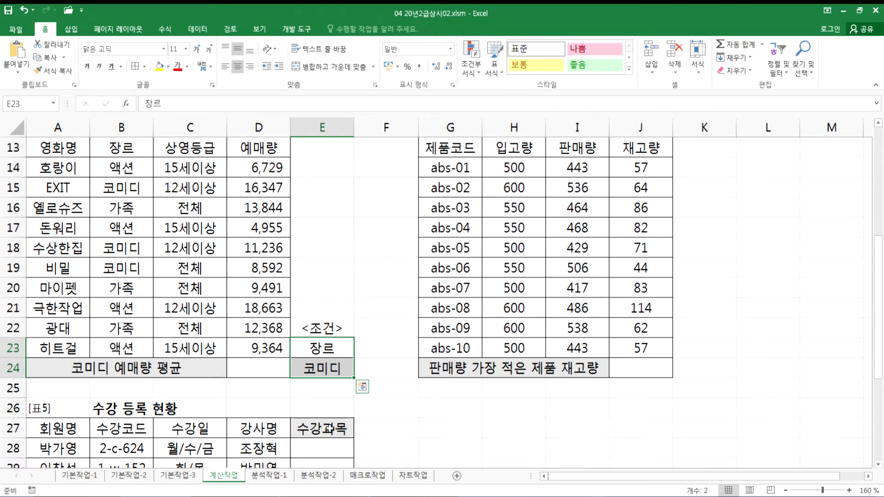
Select D24, check the functions allowed for 문제3 in Notepad, and return to Excel
click(253, 364)
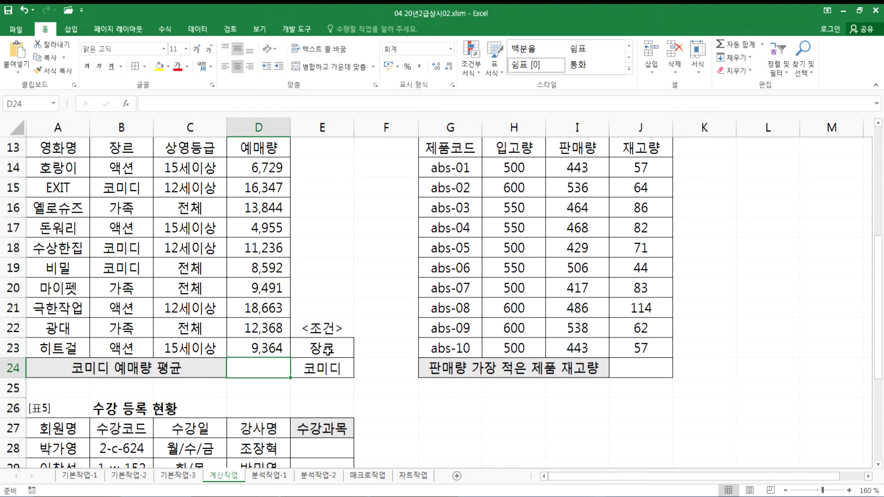
key(alt+Tab)
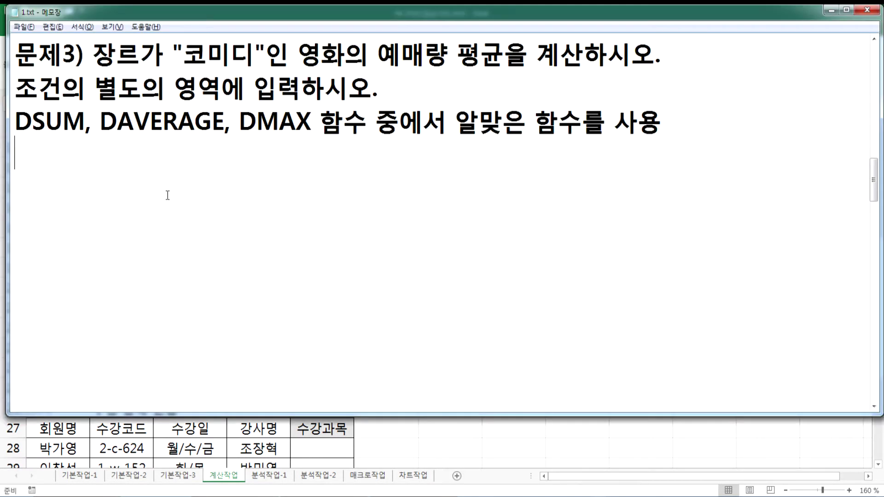
drag(100, 122, 225, 120)
click(161, 156)
key(alt+Tab)
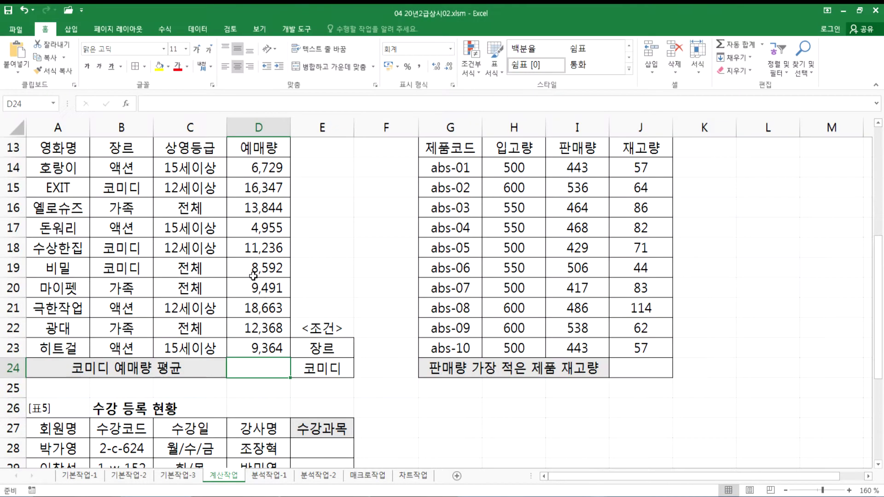
Start a DAVERAGE formula in D24
text(=ㅇㅁ)
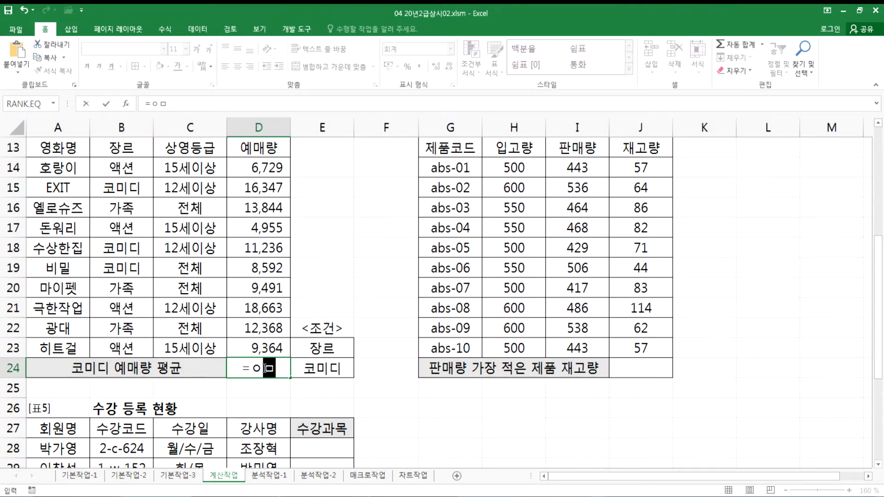
key(BackSpace)
text(DAV)
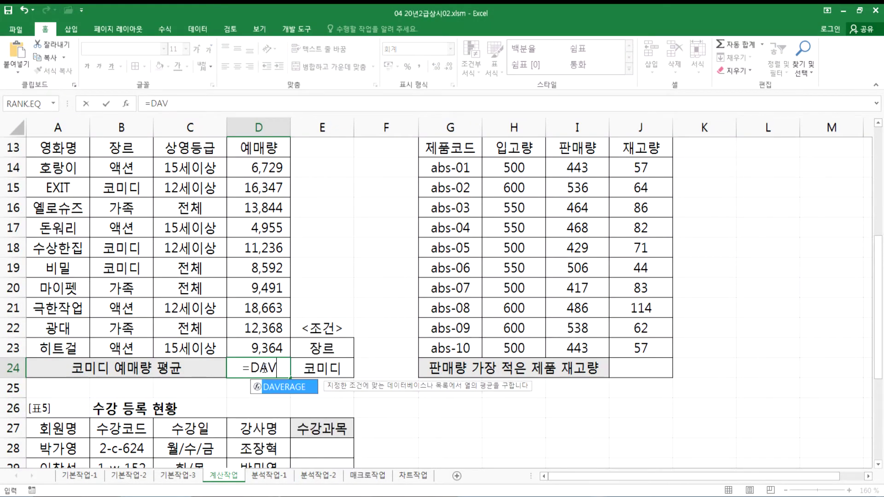
key(Tab)
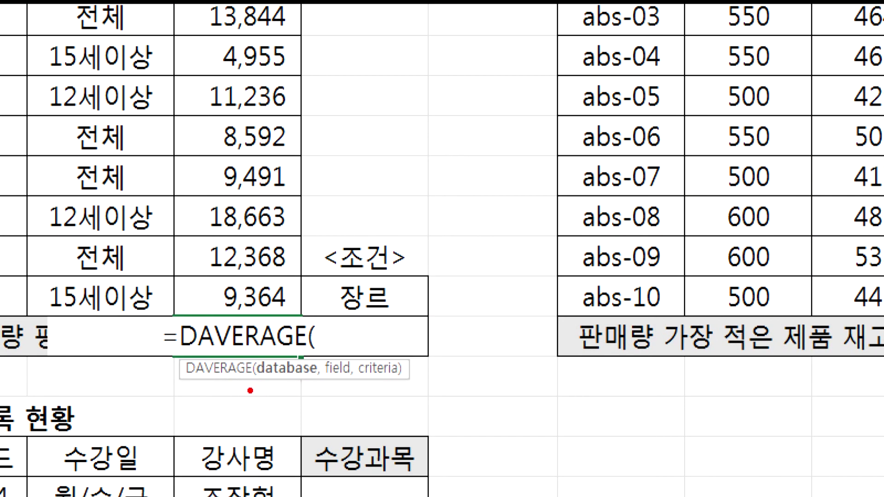
drag(259, 388, 329, 388)
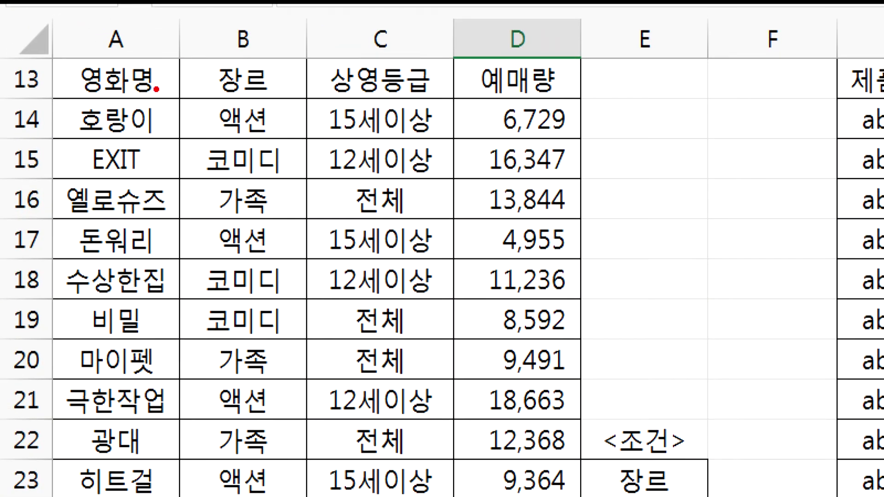
mouse_move(155, 65)
mouse_down()
mouse_move(64, 57)
mouse_move(46, 475)
mouse_move(101, 484)
mouse_up()
mouse_move(552, 65)
mouse_down()
mouse_move(593, 122)
mouse_move(599, 405)
mouse_move(566, 489)
mouse_move(543, 496)
mouse_up()
drag(149, 113, 105, 211)
drag(99, 136, 150, 240)
mouse_move(234, 55)
mouse_down()
mouse_move(206, 59)
mouse_move(186, 252)
mouse_move(186, 448)
mouse_move(230, 496)
mouse_up()
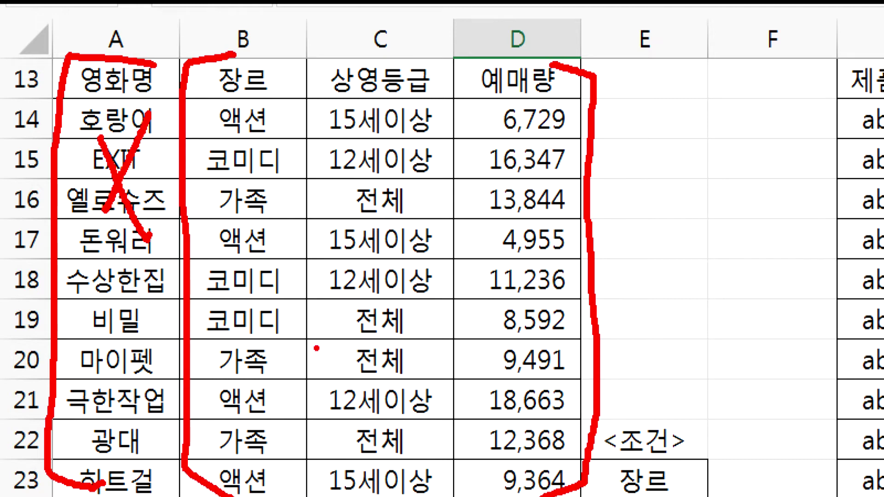
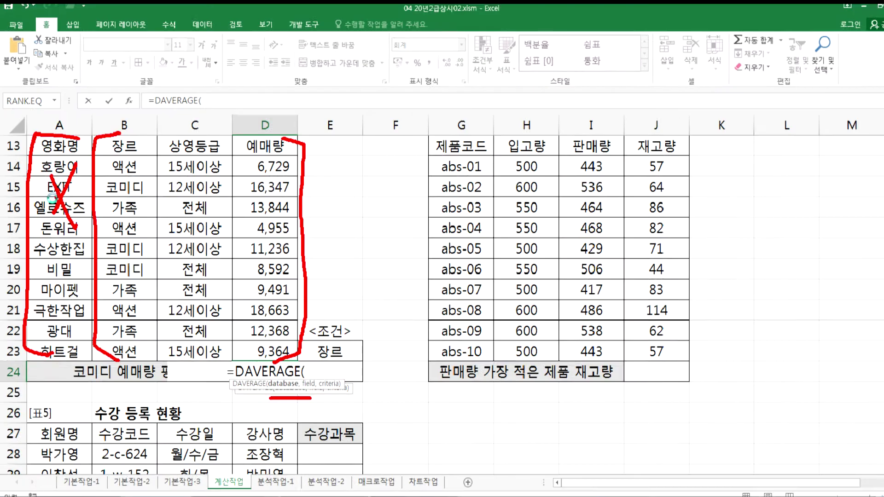
Complete the DAVERAGE formula in D24 with database A13:D23, field D13 and criteria E23:E24
drag(66, 146, 254, 342)
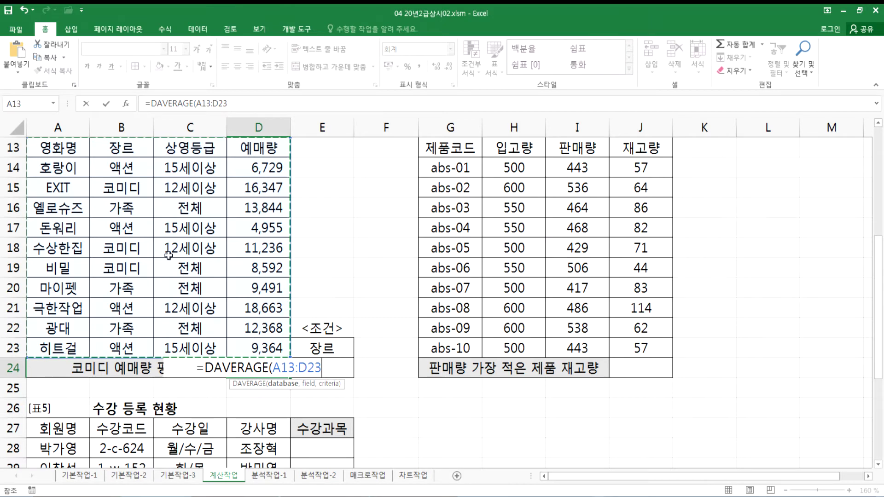
drag(119, 148, 251, 347)
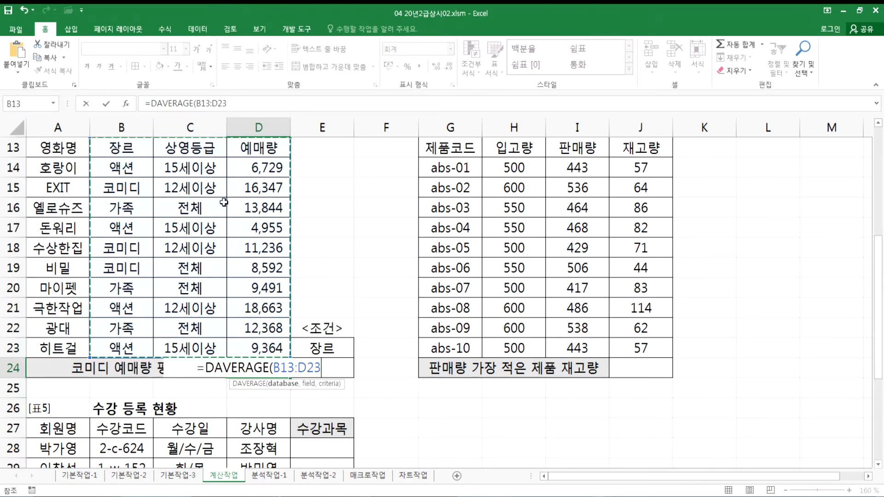
drag(55, 147, 257, 344)
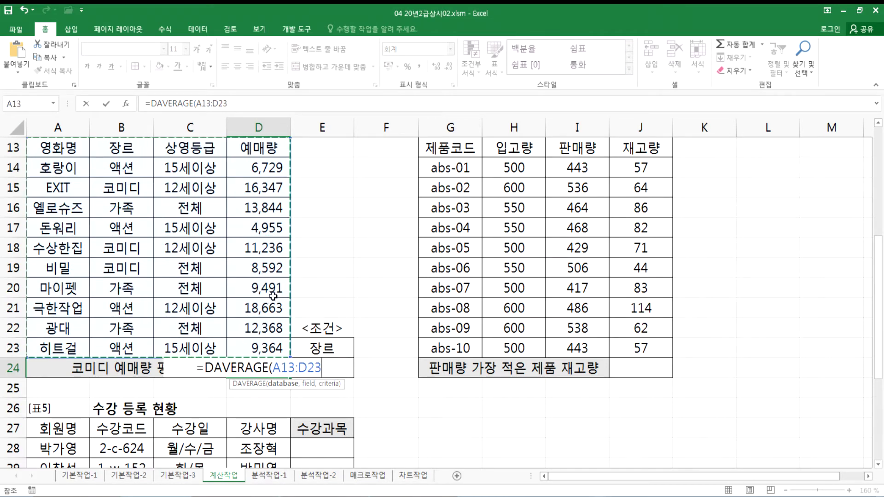
text(,)
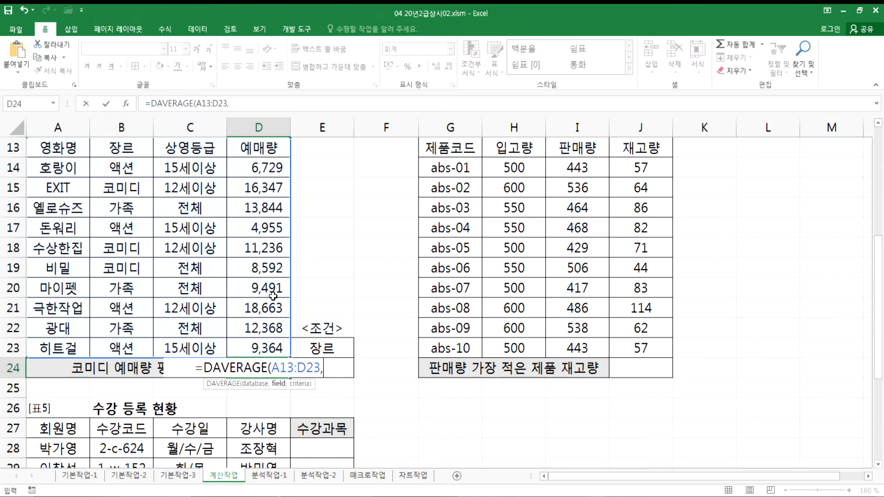
click(249, 149)
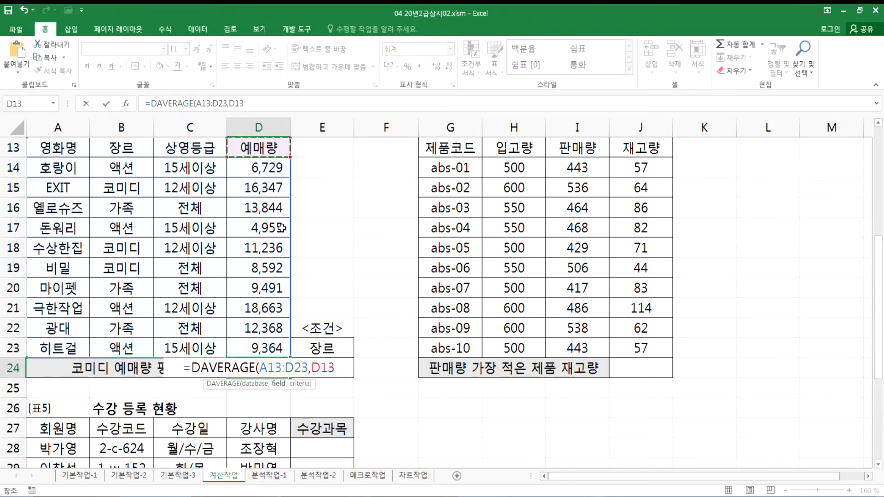
text(,)
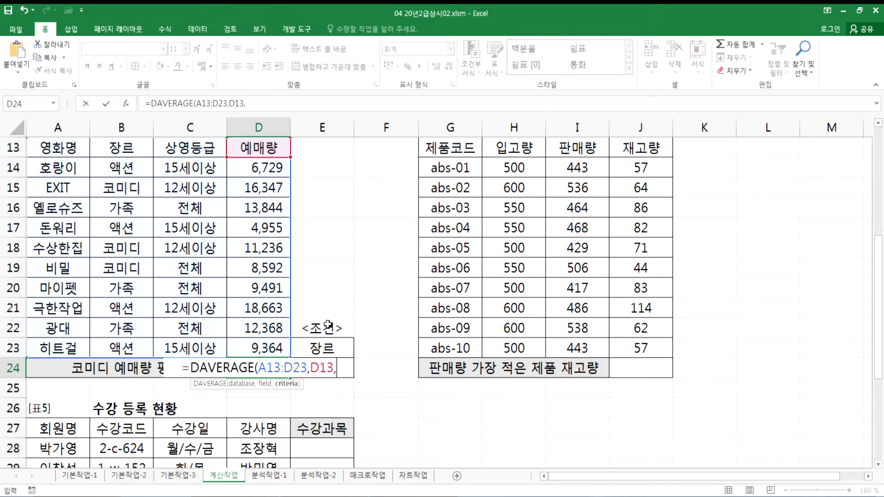
drag(330, 349, 335, 376)
Copy the D24 formula into the Notepad file under the 문제3 wording
click(286, 361)
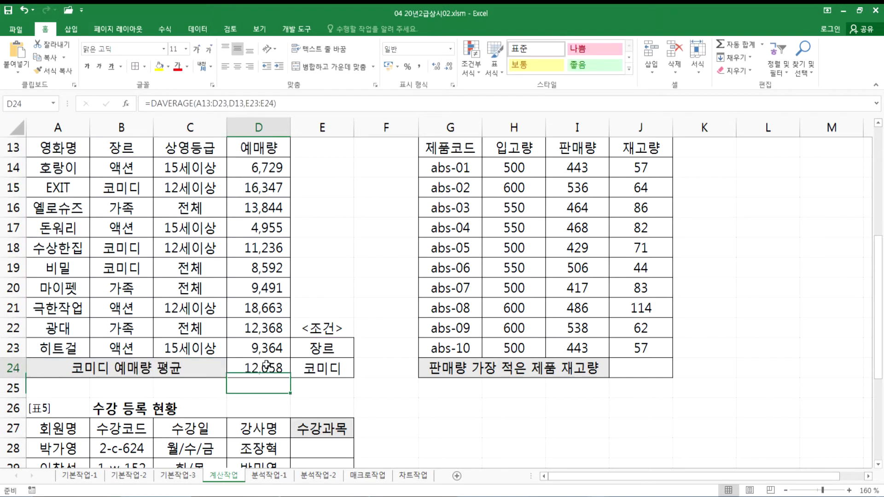
drag(283, 105, 142, 105)
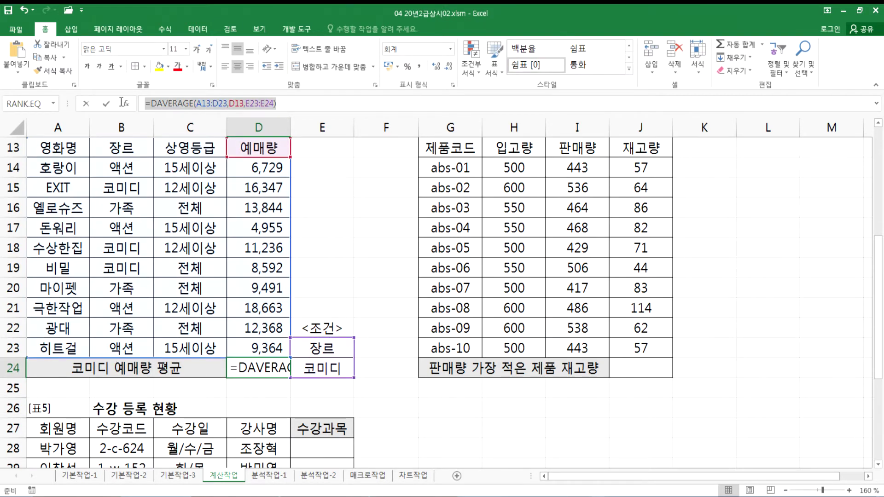
key(alt+Tab)
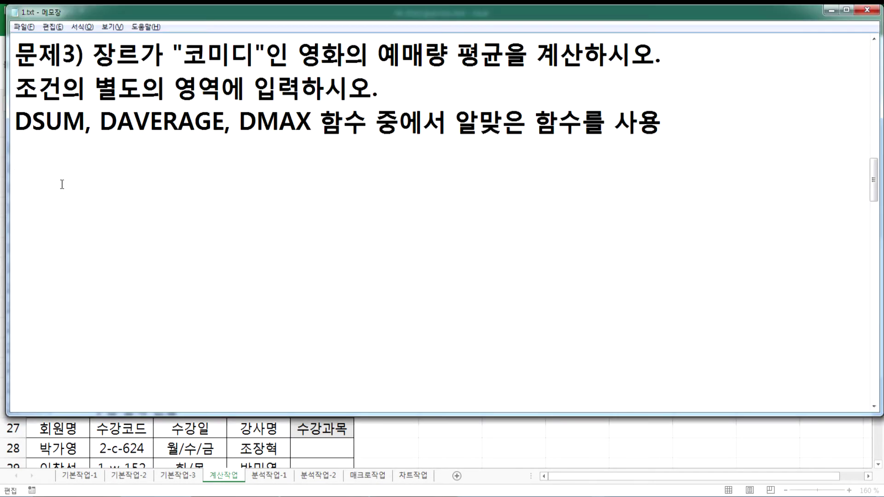
click(77, 191)
key(ctrl+v)
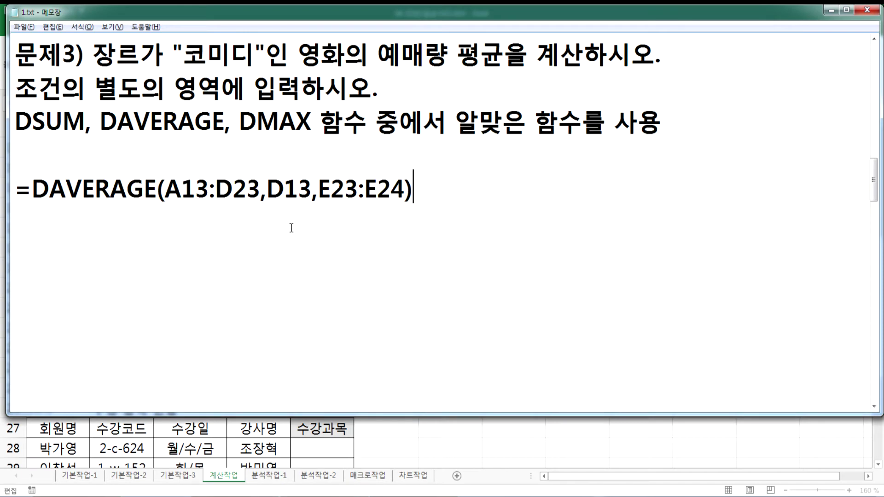
Add spaces between the noted formula's arguments and duplicate it below with 4 as the field argument
click(325, 189)
click(267, 189)
click(16, 189)
drag(17, 189, 30, 212)
click(101, 225)
key(ctrl+v)
drag(275, 220, 321, 220)
text(4)
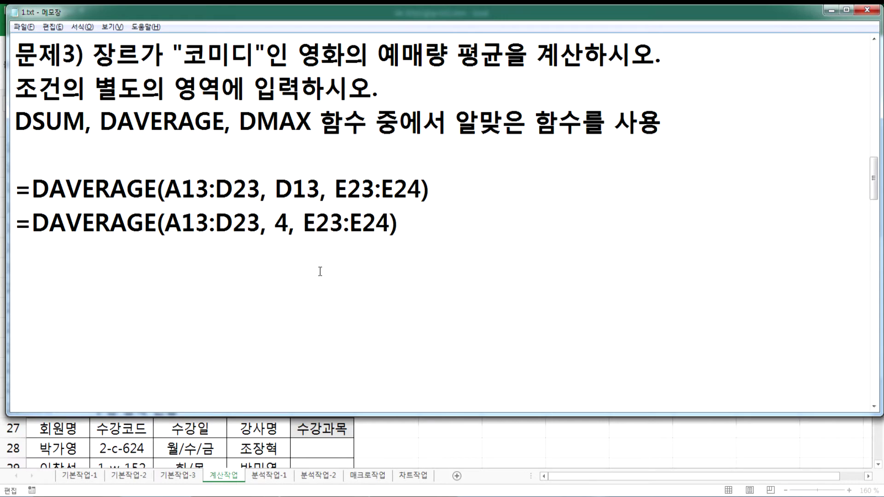
Add a third copy of the formula to the notes with "예매량" as the field argument
click(191, 244)
key(ctrl+v)
drag(276, 257, 316, 257)
key(alt+Tab)
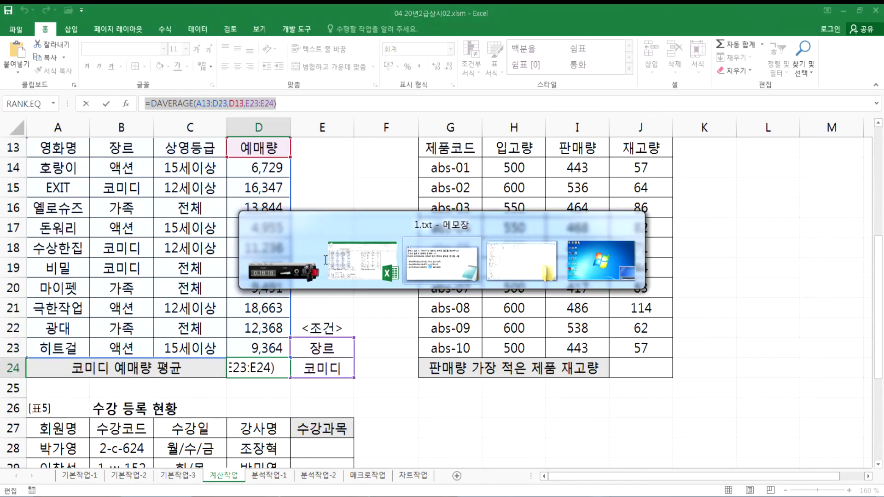
key(alt+Tab)
text("")
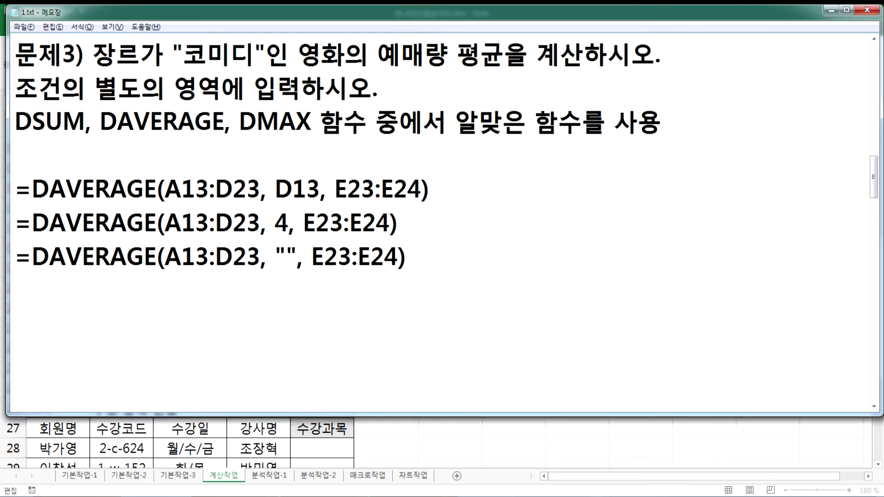
text(예매량)
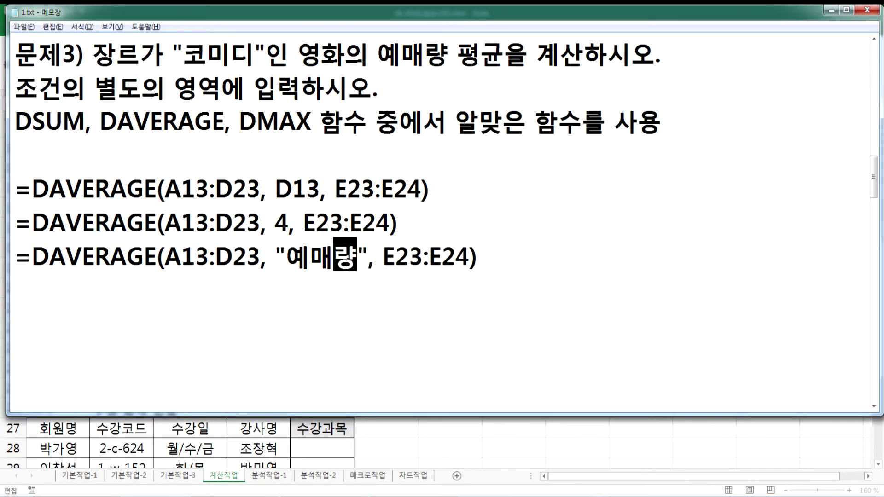
click(297, 290)
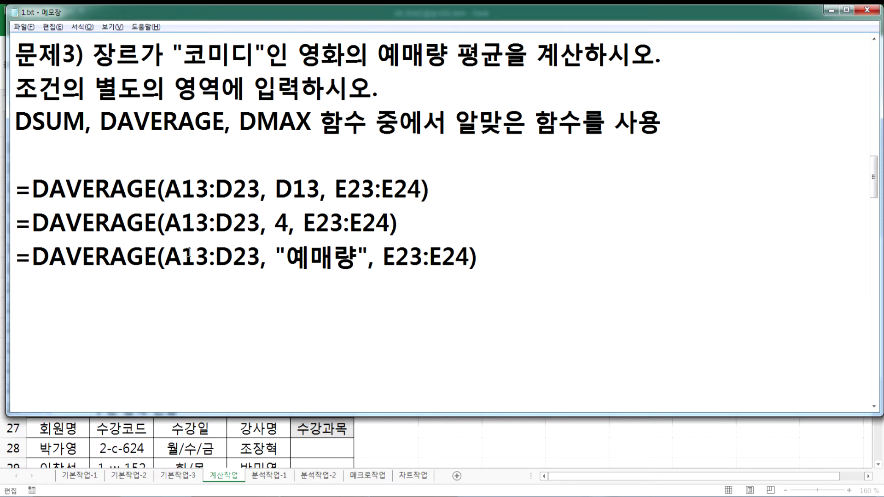
Duplicate the three noted formulas below and change the first copy's database range to B13:D23
drag(16, 184, 17, 288)
key(ctrl+c)
click(17, 290)
key(ctrl+v)
drag(165, 290, 183, 290)
text(ㅁ)
key(BackSpace)
text(B)
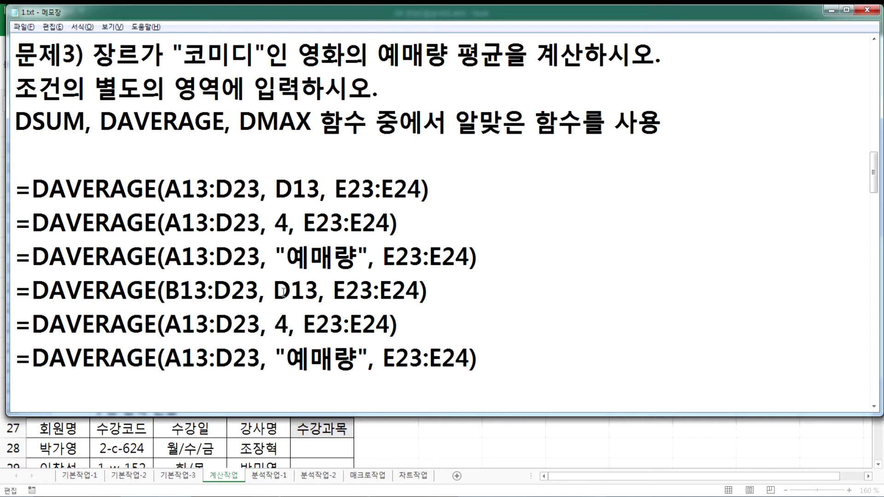
Change the other two copies' database range to B13:D23 and set the numeric field argument to 3
drag(165, 325, 182, 324)
text(B)
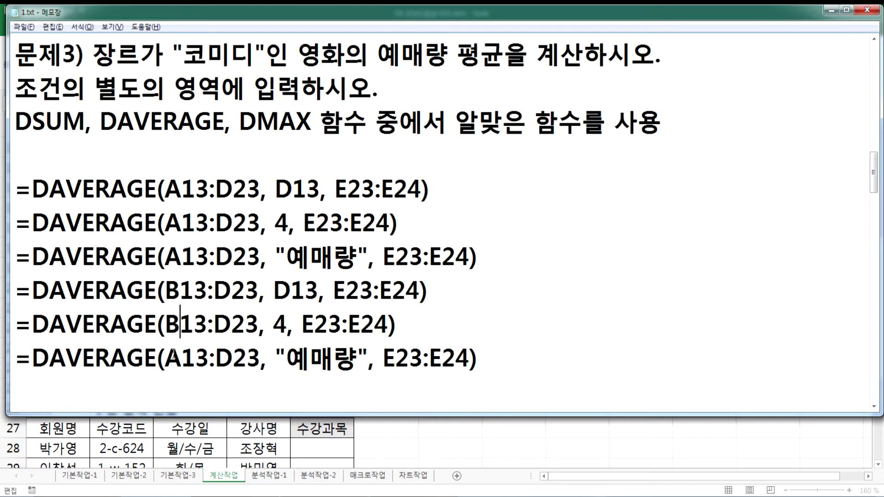
drag(165, 358, 182, 358)
text(B)
drag(273, 325, 287, 326)
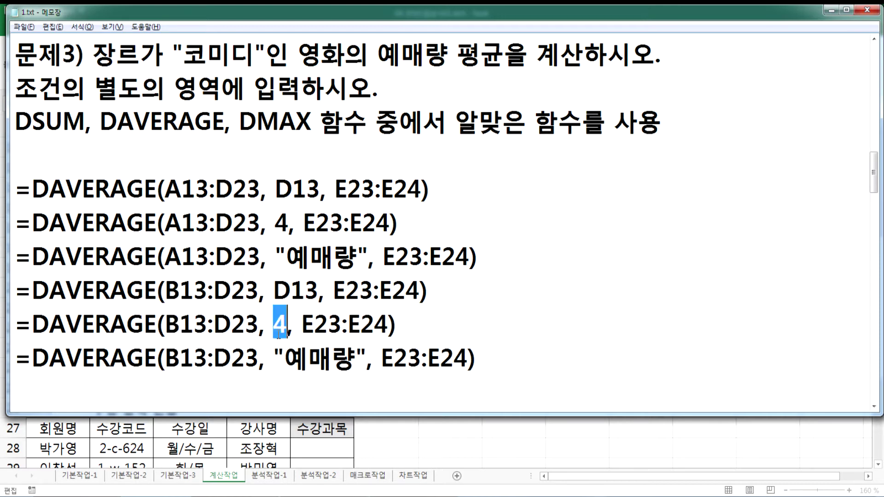
text(3)
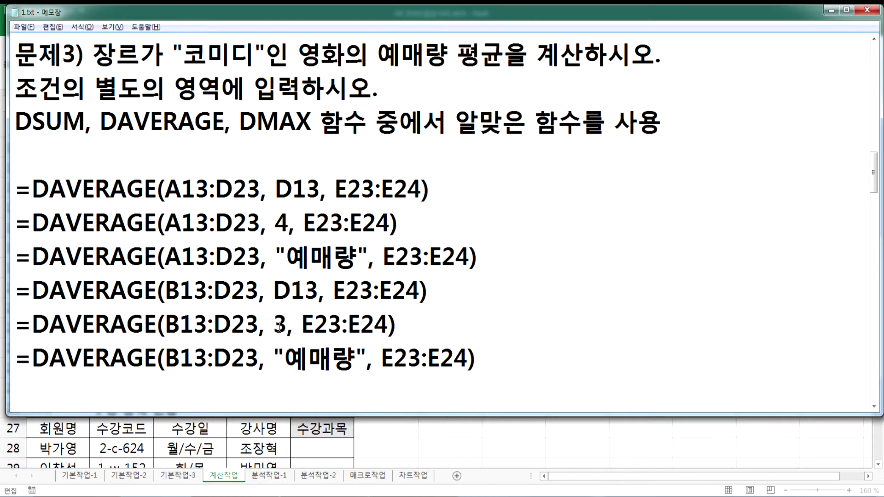
Check in Excel where 예매량 falls within the columns of B13:D23, and compare it with the field arguments in Notepad
key(alt+Tab)
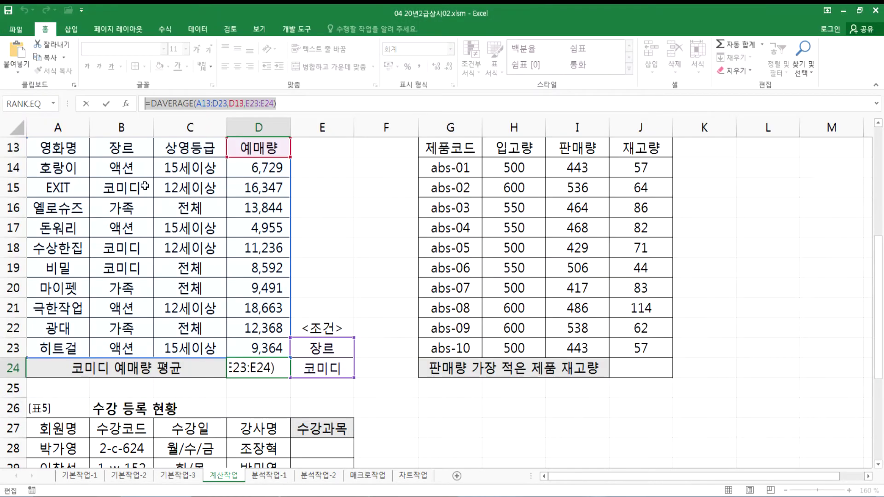
drag(121, 150, 244, 349)
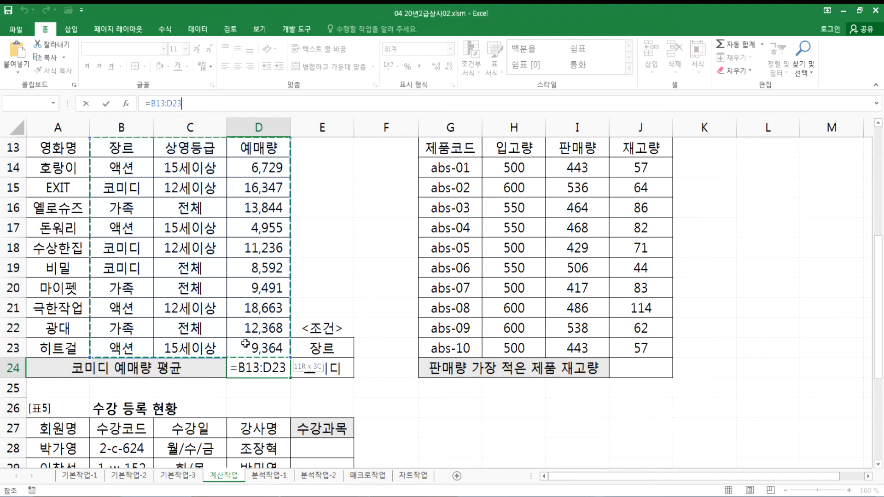
key(Return)
click(126, 152)
drag(179, 148, 257, 148)
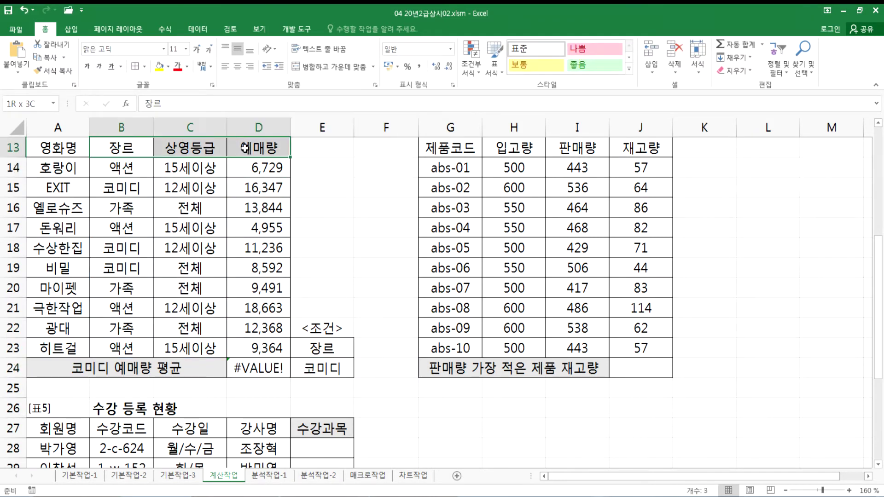
key(alt+Tab)
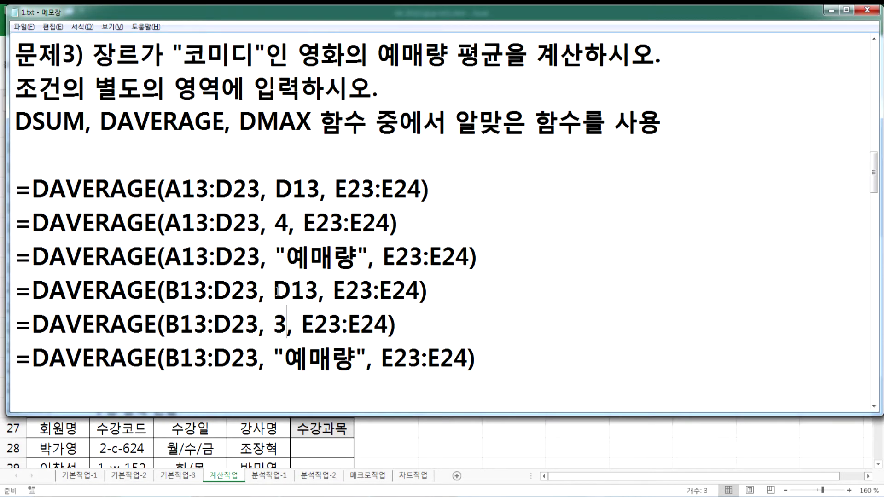
drag(276, 291, 318, 291)
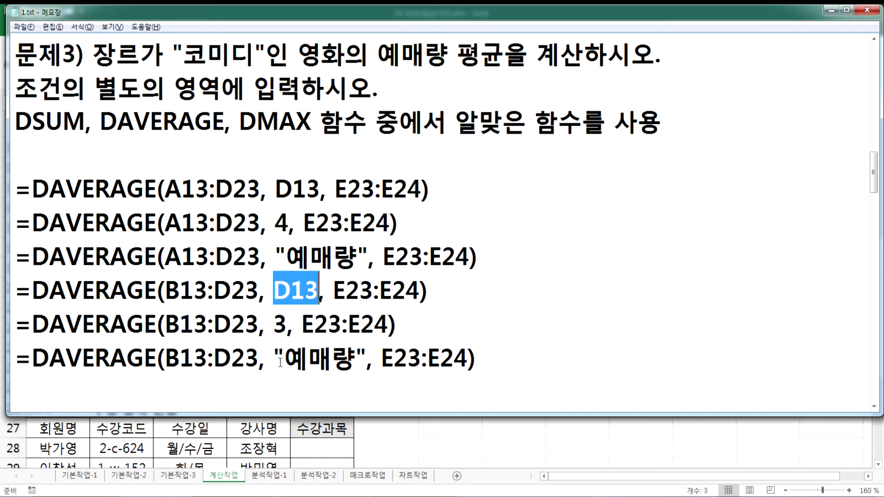
Remove the surplus blank lines between the DAVERAGE notes and 문제4, and read the 문제4 wording
click(262, 389)
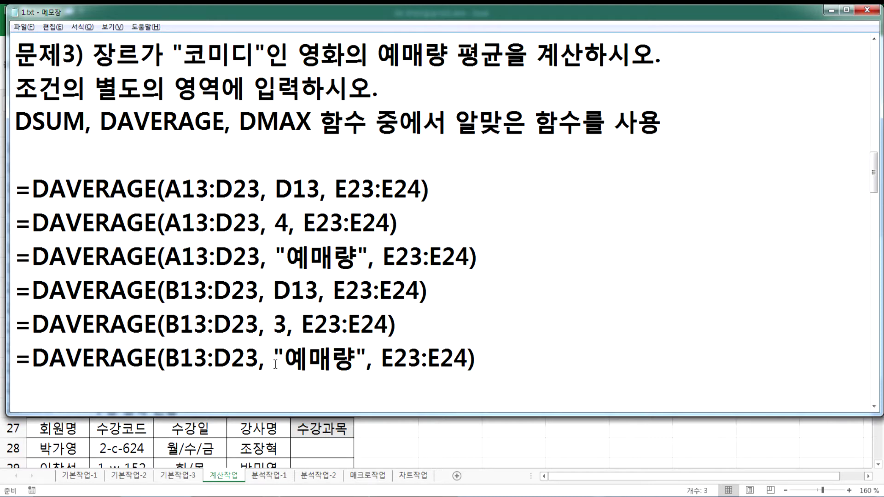
scroll(279, 358, down, 2)
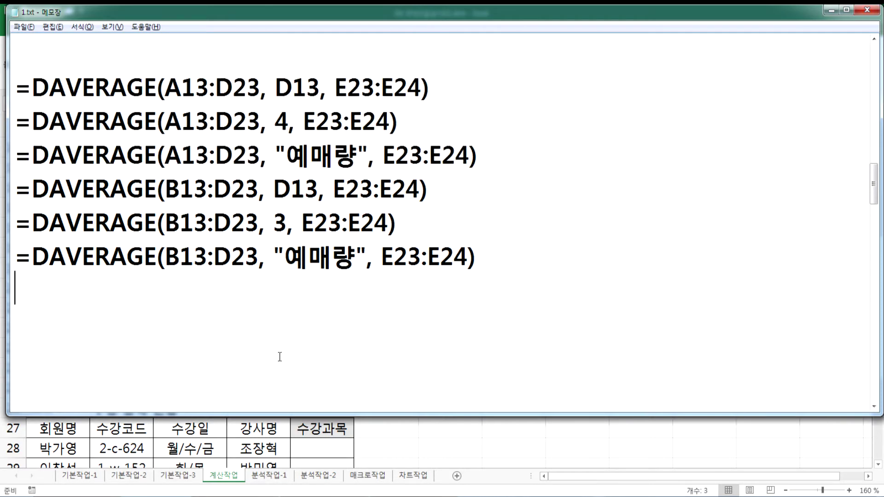
key(Delete)
key(Delete)
key(Delete)
key(Delete)
key(Delete)
key(Delete)
key(Delete)
key(Delete)
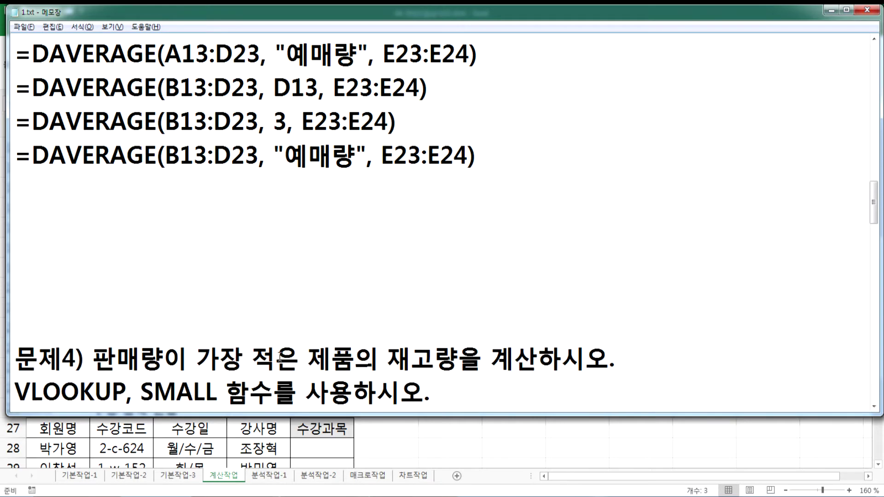
key(Return)
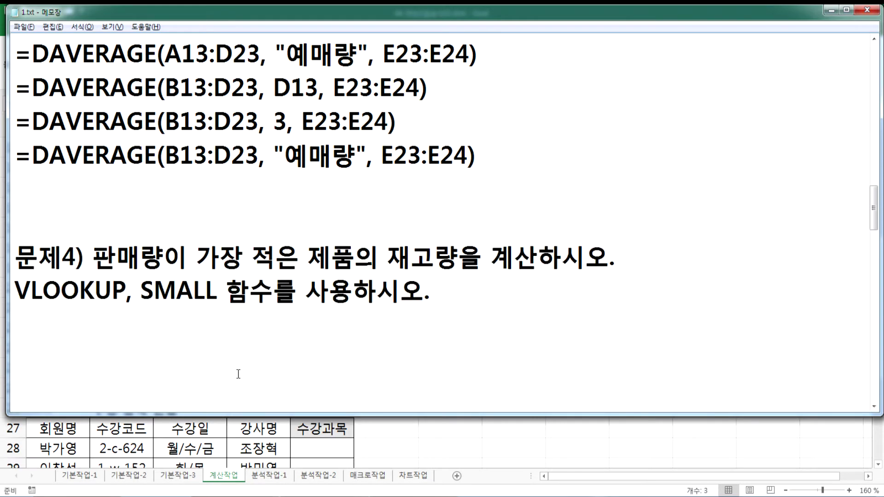
scroll(137, 324, down, 2)
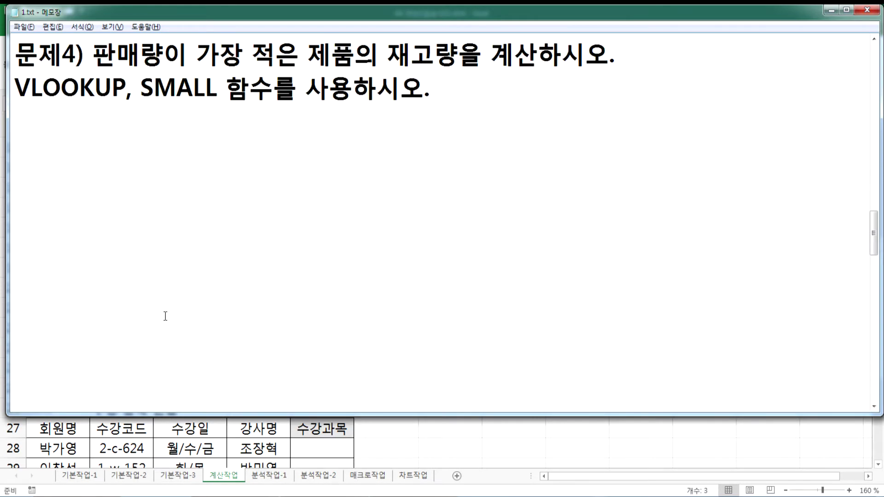
Return to Excel, undo the overwriting of D24 and check the arguments of its DAVERAGE formula
key(alt+Tab)
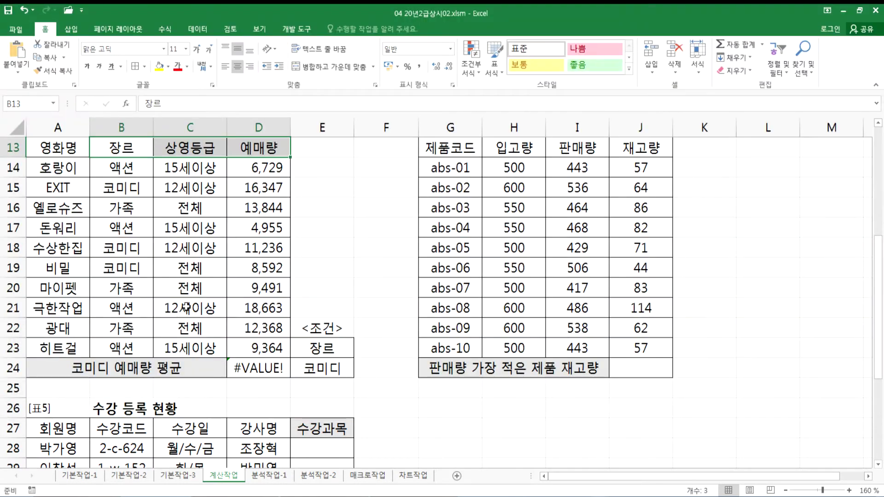
click(254, 371)
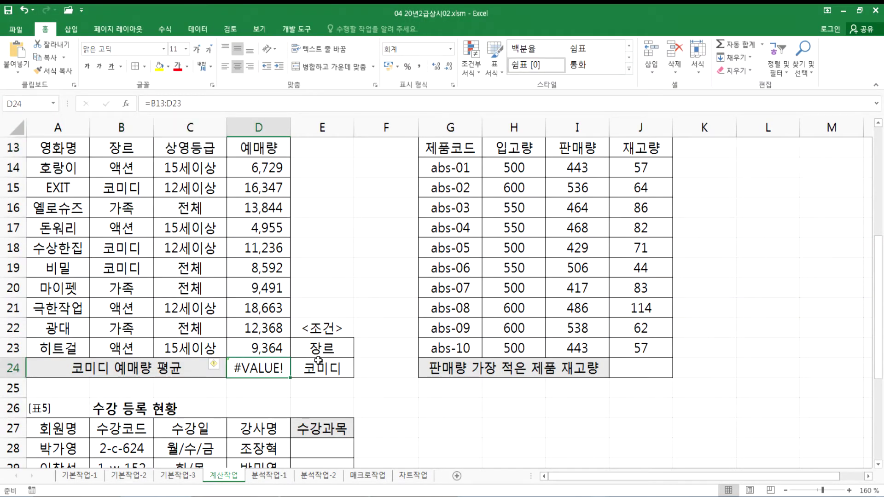
key(F2)
scroll(307, 361, up, 1)
key(Return)
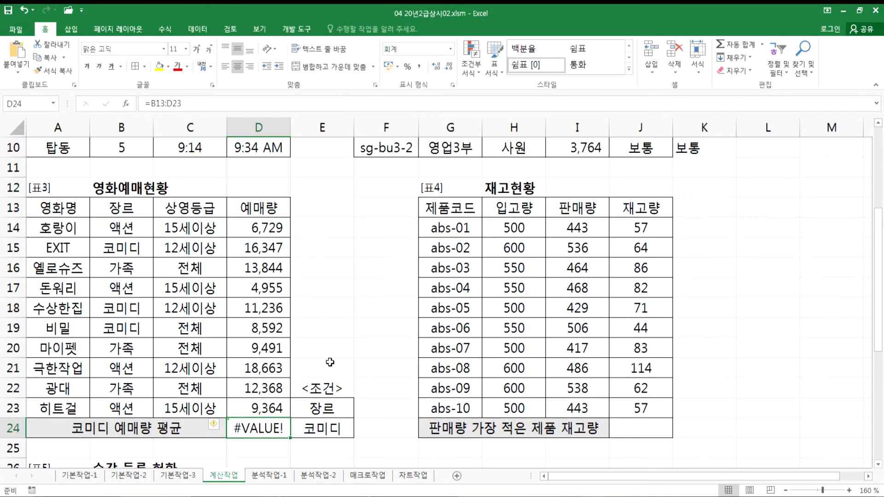
key(ctrl+z)
key(F2)
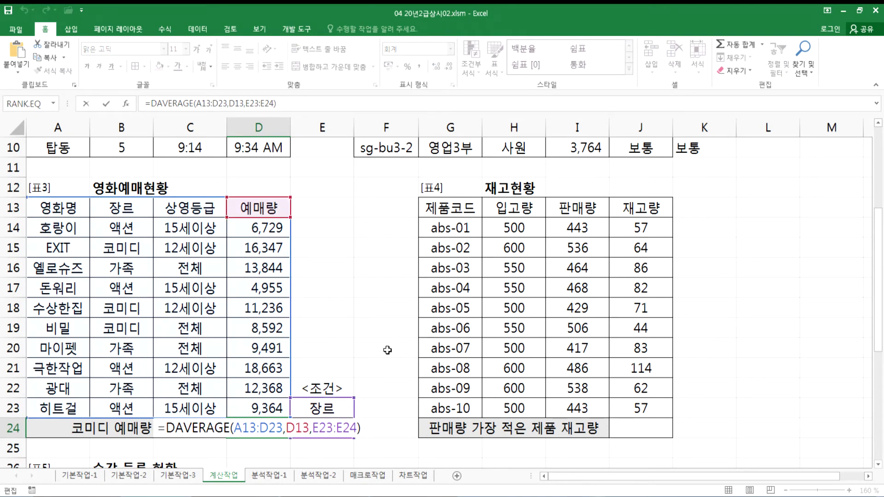
key(Escape)
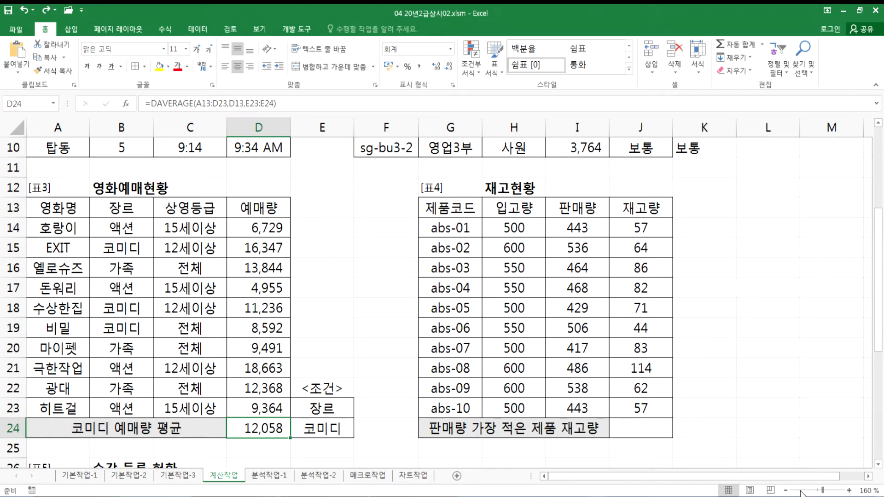
Bring the 재고현황 table [표4] in G12:J24 into view for 문제4
click(868, 476)
click(869, 476)
click(868, 476)
click(868, 476)
click(868, 476)
drag(879, 350, 881, 361)
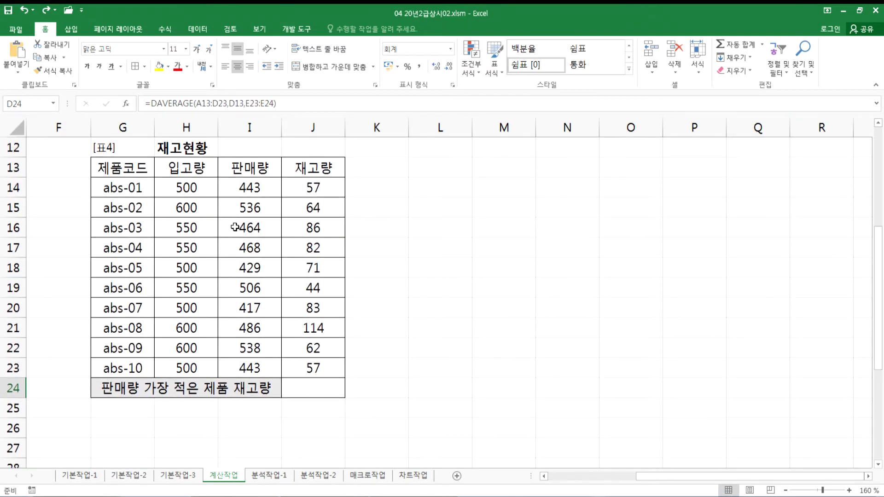
Read 문제4 in Notepad and find the product with the lowest 판매량 and its 재고량 in the Excel table I14:J23
key(alt+Tab)
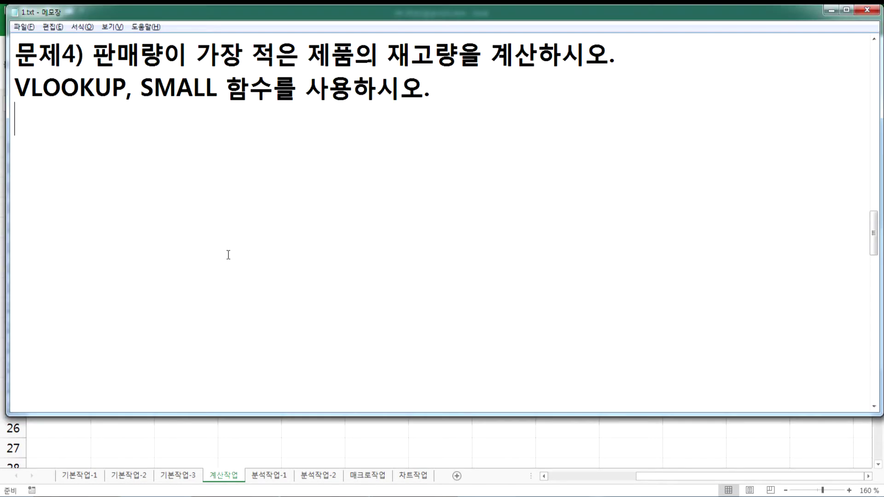
key(alt+Tab)
drag(248, 187, 313, 370)
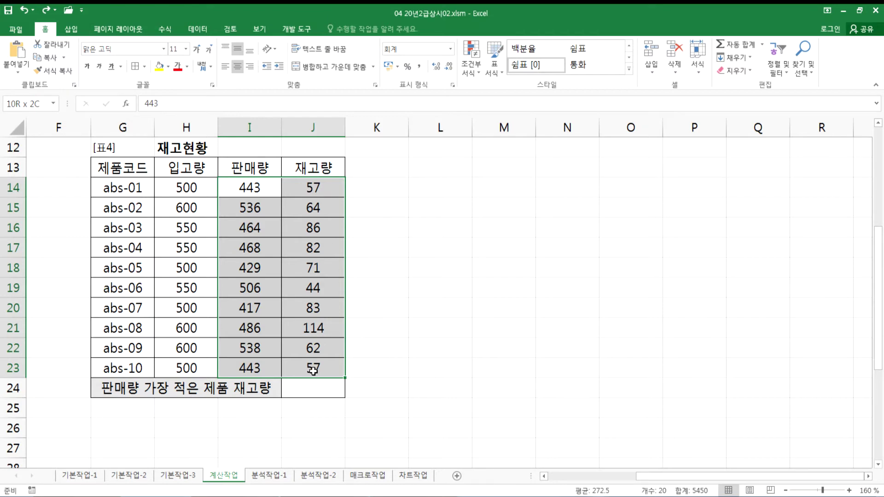
drag(313, 369, 305, 366)
key(alt+Tab)
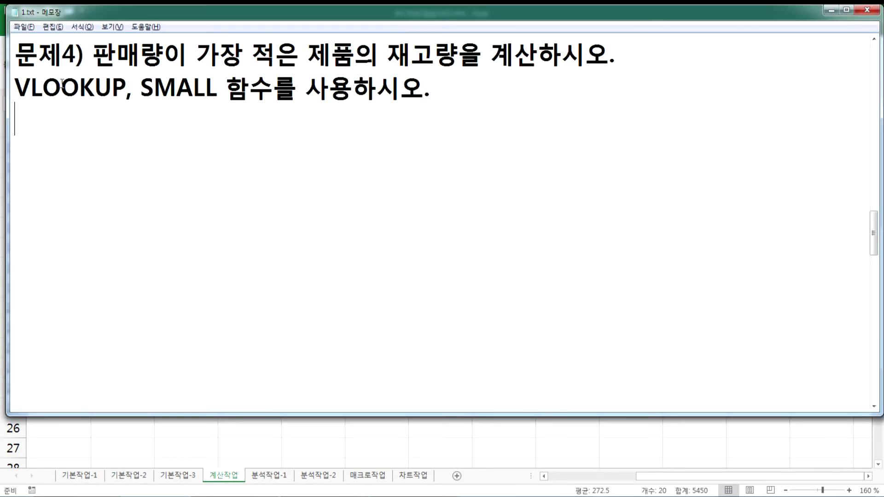
drag(104, 46, 354, 54)
key(alt+Tab)
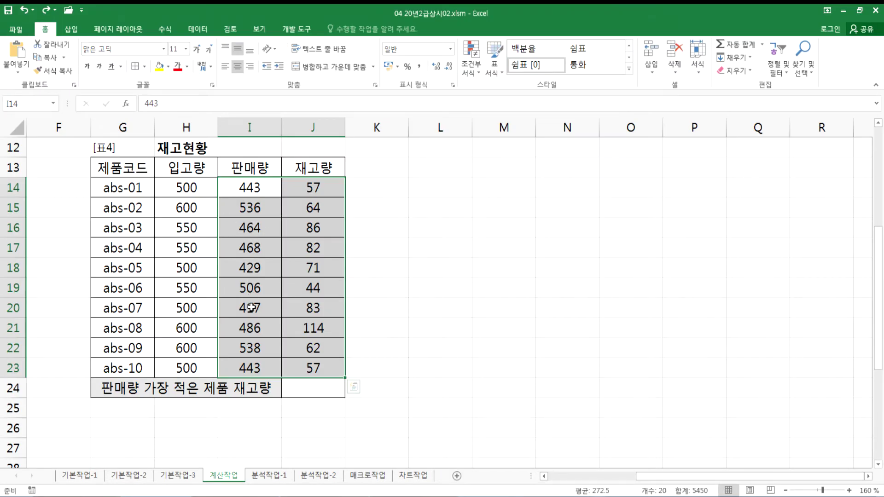
click(250, 309)
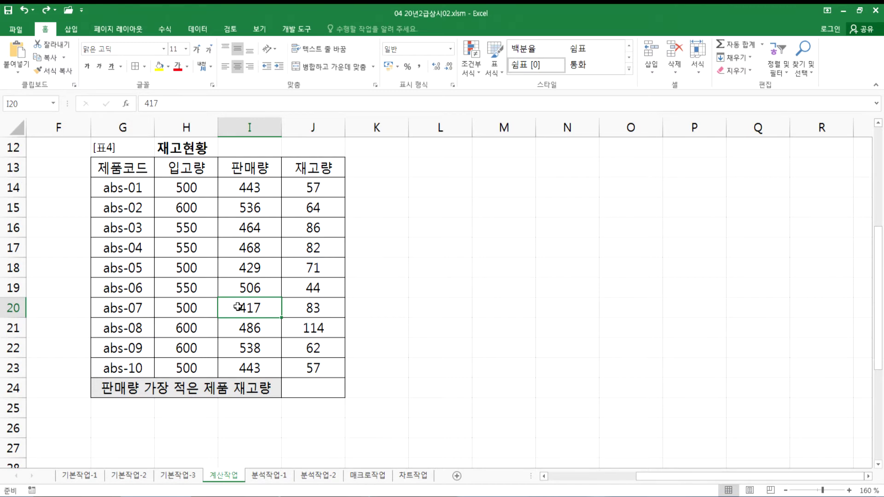
key(Right)
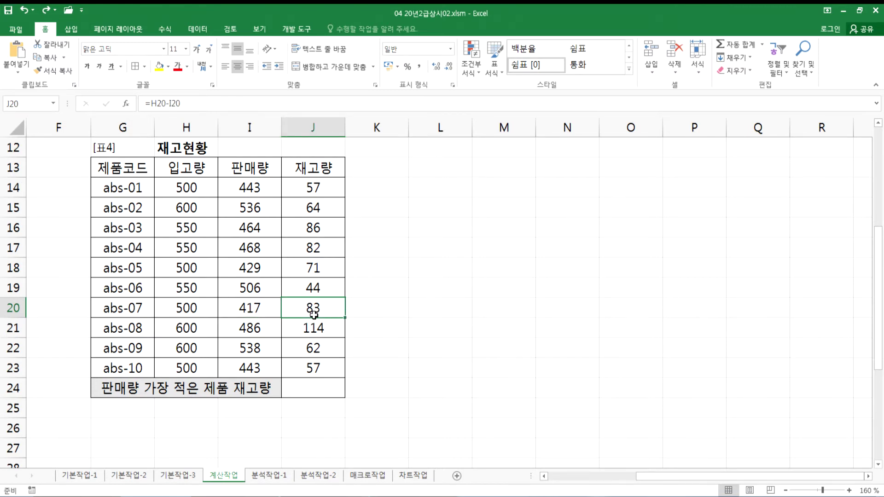
Compare I14:J23 with the 입고량 and 제품코드 columns to examine which column the VLOOKUP table range has to start from
drag(253, 187, 302, 366)
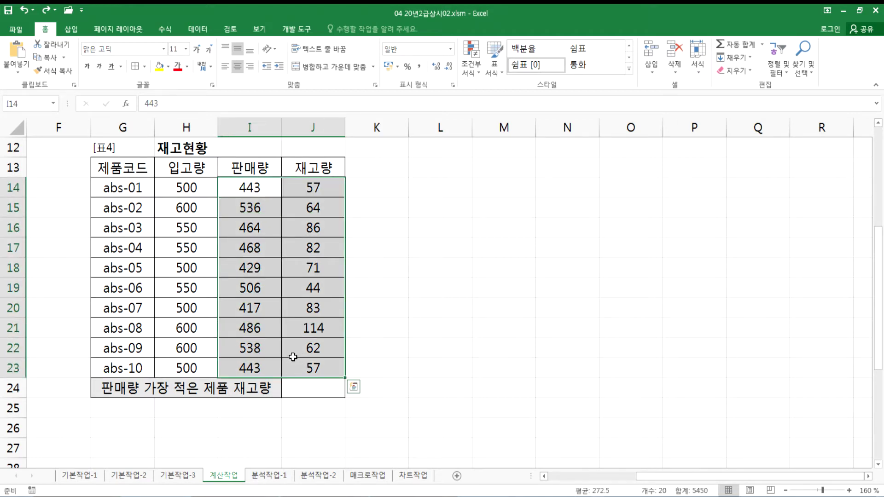
drag(240, 183, 255, 366)
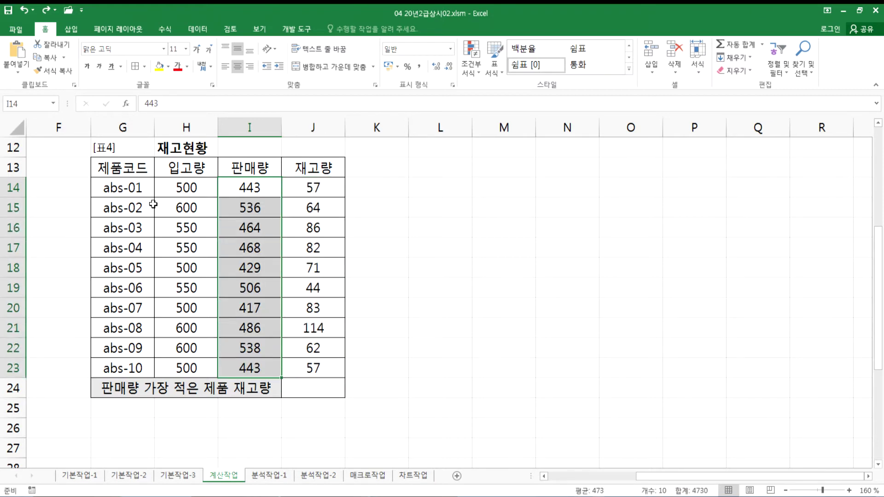
drag(186, 189, 185, 368)
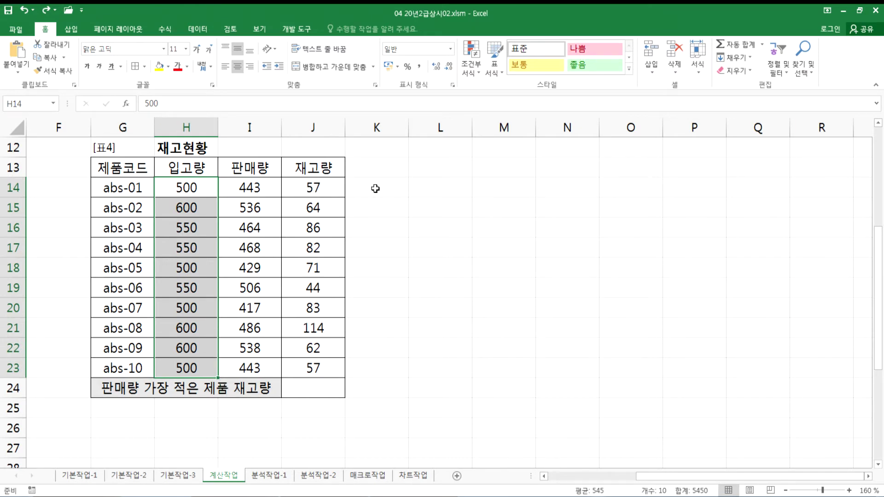
click(244, 188)
drag(244, 248, 250, 367)
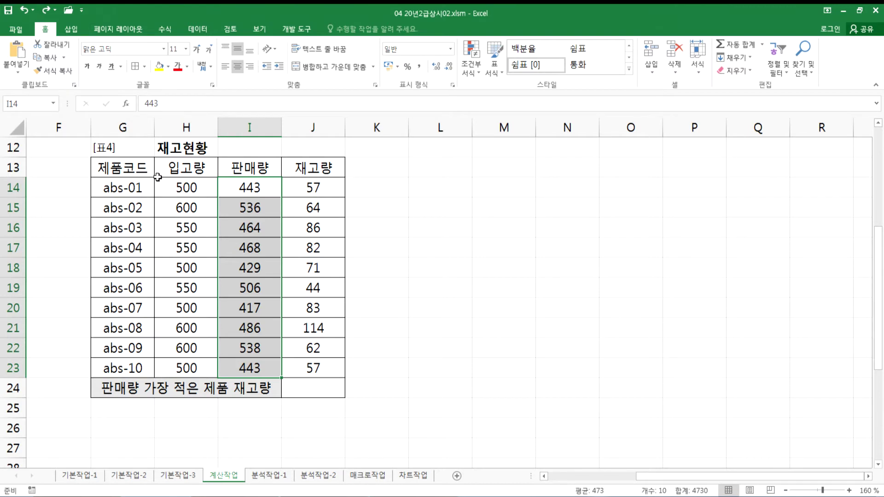
drag(128, 189, 128, 367)
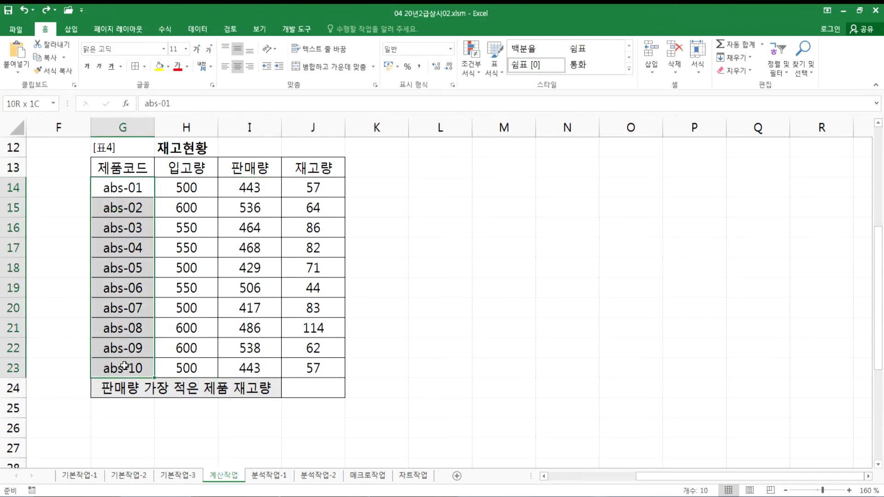
click(124, 186)
drag(124, 187, 299, 367)
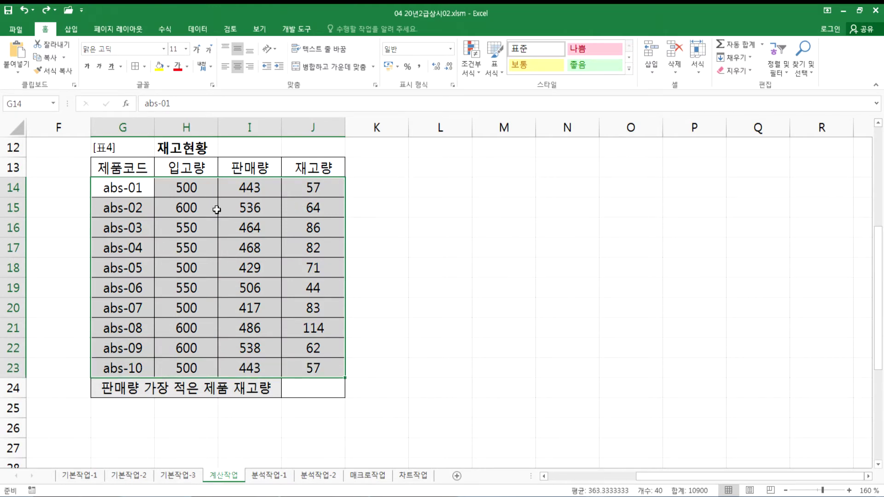
drag(252, 186, 248, 366)
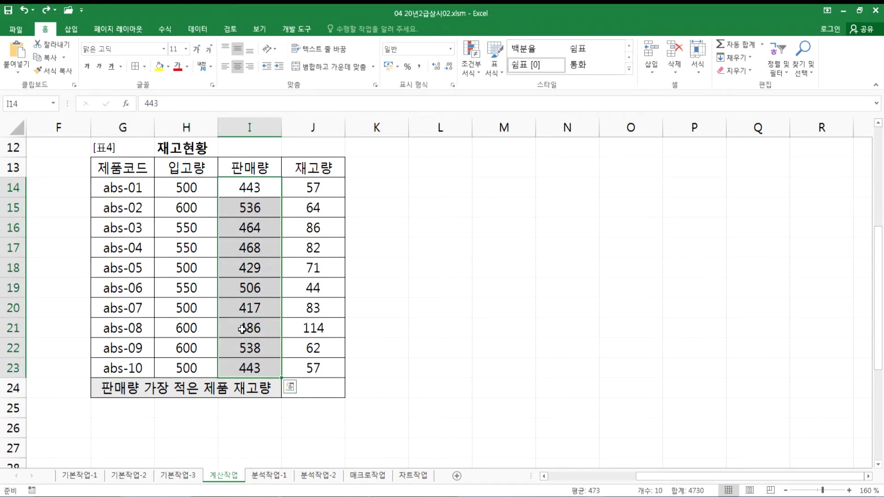
click(411, 188)
Reread 문제4's function requirements in Notepad and locate the smallest 판매량 in I14:I23 of the Excel sheet
key(alt+Tab)
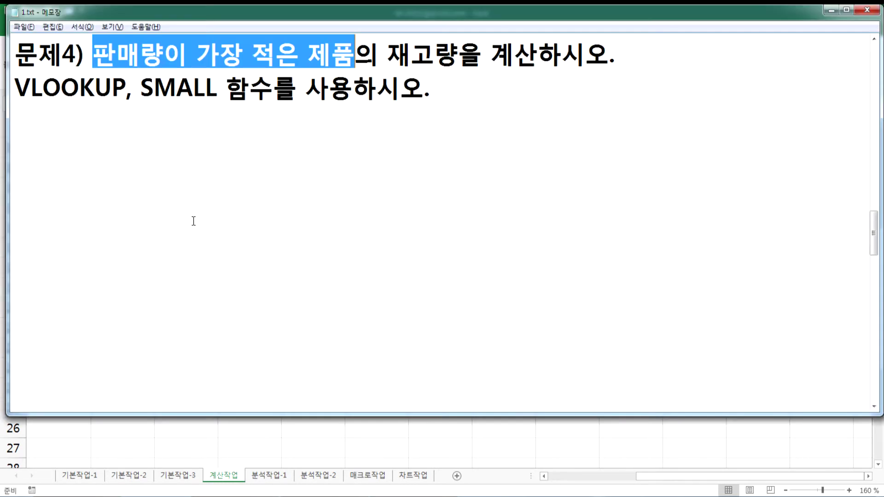
click(31, 114)
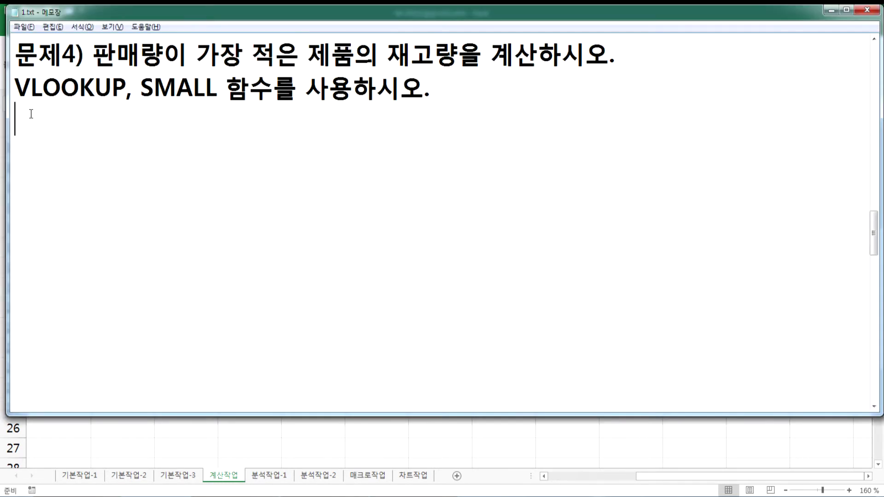
key(alt+Tab)
drag(247, 188, 246, 364)
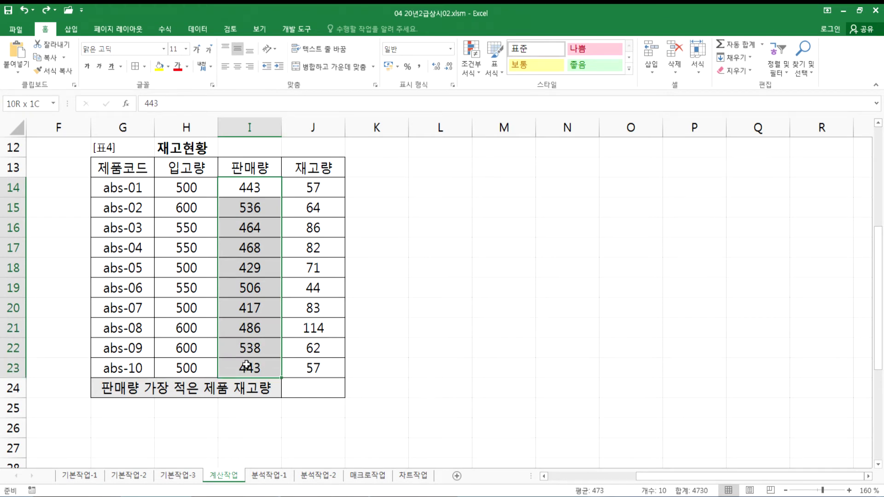
click(416, 188)
key(alt+Tab)
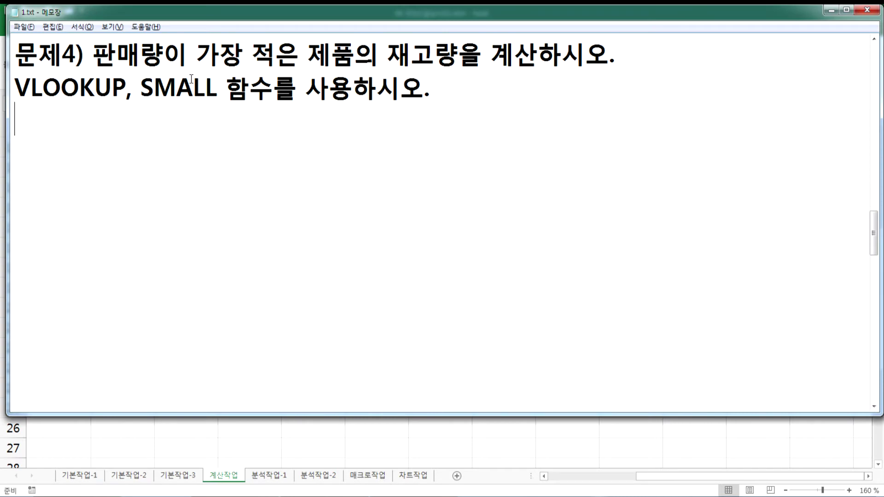
key(alt+Tab)
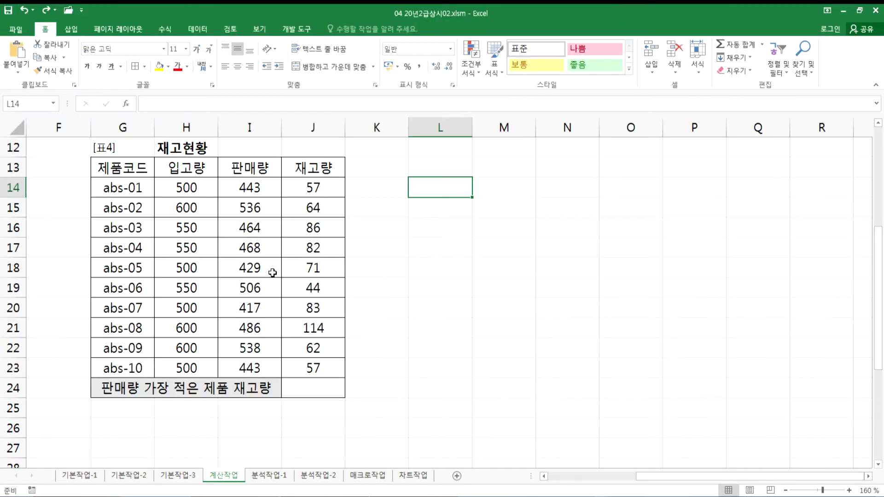
click(256, 309)
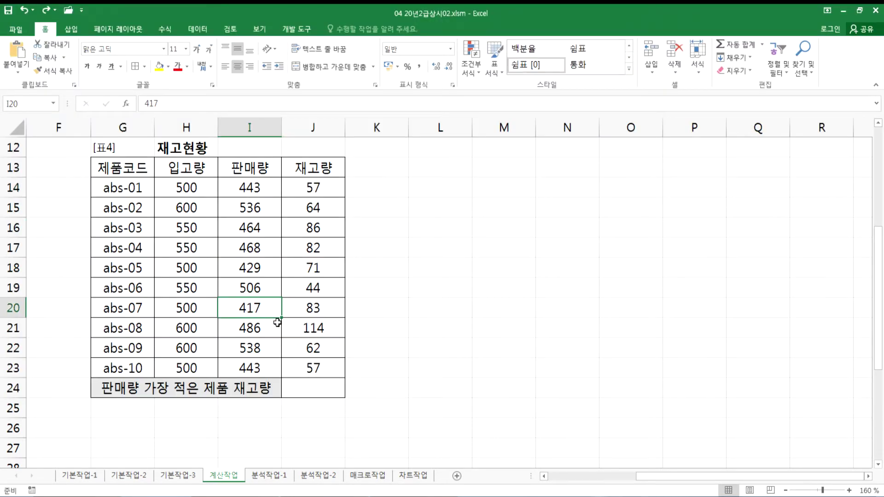
click(433, 185)
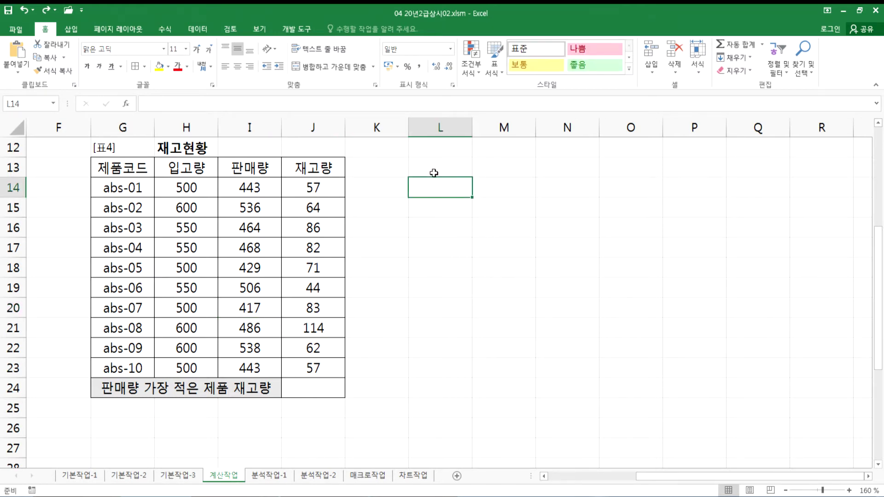
Enter =SMALL(I14:I23,1) in L13 to get the lowest 판매량
click(434, 168)
text(=S)
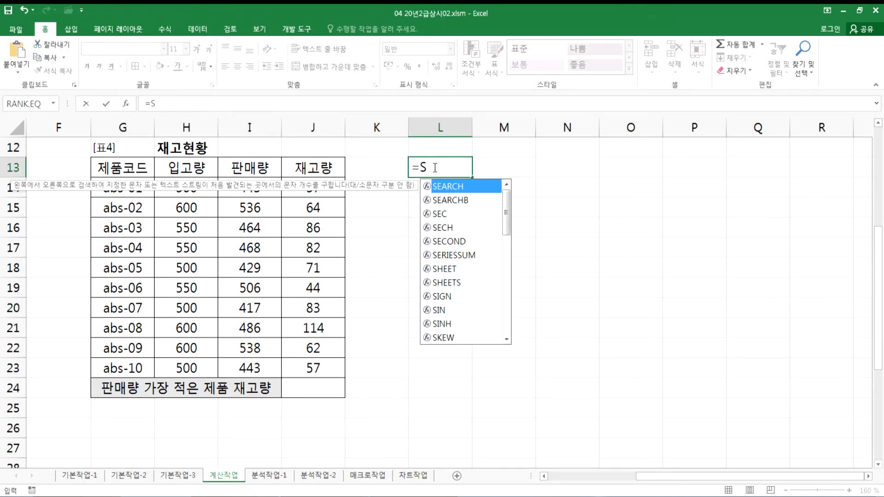
text(AM)
key(BackSpace)
key(BackSpace)
text(MALL()
drag(247, 189, 247, 364)
text(,1)
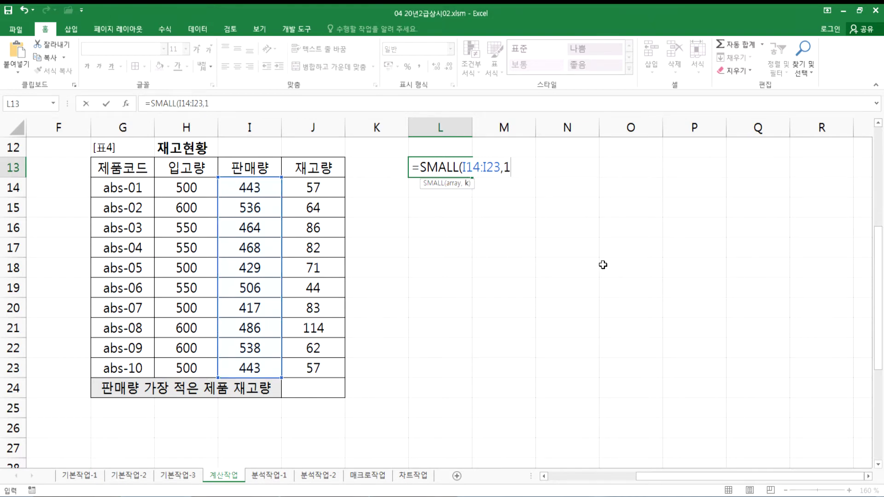
text())
key(ctrl+Return)
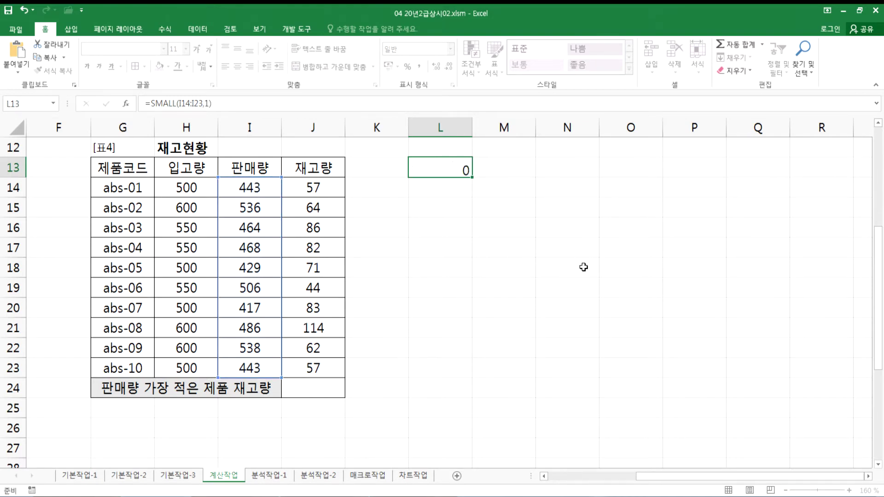
Reopen the SMALL formula in L13 and examine its array and k arguments
key(F2)
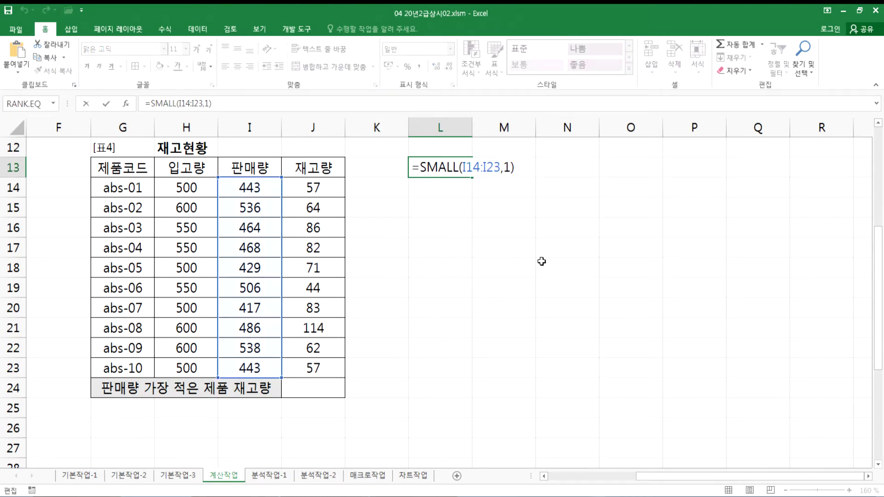
click(507, 167)
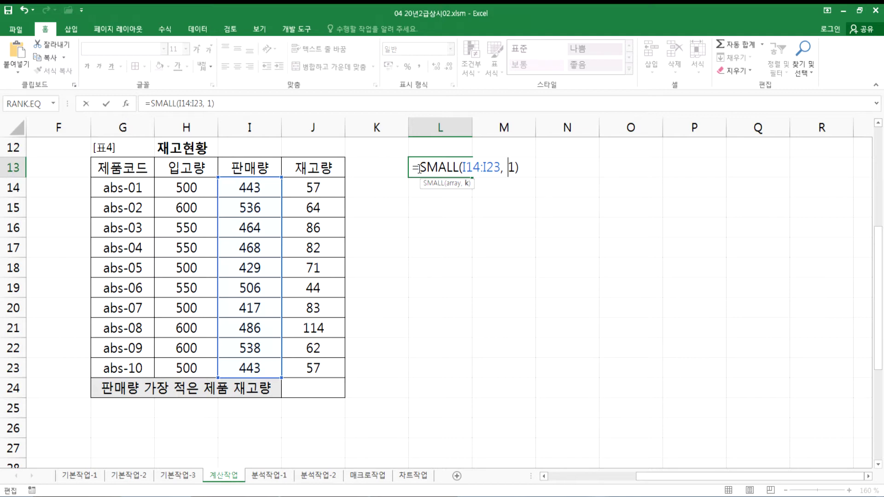
key(ctrl+Return)
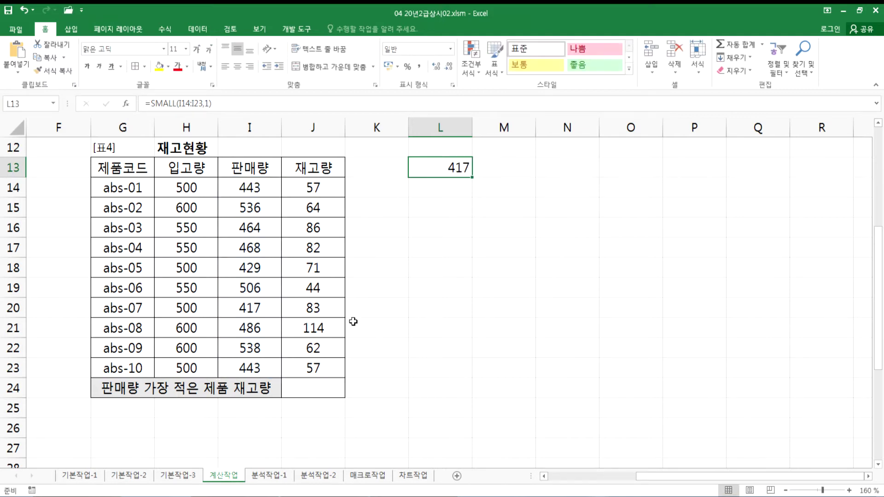
Start a VLOOKUP formula in J24 with SMALL(I14:I23, 1) as its lookup value
click(317, 390)
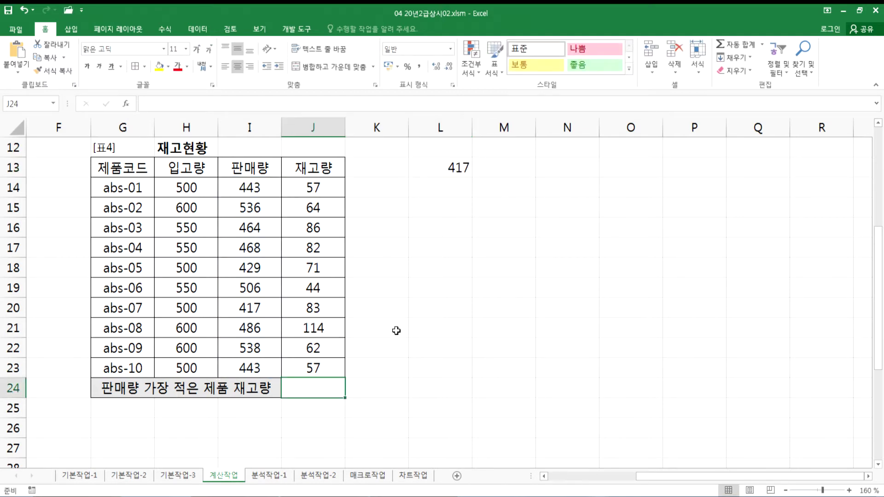
double_click(44, 29)
double_click(322, 333)
text(=VLO)
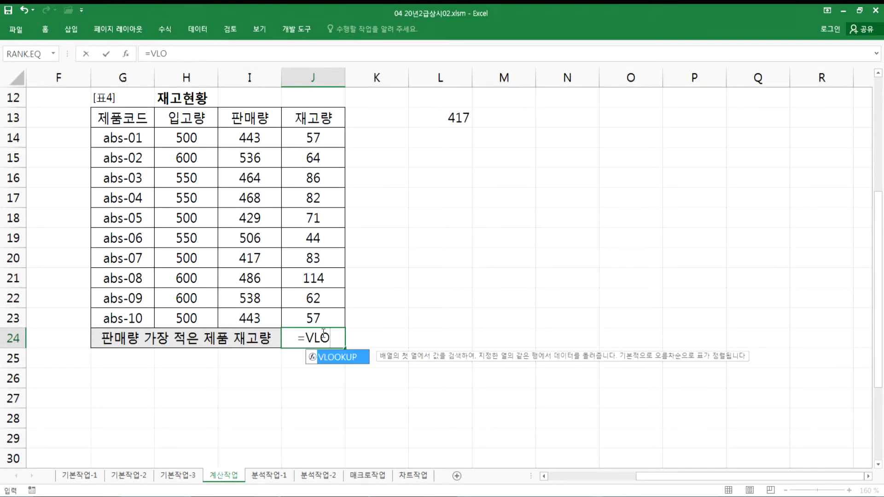
key(Tab)
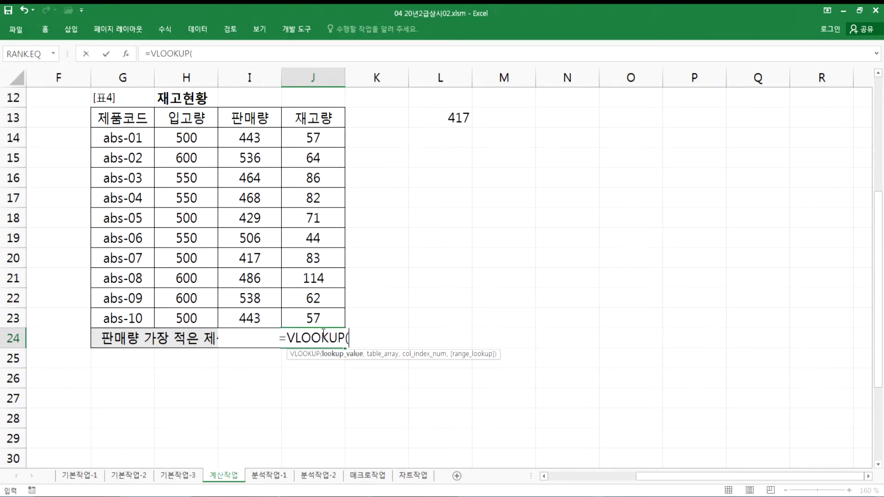
text(SM)
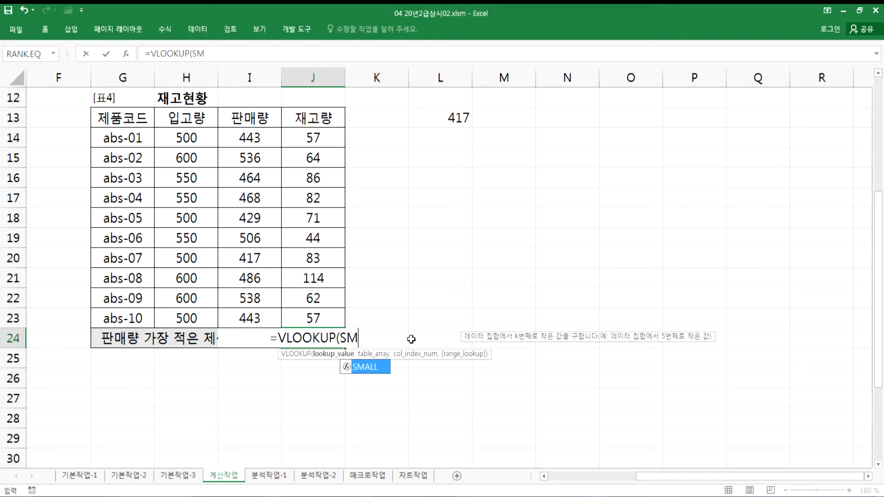
text(ALL()
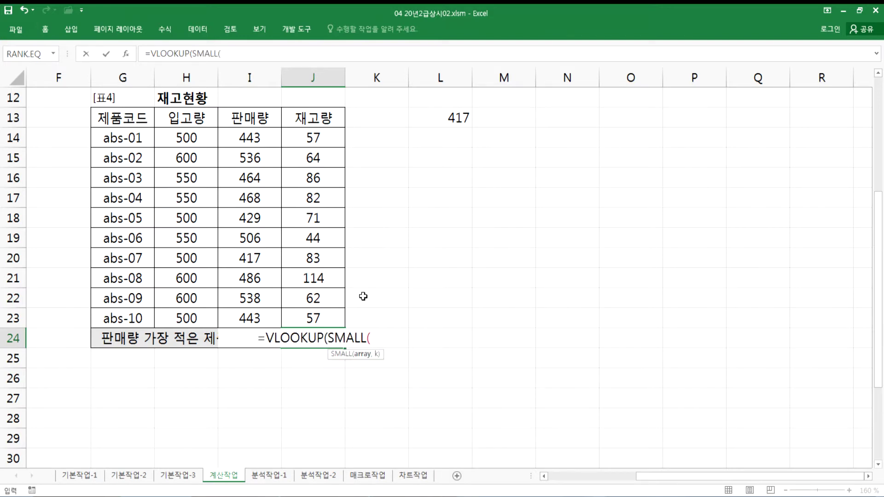
drag(246, 137, 247, 317)
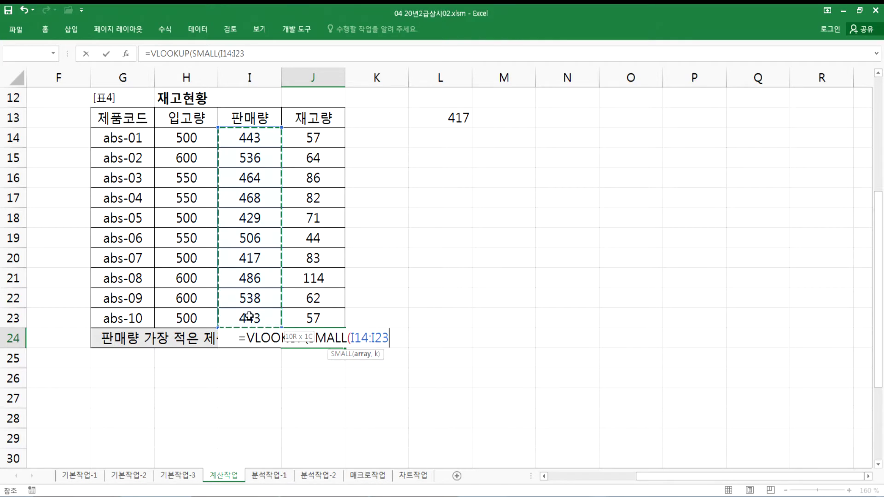
text(, 1))
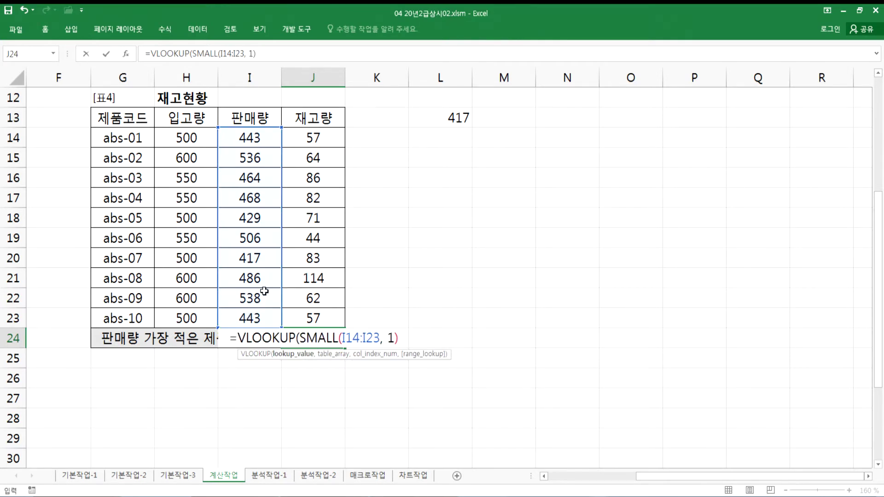
text(,)
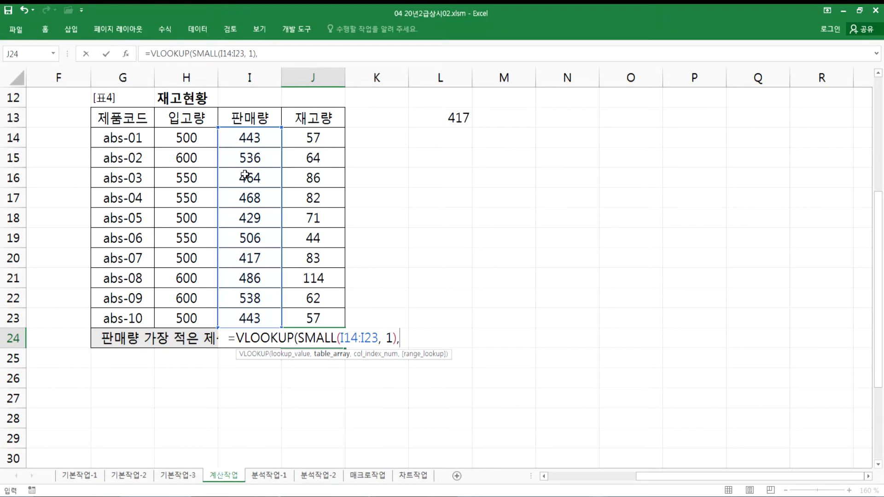
Complete the J24 VLOOKUP with table range I14:J23, column index 2 and exact match FALSE
drag(243, 137, 321, 317)
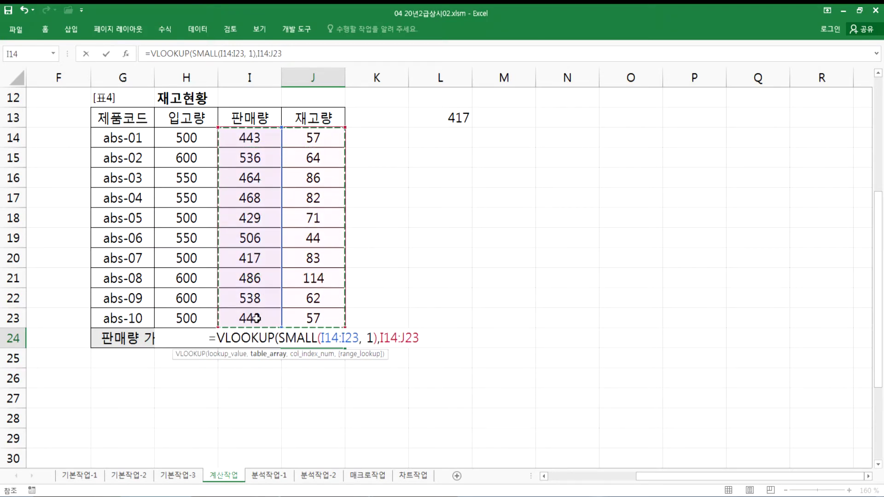
click(381, 343)
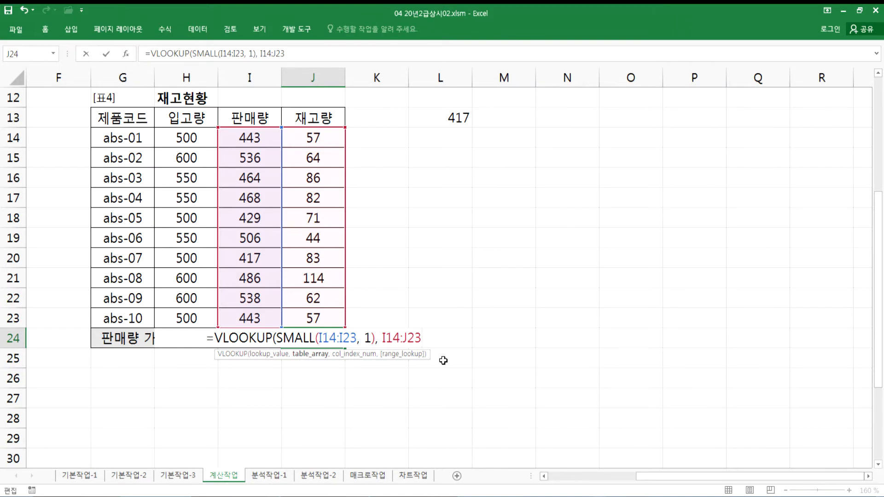
text(,)
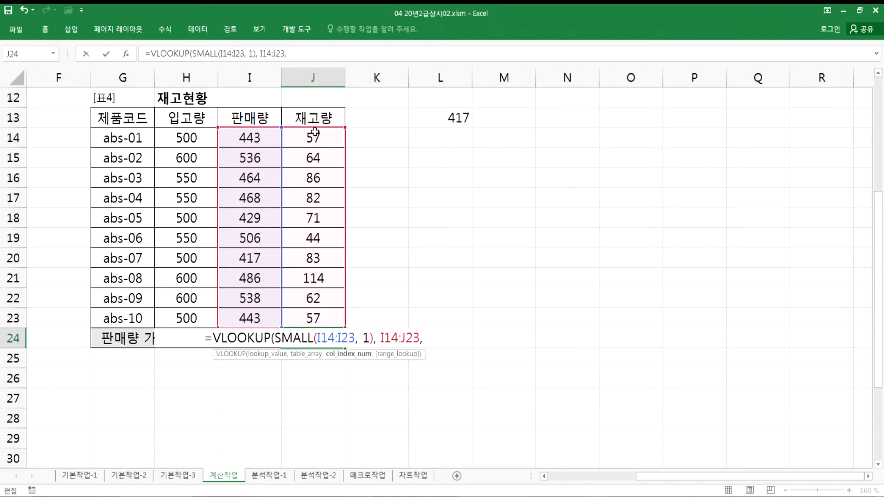
text(23)
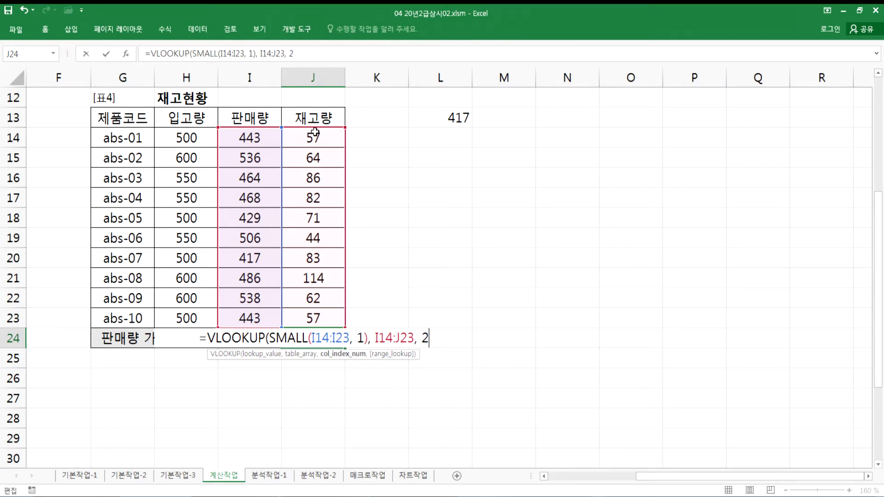
text(,)
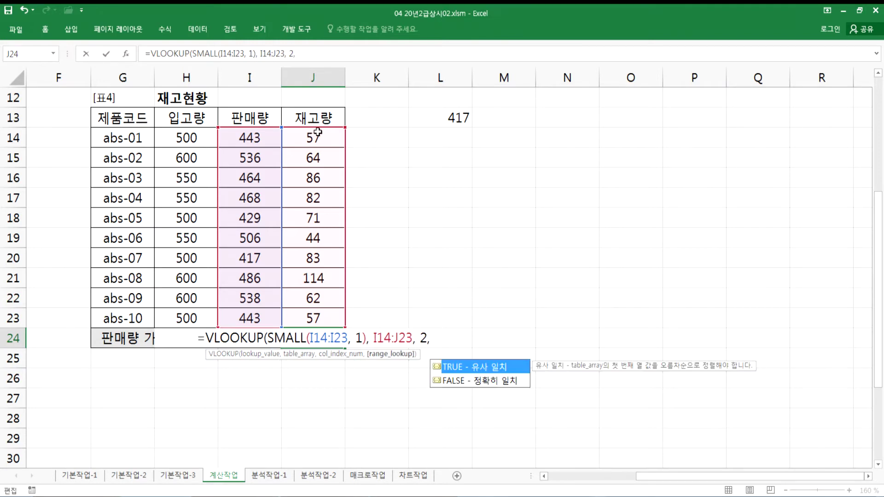
key(BackSpace)
double_click(480, 382)
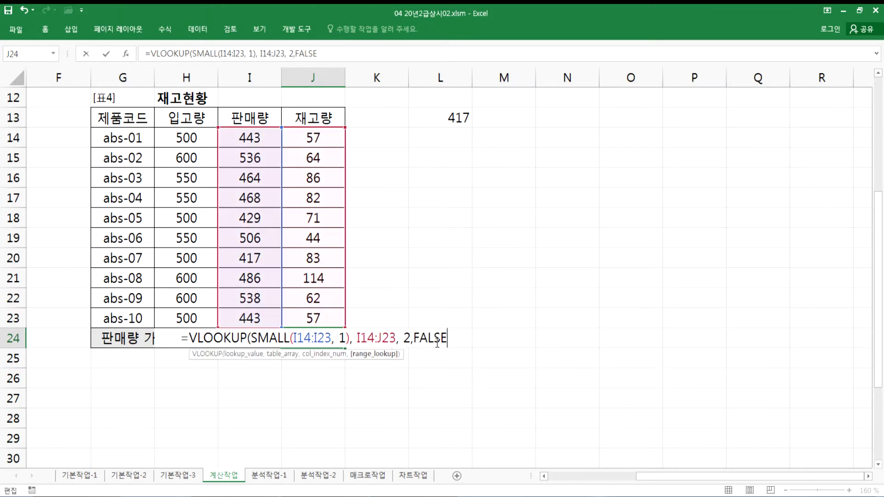
click(415, 339)
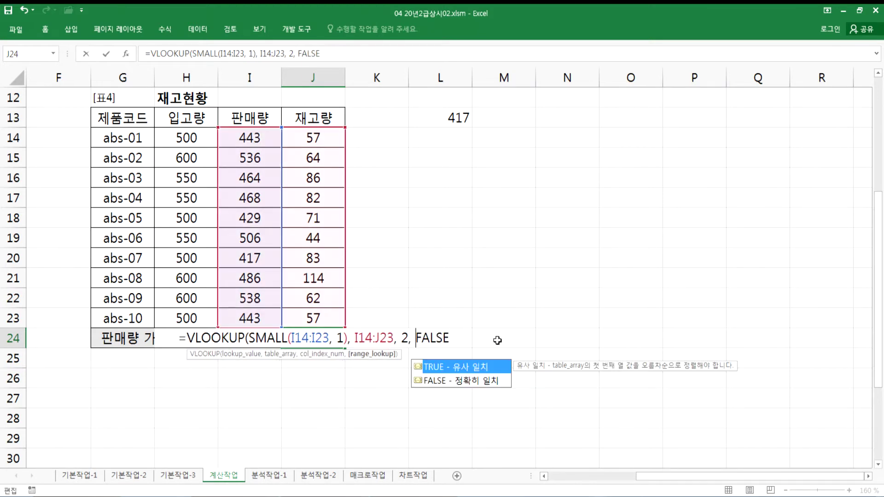
click(473, 341)
text())
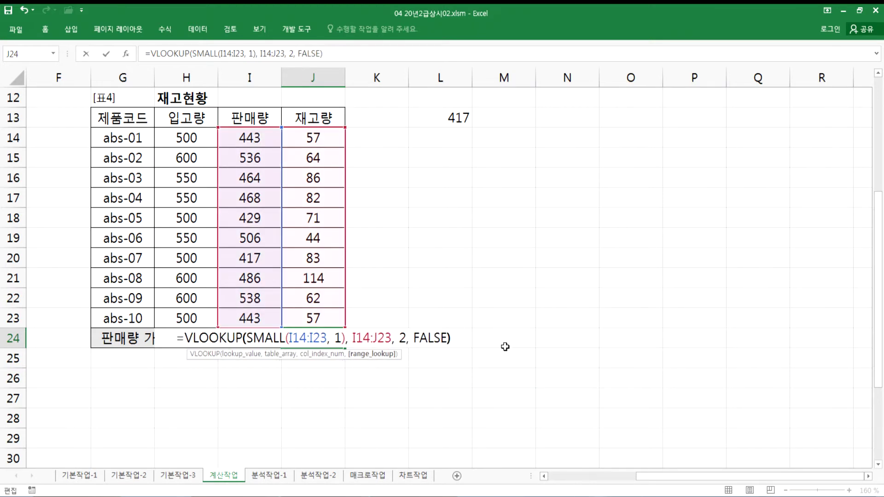
key(Return)
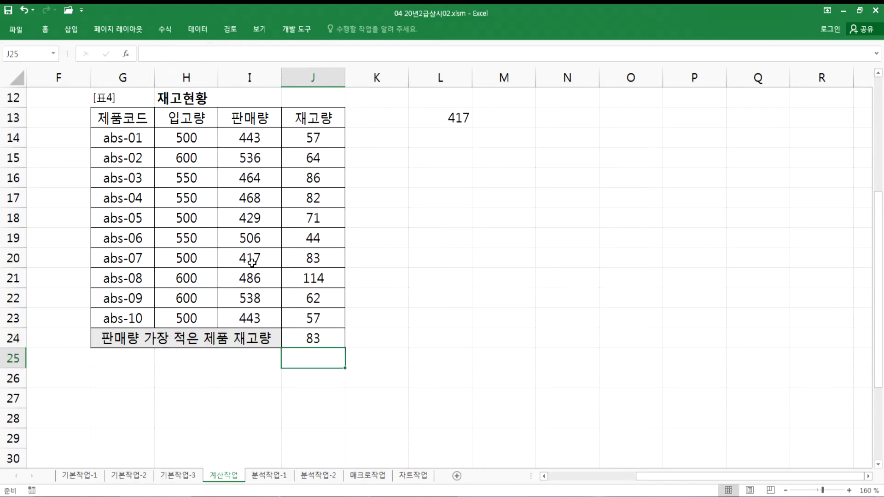
Copy the VLOOKUP formula text from J24 and paste it below 문제4's requirements in Notepad
click(313, 259)
click(327, 341)
key(F2)
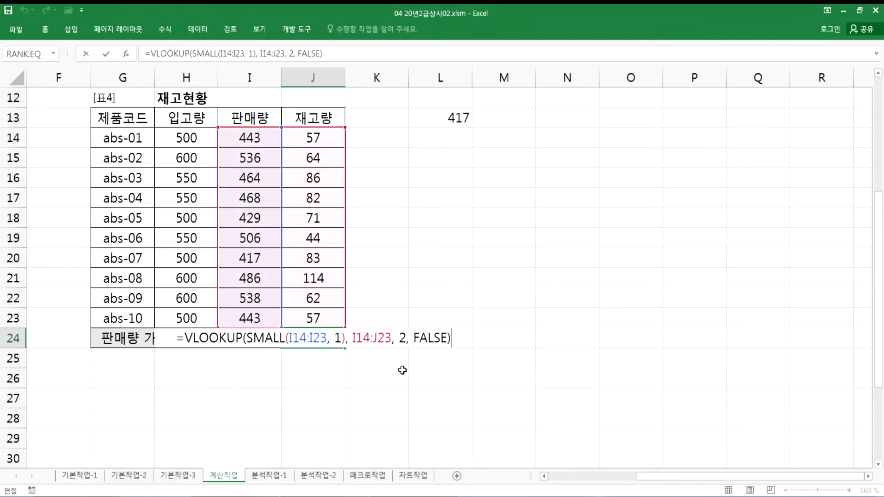
drag(453, 339, 123, 339)
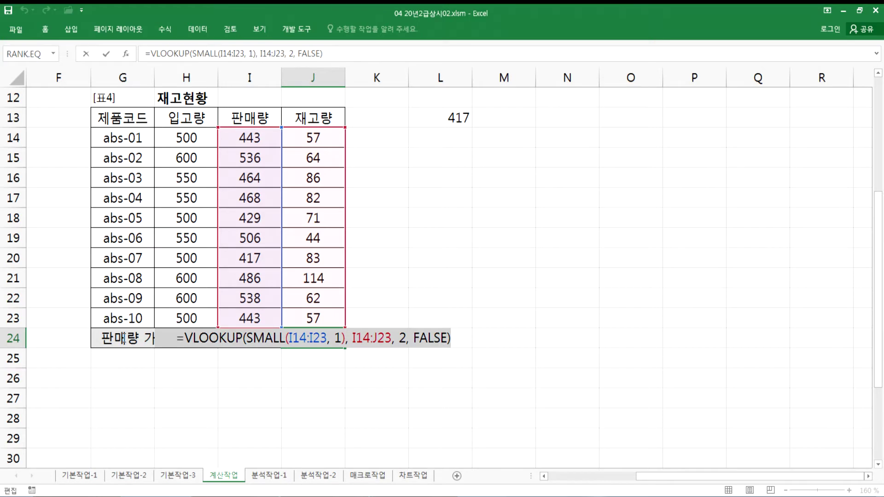
key(ctrl+c)
key(alt+Tab)
click(34, 145)
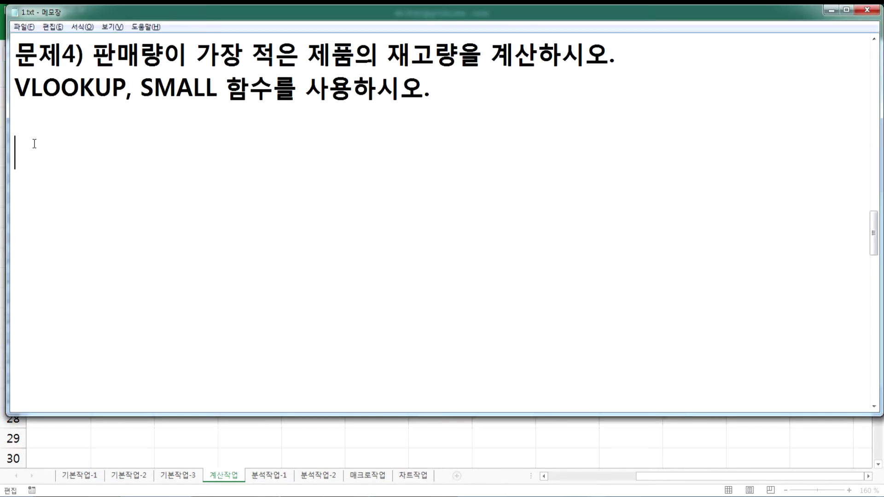
key(ctrl+v)
key(Return)
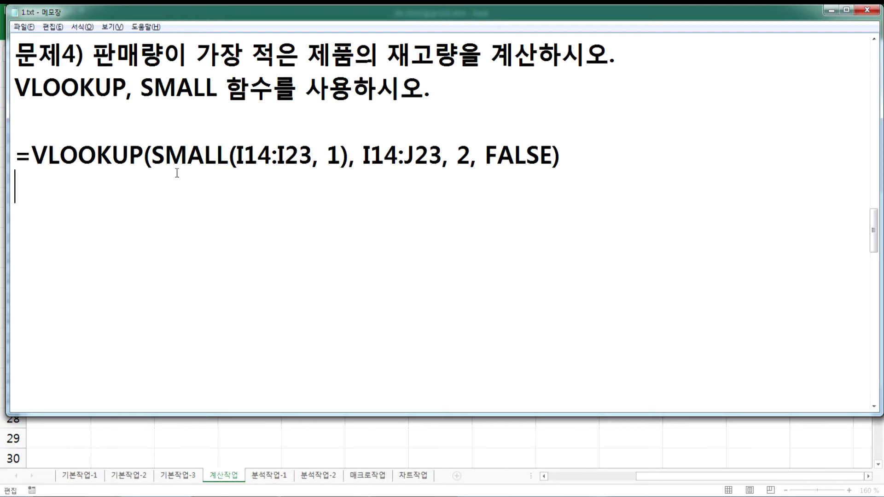
Try 2 as SMALL's k argument in the Notepad formula and restore it to 1
click(326, 156)
text(2)
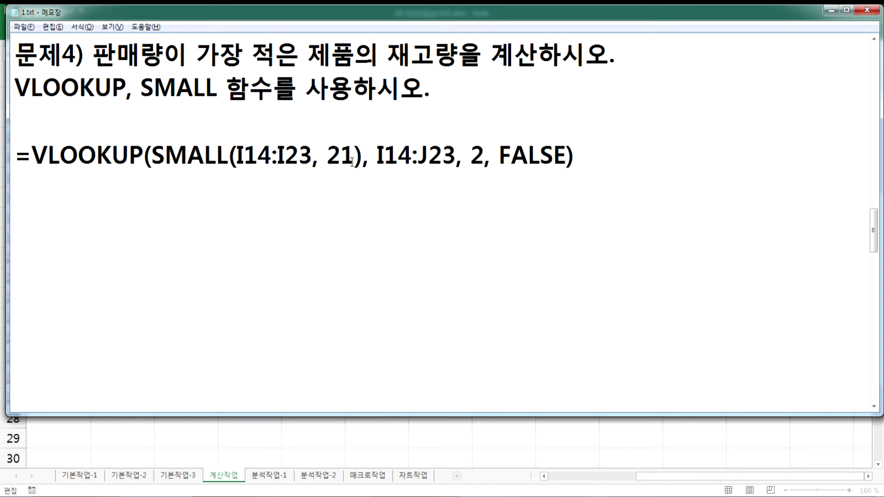
key(Delete)
click(333, 164)
text(1)
key(Delete)
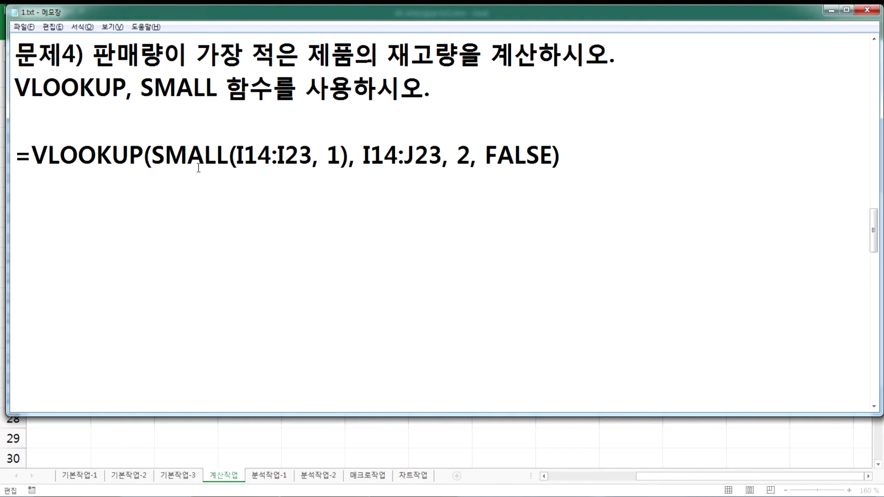
Duplicate the VLOOKUP formula on the line below it
drag(15, 157, 12, 189)
click(112, 191)
key(ctrl+v)
Rewrite the second formula with MIN in place of SMALL as =VLOOKUP(MIN(I14:I23), I14:J23, 2, FALSE)
drag(152, 189, 227, 196)
text(ㅡㅏ)
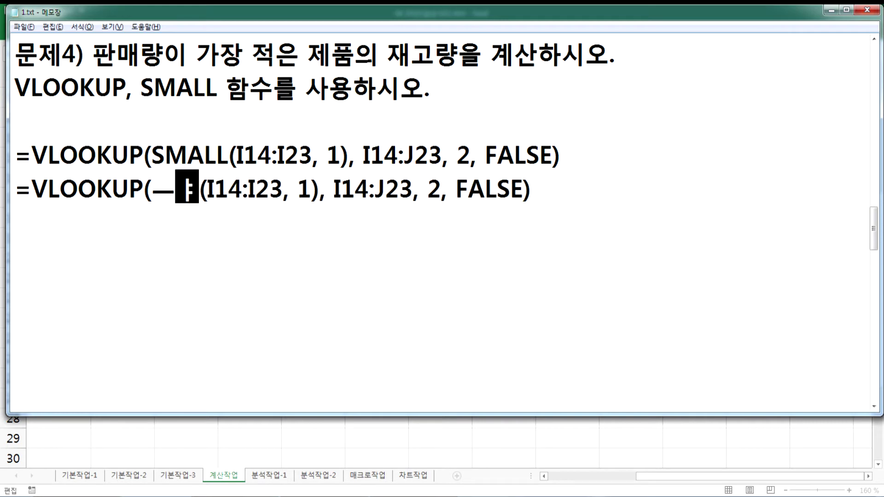
key(BackSpace)
key(BackSpace)
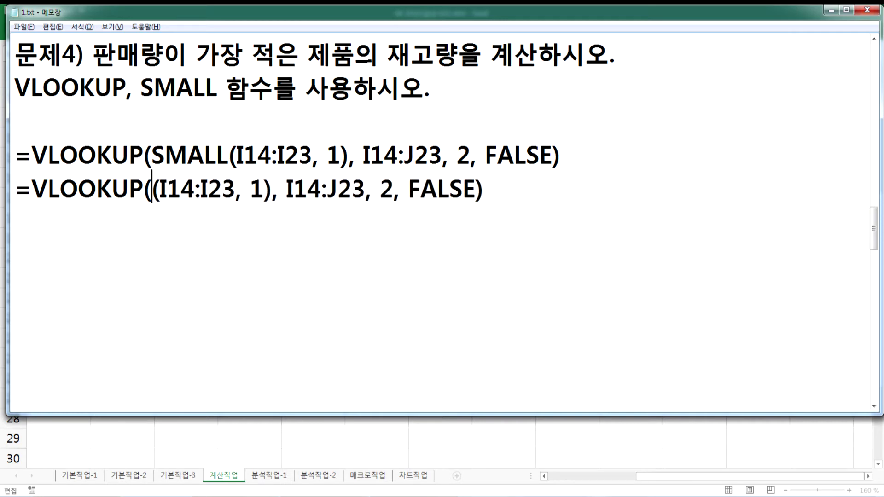
text(MIN)
key(Right)
key(Right)
key(Right)
key(Right)
key(Right)
key(Right)
key(Right)
key(Delete)
key(Delete)
key(Delete)
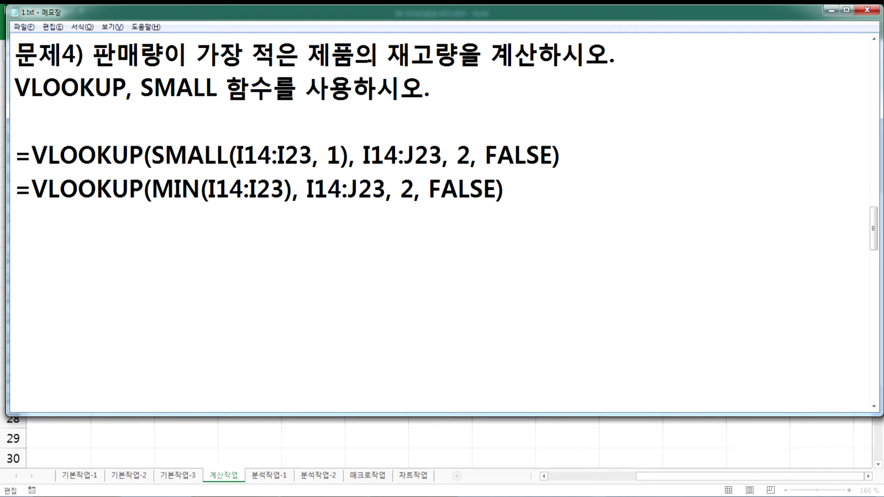
Begin a new question labelled 문제4) below the two formulas, leaving a blank line between
drag(139, 86, 213, 86)
click(81, 229)
key(Return)
text(ANSWP)
key(BackSpace)
key(BackSpace)
key(BackSpace)
key(BackSpace)
key(BackSpace)
key(Hangul)
text(문제4) )
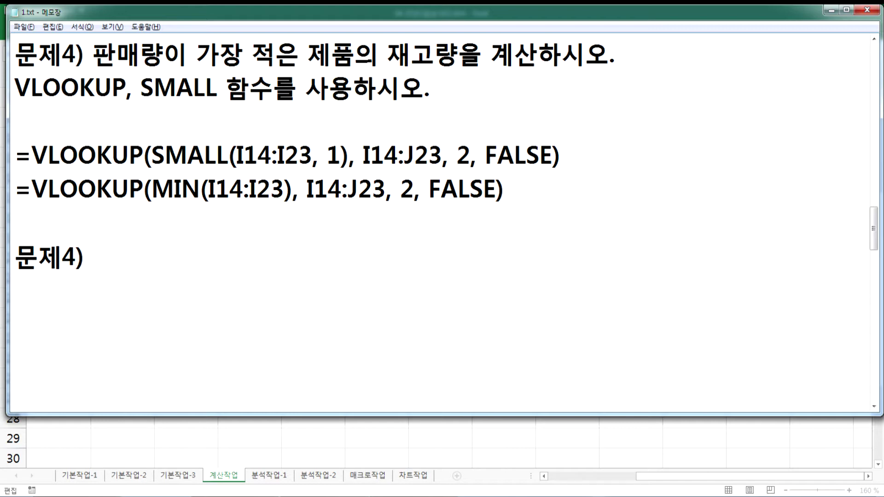
Write the new question's text as 판매량이 가장 적은 제품의 제품코드를 찾으시오
text(판매량이 )
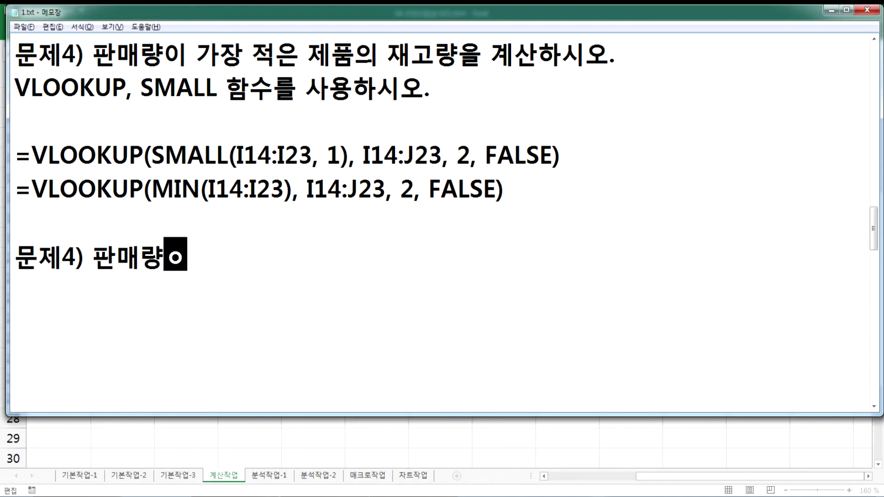
text(가장 적은 제품)
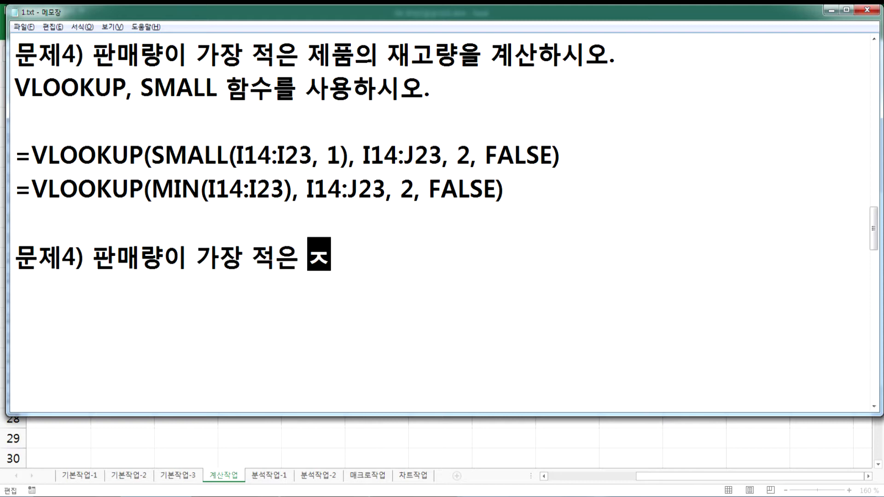
text(의)
key(alt+Tab)
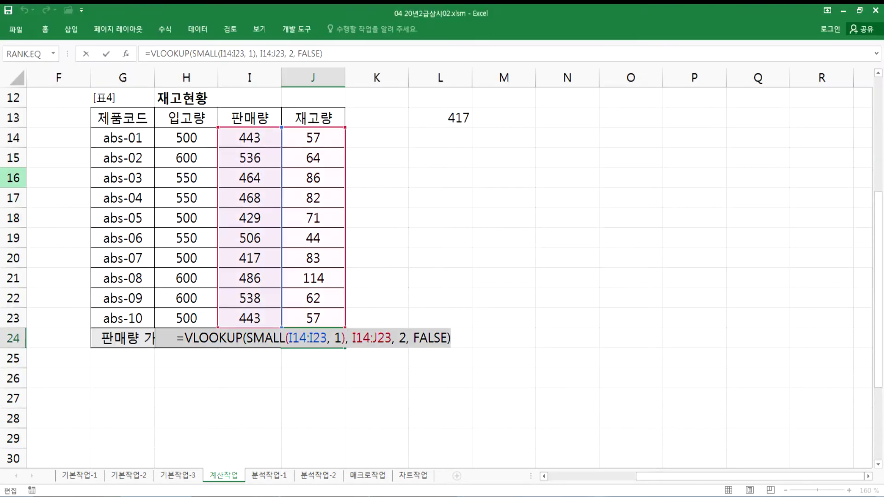
key(alt+Tab)
text(제품코드를 )
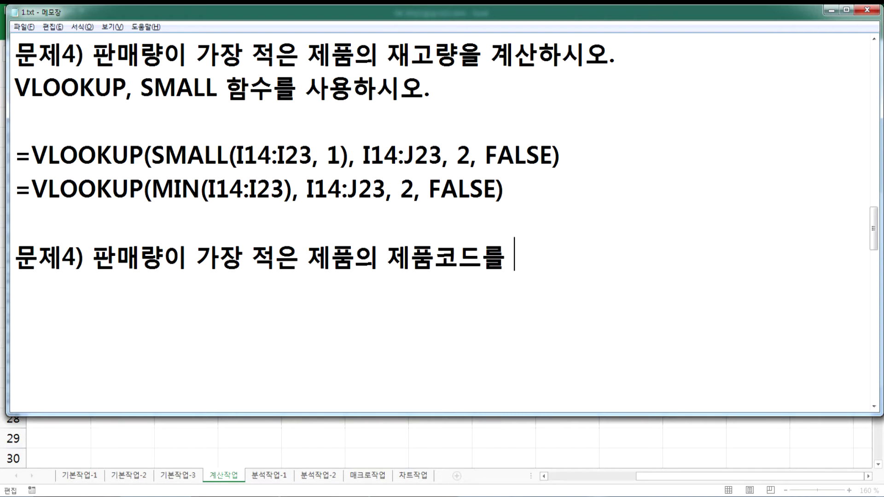
text(찾으시오)
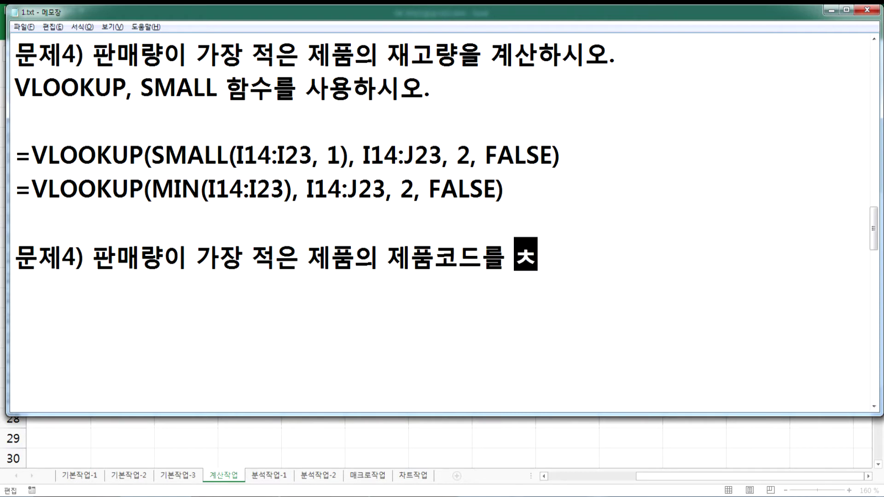
text(.)
key(Return)
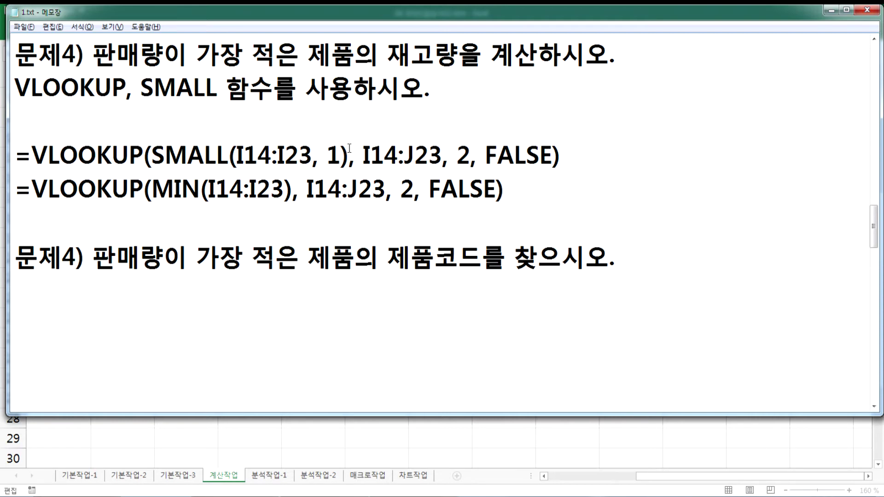
Switch to Excel, close the J24 formula and locate the lowest 판매량 within I14:I23
key(alt+Tab)
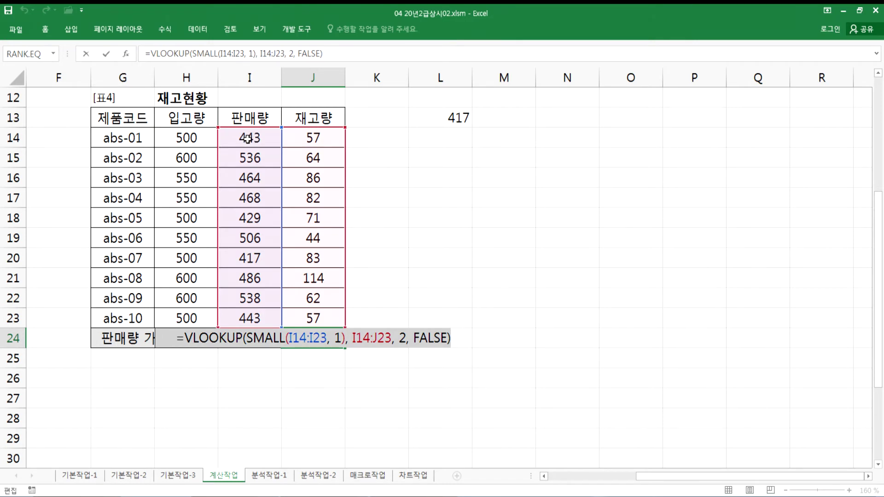
drag(247, 135, 250, 256)
key(Escape)
click(252, 154)
drag(252, 156, 272, 314)
key(Return)
key(Return)
key(Return)
key(Return)
key(Return)
key(Return)
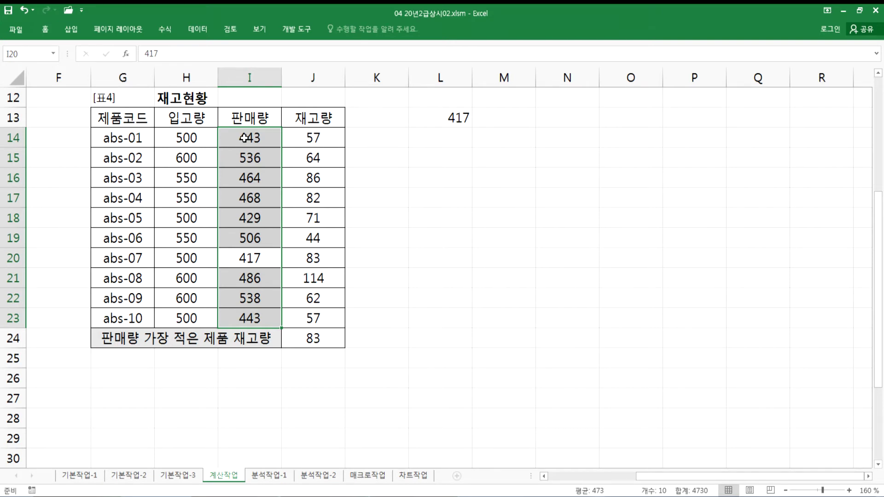
Switch to Notepad and write INDEX, MATCH, SMALL 함수를 사용하시오. on the line below the new question
key(alt+Tab)
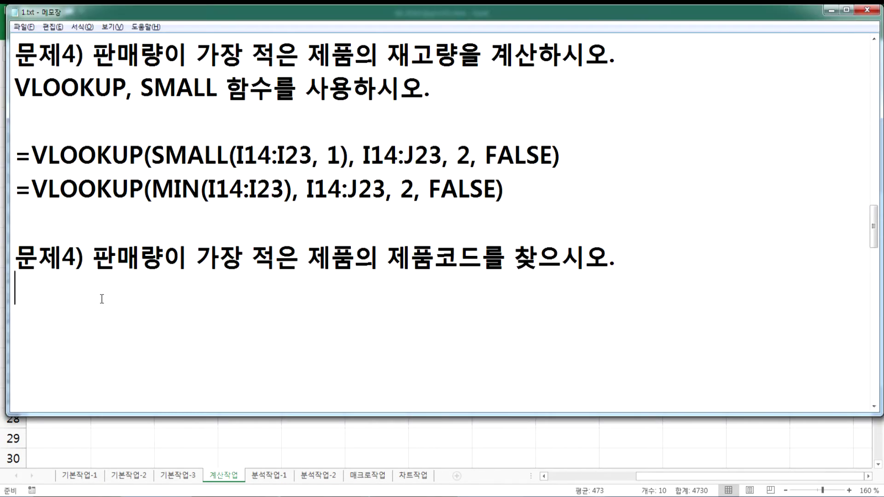
text(INDESX)
key(BackSpace)
key(BackSpace)
text(X, MATC)
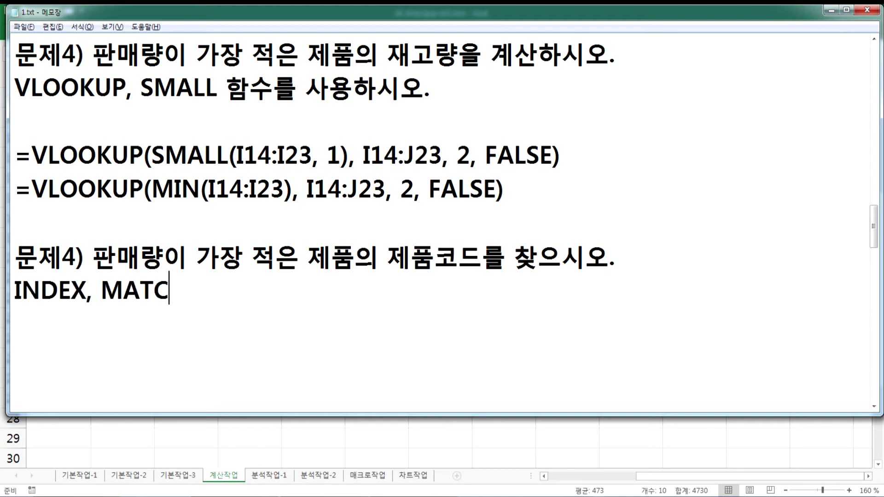
text(H, SMALKL)
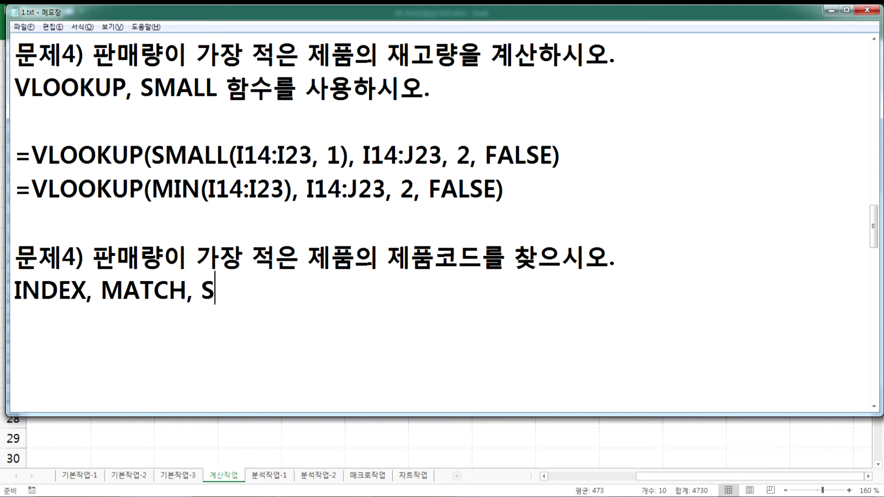
key(BackSpace)
key(BackSpace)
key(BackSpace)
text(LL)
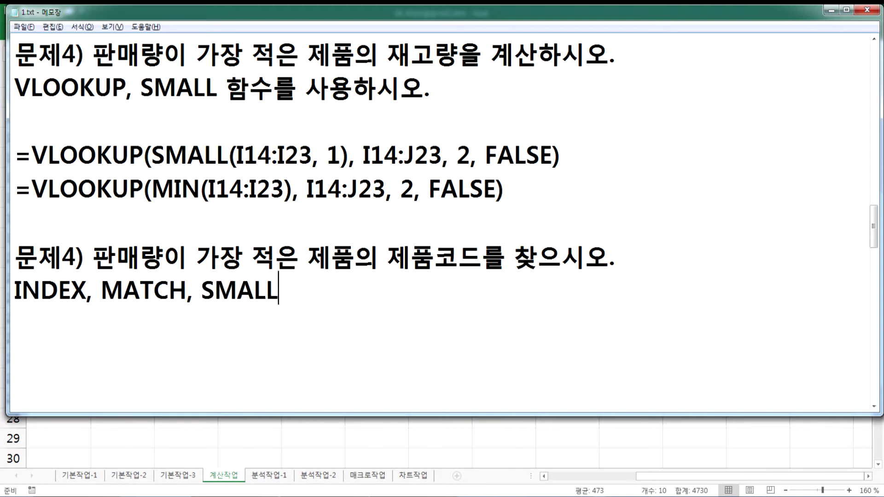
text( 함수를 사요)
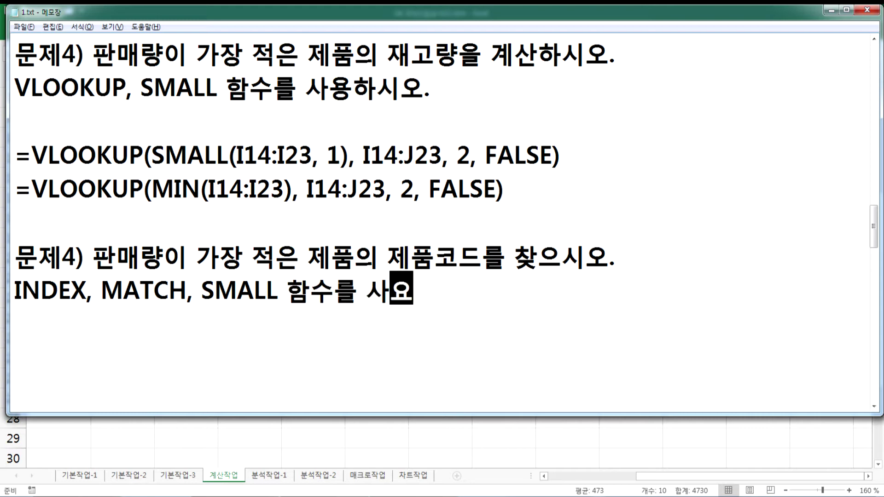
key(ctrl+z)
text(함수를 사용하시오.)
key(Return)
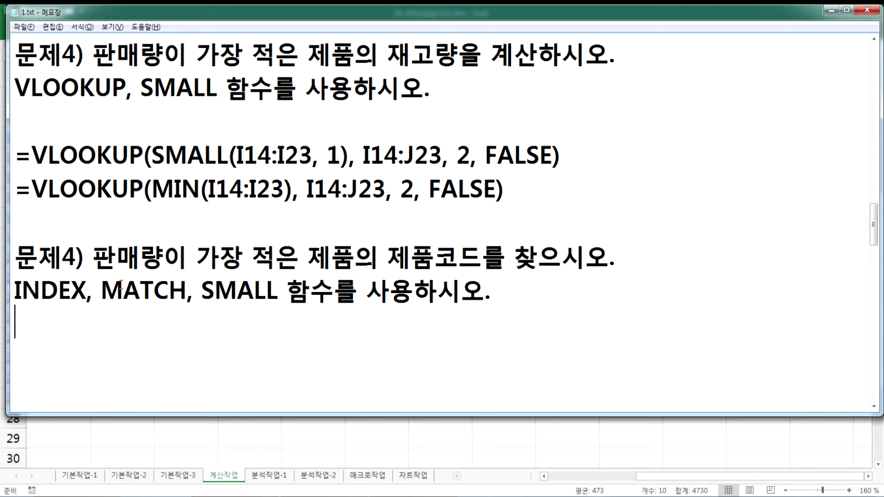
Switch to Excel, examine row 20 for the lowest 판매량, and select the 제품코드 range G14:G23
key(alt+Tab)
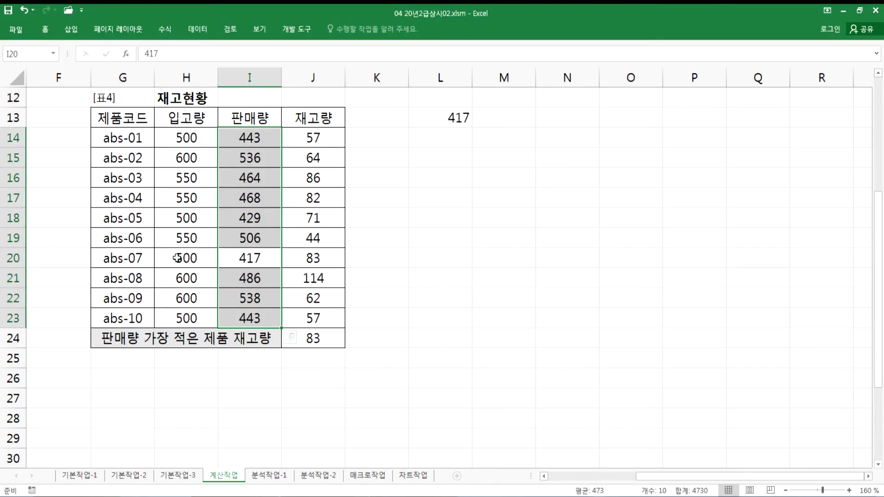
click(15, 259)
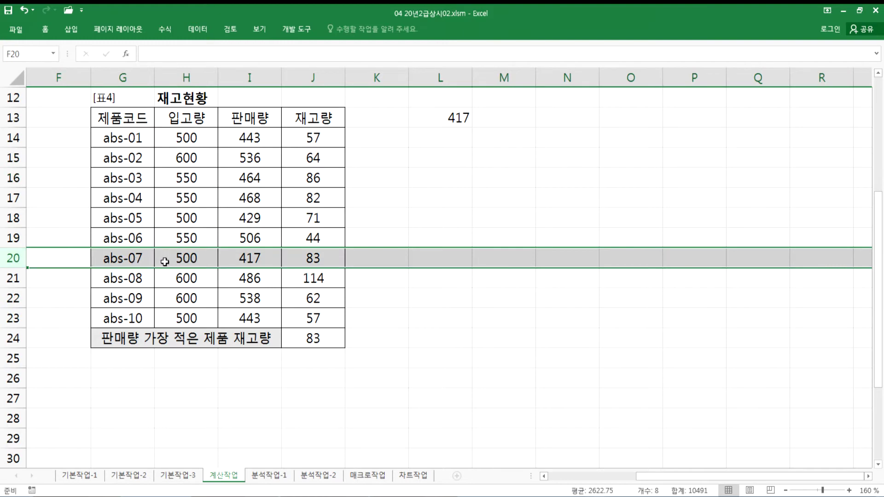
key(Tab)
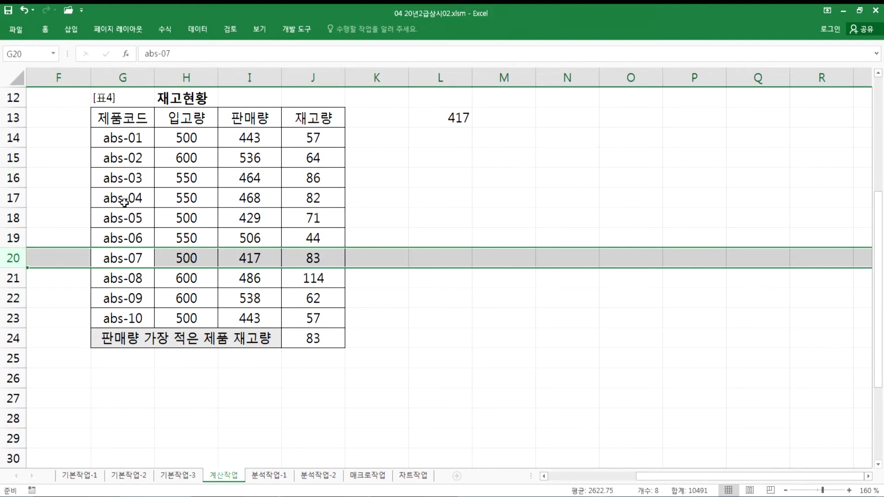
drag(117, 138, 109, 321)
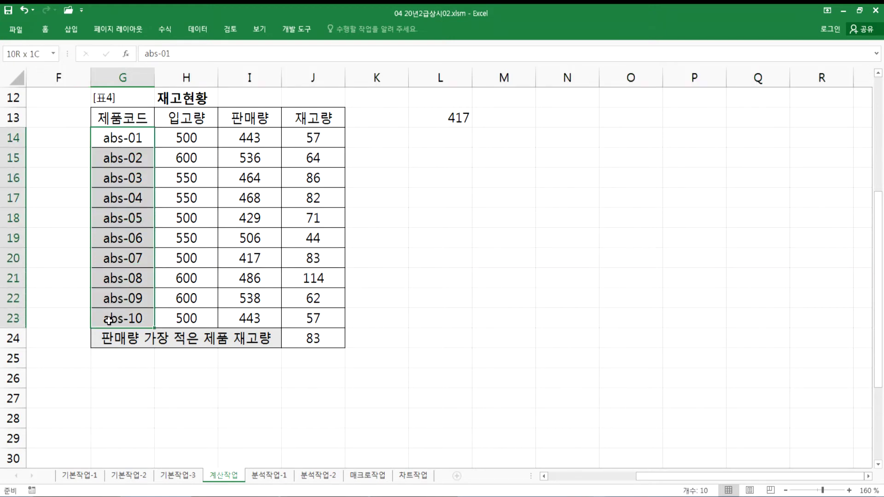
Return to Notepad and start the answer formula with =INDEX( below the function instruction
key(alt+Tab)
text(=)
text(ㅑㅜ)
key(BackSpace)
key(BackSpace)
key(Hangul)
text(IMN)
key(BackSpace)
key(BackSpace)
text(NDEX)
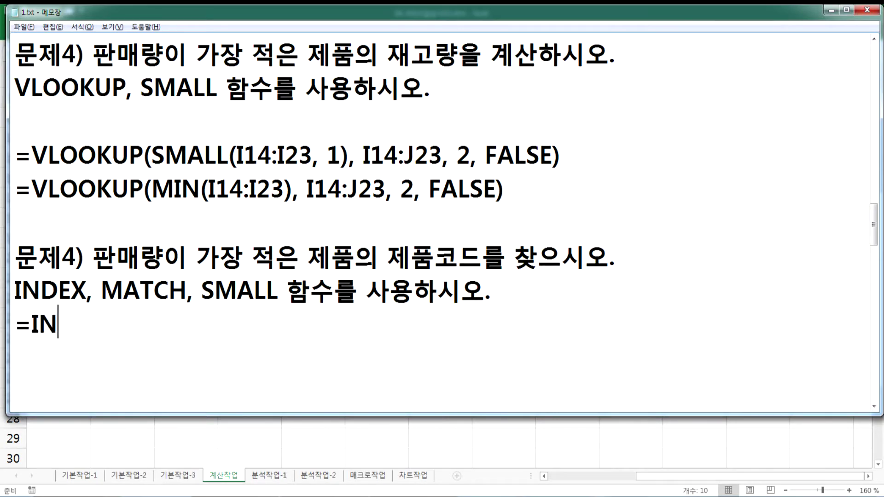
text(()
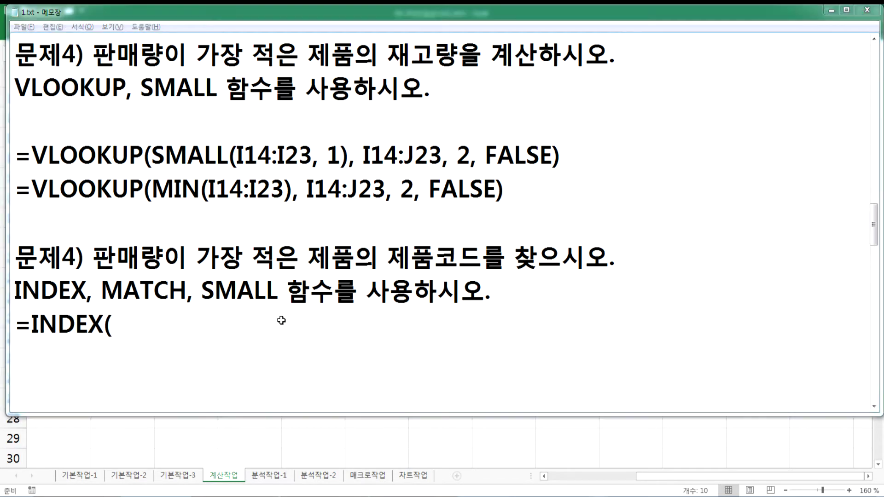
Enter G14:G23 as the INDEX range, checking the last row against the Excel table, and follow it with a comma
key(alt+Tab)
key(alt+Tab)
text(G)
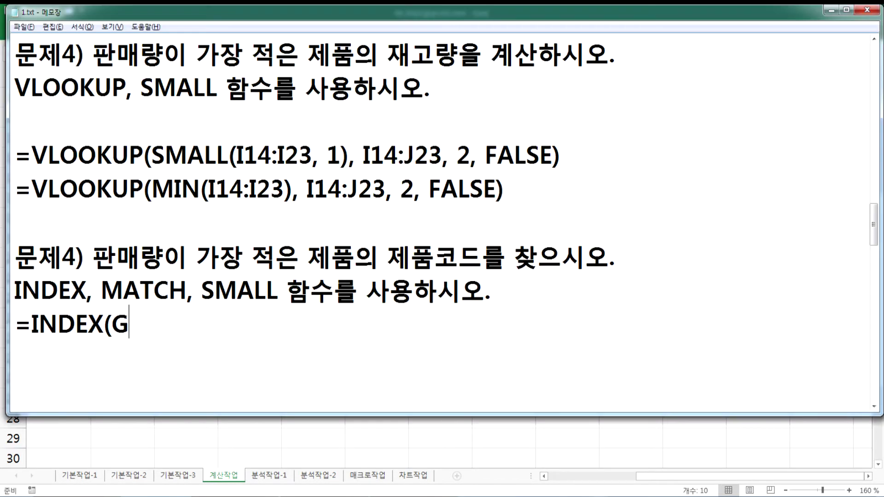
text(14:G24)
key(alt+Tab)
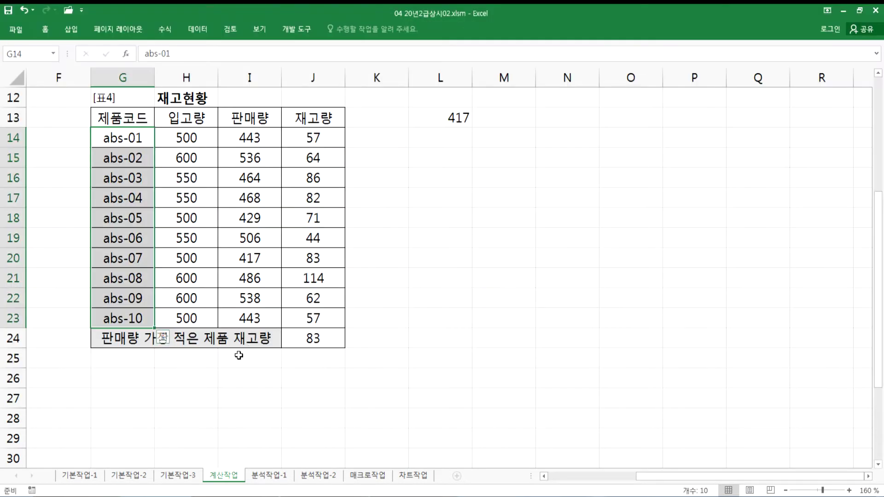
key(alt+Tab)
key(BackSpace)
text(3)
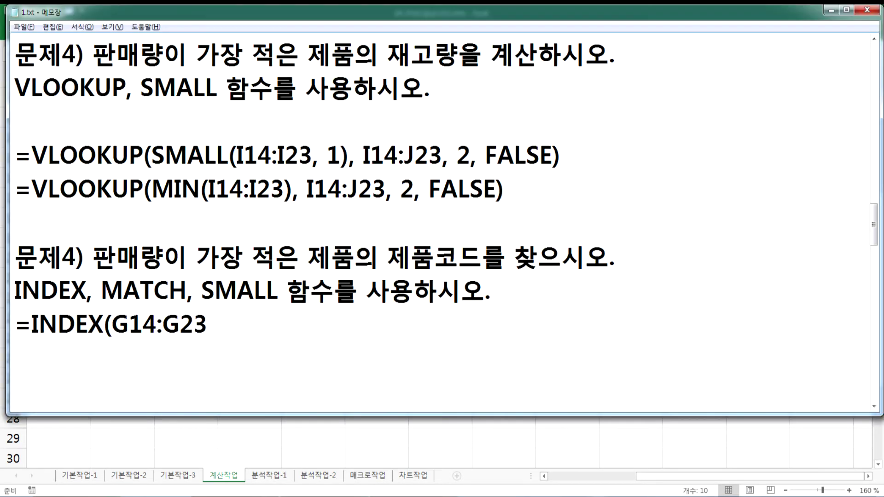
text(,)
Count down the 제품코드 column in Excel to abs-07 and enter 7 as the INDEX row number in Notepad
key(alt+Tab)
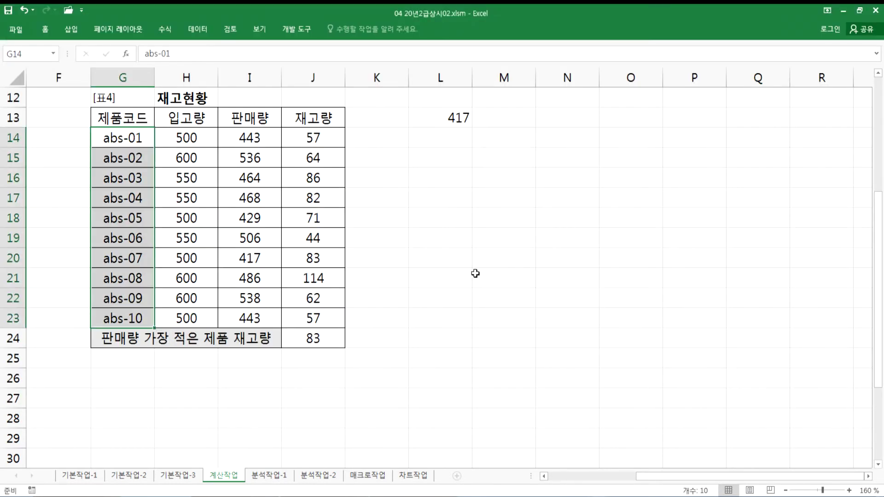
key(Return)
key(Return)
key(Return)
key(Return)
key(Return)
key(Return)
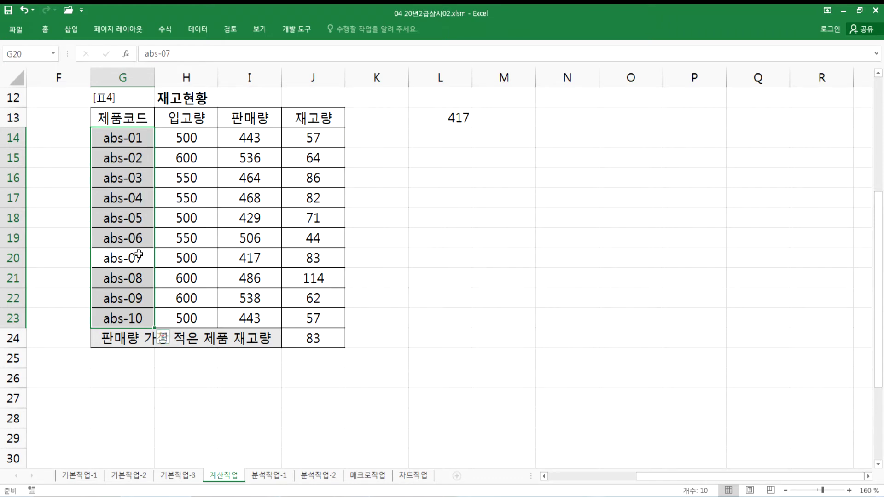
key(alt+Tab)
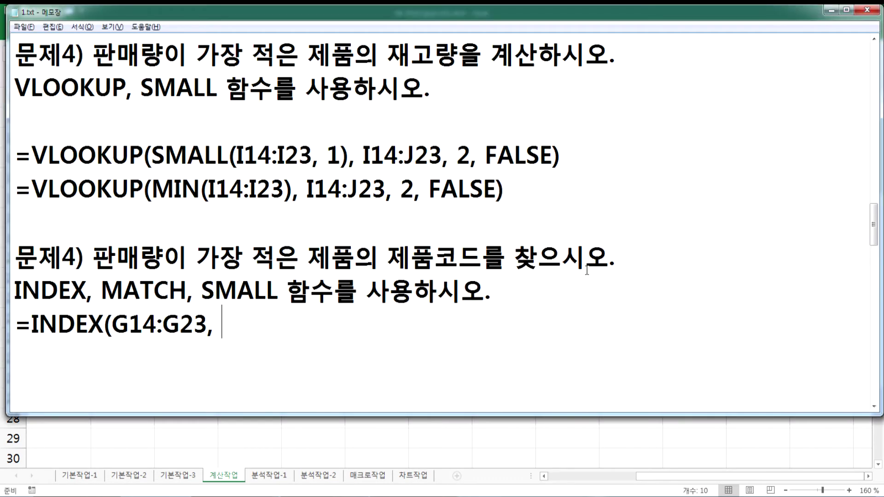
text(7,)
Check the 제품코드 column in Excel, then finish the INDEX formula with column number 1 and add > after it
key(alt+Tab)
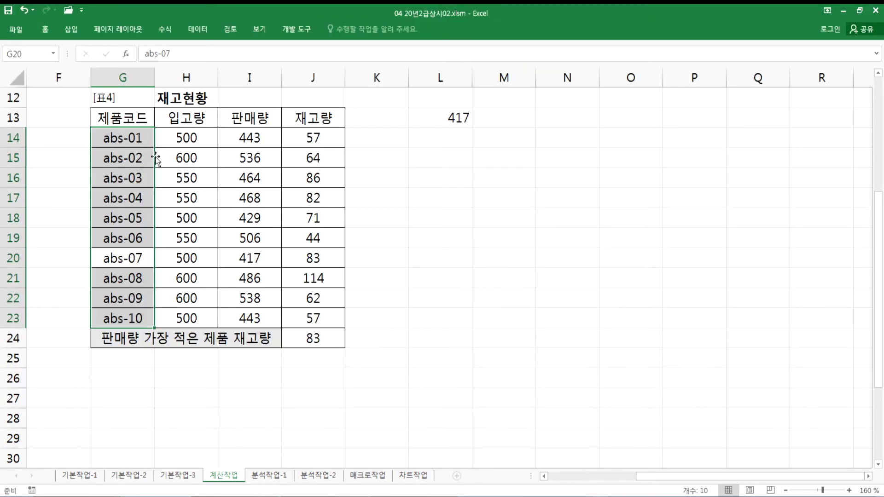
key(alt+Tab)
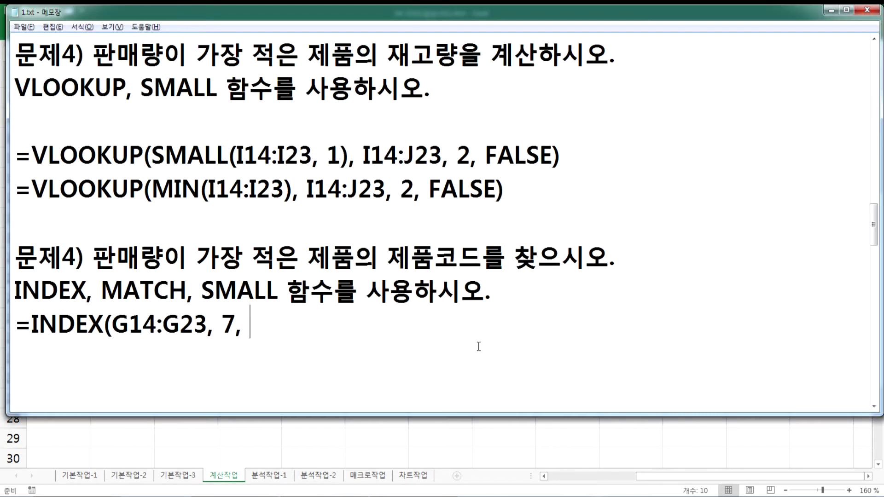
drag(235, 327, 266, 331)
text())
key(BackSpace)
text(, 1) >)
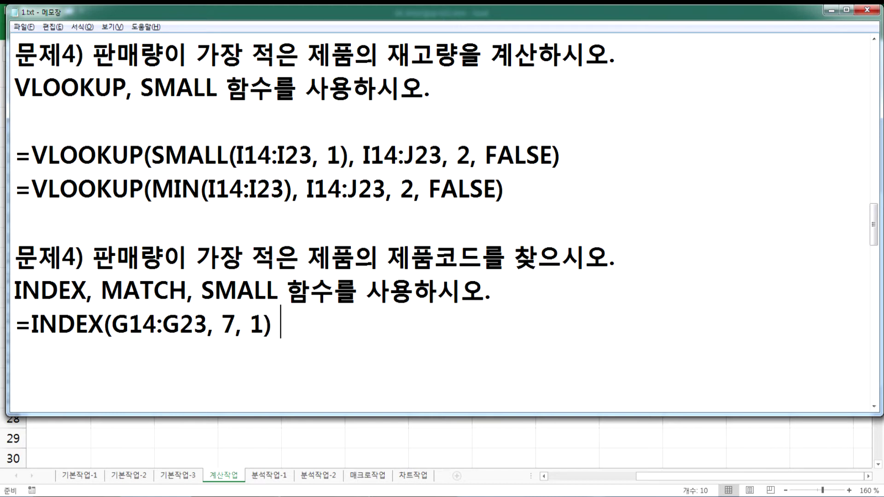
Look up the seventh 제품코드 in Excel and write abs-07 as the INDEX formula's result in Notepad
key(alt+Tab)
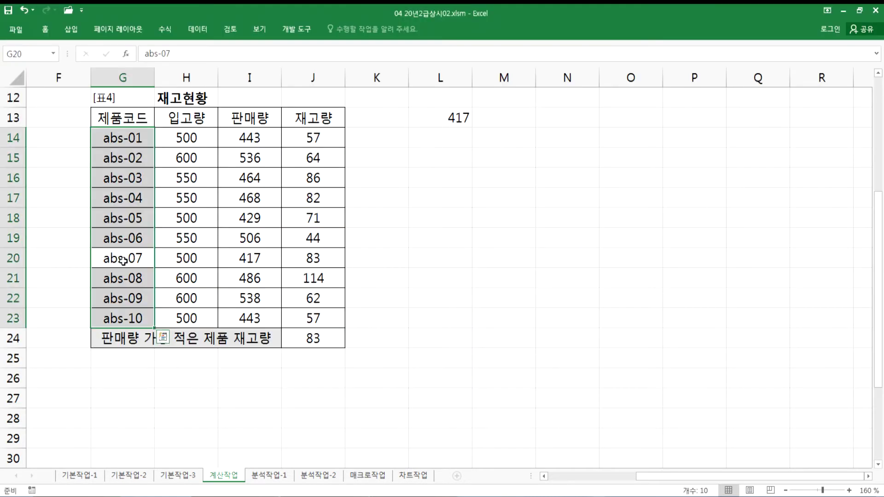
key(alt+Tab)
text(abs-07)
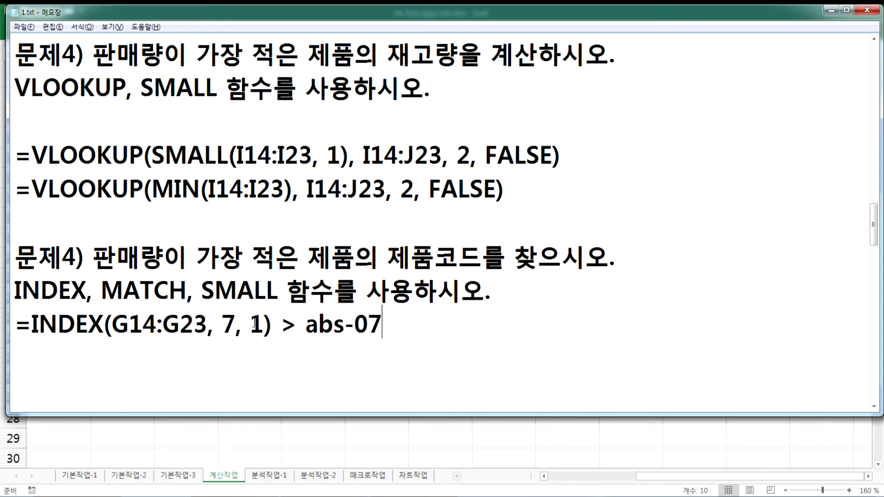
drag(302, 335, 384, 326)
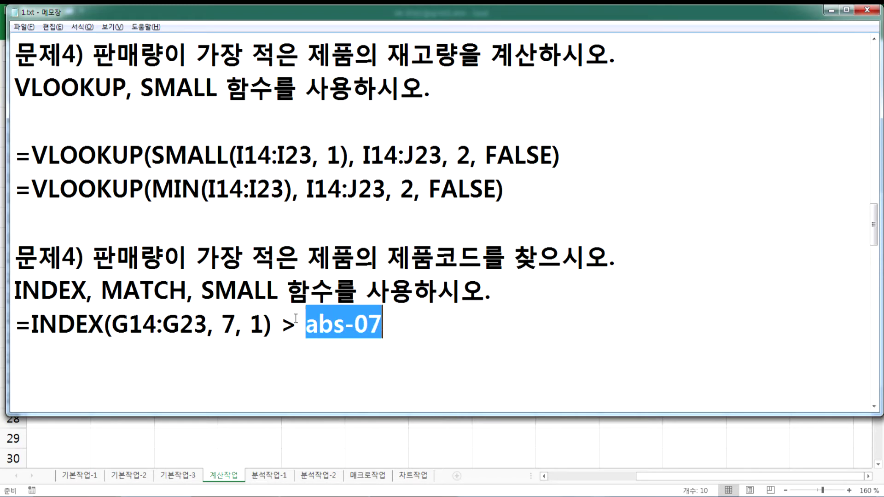
Switch to Excel and count down the 판매량 values in I14:I23 to the position of 417
key(alt+Tab)
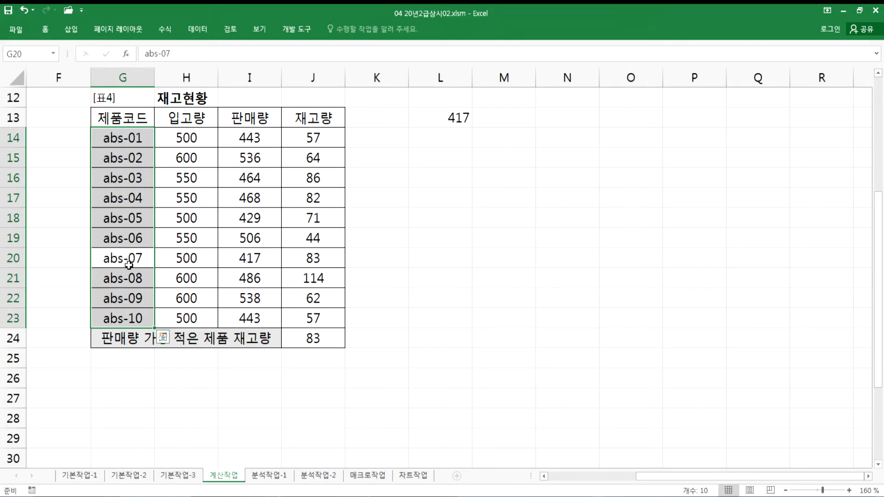
drag(249, 137, 256, 316)
key(Return)
key(Return)
key(Return)
key(Return)
key(Return)
key(Return)
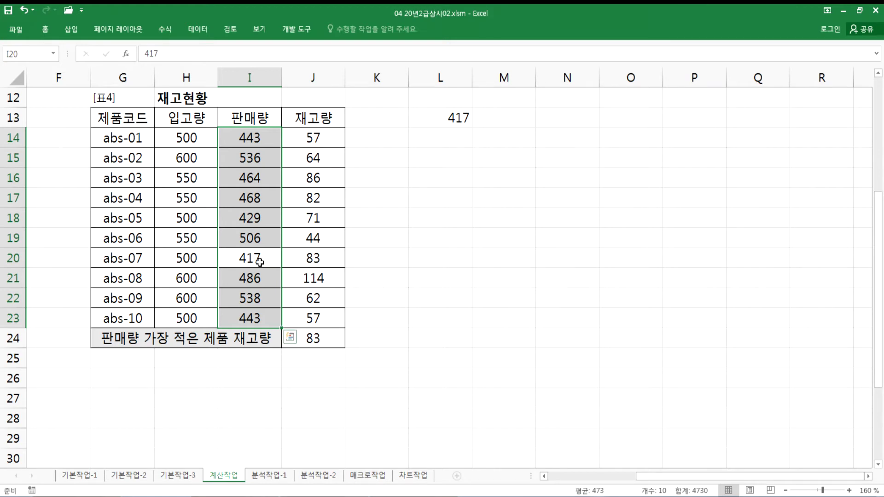
Return to Notepad and start a formula below the INDEX line with =MATCH(417, as its lookup value
key(alt+Tab)
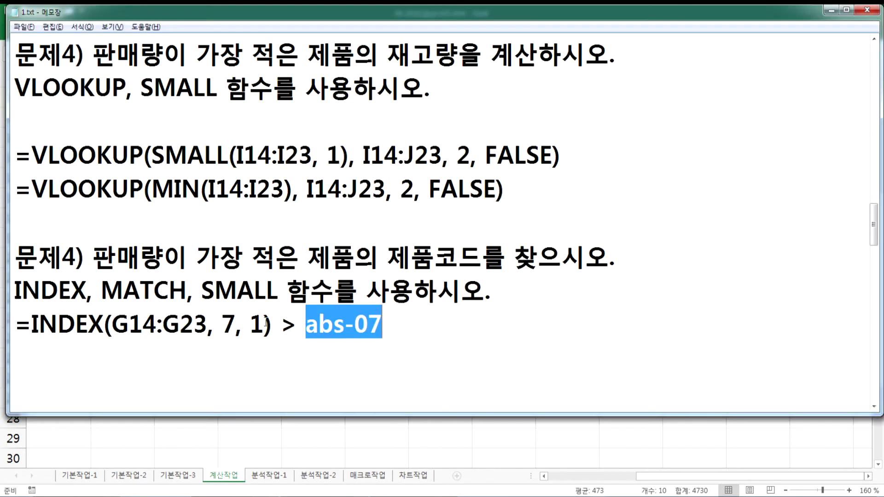
drag(225, 319, 231, 319)
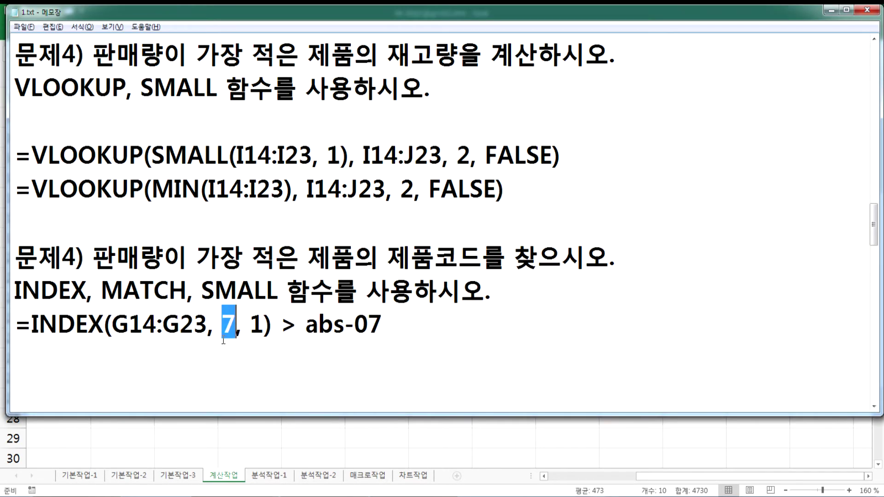
click(157, 353)
scroll(202, 344, down, 1)
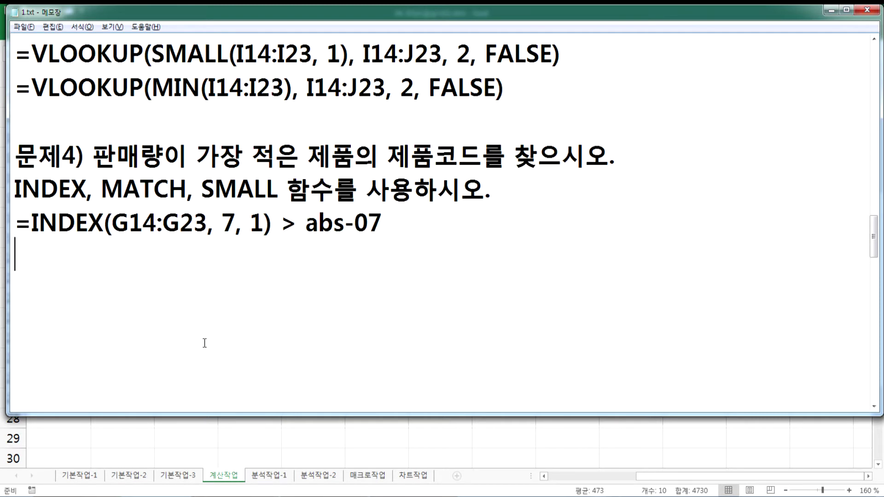
text(=MATCH()
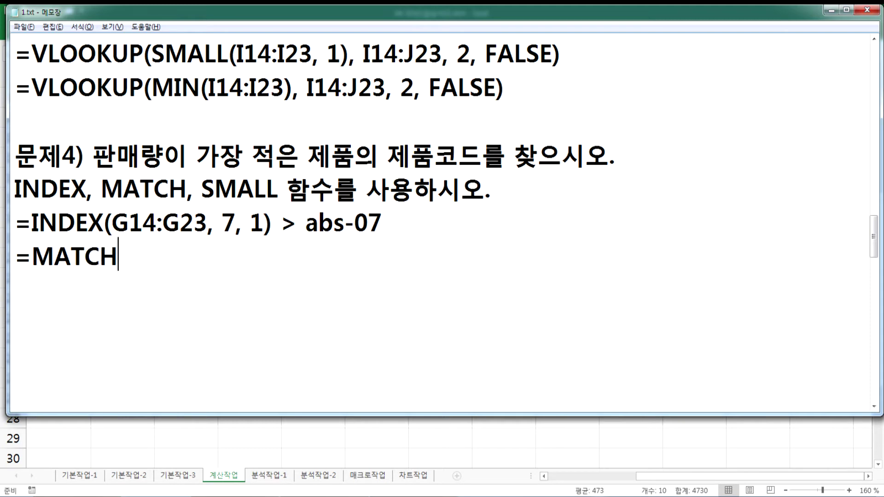
key(alt+Tab)
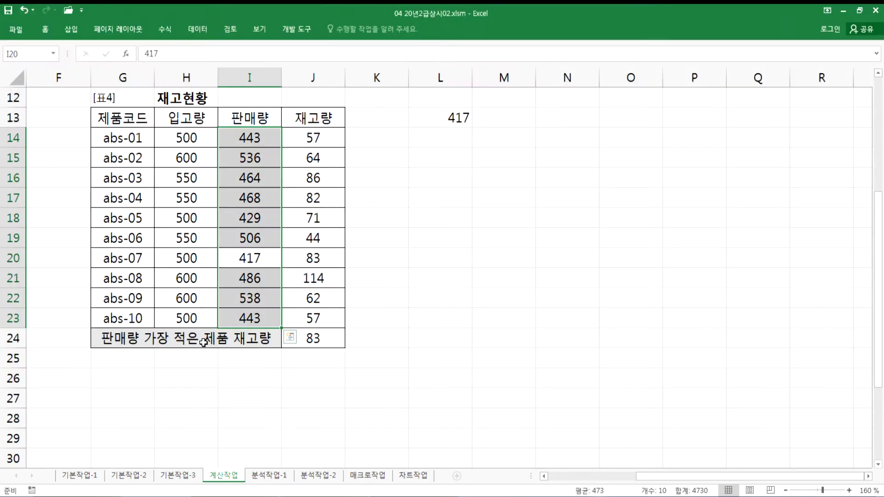
key(alt+Tab)
text(417)
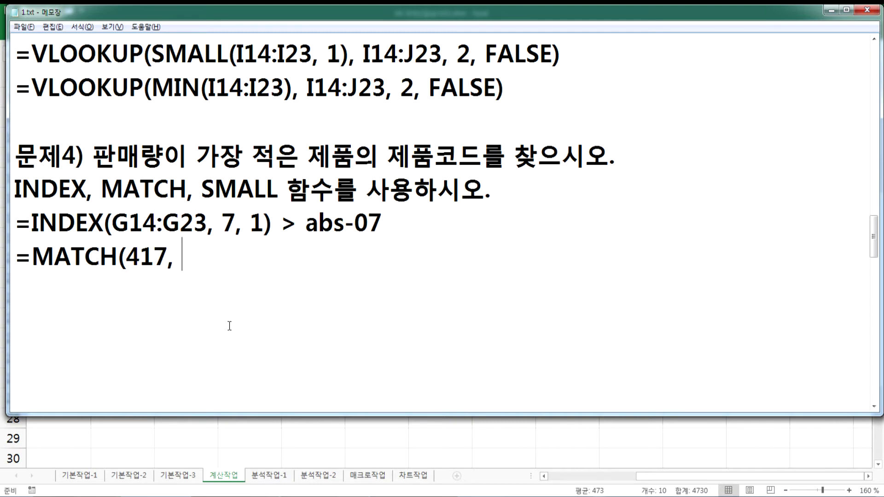
Check the 판매량 range in Excel and complete the MATCH formula with I14:I23 and match type 0
key(alt+Tab)
key(alt+Tab)
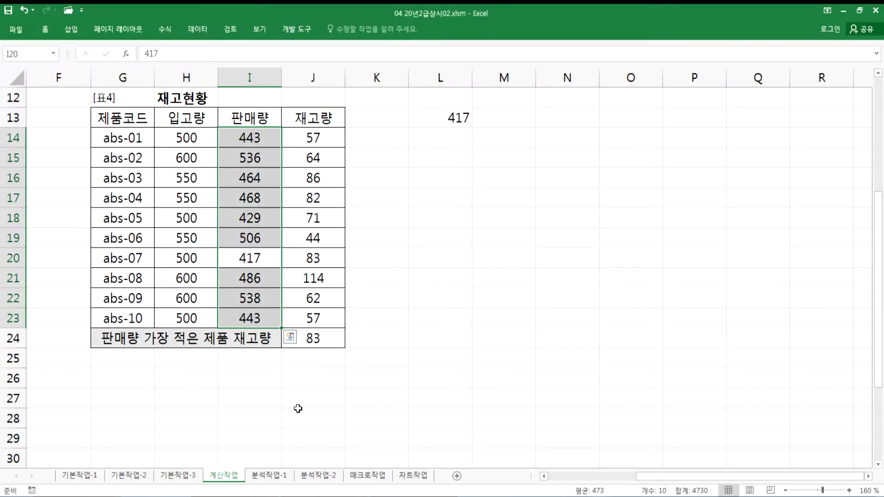
key(alt+Tab)
text(I14:)
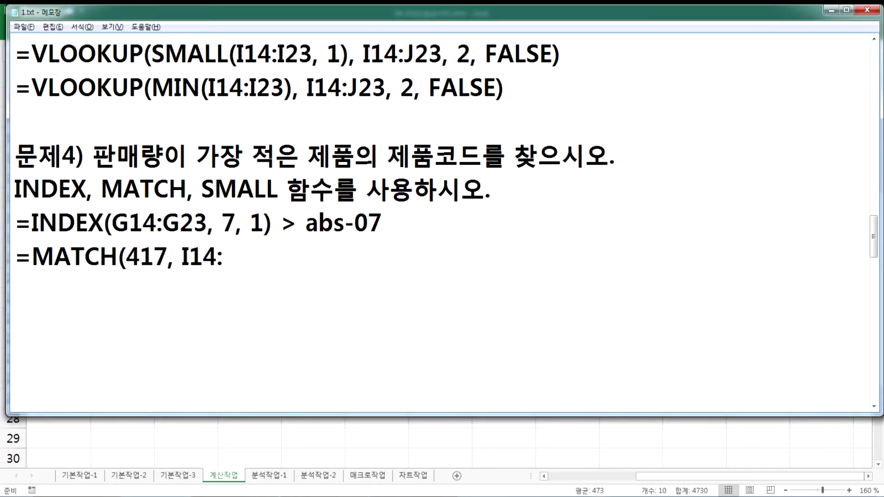
text(I23, 0))
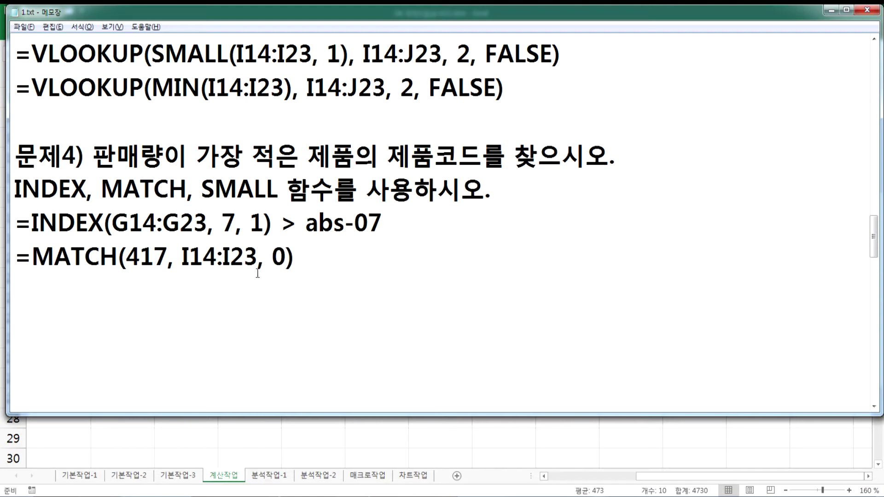
Add the note "0>417과 같은 값을 찾아라." after the MATCH formula to explain its match type
double_click(275, 258)
key(Right)
drag(132, 249, 169, 256)
click(331, 259)
text(0>417R)
key(BackSpace)
key(Hangul)
text(ㄱ허)
key(BackSpace)
key(BackSpace)
key(BackSpace)
key(BackSpace)
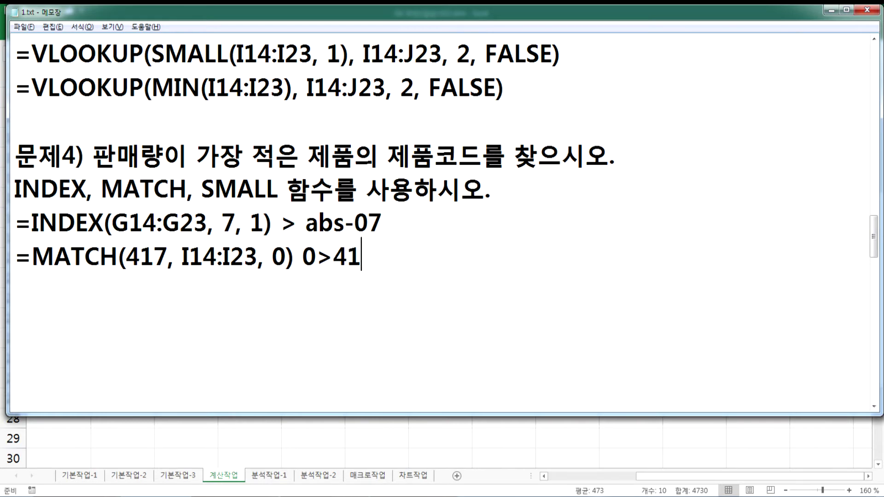
text(7)
text(과 )
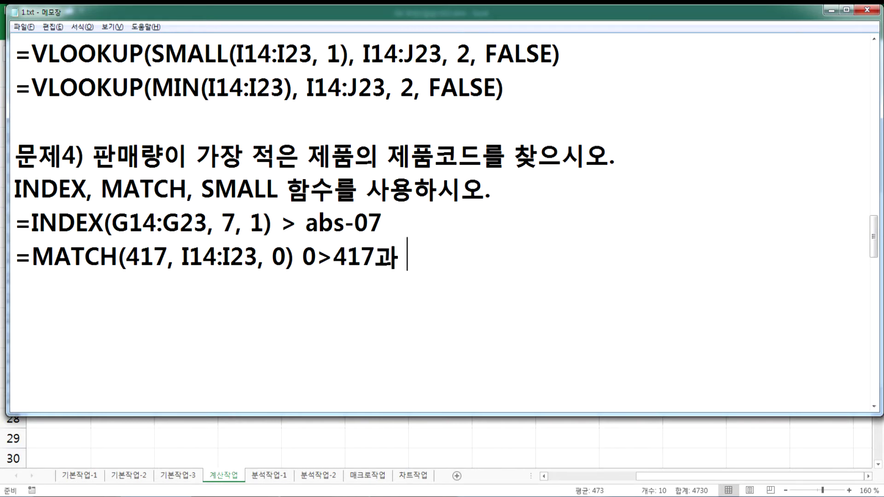
text(가같은 값을)
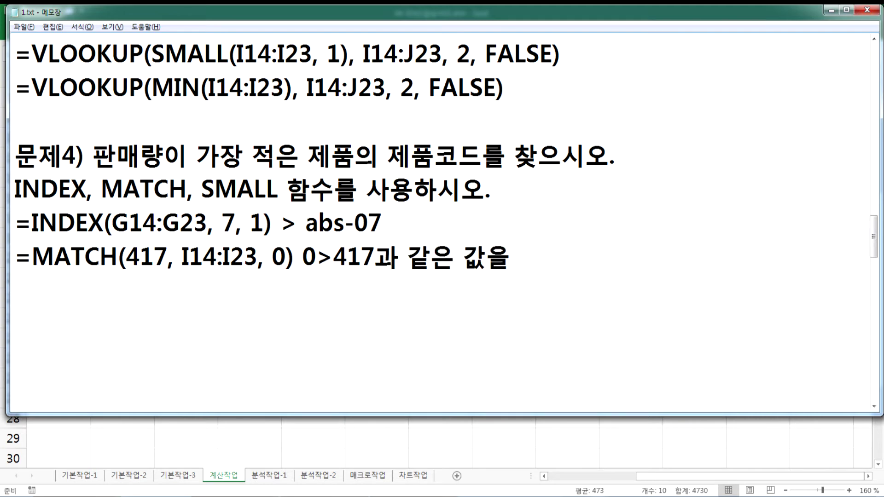
text( 찾아라.)
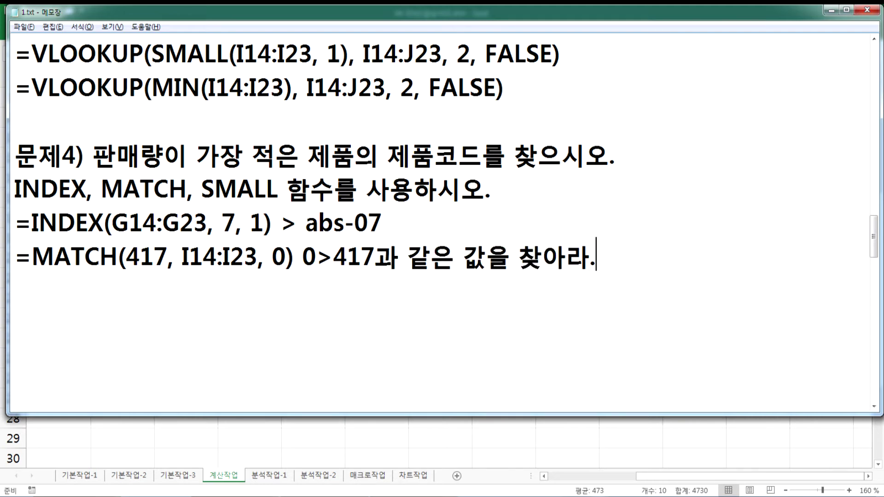
Expand the start of the note after the MATCH formula so it reads "0의 의미 > 417과 같은 값을 찾아라."
click(317, 256)
text(DML D)
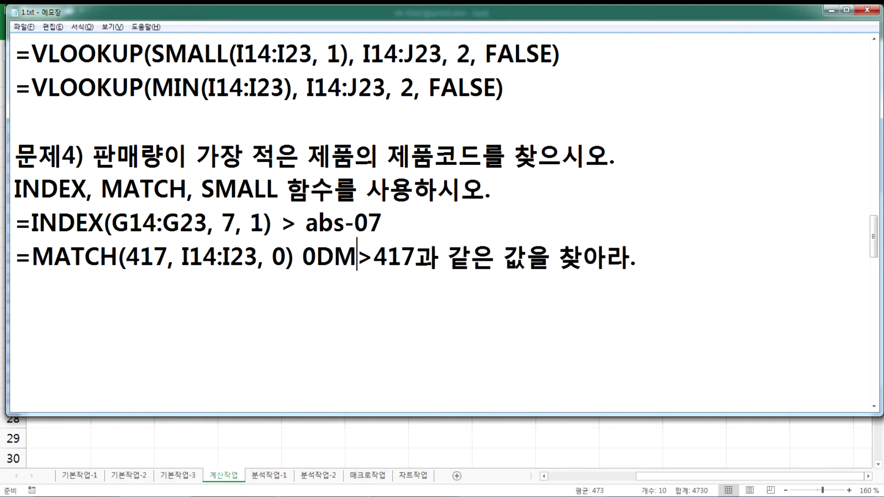
key(BackSpace)
key(BackSpace)
key(BackSpace)
key(BackSpace)
key(BackSpace)
key(Hangul)
text(의 ㅇ)
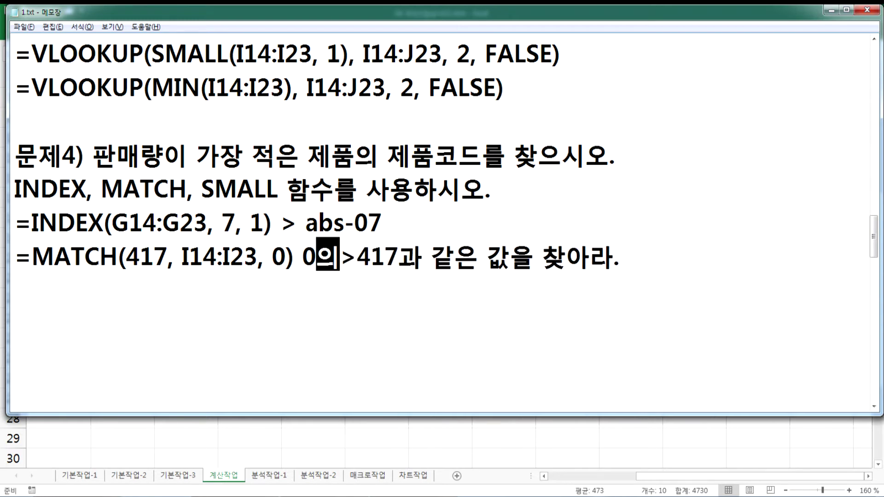
text(ㅢ미)
key(Right)
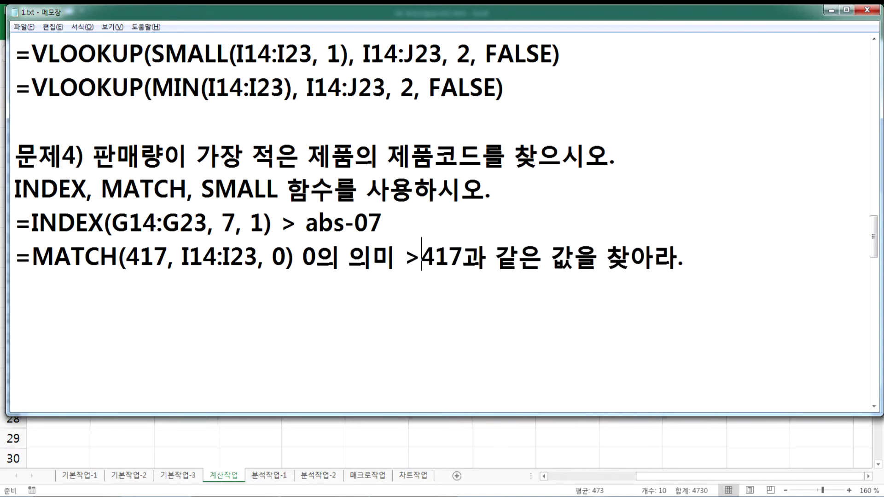
key(End)
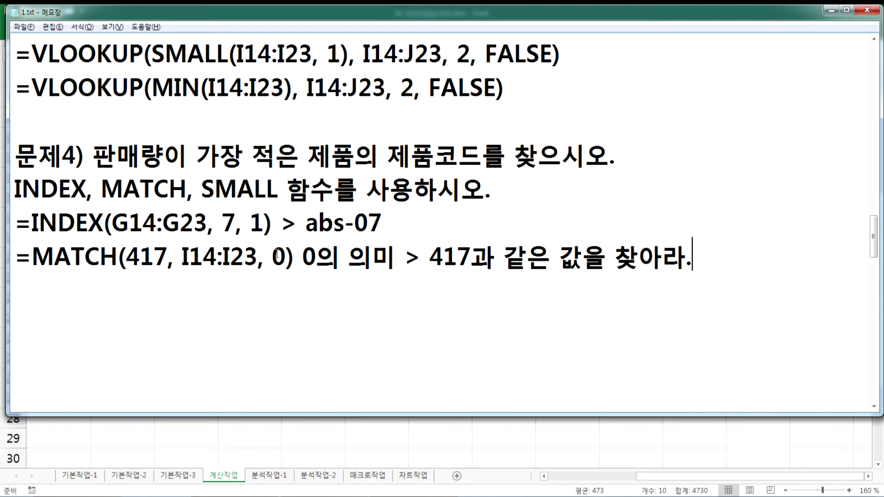
Check the position of 417 in Excel and insert "> 7," between the MATCH formula and its note in Notepad
key(alt+Tab)
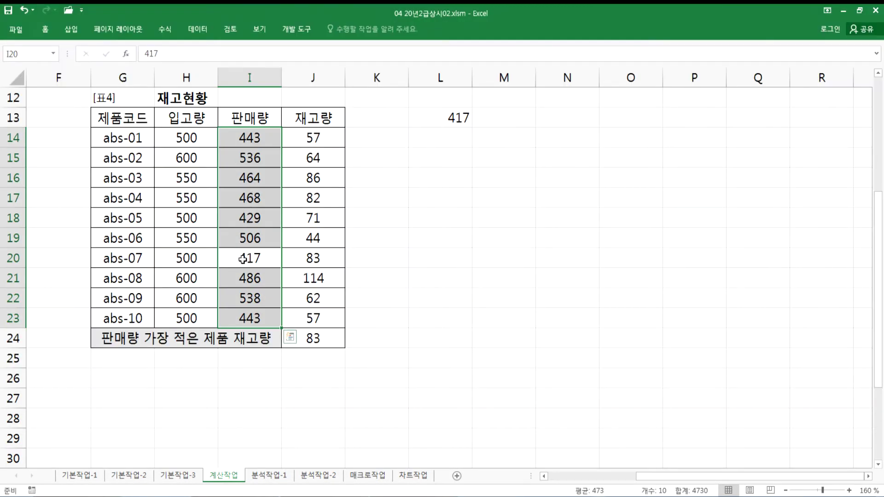
key(alt+Tab)
key(Left)
key(Left)
key(Left)
key(Left)
key(Left)
key(Left)
key(Left)
key(Left)
key(Left)
key(Left)
key(Left)
key(Left)
key(Left)
key(Left)
key(Left)
key(Left)
key(Left)
key(Left)
key(Left)
key(Left)
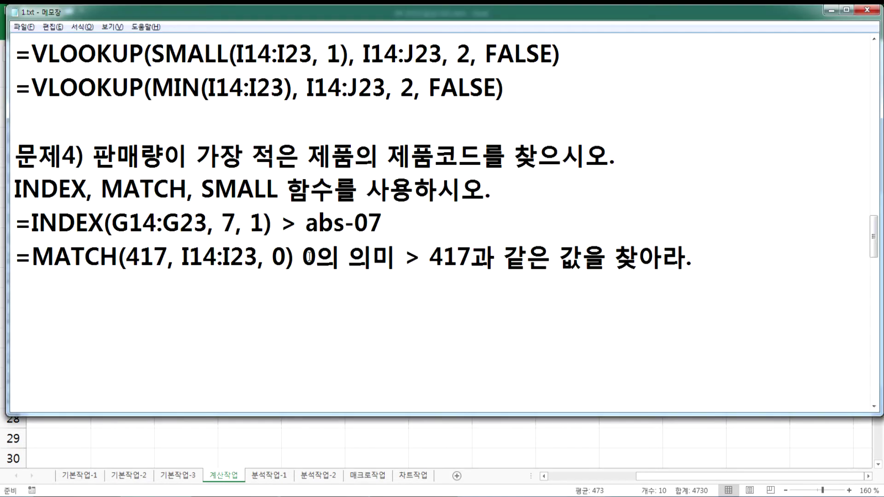
text(> 7)
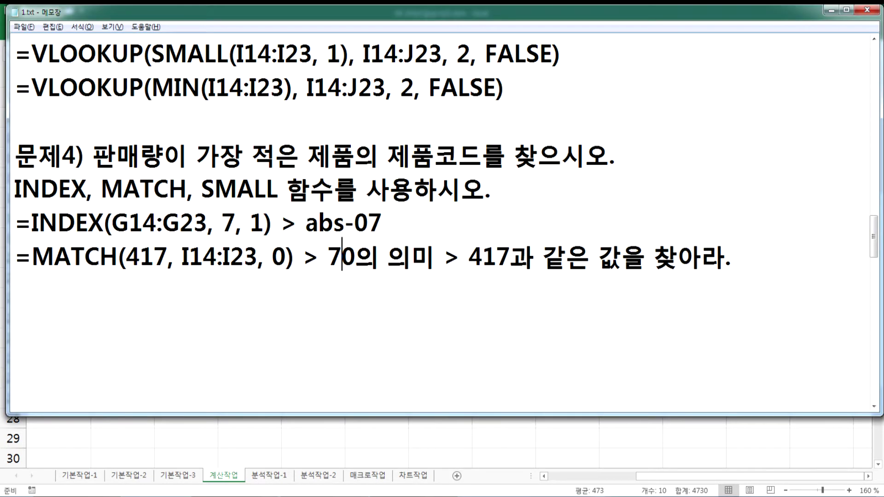
text(,)
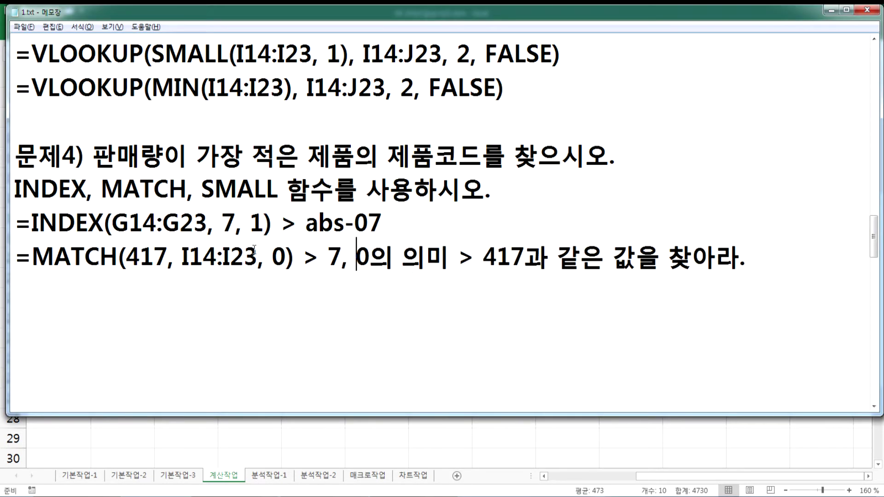
Compare the MATCH formula's result with the INDEX row argument, and check the lookup value 417 against the 판매량 column in Excel
drag(282, 257, 244, 256)
drag(324, 256, 342, 255)
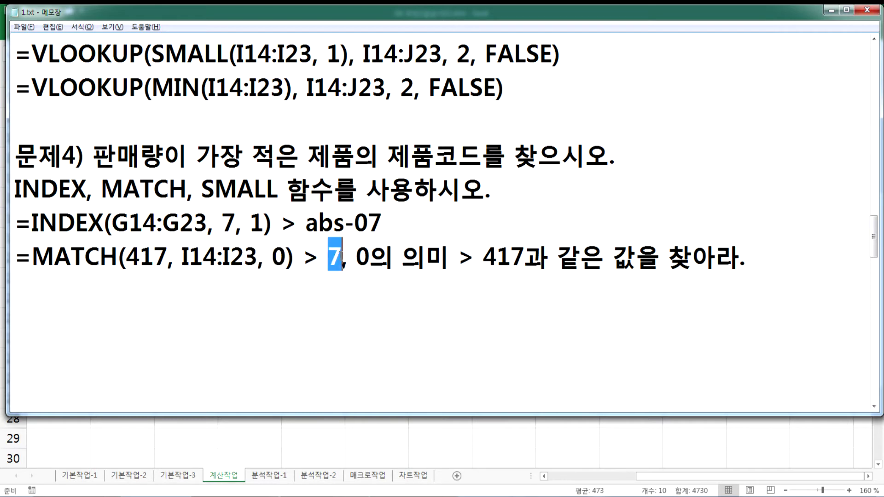
drag(223, 220, 230, 219)
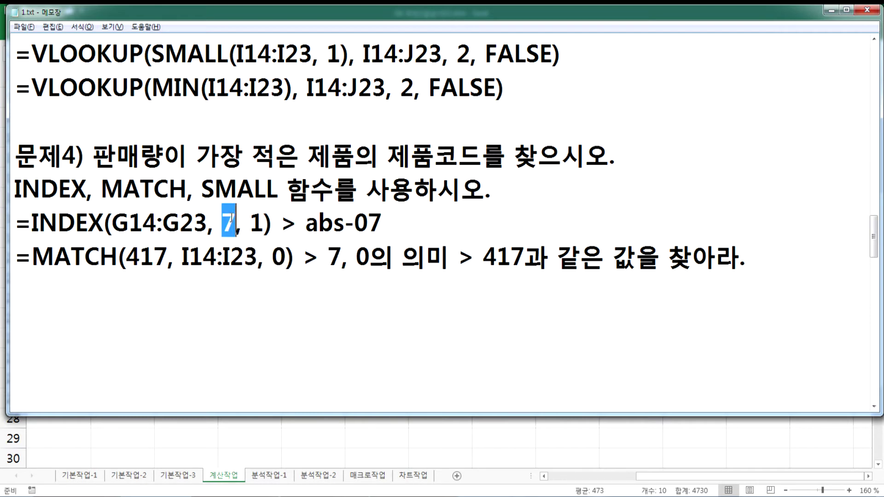
drag(342, 256, 37, 251)
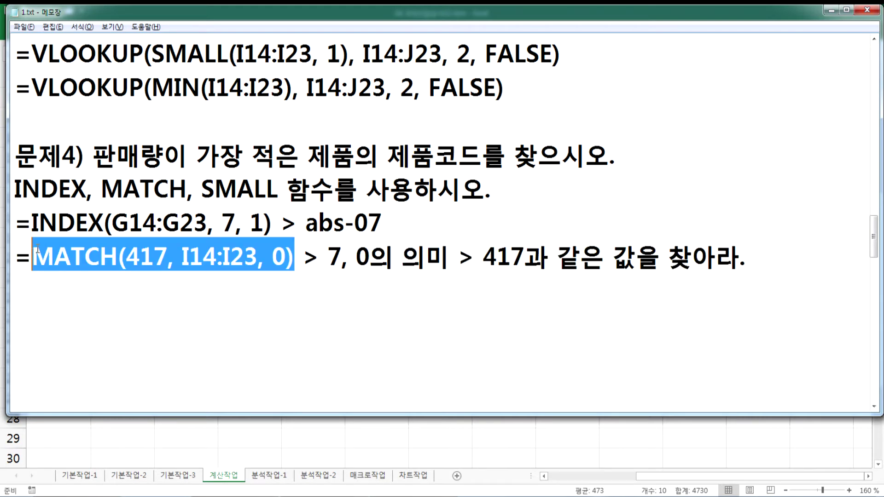
drag(222, 223, 232, 222)
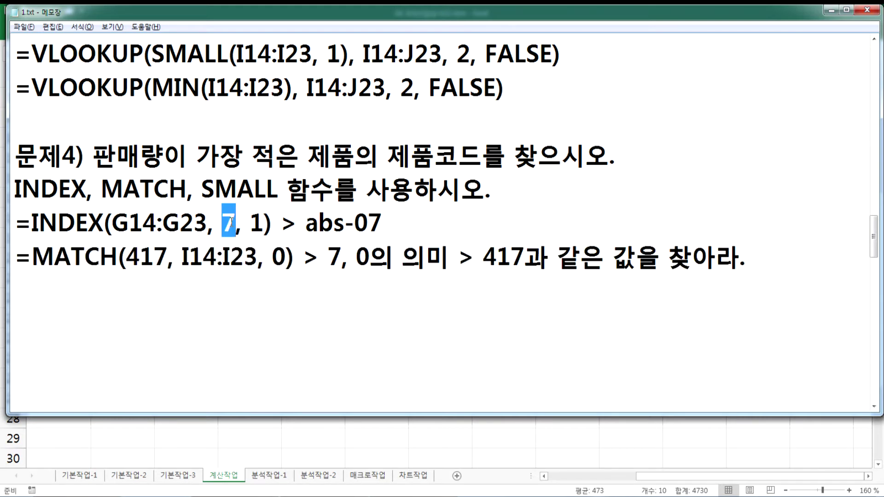
click(138, 279)
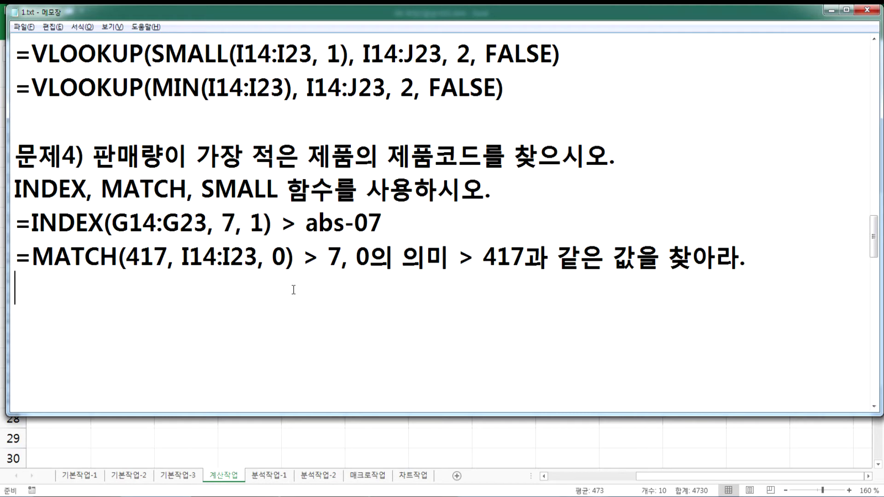
drag(125, 256, 164, 254)
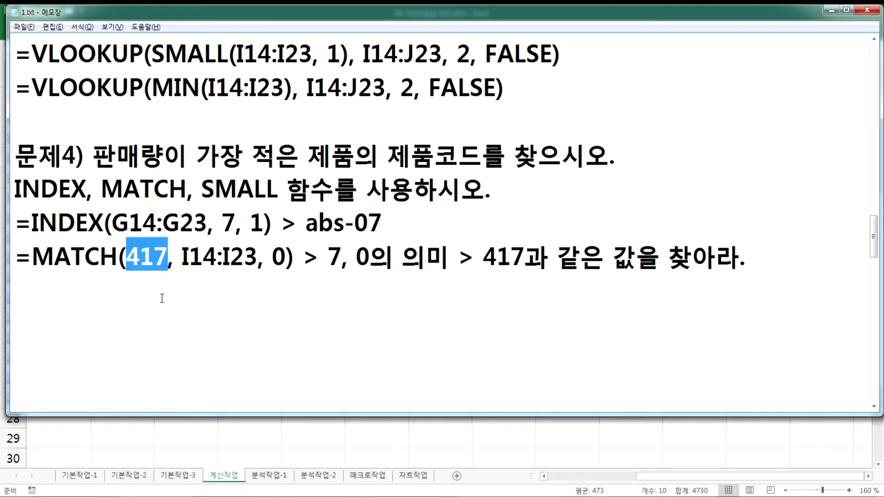
key(alt+Tab)
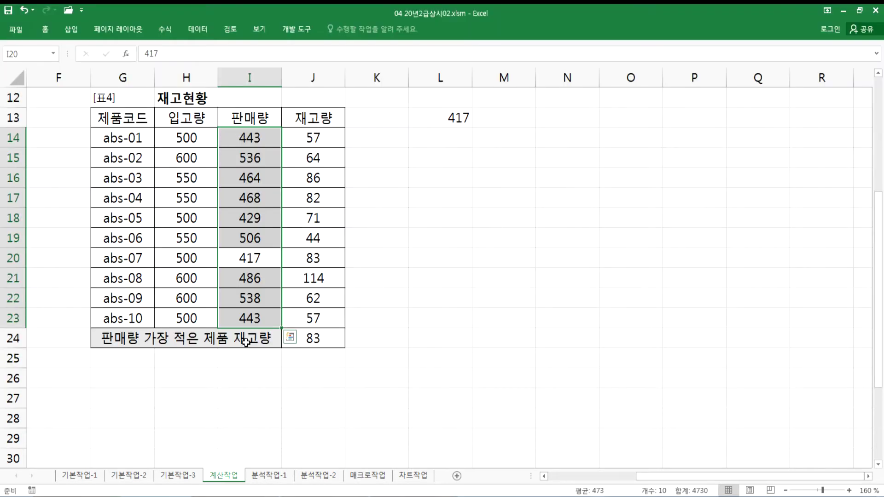
key(alt+Tab)
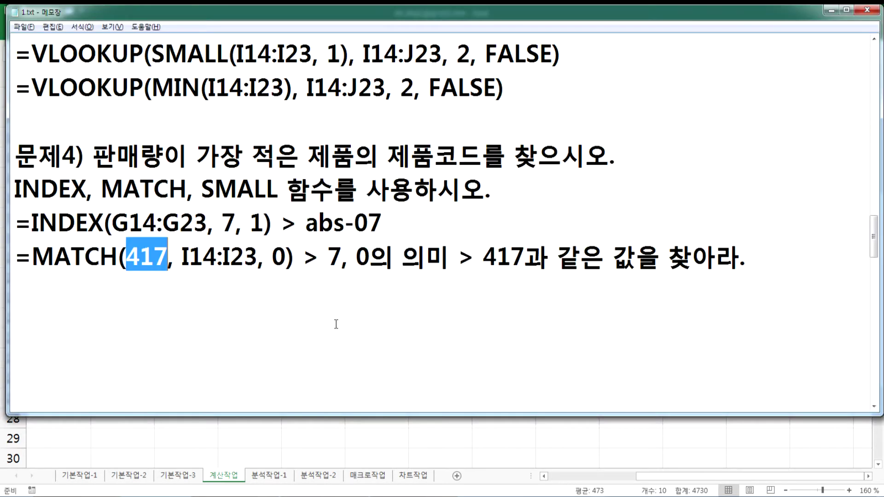
Write the formula =SMALL(I14:I23, 1) followed by > on a new line below the MATCH line
click(182, 283)
text(=SMALL()
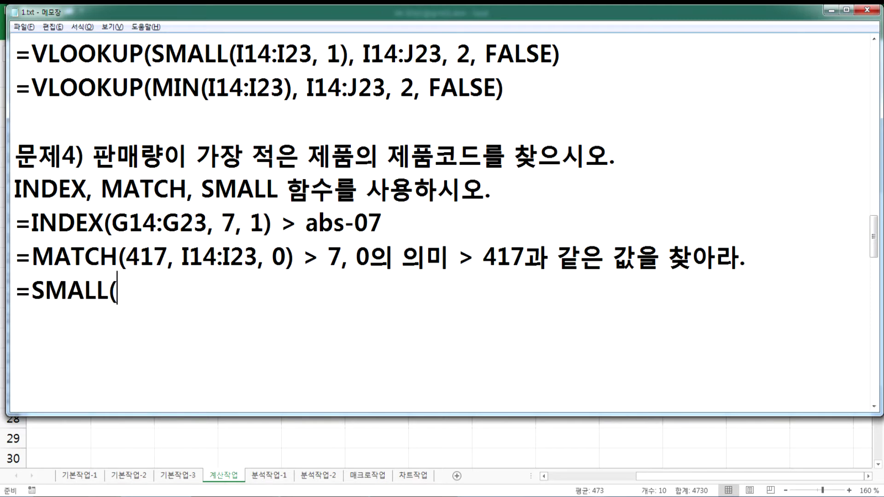
text(I14:I23) >)
key(Left)
key(Left)
key(Left)
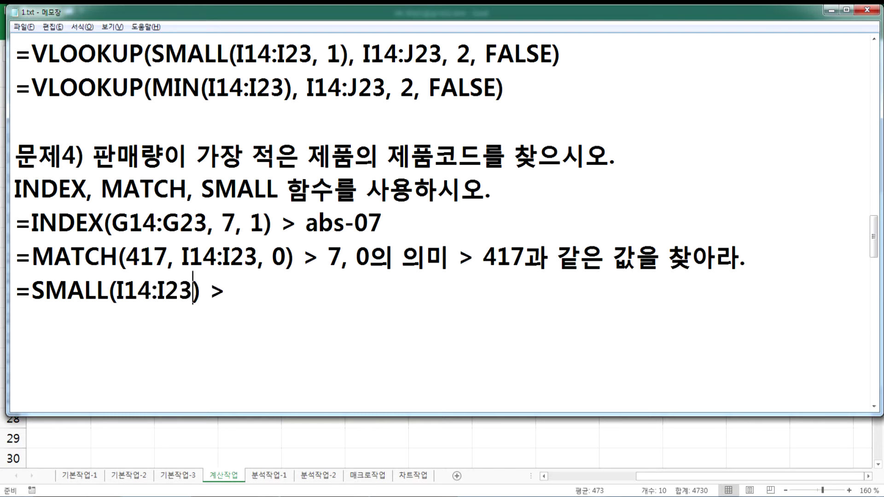
text(, 1) > )
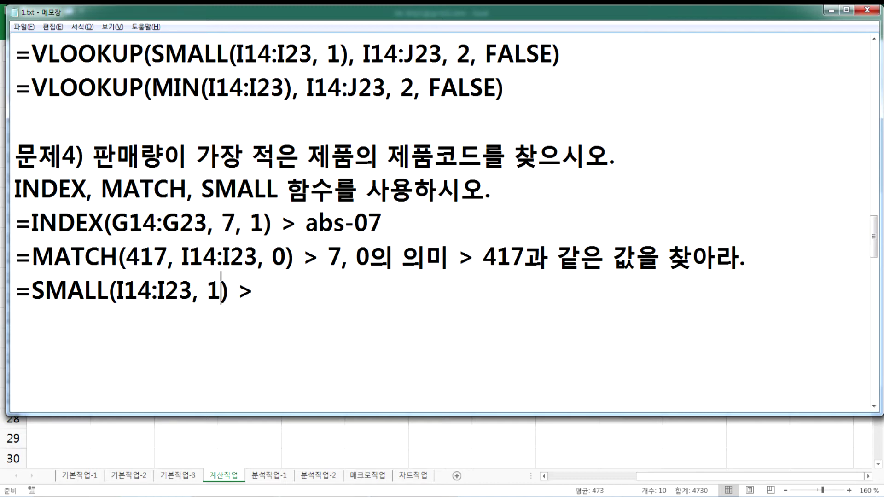
Complete the SMALL line with its result and the note "417, 가장 작은 값"
text(47)
key(BackSpace)
text(17, ㅊ)
key(BackSpace)
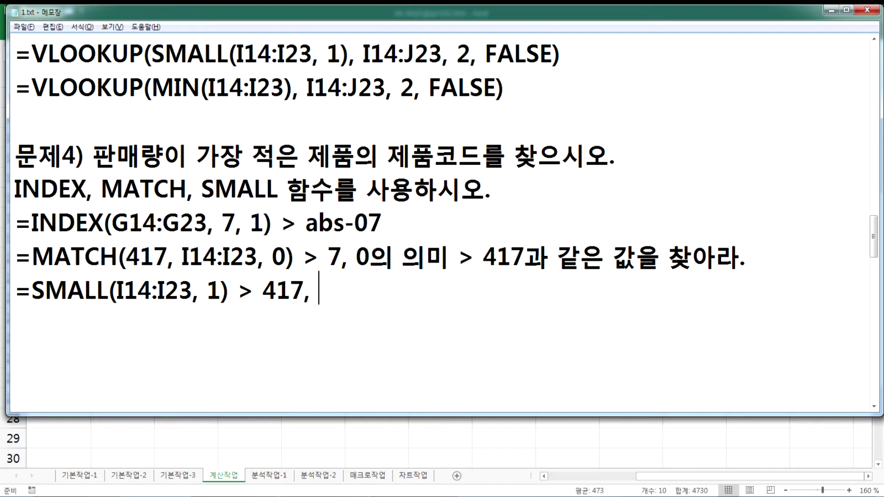
text(가장 작)
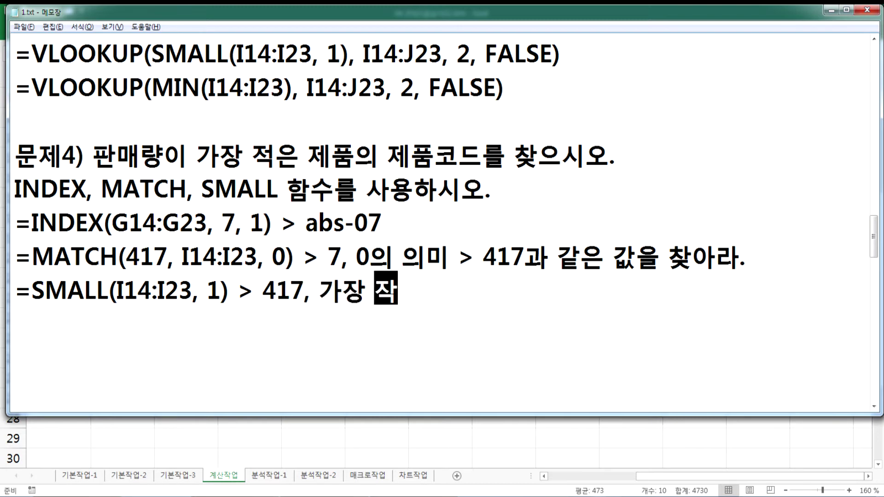
text(은 값)
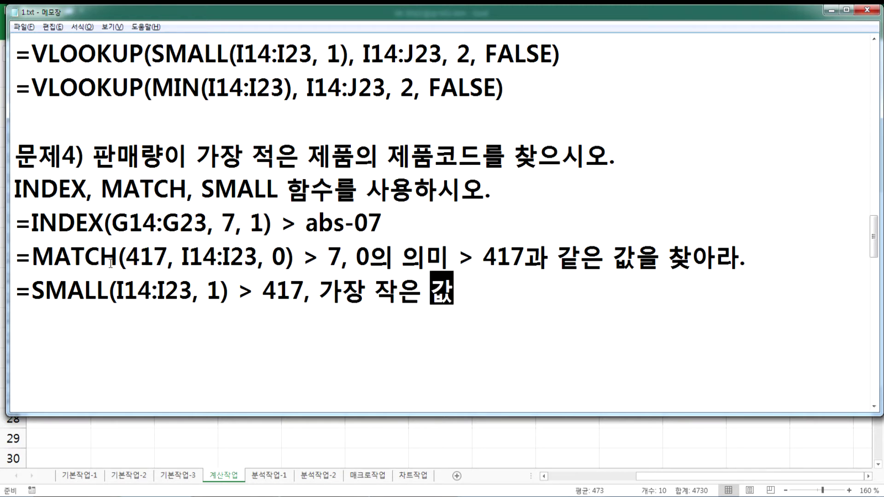
Trace the SMALL result through MATCH to the INDEX row argument, and count to the seventh 제품코드 in G14:G23 in Excel
click(269, 290)
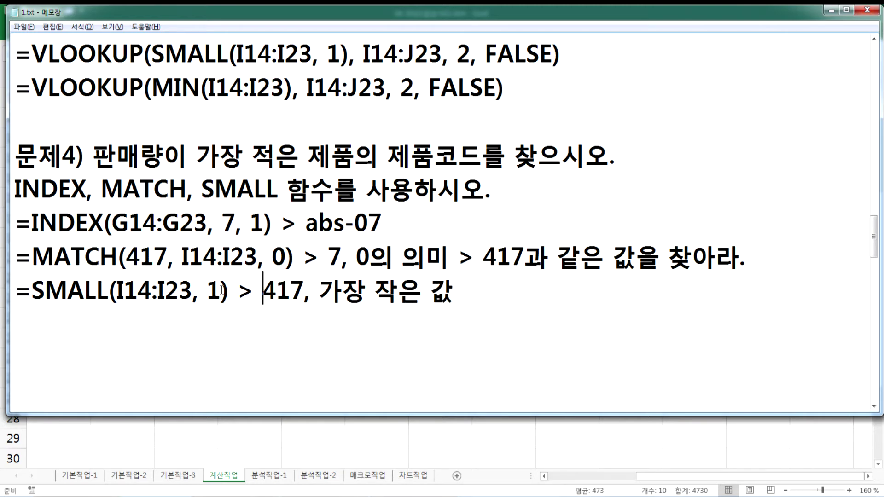
drag(31, 290, 229, 291)
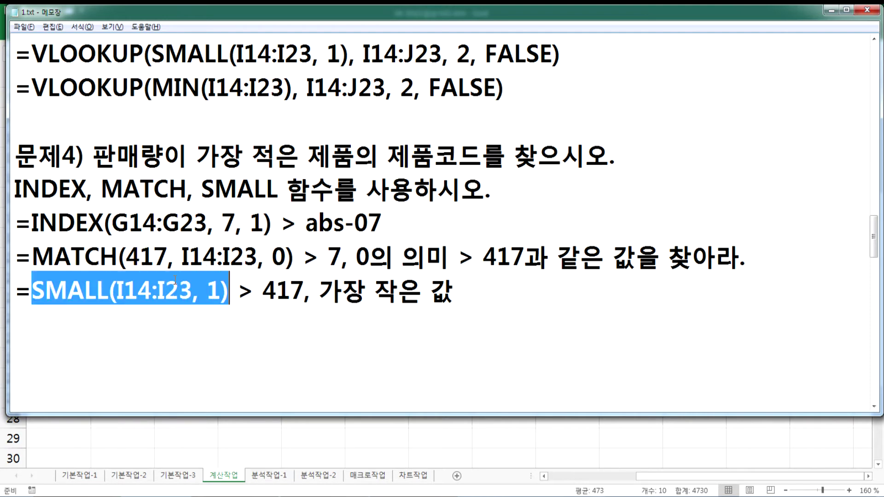
double_click(142, 257)
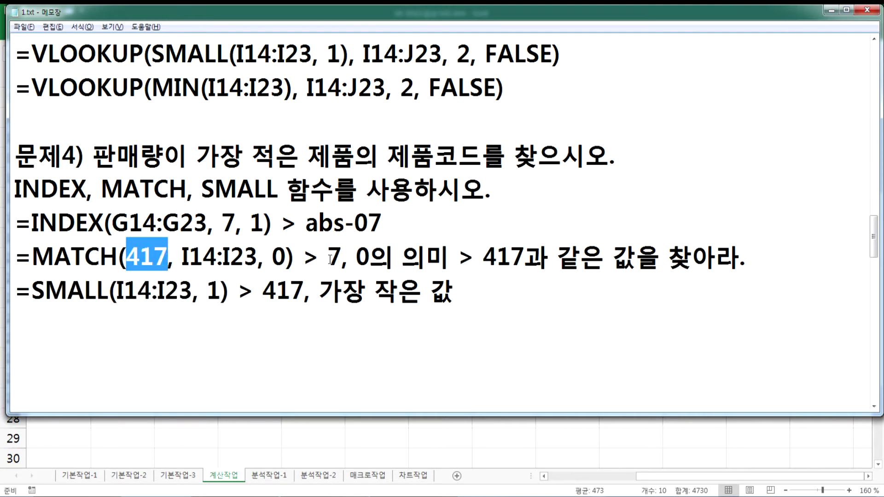
drag(329, 256, 343, 254)
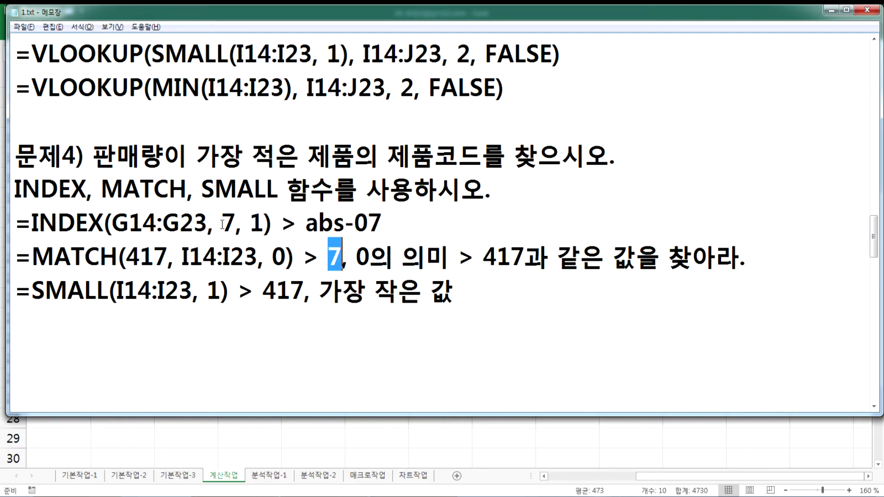
key(alt+Tab)
drag(111, 137, 124, 313)
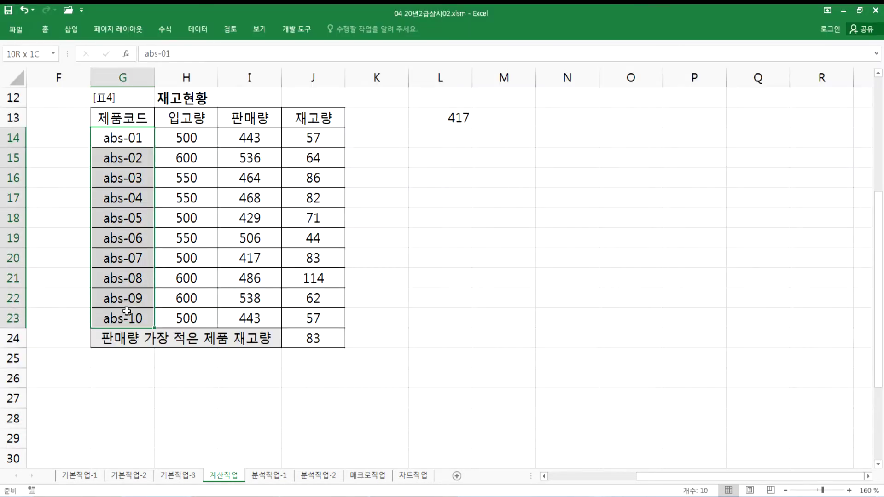
key(Return)
key(Return)
key(Return)
key(Return)
key(Return)
key(Return)
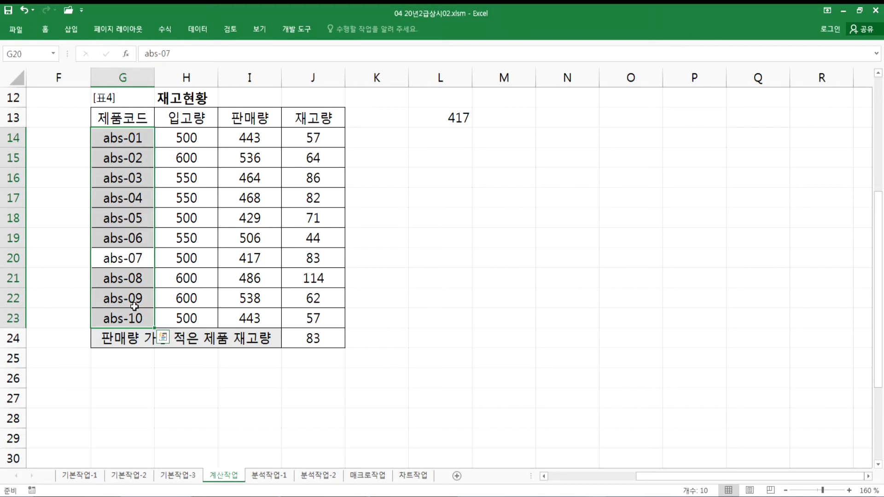
Return to Notepad and copy =INDEX(G14:G23, 7, 1) to a new line below the SMALL line, leaving a blank line between
key(alt+Tab)
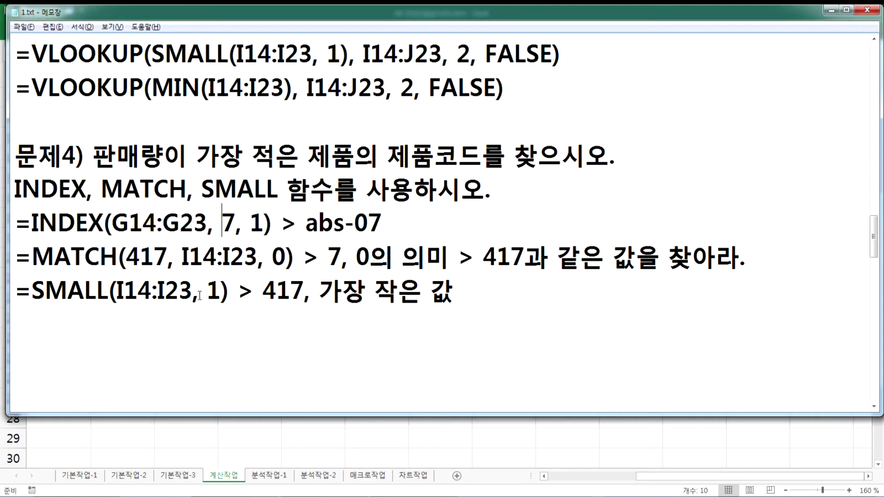
drag(16, 224, 273, 226)
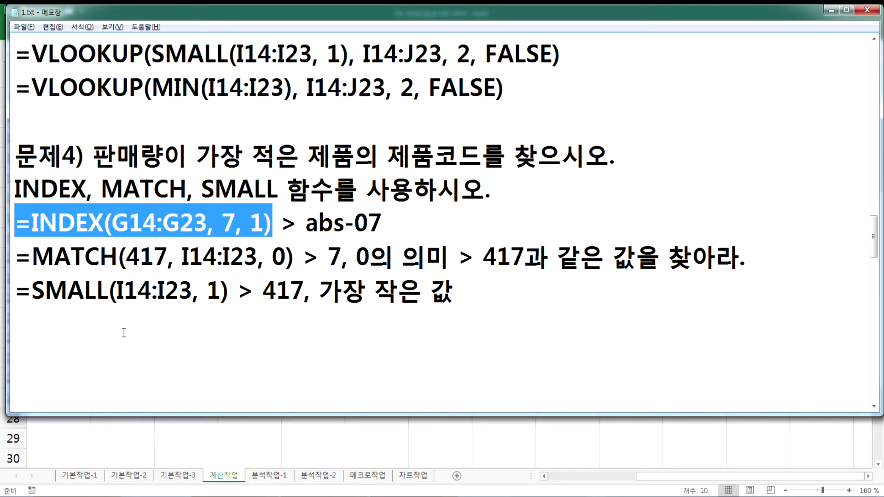
key(ctrl+c)
click(72, 347)
key(ctrl+v)
Replace the row number 7 in the copied INDEX formula with MATCH(417, I14:I23, 0)
drag(33, 256, 295, 259)
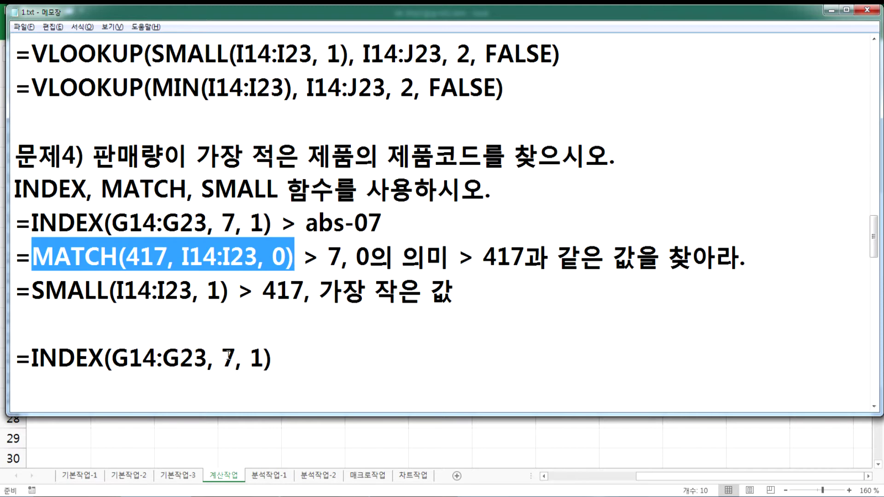
drag(222, 358, 236, 361)
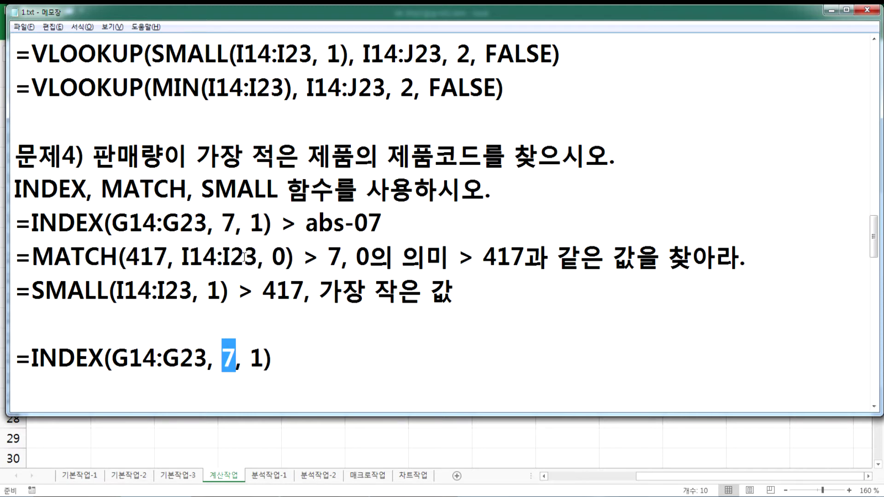
key(ctrl+v)
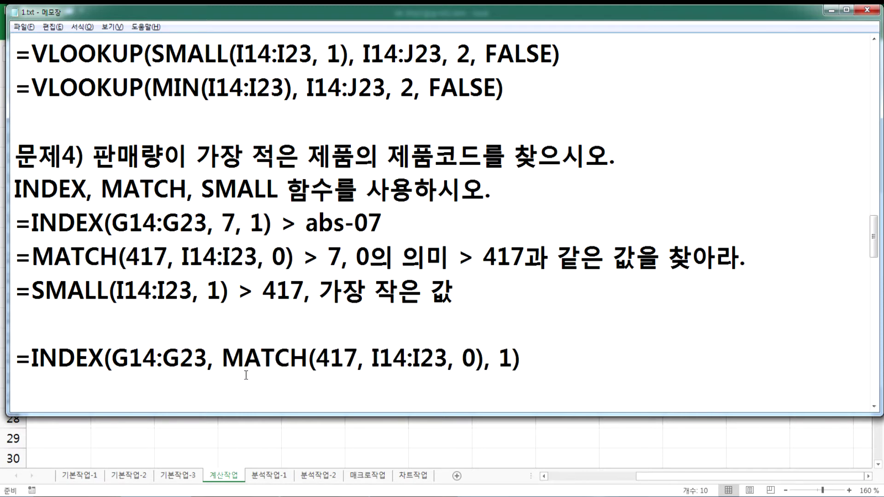
Replace 417 inside the nested MATCH with SMALL(I14:I23, 1) from the SMALL line
drag(316, 359, 358, 359)
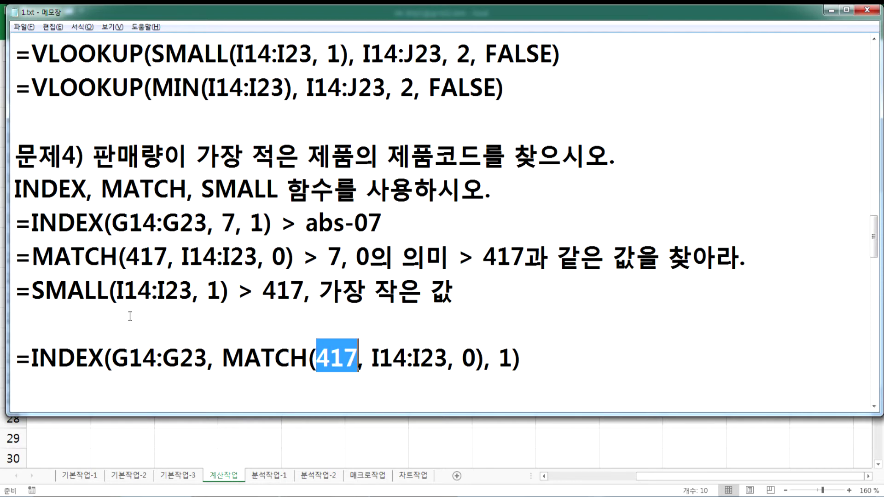
drag(31, 290, 109, 291)
drag(316, 357, 358, 358)
key(ctrl+v)
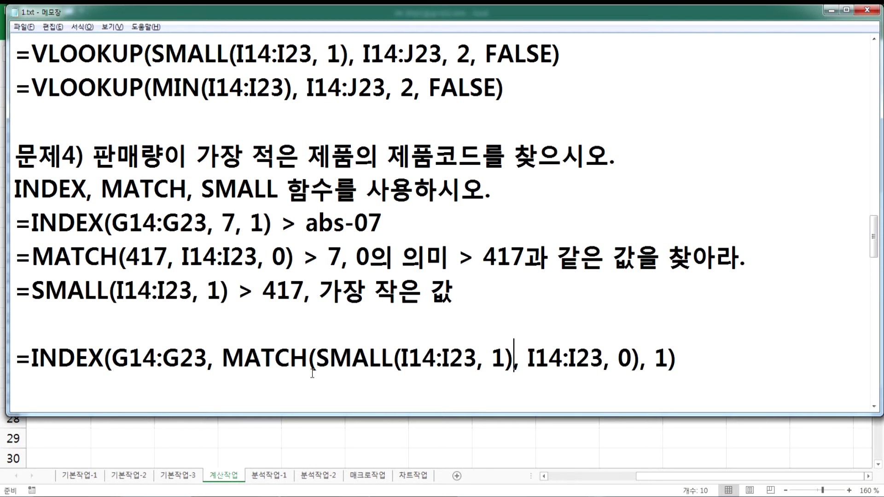
click(558, 387)
Switch to Excel and review the 재고현황 data in G14:J23, comparing the 재고량 column with the 제품코드 and 입고량 columns
key(alt+Tab)
drag(119, 134, 319, 315)
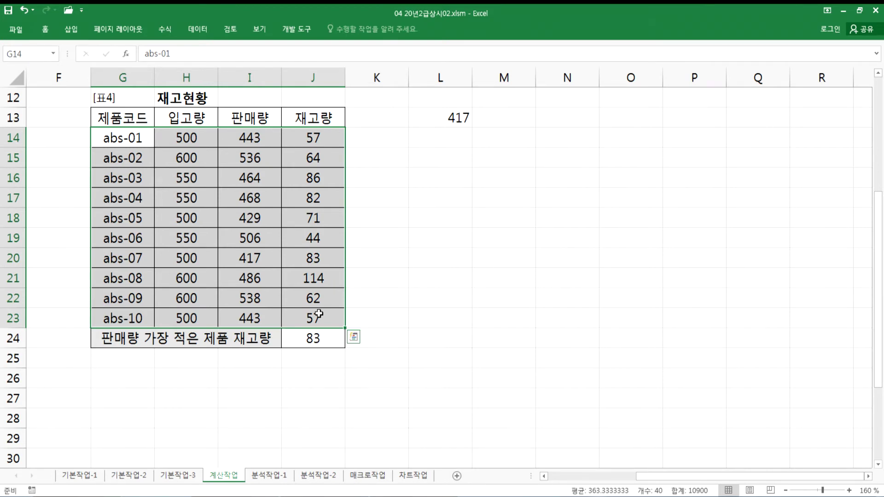
drag(306, 138, 304, 315)
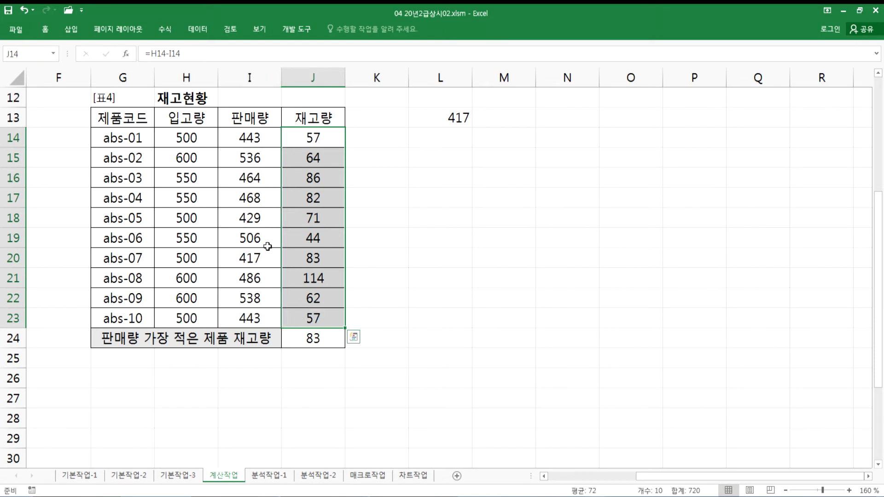
drag(196, 135, 133, 314)
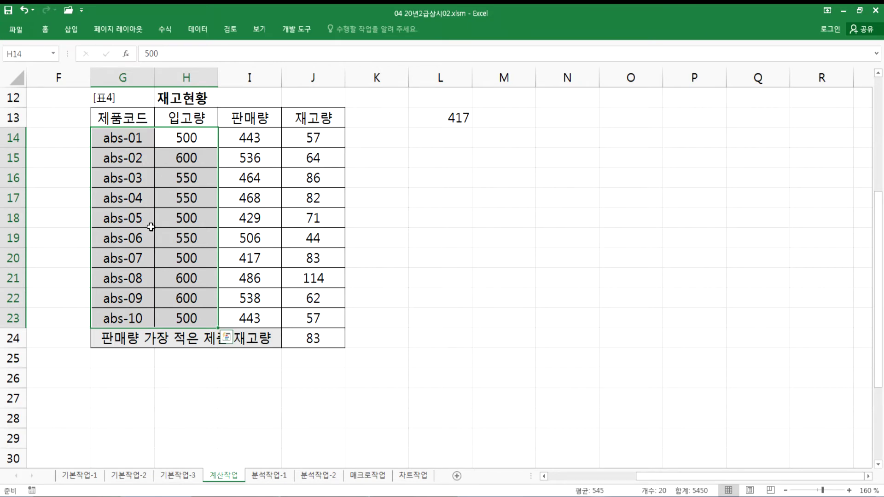
click(184, 138)
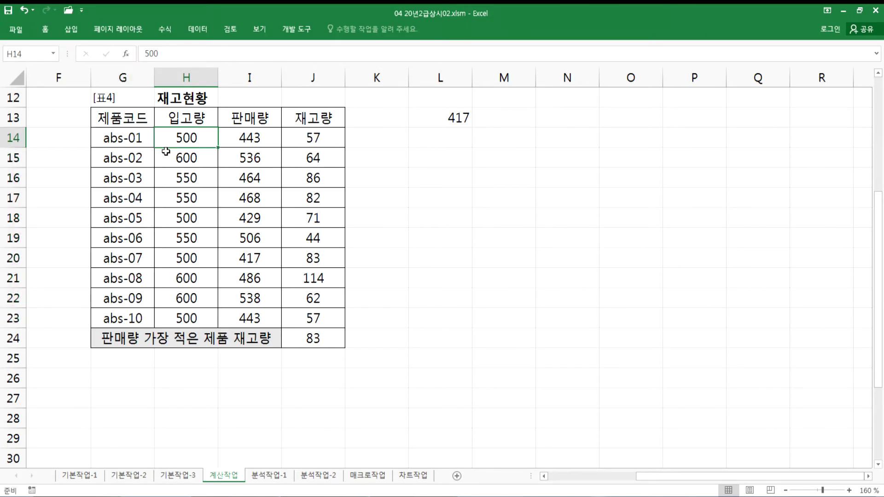
Return to Notepad and renumber the 문제4 heading above the INDEX, MATCH, SMALL problem as 문제4-1
key(alt+Tab)
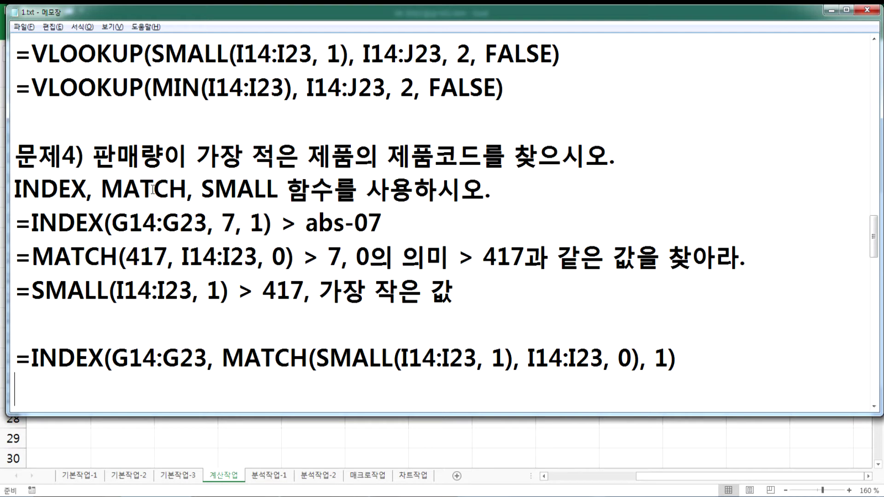
click(75, 157)
text(-1)
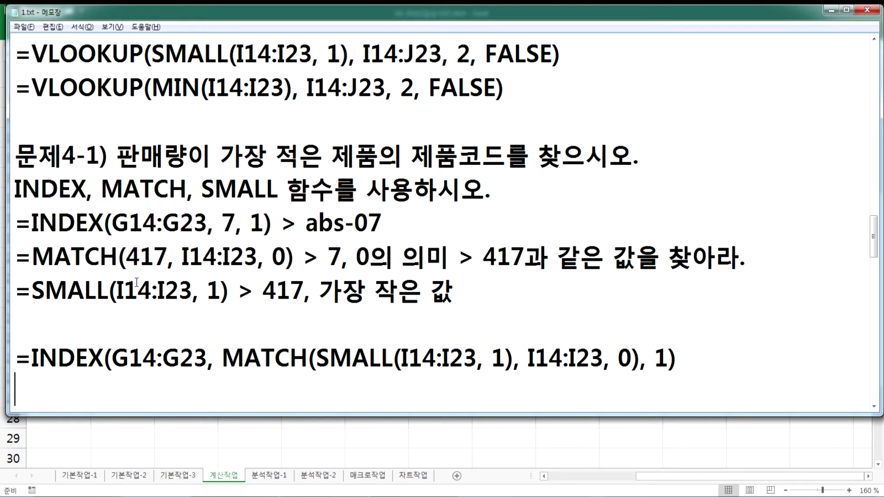
Switch to Excel, try 417 as the 판매량 of abs-03 in I16, compare it with I20, and undo the entry
key(alt+Tab)
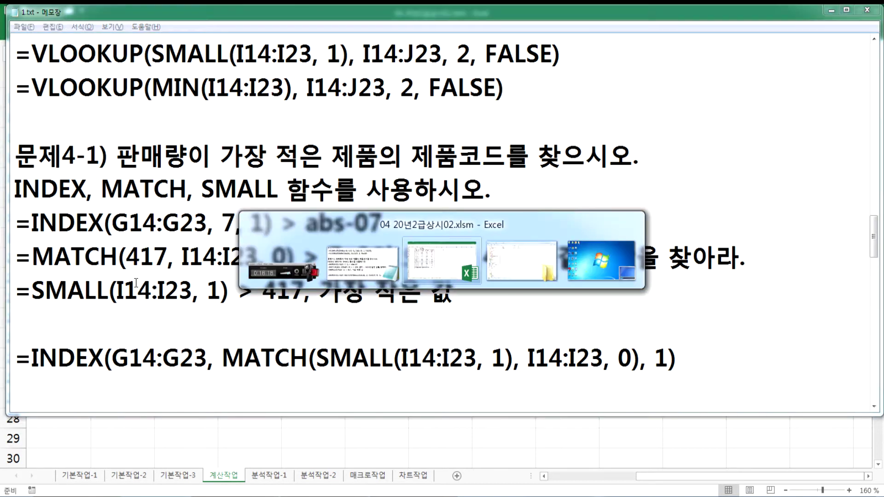
click(250, 258)
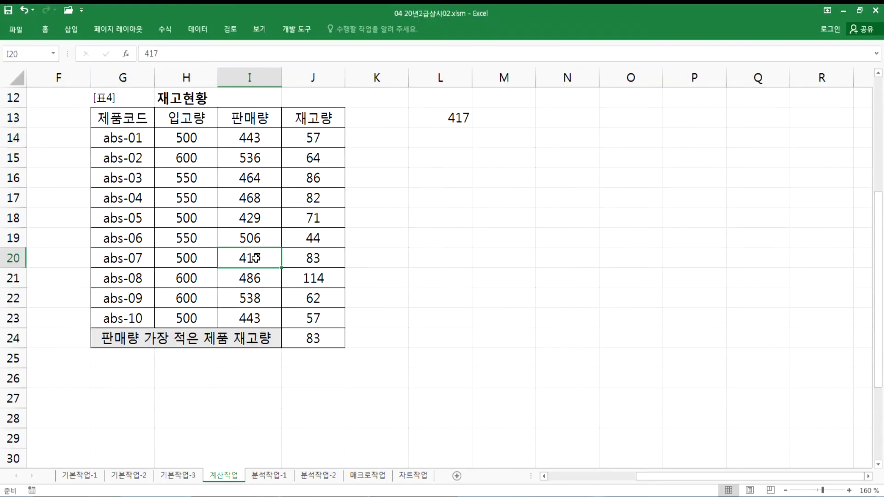
click(247, 174)
text(417)
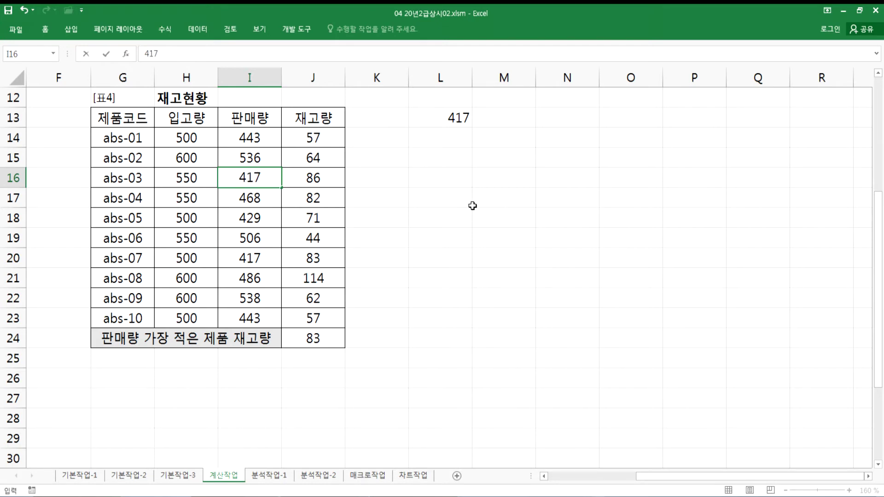
key(Return)
click(246, 174)
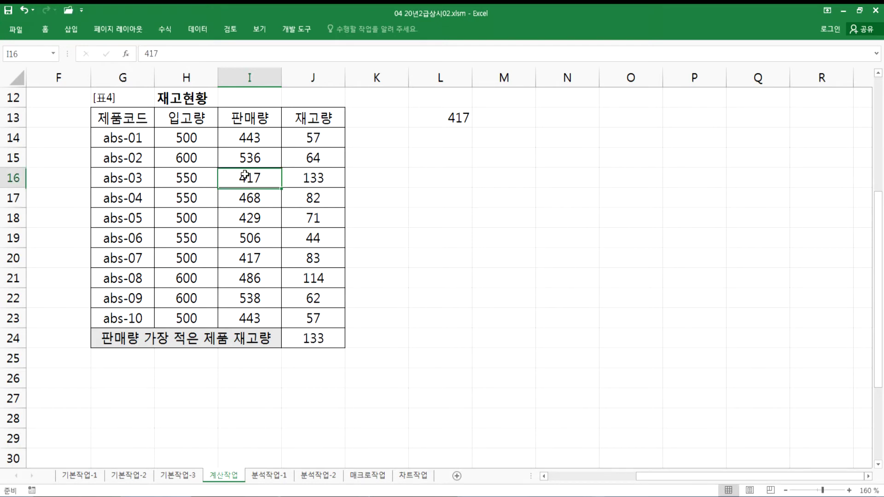
ctrl+click(258, 261)
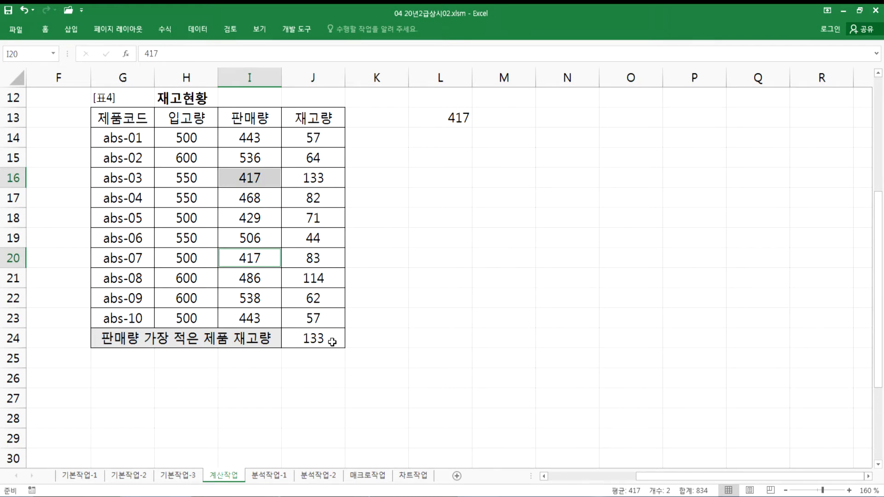
key(ctrl+z)
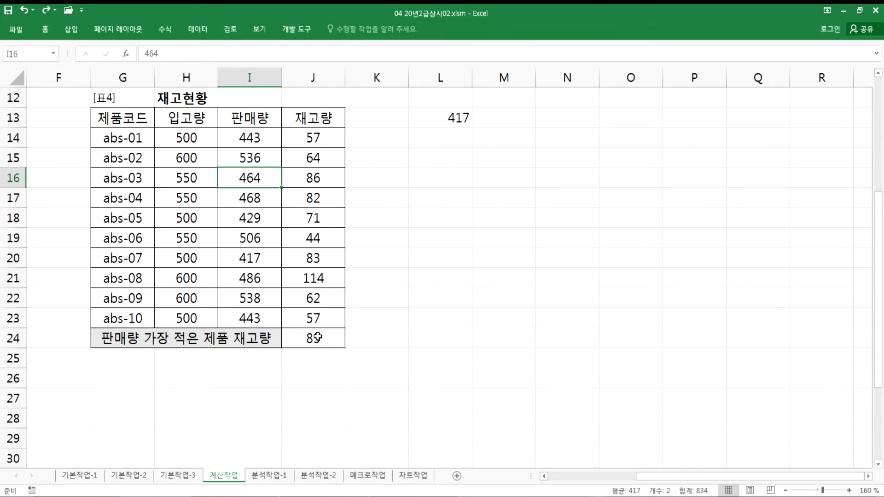
Try 417 as the 판매량 of abs-01 in I14, check its 재고량 in J14, and undo the entry
click(250, 258)
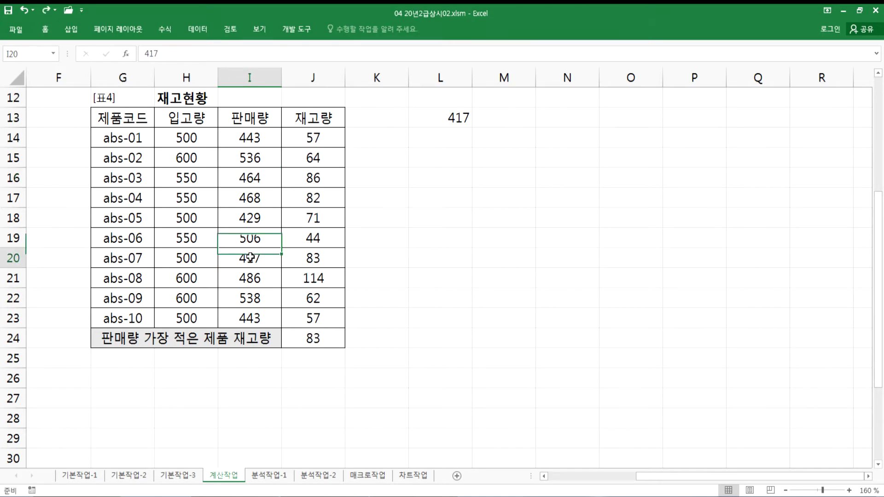
click(313, 263)
click(247, 137)
text(417)
key(Return)
click(310, 136)
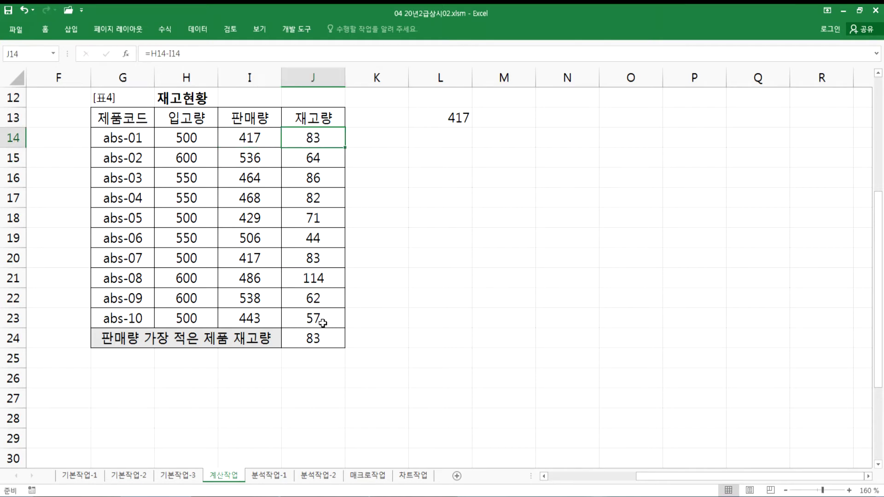
key(ctrl+z)
Try 417 as the 판매량 of abs-02 in I15, check the result in J24, and undo the entry
click(251, 155)
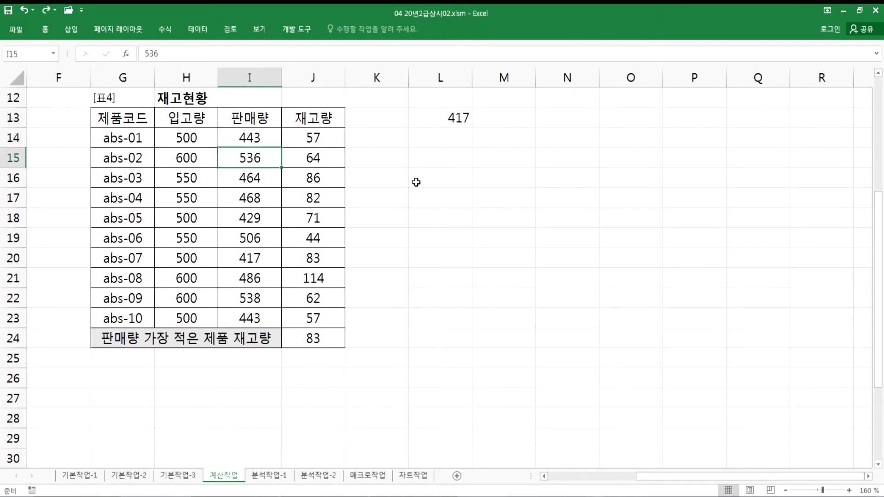
text(417)
key(Return)
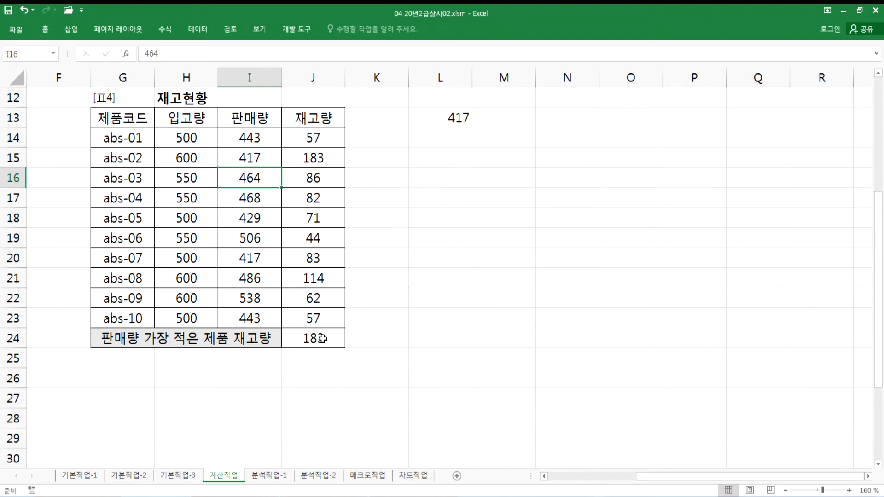
click(249, 164)
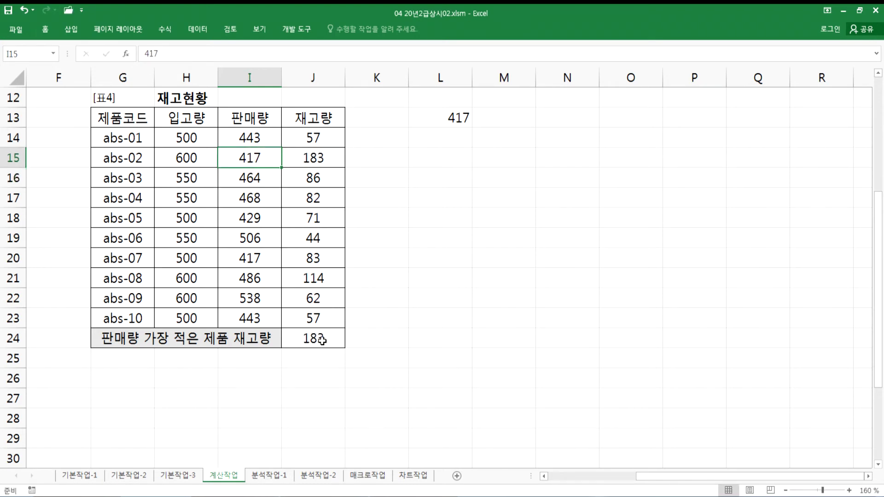
key(ctrl+z)
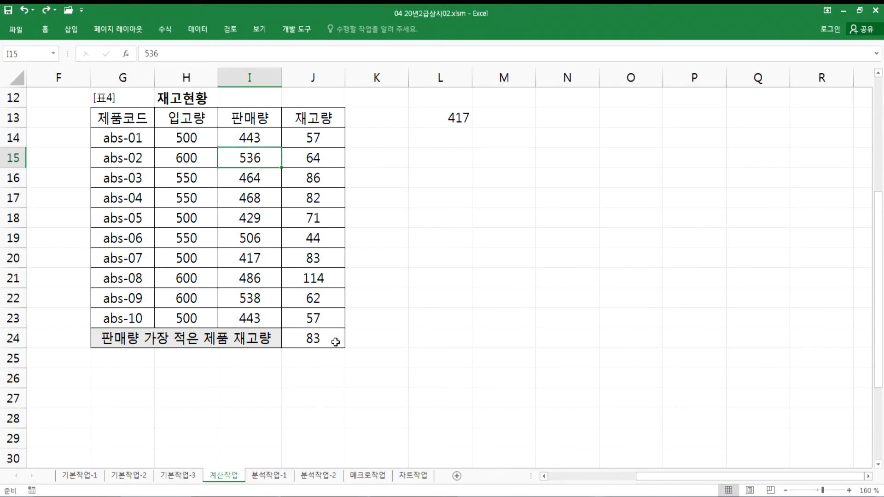
Examine the cells referenced by the 재고량 formula in J15 without changing it
click(305, 162)
key(F2)
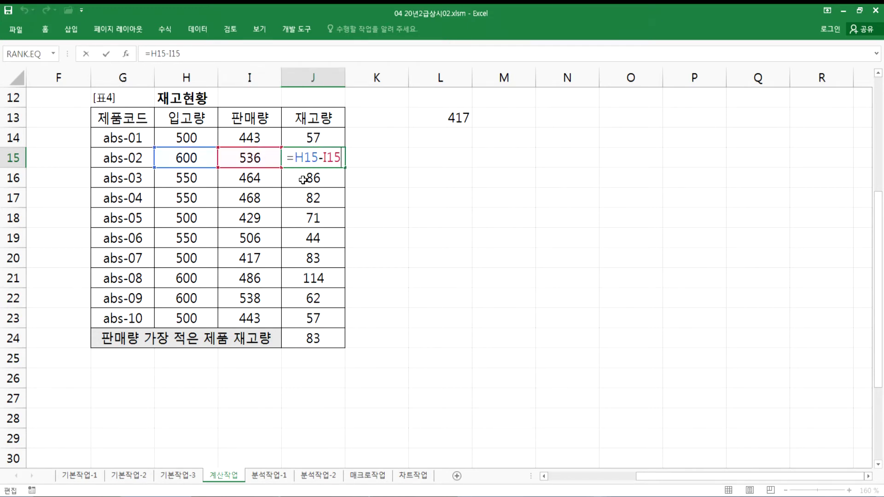
key(Escape)
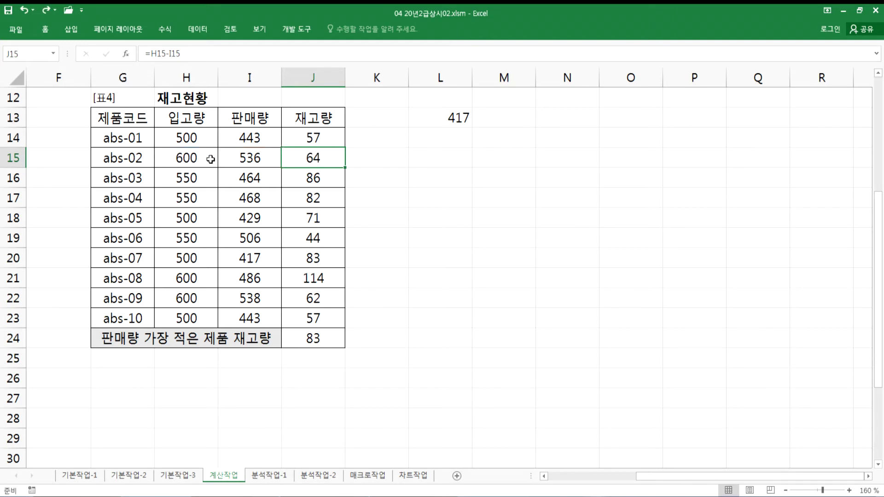
Go through the 판매량 values in I14:I23 for duplicates, and compare abs-02's 판매량 with its 재고량
drag(247, 139, 250, 318)
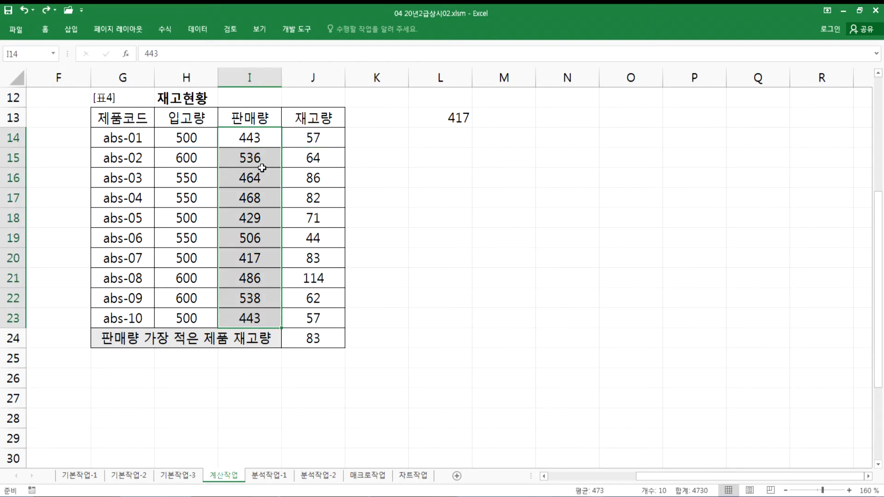
click(246, 140)
click(248, 157)
click(249, 178)
click(250, 198)
click(250, 218)
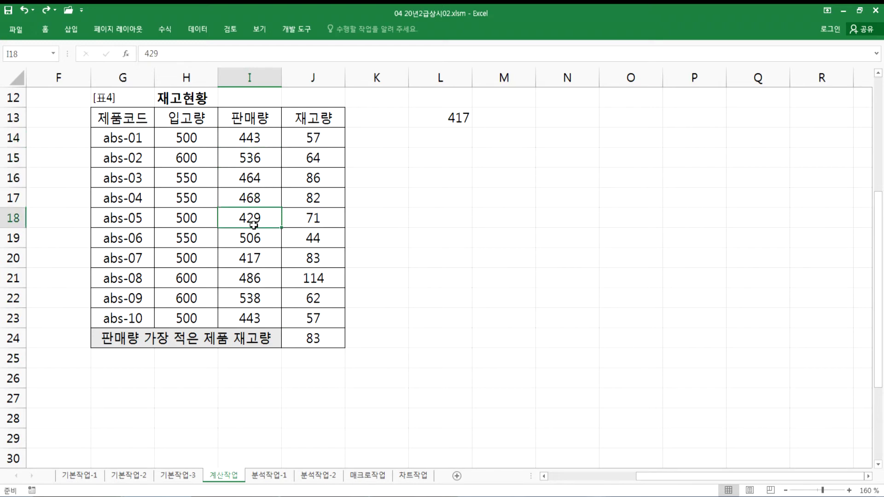
click(250, 236)
click(248, 158)
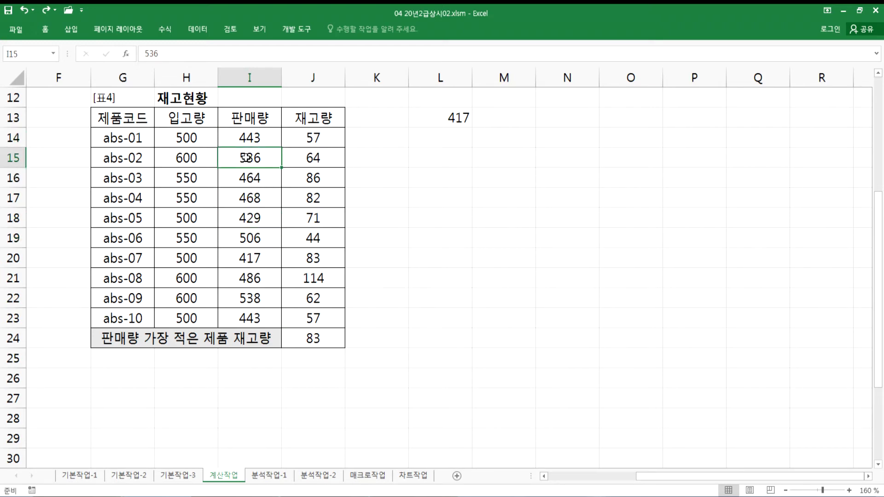
drag(250, 253, 250, 235)
click(276, 161)
click(306, 161)
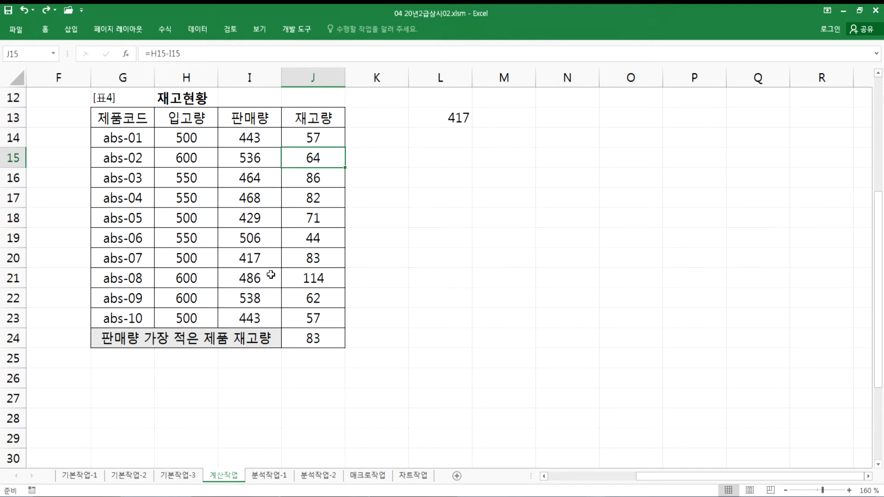
Go to the 수강 등록 현황 table in 표5 and select the first 수강과목 cell, E28
click(210, 373)
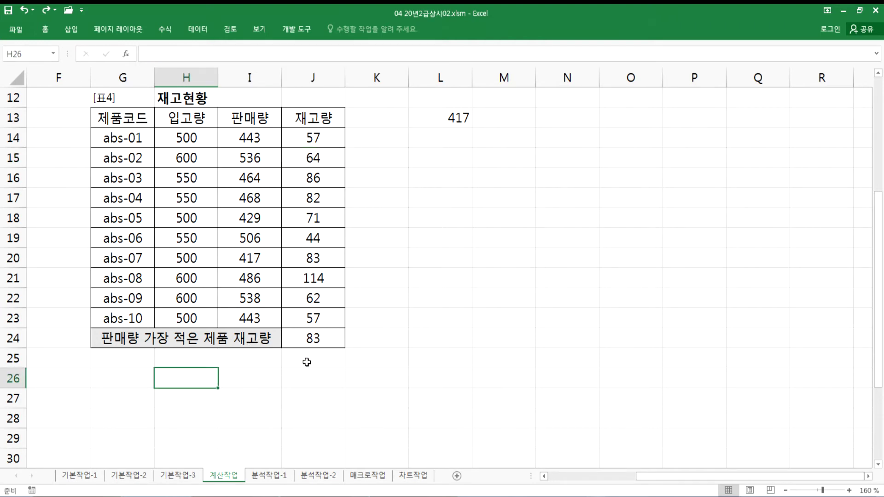
key(Home)
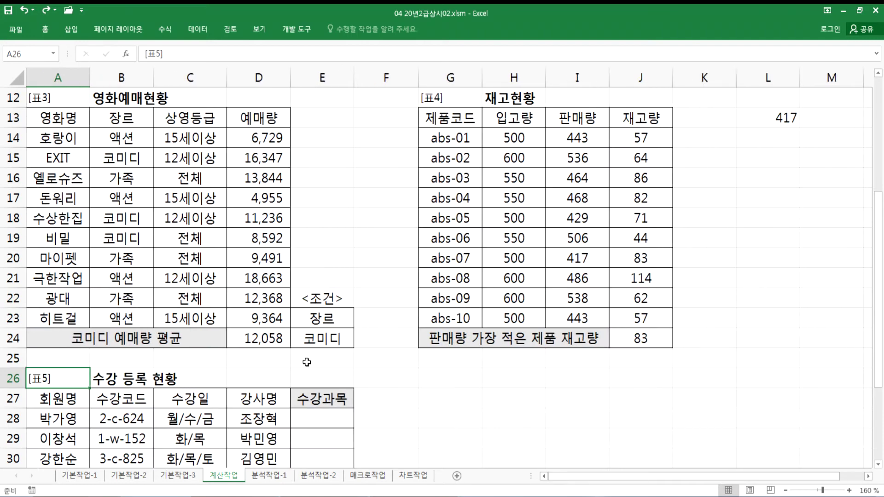
scroll(307, 363, down, 4)
click(321, 181)
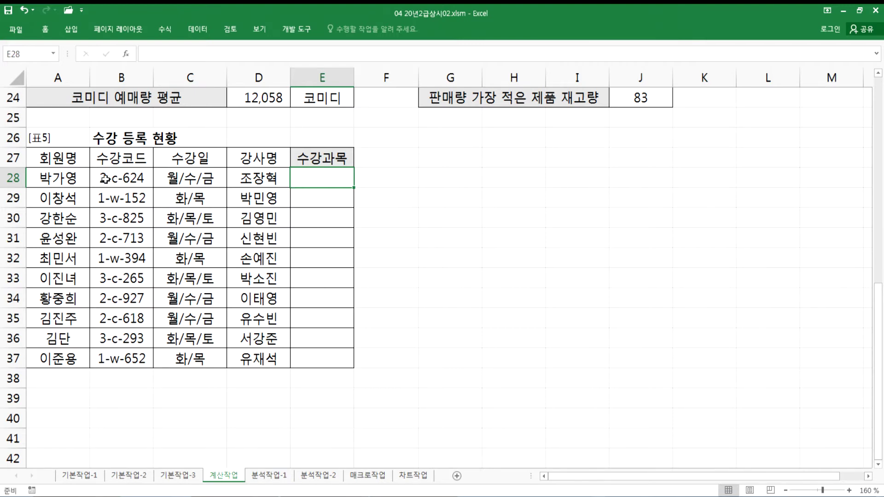
Switch to Notepad and begin the formula below the 문제5 text with =CHOOSE(LEFT(수강코드, 1), checking the 수강코드 column in Excel first
key(alt+Tab)
key(alt+Tab)
key(alt+Tab)
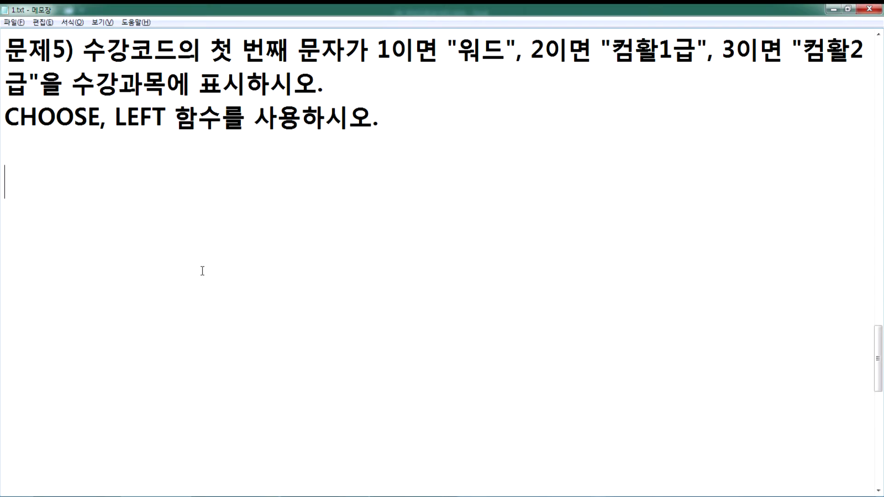
key(alt+Tab)
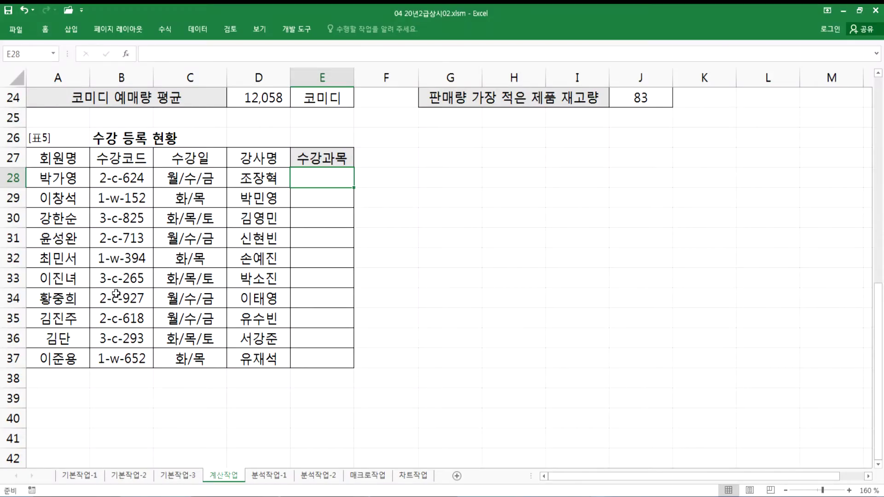
key(alt+Tab)
text(=CHOOSE()
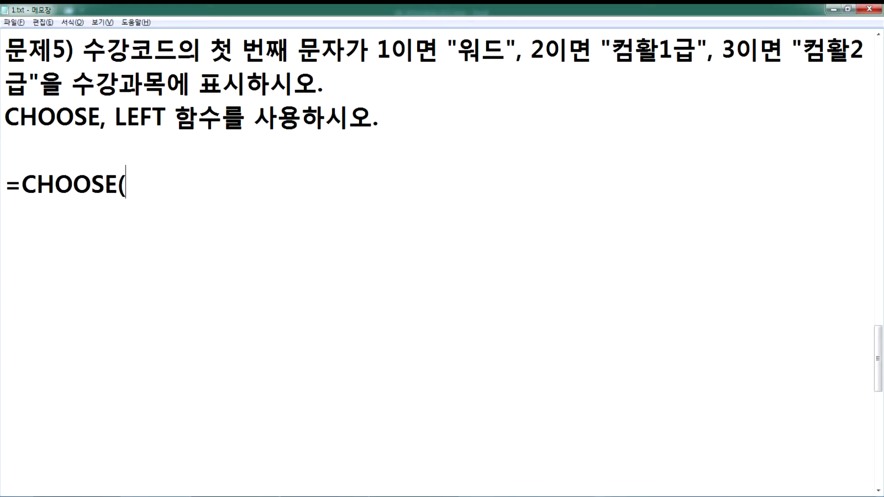
text(LE)
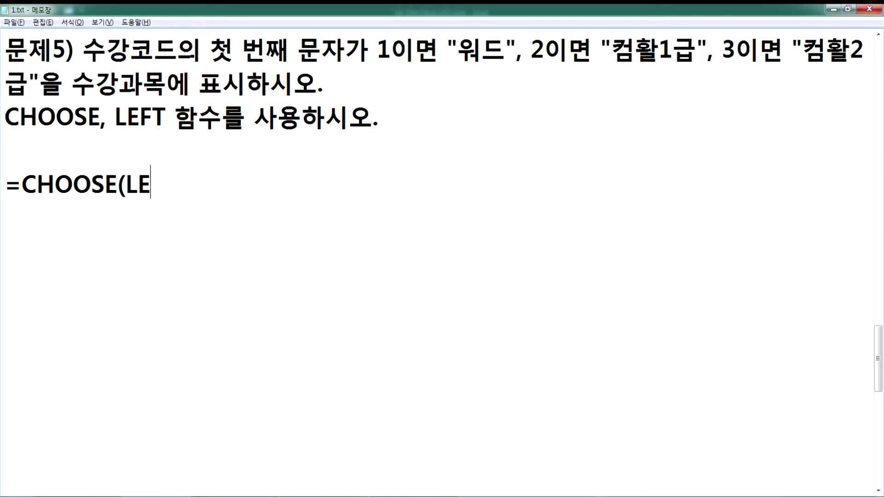
text(FT(숙강코드)
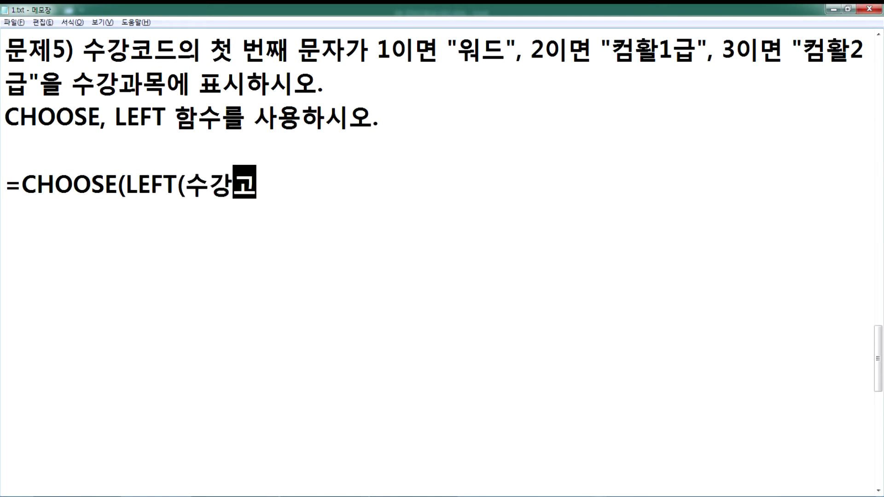
text(, 1),)
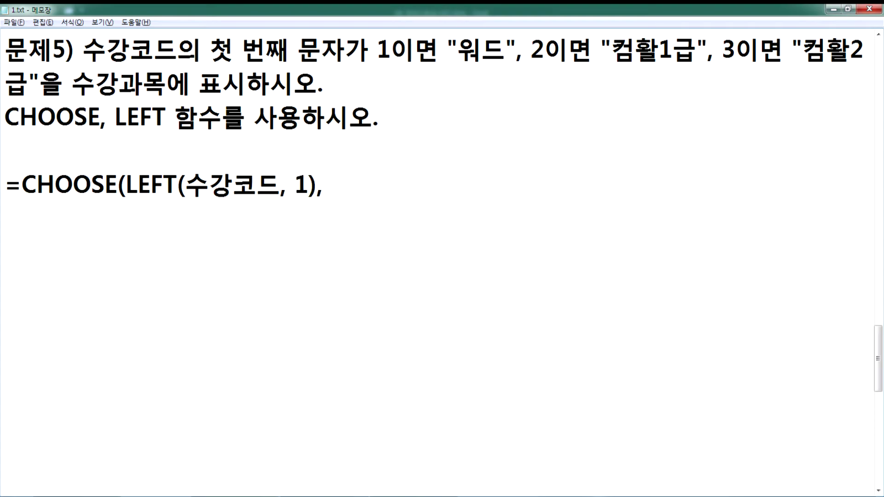
Check the first 수강코드 in Excel, and complete the Notepad formula with the choices "워드", "컴활1급", "컴활2급" and a closing parenthesis
key(alt+Tab)
click(101, 177)
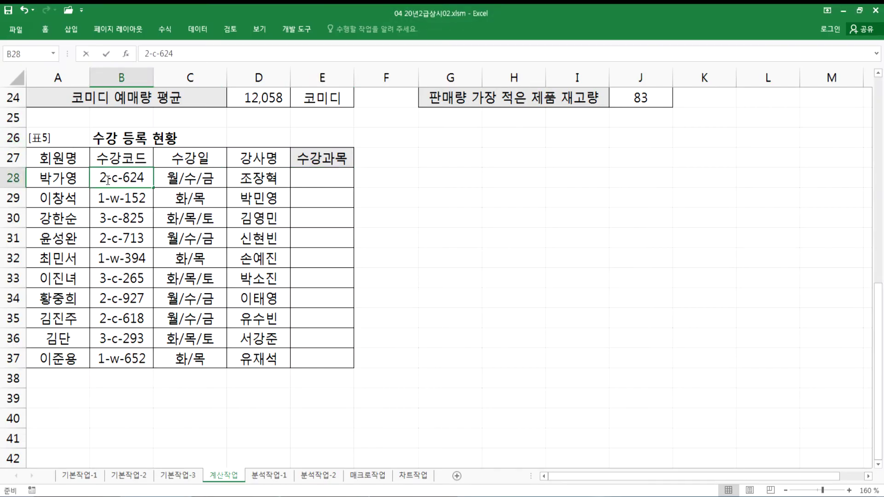
click(320, 180)
key(alt+Tab)
text("DNJ)
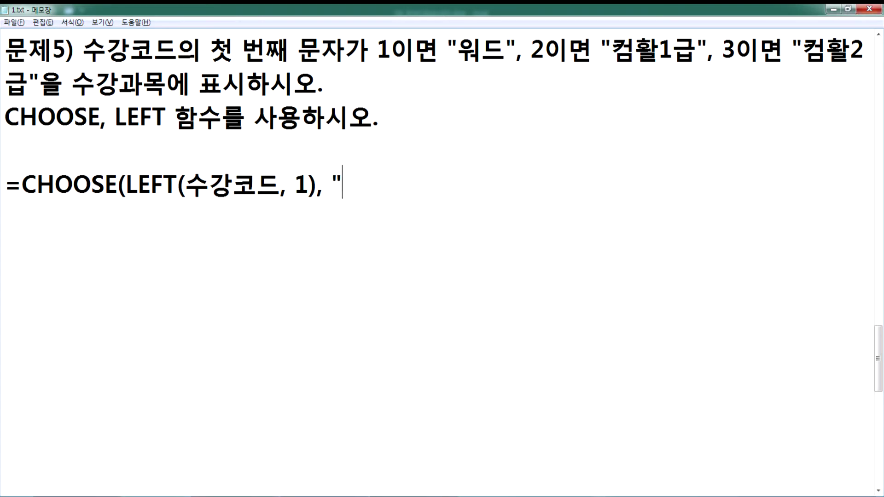
key(BackSpace)
key(BackSpace)
key(BackSpace)
text(워드:)
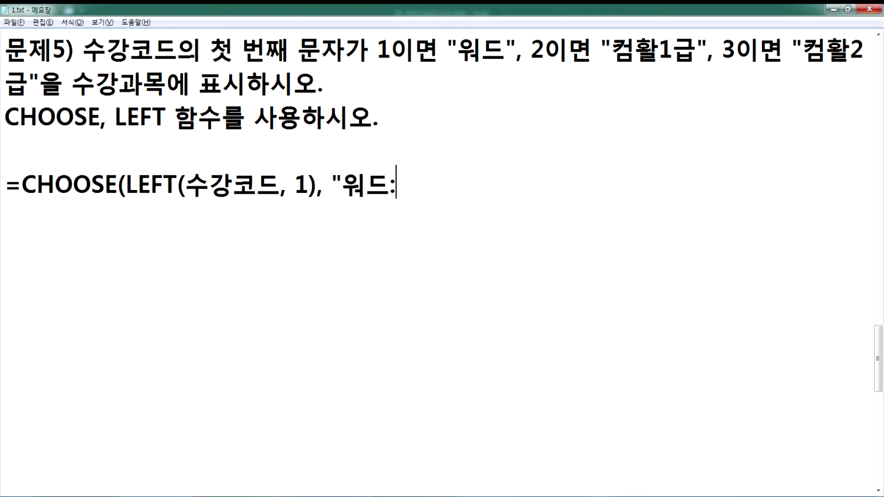
key(BackSpace)
text(", "컴)
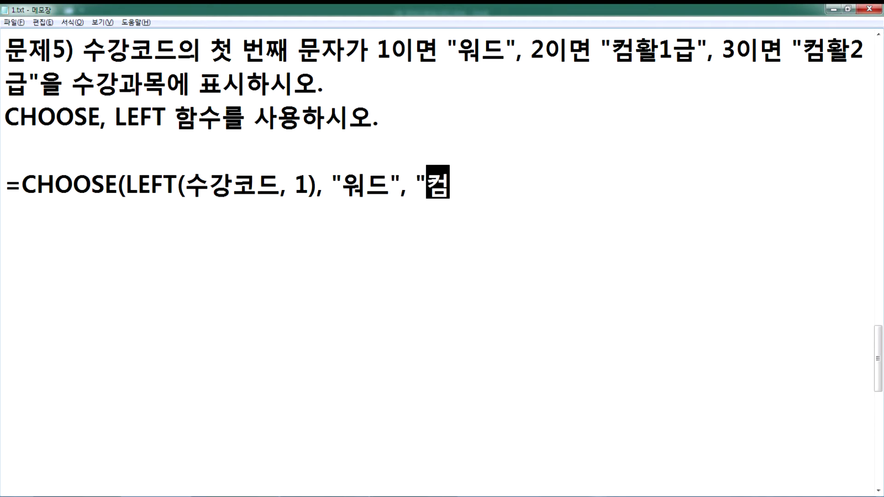
text(활1급",)
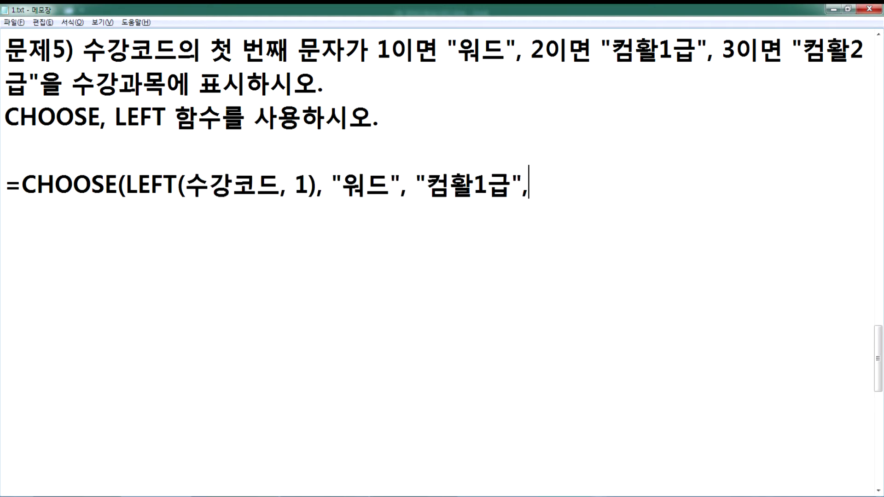
text( "컴호활2급"))
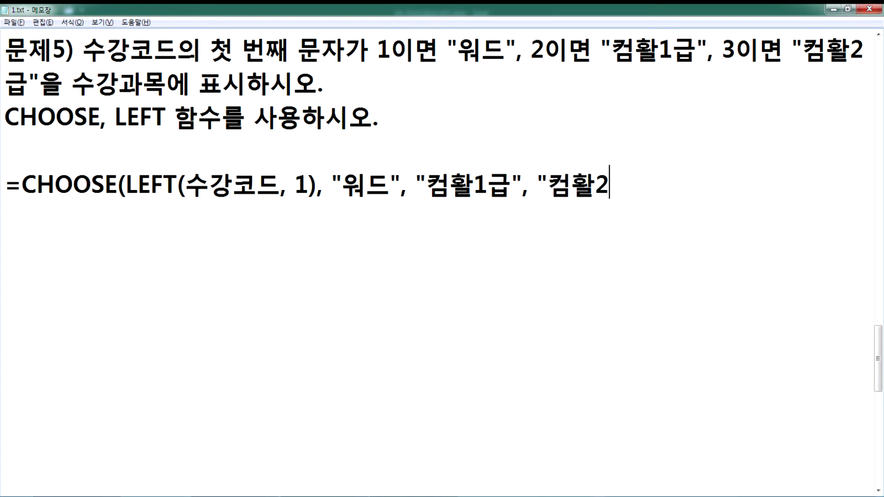
key(Return)
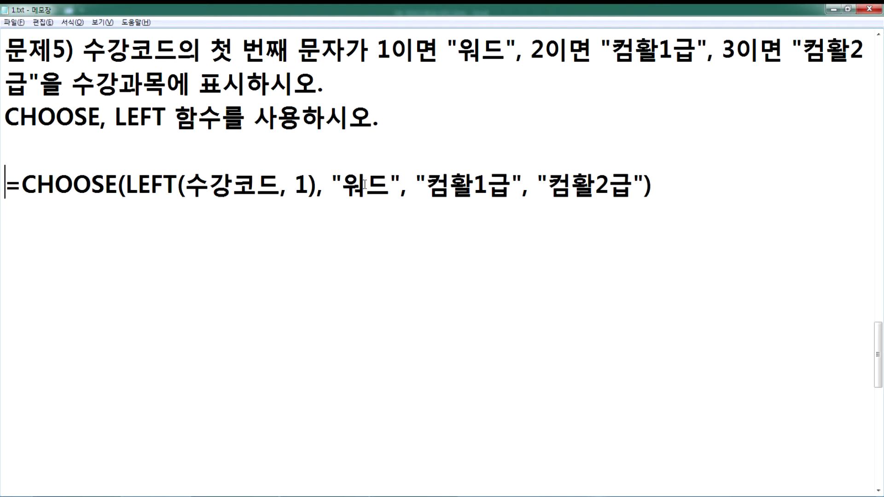
Duplicate the CHOOSE formula line in Notepad and replace 수강코드 in the copy with B28, checking the cell's address in Excel
key(shift+Down)
key(ctrl+c)
key(Right)
key(ctrl+v)
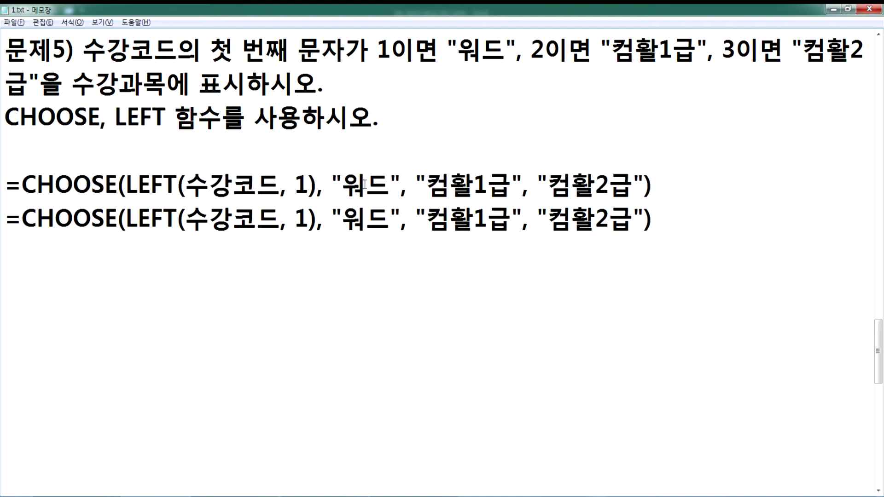
key(alt+Tab)
click(110, 177)
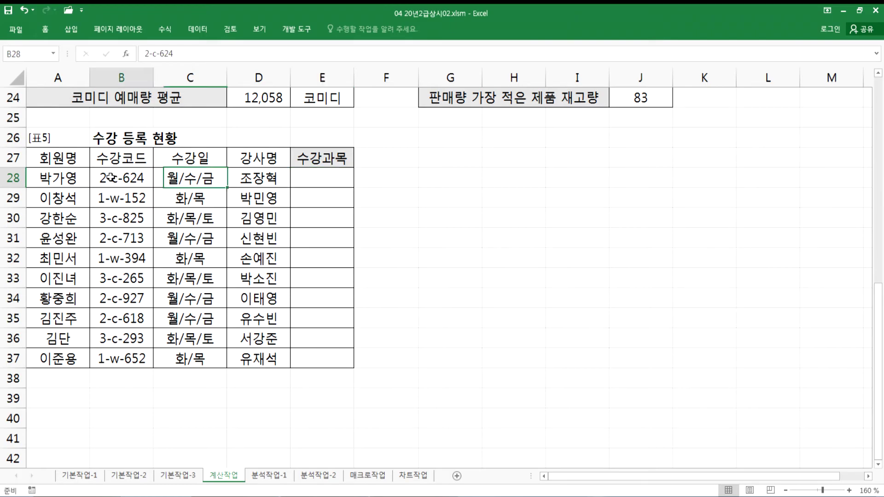
key(alt+Tab)
drag(185, 222, 274, 222)
text(B2)
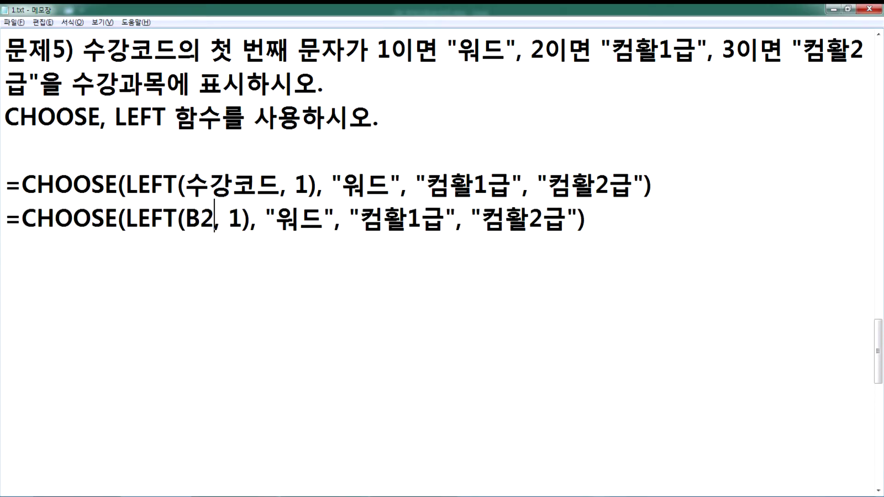
text(8)
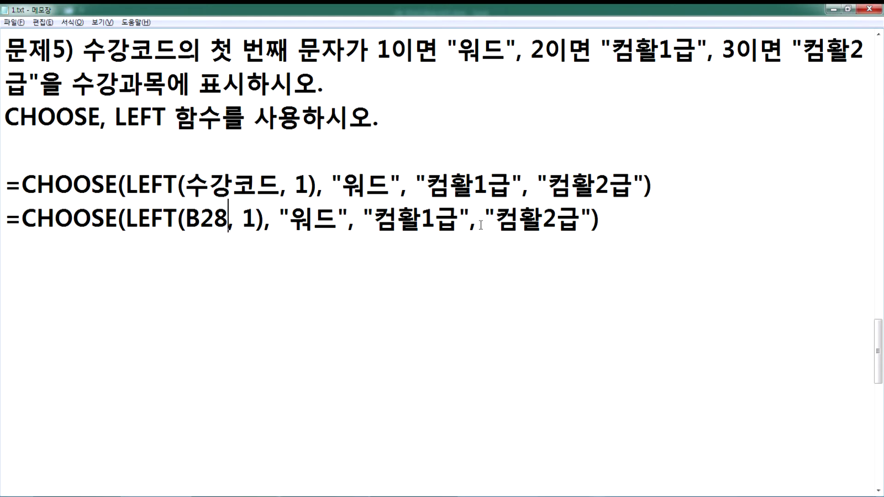
Copy the Notepad formula =CHOOSE(LEFT(B28, 1), "워드", "컴활1급", "컴활2급") into E28 in Excel and fill it down to E37
drag(603, 216, 3, 225)
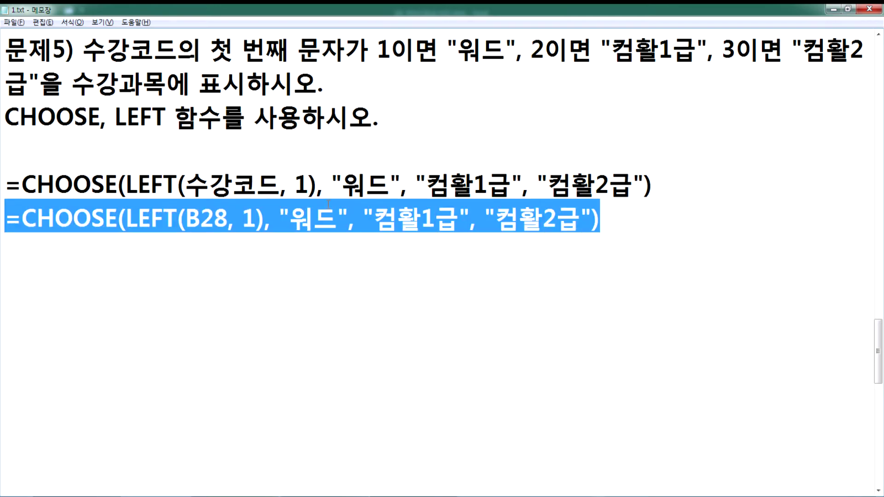
key(alt+Tab)
click(327, 181)
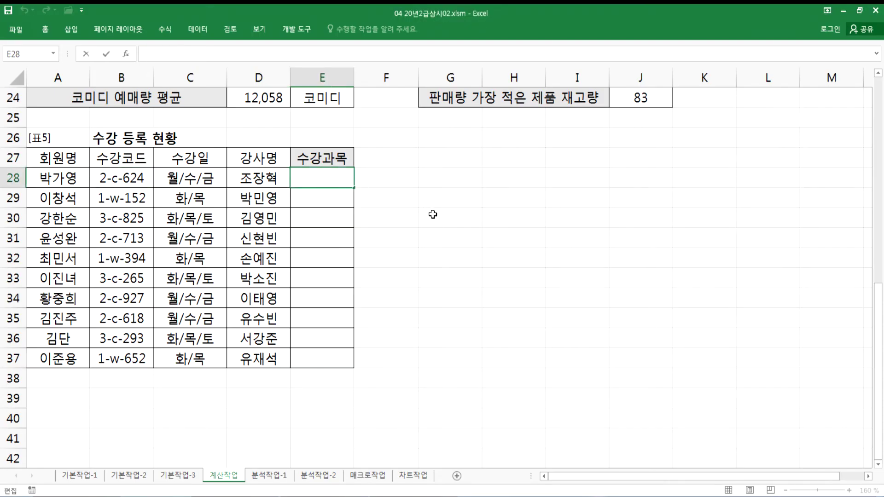
key(ctrl+v)
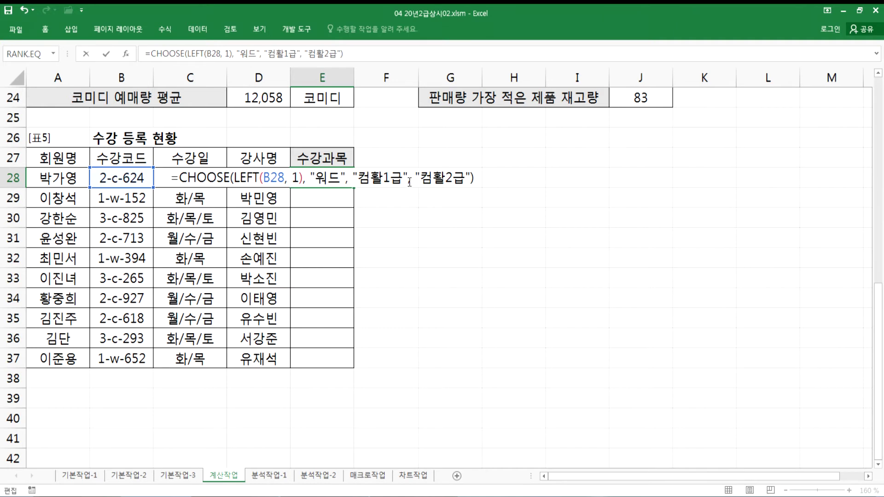
key(Return)
click(335, 179)
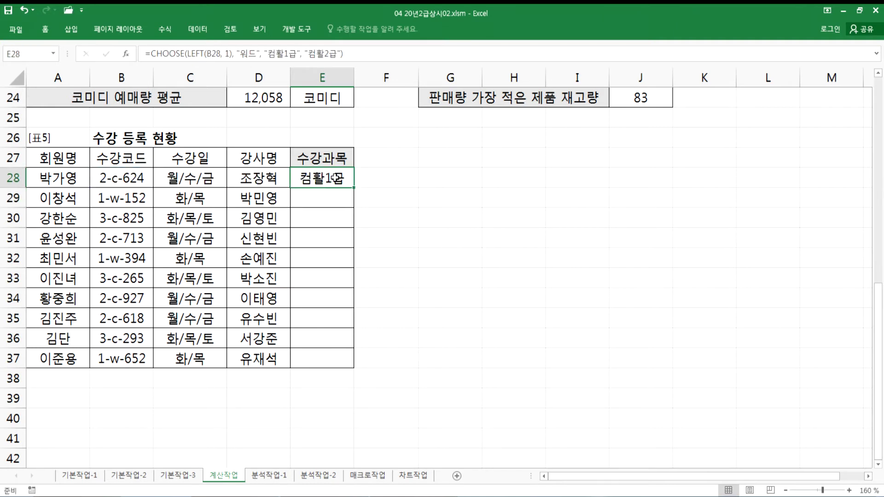
drag(354, 187, 353, 367)
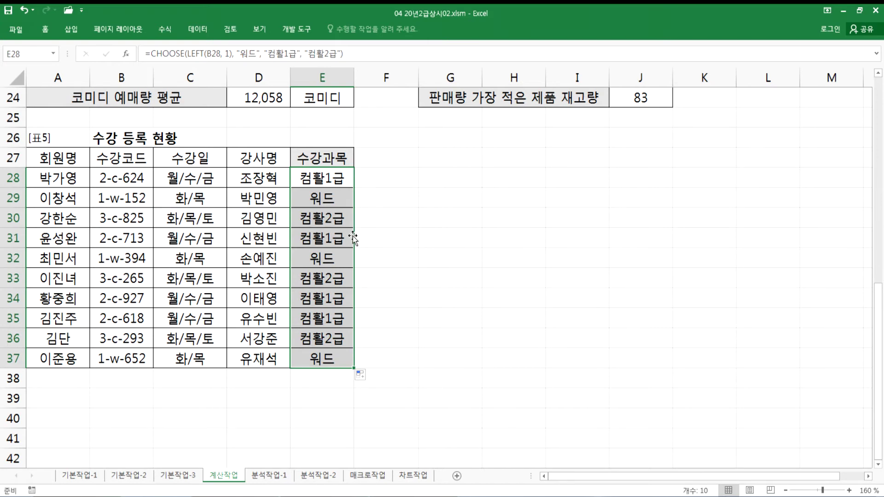
Add the note "실무에서는 약간 수정을 해서 사용" below the formulas in Notepad and paste the B28 version of the CHOOSE formula under it
click(335, 182)
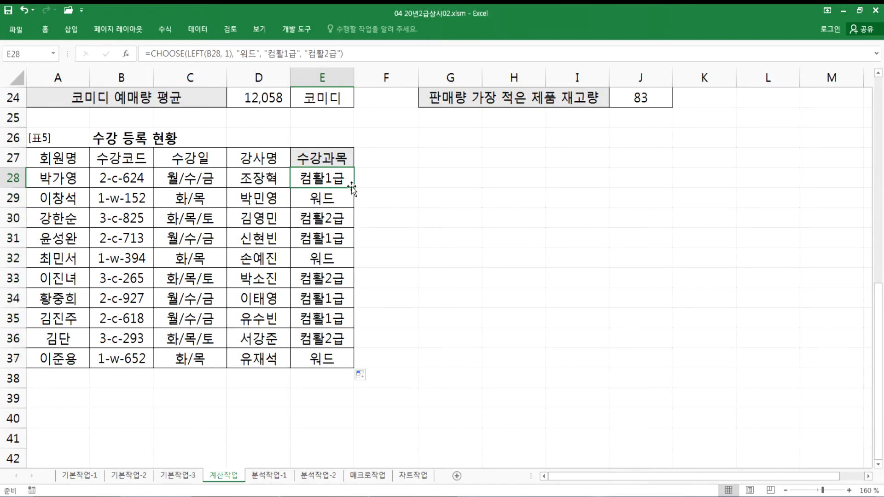
key(alt+Tab)
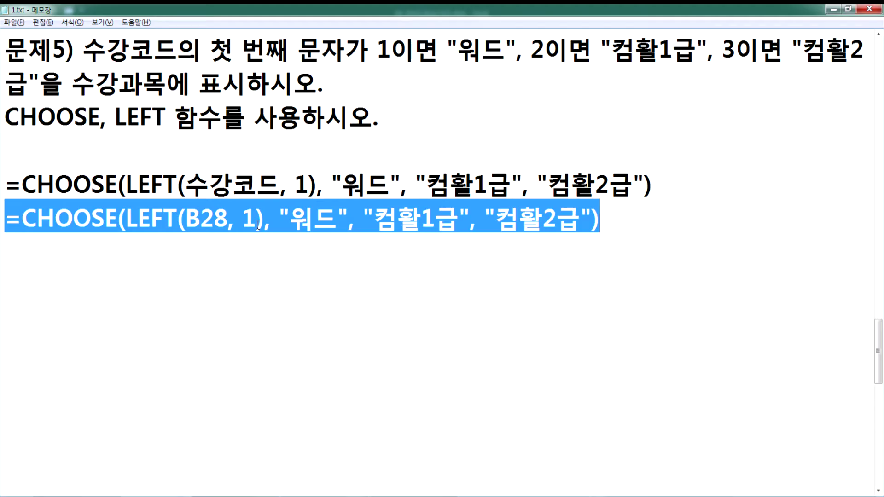
click(225, 267)
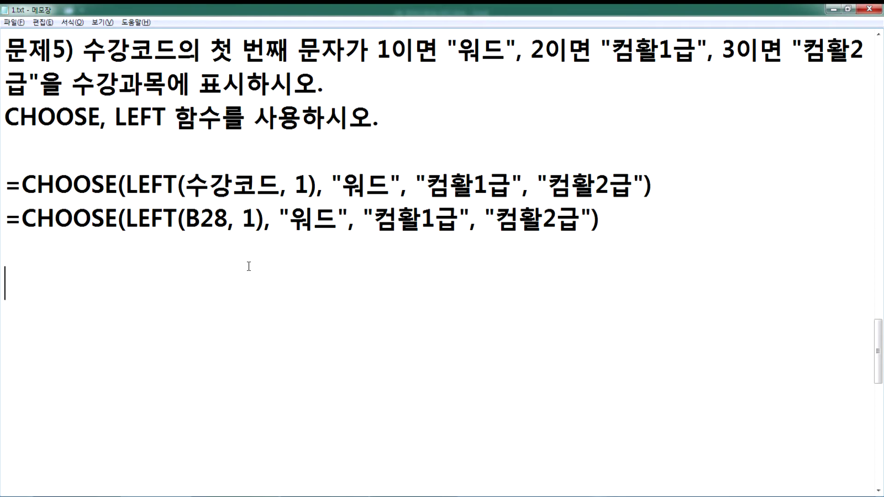
key(alt+Tab)
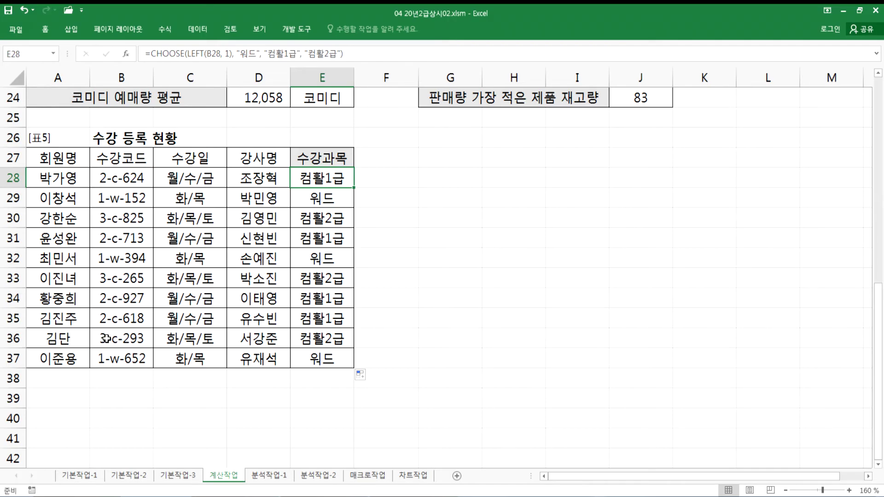
key(alt+Tab)
text(TLF)
key(BackSpace)
key(BackSpace)
key(BackSpace)
key(Hangul)
text(실무에서는 약간 )
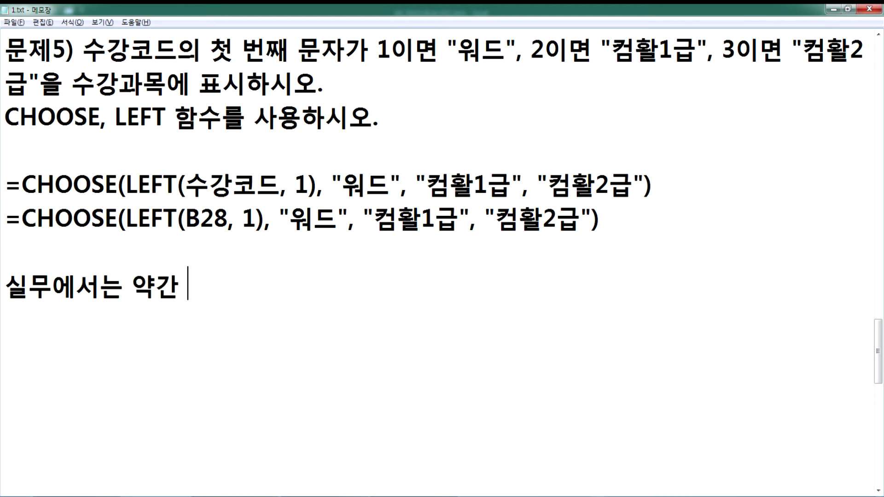
text(수정을 해서 사용)
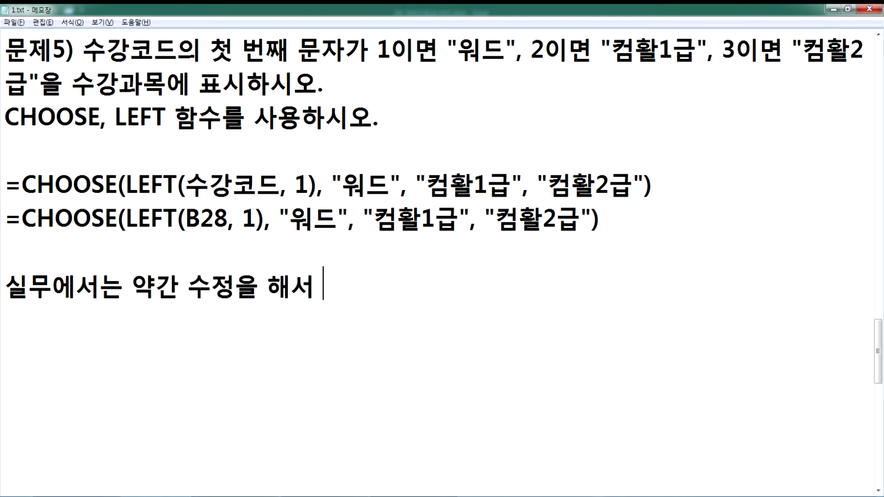
key(Return)
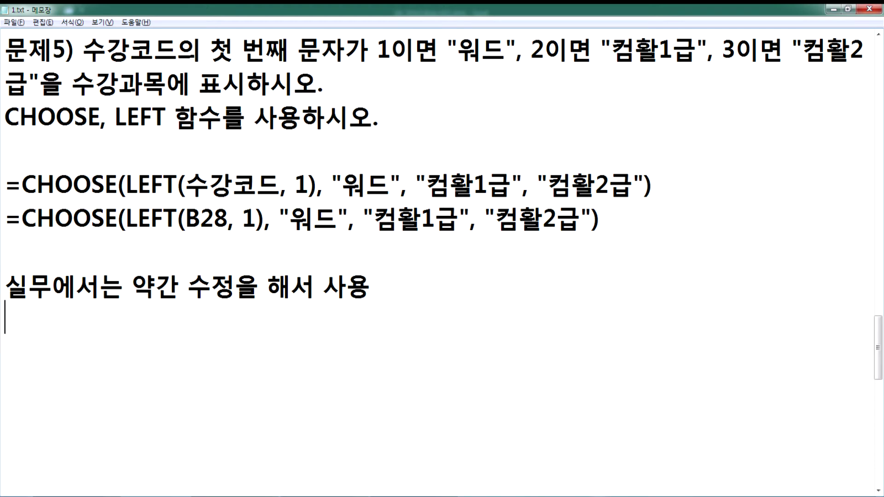
key(ctrl+v)
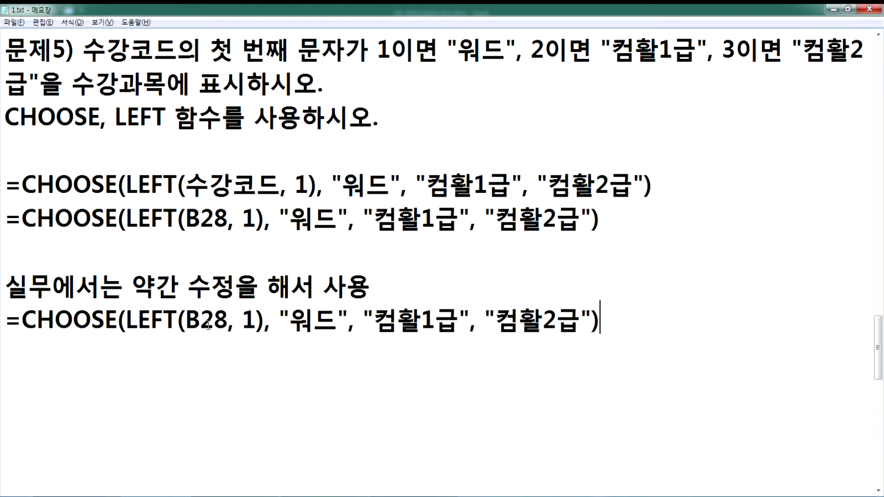
Switch to Excel and change the 수강코드 in B28 to 4-c-624 to test the 수강과목 formula with a code beyond 3
key(alt+Tab)
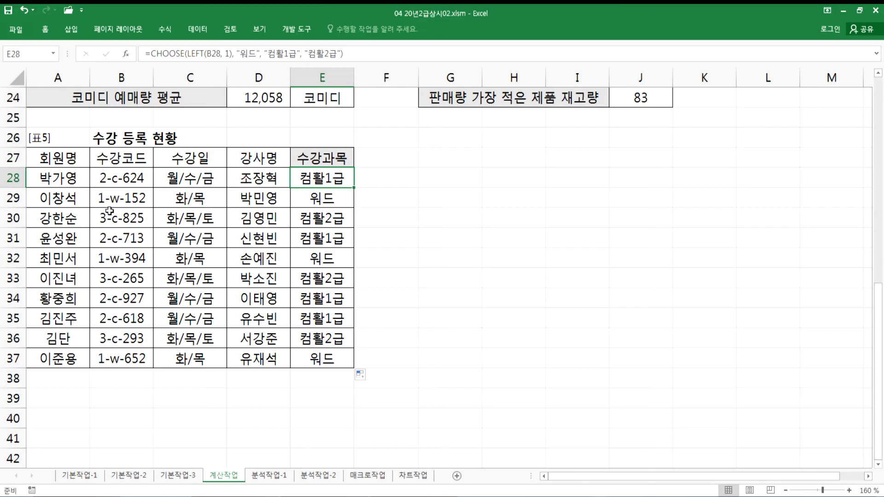
double_click(101, 178)
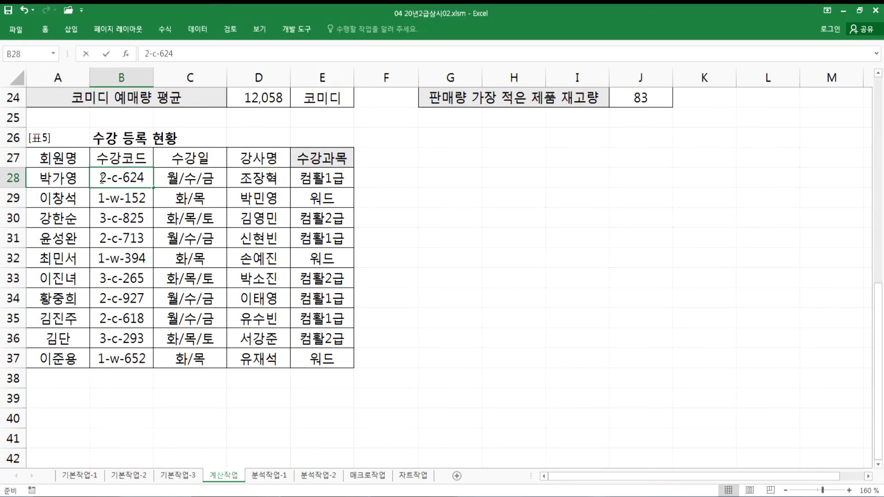
key(BackSpace)
text(4)
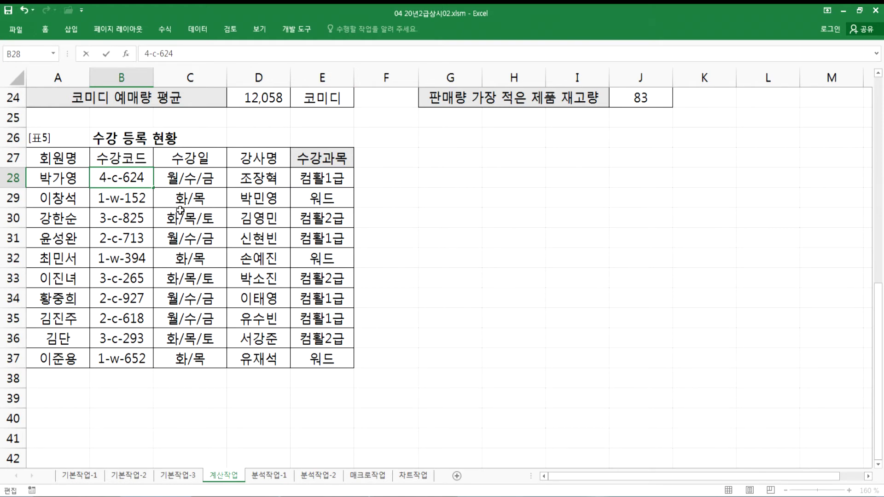
key(Return)
click(108, 180)
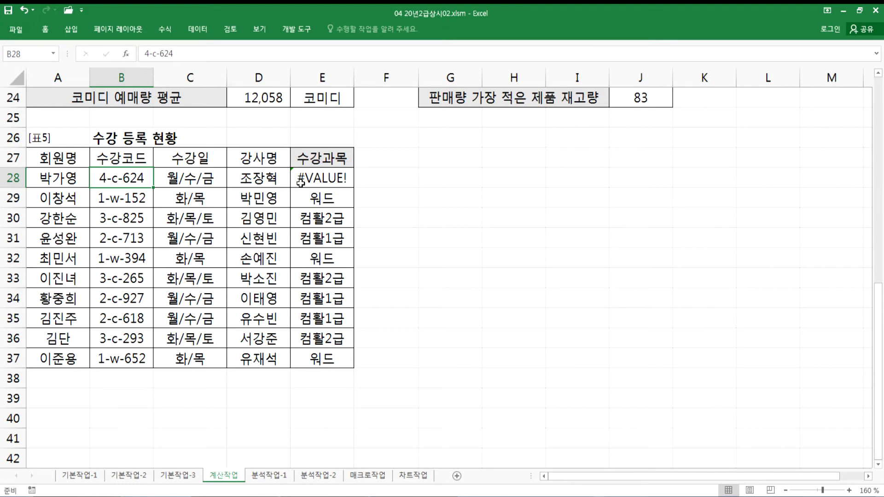
Test the 수강코드 A-c-624 in B28, and undo both test changes made to that code
double_click(104, 179)
drag(92, 178, 105, 178)
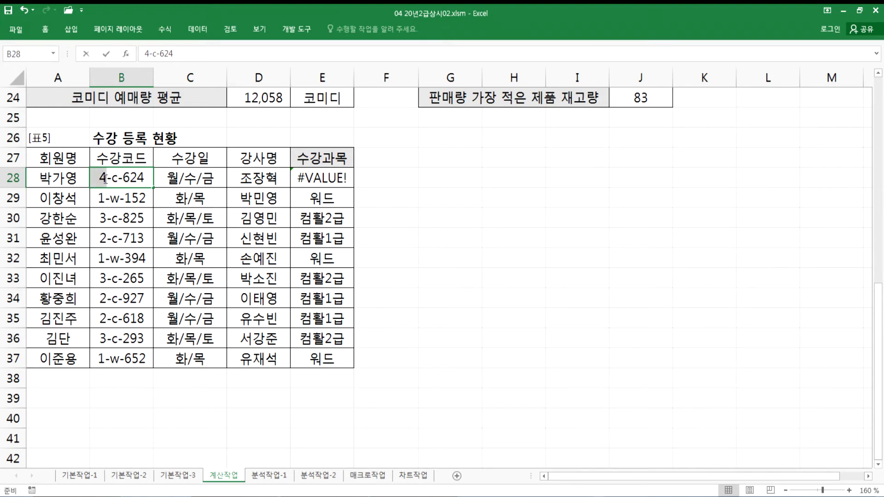
text(A)
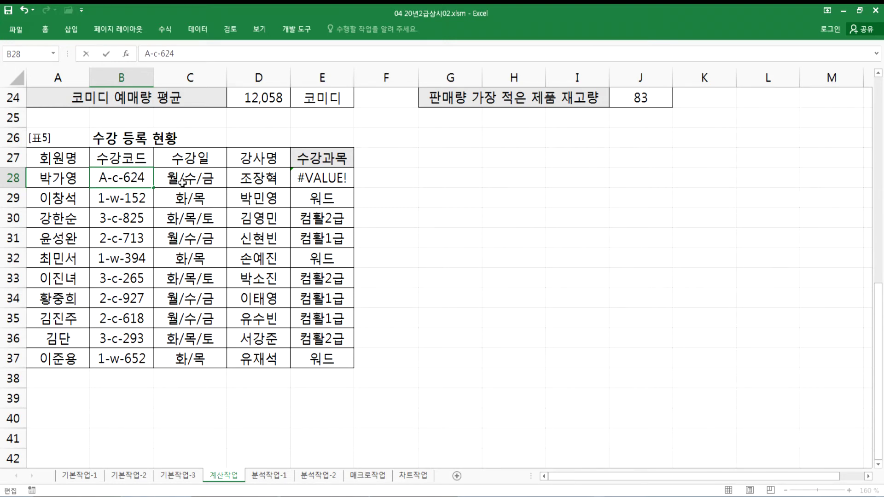
key(Return)
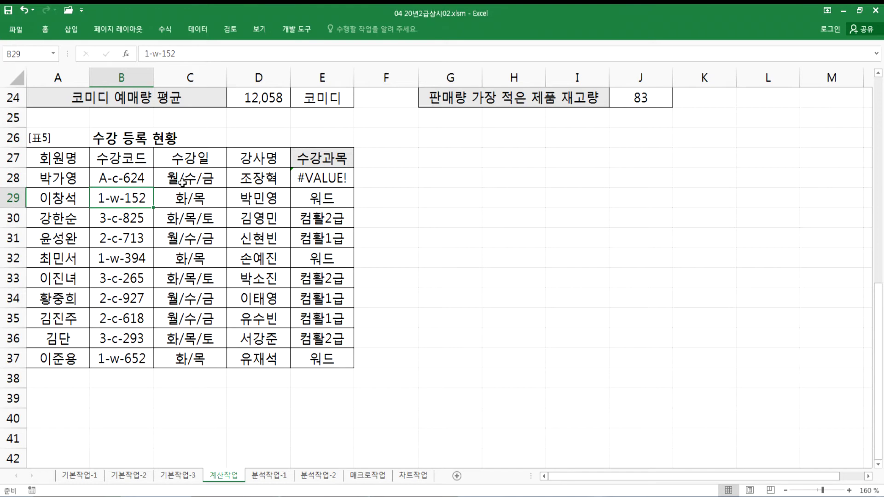
key(ctrl+z)
key(ctrl+z)
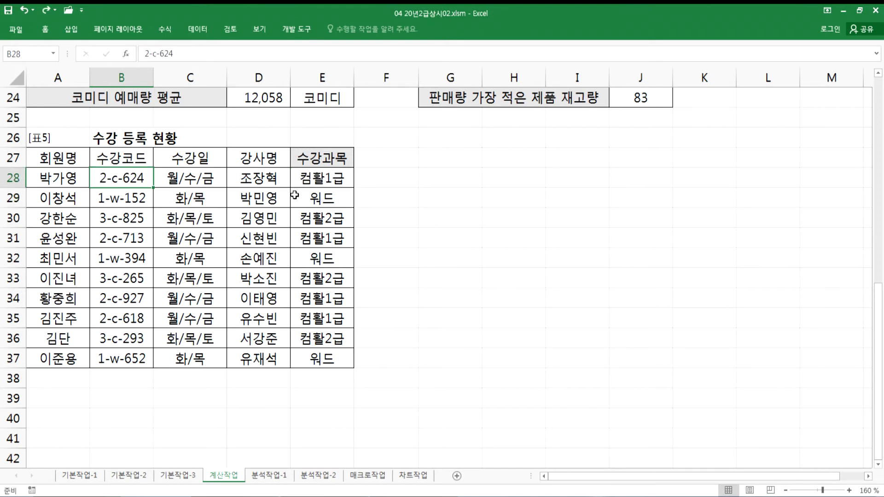
Switch to Notepad and wrap the last CHOOSE formula in IFERROR with "오류" as the value for errors
key(alt+Tab)
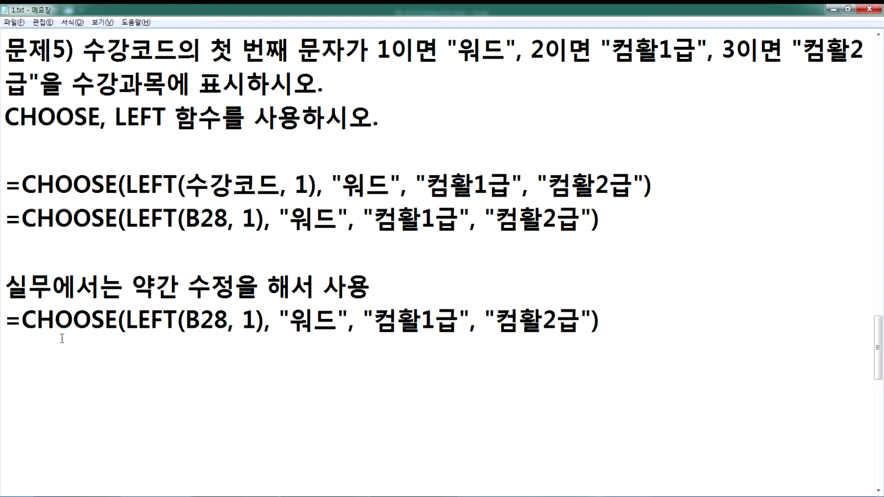
drag(22, 318, 48, 317)
key(Left)
text(IFERRI)
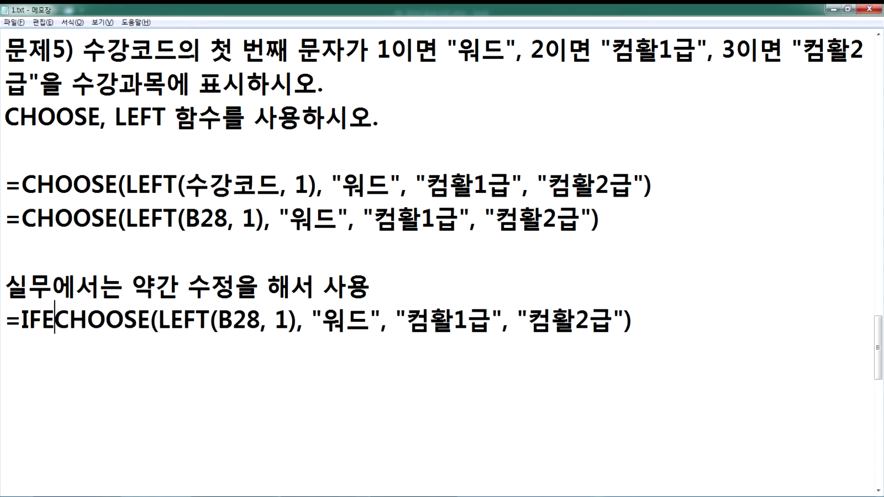
key(BackSpace)
text(OR()
key(End)
text(, "DH)
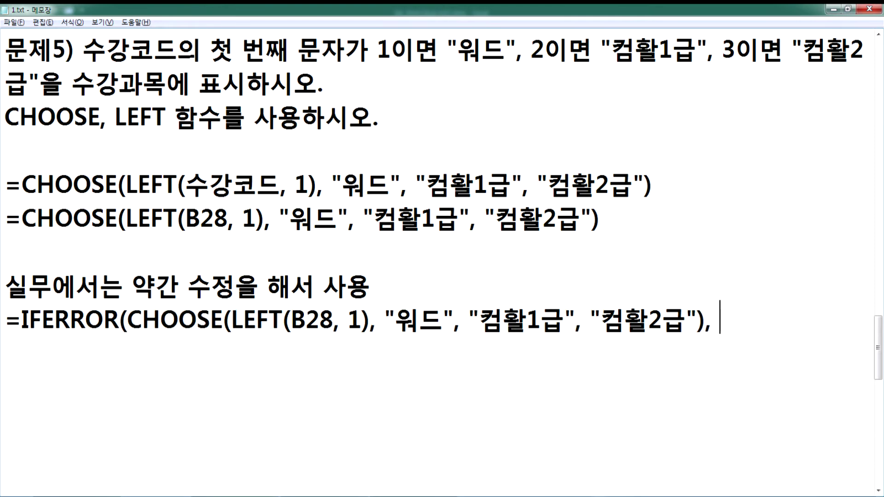
key(BackSpace)
key(BackSpace)
key(Hangul)
text(오류"))
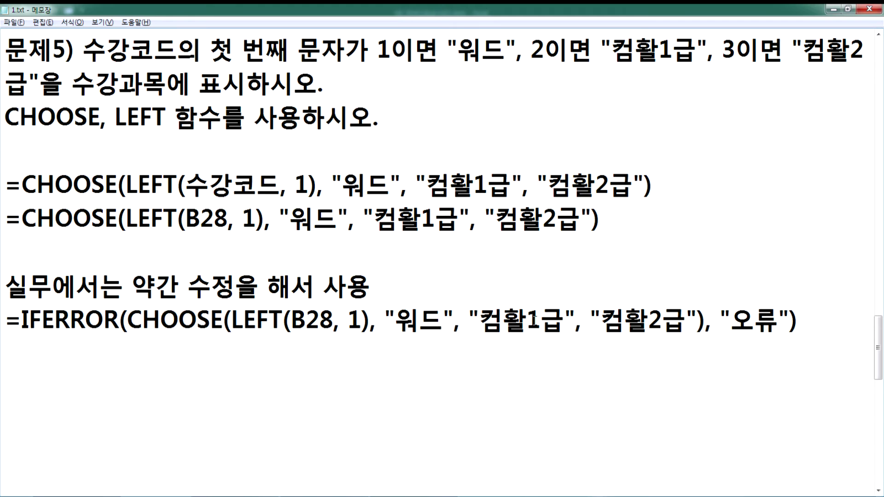
Copy the formula =IFERROR(CHOOSE(LEFT(B28, 1), "워드", "컴활1급", "컴활2급"), "오류") from Notepad into F28 in Excel
drag(741, 326, 773, 321)
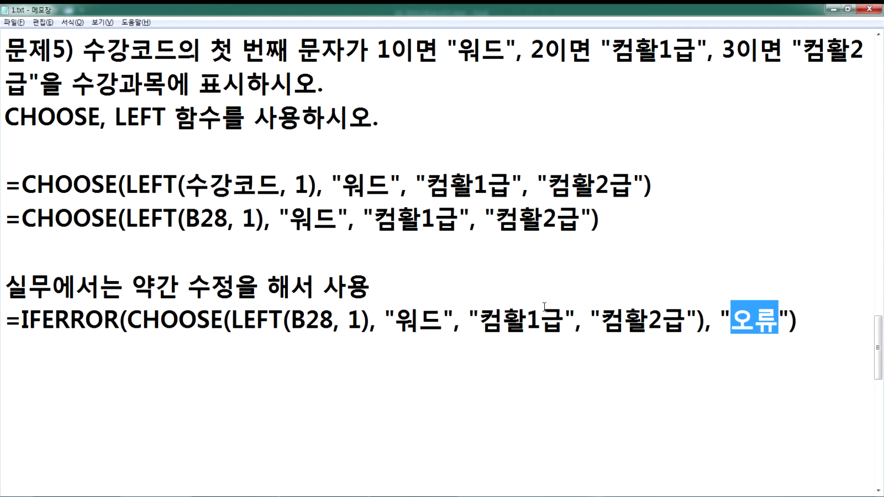
drag(5, 317, 798, 318)
key(ctrl+c)
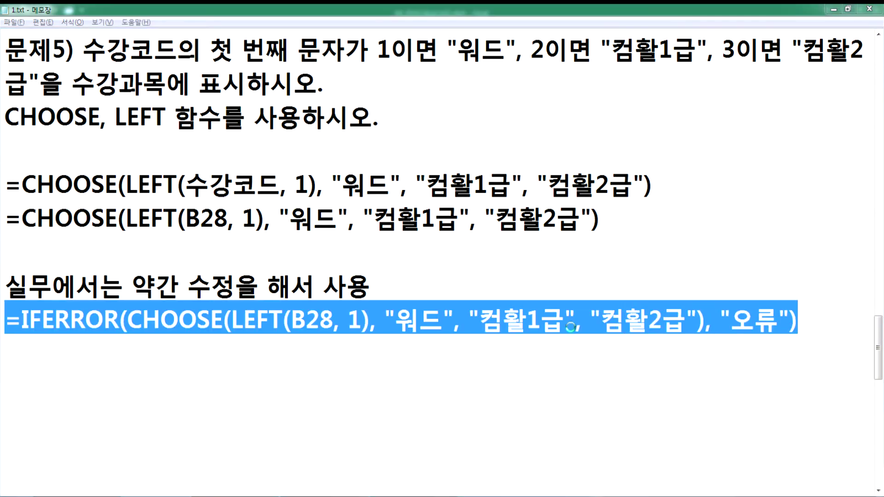
key(alt+Tab)
double_click(391, 178)
key(ctrl+v)
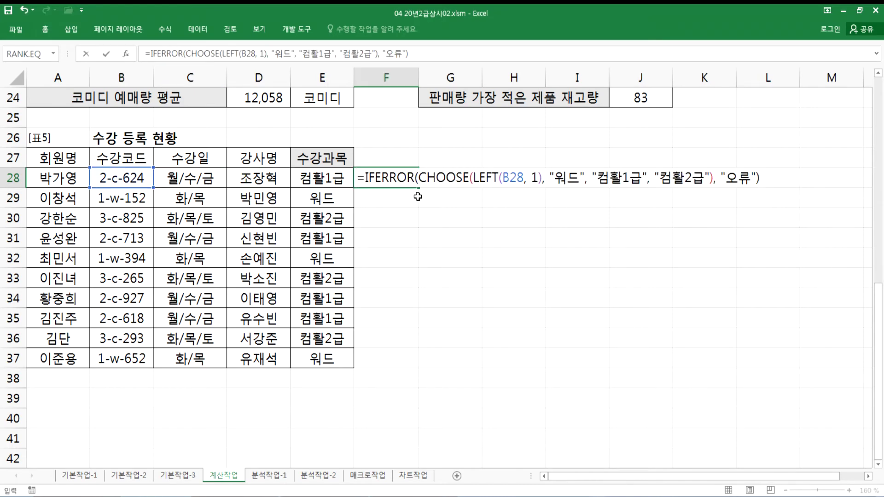
key(Return)
Fill the IFERROR formula from F28 down to F37 and center the filled cells horizontally
click(416, 185)
double_click(418, 187)
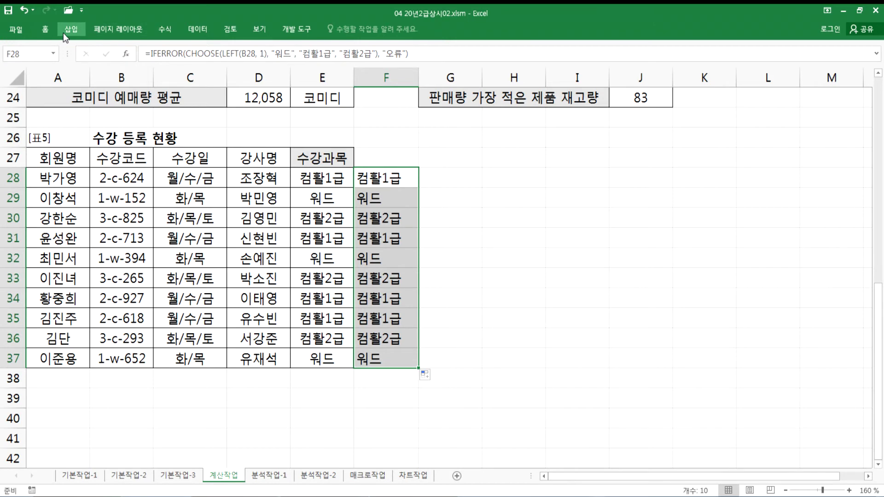
click(46, 28)
click(240, 67)
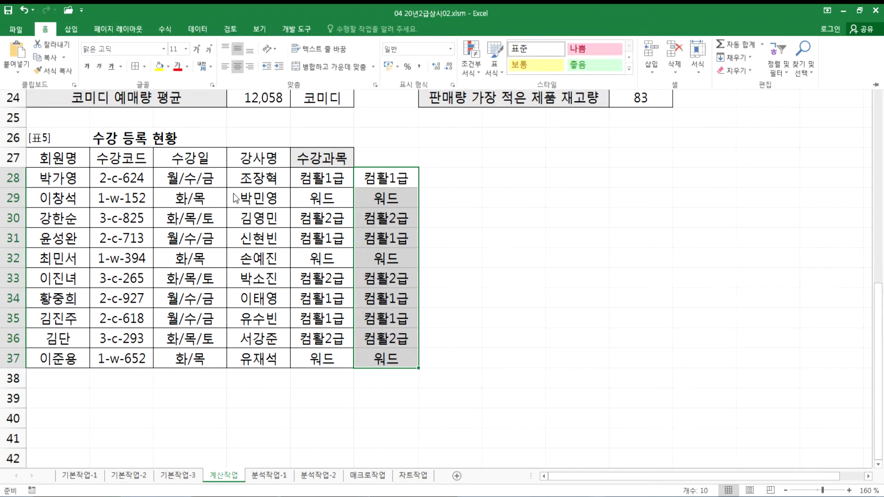
Change the 수강코드 in B28 to A-c-624 and check the IFERROR formula's output in F28
double_click(107, 182)
key(shift+Left)
text(A)
key(Return)
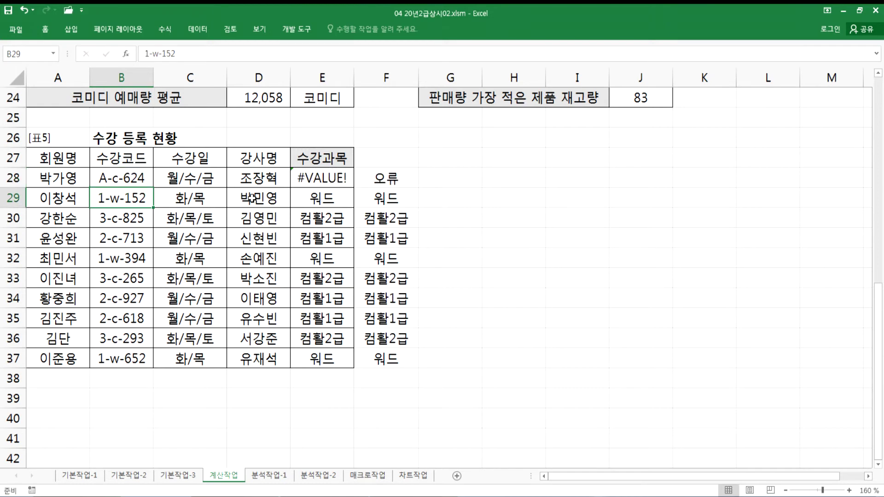
click(392, 179)
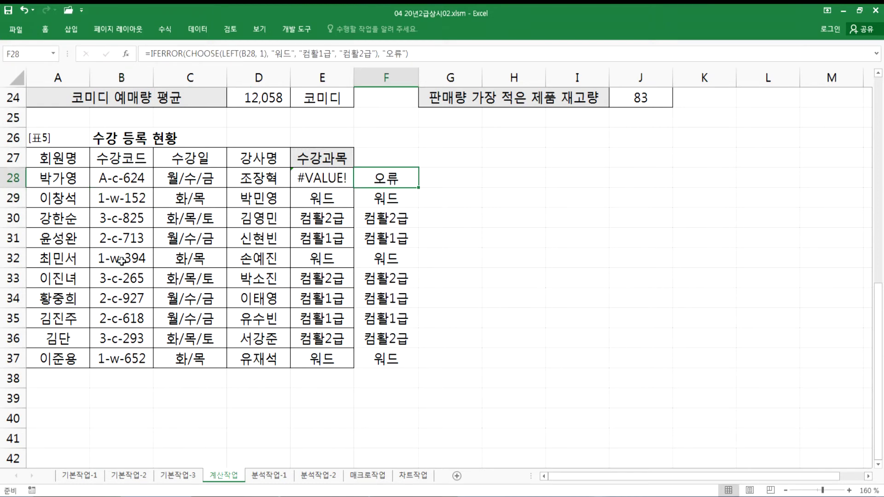
Change the 수강코드 in B32 to 5-w-394 to test another invalid first character
double_click(106, 258)
key(shift+Left)
text(5)
key(ctrl+Return)
key(Return)
Examine the IFERROR results in column F, comparing the rows with valid codes to row 32
click(387, 260)
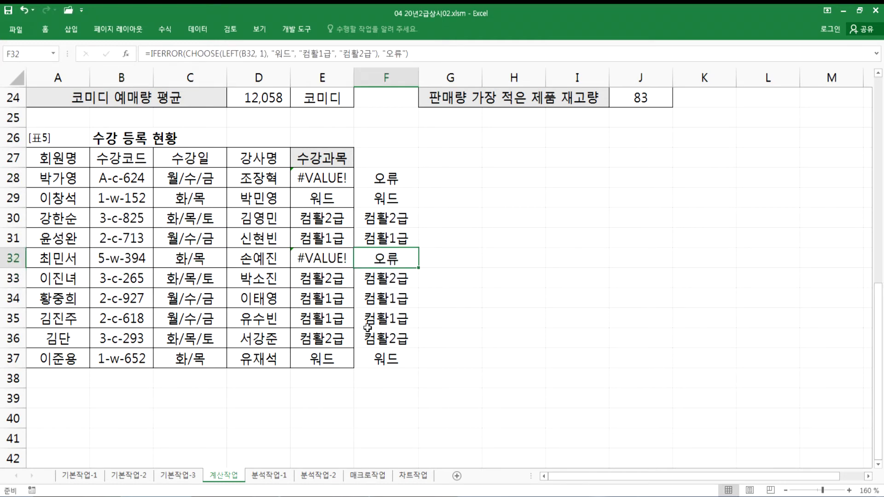
click(384, 197)
click(386, 259)
click(389, 278)
key(shift+Down)
key(shift+Down)
key(shift+Down)
click(386, 261)
Add an equal-to conditional formatting rule to F28:F37 that gives "오류" cells a light red fill with dark red text
drag(389, 180, 375, 360)
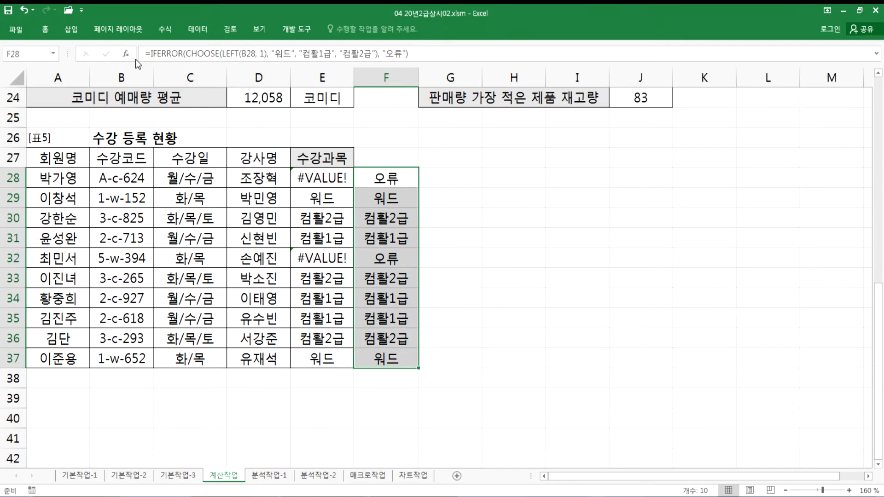
click(45, 30)
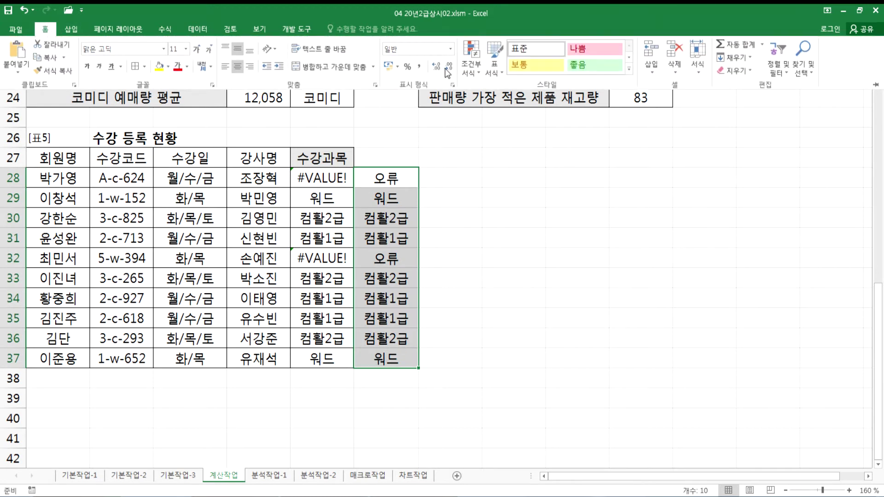
click(471, 66)
mouse_move(496, 94)
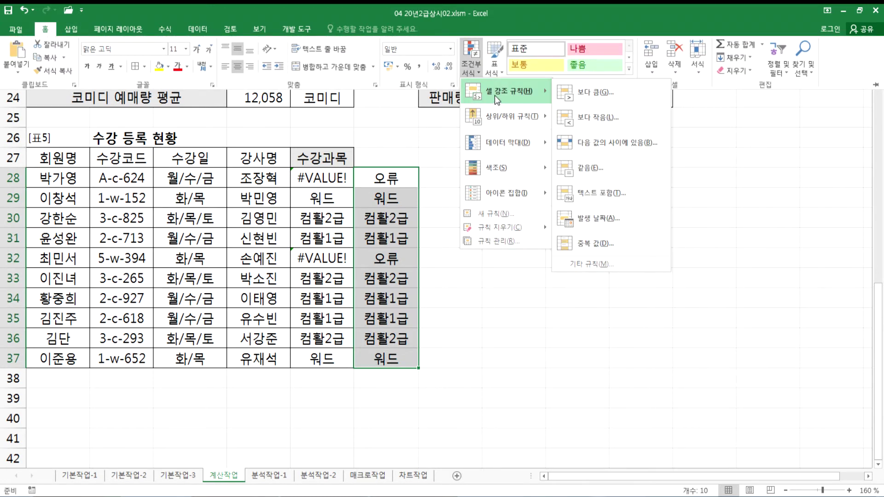
click(589, 168)
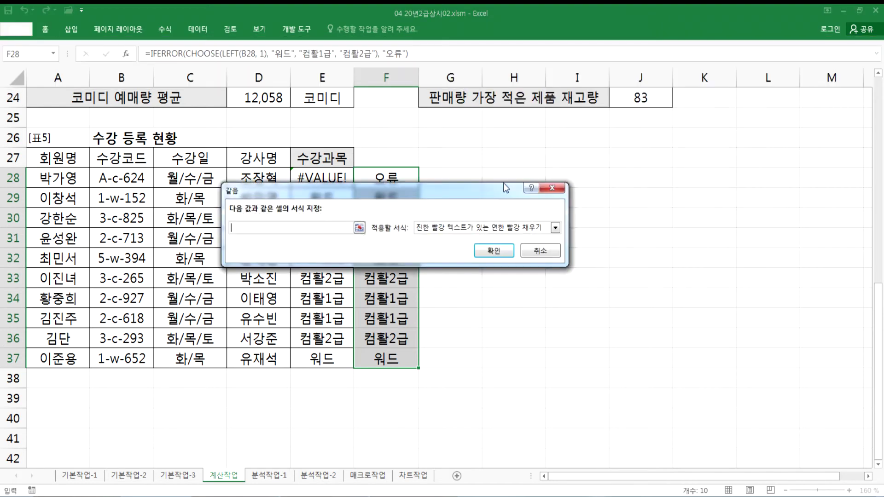
text(Dhfb)
key(BackSpace)
key(BackSpace)
key(BackSpace)
key(BackSpace)
text(오류)
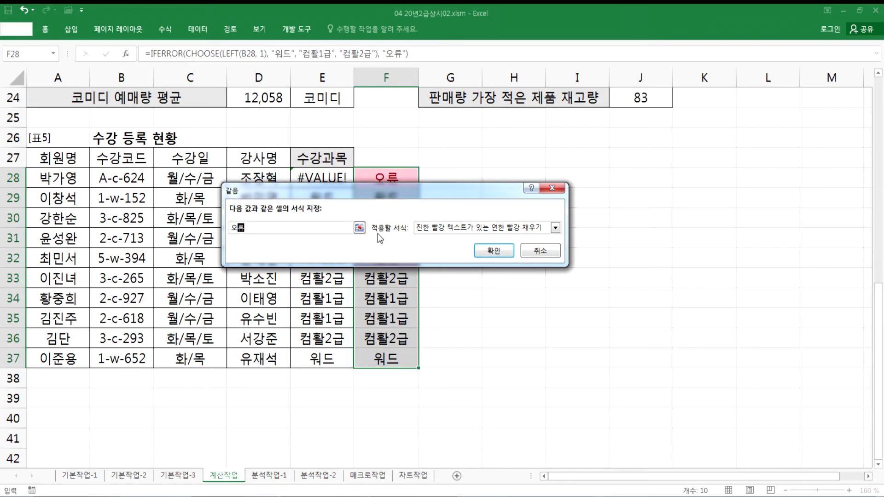
drag(436, 186, 705, 146)
click(772, 199)
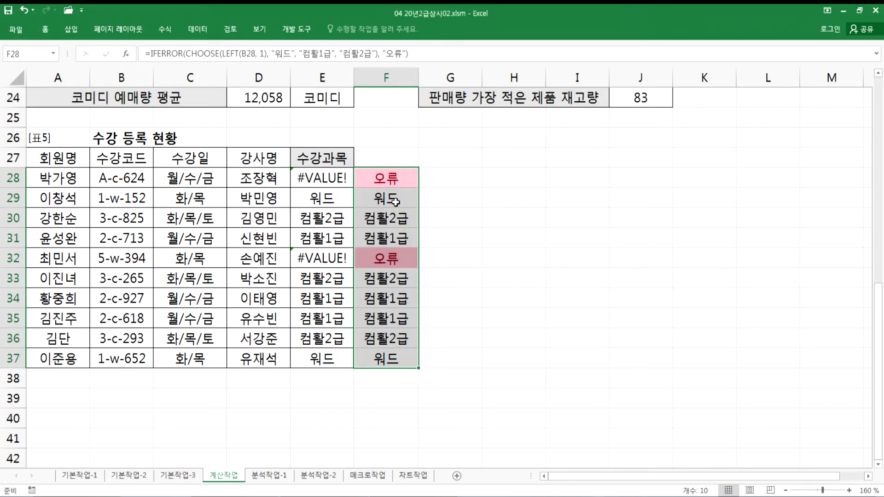
click(389, 182)
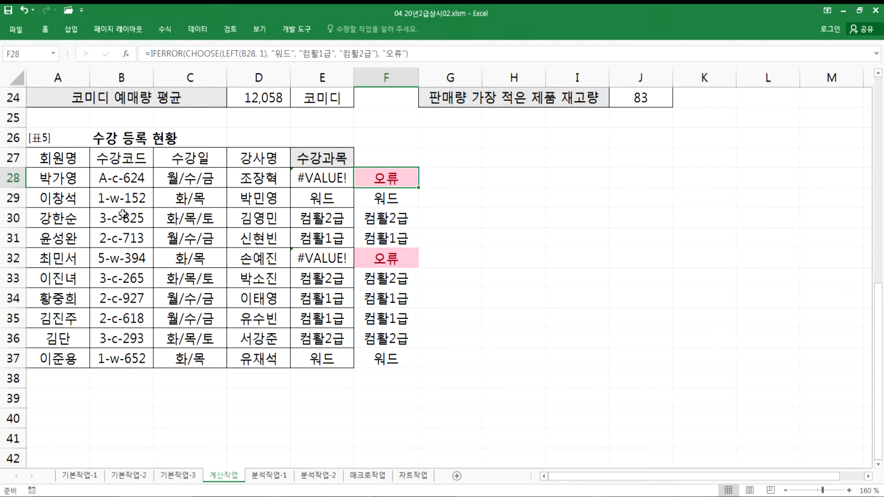
Restore the 수강코드 in B28 to 2-c-624 and check the IFERROR formula in F28
double_click(101, 178)
text(2)
key(Return)
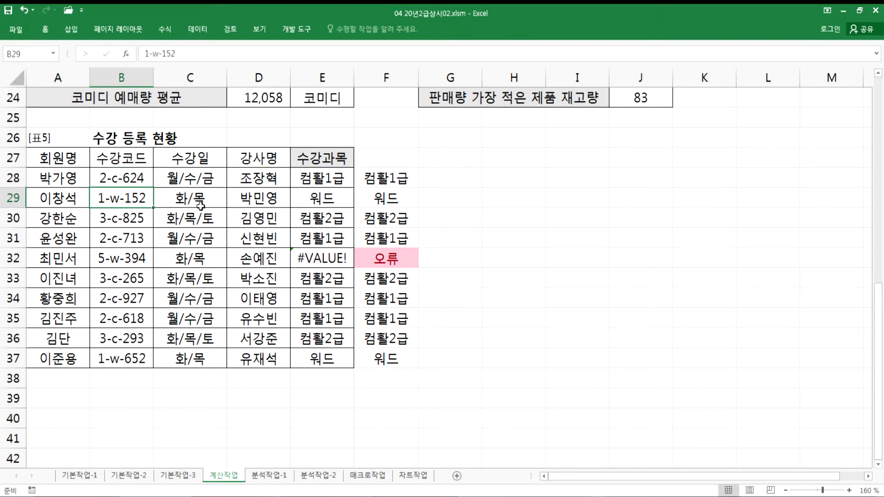
key(Up)
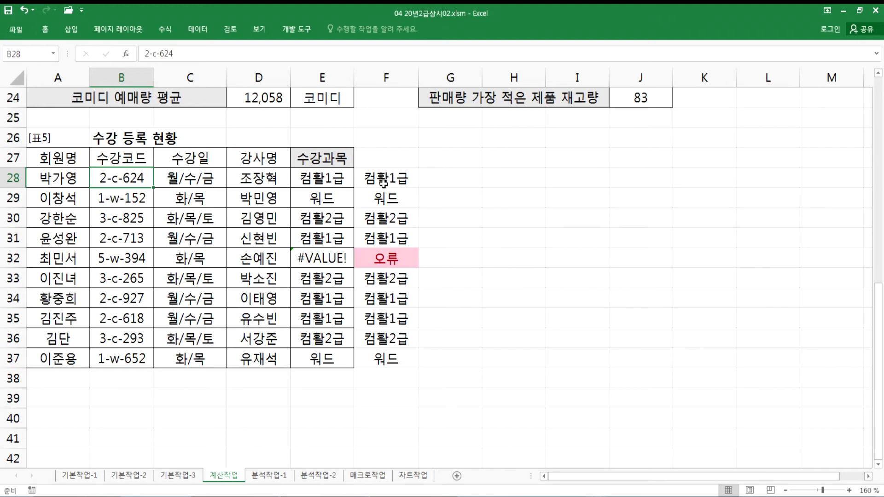
click(384, 183)
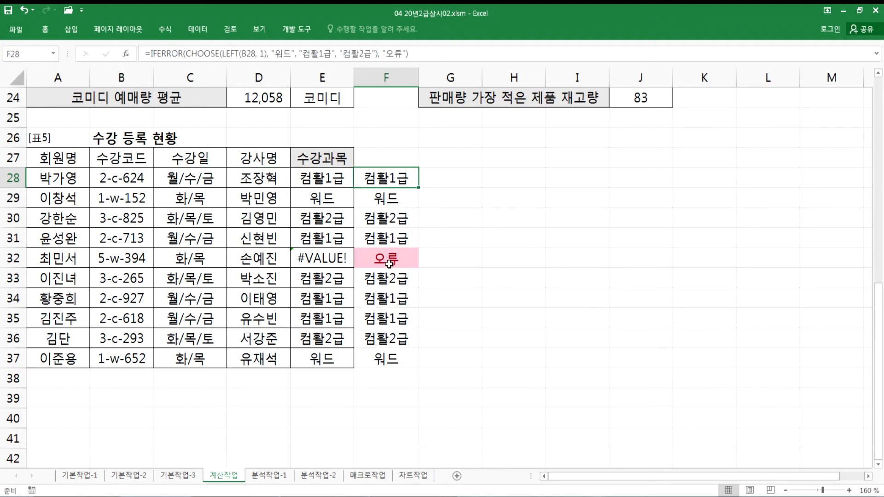
Switch to Notepad and add the note 조건부 서식에서 "오류"가 나올 때 > 서식을 변경 below the IFERROR formula
key(alt+Tab)
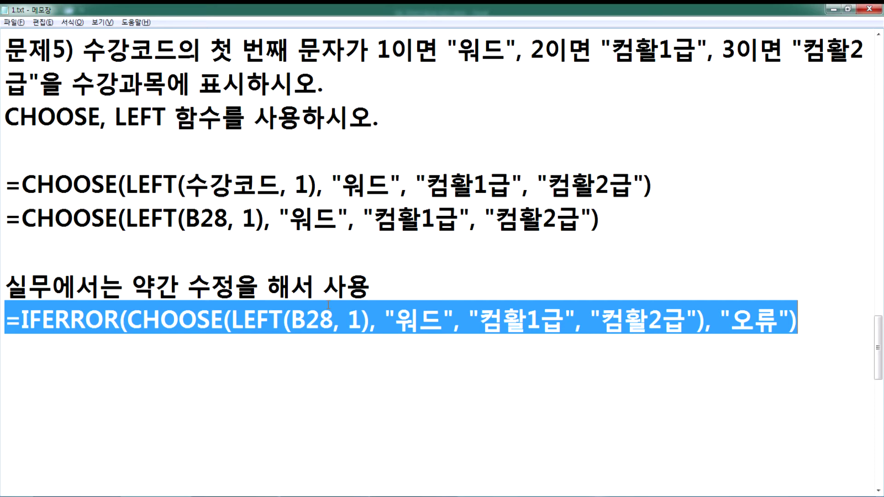
click(414, 348)
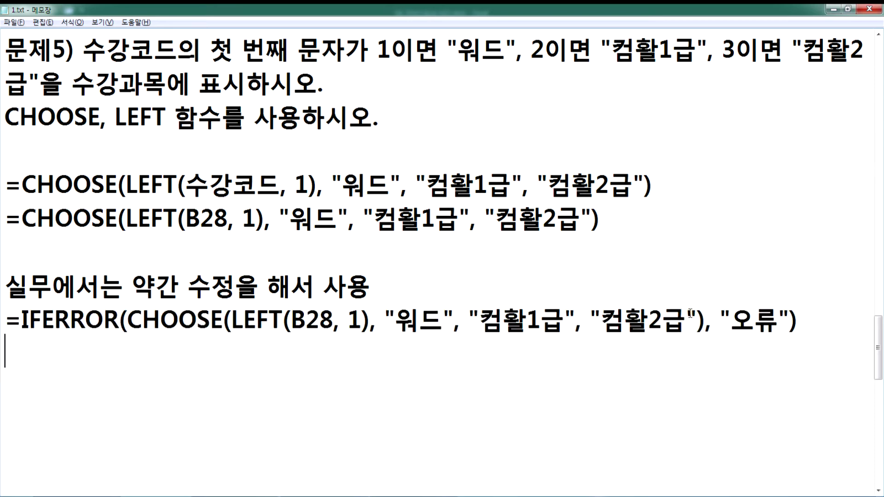
text(조건부 서시)
text(ㄱ에서 "오)
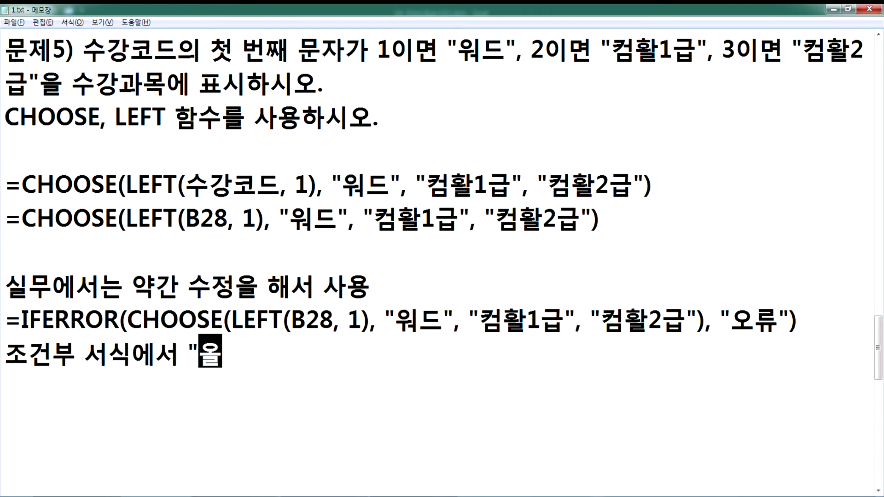
text(류")
text(의)
key(BackSpace)
key(BackSpace)
text(가 나올 때 >)
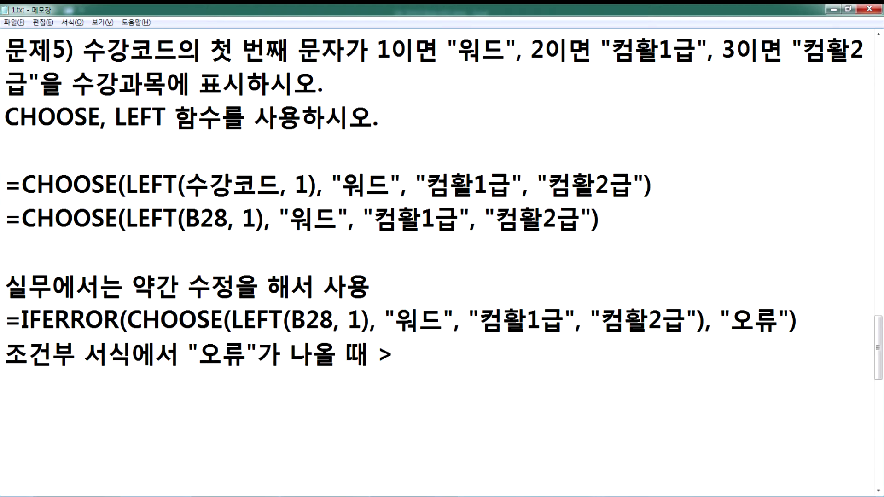
text( 서식을 변경)
key(Return)
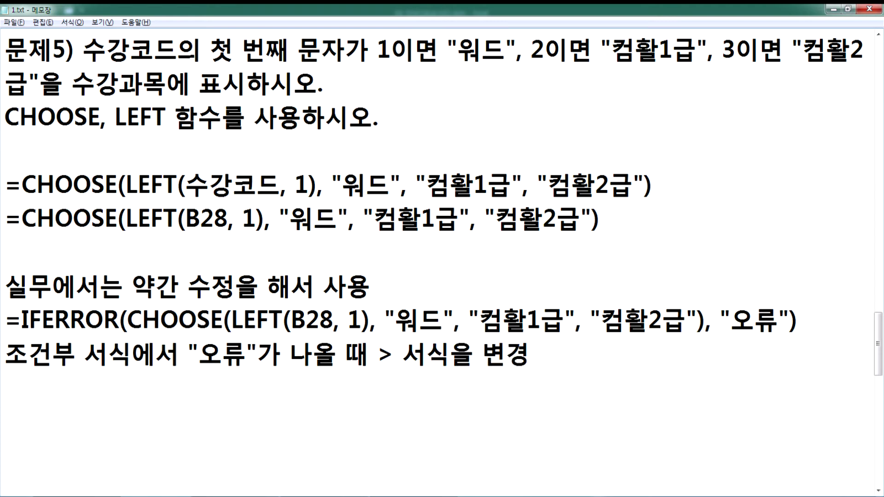
Switch to Excel and restore the 수강코드 in B32 to 1-w-394
key(alt+Tab)
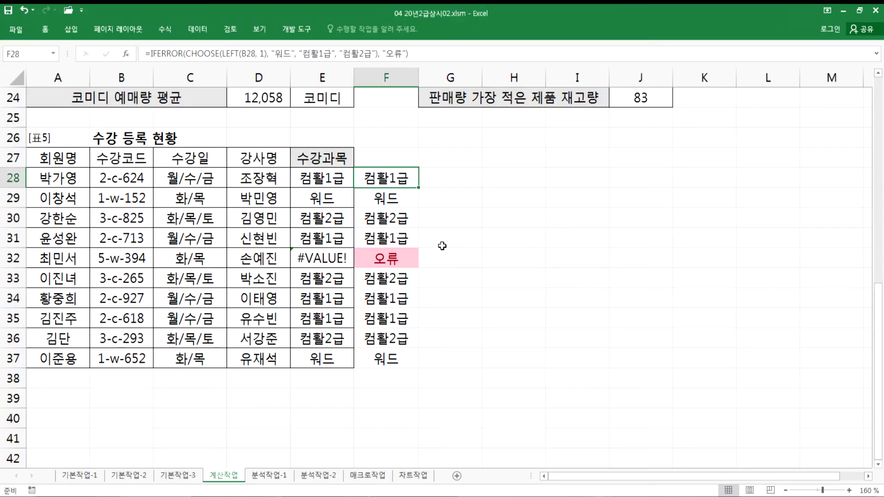
double_click(103, 258)
key(BackSpace)
text(1)
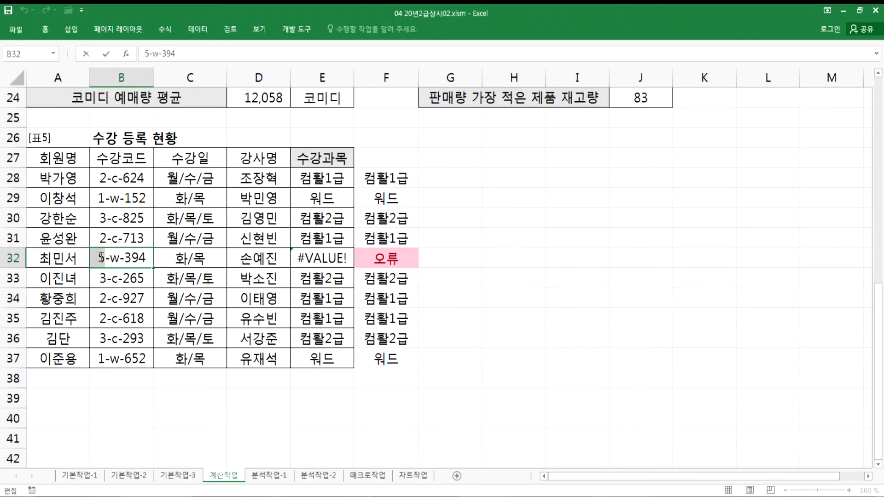
key(Return)
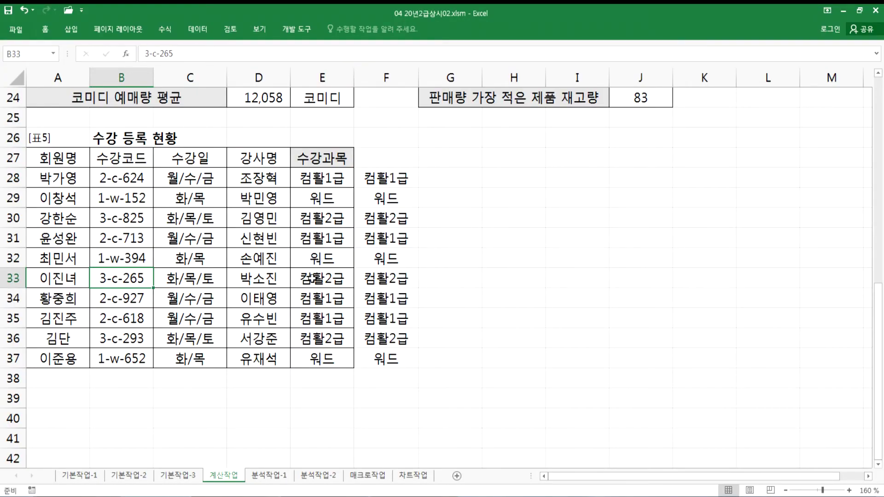
Test the 오류 highlighting by setting the 수강코드 in B33 to 4-c-265, check F33, and undo the change
double_click(100, 278)
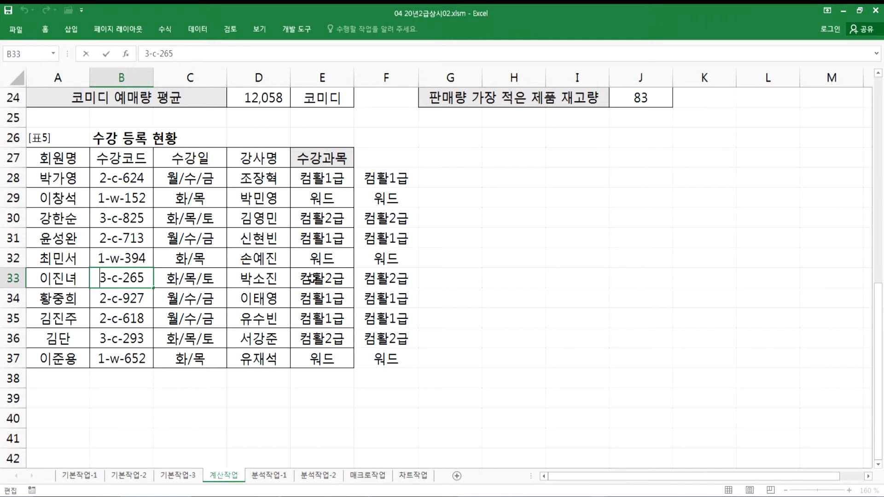
text(4)
key(Delete)
key(Return)
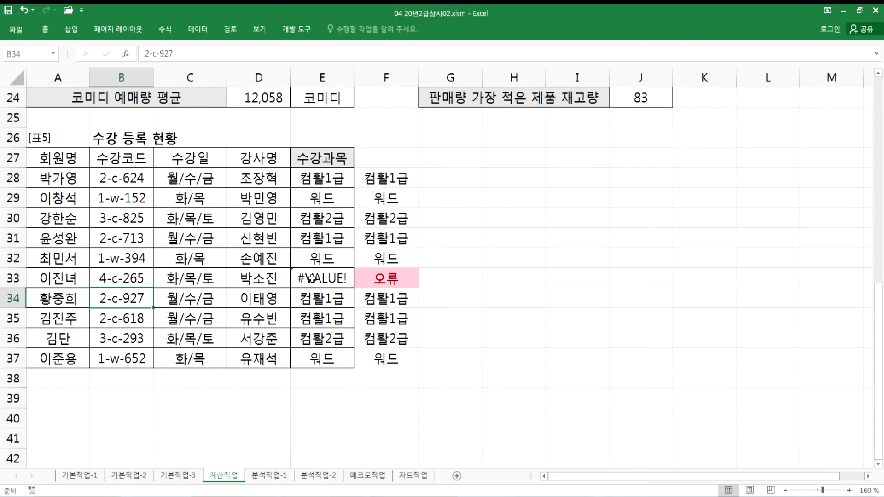
click(394, 279)
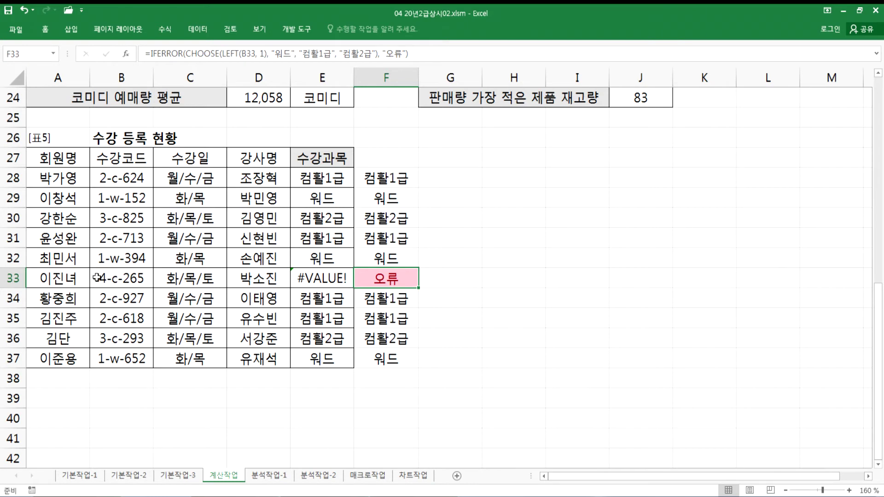
key(ctrl+z)
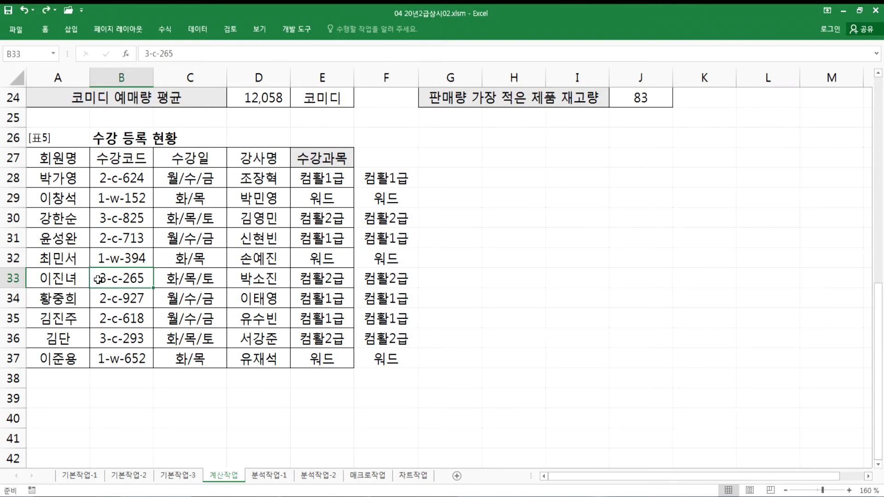
Enter 실무 as the heading in F27 above the IFERROR formula column
click(396, 157)
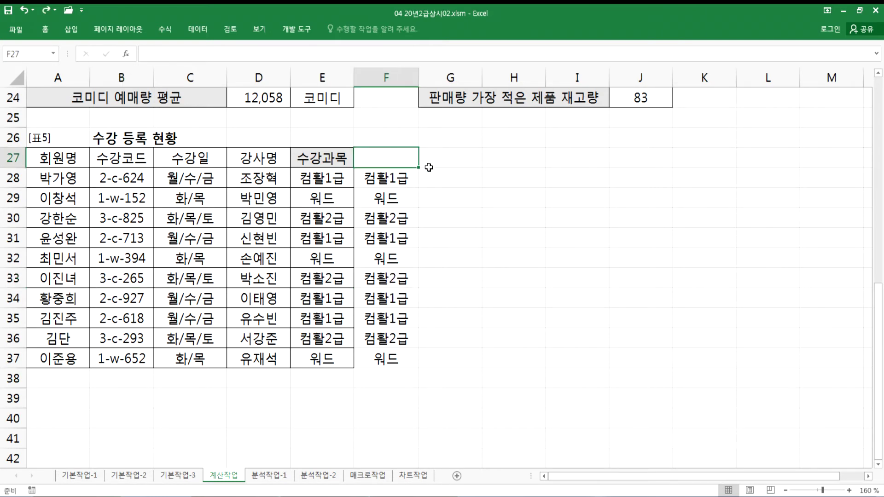
text(실무)
key(Return)
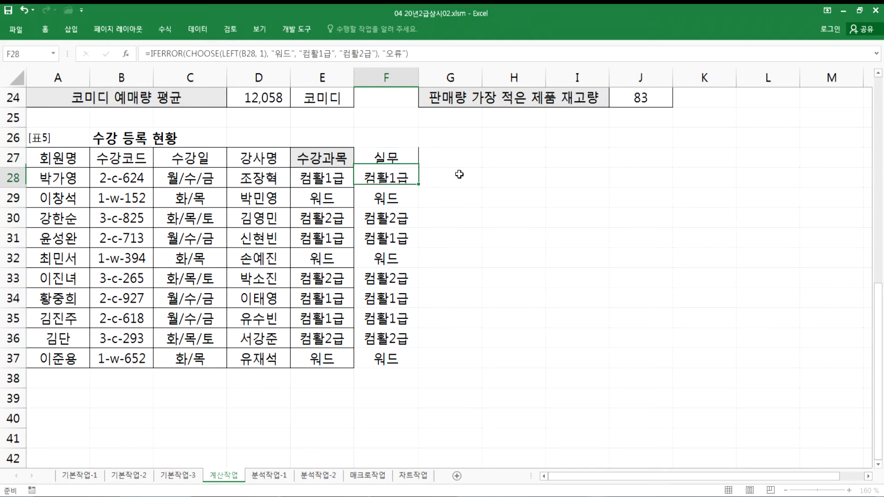
Switch to Notepad and delete the surplus blank lines between the 조건부 서식 note and the 분석작업-1 heading
key(alt+Tab)
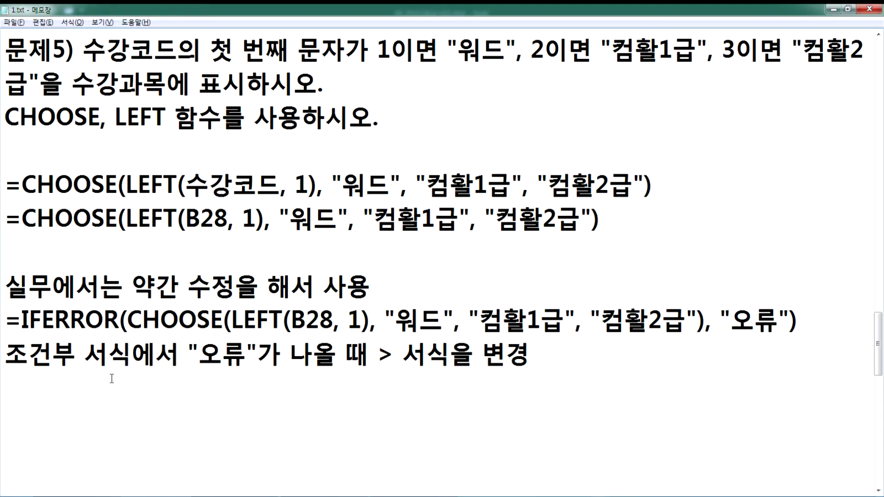
scroll(65, 380, down, 1)
key(Delete)
key(Delete)
key(Delete)
key(Delete)
key(Delete)
key(Delete)
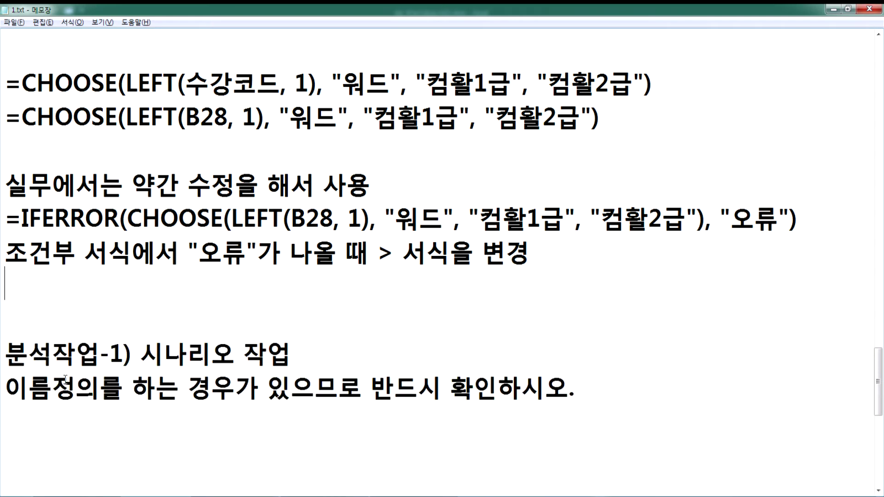
Place the cursor below the 이름정의 note under 분석작업-1, and switch to Excel's 분석작업-1 sheet
scroll(43, 350, down, 1)
click(27, 316)
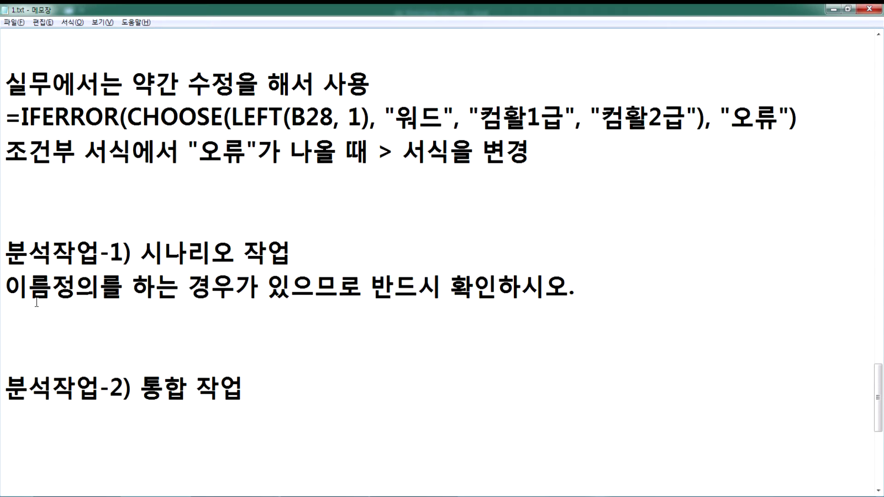
key(alt+Tab)
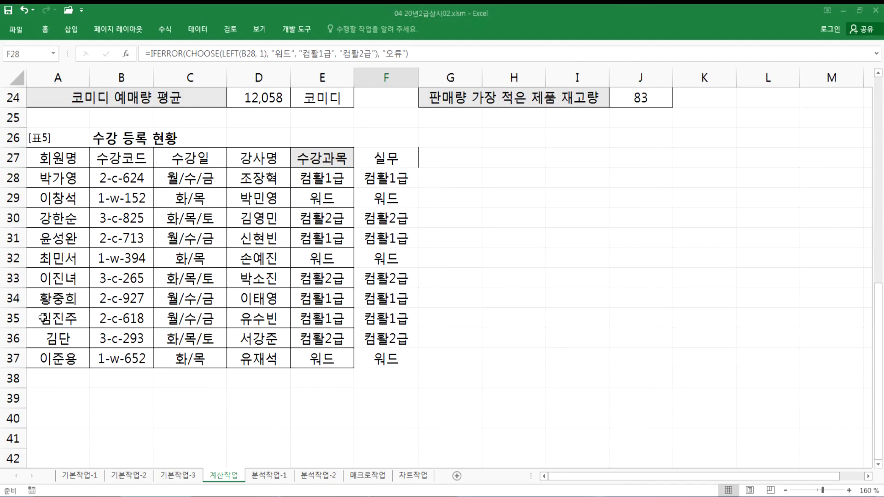
click(268, 477)
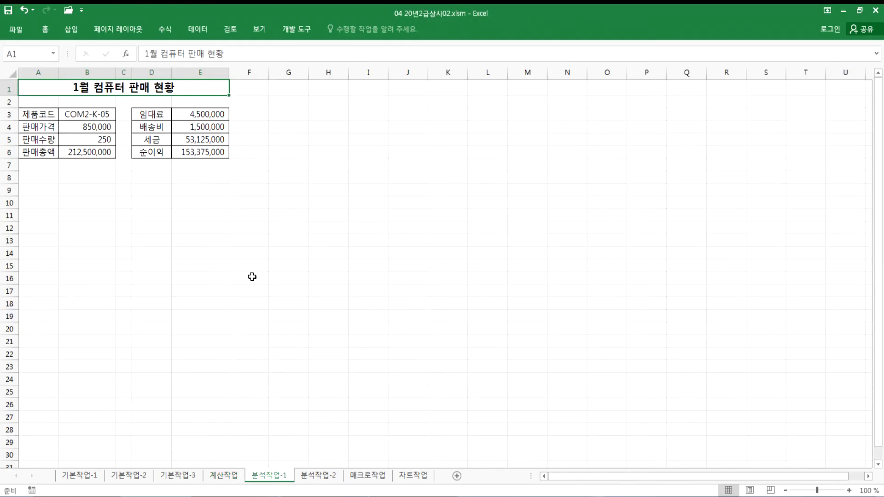
Switch to the Notepad notes to read the name-definition reminder for the scenario task, and return to the Excel workbook
scroll(89, 197, up, 2)
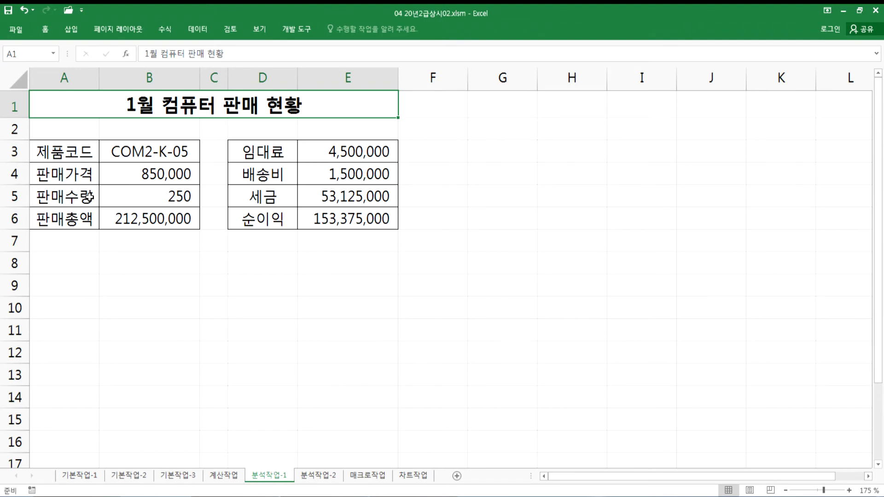
key(alt+Tab)
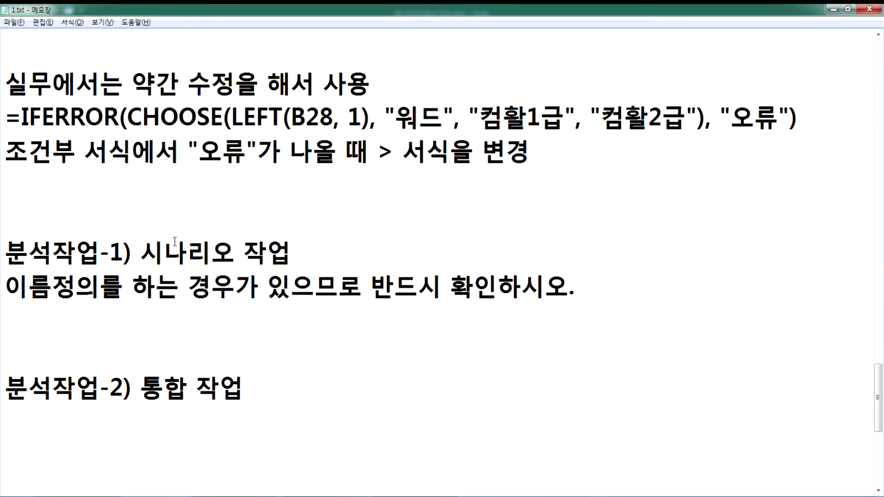
drag(12, 288, 236, 285)
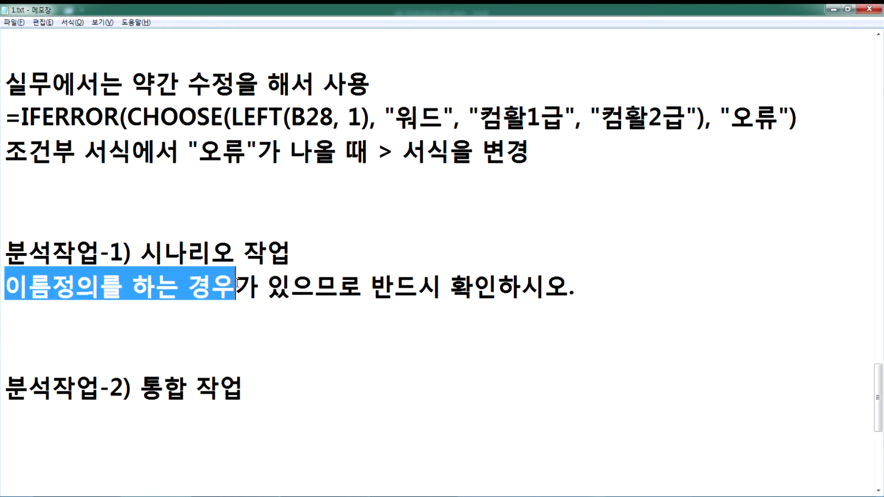
click(157, 312)
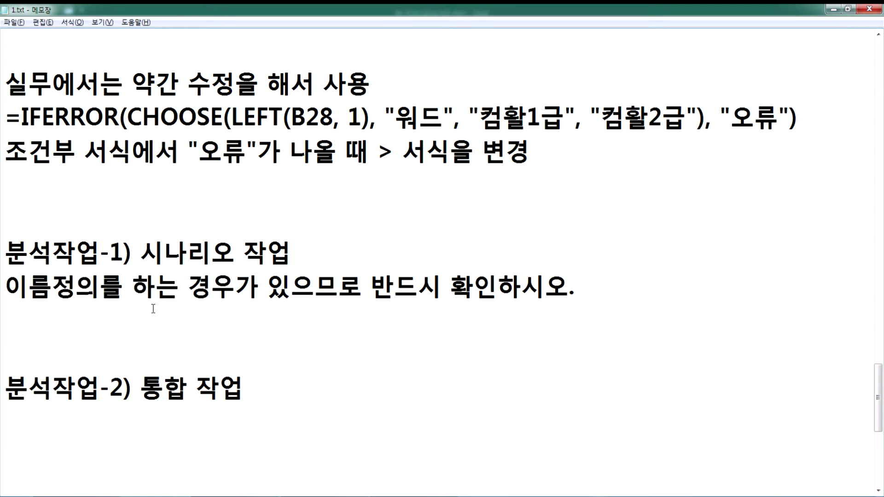
key(alt+Tab)
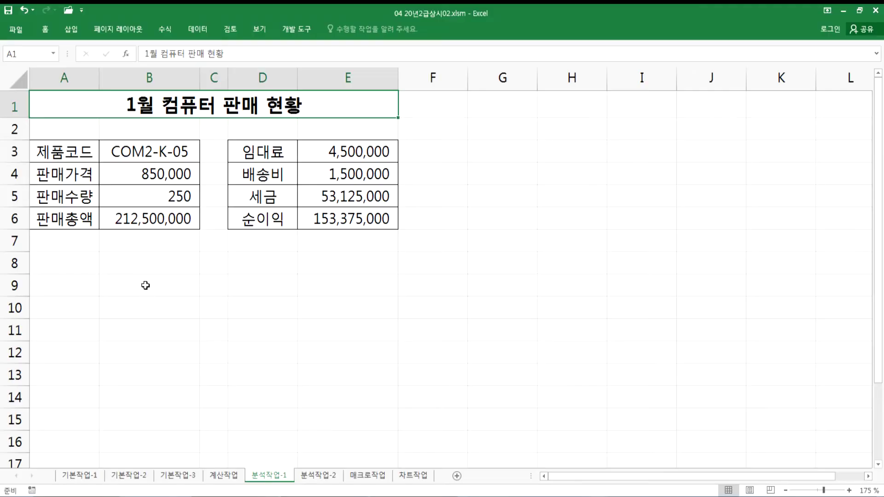
Define the name 판매가격 for cell B4 on the 분석작업-1 sheet
double_click(45, 29)
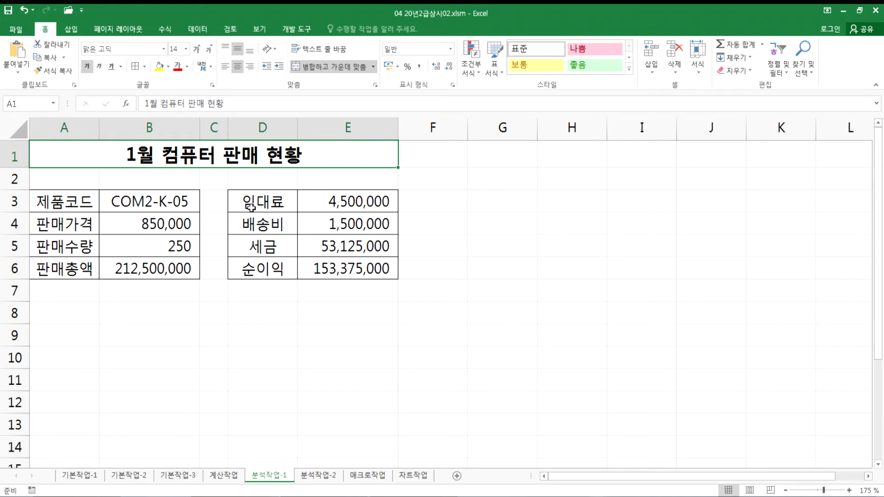
click(121, 226)
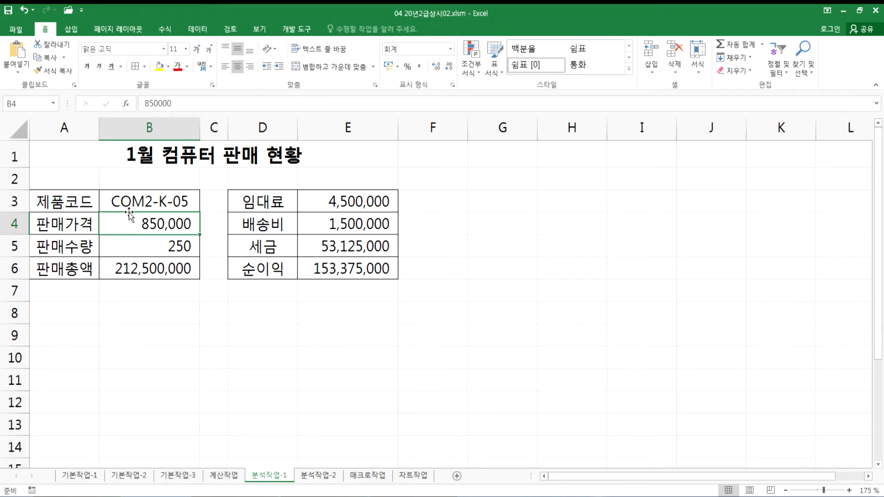
click(35, 102)
text(판ㅁ)
key(BackSpace)
text(가격)
key(Return)
Define the name 판매수량 for cell B5
click(135, 247)
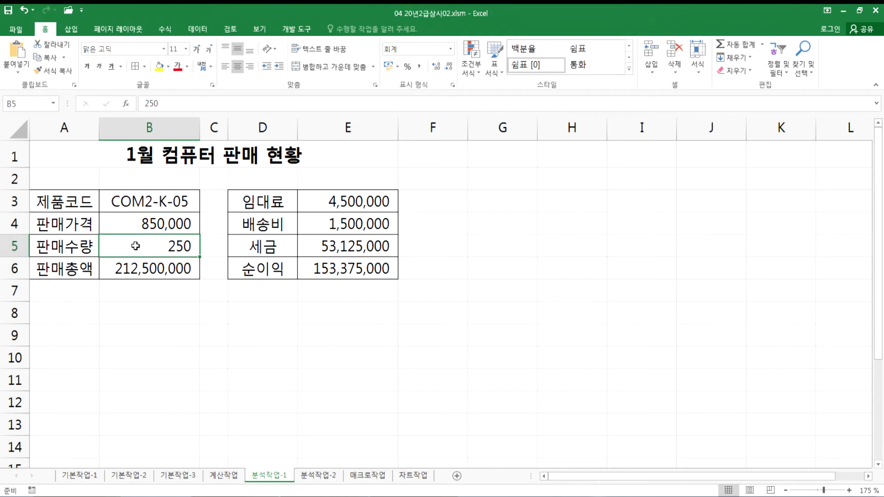
click(36, 105)
text(파)
text(매수량)
key(Return)
Fill the selling price and quantity cells B4:B5 with yellow
drag(138, 223, 137, 244)
click(159, 66)
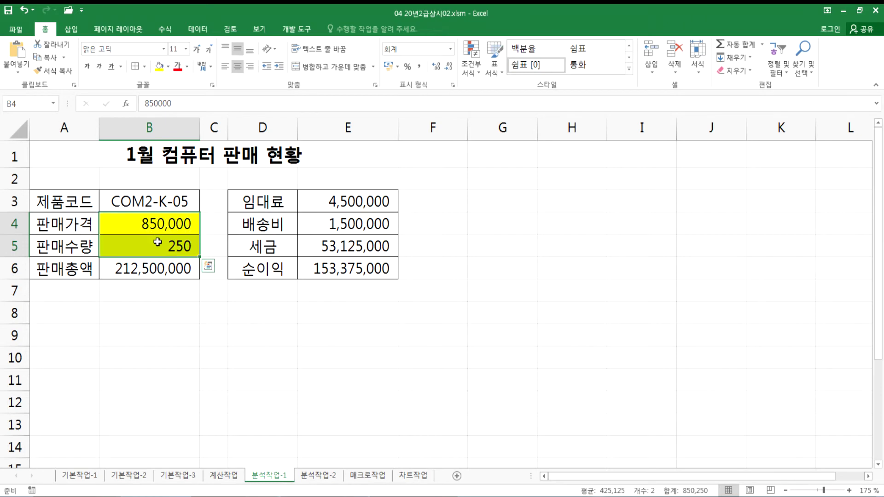
click(163, 240)
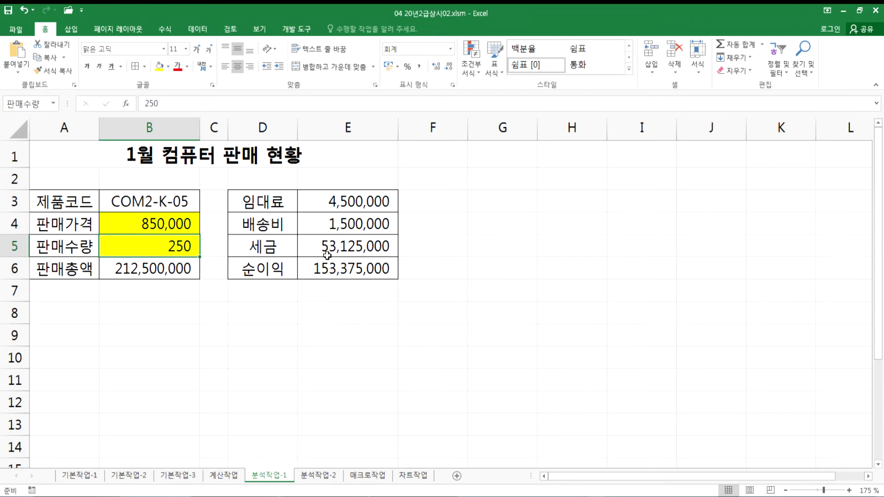
Fill the net profit cell E6 with yellow and define its name as 순이익
click(318, 268)
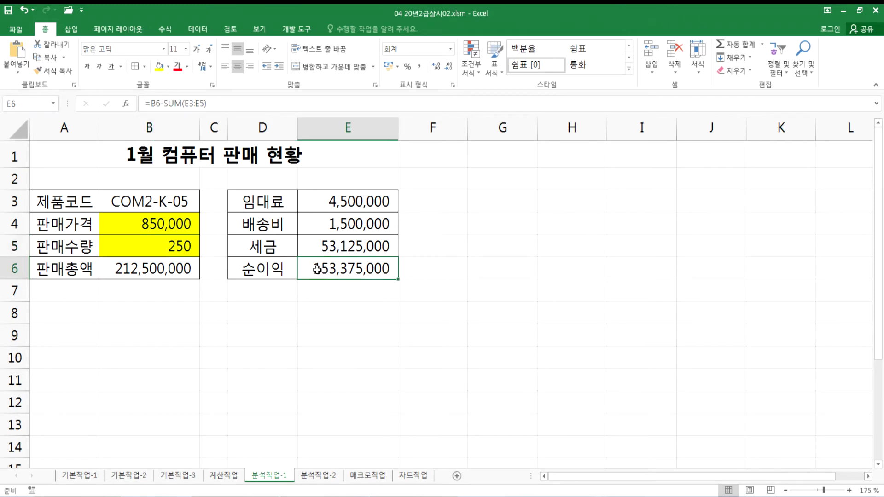
click(156, 67)
click(35, 108)
text(순이익)
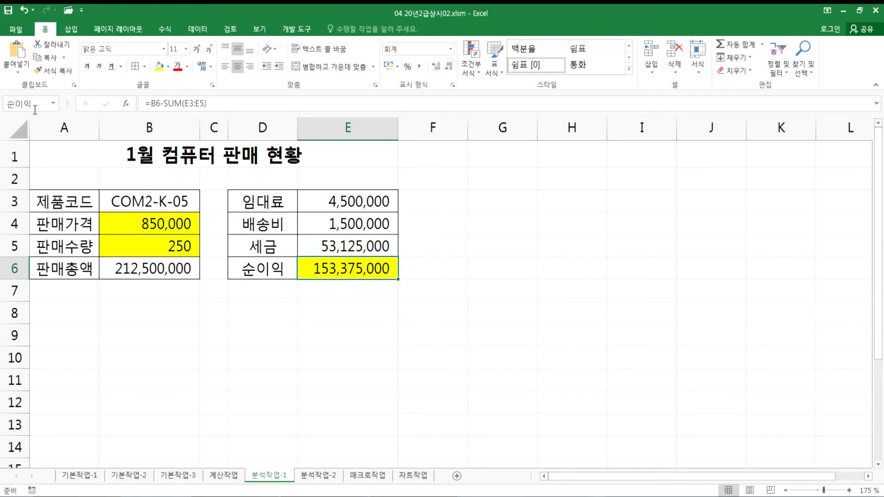
key(Return)
Check the names of the yellow cells B4, B5 and E6
click(129, 248)
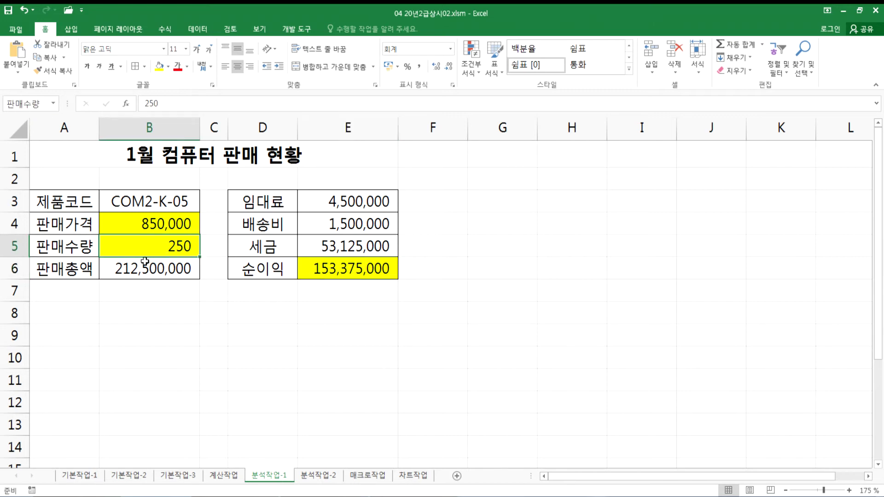
drag(146, 224, 173, 246)
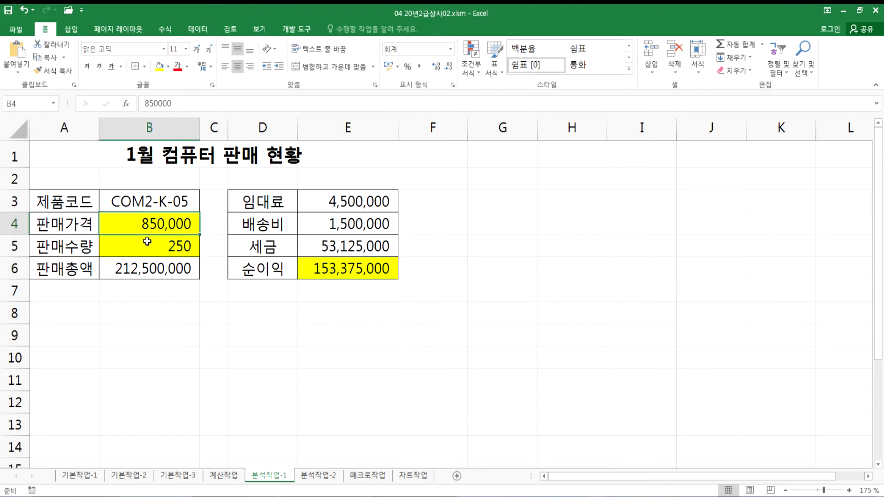
click(310, 270)
click(124, 223)
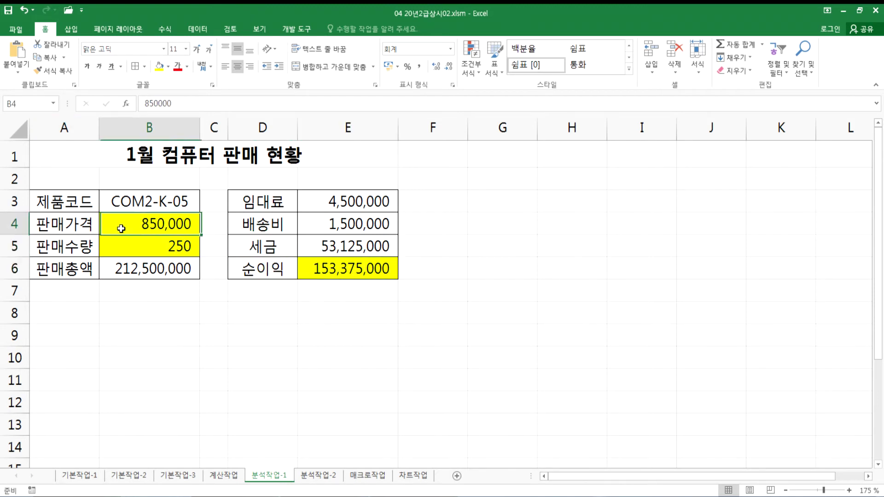
click(124, 249)
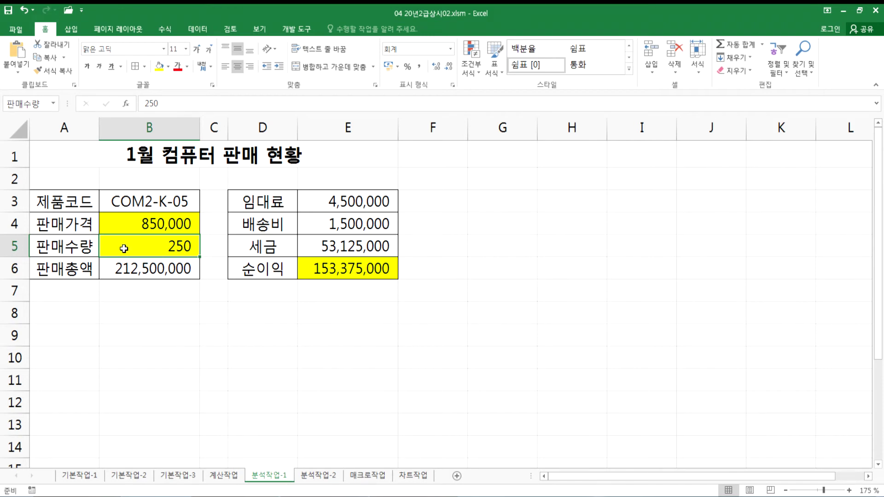
click(321, 271)
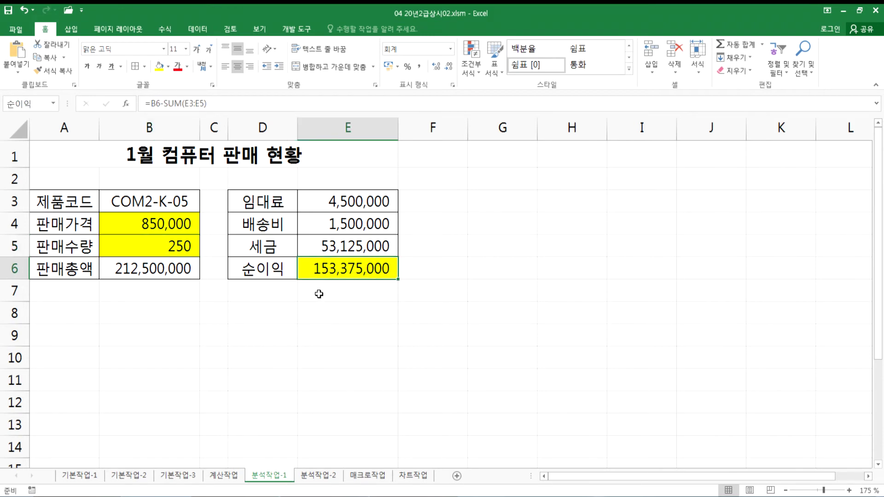
click(318, 294)
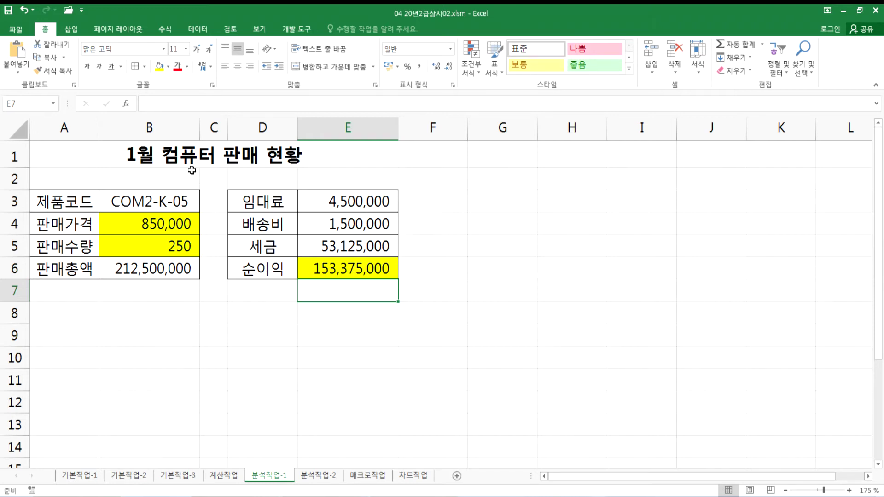
click(122, 305)
drag(130, 223, 196, 250)
click(314, 270)
click(156, 226)
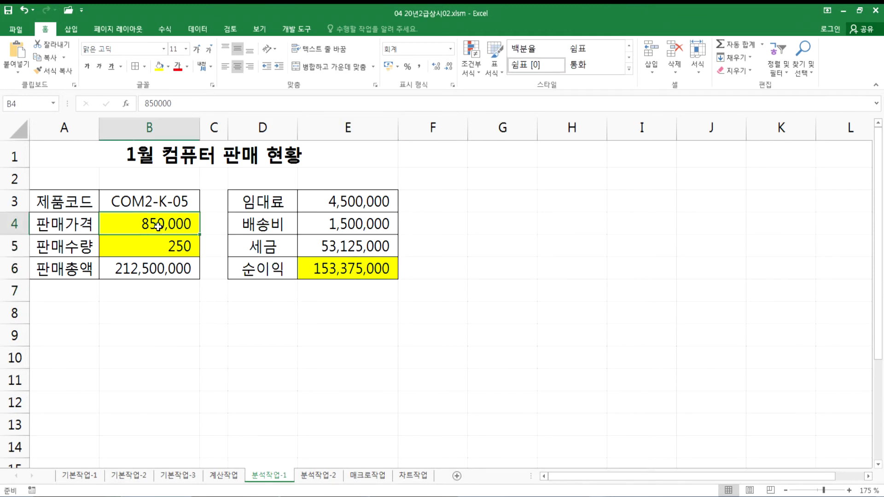
drag(124, 221, 170, 246)
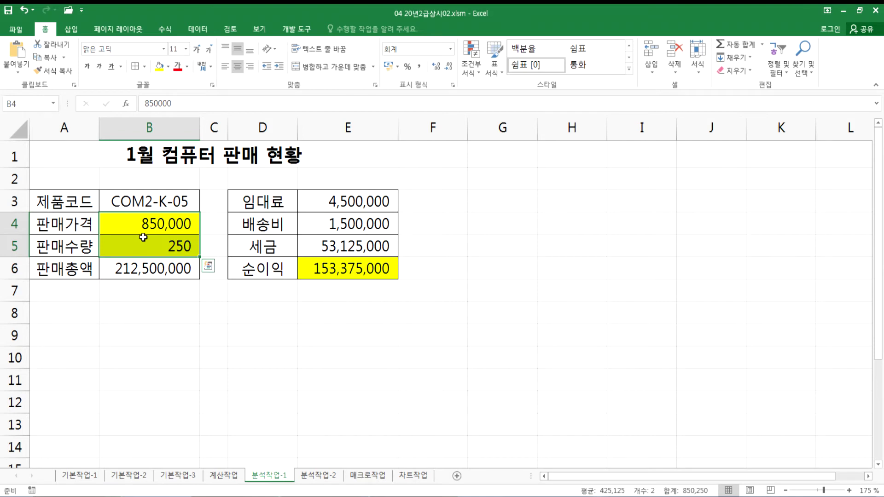
click(132, 291)
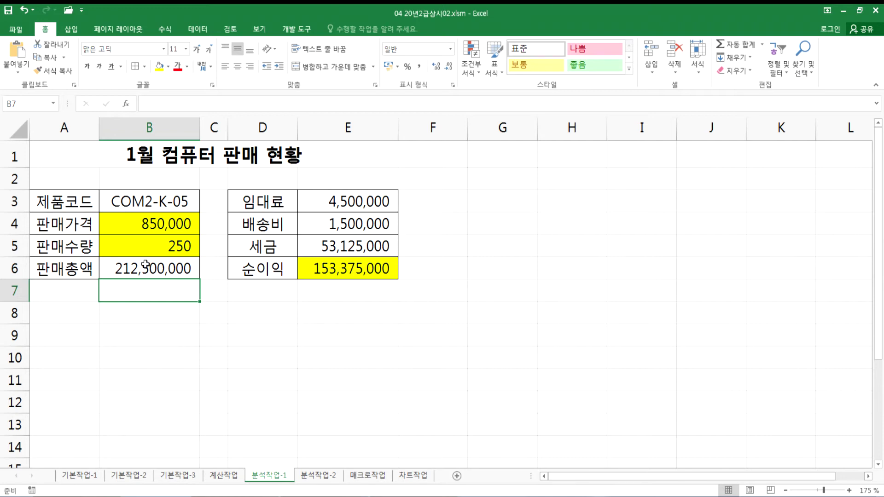
click(157, 313)
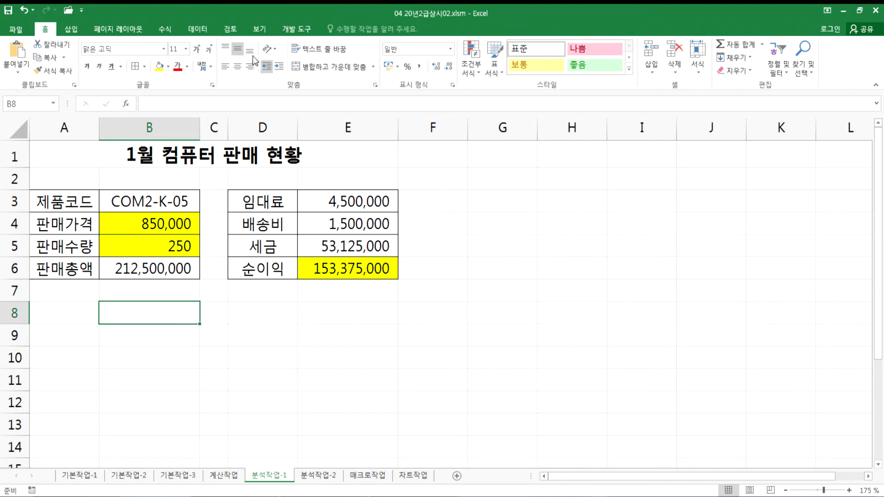
click(201, 30)
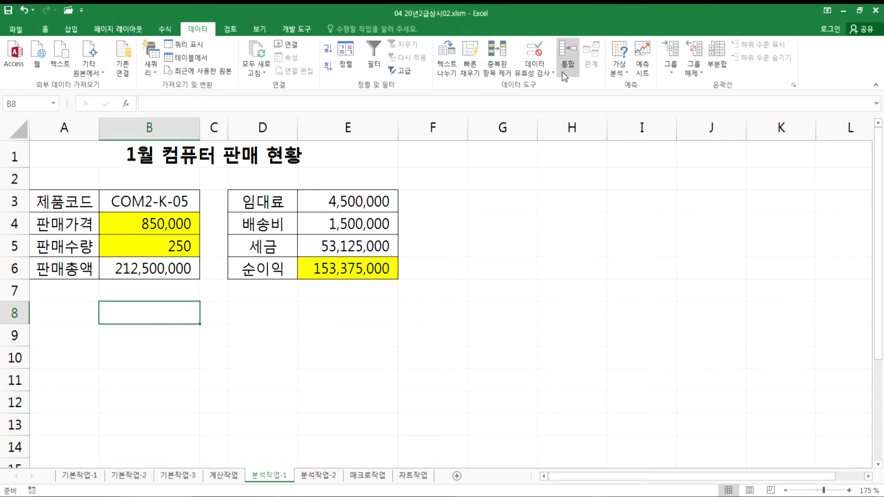
click(625, 76)
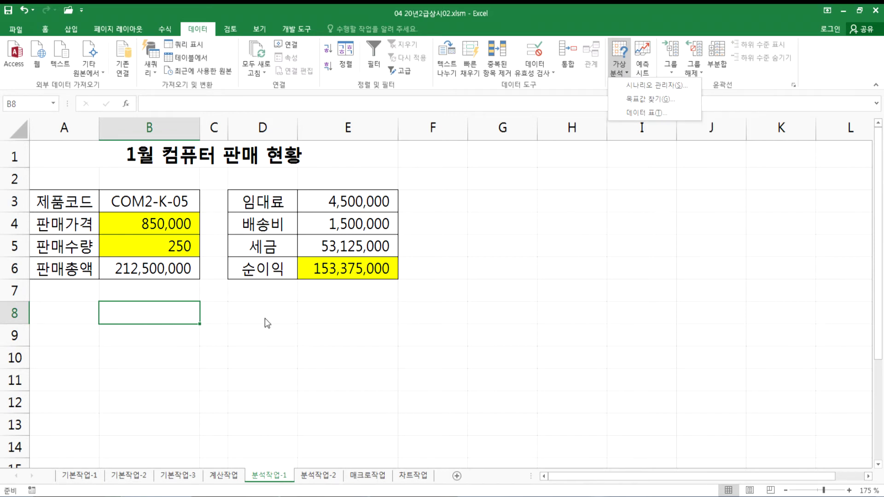
click(238, 322)
drag(142, 221, 199, 232)
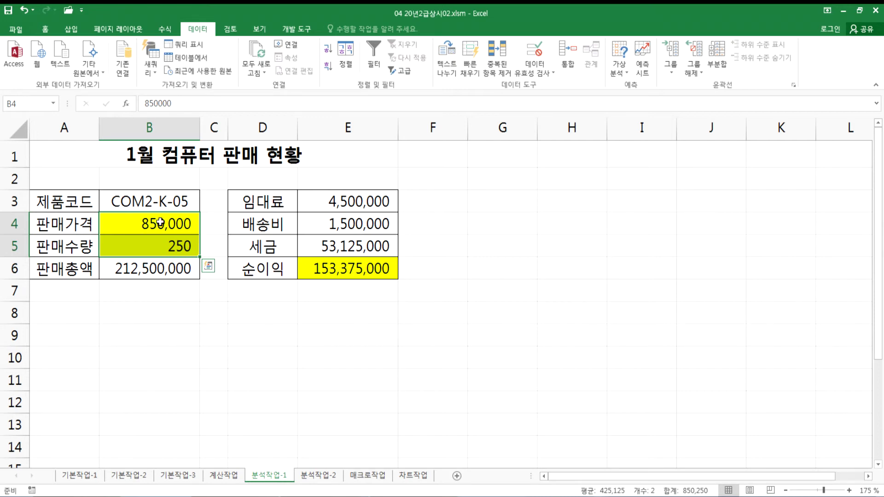
click(186, 316)
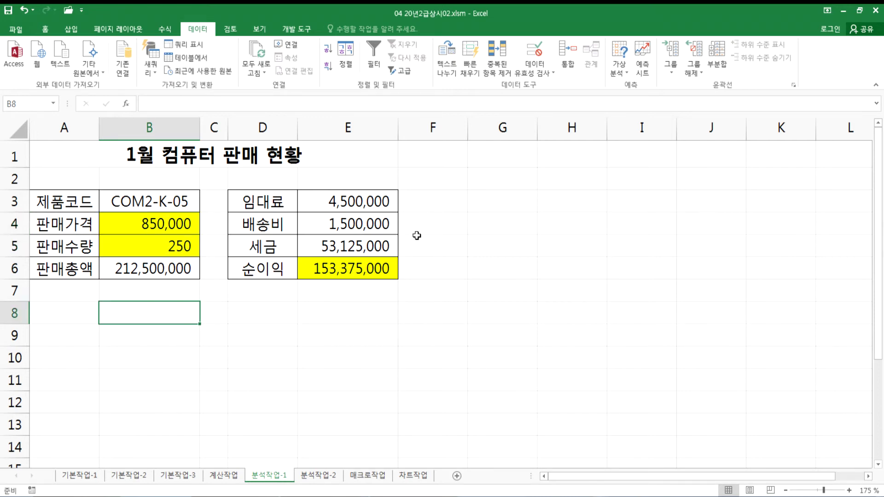
Add a scenario named 인상증가 in the Scenario Manager with B4:B5 as its changing cells
click(620, 67)
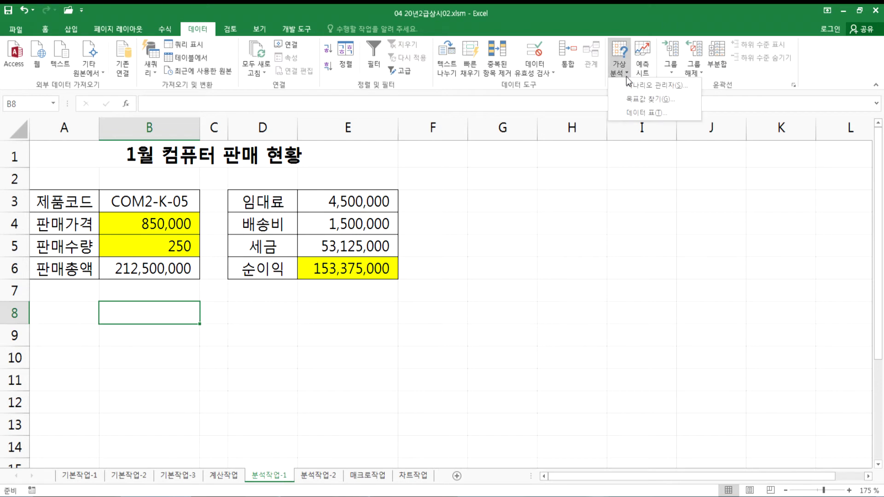
click(644, 86)
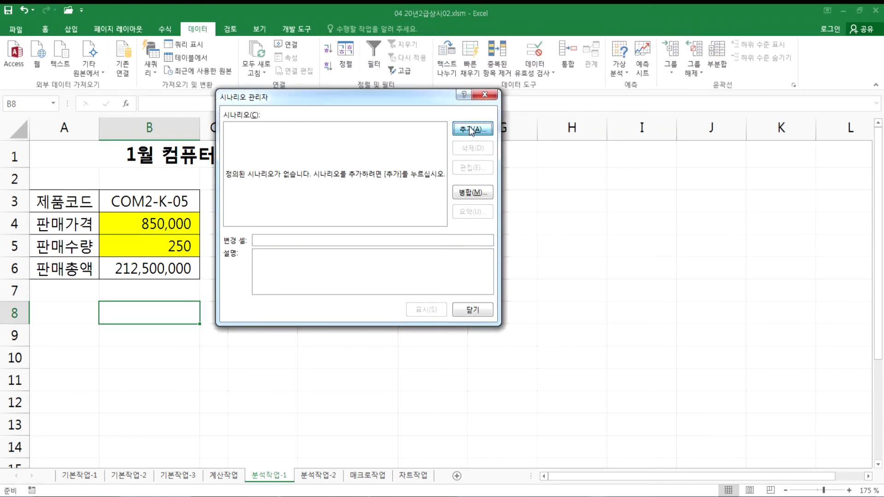
click(467, 129)
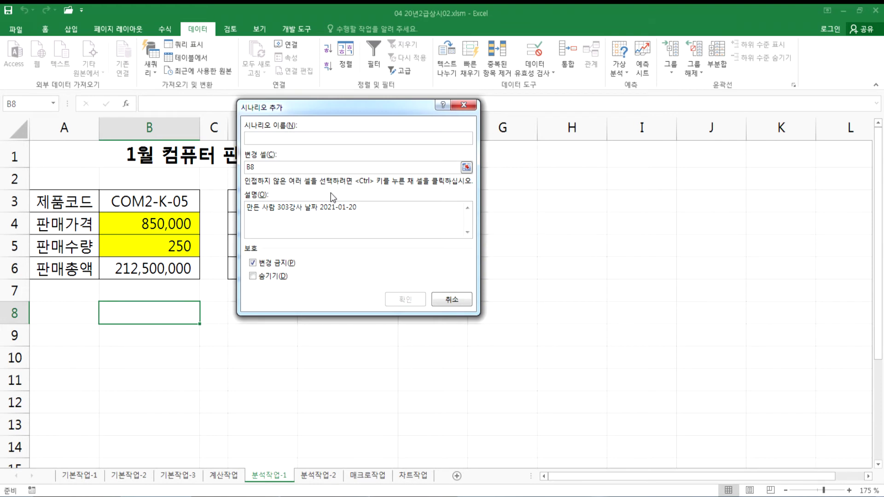
text(인상증가)
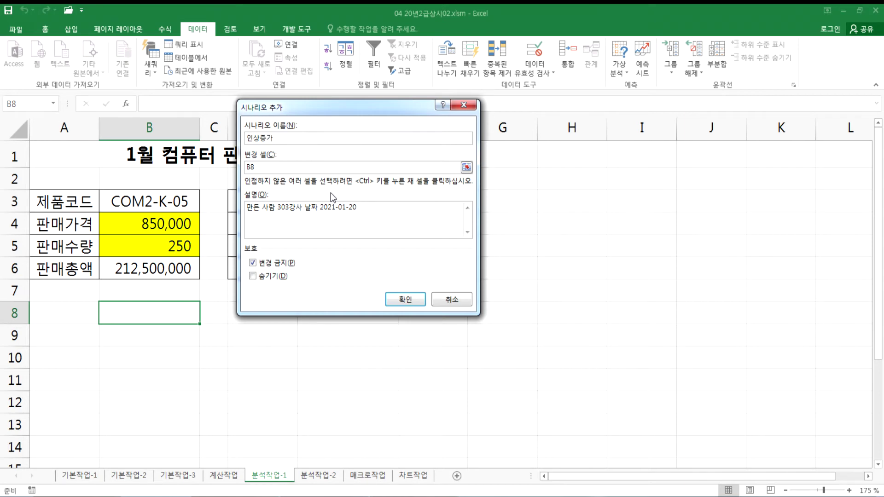
click(268, 170)
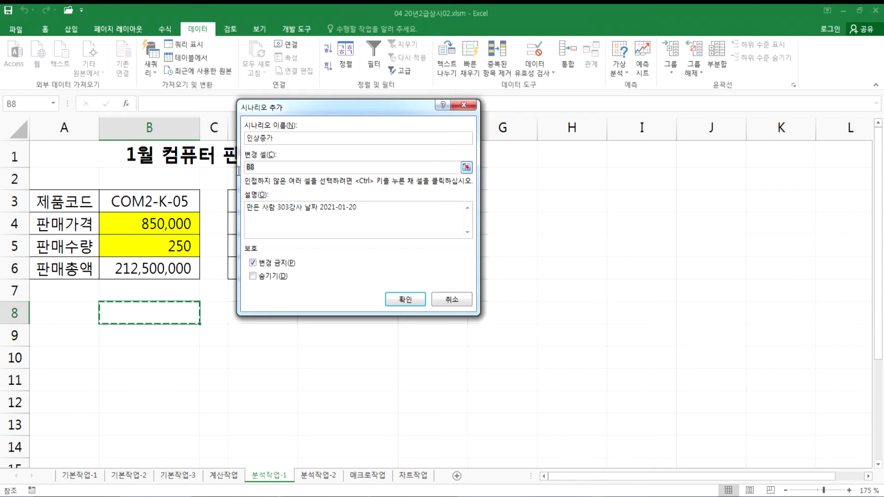
drag(150, 222, 154, 246)
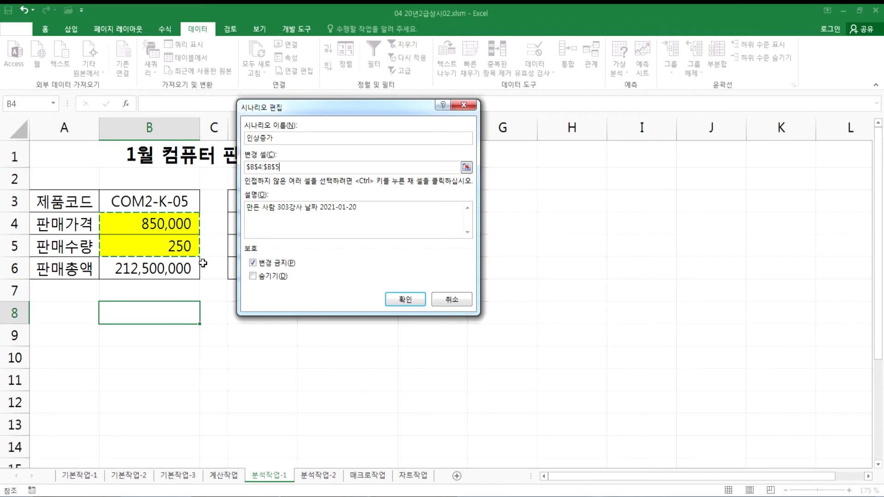
click(408, 302)
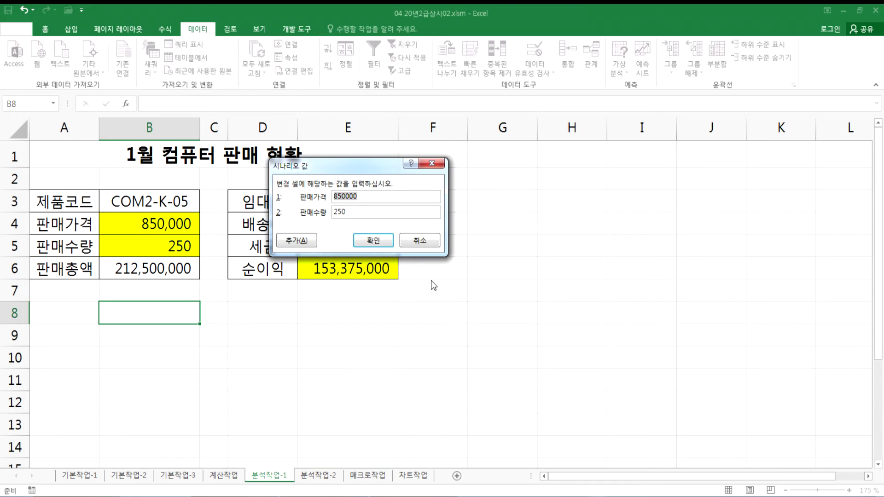
Enter a new 판매가격 value and set 판매수량 to 350 for the 인상증가 scenario
text(9)
key(Tab)
text(350)
click(364, 241)
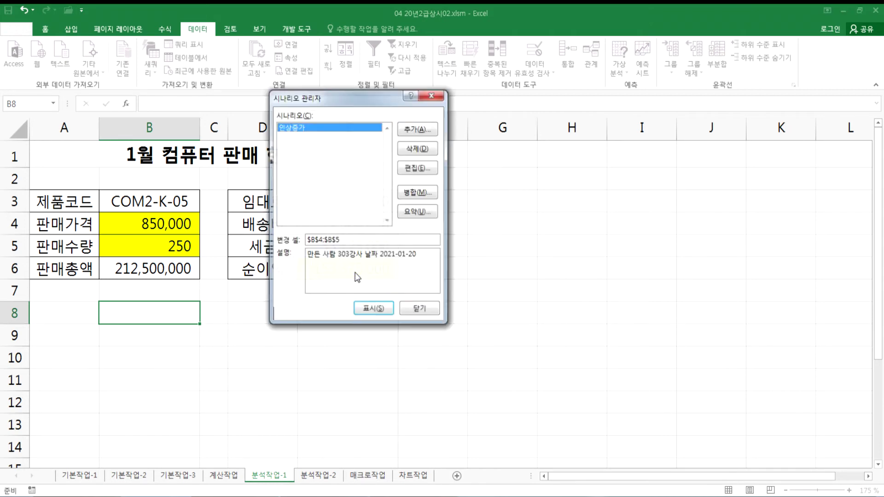
Add a second scenario named 인하감소 with B4:B5 as its changing cells
click(418, 131)
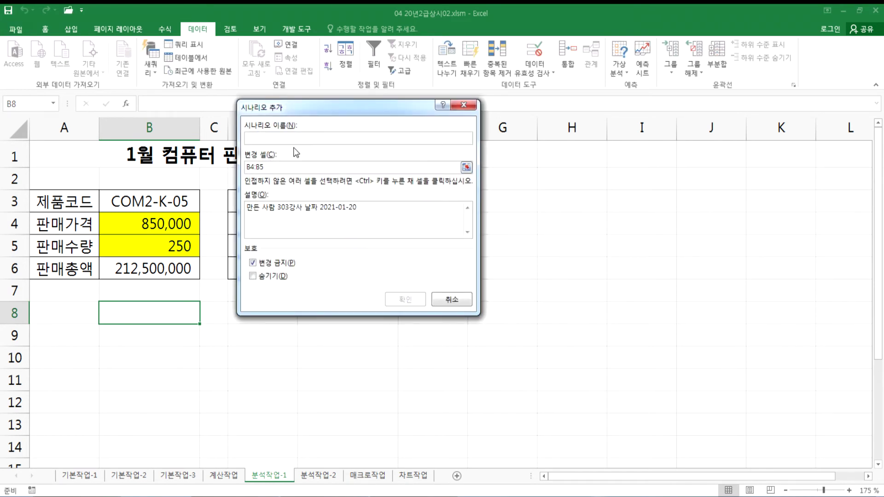
text(ㅇ)
text(하감소)
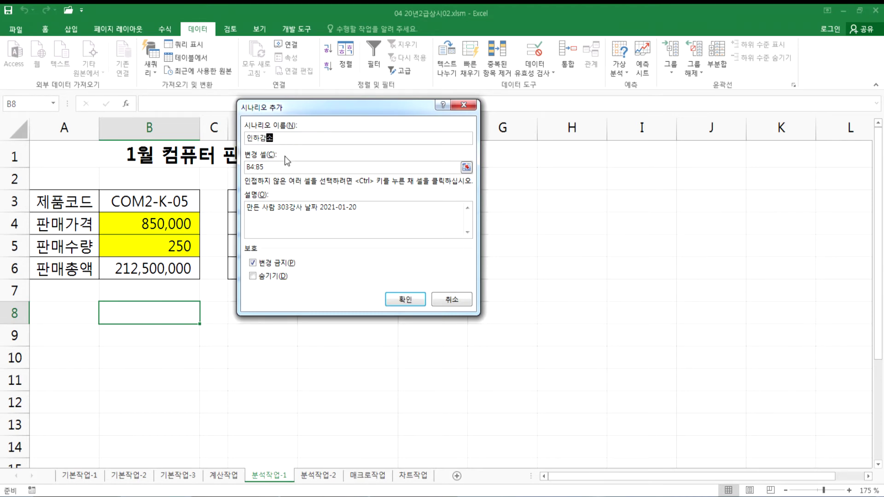
key(Tab)
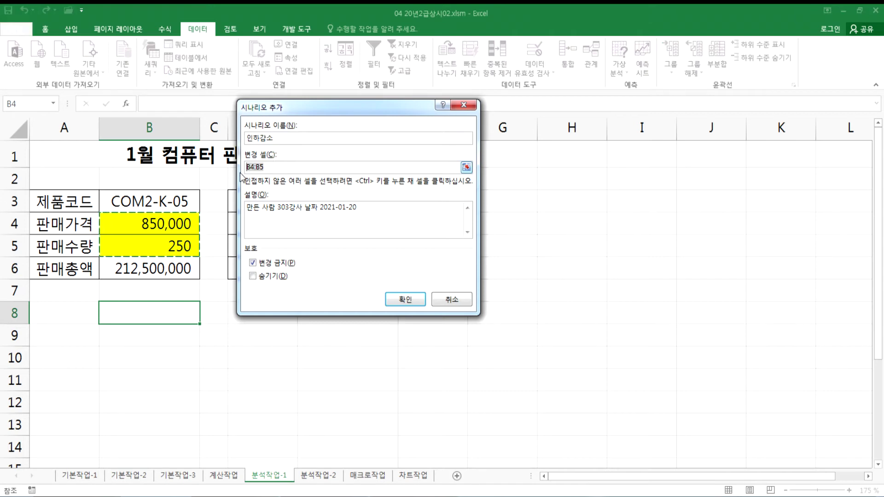
click(271, 168)
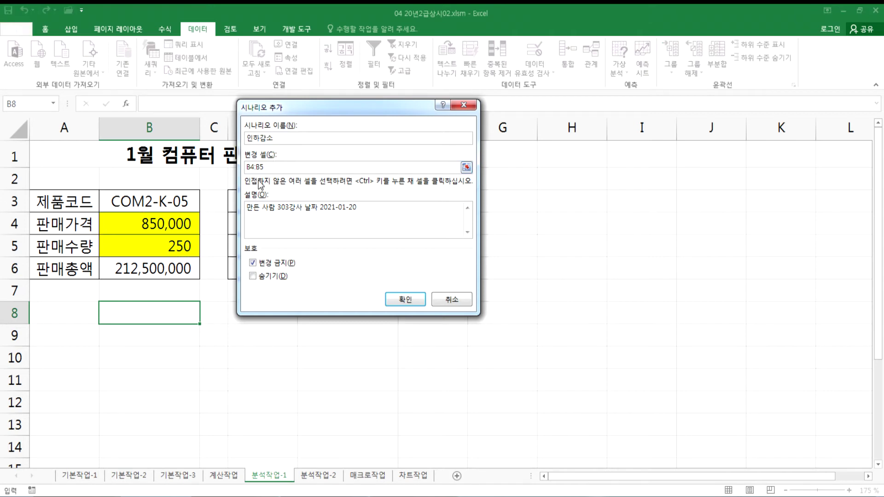
drag(265, 167, 226, 166)
click(399, 300)
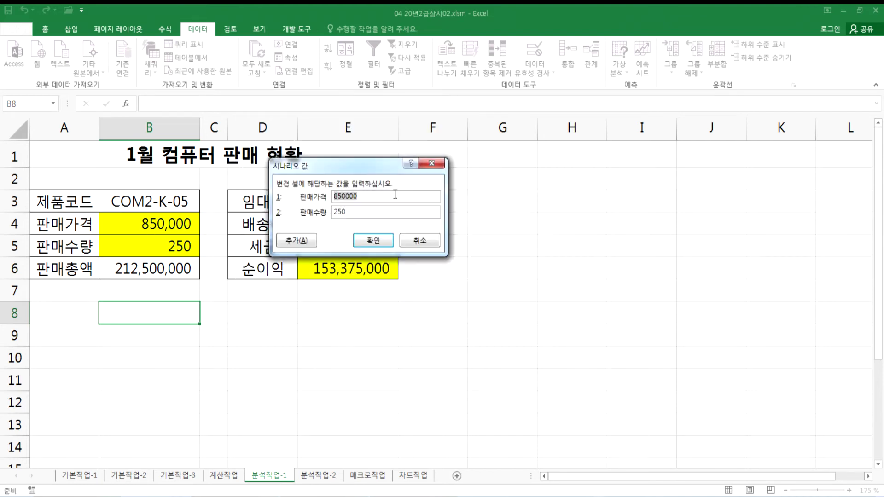
Set 판매가격 to 750000 and 판매수량 to 150 for the 인하감소 scenario
text(7)
key(Tab)
text(150)
click(375, 240)
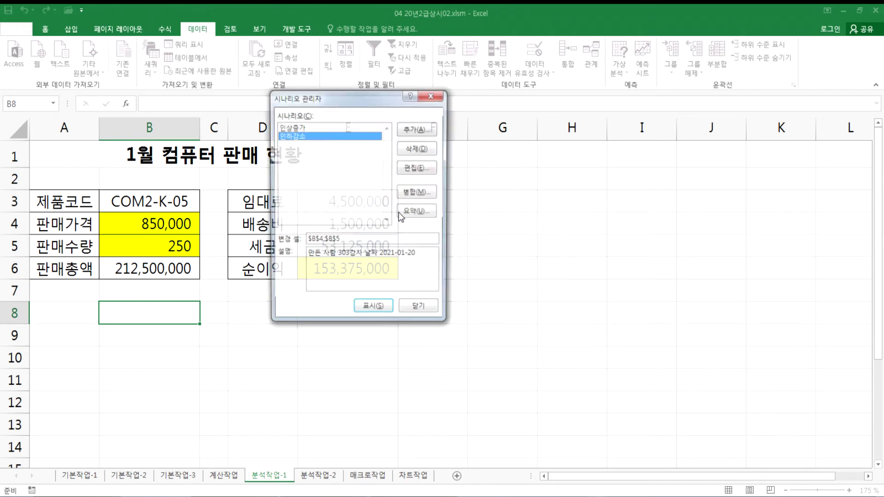
Generate a 시나리오 요약 report from the two scenarios with the net profit cell E6 as the result cell
click(305, 127)
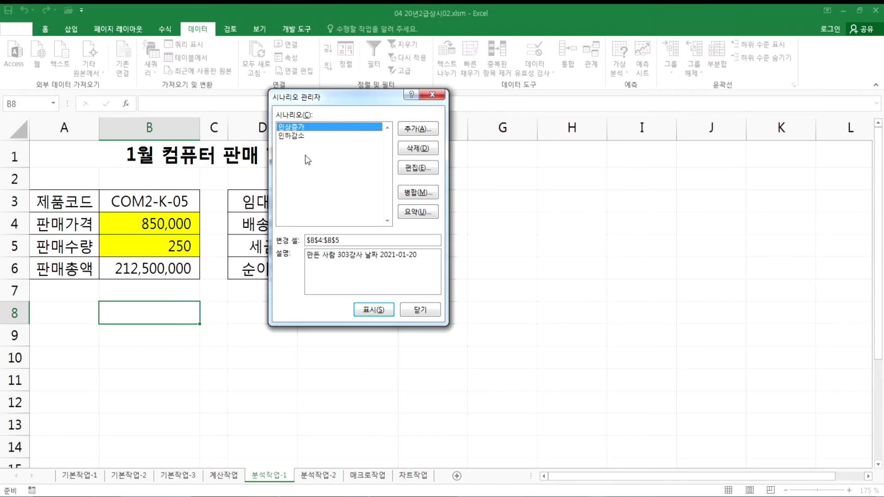
drag(332, 98, 435, 87)
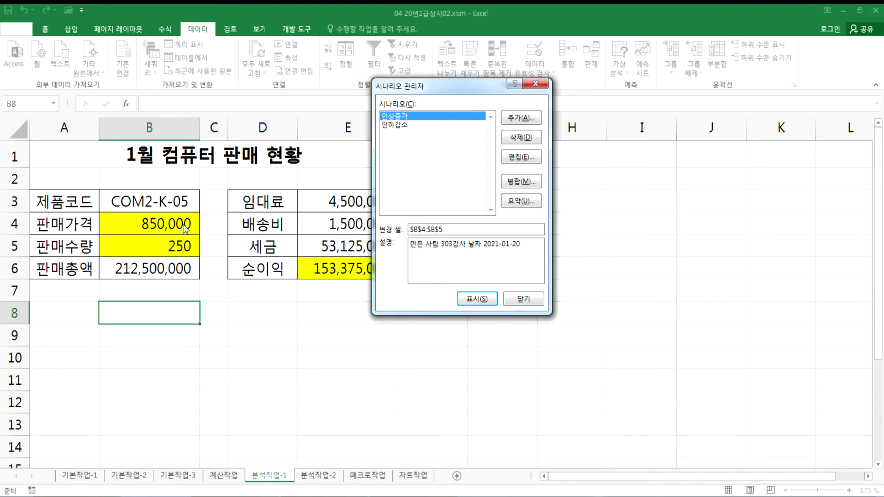
click(517, 203)
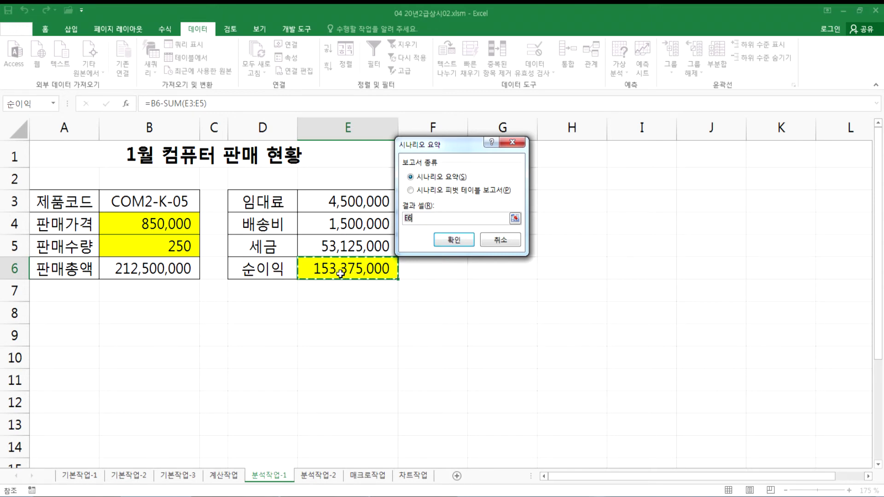
click(457, 242)
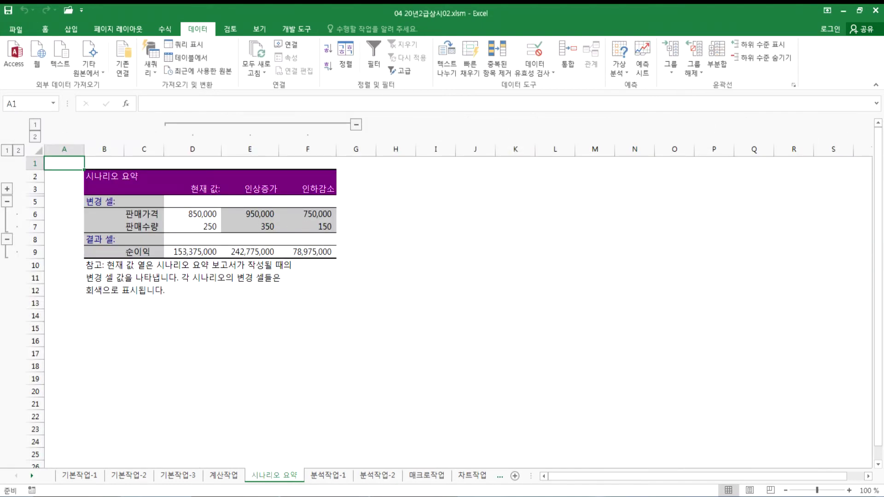
Switch to Notepad and add the 분석작업-1 note "시나리오 시트에서 작업을 하면 현재 시트 왼쪽에 결과 시트가 생성된다."
key(alt+Tab)
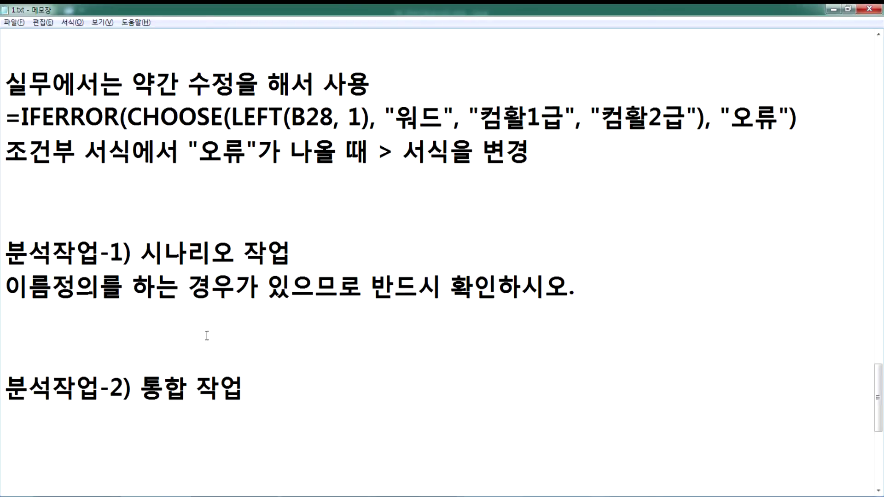
click(208, 335)
text(시나리)
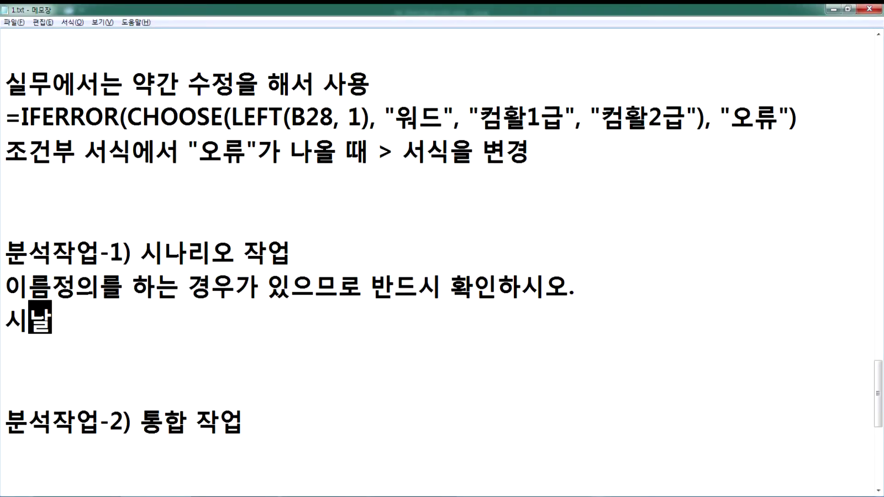
text(오 시트)
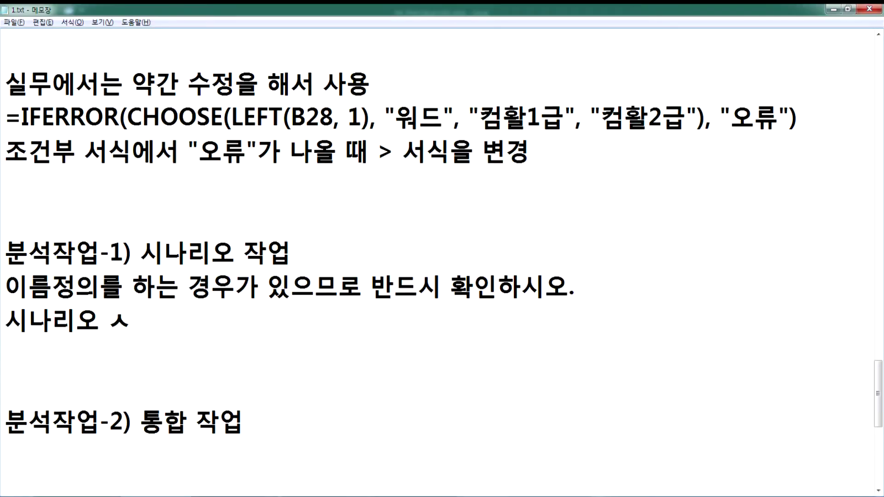
text(에서 )
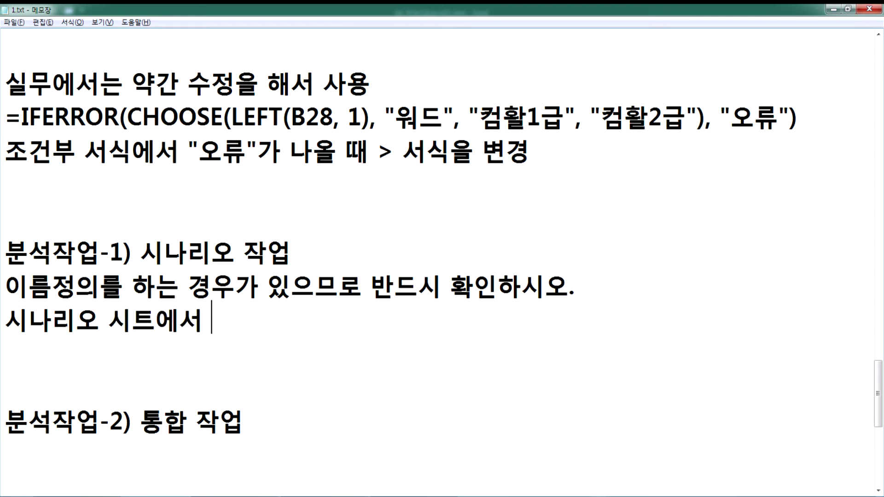
text(작어ㅂ을 하면)
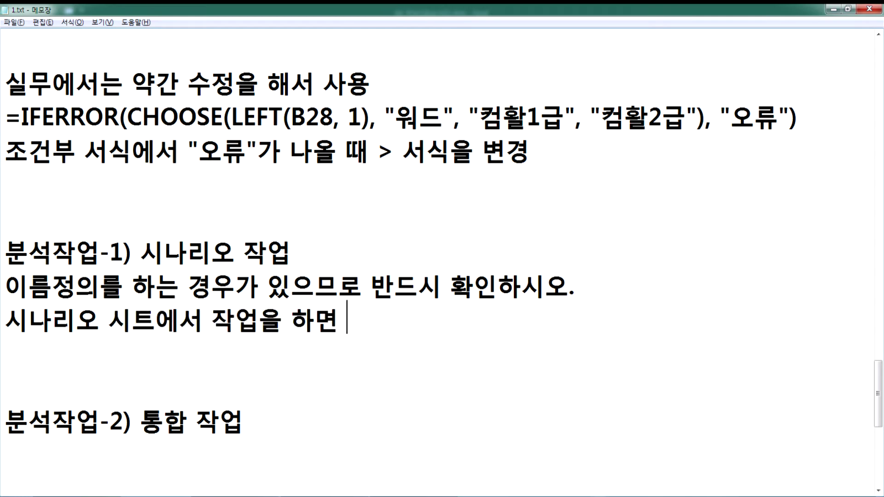
text( 현 재)
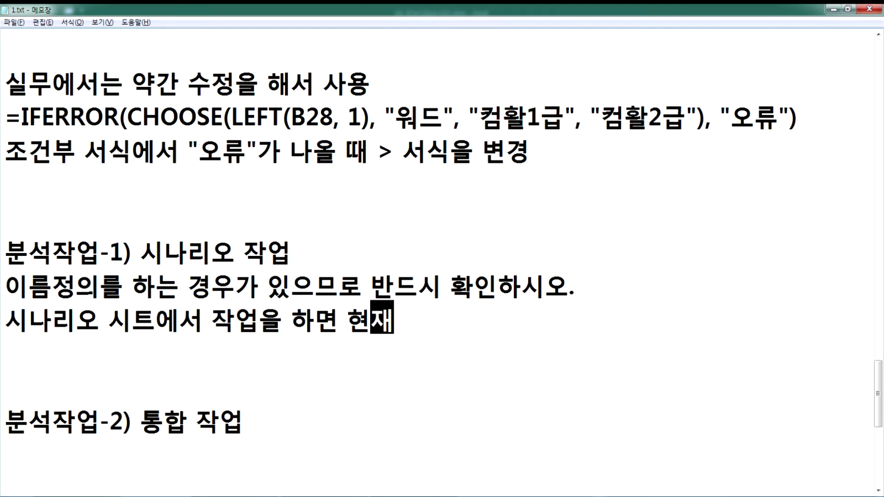
text( 시트 외ㄴ쪽에 ㄱ)
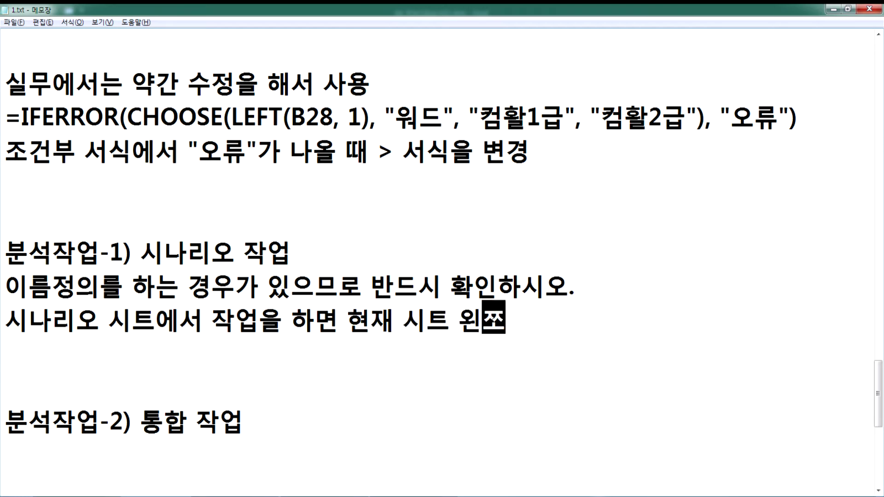
text(ㅕㄹ과가)
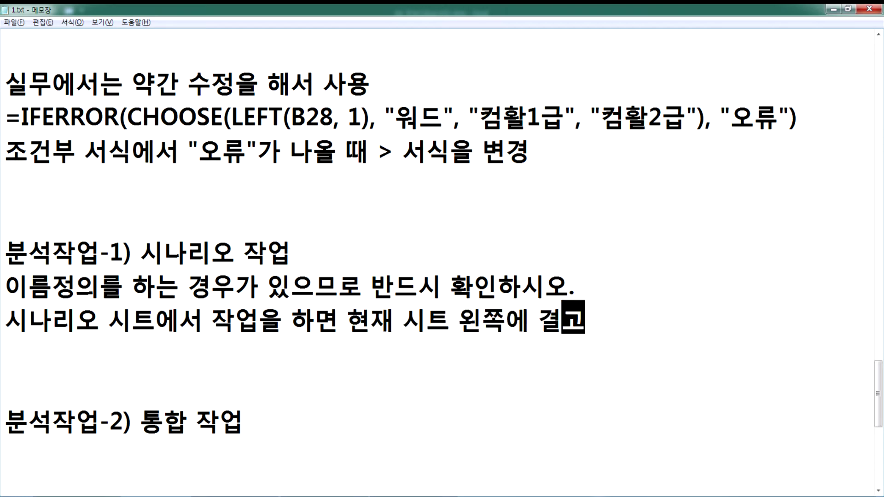
key(BackSpace)
key(BackSpace)
text(시트가 생)
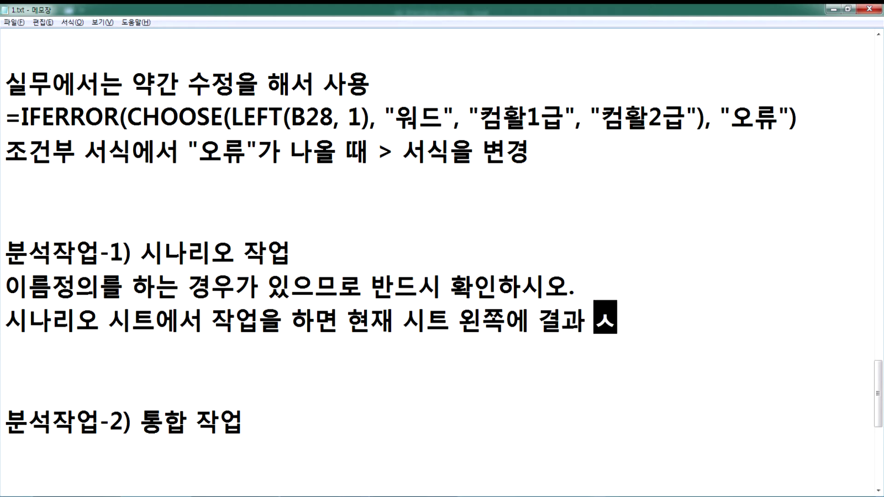
text(성된다.)
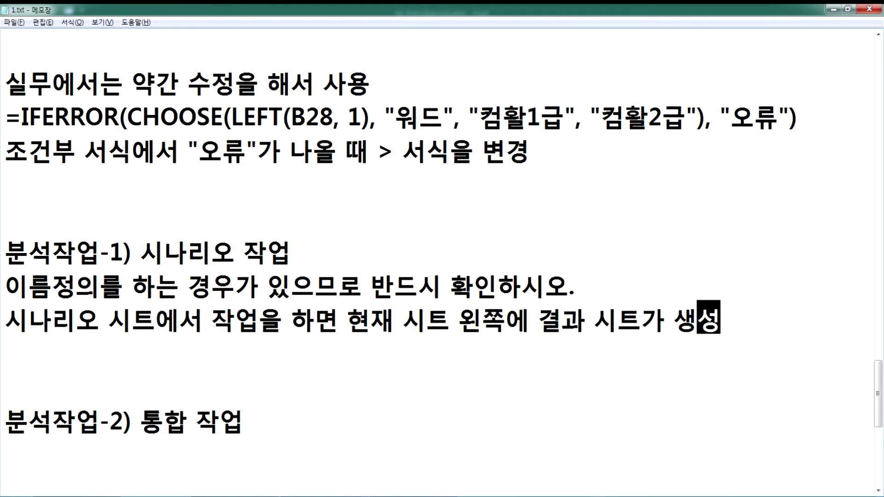
key(Return)
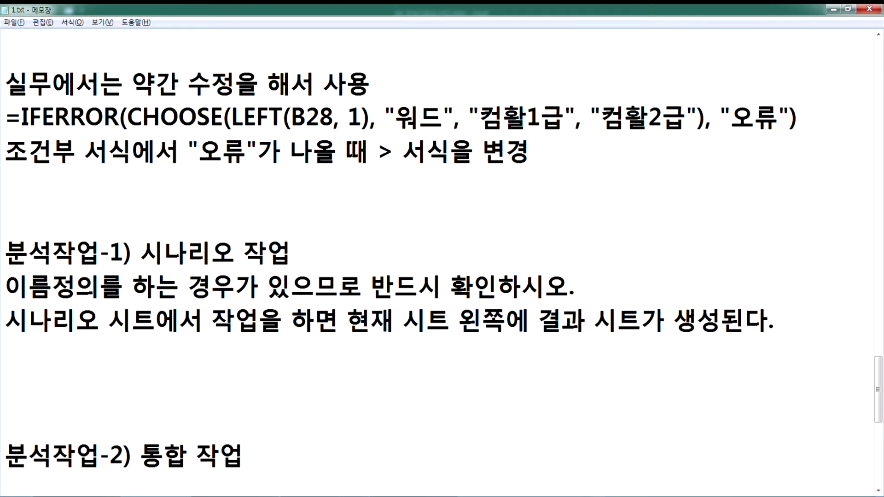
Switch to Excel and check the order of the 시나리오 요약 and 분석작업-1 sheets
key(alt+Tab)
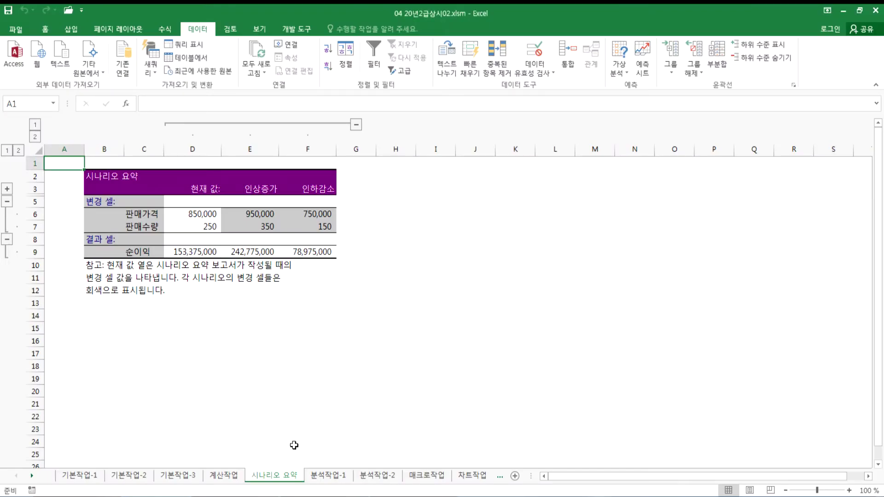
click(325, 476)
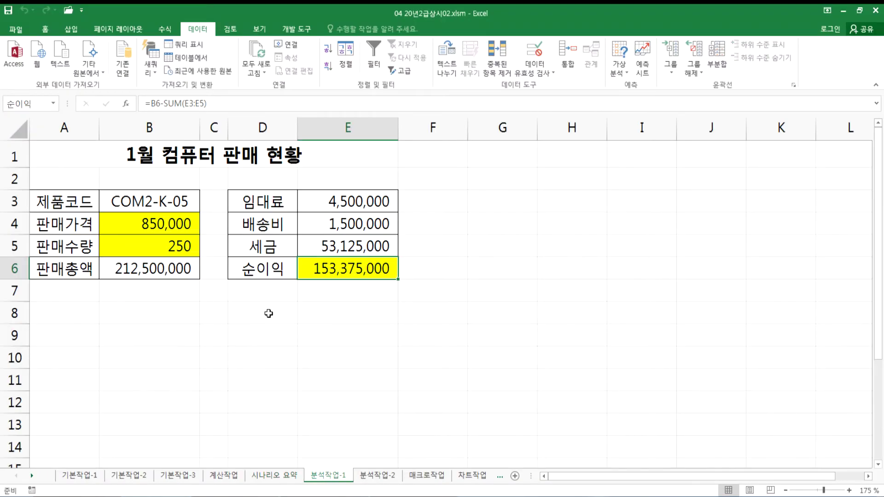
click(285, 476)
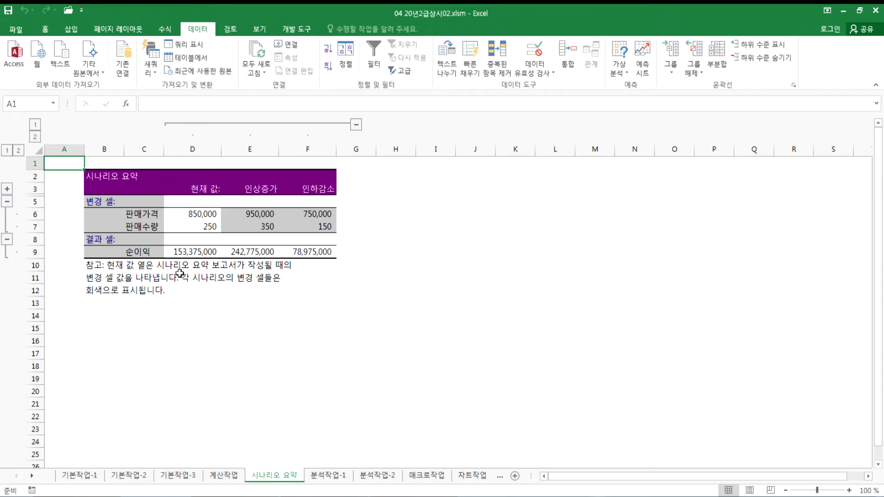
Switch to Notepad and add the line "결과 시트의 위치를 이동하는 경우가 있었다." to the 분석작업-1 notes
key(alt+Tab)
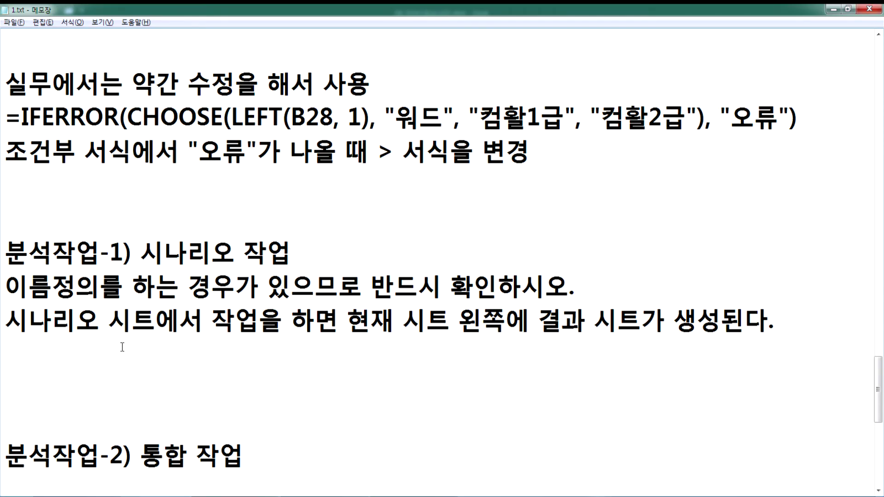
text(결과 시트)
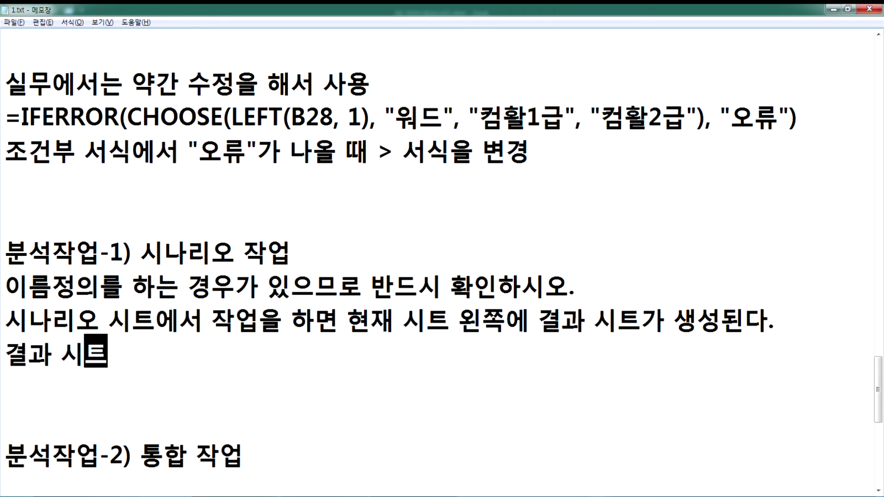
text(의 위치)
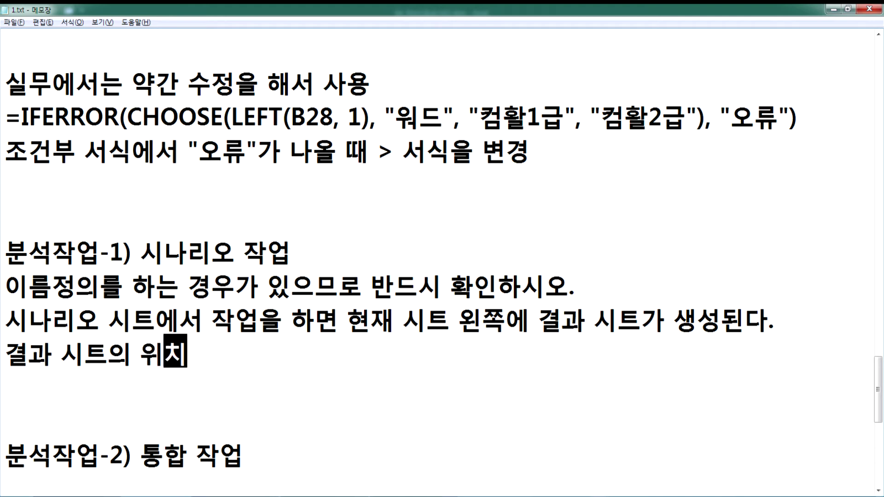
text(를 이동하느)
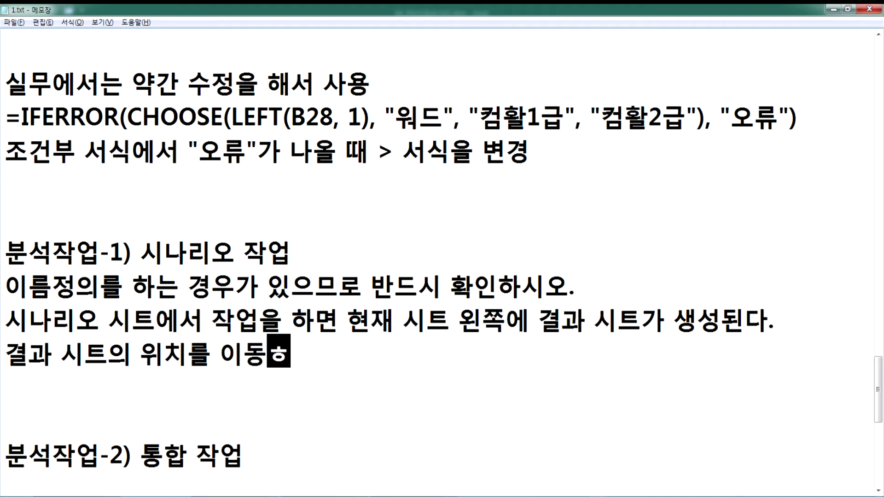
text(는 경우가 있ㅇ)
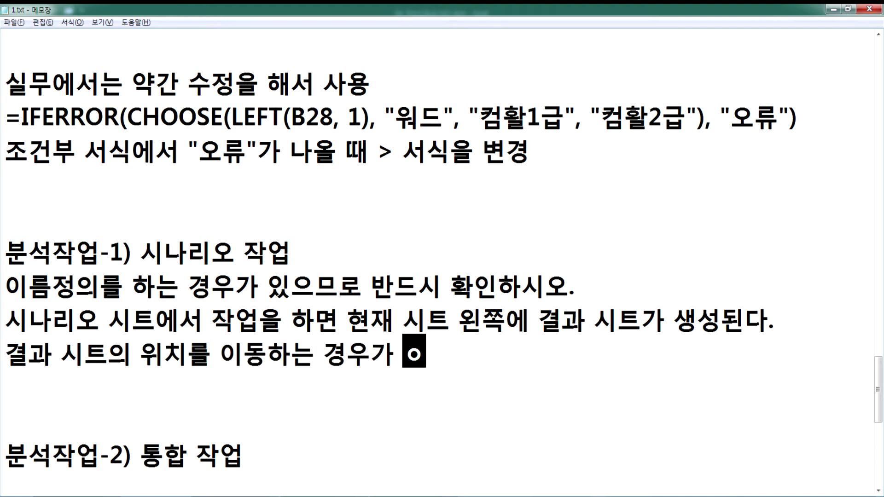
text(었다.)
key(BackSpace)
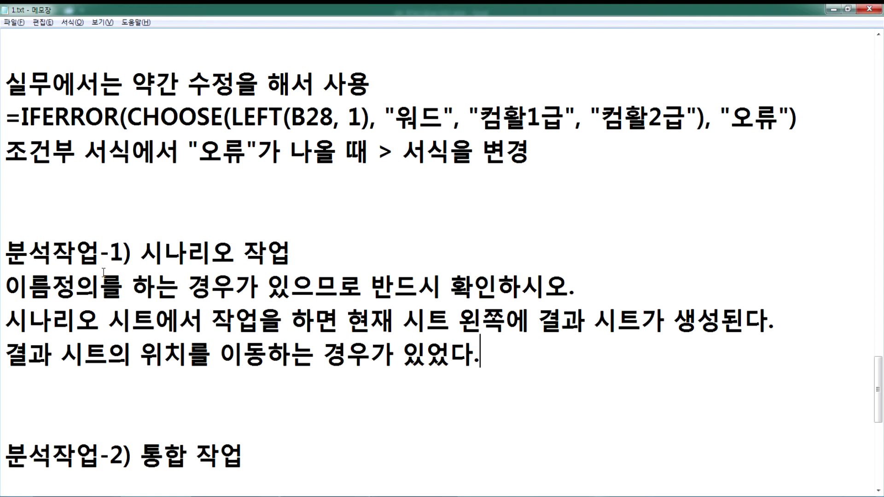
Recheck the summary sheet in Excel, and place the text cursor beneath the 분석작업-2) 통합 작업 heading in the Notepad notes
key(alt+Tab)
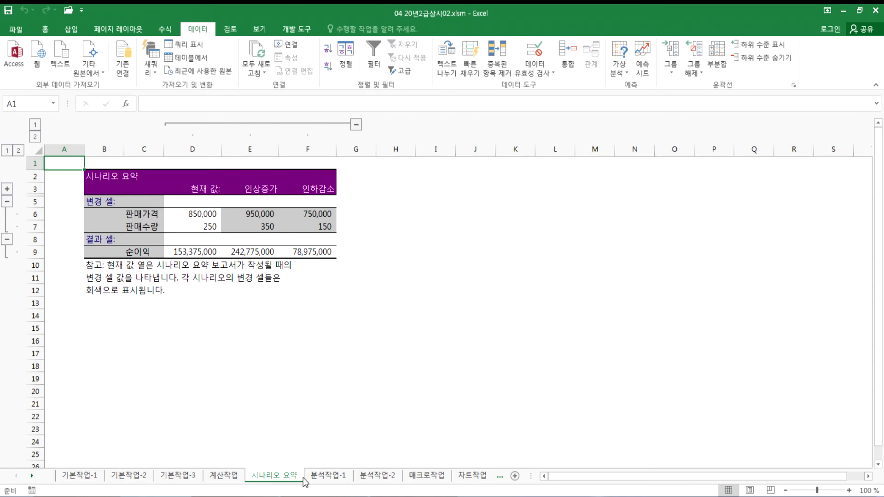
key(alt+Tab)
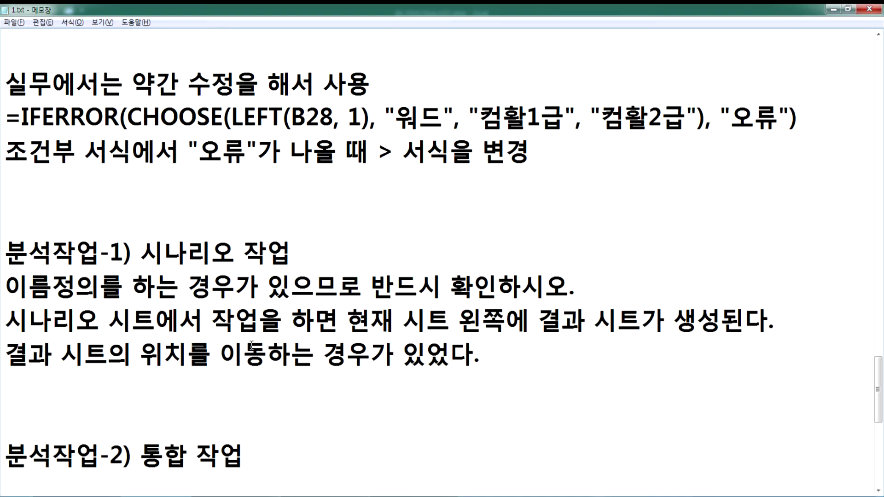
scroll(252, 346, up, 4)
scroll(252, 346, up, 1)
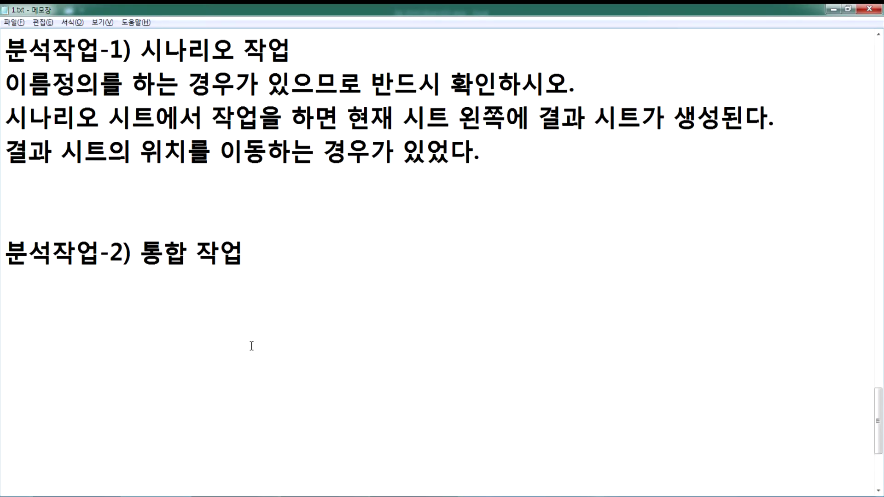
scroll(252, 346, down, 2)
scroll(252, 346, up, 2)
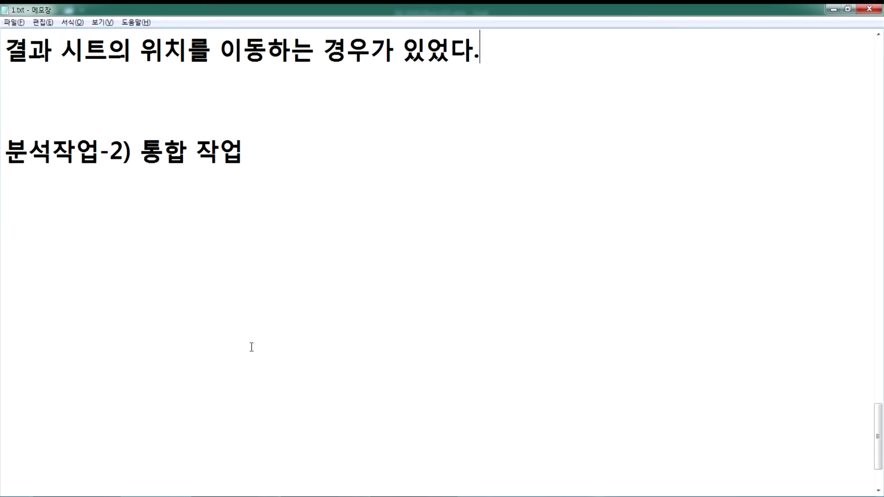
click(105, 191)
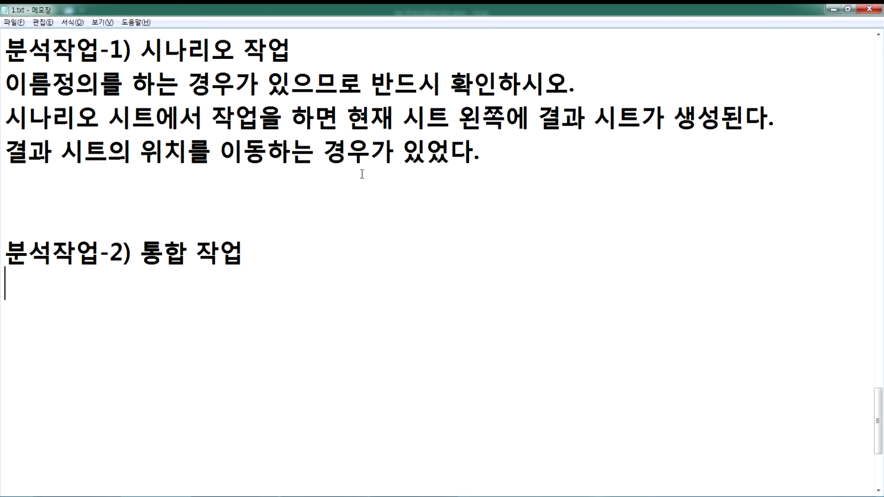
Switch to Excel and compare the 시나리오 요약 sheet and its position with the 분석작업-1 source sheet
key(alt+Tab)
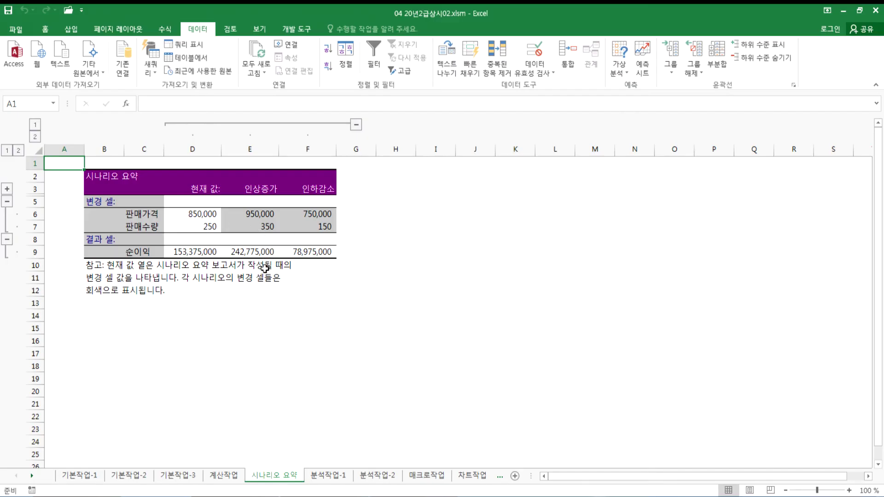
drag(142, 214, 140, 248)
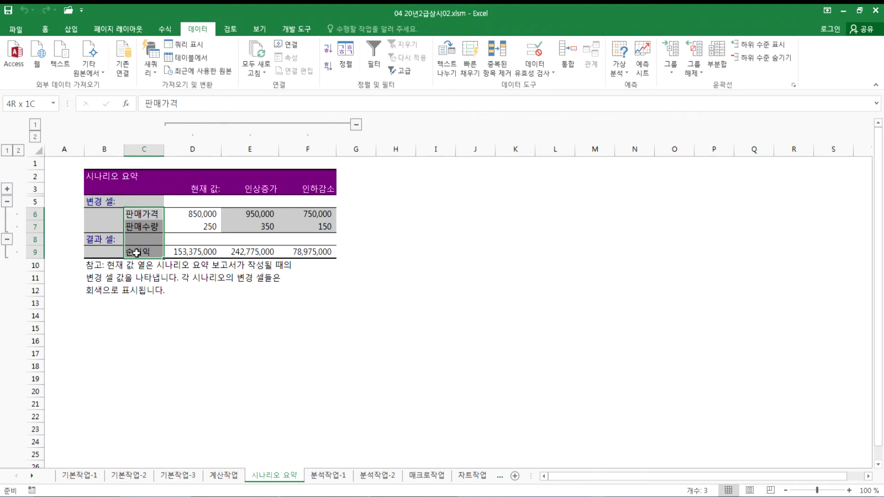
click(140, 213)
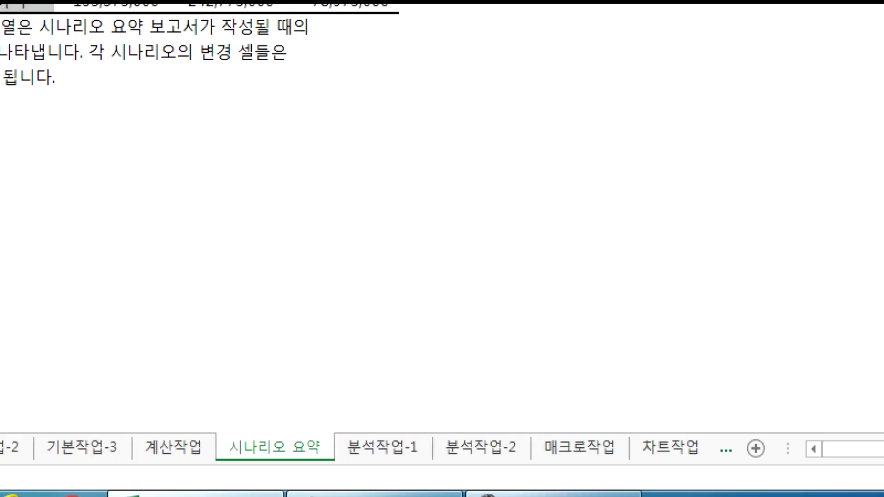
drag(269, 451, 283, 435)
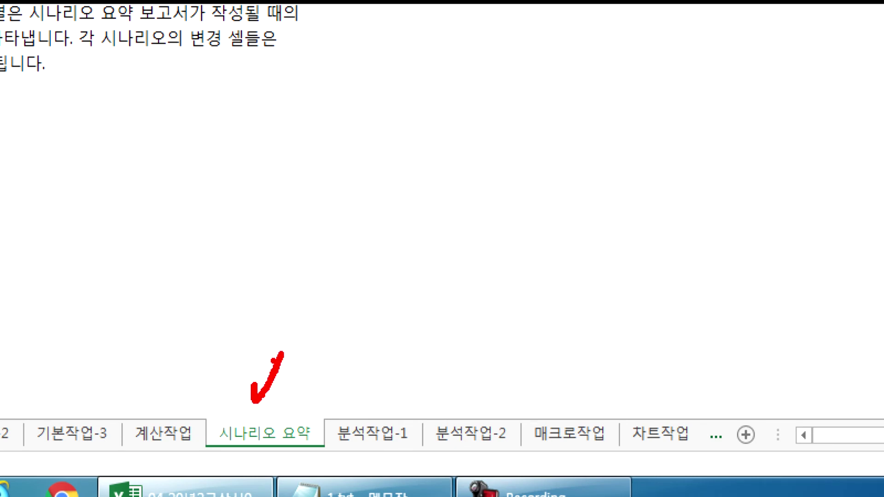
key(Escape)
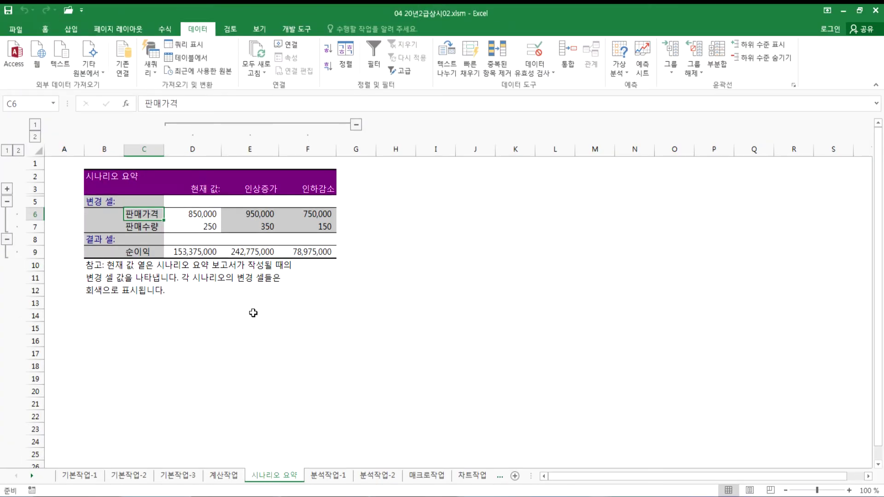
click(327, 475)
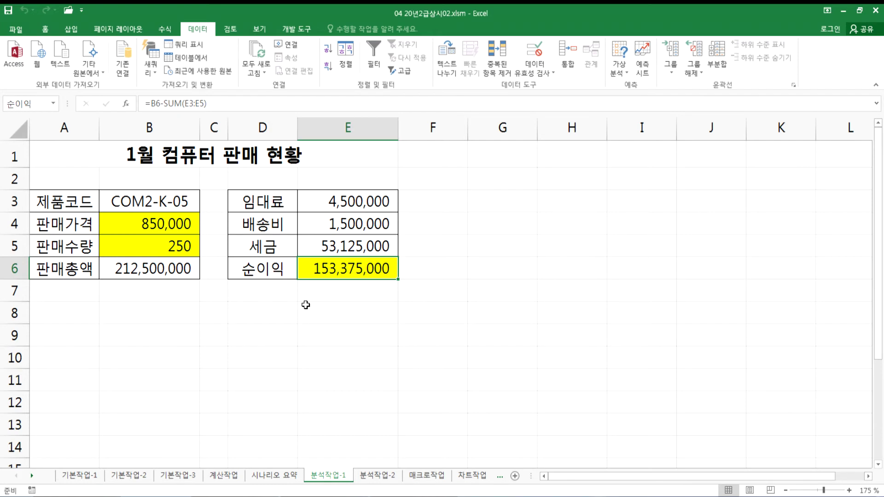
click(275, 476)
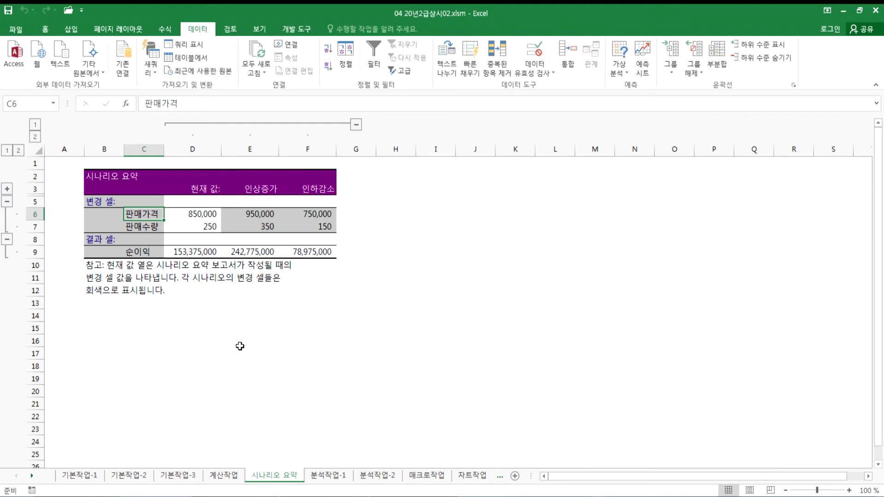
Open the 분석작업-2 sheet and examine the layout of the 서울, 경기, 인천 and 수도권 sales tables
click(377, 476)
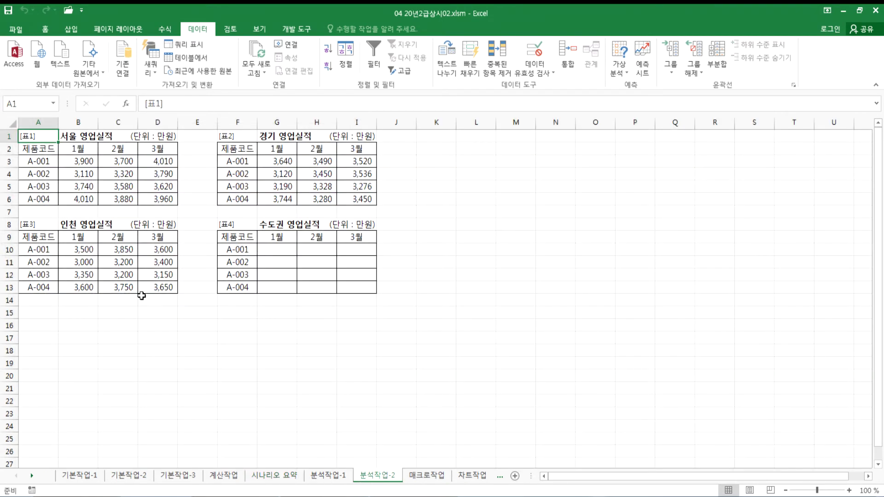
scroll(131, 311, up, 4)
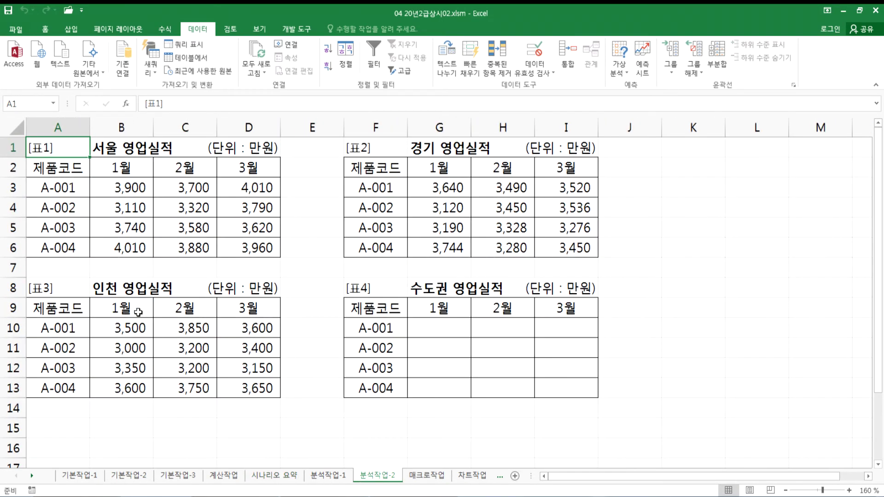
key(alt+Tab)
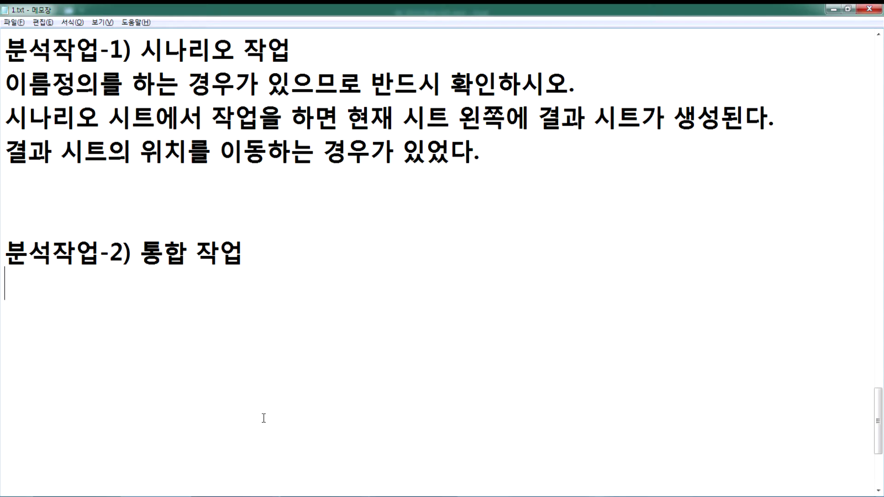
key(alt+Tab)
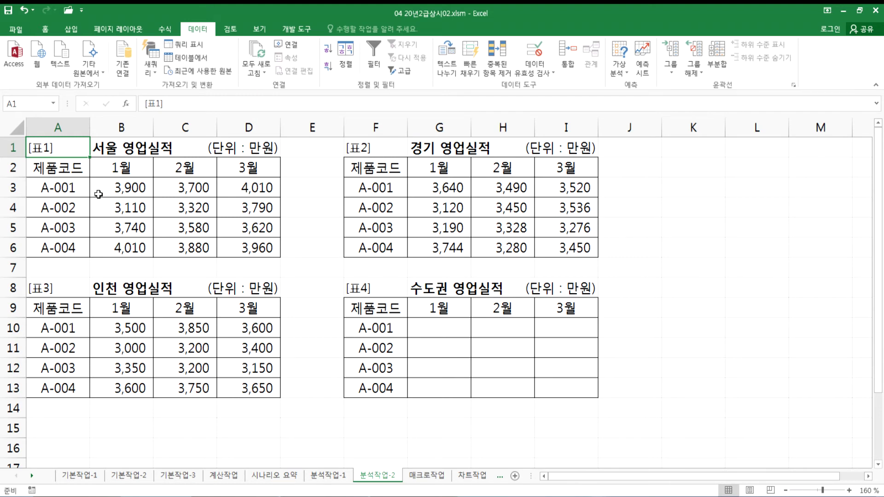
drag(60, 174, 254, 250)
drag(386, 168, 502, 228)
drag(60, 309, 258, 388)
drag(373, 309, 562, 388)
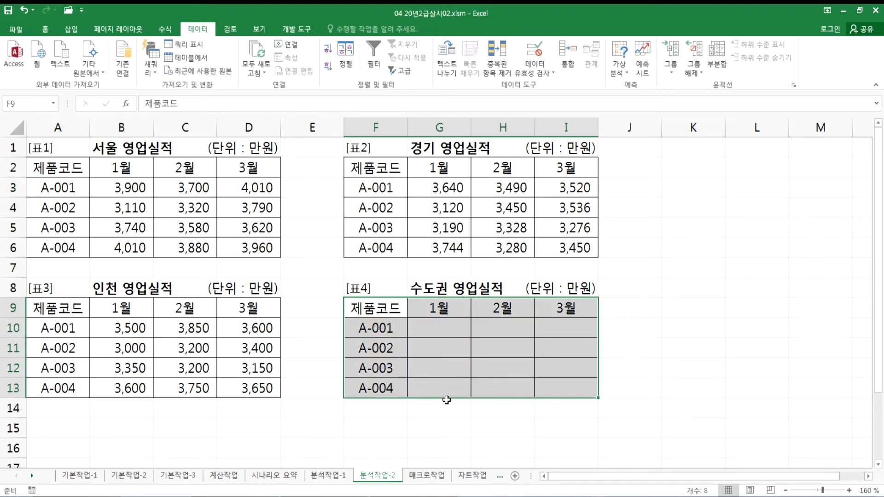
Start a consolidation into the 수도권 영업실적 table range F9:I13
drag(378, 304, 571, 391)
click(568, 62)
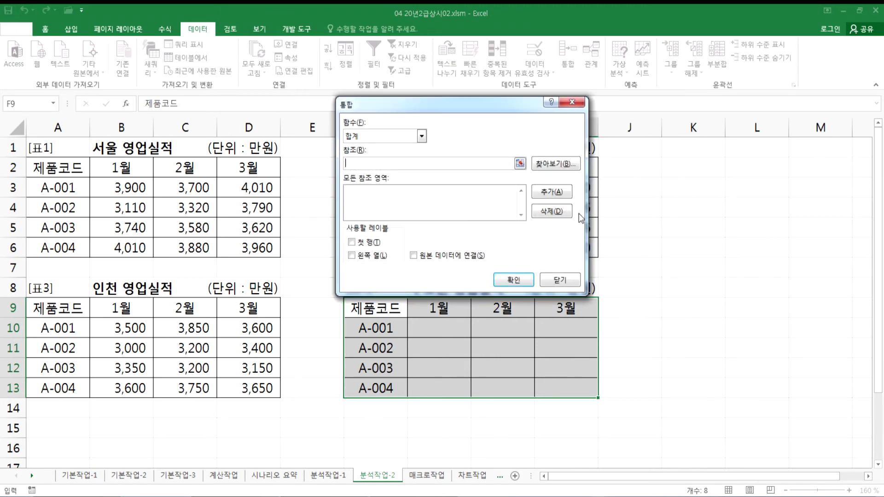
drag(440, 101, 601, 97)
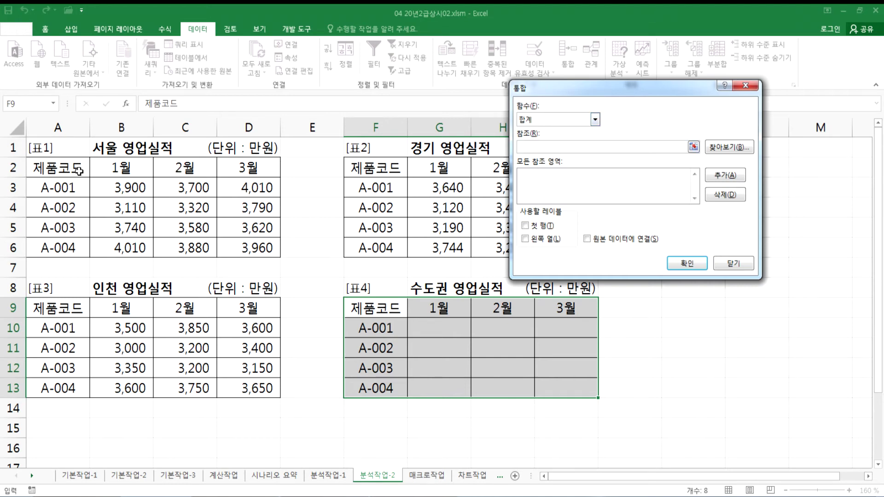
Add the 경기, 인천 and 서울 table ranges F2:I6, A9:D13 and A2:D6 as consolidation references
drag(64, 164, 245, 252)
click(368, 170)
drag(367, 170, 582, 247)
click(725, 175)
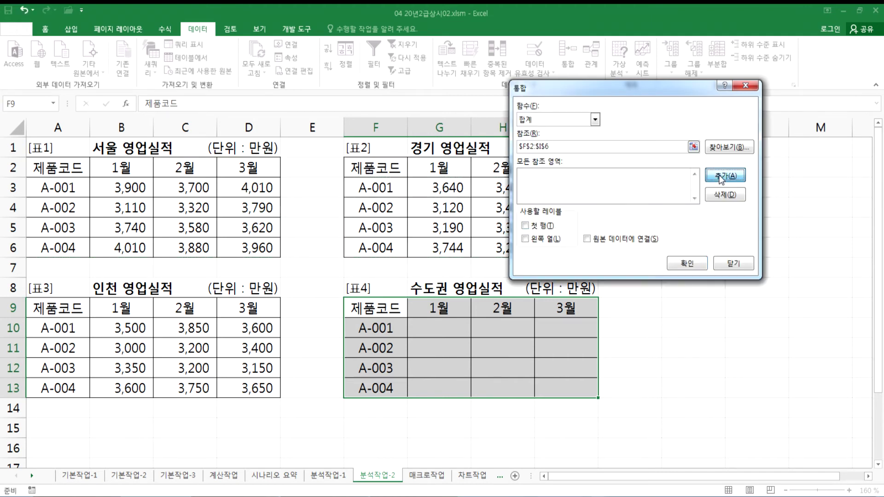
drag(63, 310, 276, 393)
click(725, 176)
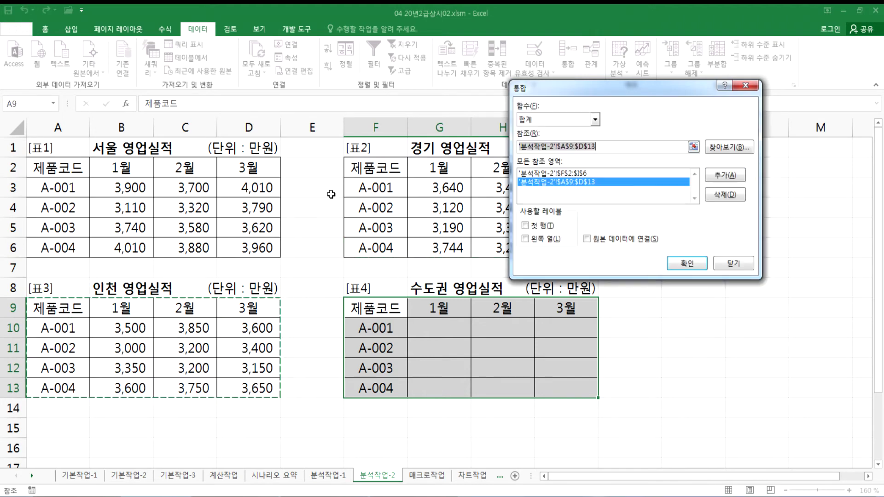
drag(64, 175, 258, 251)
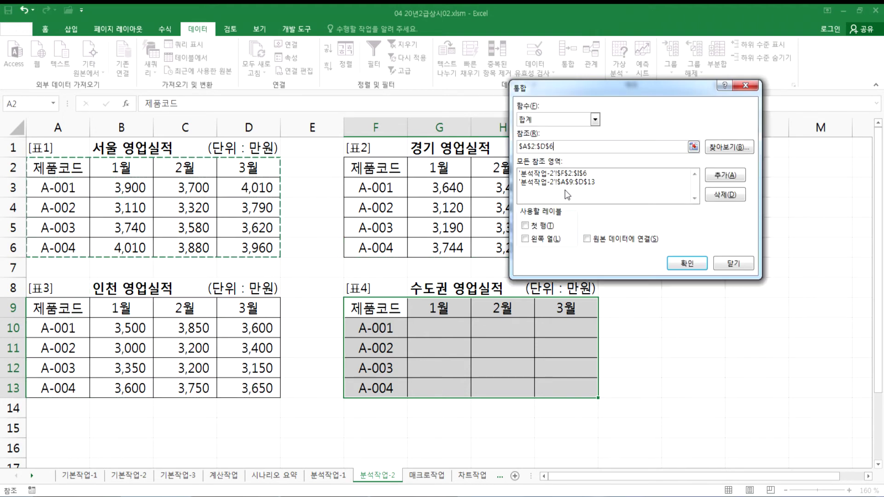
click(718, 176)
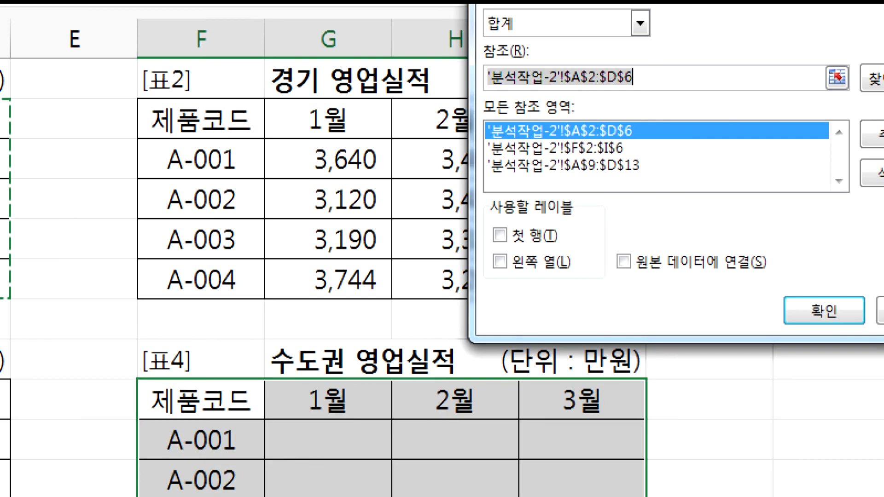
Use both the 첫 행 and 왼쪽 열 labels and run the 합계 consolidation into the 수도권 영업실적 table
drag(490, 226, 510, 215)
drag(490, 253, 514, 248)
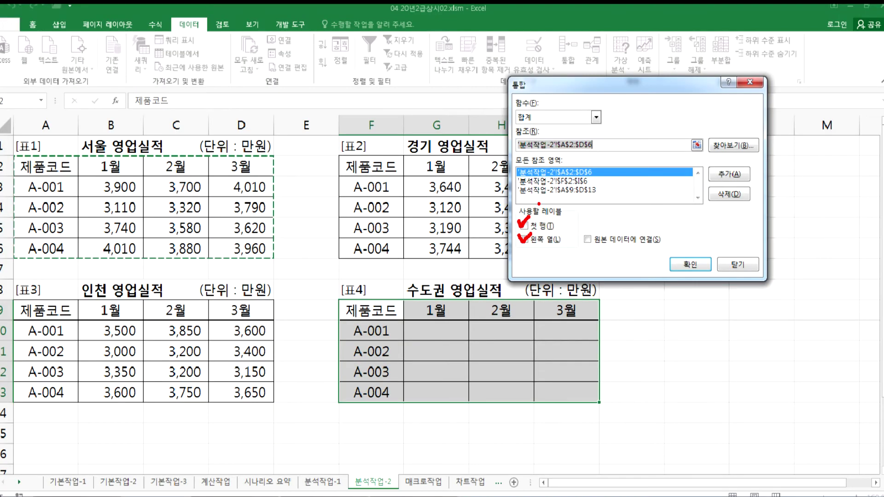
click(500, 235)
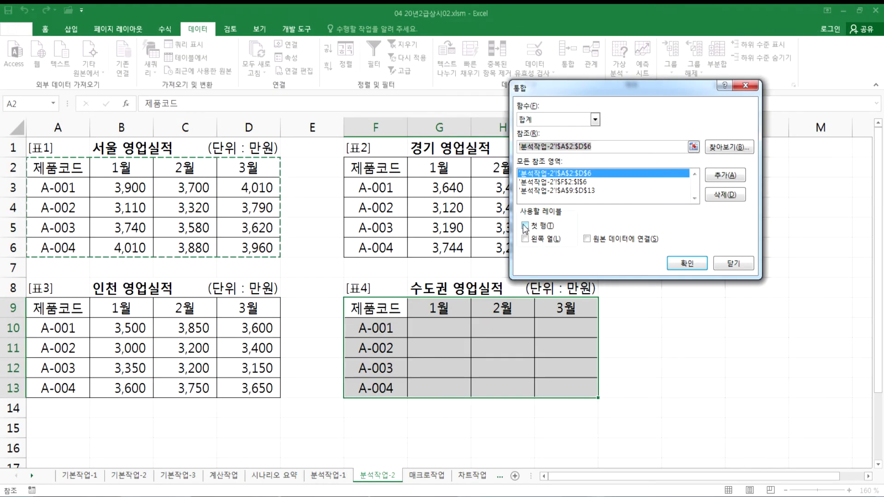
click(500, 262)
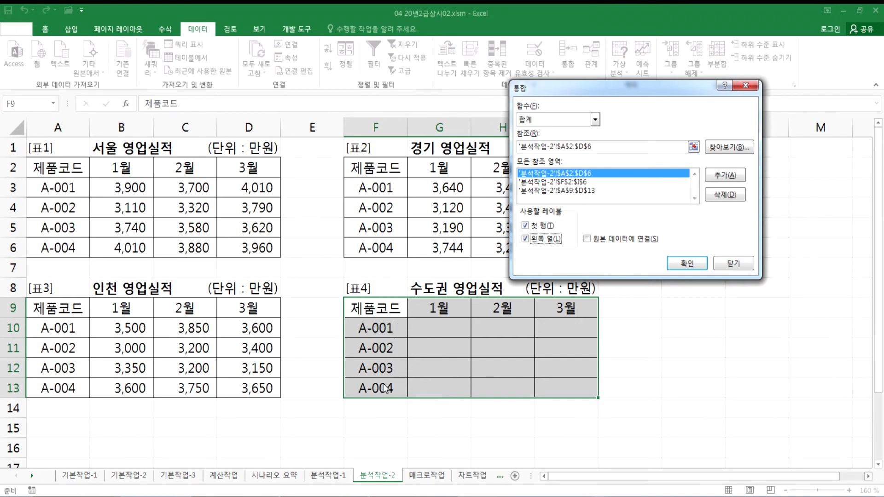
click(686, 264)
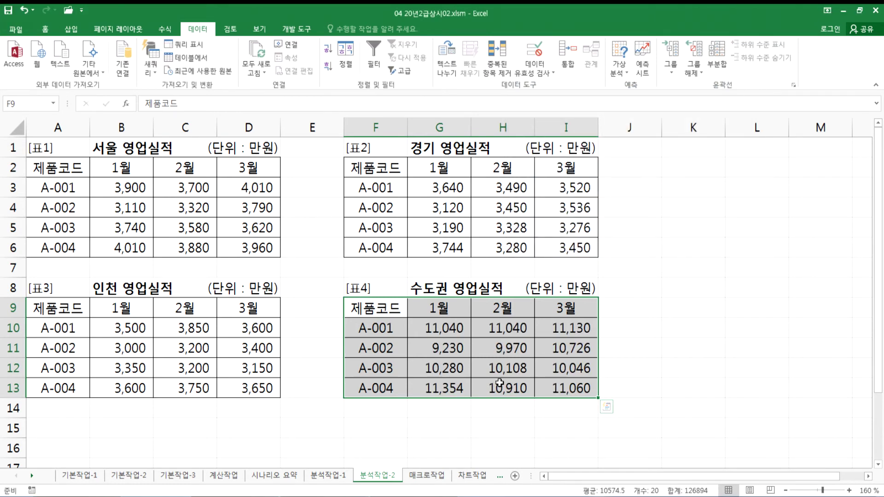
Sort the 서울 영업실적 table A2:D6 in descending order by 제품코드
click(74, 191)
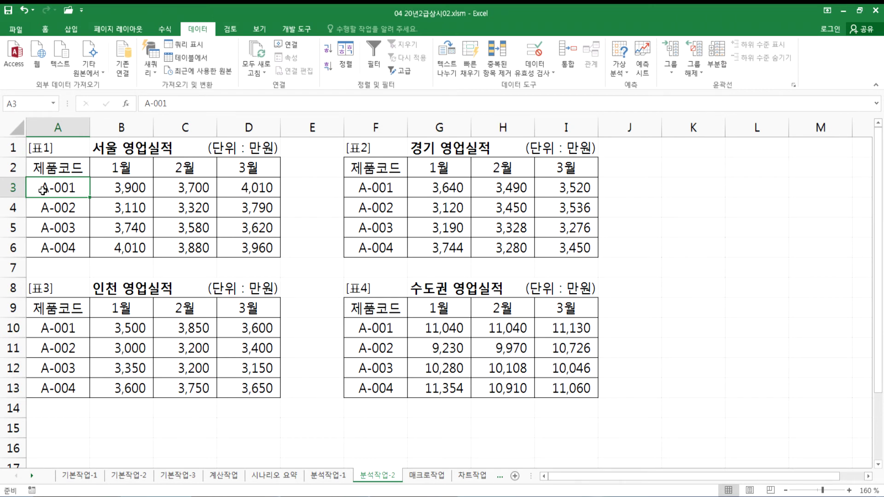
drag(58, 168, 246, 249)
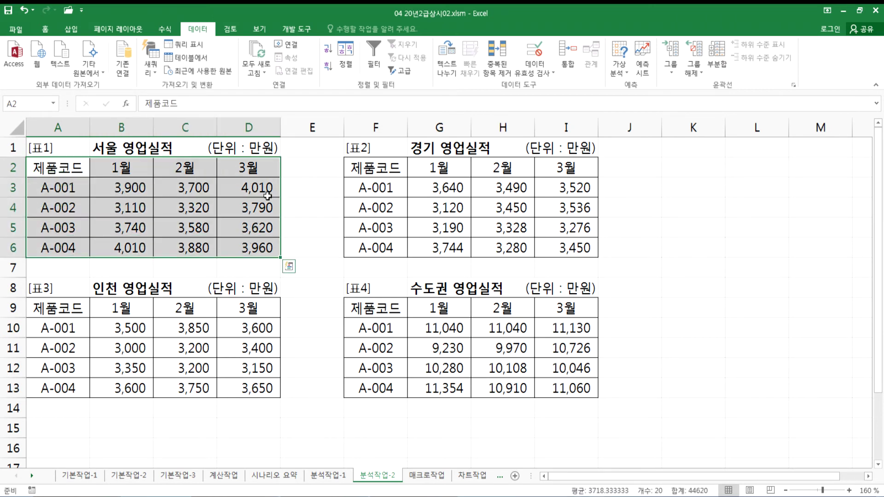
click(327, 68)
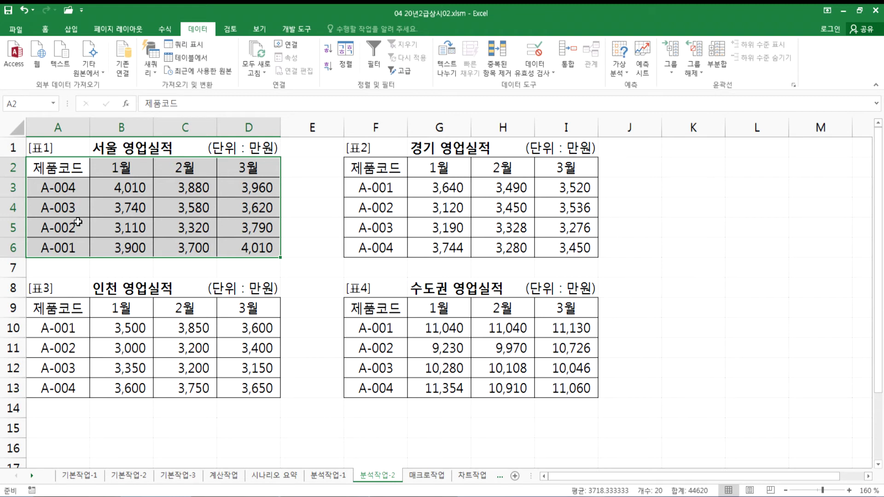
click(346, 60)
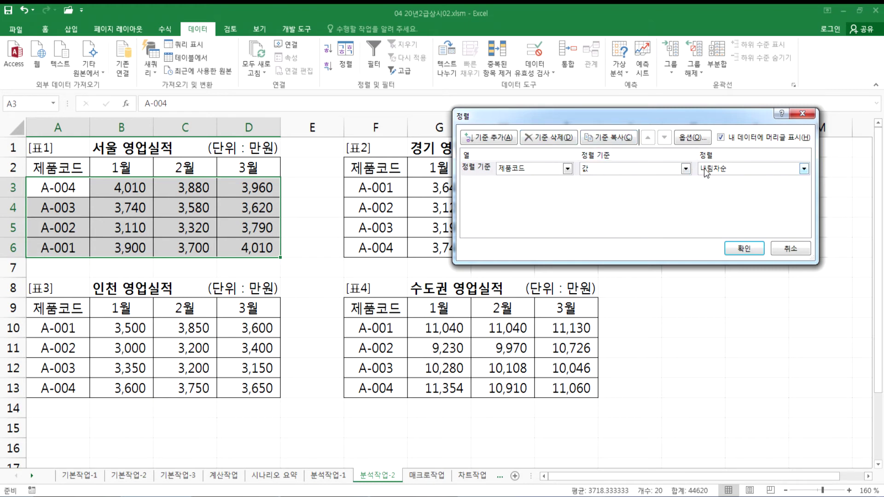
click(698, 138)
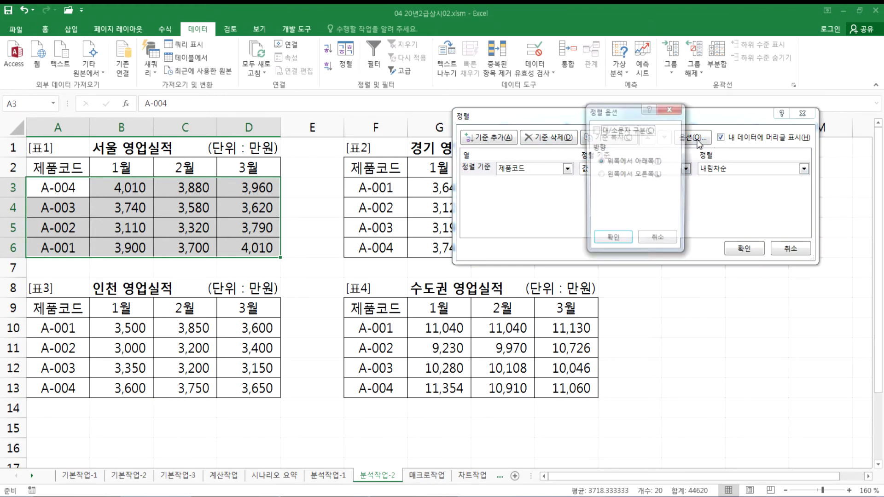
click(637, 177)
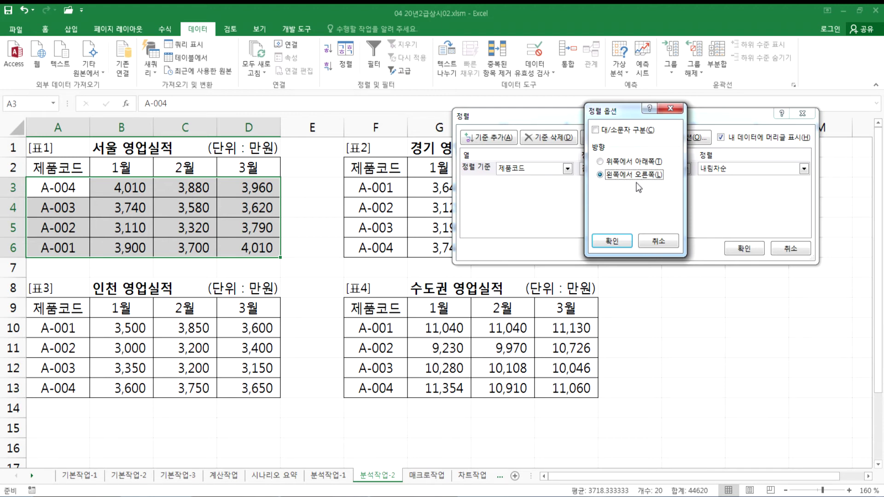
click(611, 241)
click(744, 248)
Sort the month columns B2:D6 of the 서울 영업실적 table from left to right by 행 2 in descending order
drag(143, 168, 244, 252)
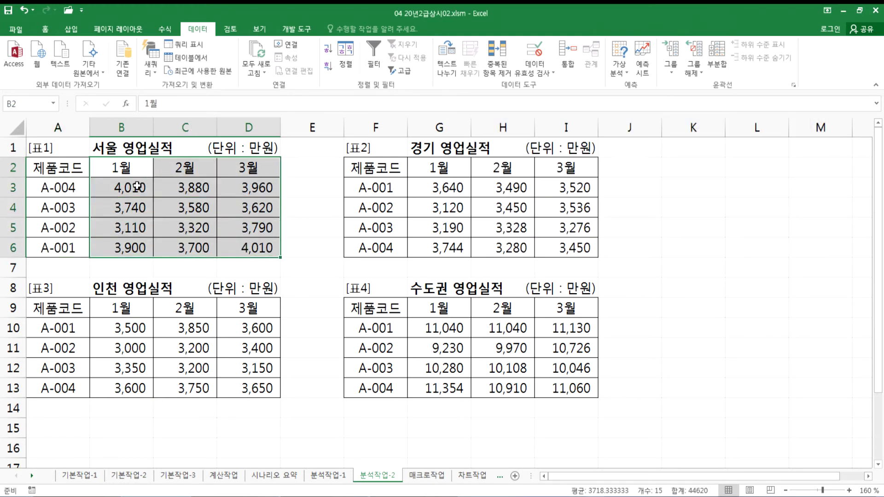
drag(118, 170, 240, 249)
click(346, 64)
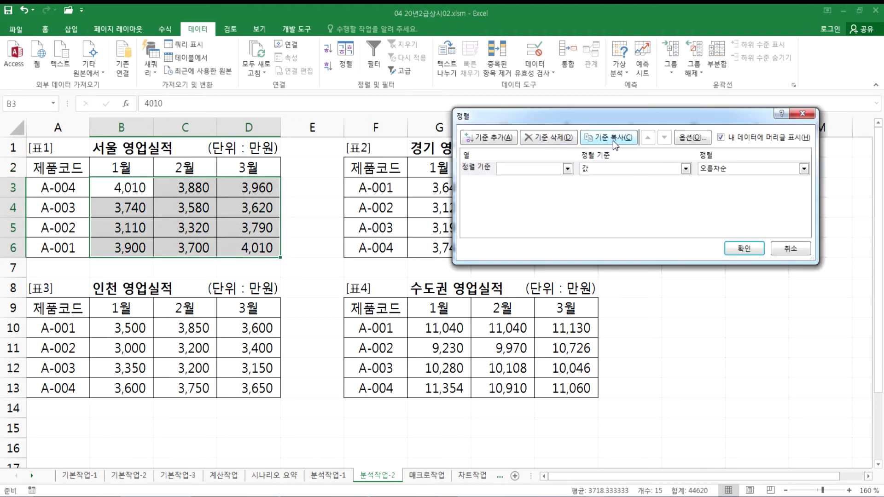
click(682, 138)
click(620, 176)
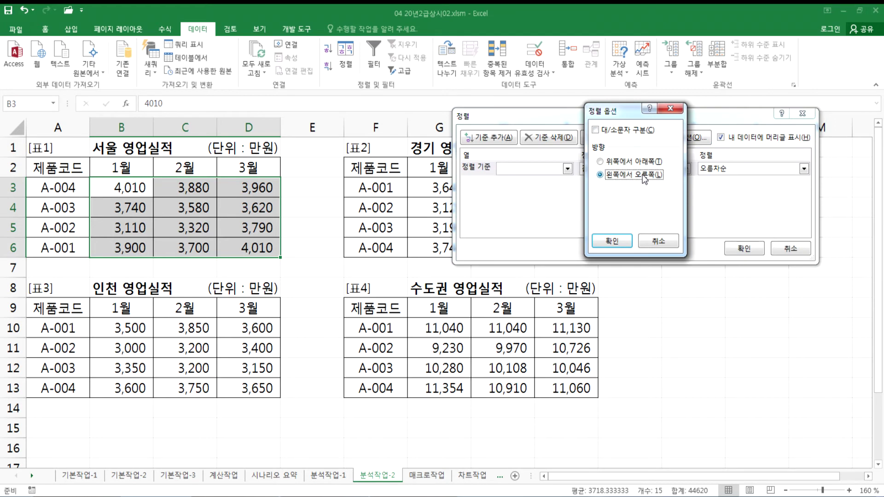
click(619, 240)
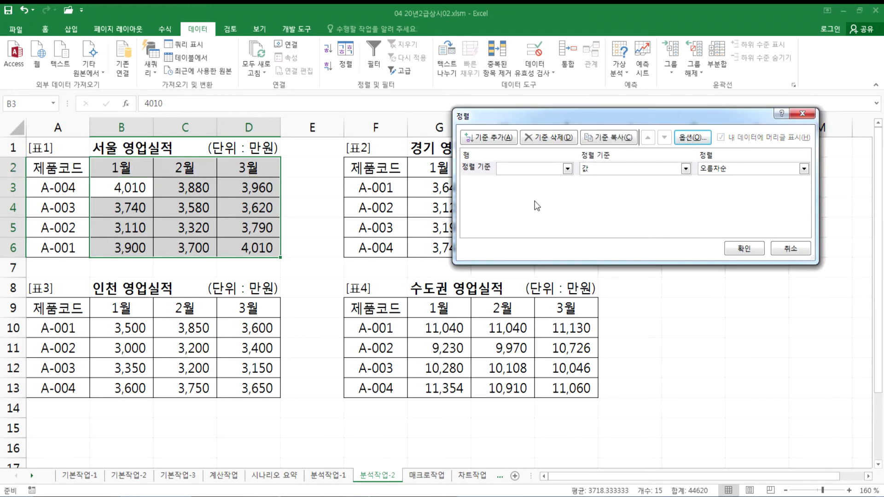
click(567, 170)
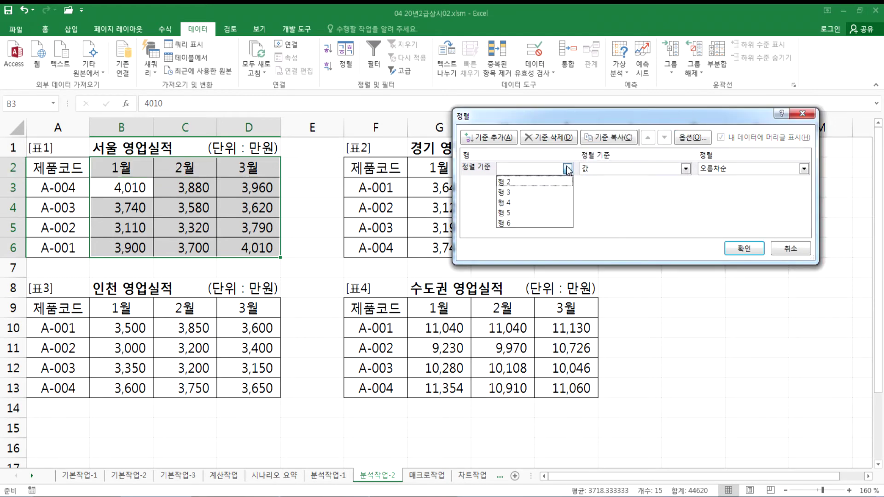
click(527, 181)
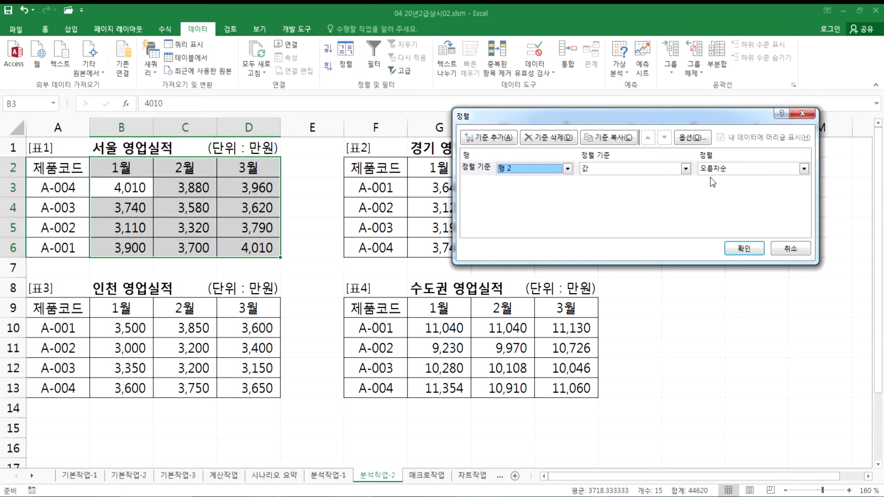
click(804, 168)
click(715, 192)
click(744, 248)
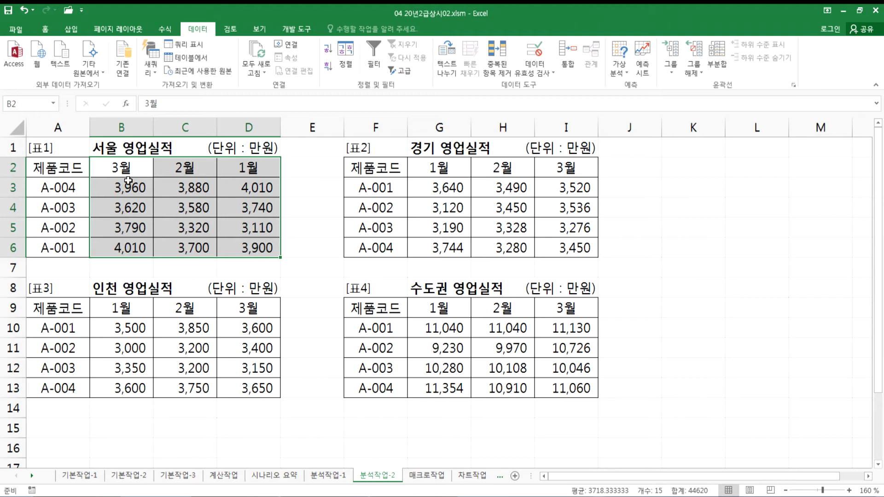
Clear the consolidated values in G10:I13 of the 수도권 영업실적 table
drag(433, 334, 569, 383)
key(Delete)
drag(375, 308, 573, 385)
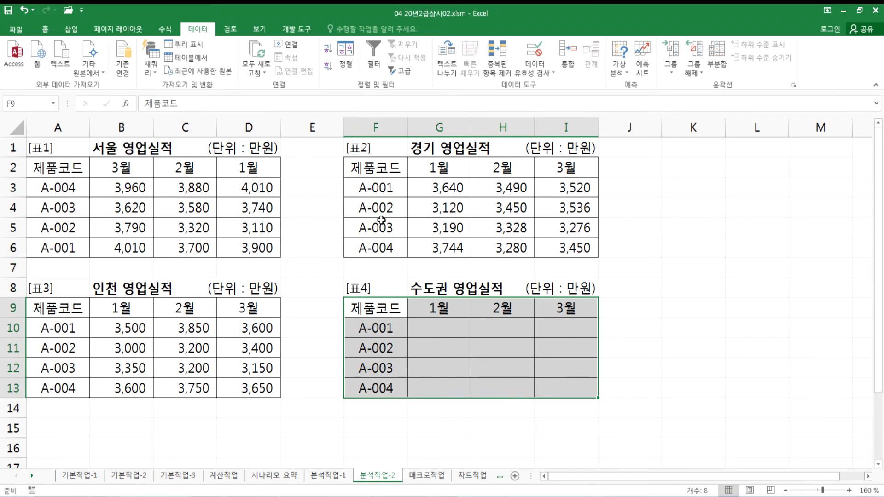
Compare the product code and month order of the 서울 영업실적 table with the 수도권 영업실적 table's labels
drag(62, 187, 62, 247)
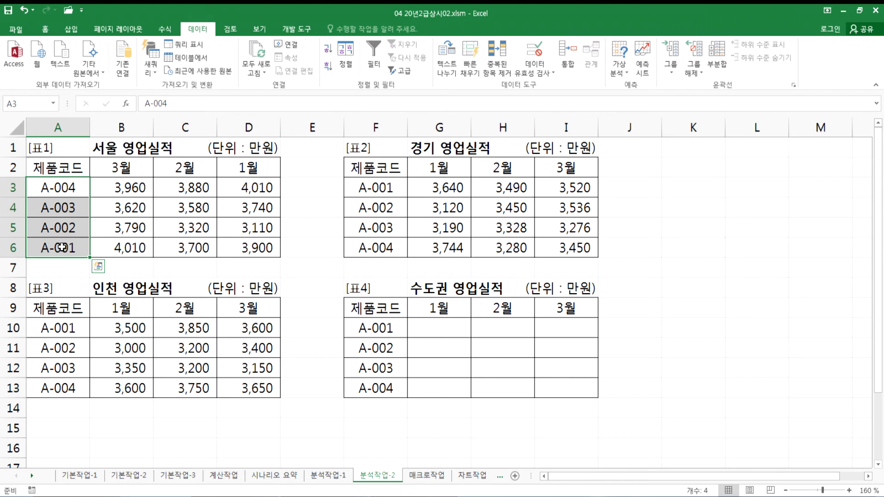
drag(439, 313, 439, 388)
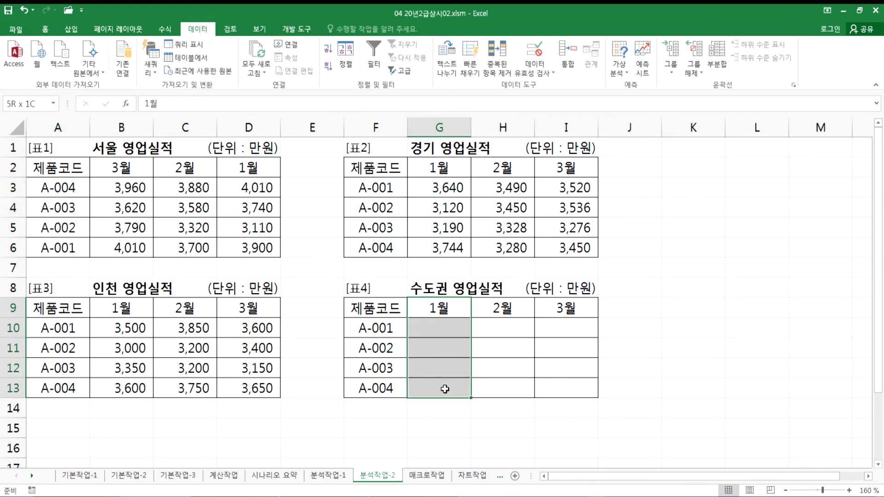
drag(253, 171, 252, 249)
drag(121, 168, 122, 249)
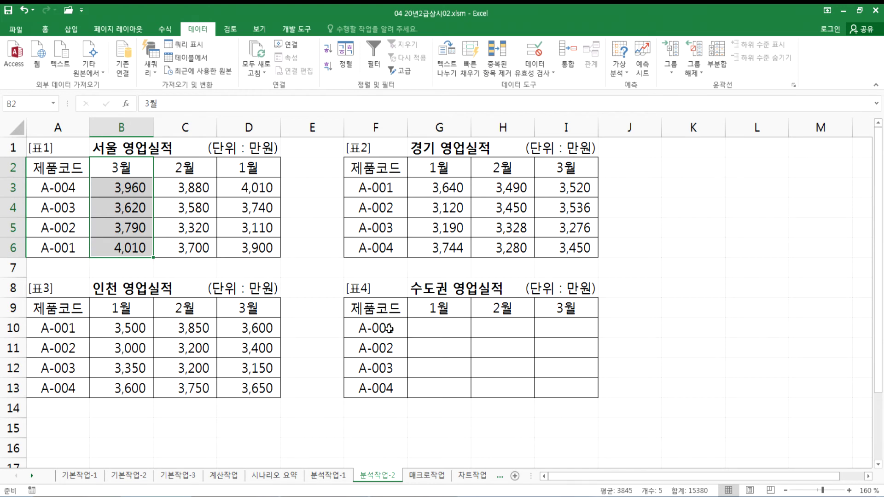
click(379, 328)
click(428, 328)
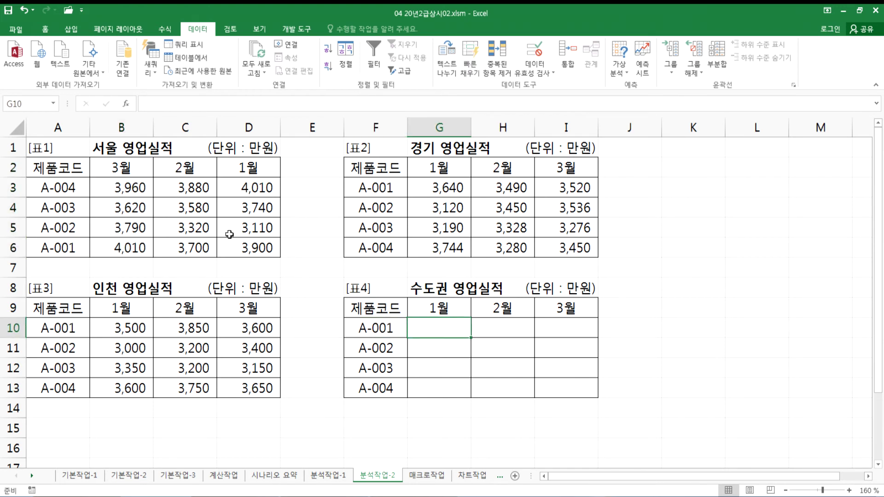
click(68, 188)
click(69, 248)
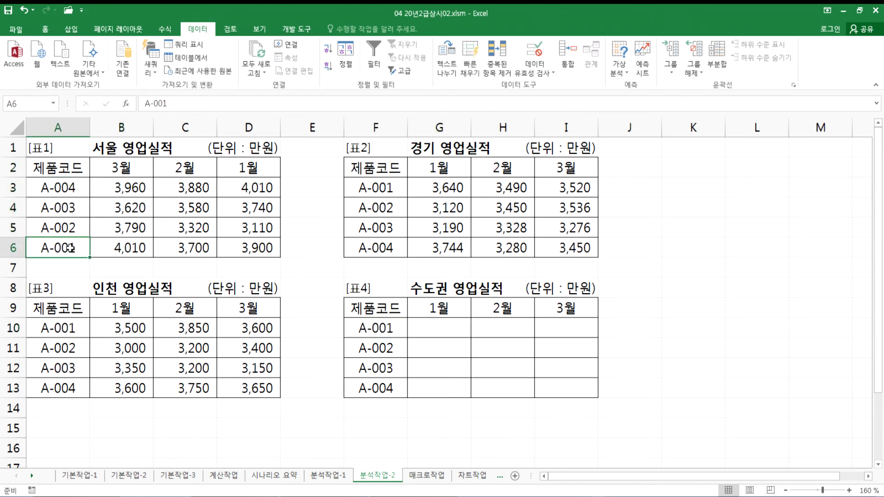
click(249, 249)
click(433, 327)
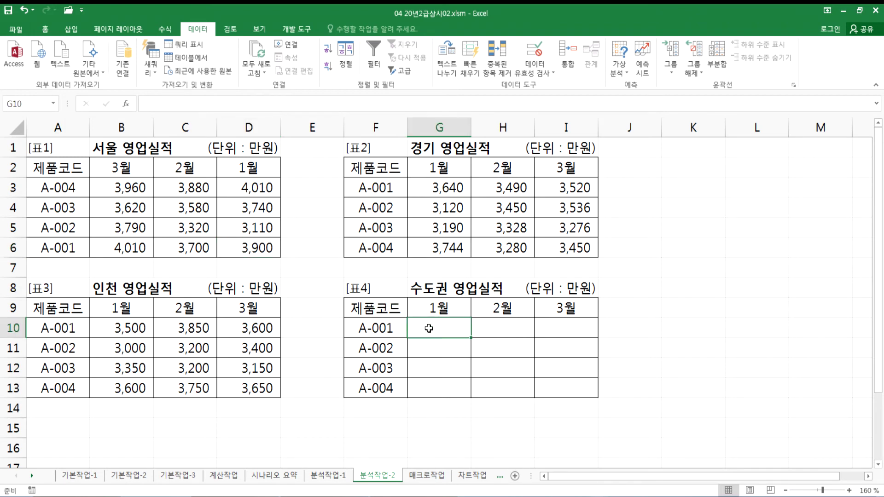
Consolidate the three regional ranges by 합계 into F9:I13, using the 첫 행 and 왼쪽 열 labels
drag(359, 304, 572, 392)
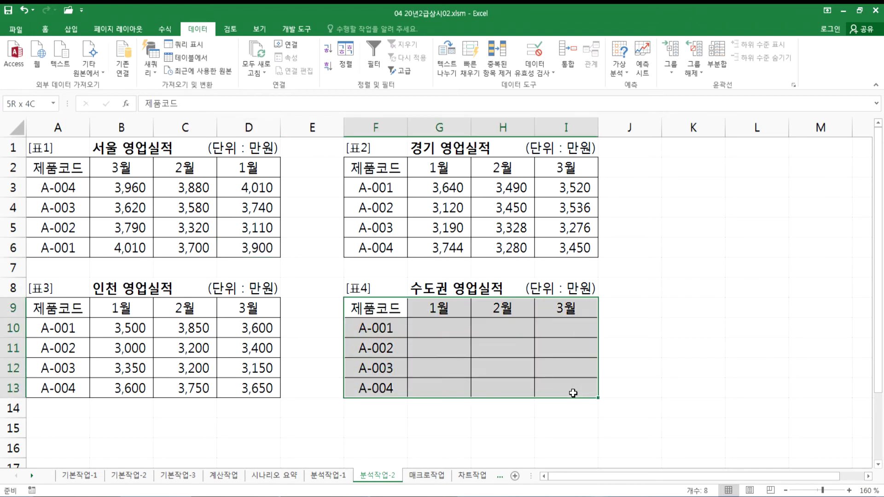
click(568, 65)
click(541, 174)
click(546, 182)
click(544, 174)
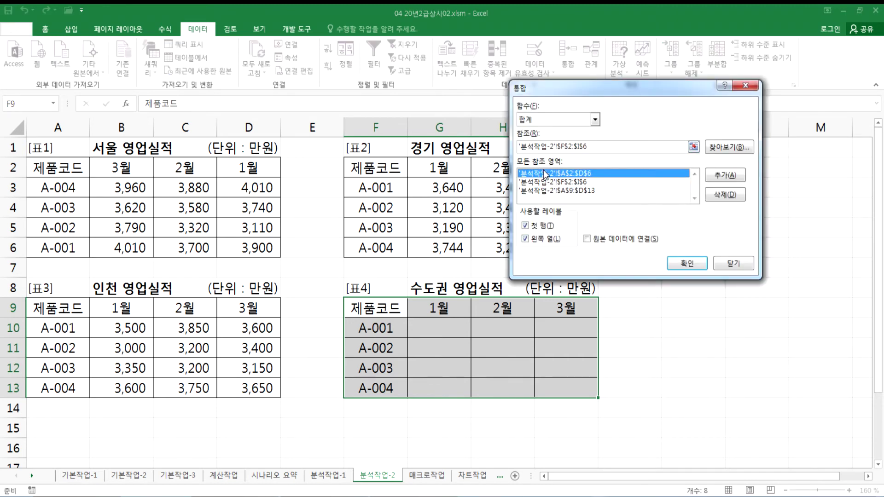
click(687, 264)
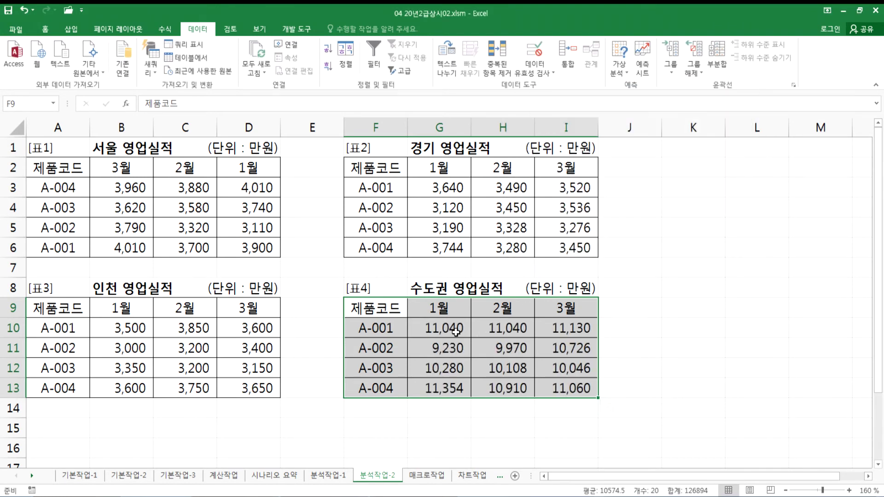
Fill the A-001 product's 1월 cells D6, B10, G3 and G10 in all four tables with yellow
click(375, 329)
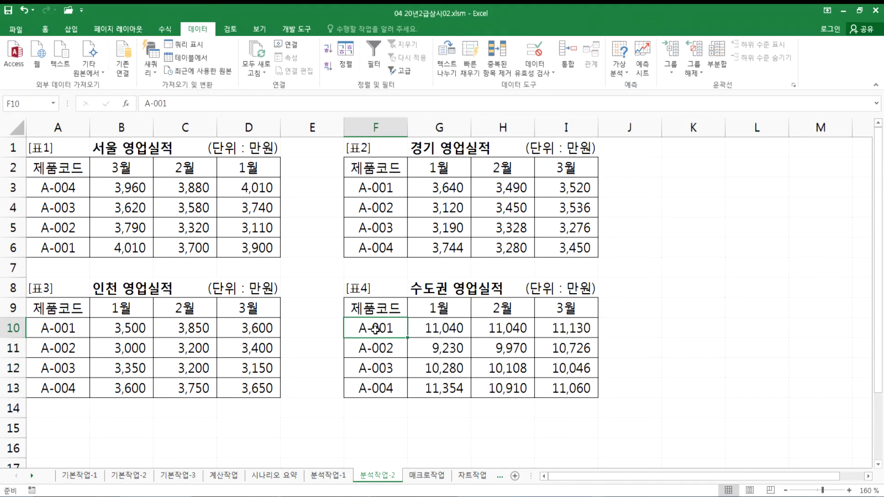
click(428, 312)
click(237, 249)
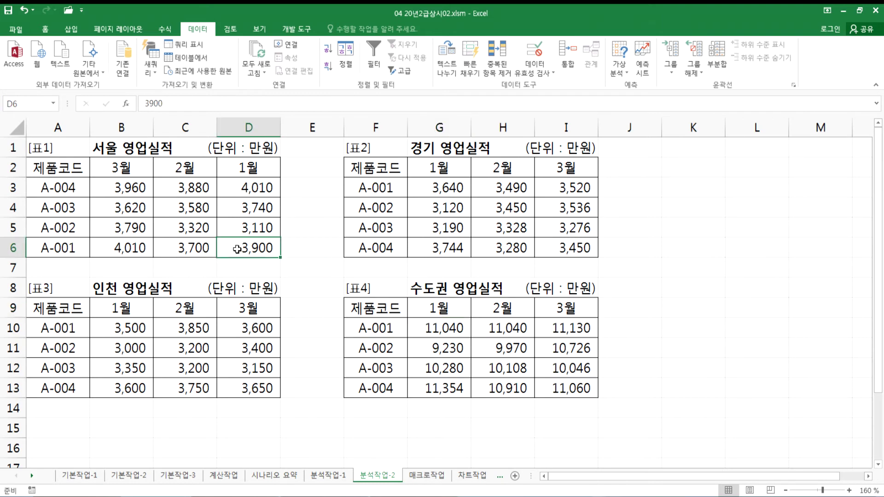
ctrl+click(121, 328)
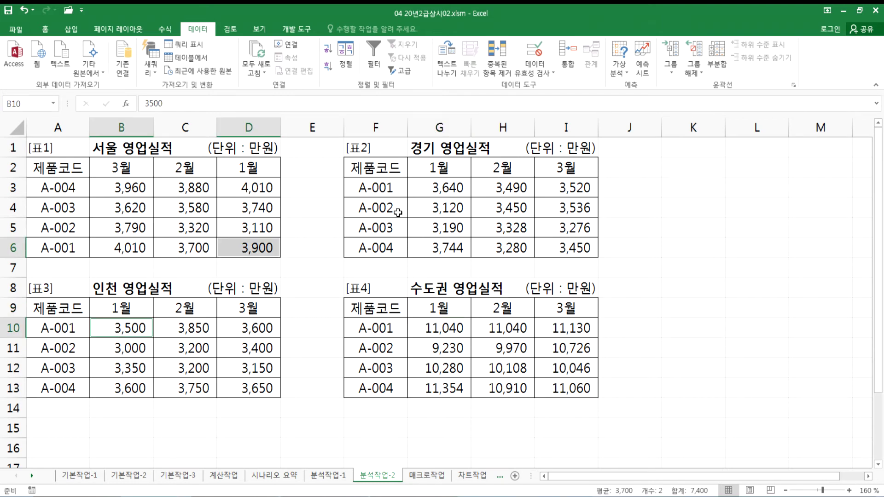
ctrl+click(440, 189)
click(45, 29)
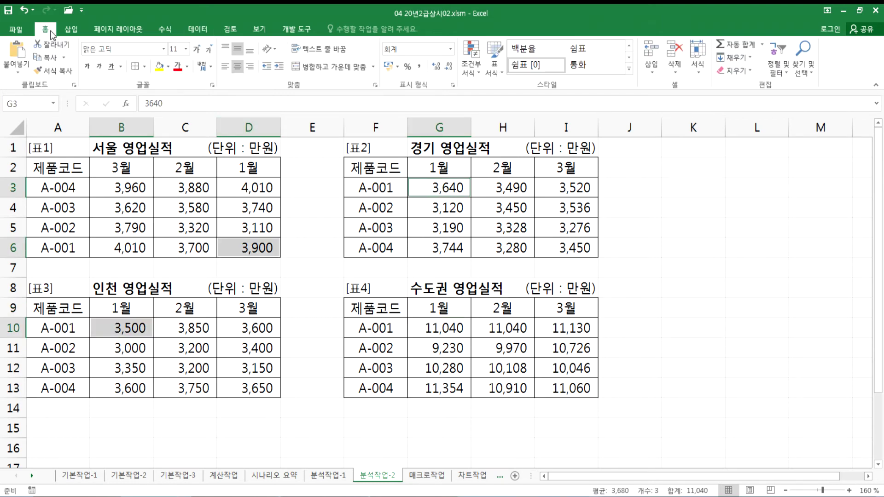
click(158, 65)
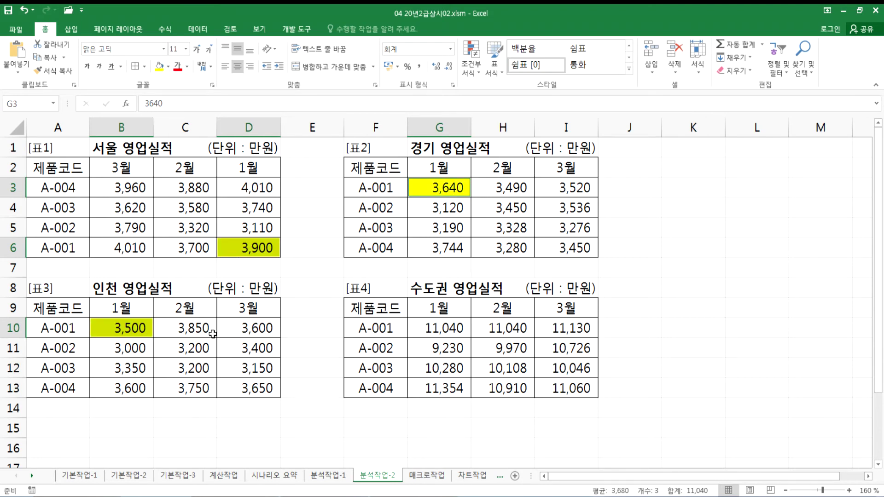
click(440, 328)
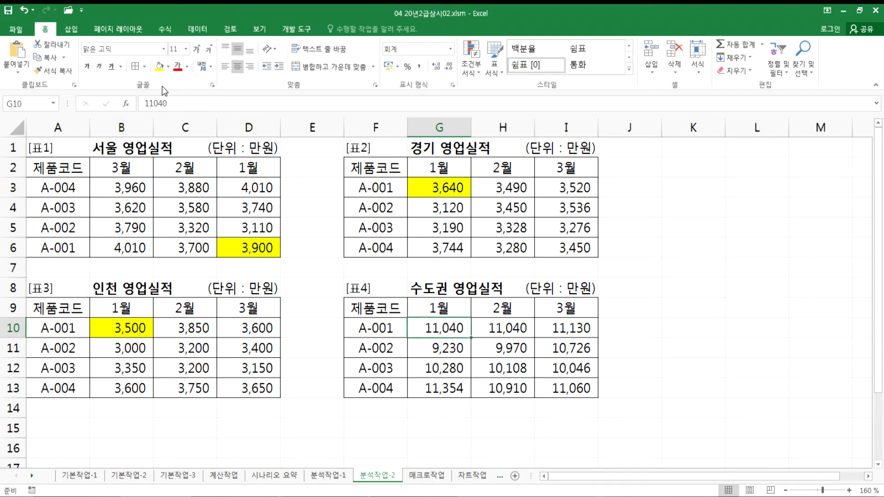
click(159, 66)
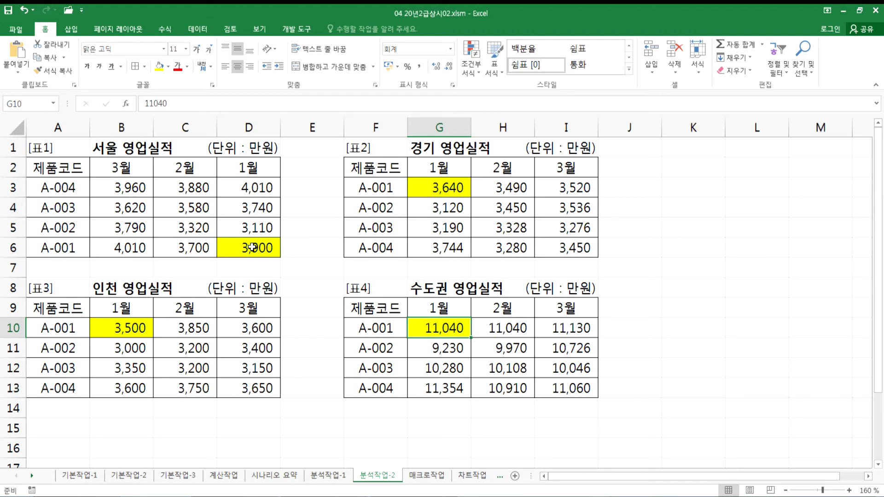
Try product code A-005 in cell A6 of the 서울 영업실적 table and undo the change
double_click(70, 247)
drag(70, 247, 86, 246)
text(5)
key(Return)
click(69, 248)
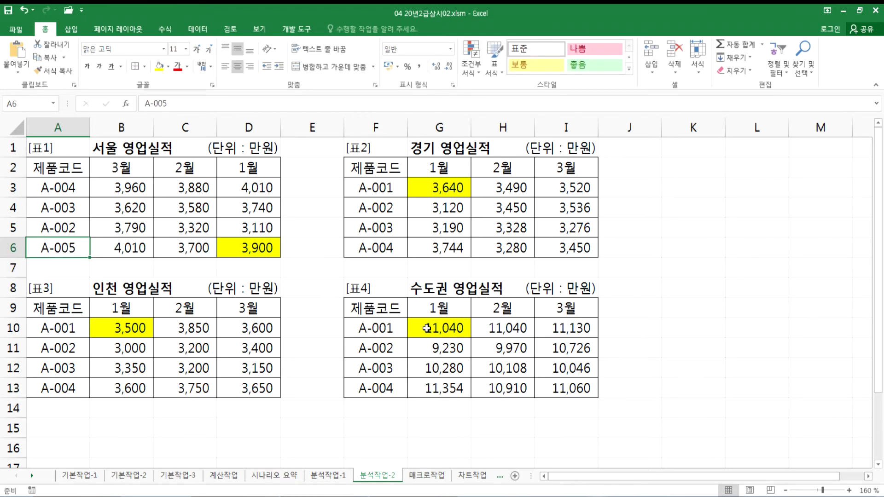
drag(381, 329, 571, 388)
click(56, 251)
key(ctrl+z)
Open the 매크로작업 sheet and check the 개발 도구 setting in the ribbon customization options
click(424, 476)
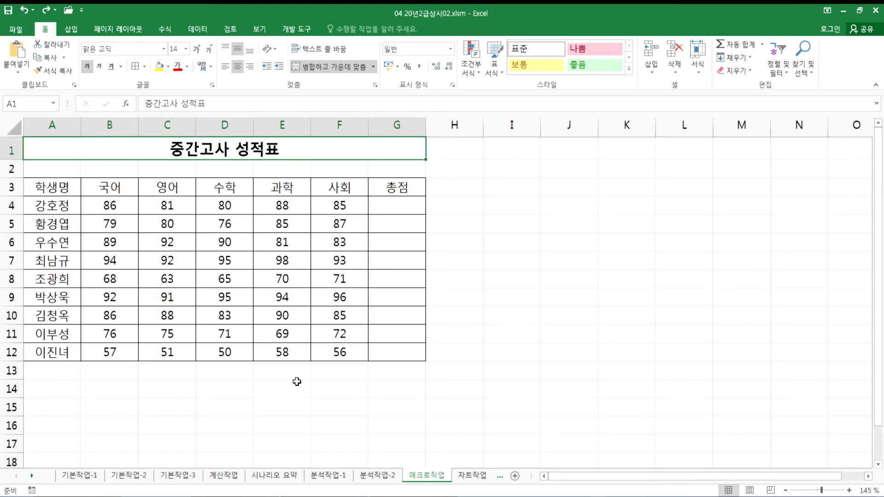
click(294, 28)
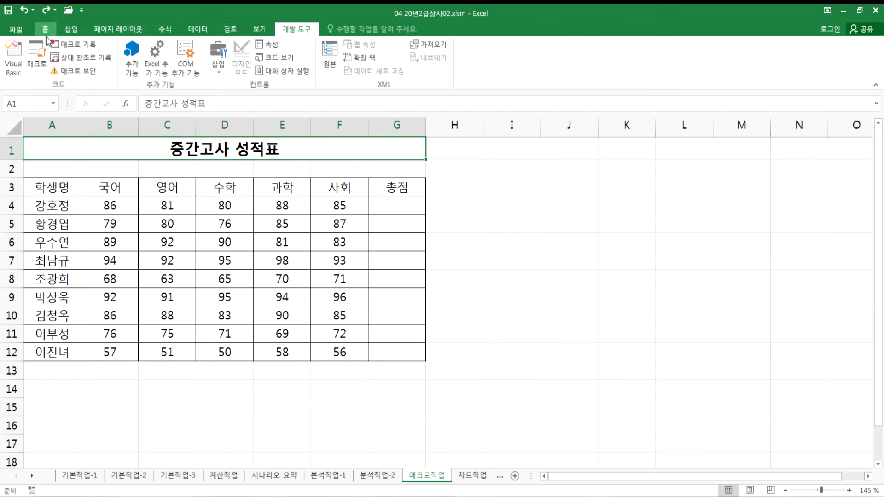
click(19, 25)
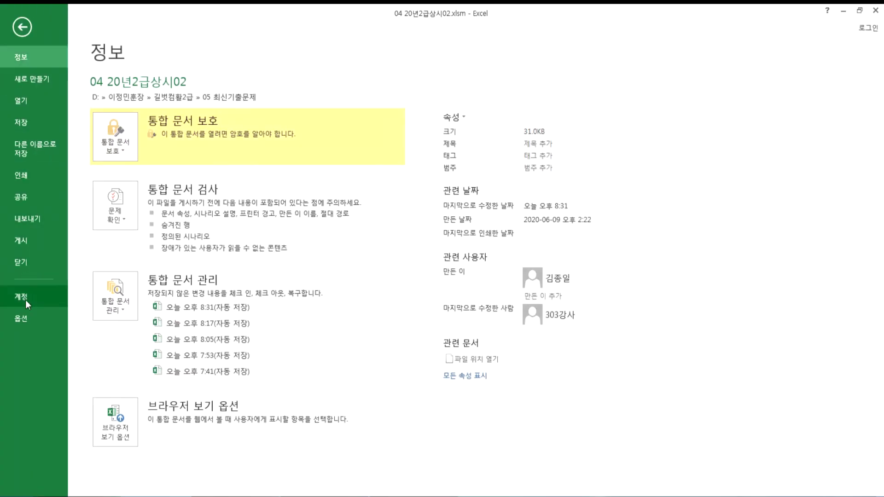
click(23, 319)
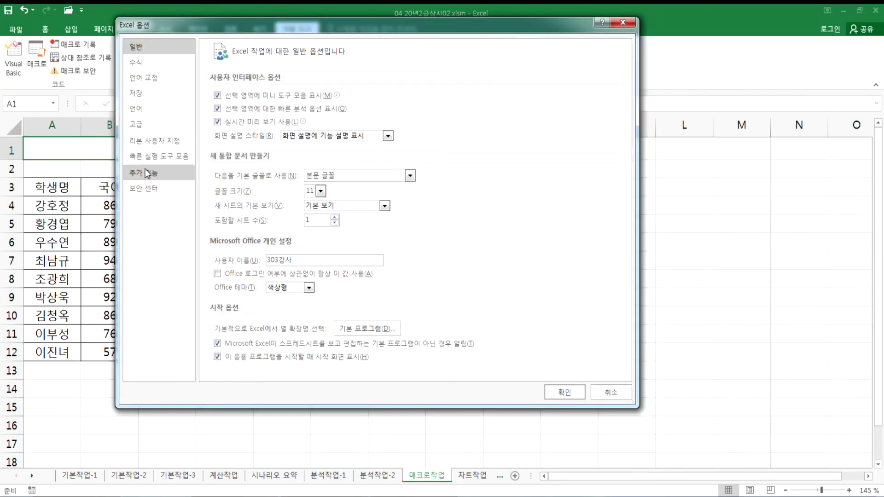
click(141, 145)
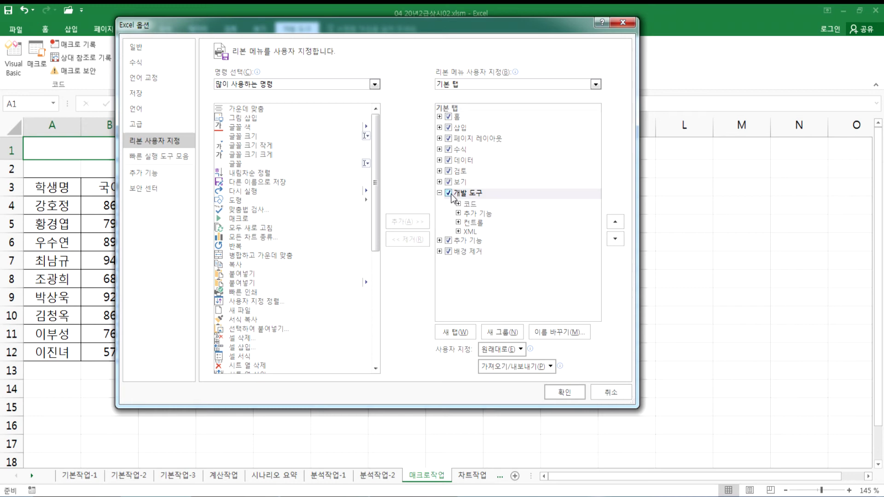
click(564, 392)
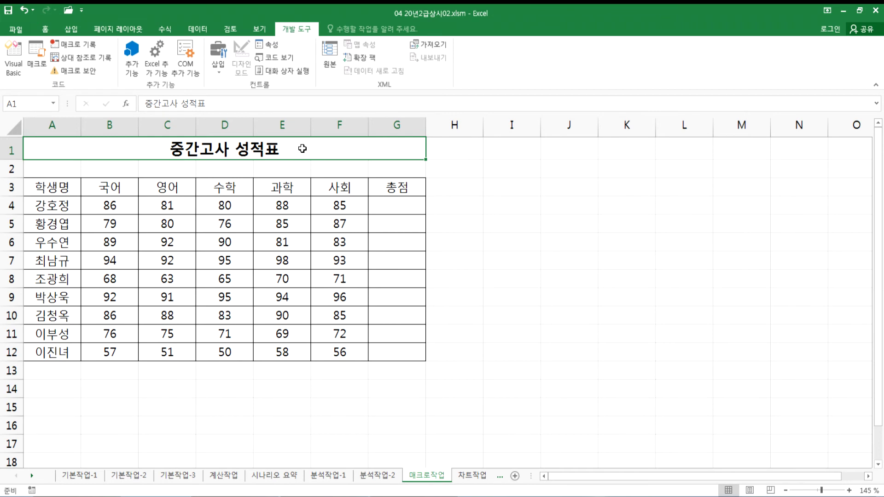
Try the 총점 formula =B4+C4+D4+E4+F4 in cell G4
click(394, 202)
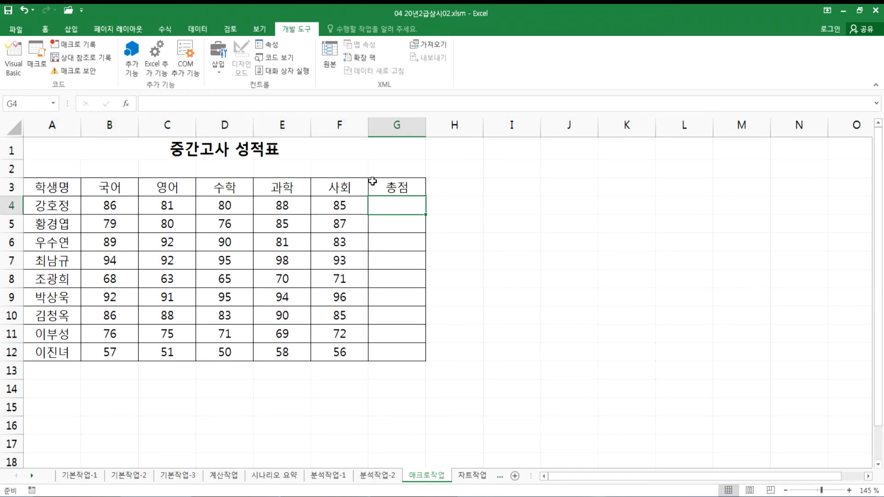
text(=)
click(114, 205)
text(+)
click(169, 204)
text(+)
click(224, 205)
text(+)
click(261, 206)
text(+)
click(316, 201)
key(Return)
Review the trial formula's cell references in G4 and delete the formula
key(Up)
key(F2)
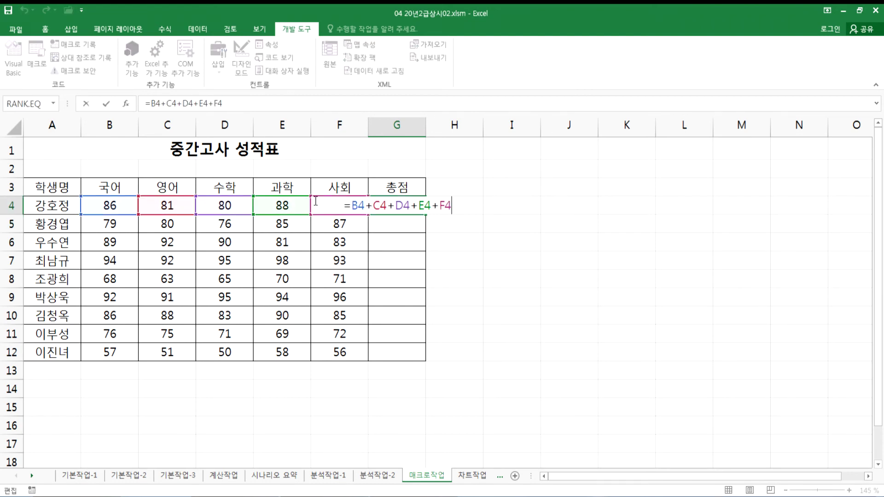
key(Escape)
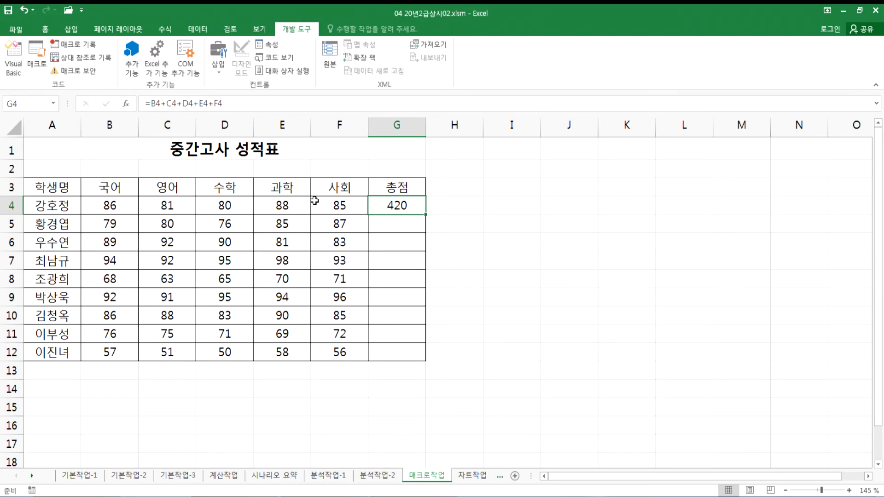
key(F2)
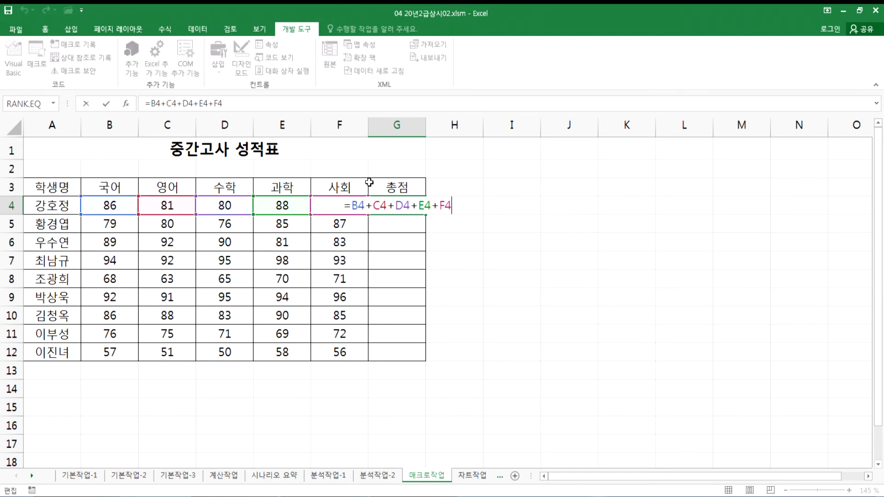
key(ctrl+Return)
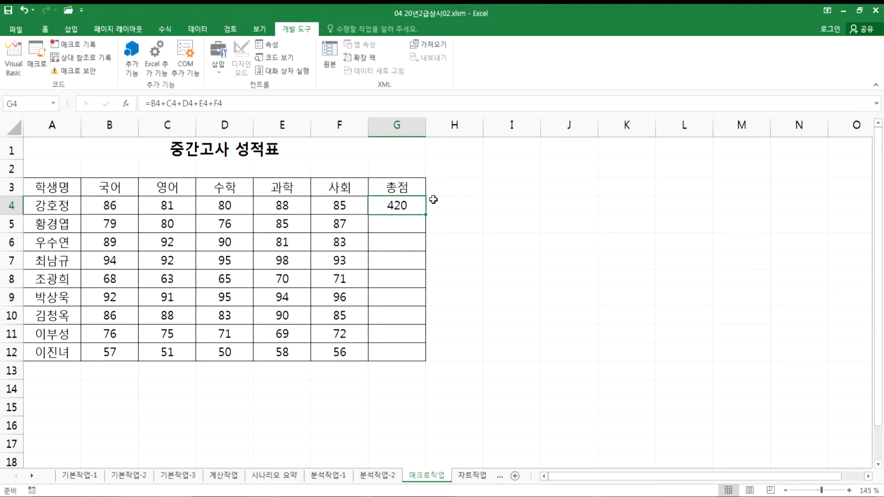
key(Delete)
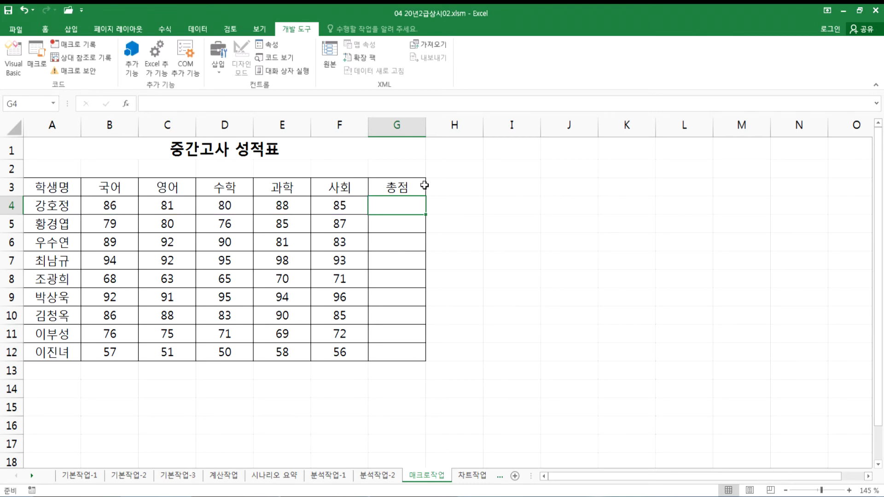
Start recording a macro named 총점 stored in 현재 통합 문서, and select the first 총점 cell, G4
click(344, 143)
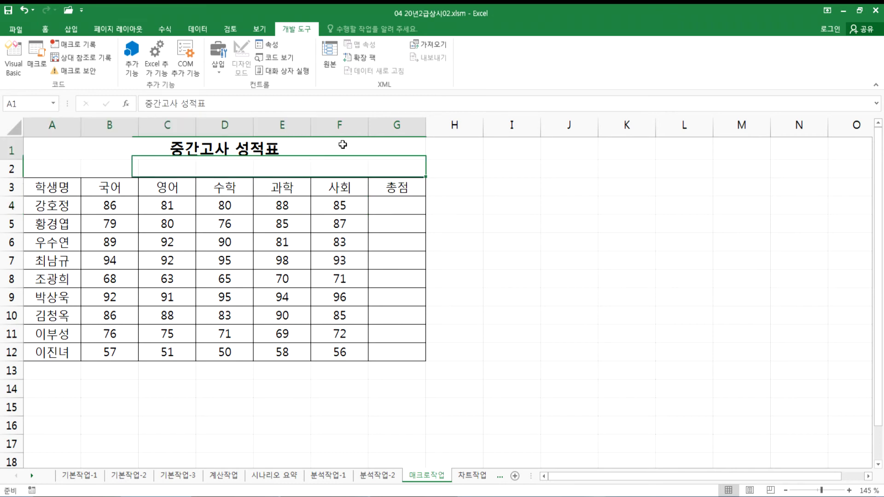
click(70, 45)
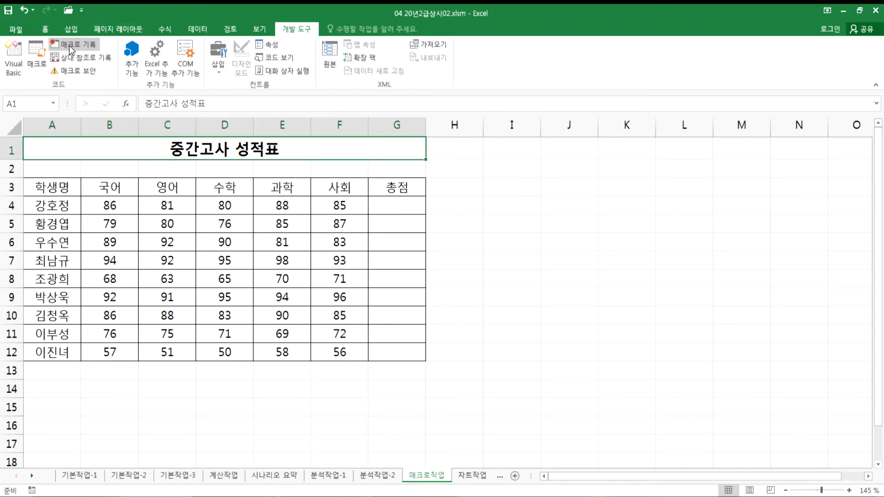
text(총점)
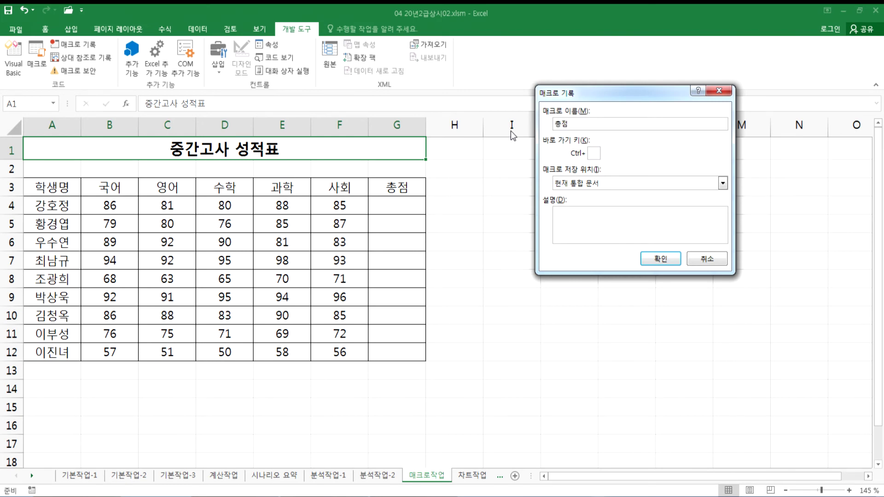
click(661, 259)
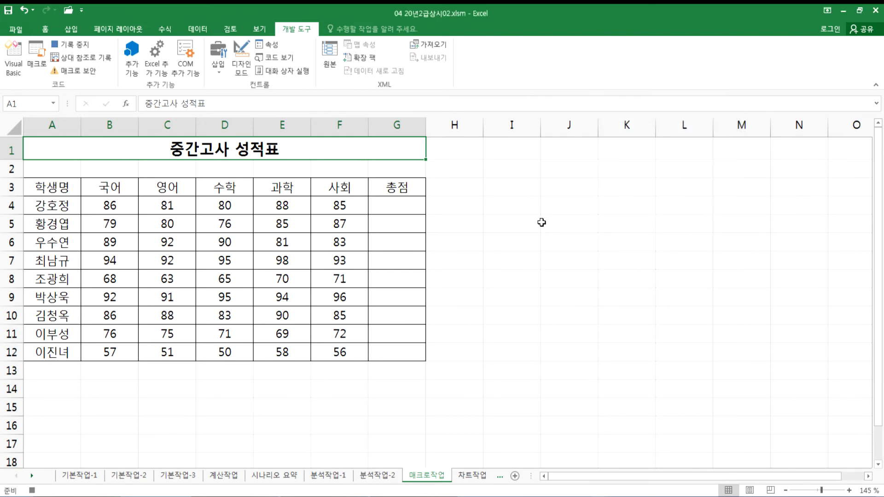
click(397, 207)
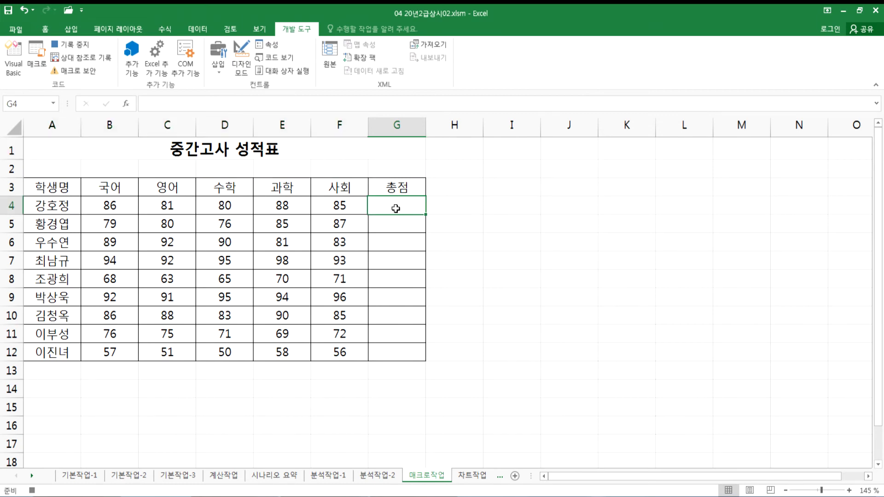
Enter the formula =SUM(B4:F4) in the first 총점 cell, G4, and reselect that cell
text(=SUM()
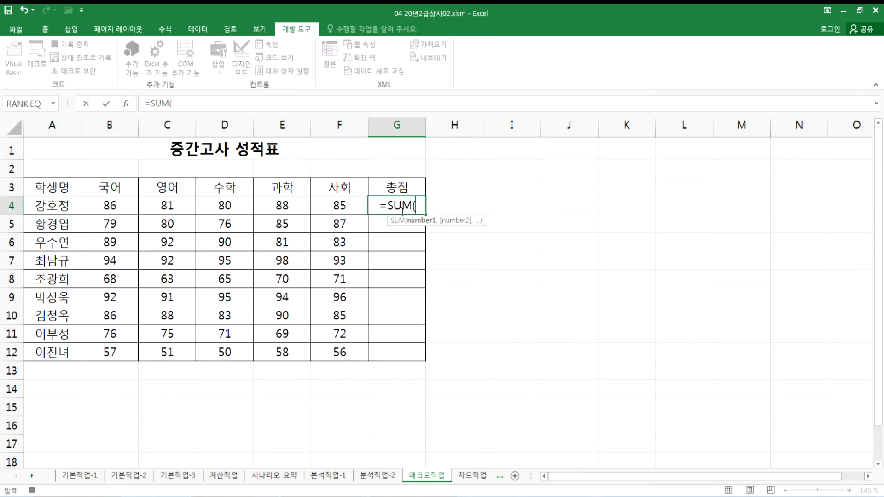
drag(111, 206, 333, 202)
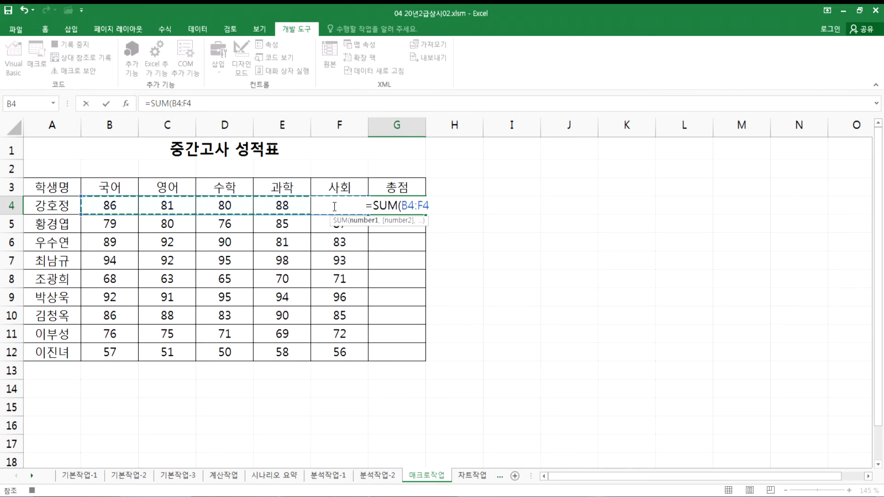
key(Return)
click(401, 205)
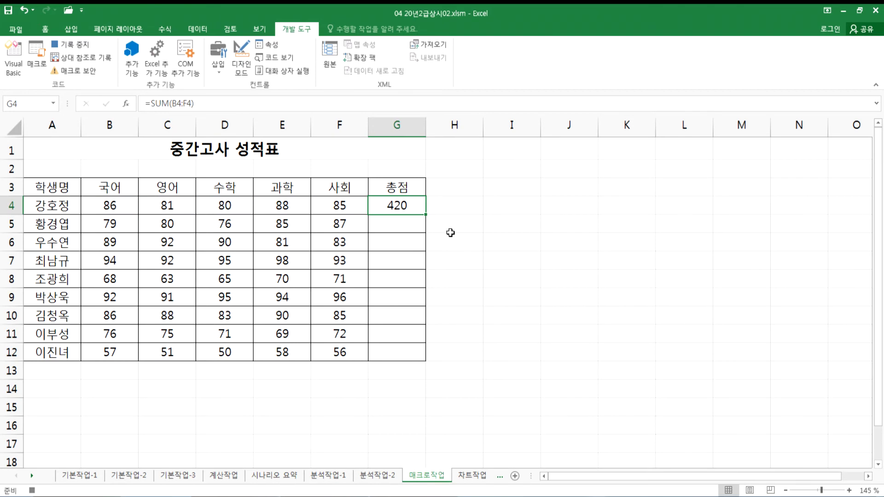
Fill the G4 formula down through G12, select the empty cell G13, and stop recording the macro
drag(426, 215, 428, 354)
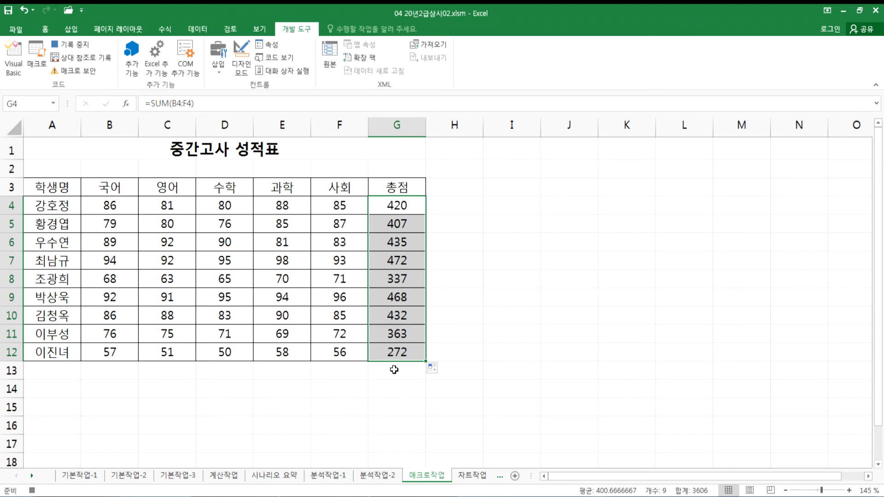
click(394, 371)
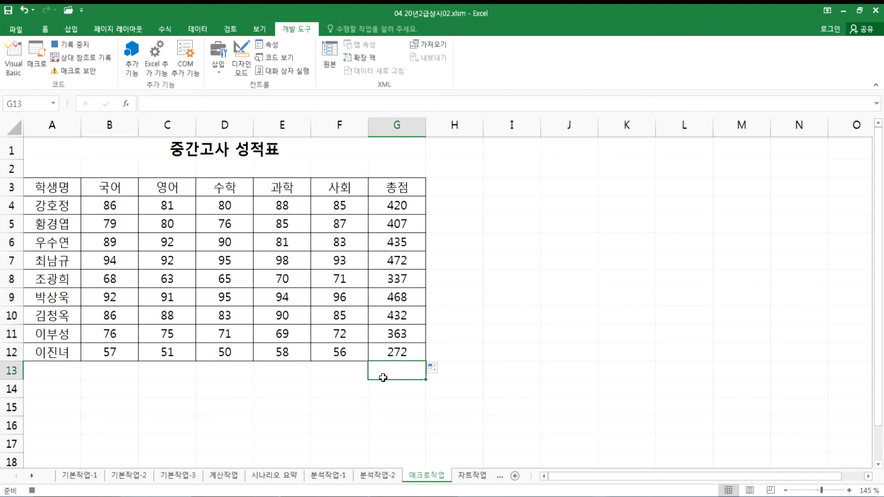
click(74, 41)
Clear the totals in G4:G12 and run the 총점 macro from the macro list to test it
drag(404, 207, 405, 355)
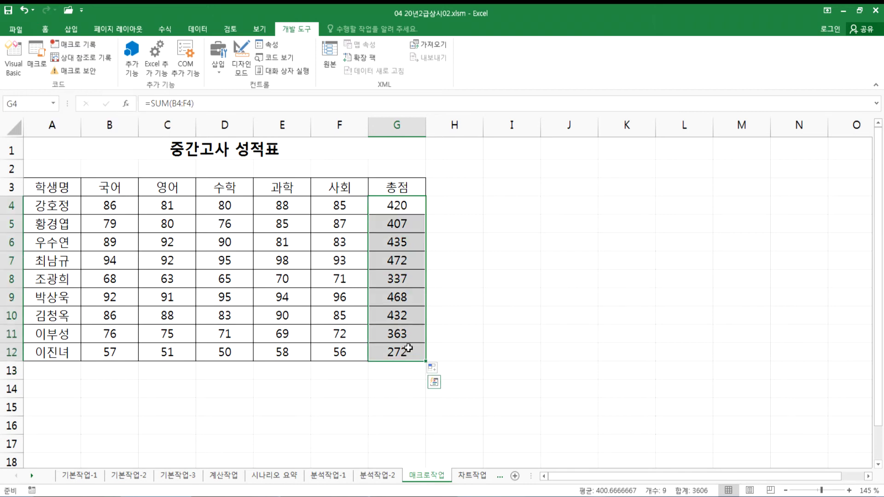
key(Delete)
click(252, 157)
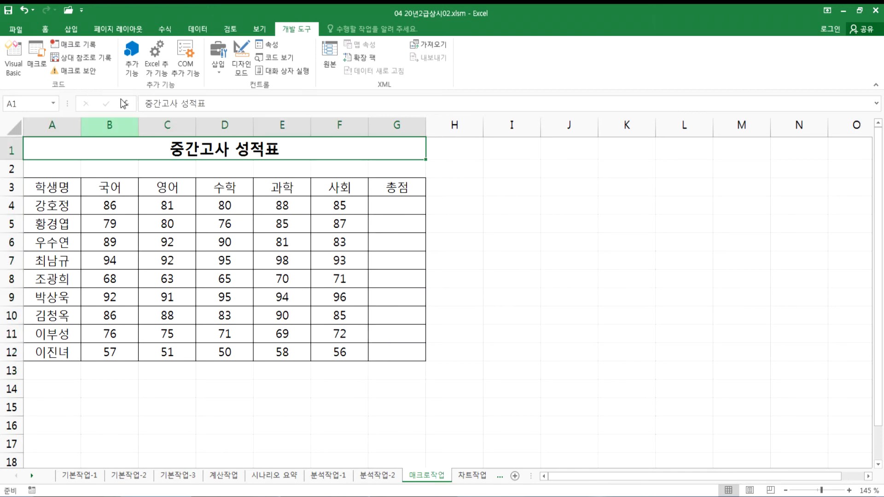
click(607, 243)
click(36, 55)
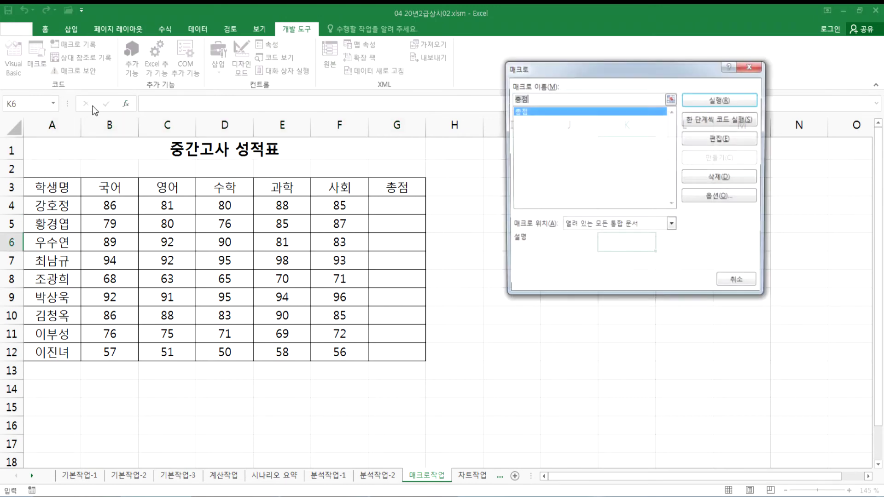
click(705, 101)
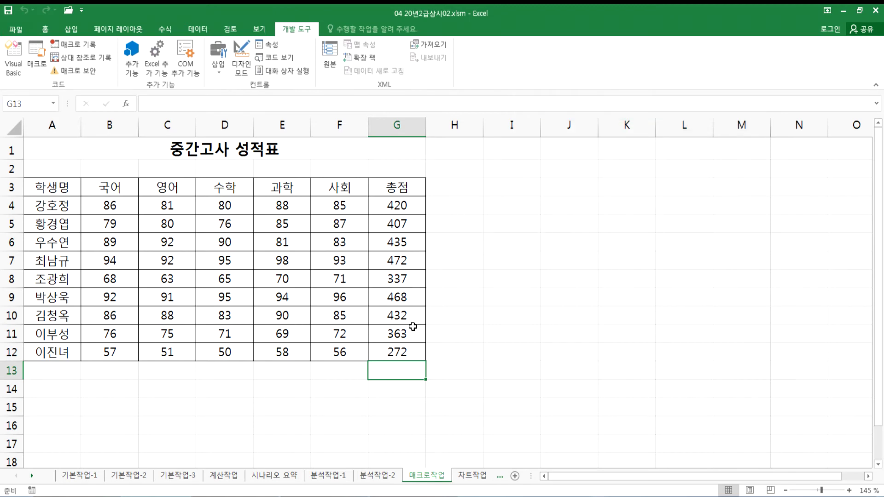
click(716, 274)
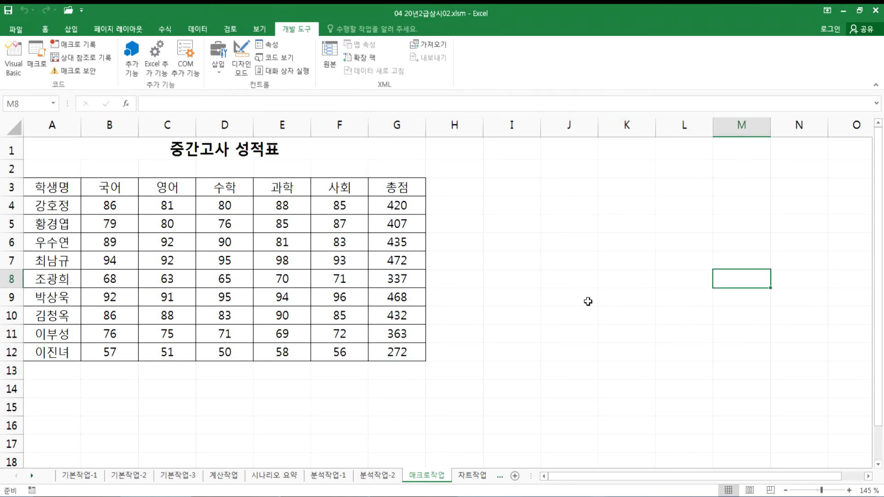
click(641, 247)
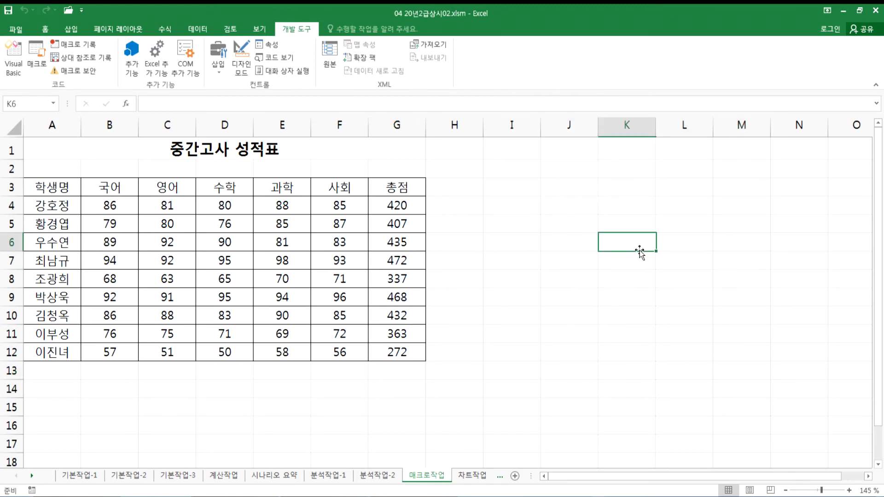
Empty the 총점 range G4:G12 again, leaving cell G4 selected
drag(393, 206, 397, 353)
key(Delete)
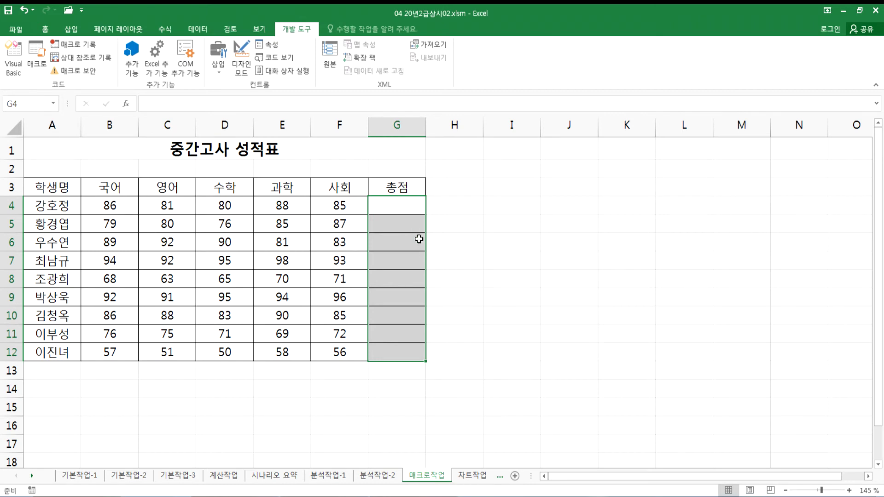
click(405, 211)
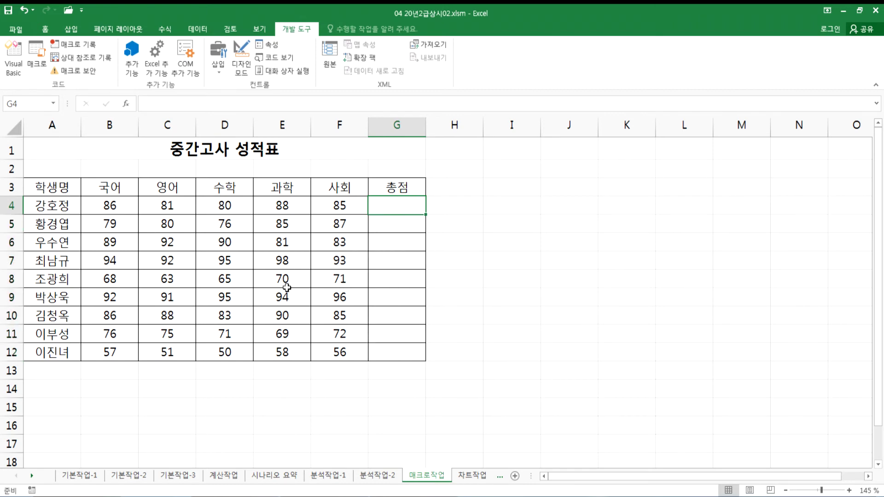
Draw a form control button covering B14:C15 and assign the 총점 macro to it
drag(99, 389, 169, 406)
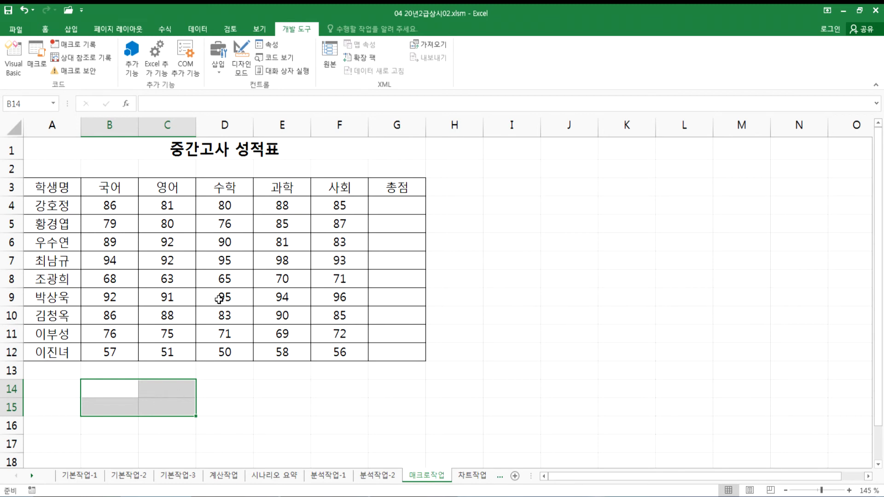
click(218, 74)
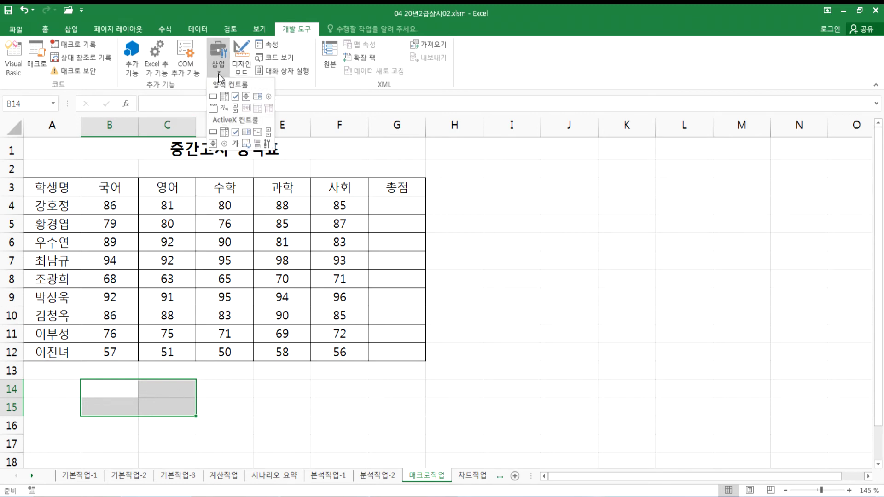
click(212, 96)
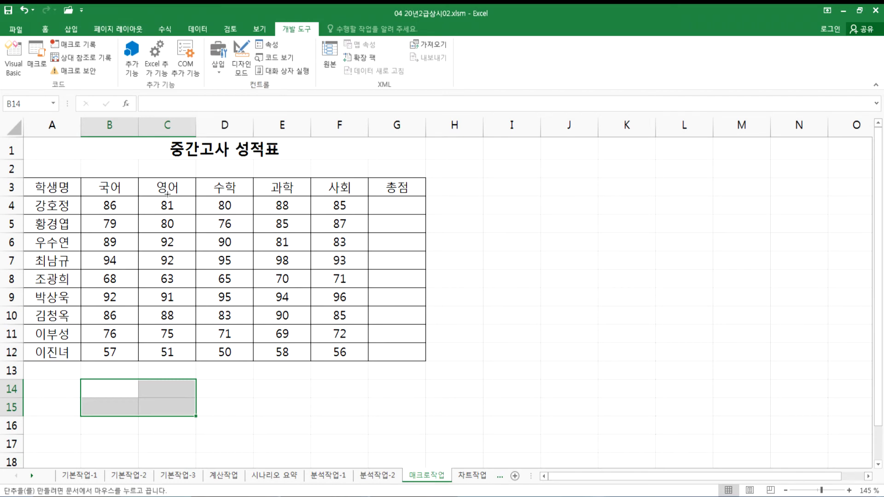
drag(81, 378, 195, 415)
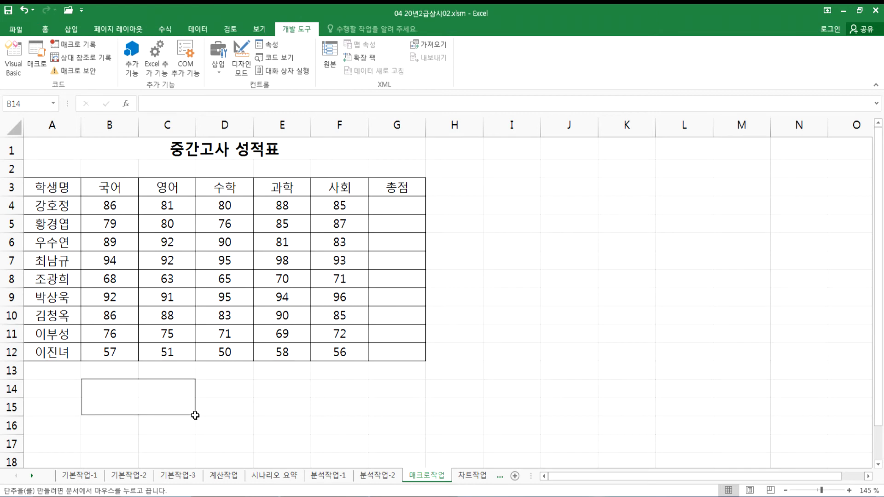
click(535, 112)
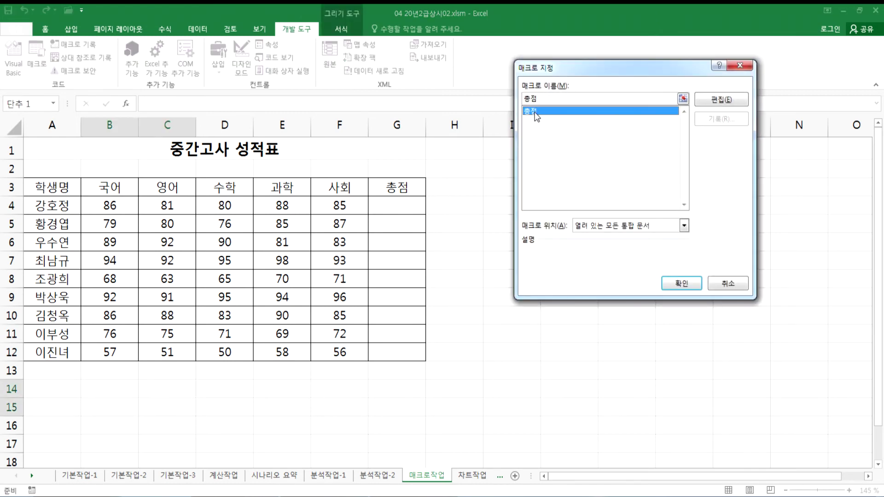
click(681, 282)
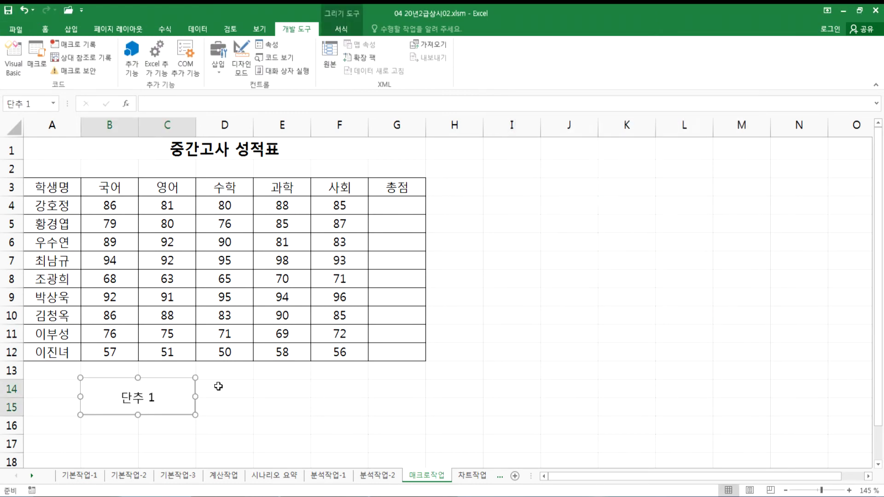
Label the new button 총점 and use it to run the macro that fills the totals
text(CHDWJ)
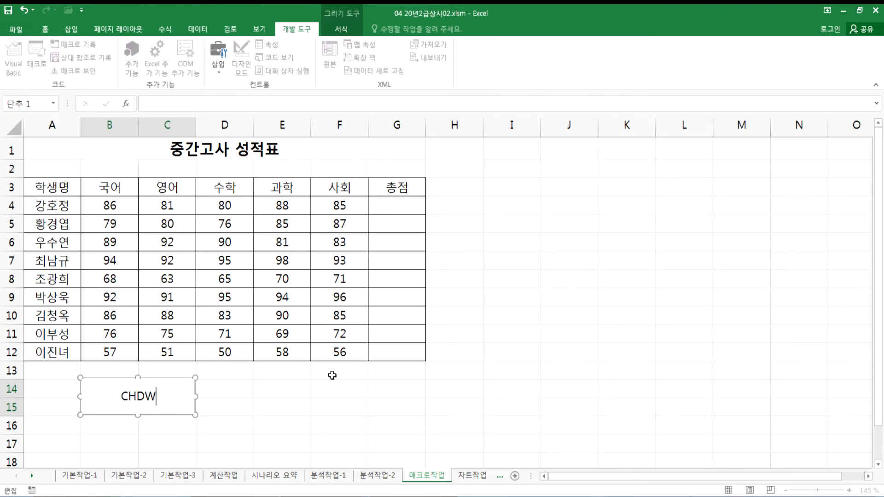
key(BackSpace)
key(BackSpace)
key(BackSpace)
key(BackSpace)
key(BackSpace)
key(Hangul)
text(총점)
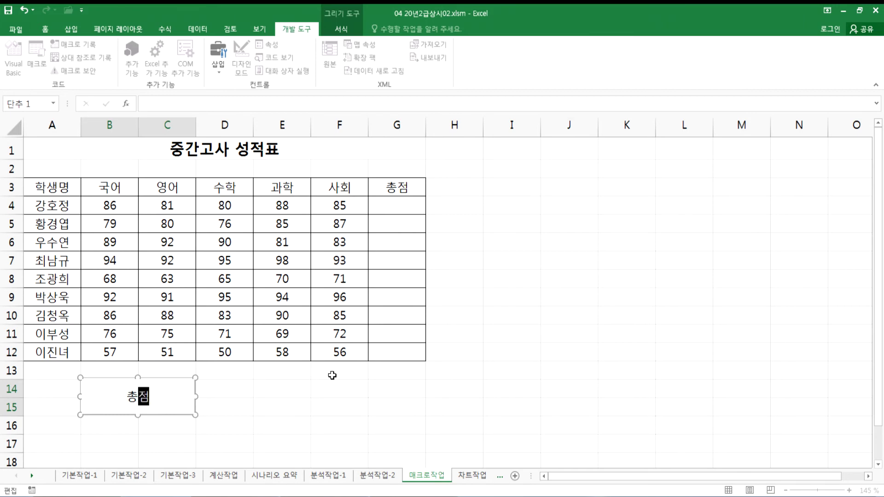
click(403, 396)
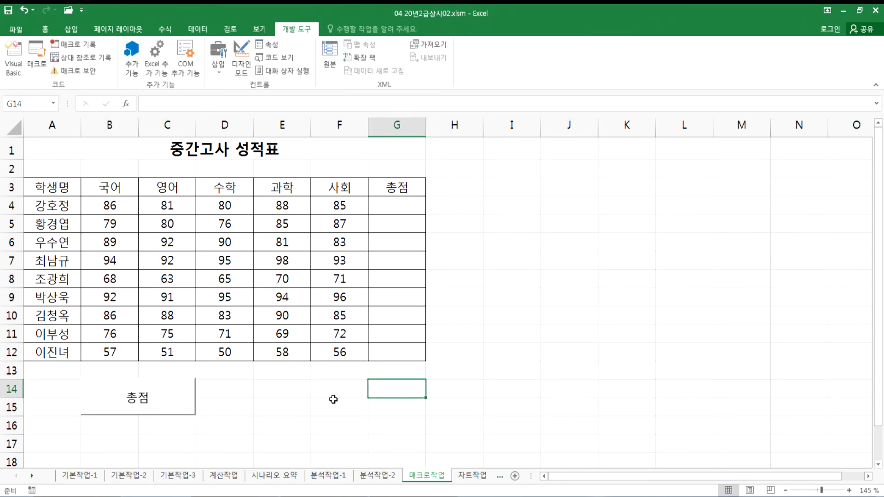
click(187, 395)
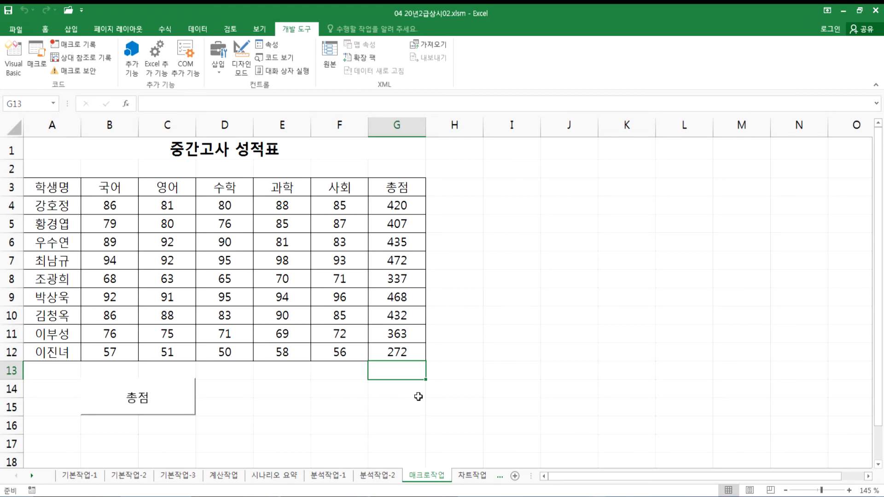
Try a red font colour and a yellow fill on the header row A3:G3
drag(45, 187, 389, 192)
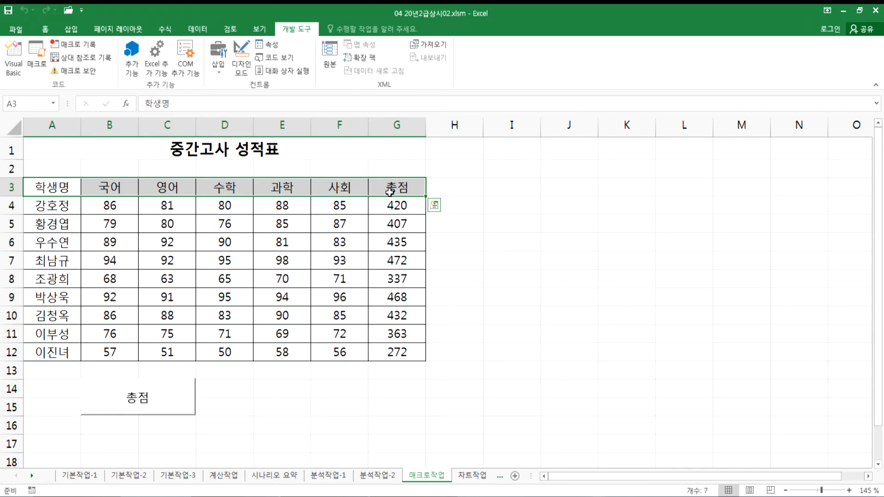
click(178, 144)
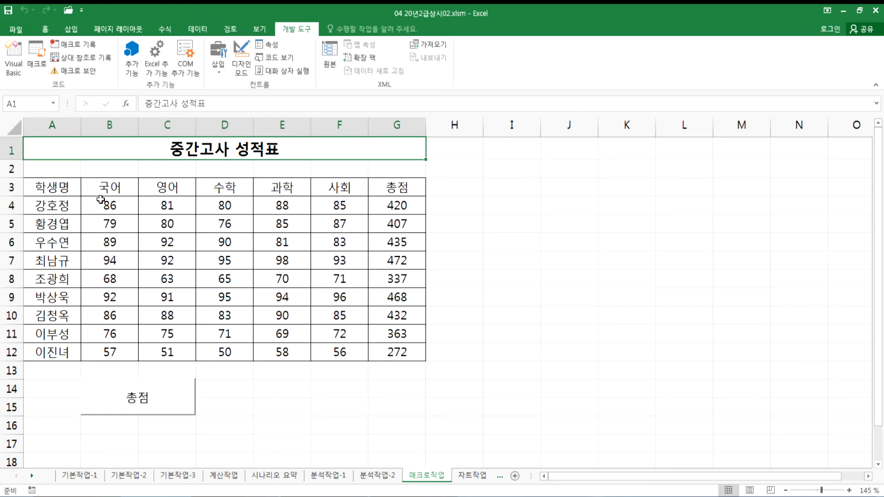
click(36, 186)
drag(96, 185, 394, 187)
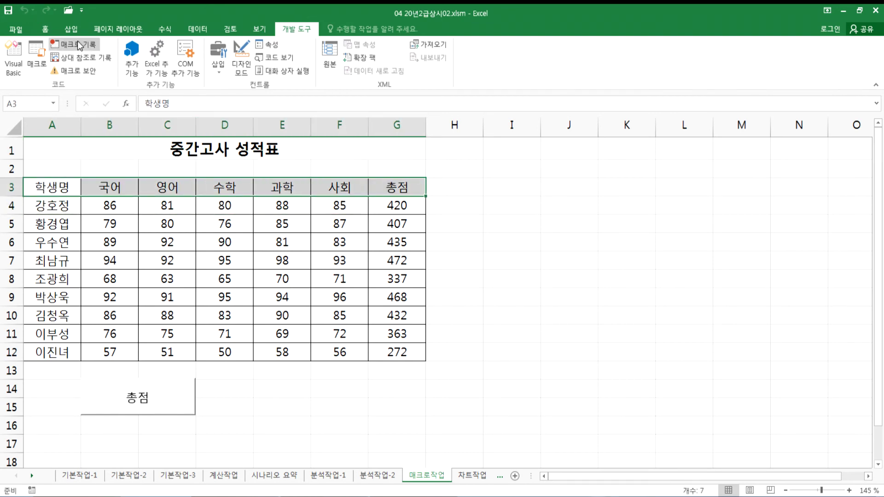
click(44, 29)
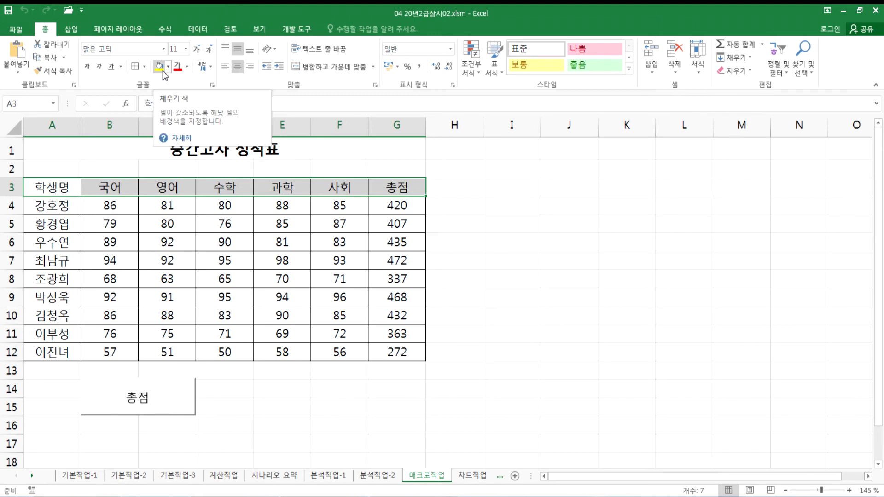
click(187, 66)
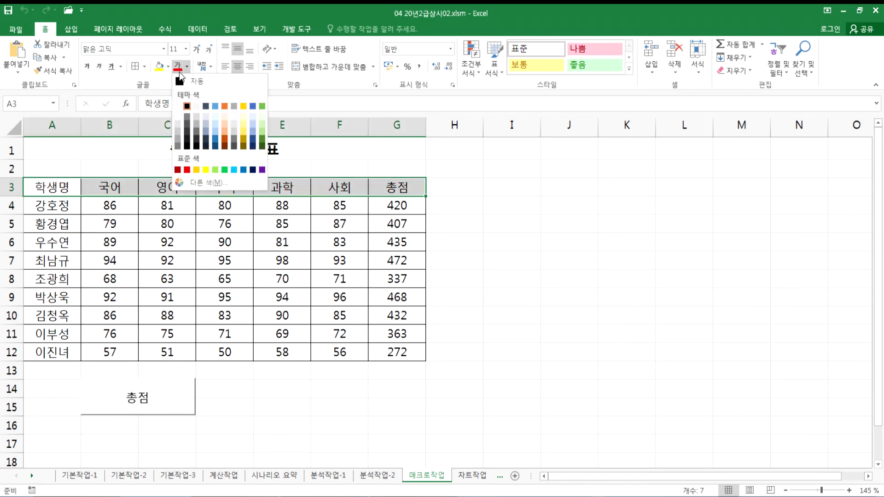
click(186, 170)
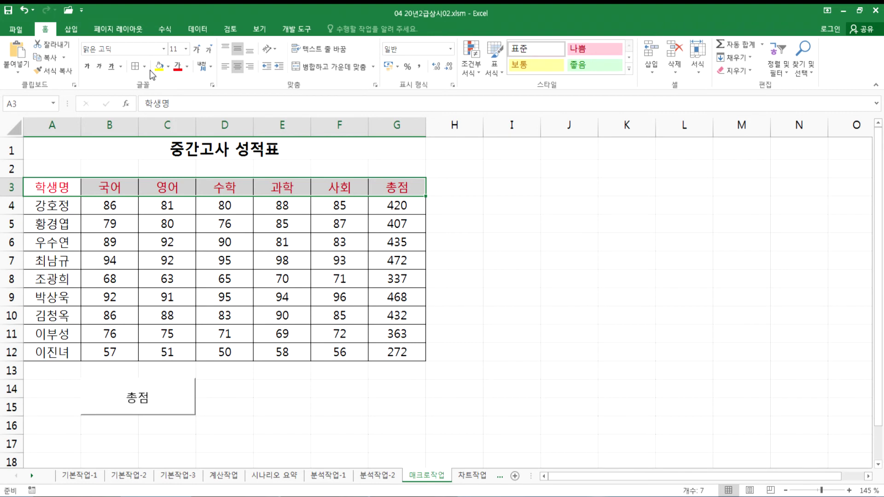
click(168, 68)
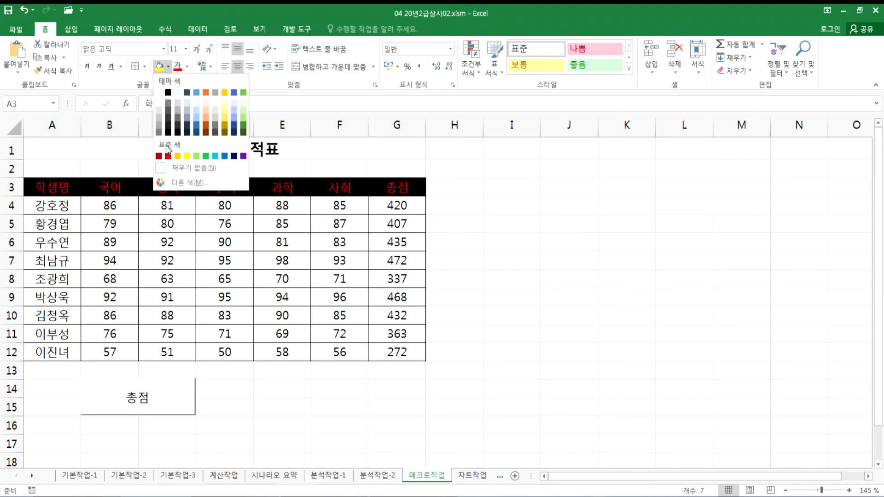
click(160, 70)
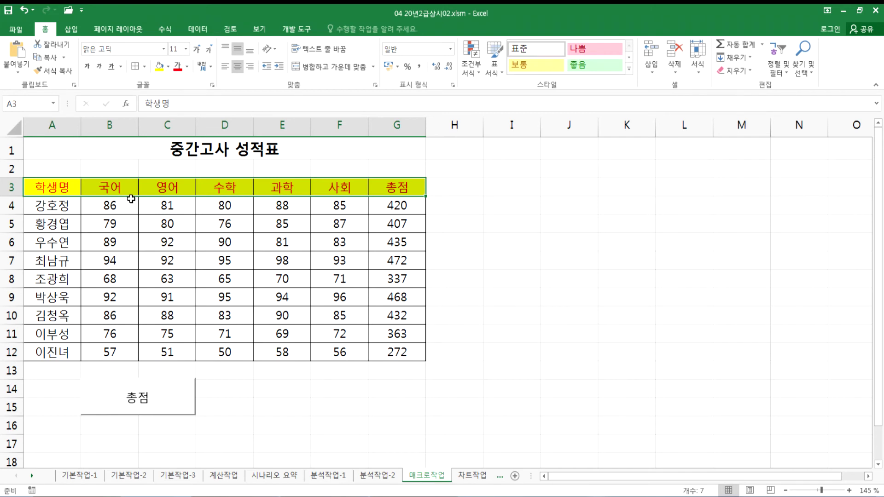
Reset the header row A3:G3 to the automatic font colour and no fill, and return to the macro recording tools
click(188, 69)
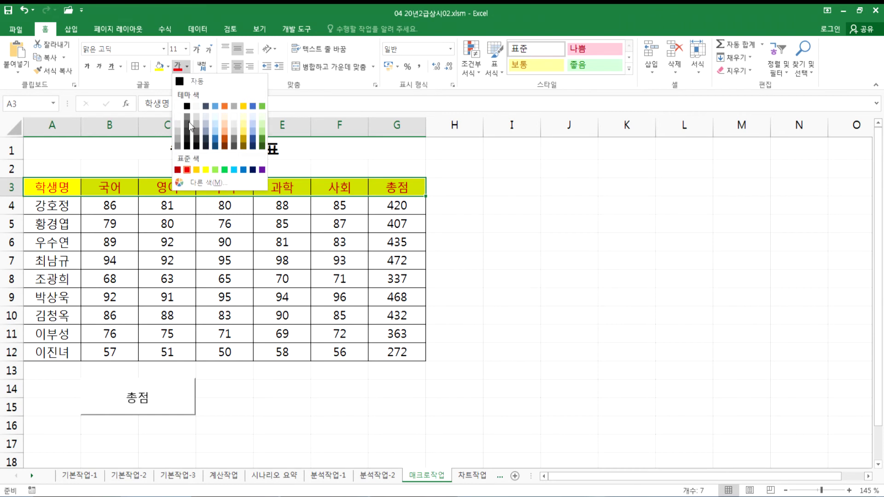
click(187, 82)
click(168, 66)
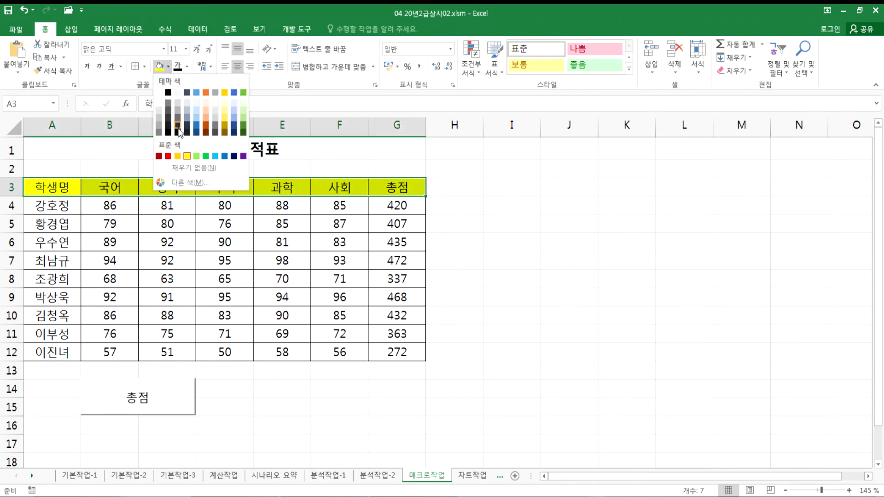
click(176, 168)
click(122, 149)
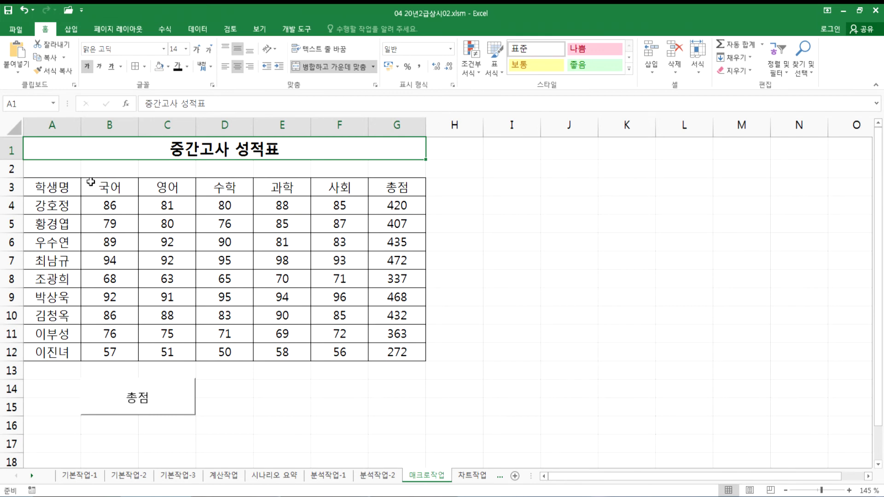
click(296, 29)
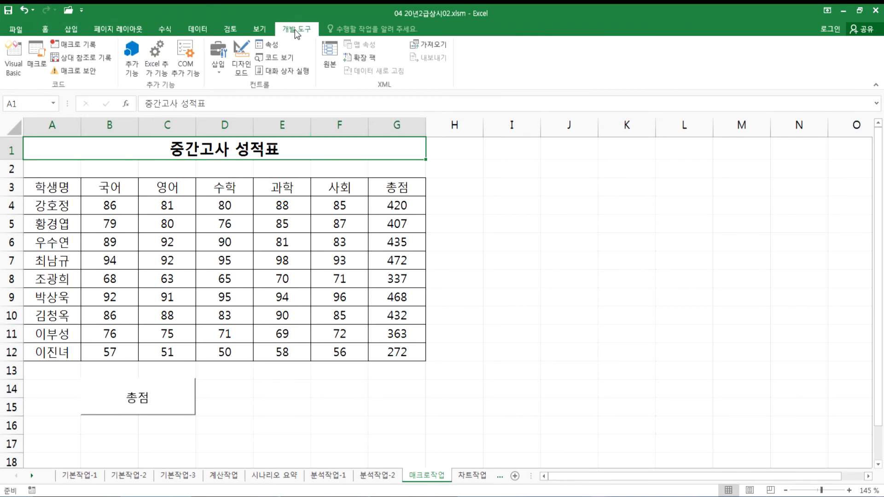
Start recording a new macro named 서식, stored in the current workbook
click(86, 45)
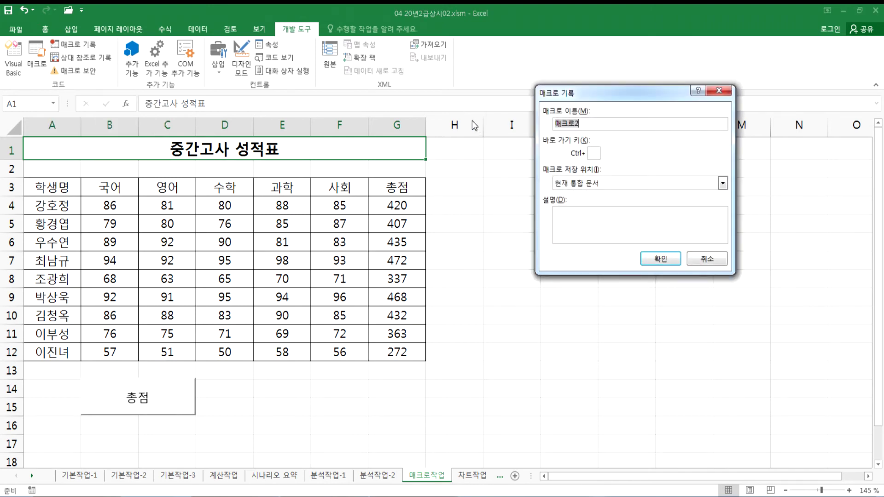
text(서식)
drag(576, 98, 469, 129)
click(547, 292)
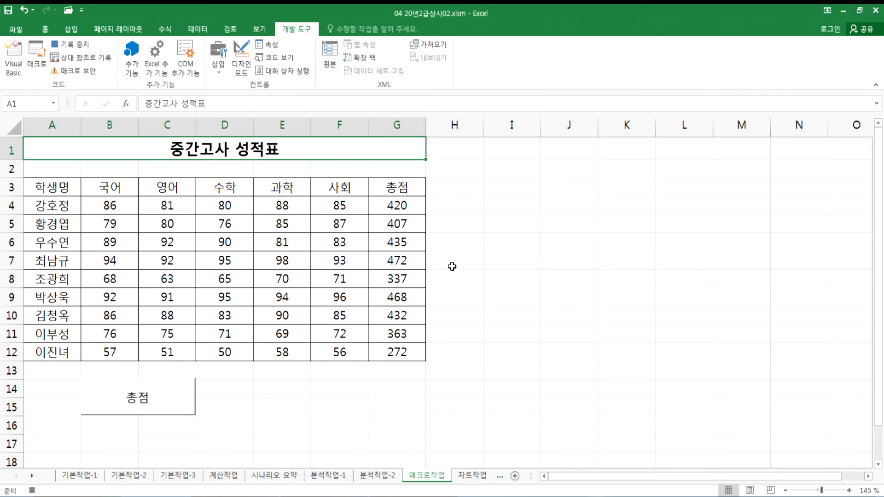
Give the header row A3:G3 a red font colour and a yellow fill while the macro is recording
click(50, 187)
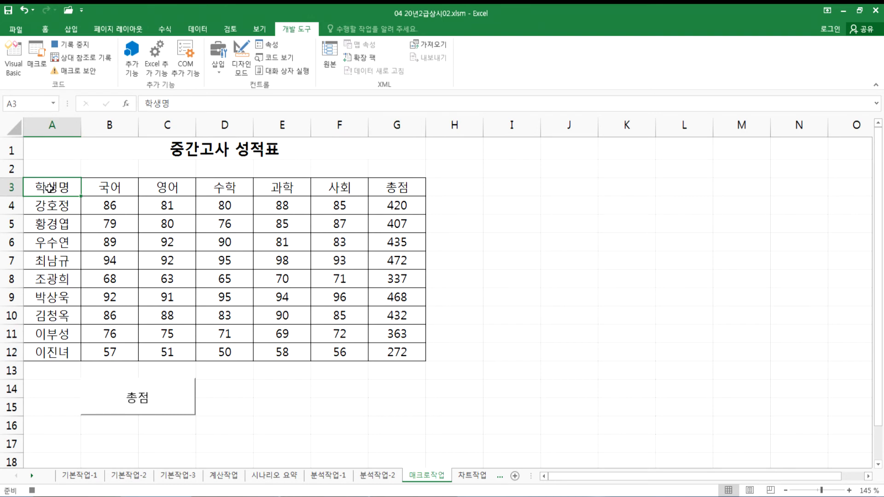
drag(49, 186, 386, 193)
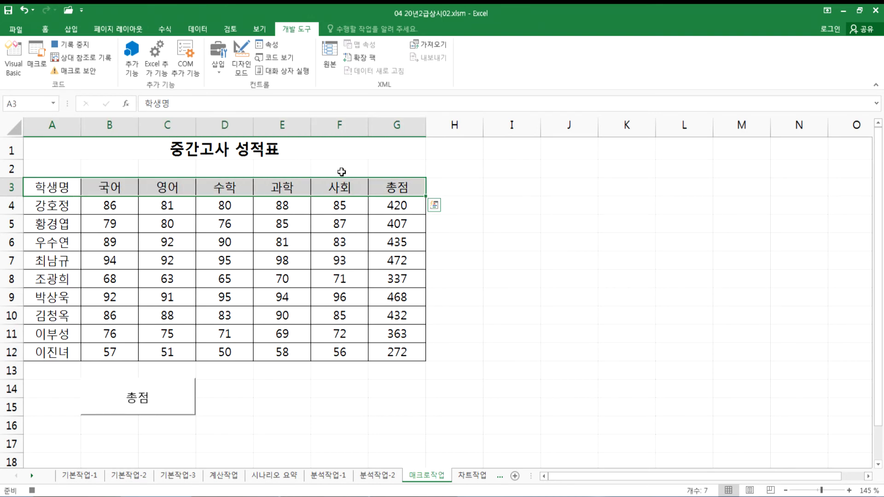
click(46, 30)
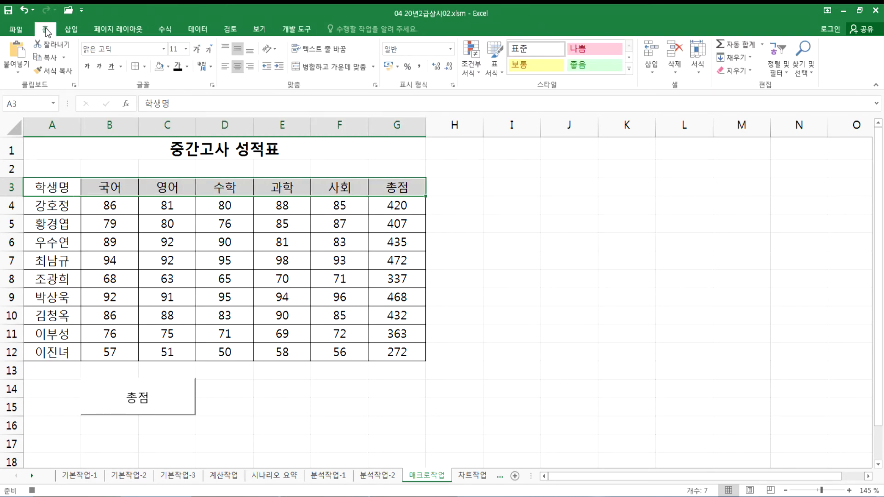
click(187, 67)
click(187, 170)
click(168, 67)
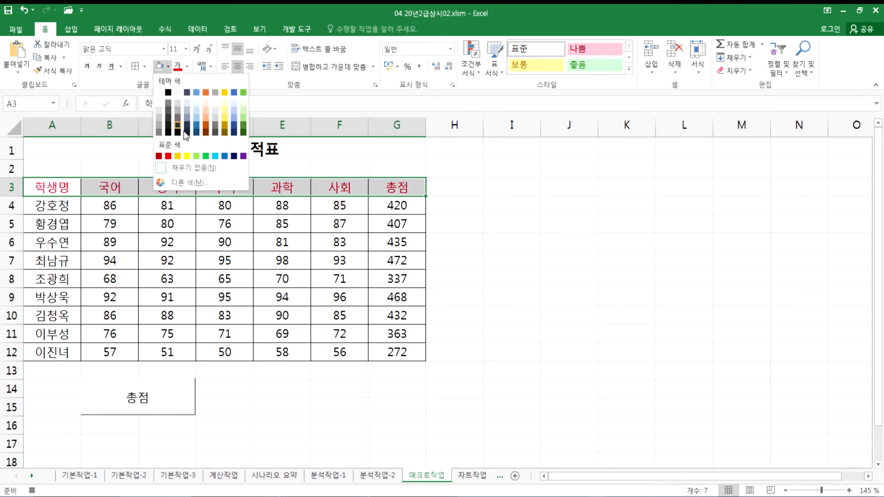
click(188, 157)
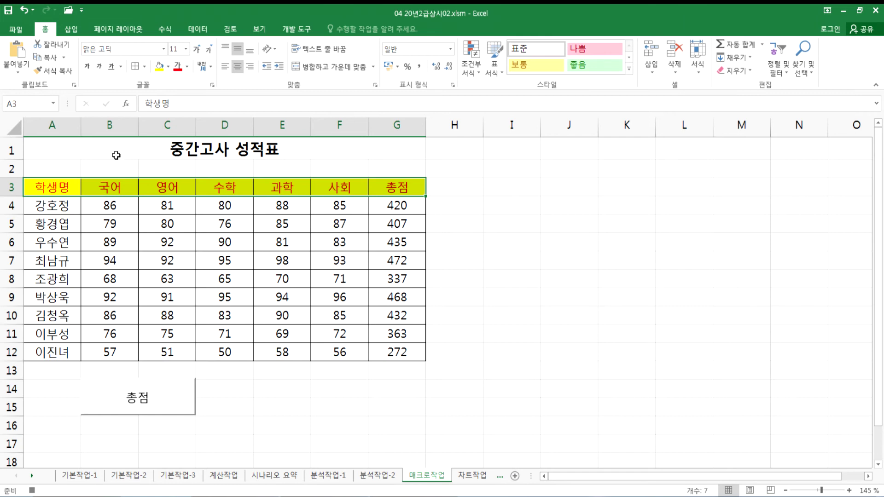
Select the title cell A1 and stop recording the macro
click(133, 146)
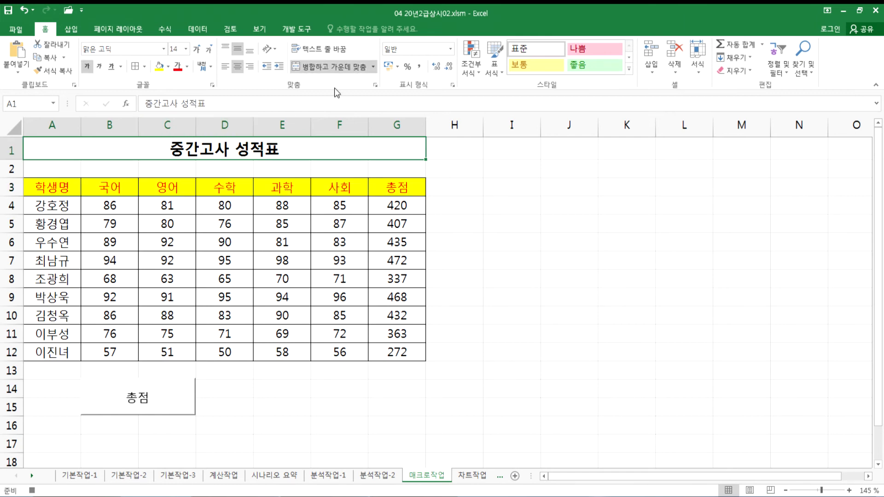
click(296, 28)
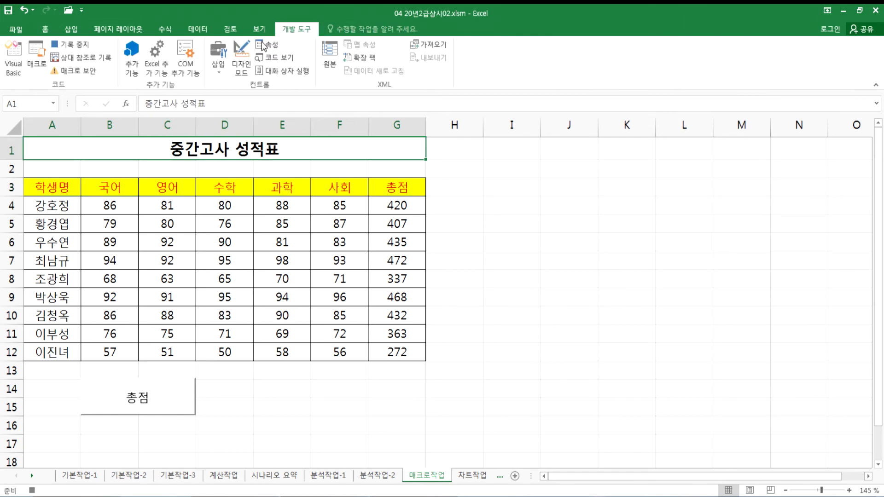
click(74, 44)
Reset the header row A3:G3 to the automatic font colour and no fill
drag(51, 191, 395, 189)
click(45, 28)
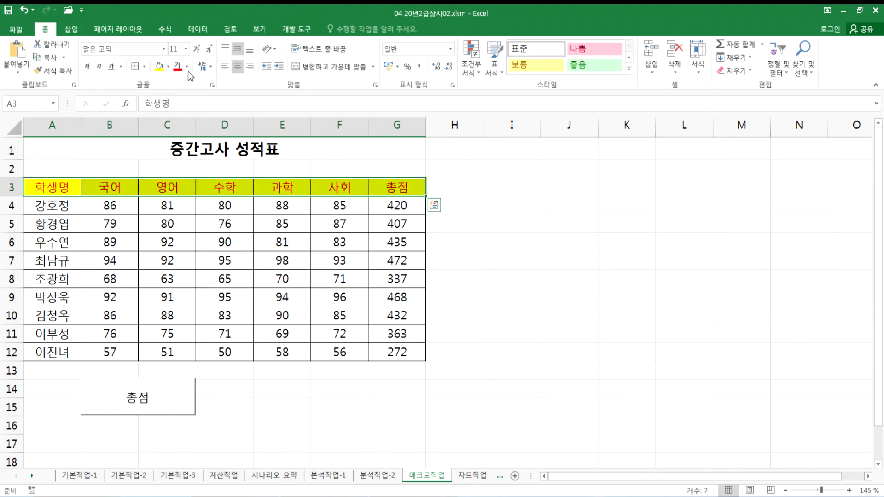
click(187, 67)
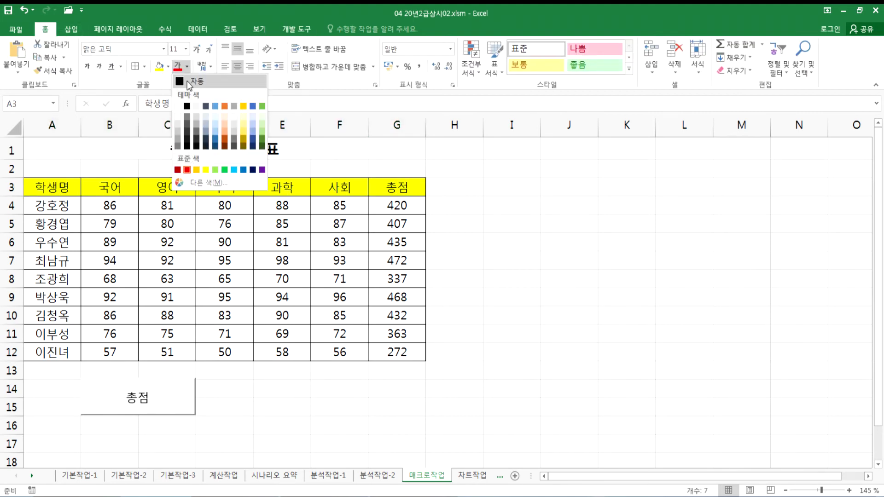
click(186, 81)
click(168, 67)
click(182, 167)
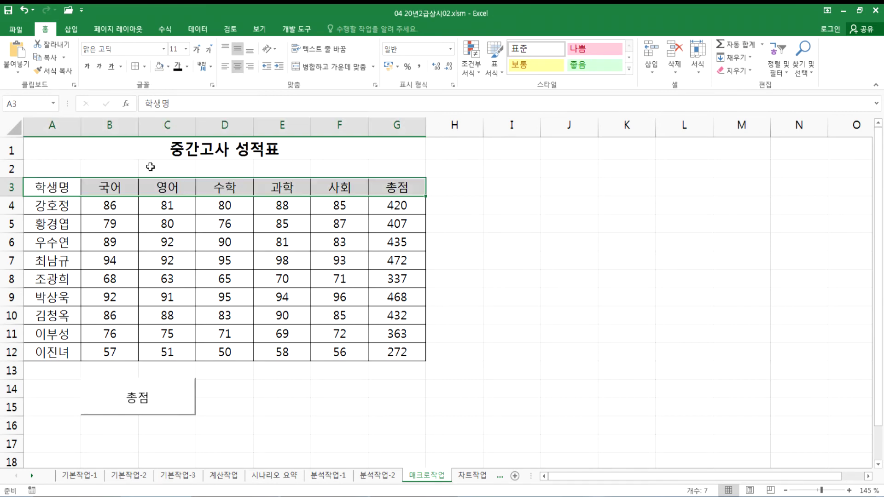
drag(512, 186, 741, 389)
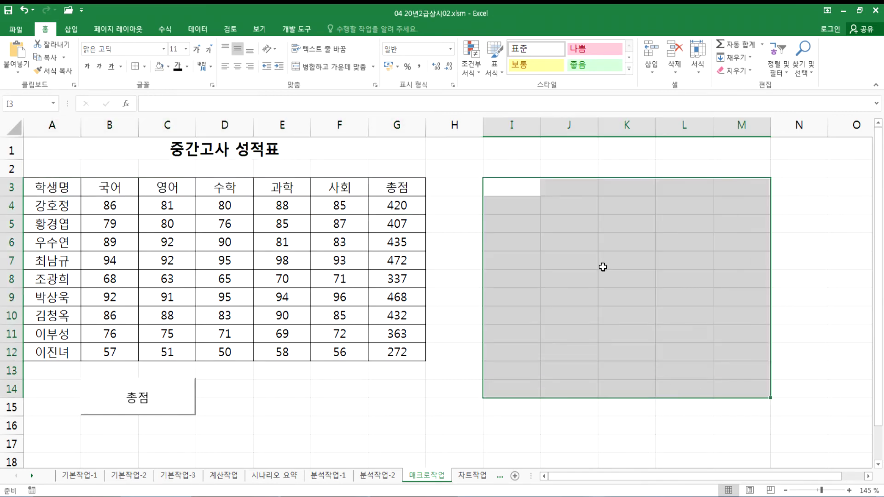
drag(604, 267, 626, 281)
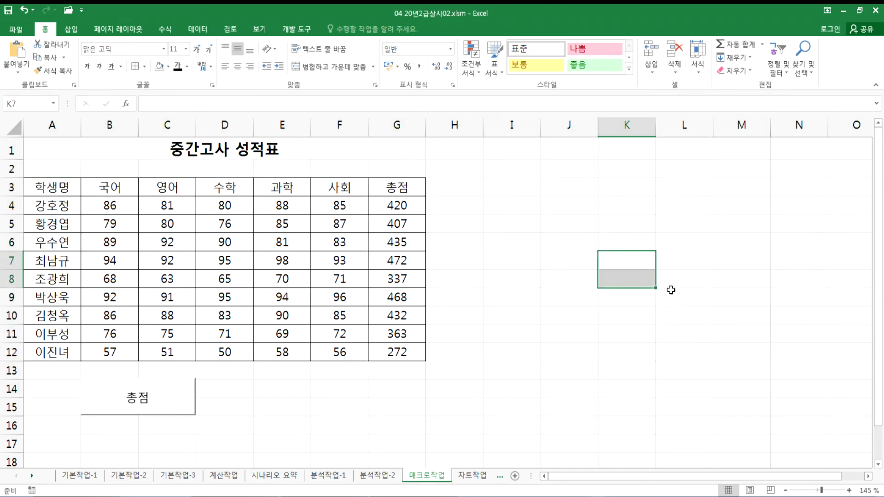
Run the 서식 macro from the list of macros to test the header formatting
click(304, 30)
click(32, 58)
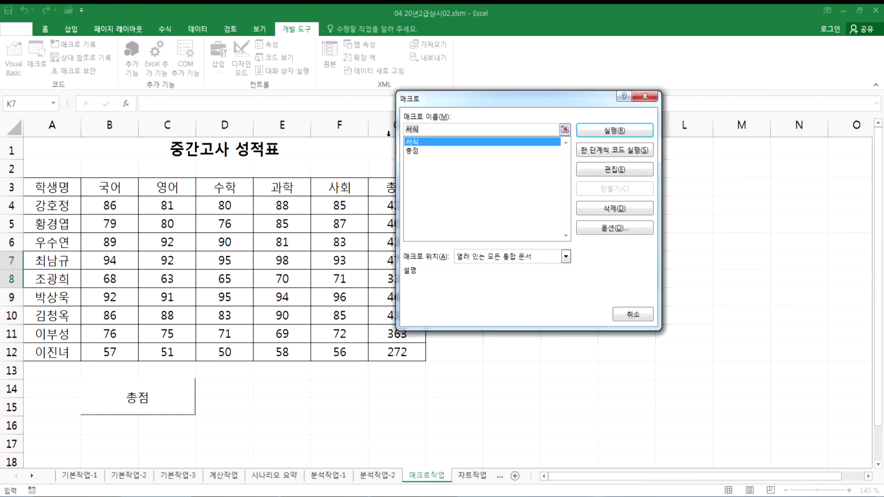
click(596, 133)
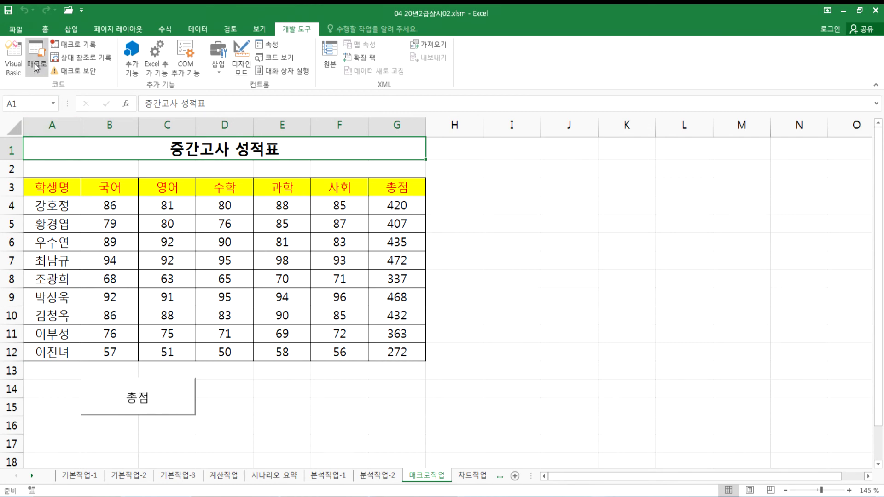
Draw a rounded rectangle shape exactly covering E14:F15 and enter the text 서식 in it
click(275, 384)
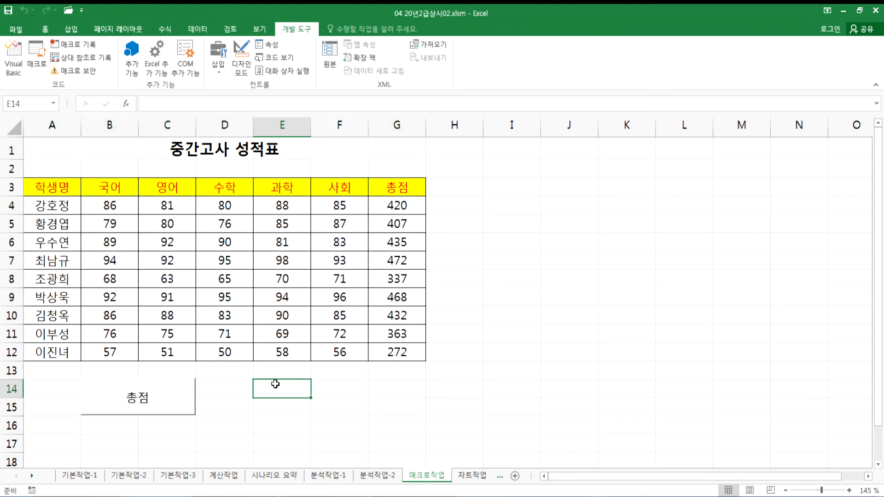
drag(275, 384, 336, 413)
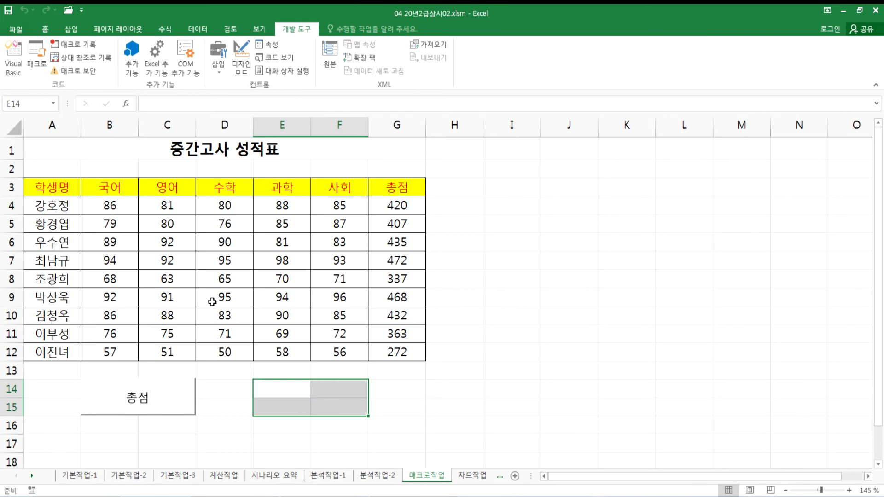
click(71, 29)
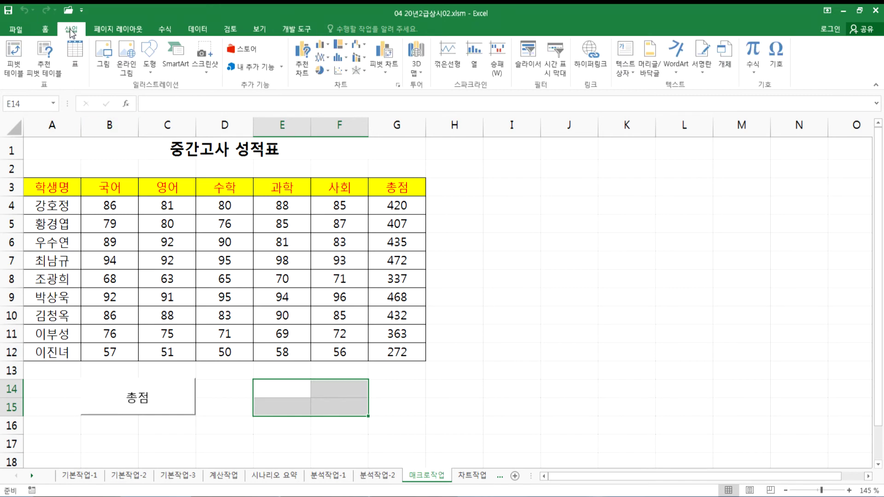
click(151, 65)
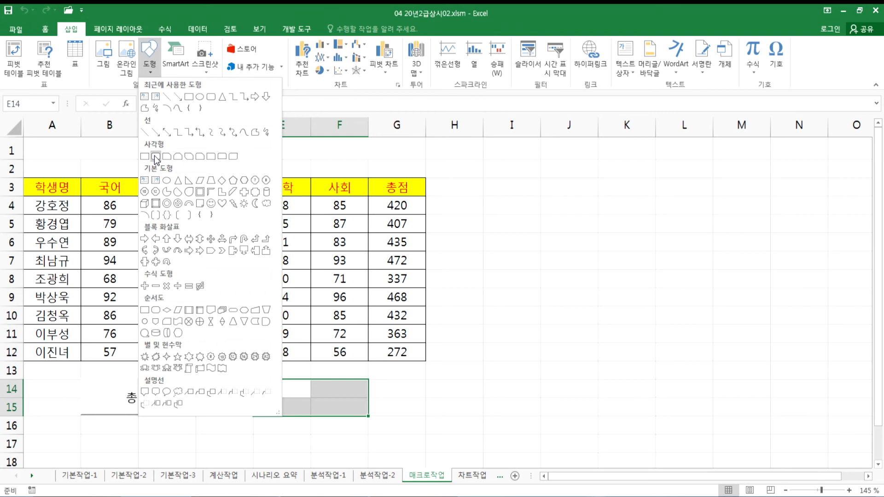
click(68, 31)
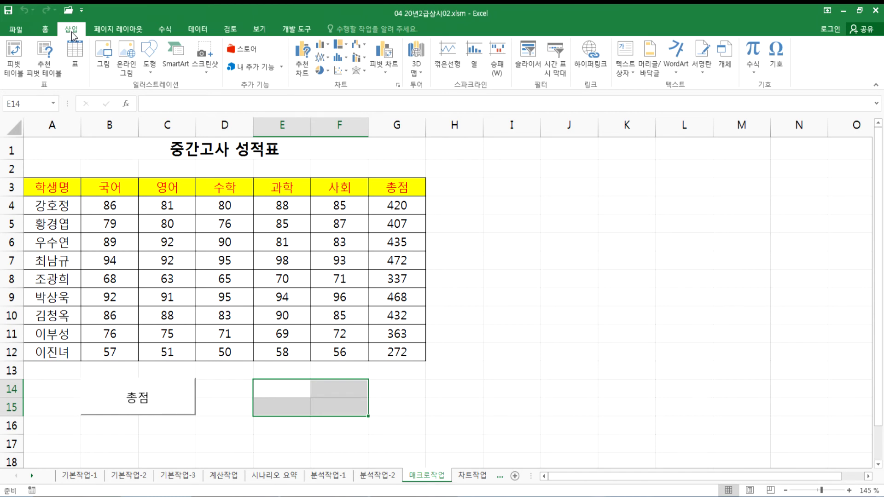
click(150, 67)
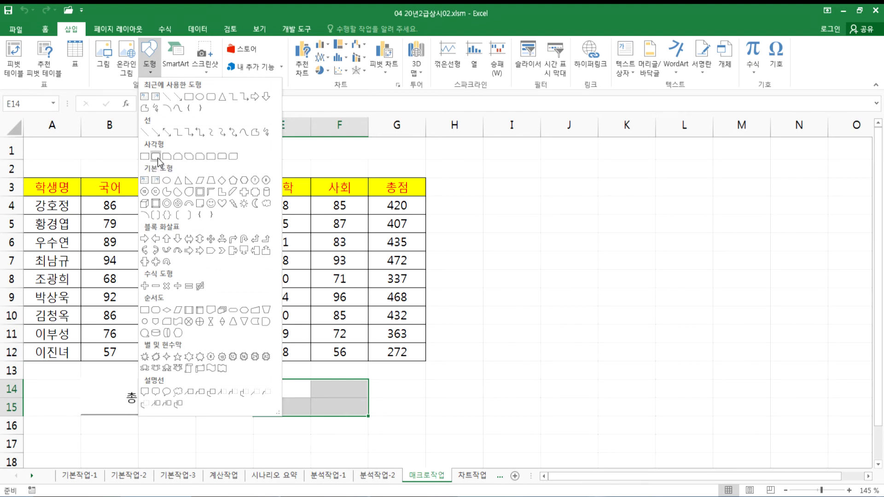
click(157, 158)
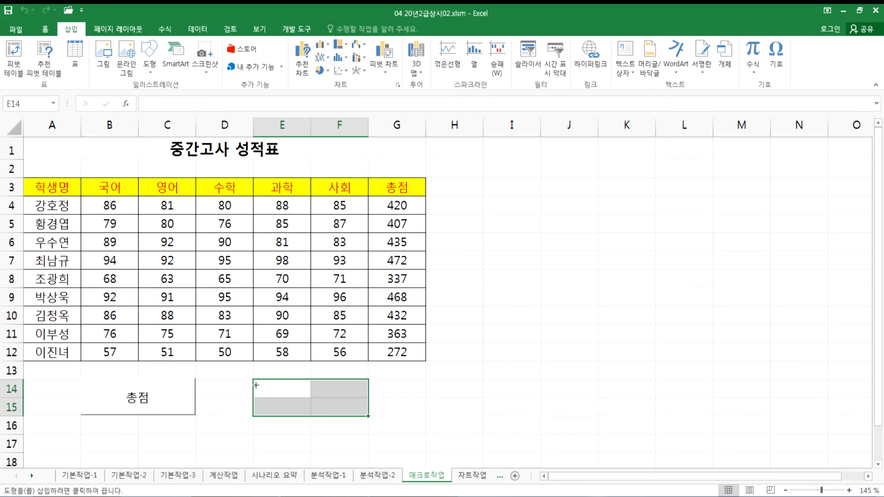
drag(254, 380, 369, 417)
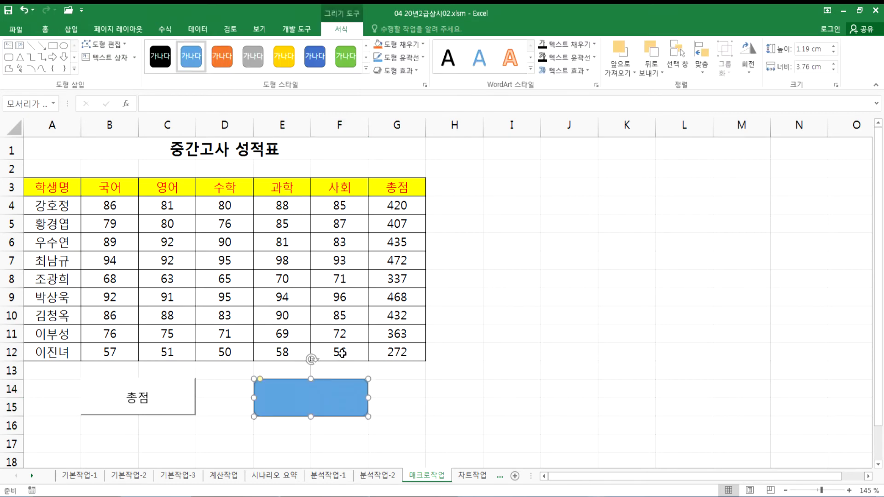
text(서식)
Assign the 서식 macro to the rounded rectangle
click(333, 394)
right_click(333, 394)
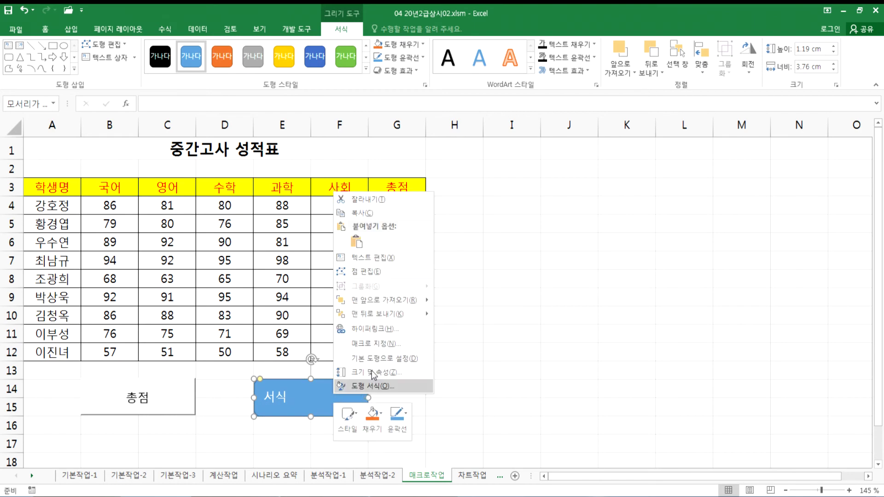
click(374, 344)
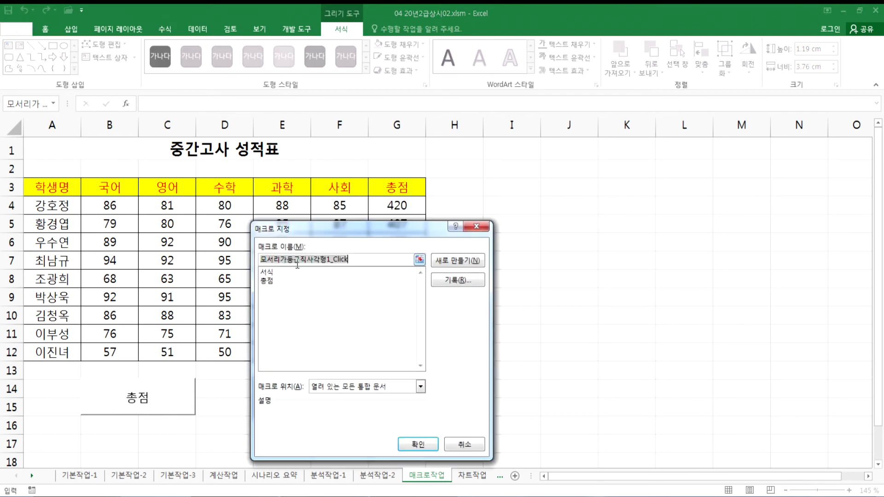
click(271, 273)
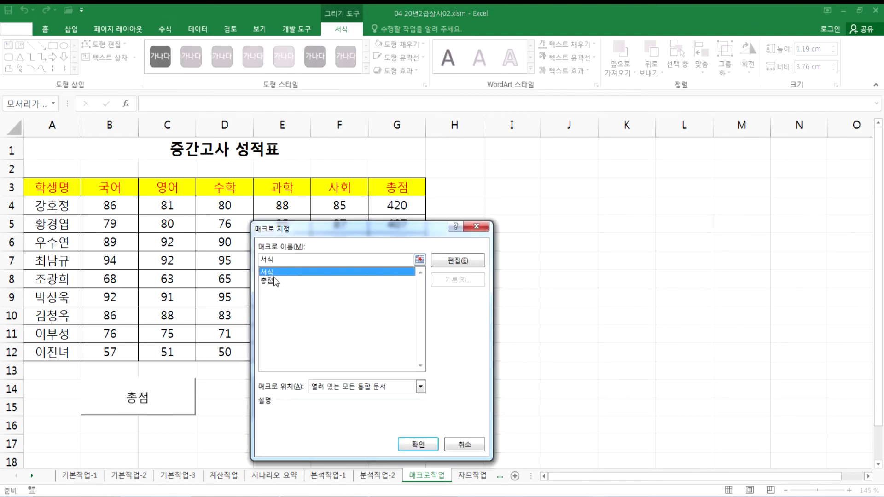
click(419, 446)
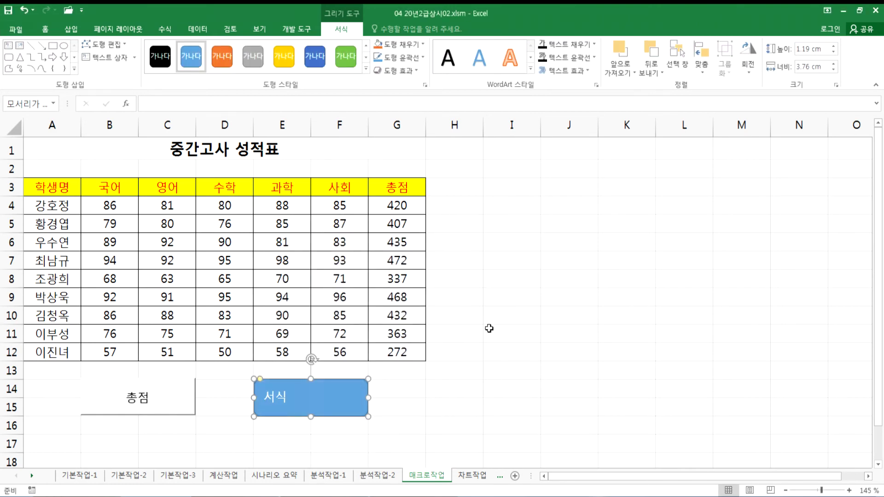
Remove the red font and yellow fill from A3:G3 and run the 서식 macro with the rounded rectangle
click(489, 323)
drag(59, 189, 396, 188)
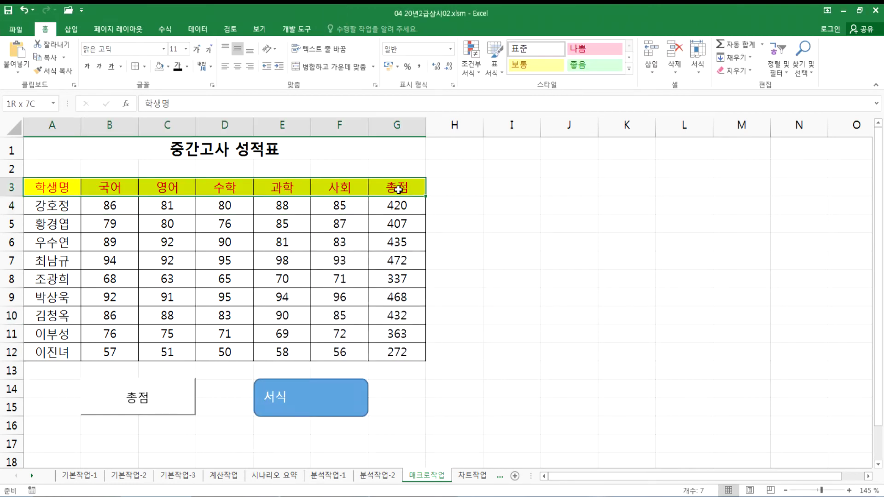
key(ctrl+z)
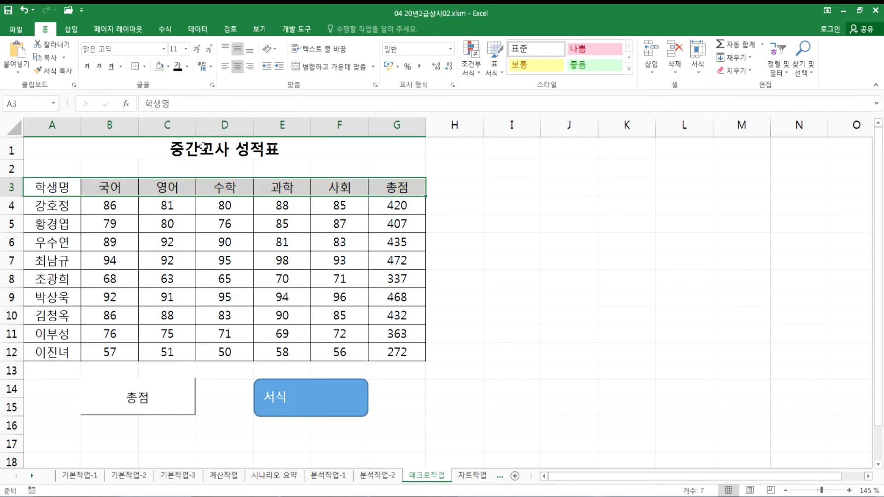
click(468, 404)
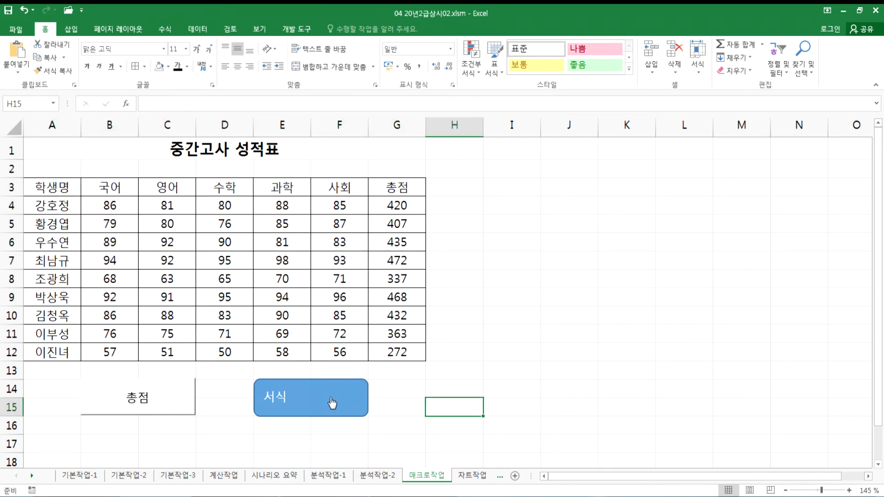
click(331, 403)
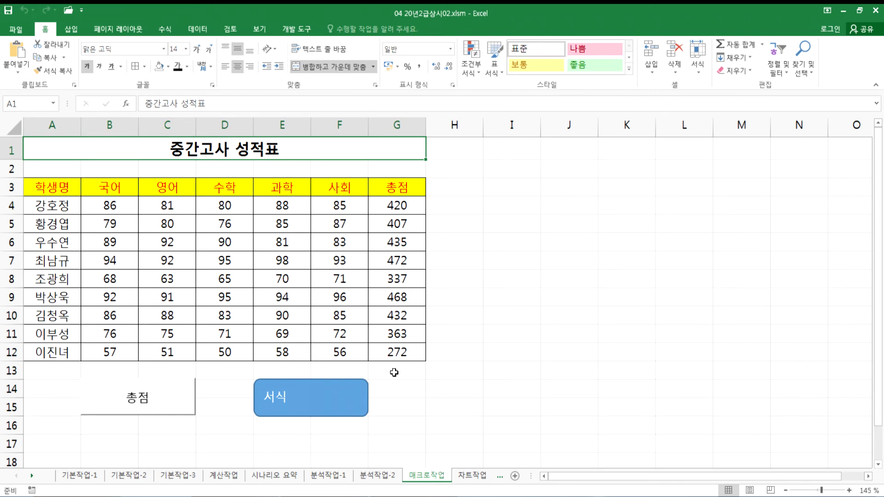
Enter the note "셀 포인트의 위치에 상관없이 현태 통합문서에서 매크로가 실행되어야 한다." in I3
click(511, 193)
text(셀 포인터)
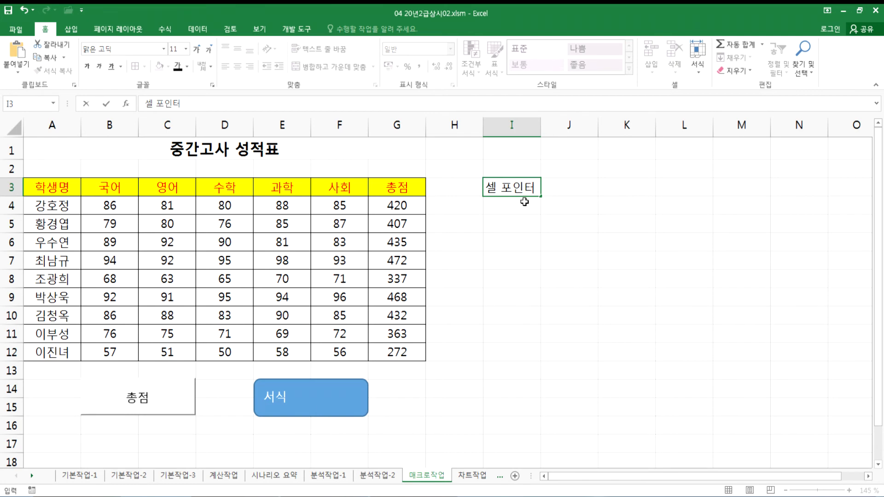
key(BackSpace)
text(트의 위치에)
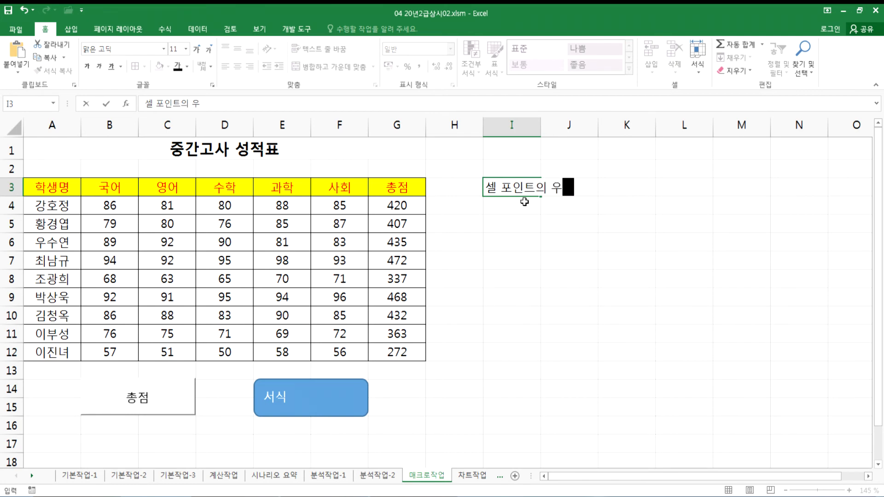
text( 사오간업)
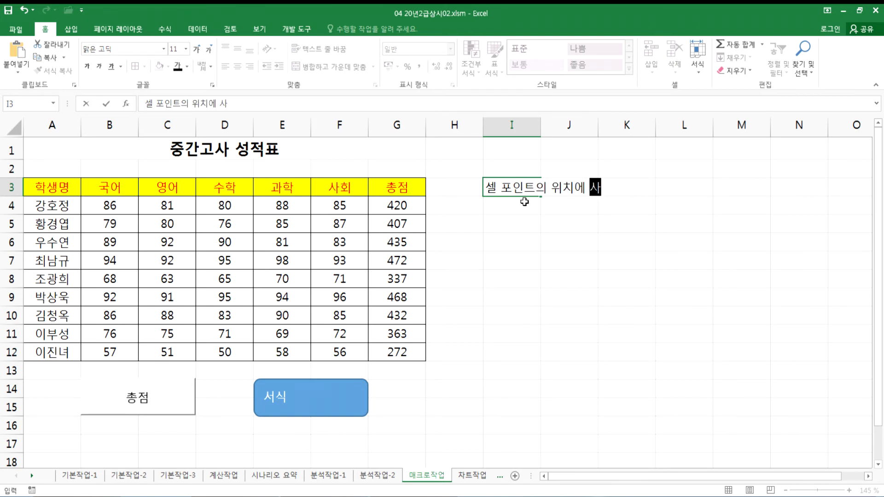
key(BackSpace)
key(BackSpace)
key(BackSpace)
key(BackSpace)
key(BackSpace)
key(BackSpace)
key(BackSpace)
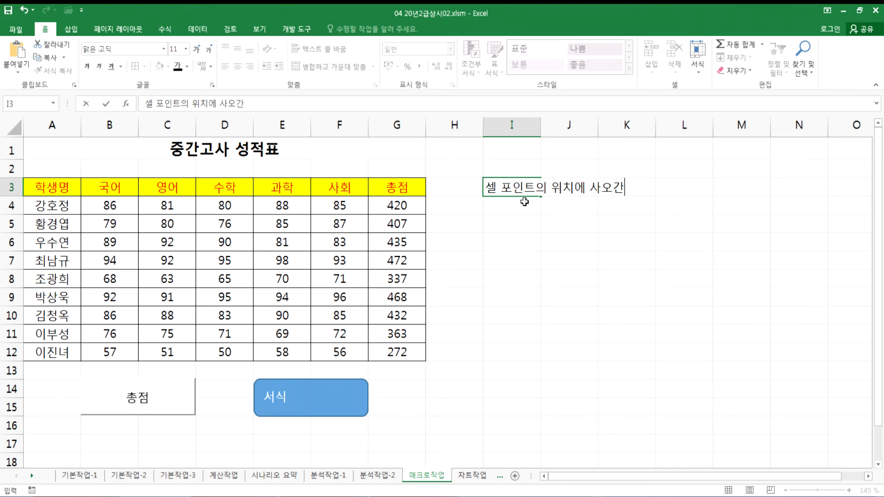
text(상관없이 현태)
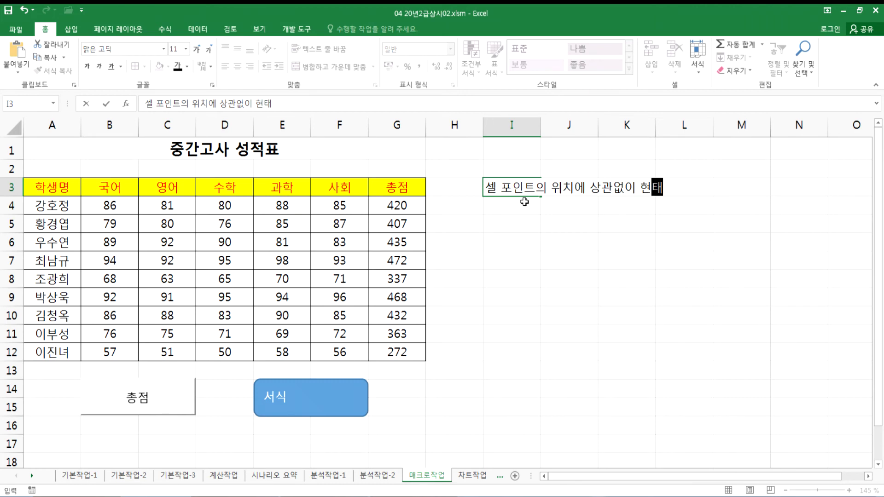
text( 통하합문서에서)
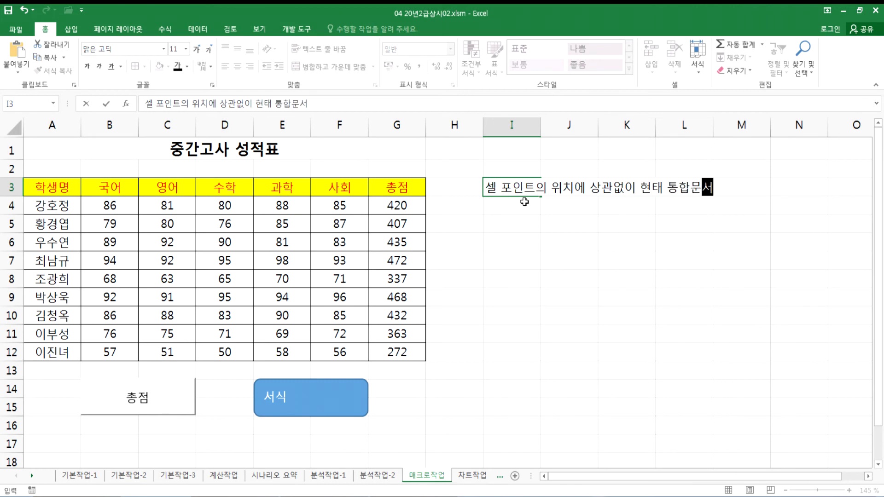
text(매크로가 실)
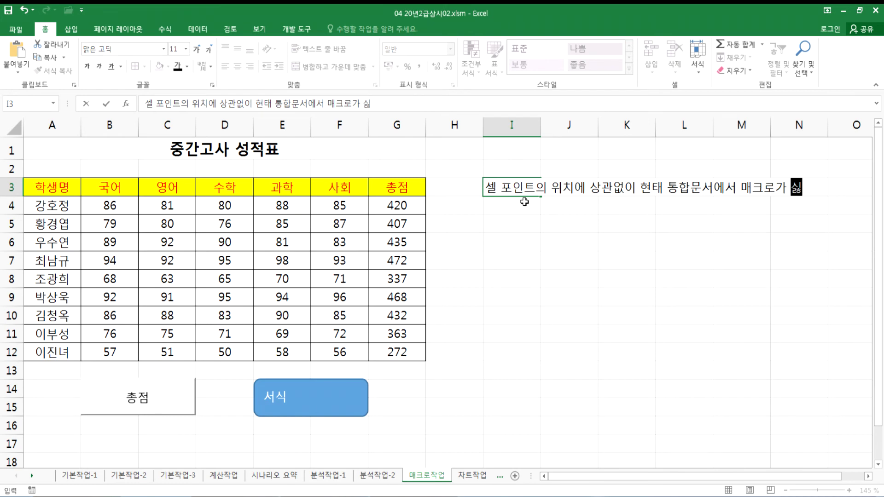
text(행되어야 하)
text(ㄴ다.)
key(Return)
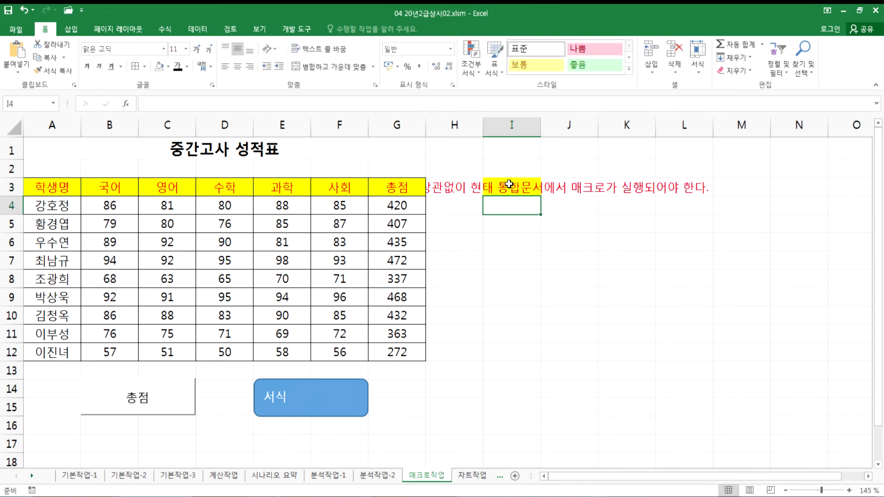
Left-align the note in I3 and clear all of its cell formatting
click(510, 184)
click(225, 67)
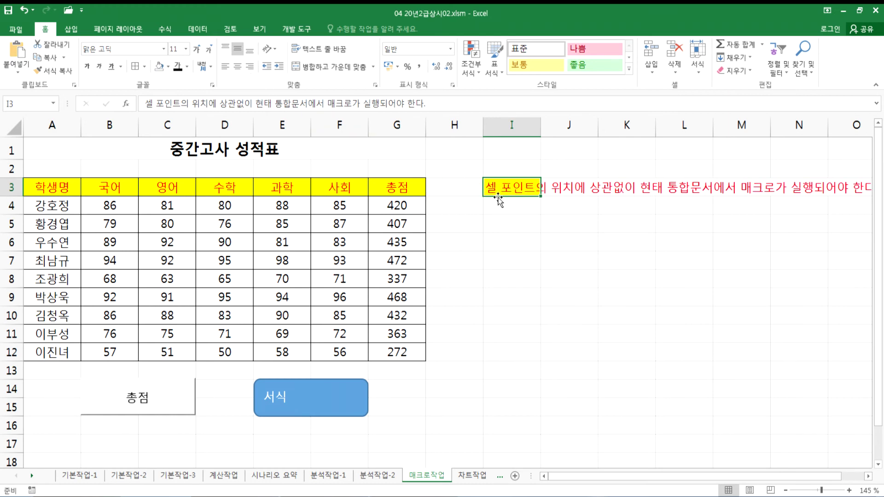
click(748, 70)
click(754, 102)
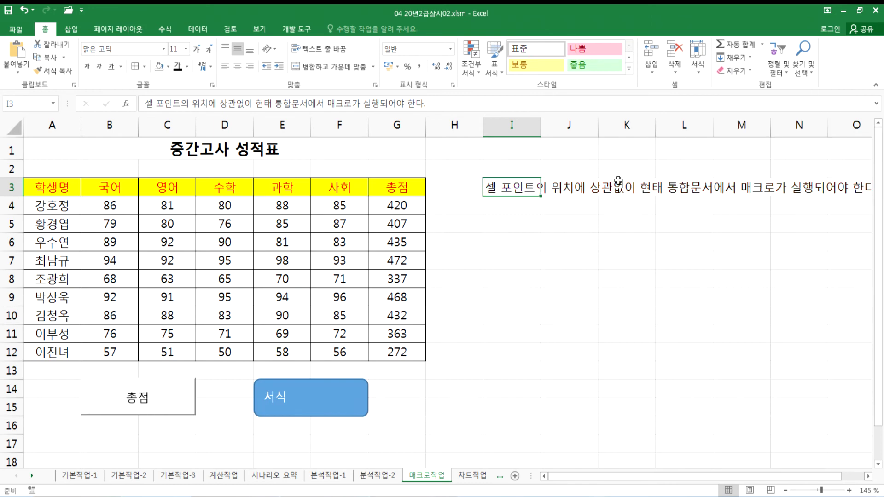
click(515, 208)
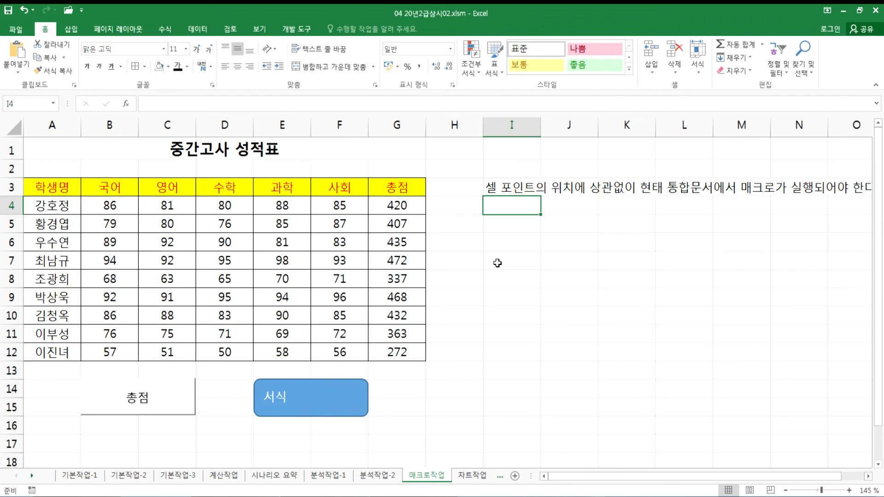
Turn on relative references and start recording a macro named 합계_상대 in the current workbook from cell H4
click(296, 29)
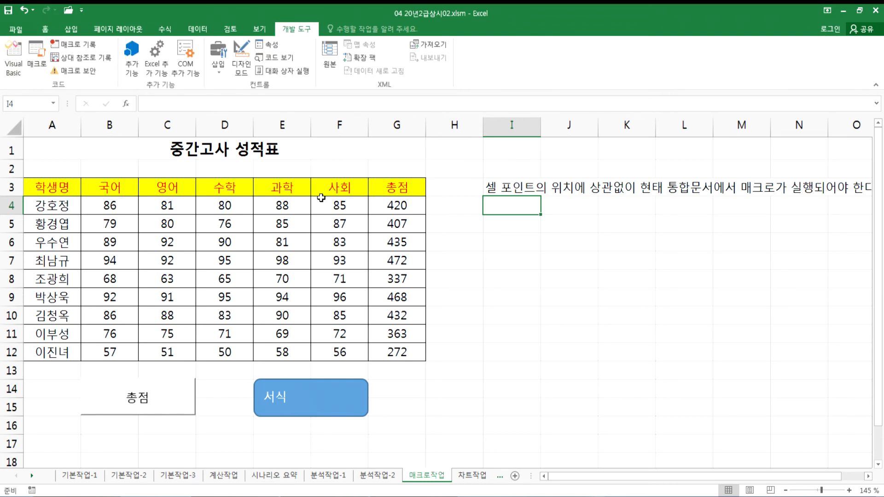
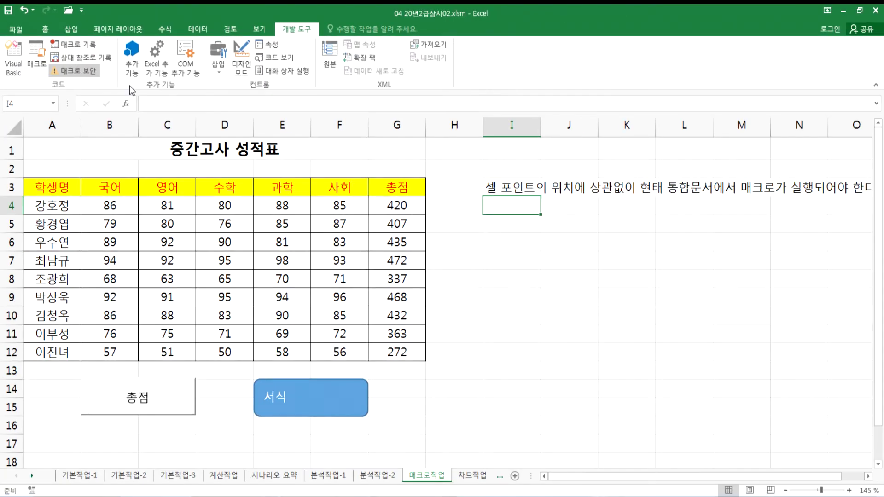
mouse_move(455, 203)
mouse_down()
mouse_move(458, 349)
mouse_move(445, 203)
mouse_up()
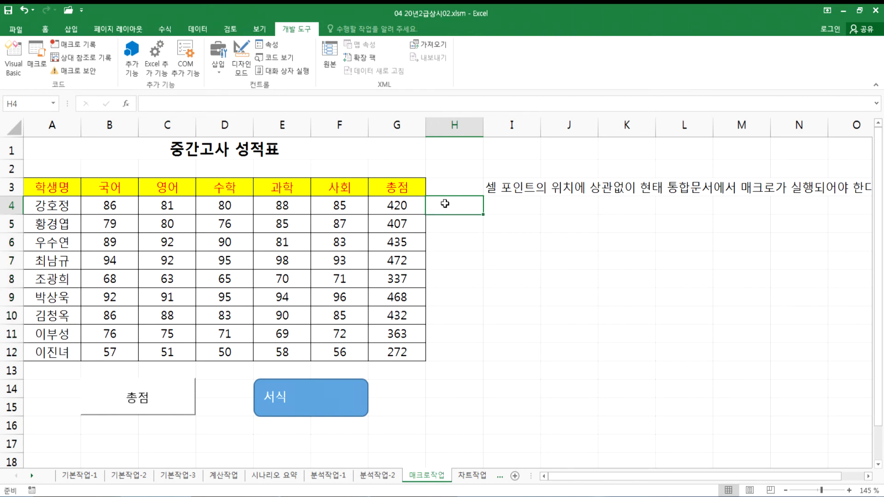
click(92, 56)
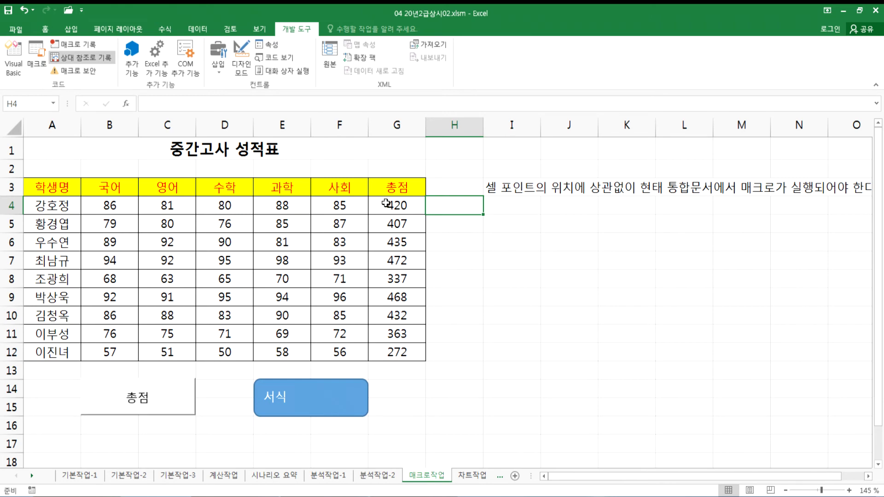
click(87, 43)
text(합계_상대)
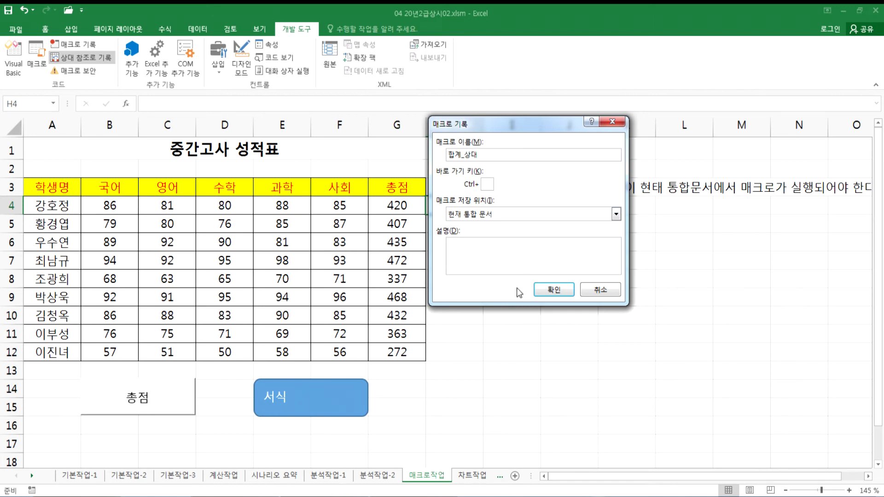
click(556, 294)
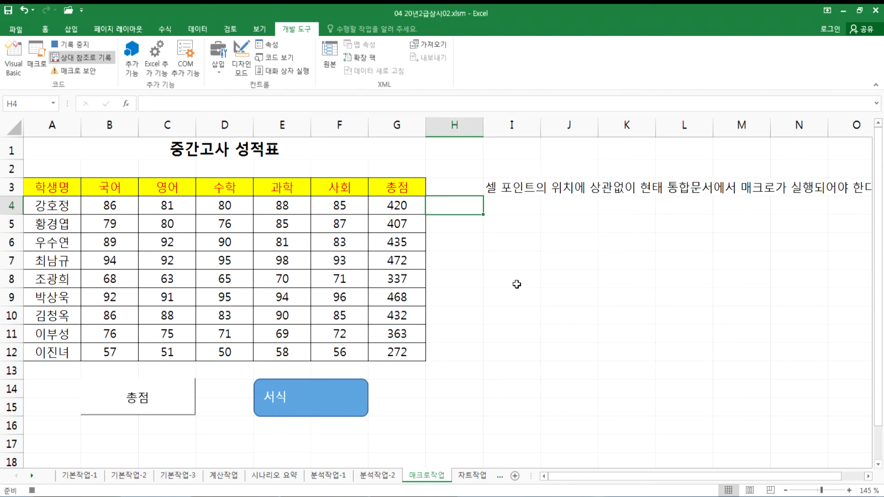
Enter =SUM(B4:F4) in H4 and stop recording the macro
text(=sum()
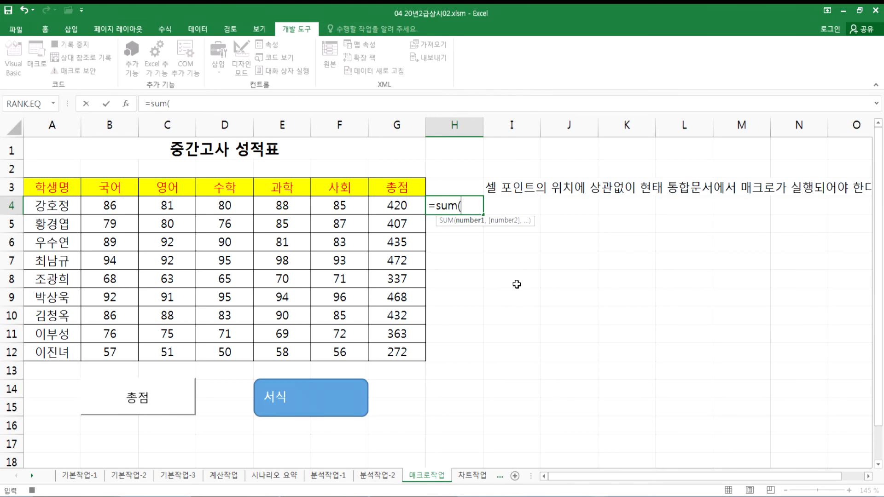
drag(109, 205, 322, 207)
key(Return)
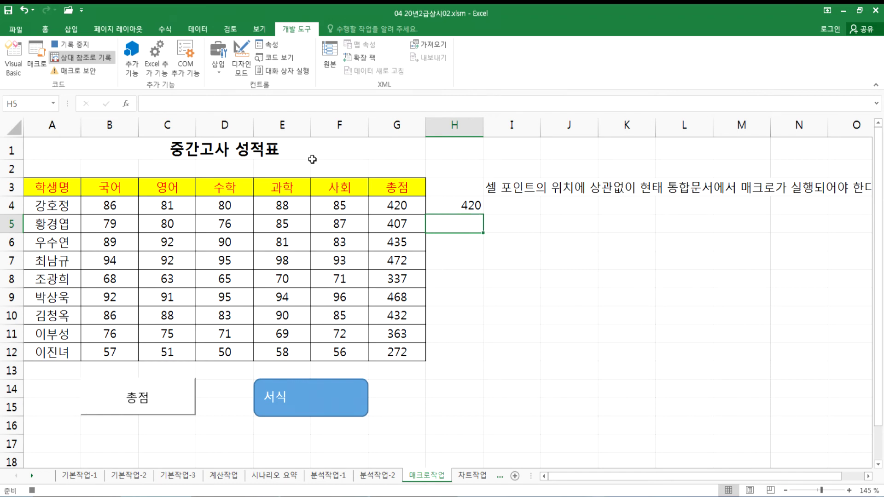
click(84, 45)
Examine the formula in H4 and compare the ranges B4:F4, B6:F6 and C6:G6 with their result cells H4, H6 and I6
click(458, 206)
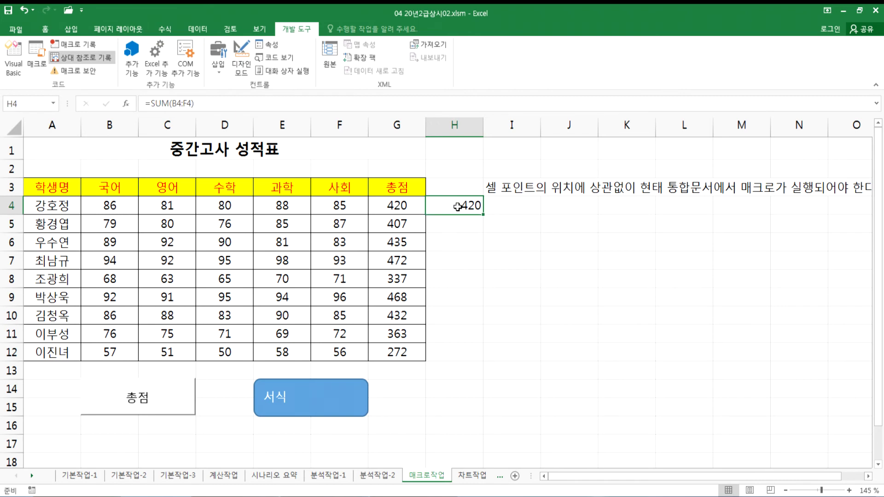
drag(107, 203, 329, 205)
click(454, 206)
click(511, 242)
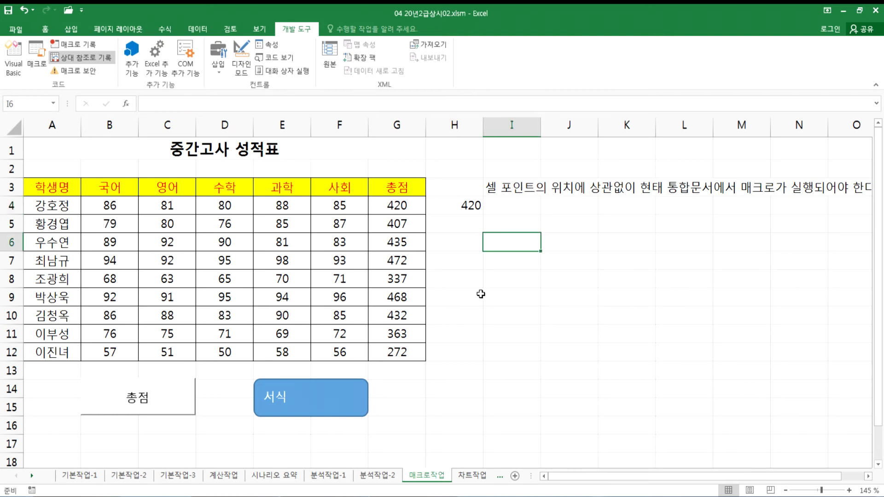
click(451, 242)
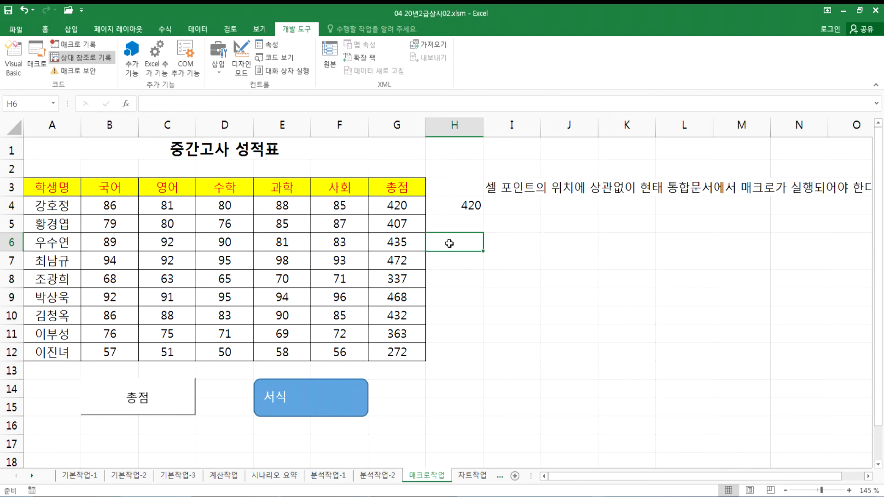
click(122, 244)
drag(123, 243, 331, 240)
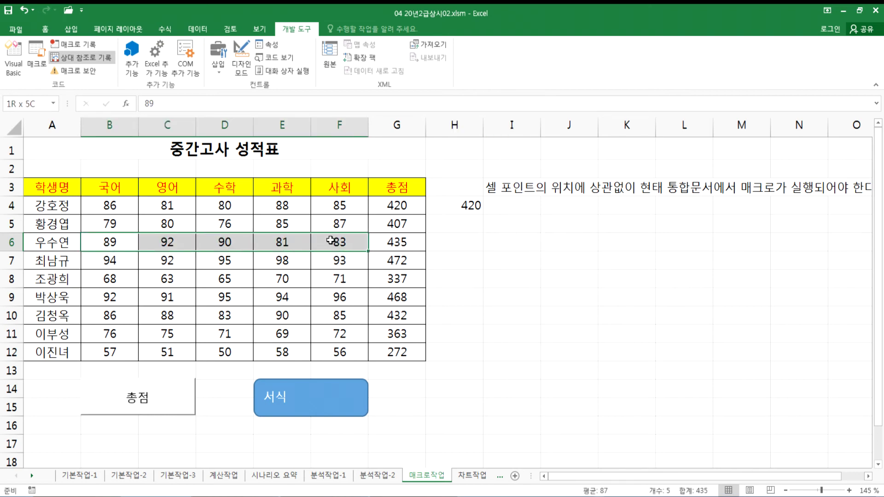
click(453, 242)
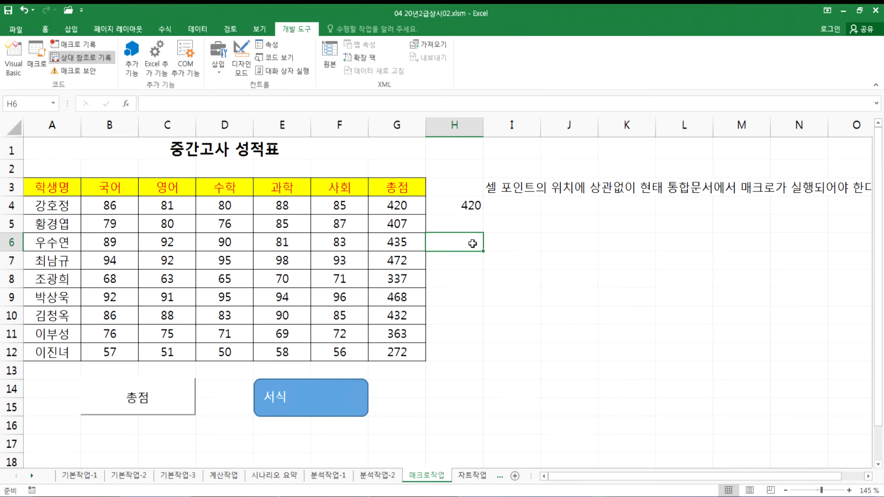
click(513, 243)
drag(164, 244, 397, 244)
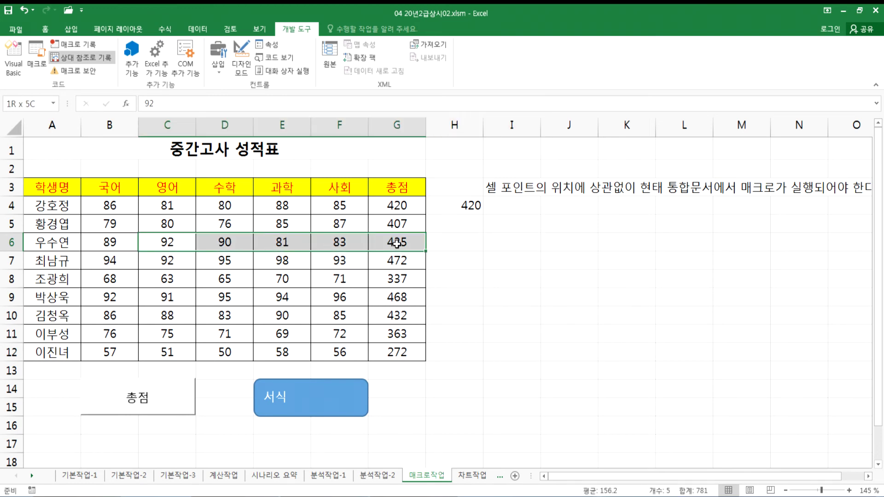
Run the 합계_상대 macro on cell I6 and check which range its formula sums
click(511, 240)
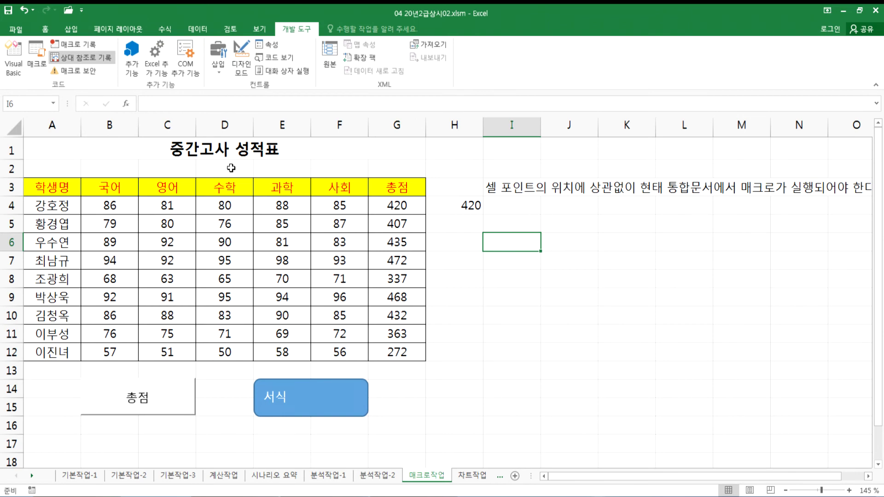
click(37, 56)
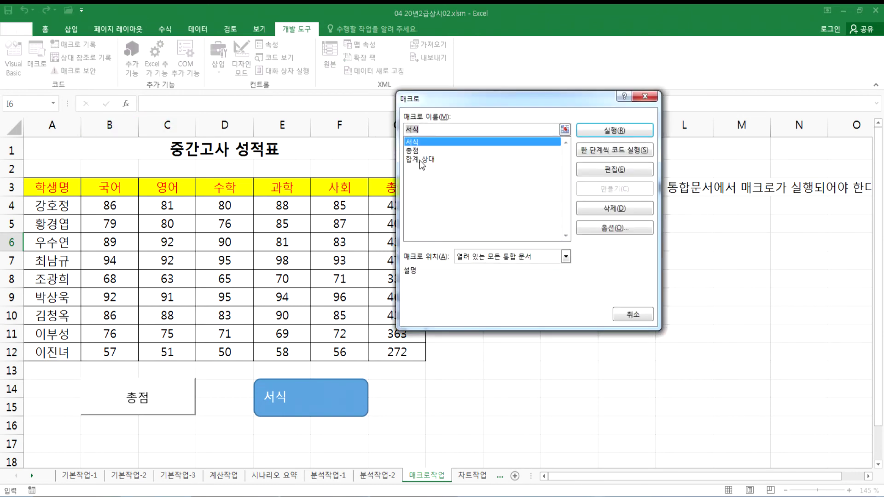
click(419, 159)
drag(530, 98, 657, 252)
click(743, 284)
double_click(521, 244)
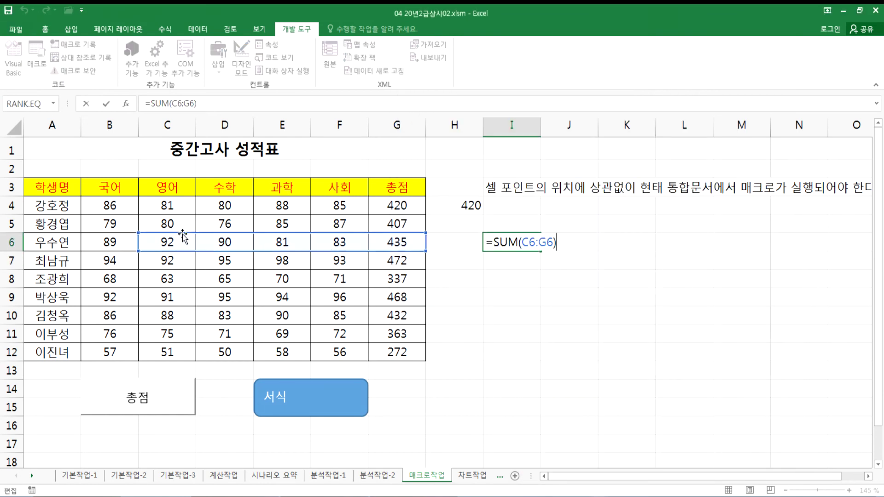
key(Escape)
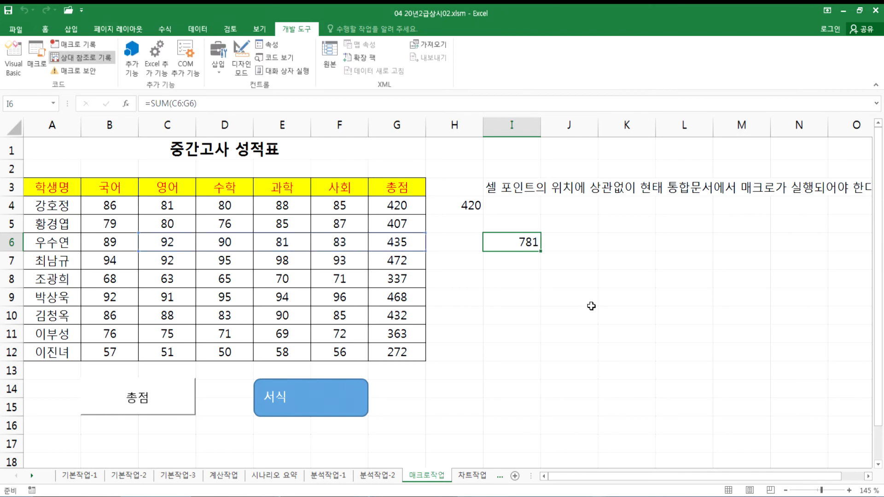
Run the 합계_상대 macro on cell K8 and check the range in its formula
click(629, 286)
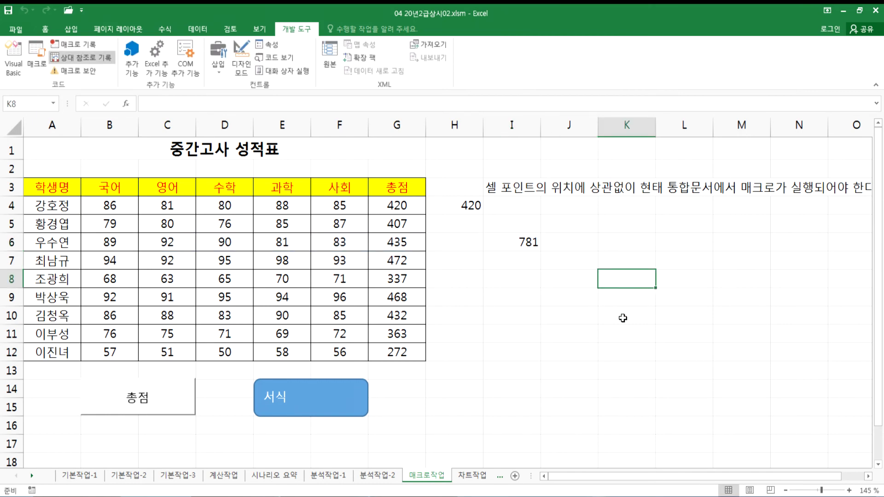
click(36, 57)
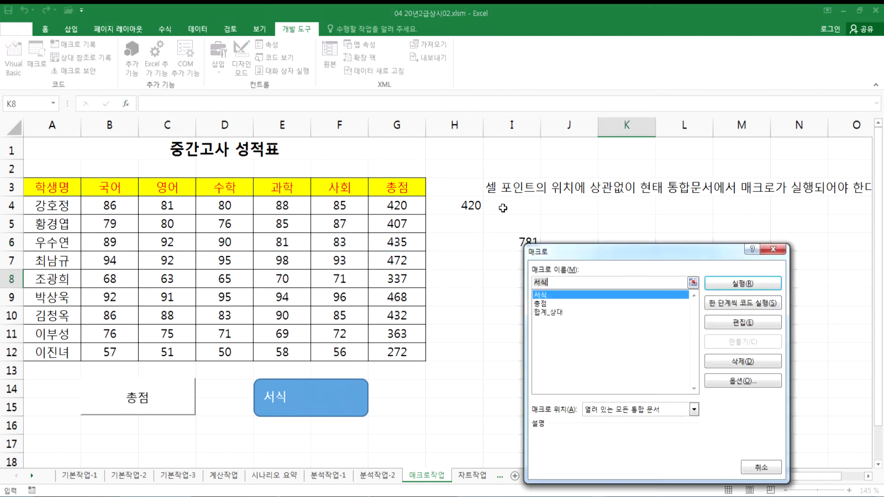
click(547, 312)
click(742, 283)
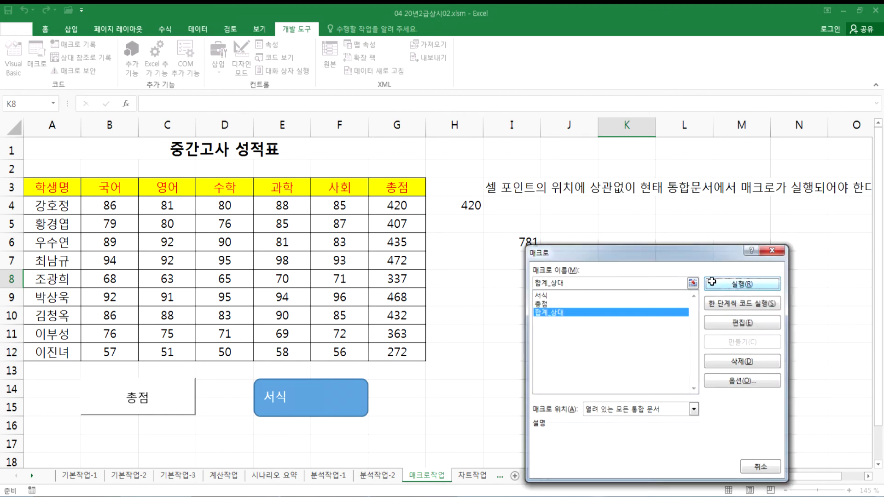
double_click(610, 279)
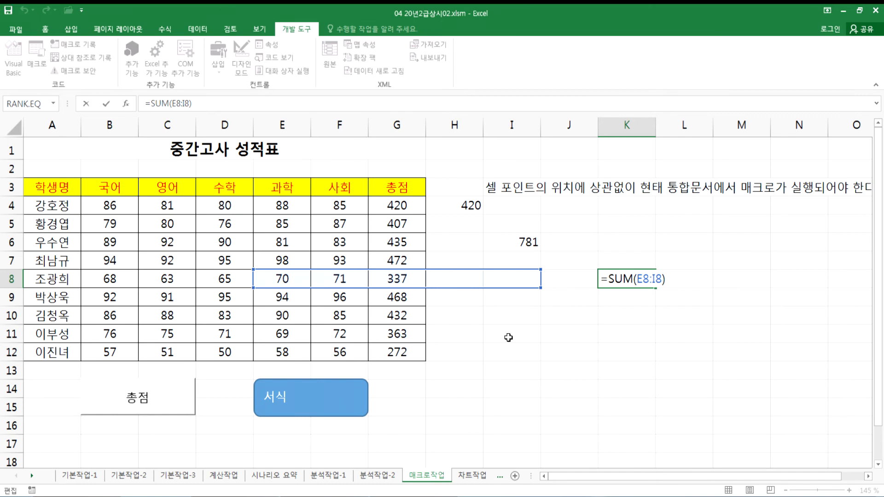
click(511, 188)
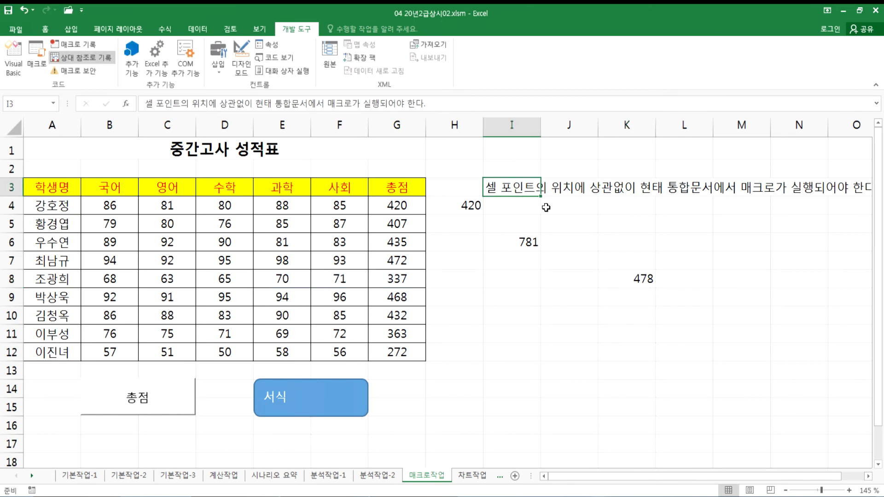
drag(391, 206, 383, 355)
click(575, 376)
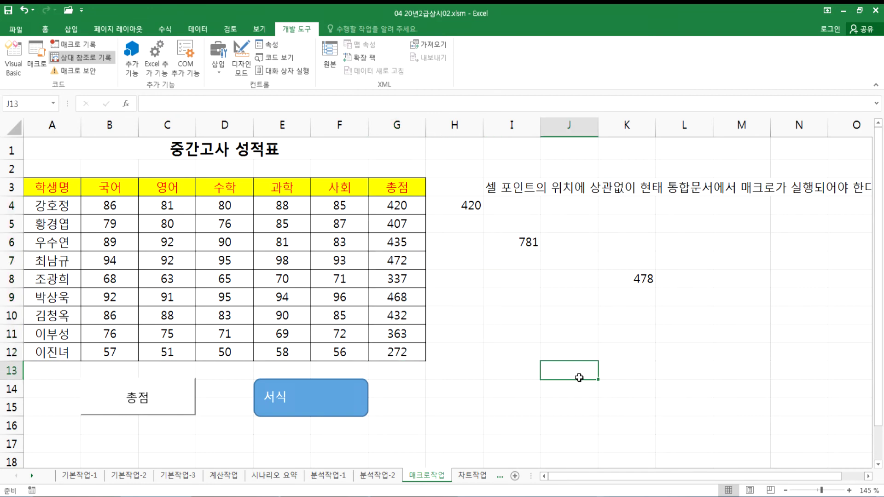
Compare G4:G12, result cell H4 with its range B4:F4, and cell J10 with the range D10:H10
drag(385, 204, 396, 360)
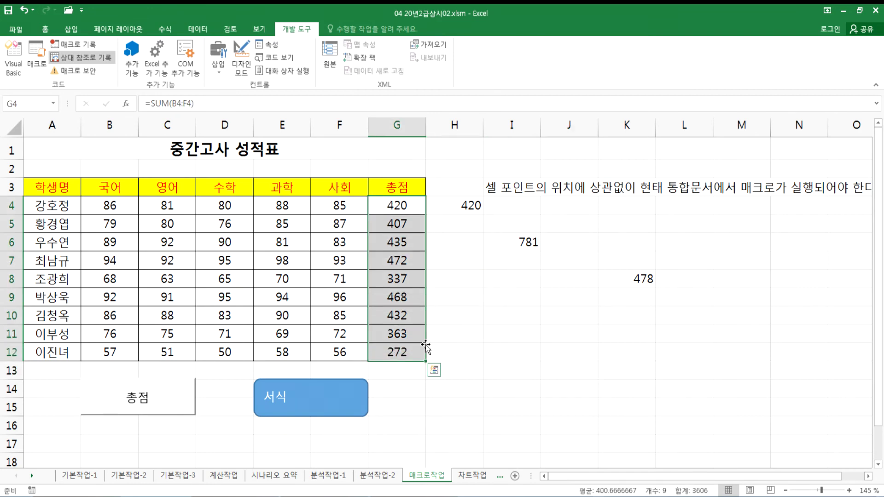
click(565, 316)
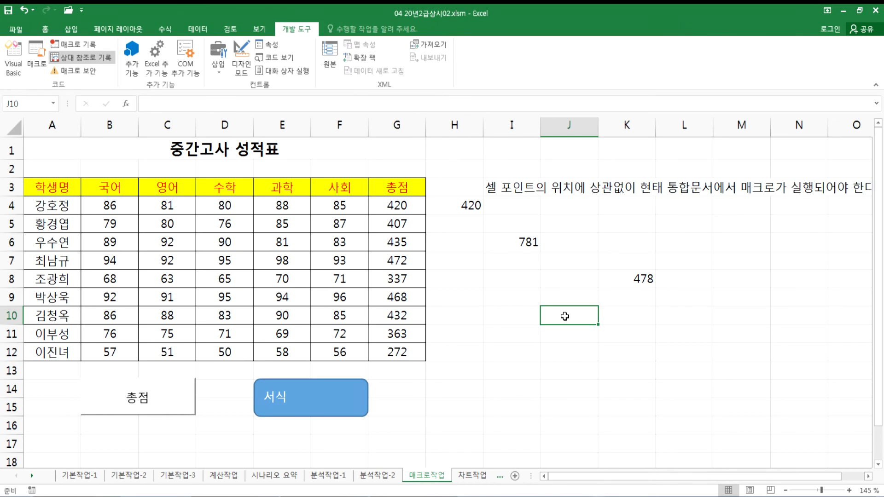
click(462, 204)
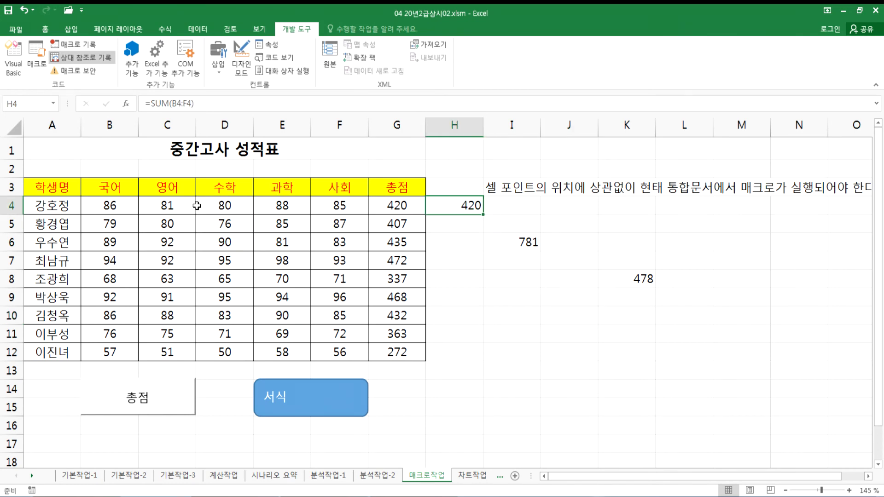
click(118, 206)
drag(119, 205, 330, 207)
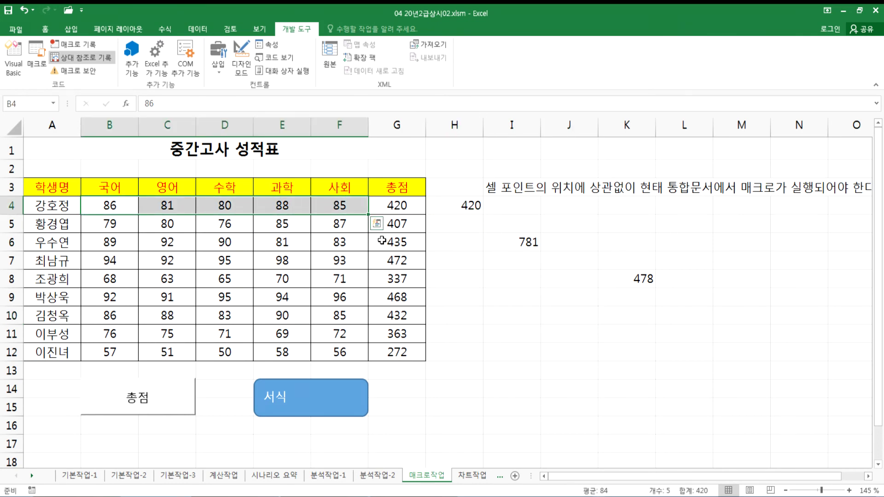
click(560, 318)
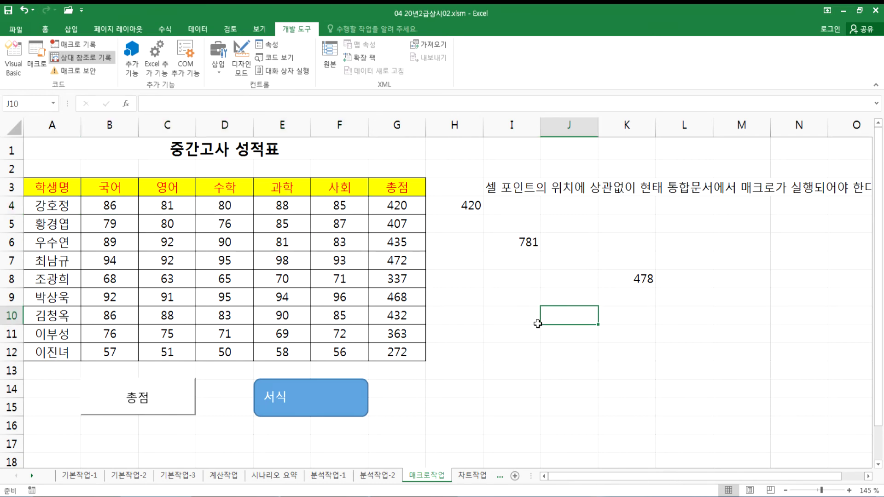
drag(204, 315, 461, 320)
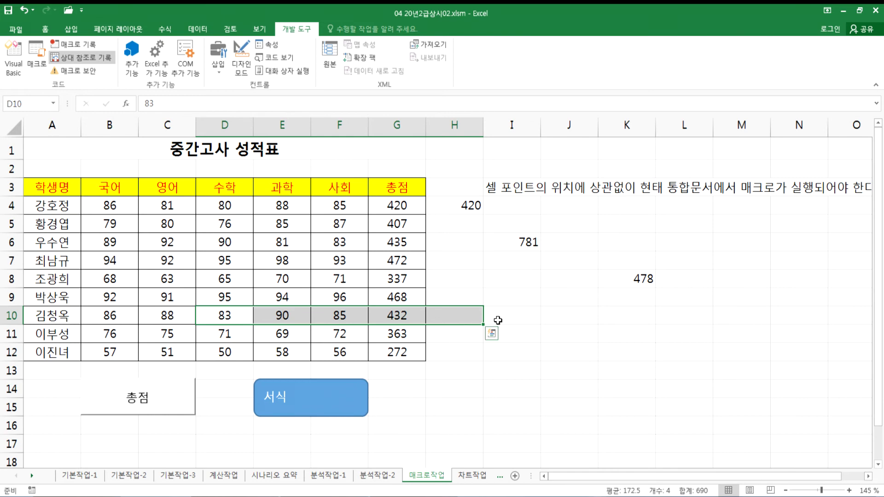
Run the 합계_상대 macro on cell J10 and check which range its formula sums
click(563, 317)
click(32, 66)
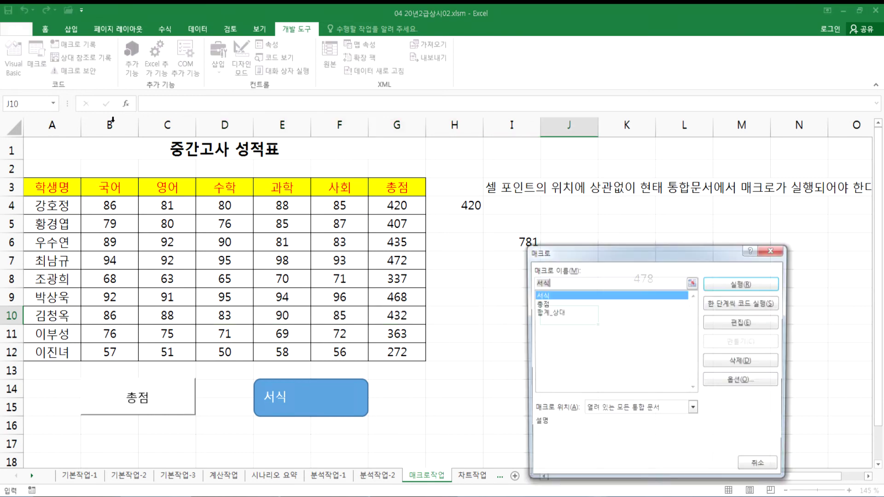
click(672, 311)
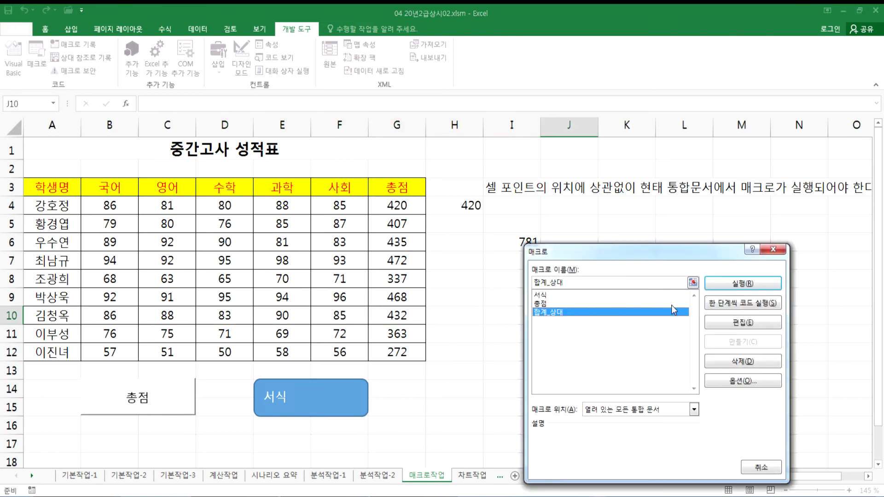
click(734, 285)
double_click(584, 314)
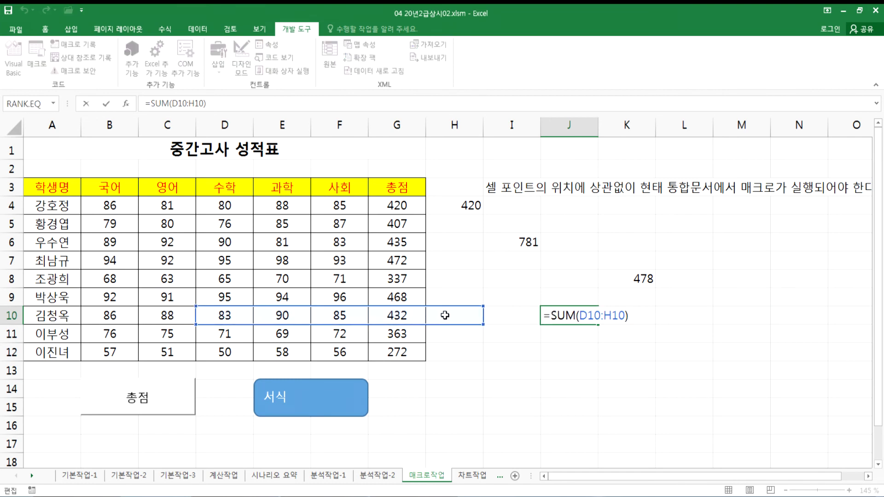
key(Escape)
Turn off relative-reference recording and review the formulas in H4, I6, K8 and J10
click(454, 258)
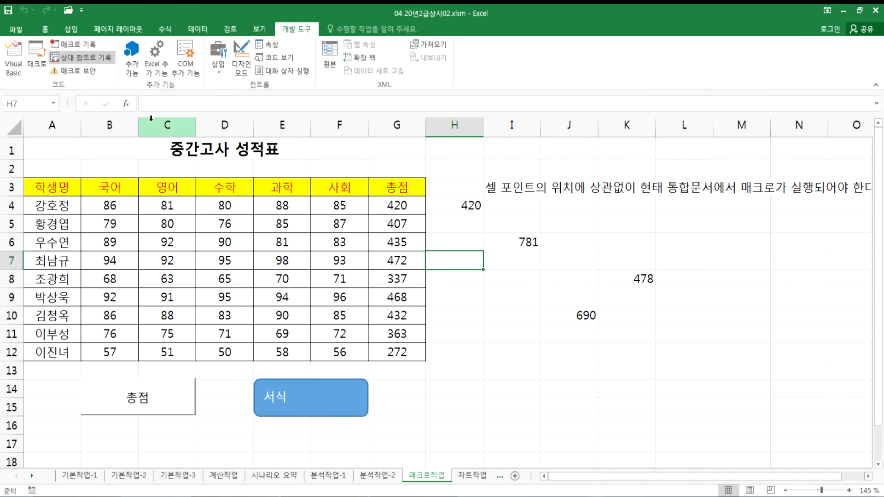
click(99, 59)
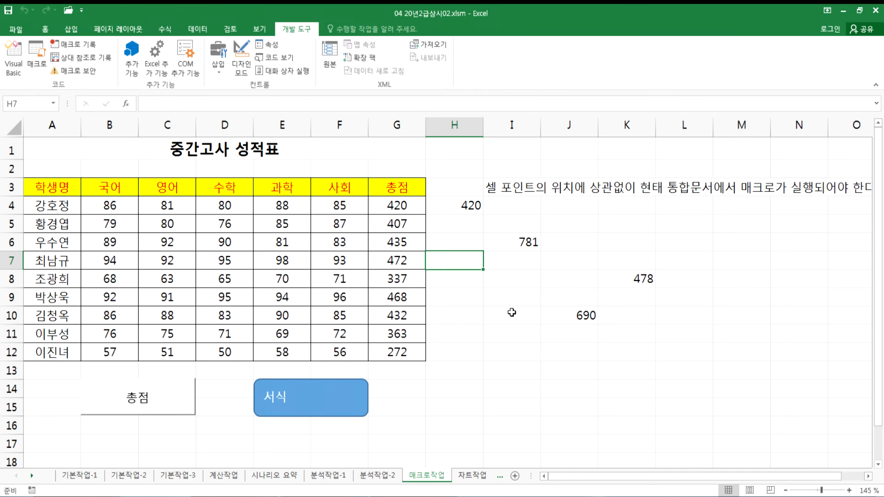
click(454, 206)
click(525, 244)
click(646, 279)
click(579, 311)
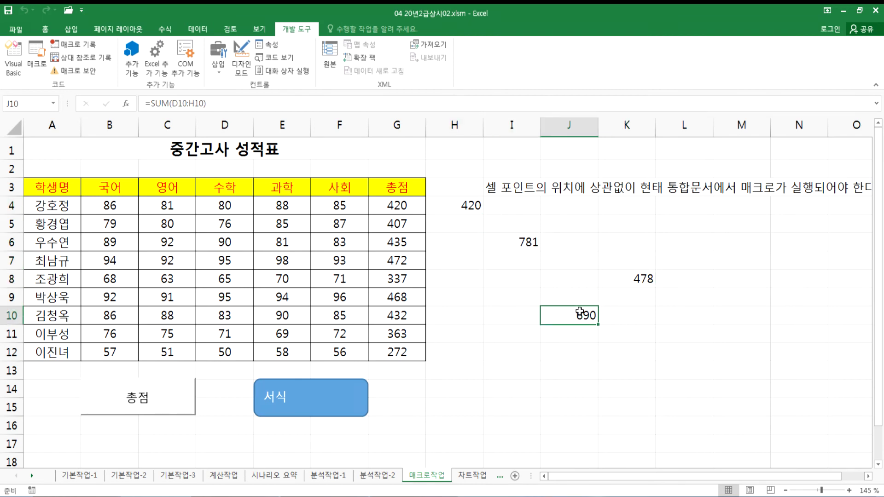
Fill the H4 formula down to H12 and undo the fill
click(463, 207)
drag(484, 216, 486, 358)
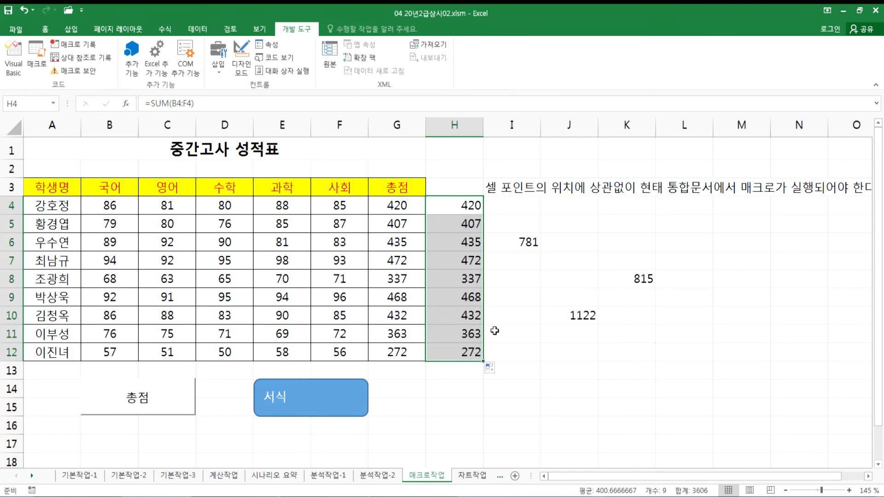
key(ctrl+z)
Fill the I6 formula down to I14 and compare cells H4 and I6
click(522, 242)
drag(540, 252, 535, 394)
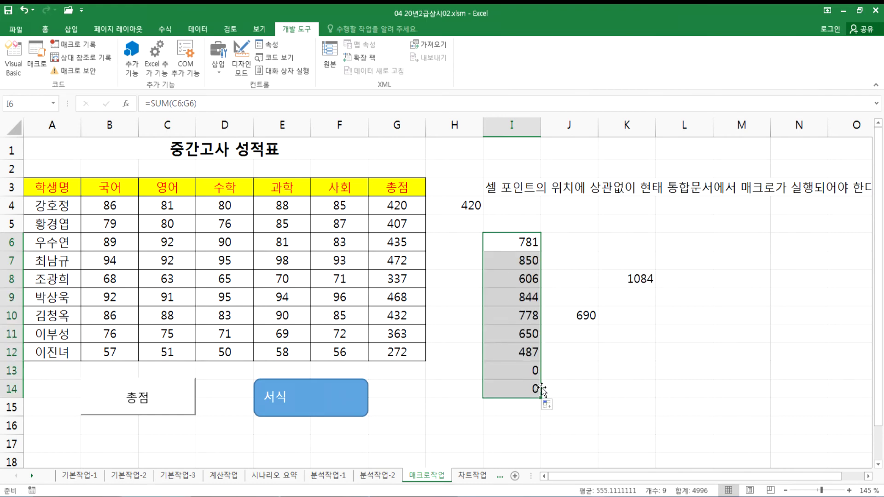
click(457, 208)
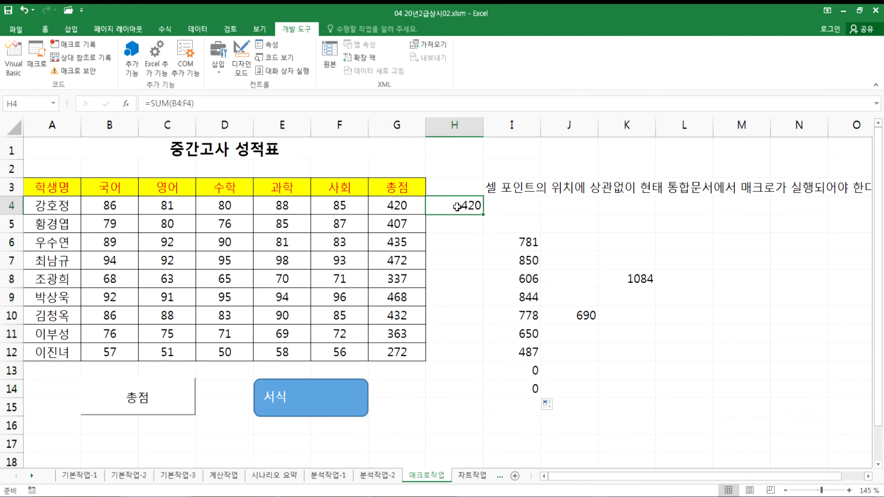
click(456, 222)
click(514, 244)
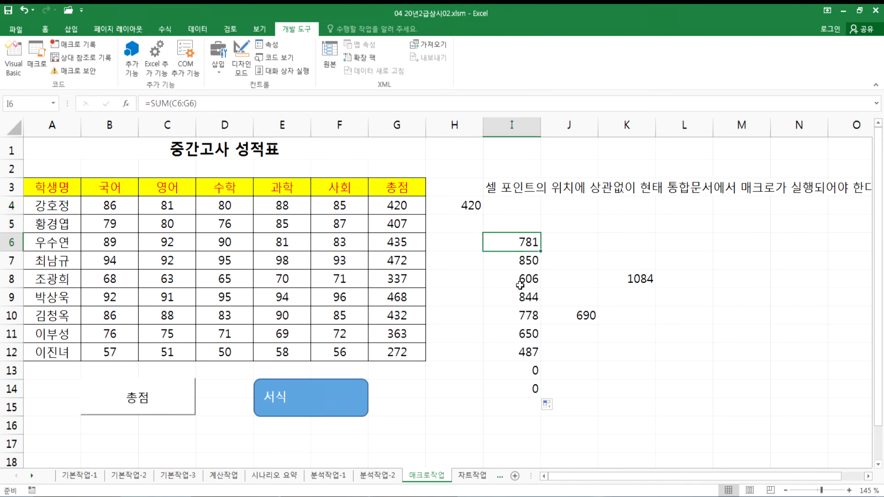
Try filling the K8 formula down to K17, then undo the fills in columns K and I
click(636, 280)
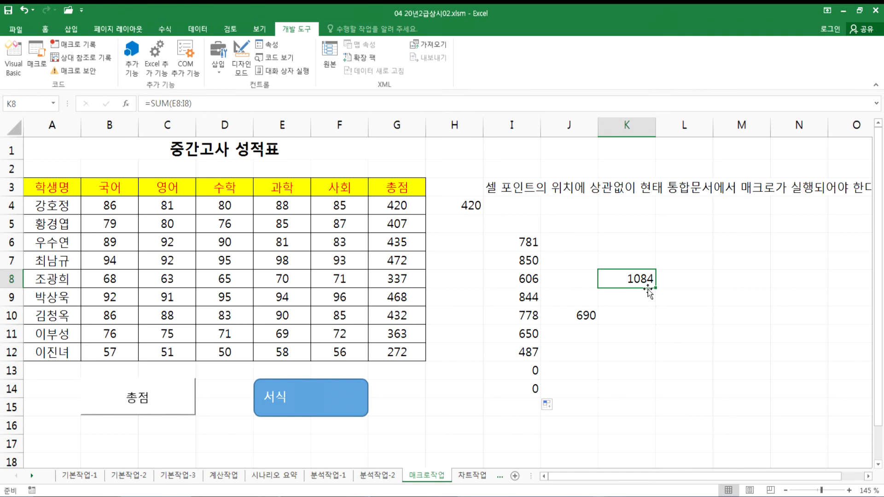
drag(656, 288, 668, 448)
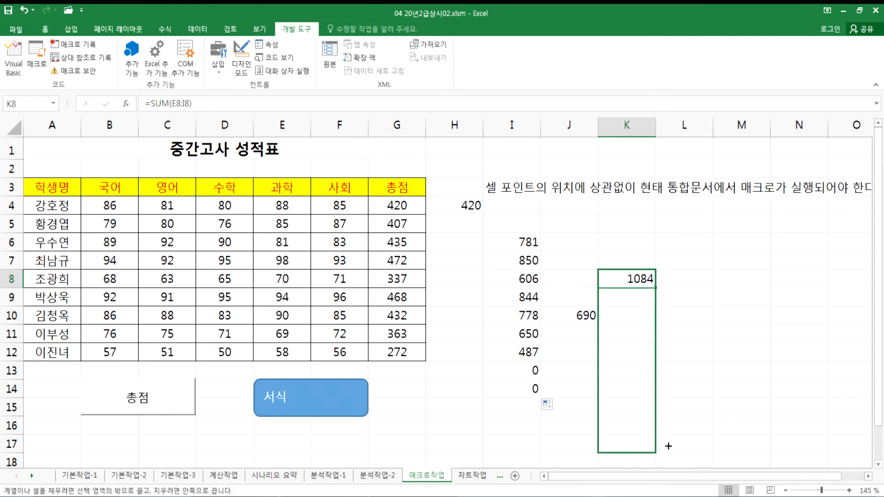
drag(668, 445, 667, 447)
key(ctrl+z)
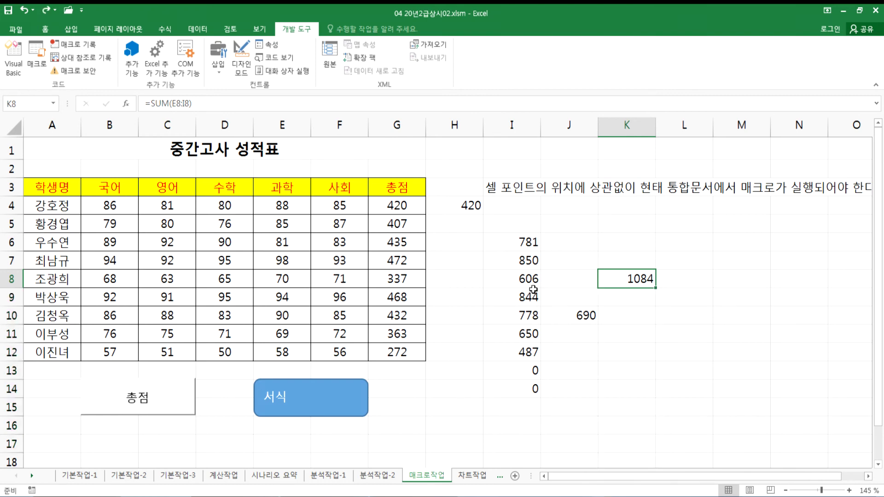
key(ctrl+z)
key(ctrl+z)
Read the relative-reference recording description and compare the ranges summed by the formulas in H4 and I6
click(459, 204)
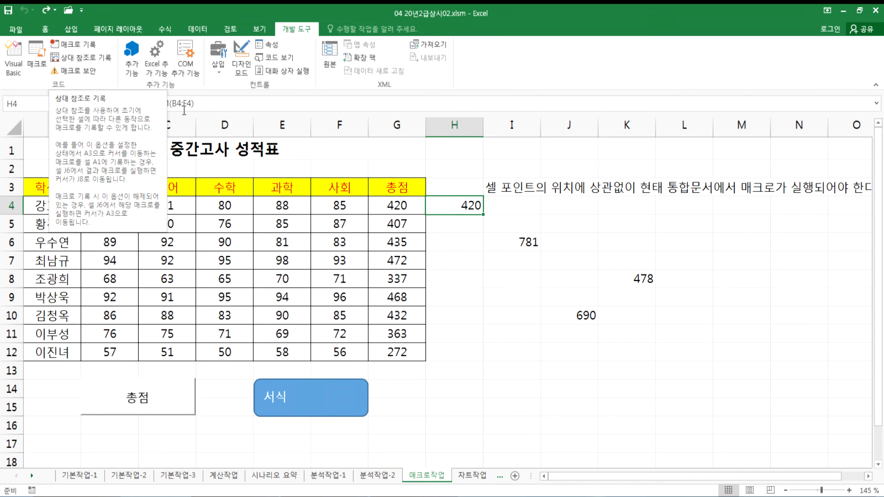
click(474, 261)
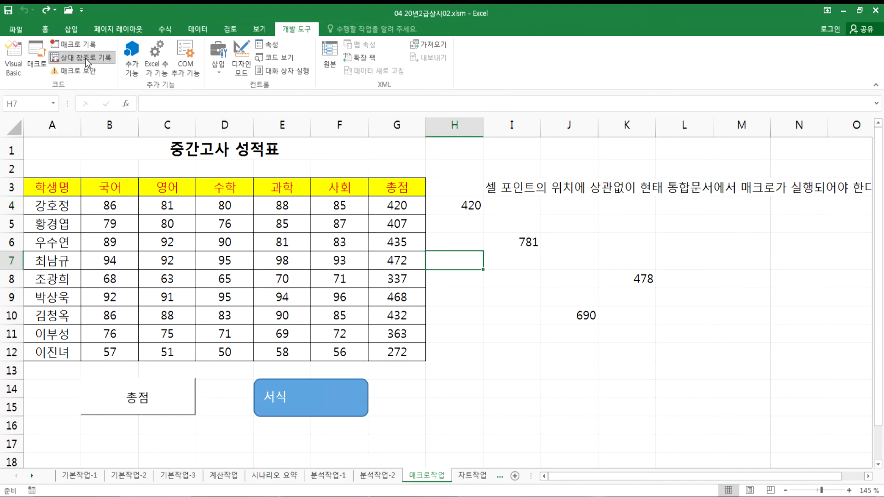
click(471, 209)
key(F2)
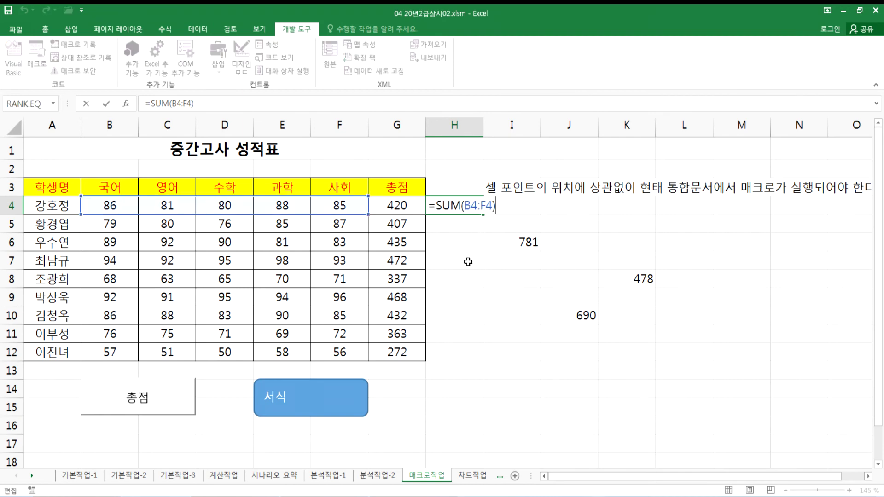
key(ctrl+Return)
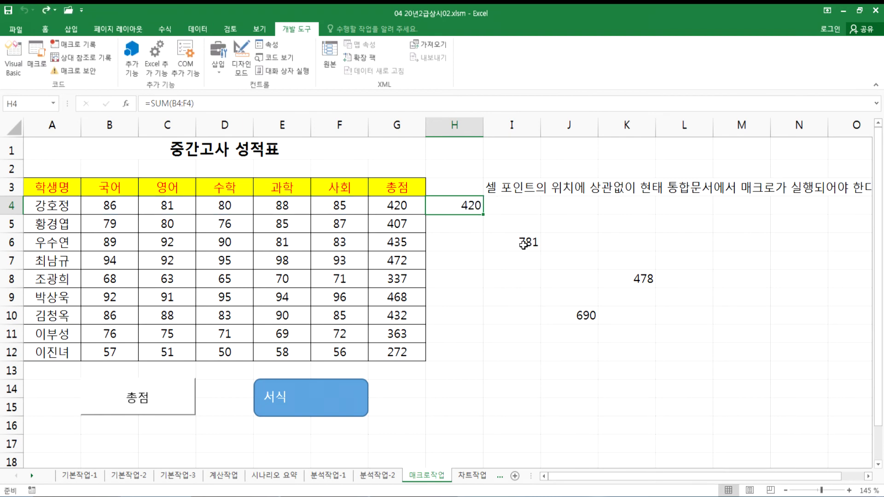
click(523, 244)
key(F2)
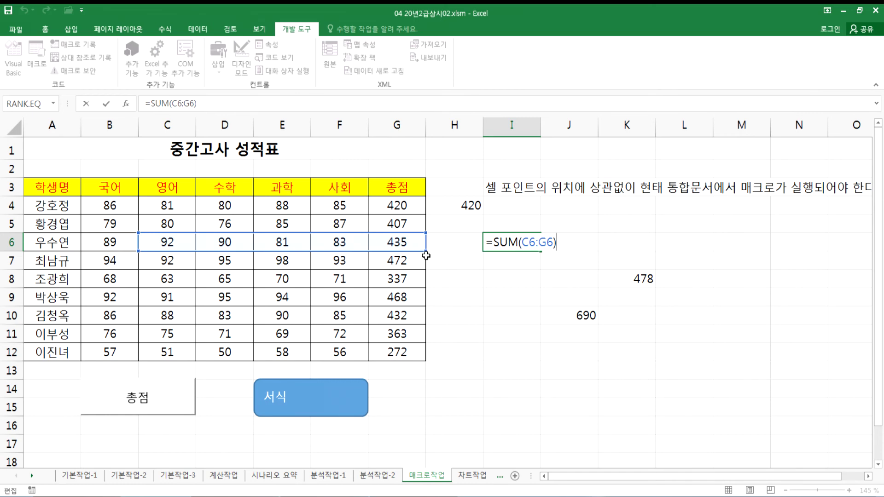
key(ctrl+Return)
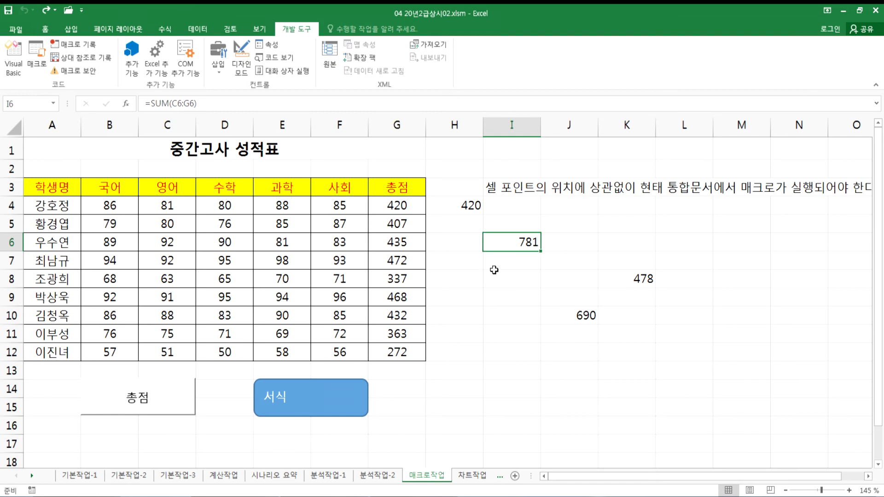
Open the 차트작업 sheet and select the line chart below the sales table
click(470, 477)
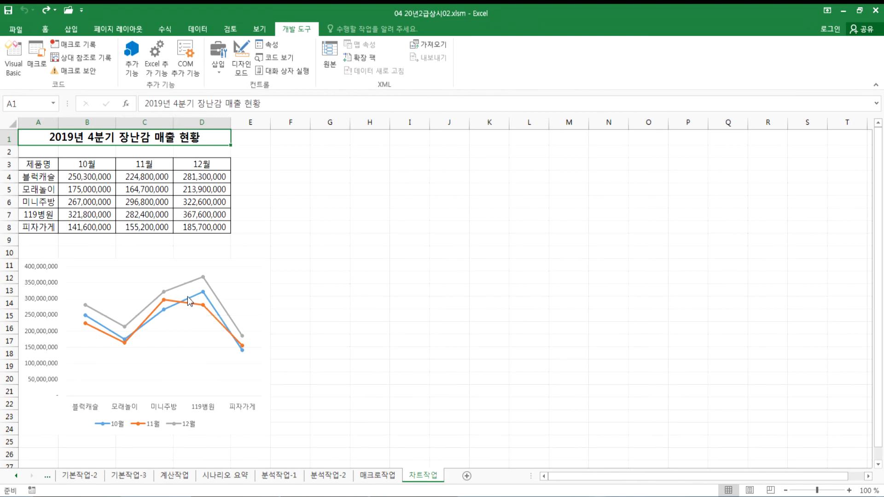
mouse_move(192, 300)
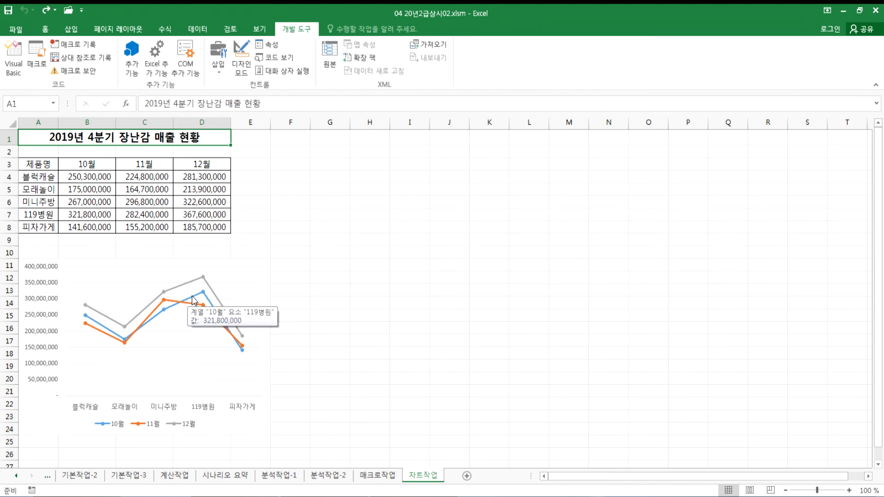
click(261, 277)
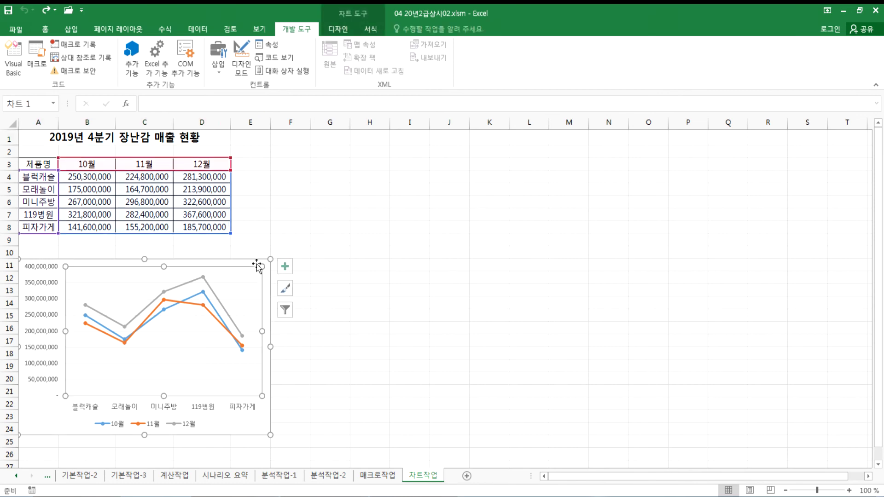
Try moving the line chart toward the sales table and deleting it, undoing each change
drag(258, 261, 419, 234)
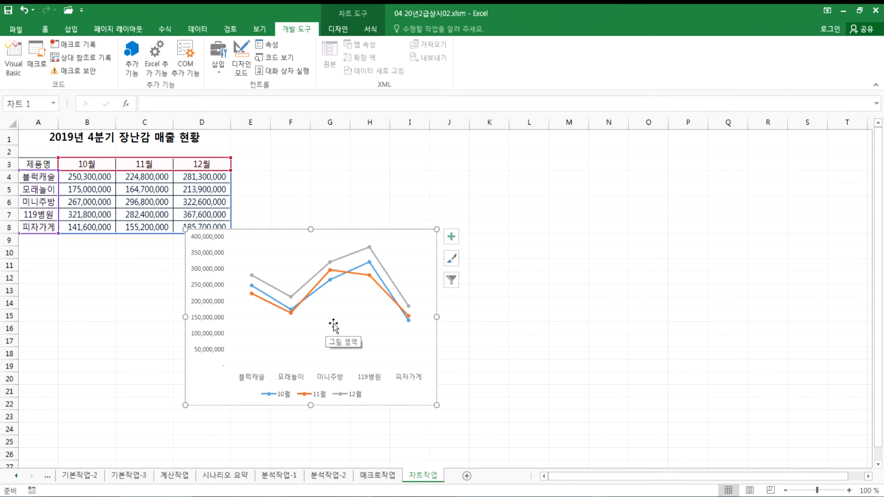
key(ctrl+z)
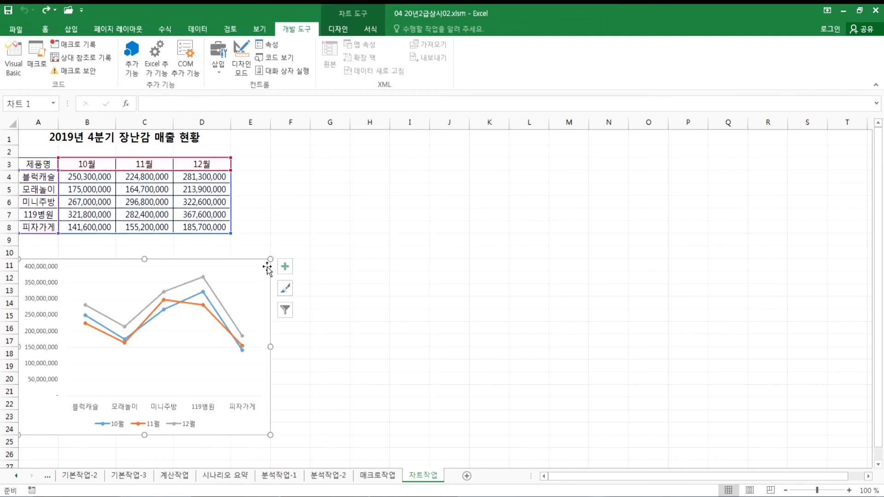
key(Delete)
key(ctrl+z)
click(294, 192)
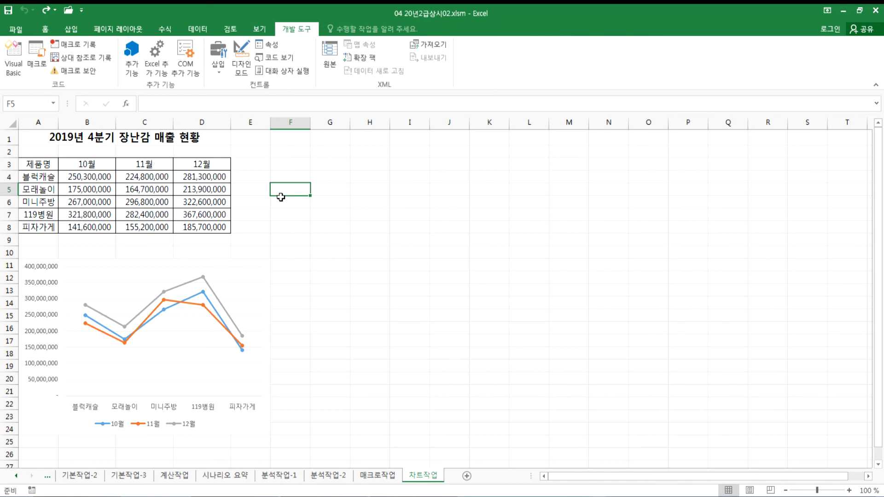
click(255, 273)
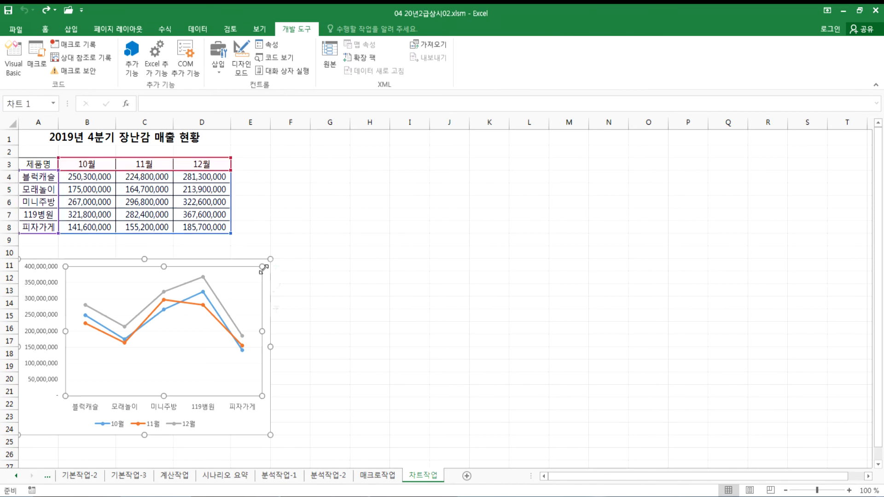
click(339, 226)
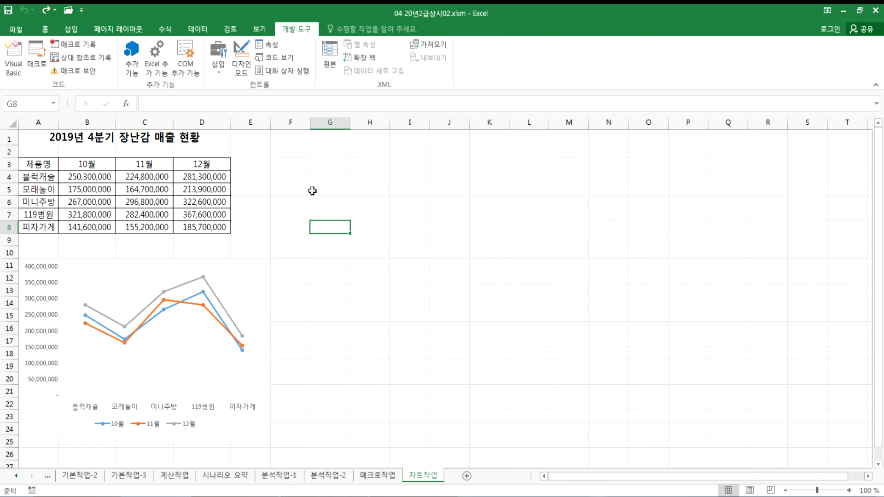
click(266, 262)
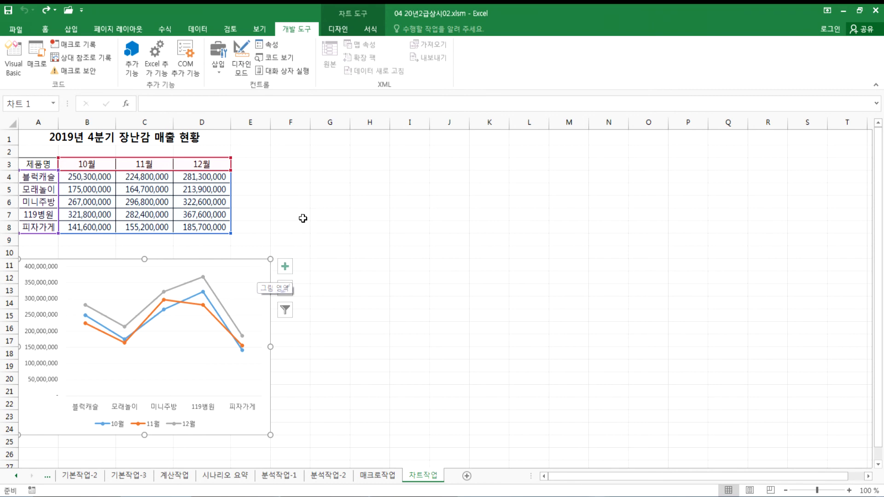
click(269, 207)
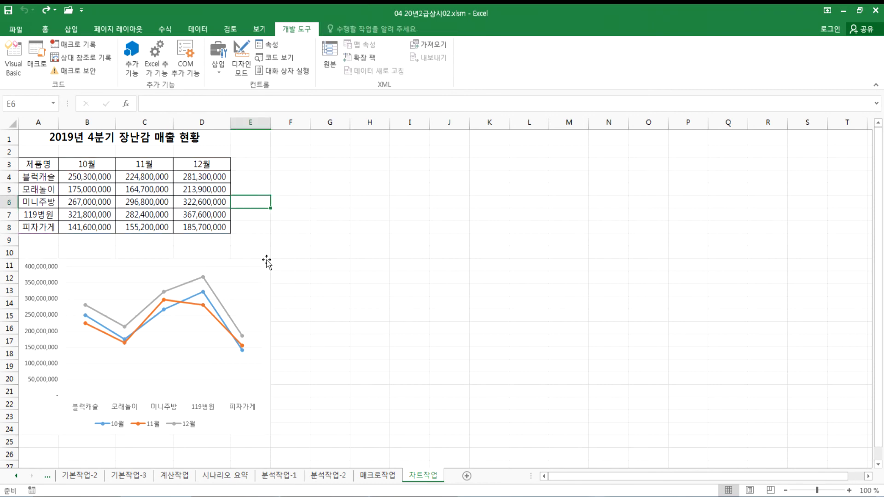
Try changing the whole line chart to 묶은 세로 막대형 and undo the change
click(265, 262)
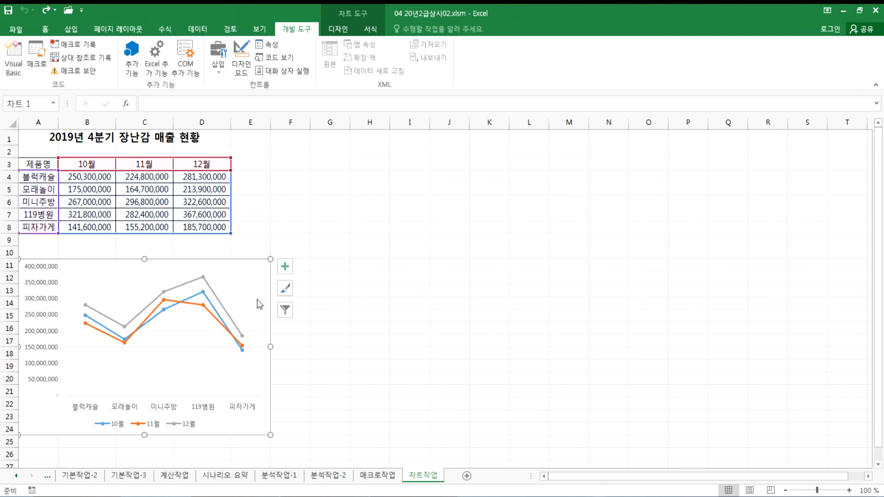
click(339, 32)
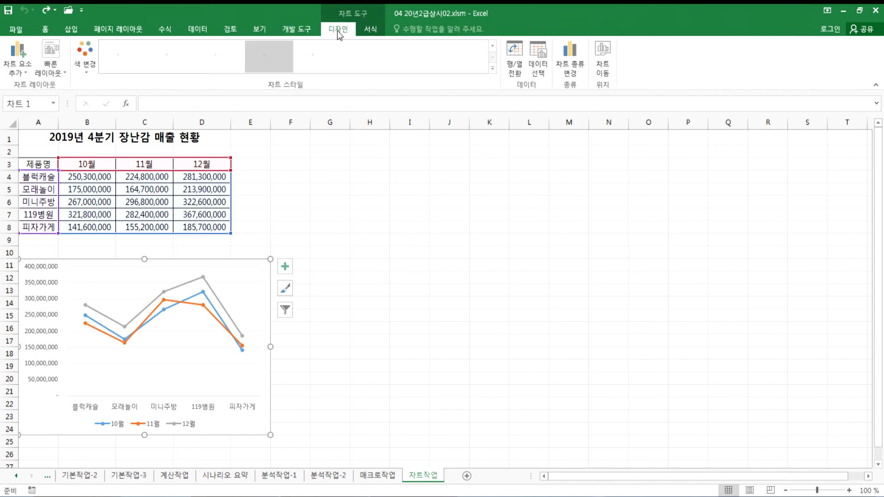
click(574, 68)
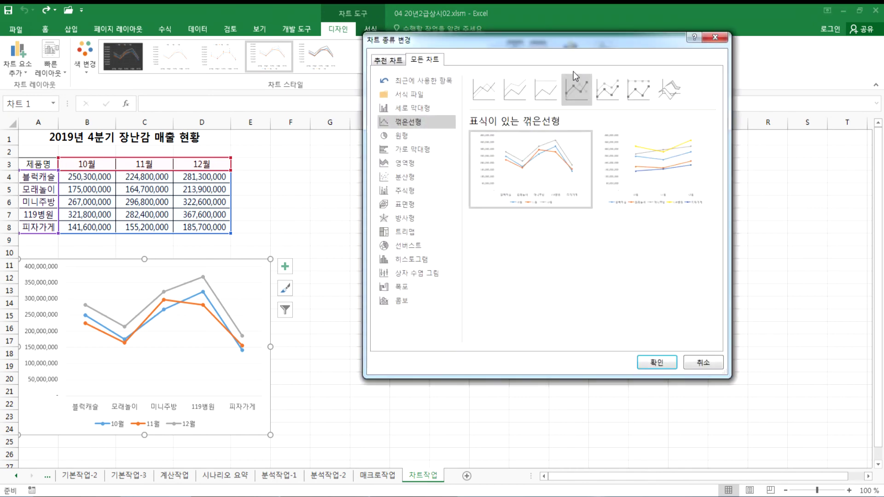
click(410, 111)
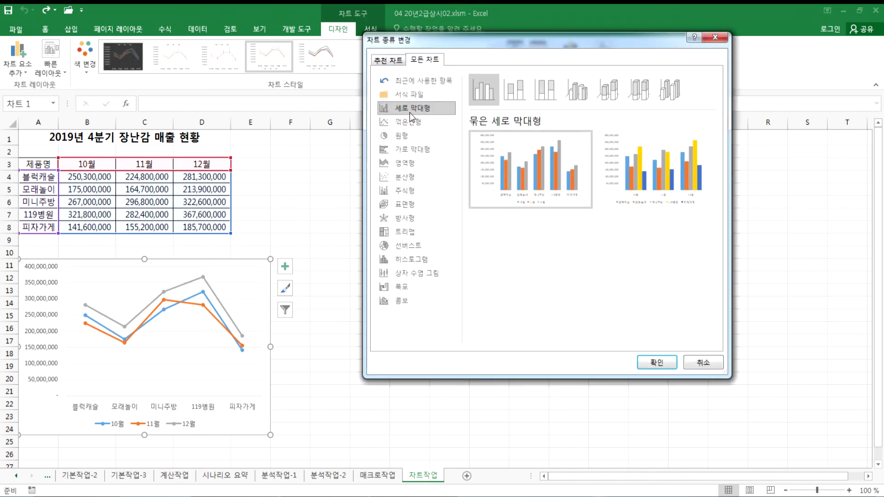
click(649, 364)
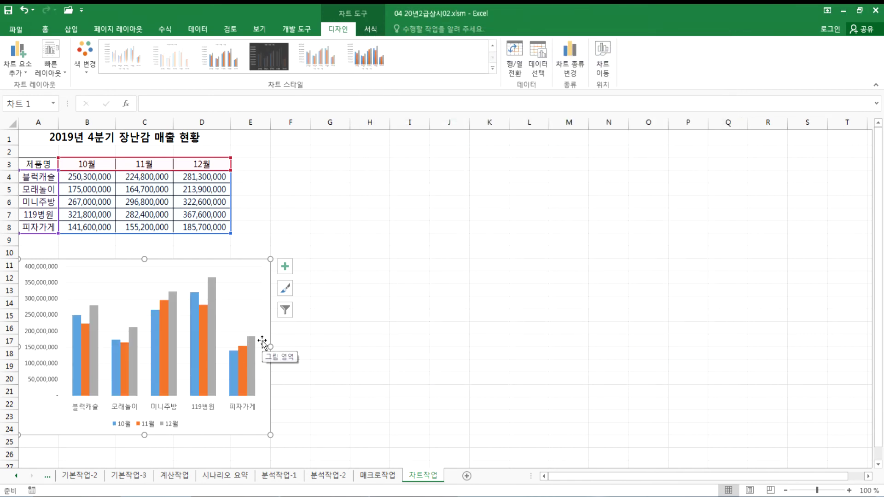
key(ctrl+z)
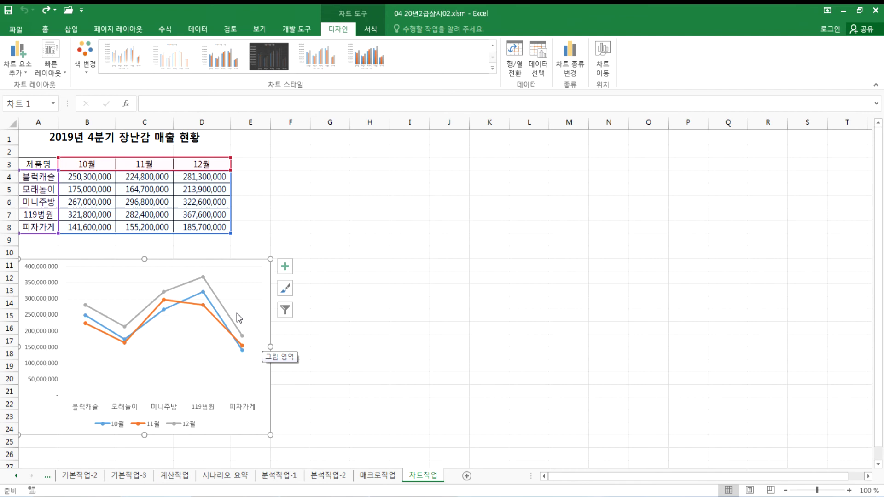
Try changing only the chart's 11월 series to 묶은 세로 막대형 and undo the change
click(204, 306)
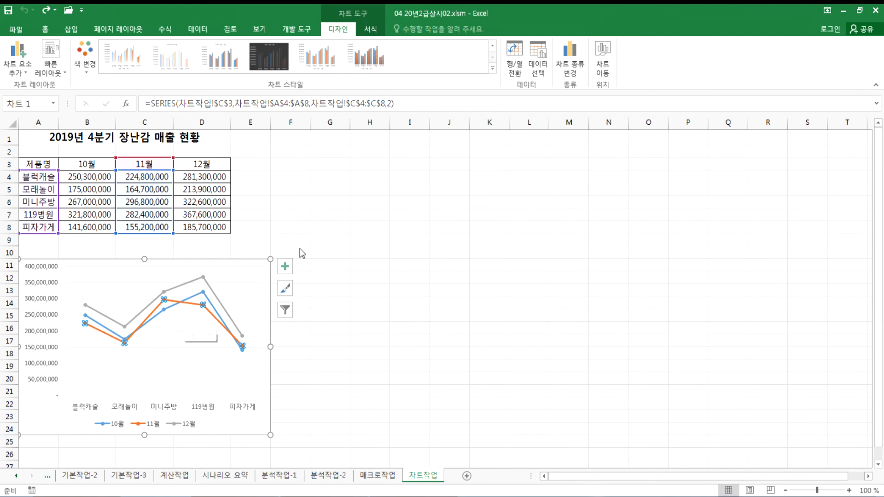
click(574, 68)
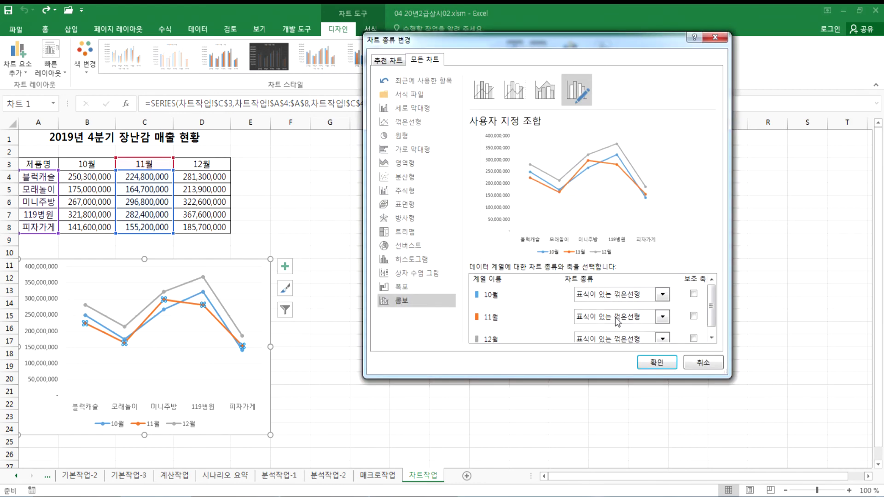
click(663, 317)
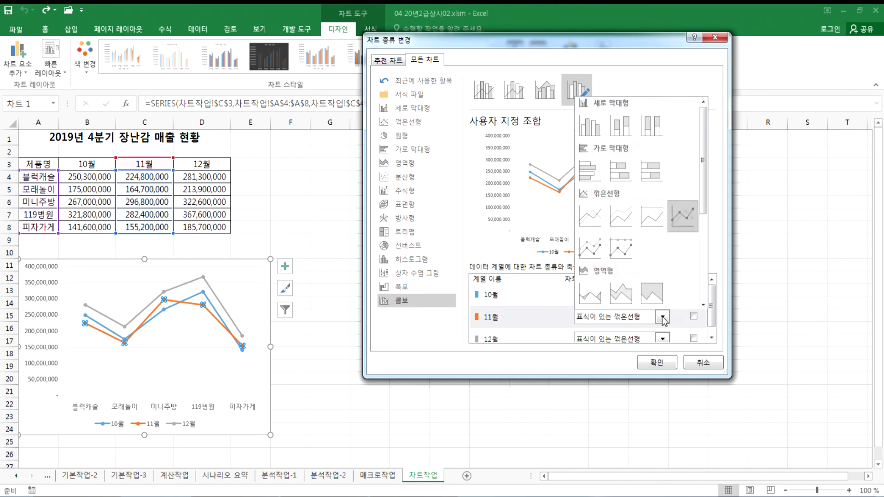
click(590, 125)
click(672, 363)
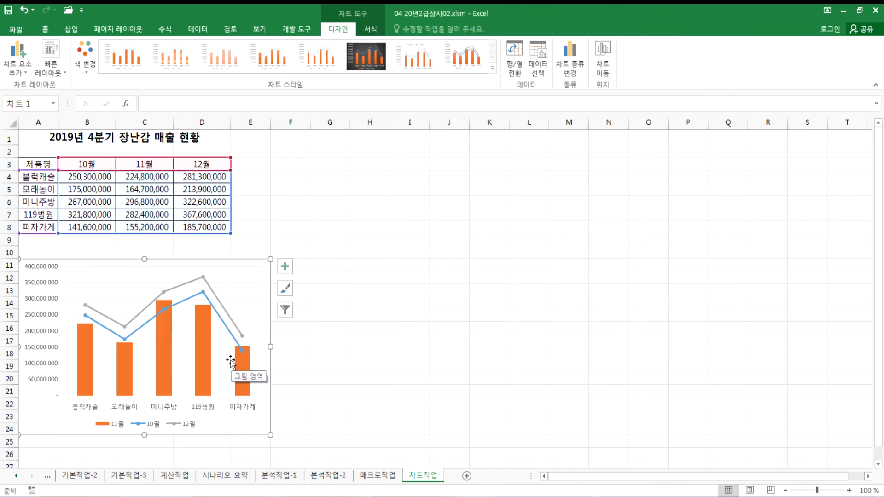
key(ctrl+z)
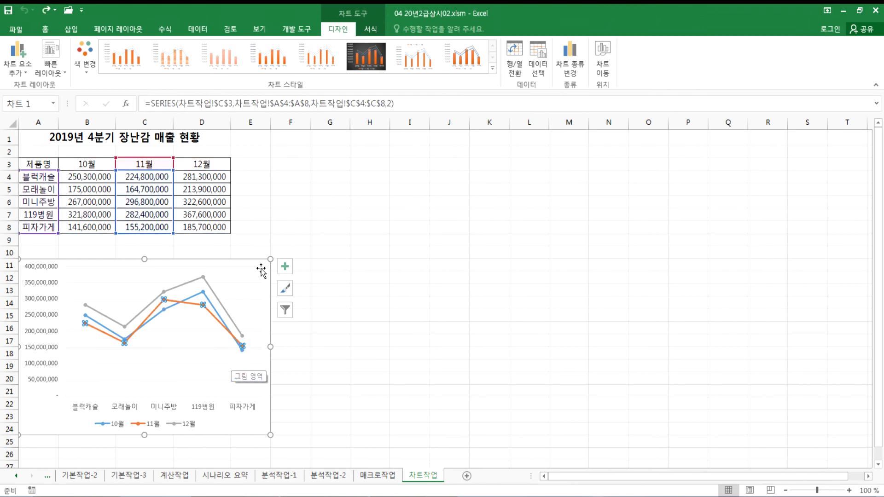
Select the entire chart area rather than a single series and change the chart type to 묶은 세로 막대형
click(278, 218)
click(263, 260)
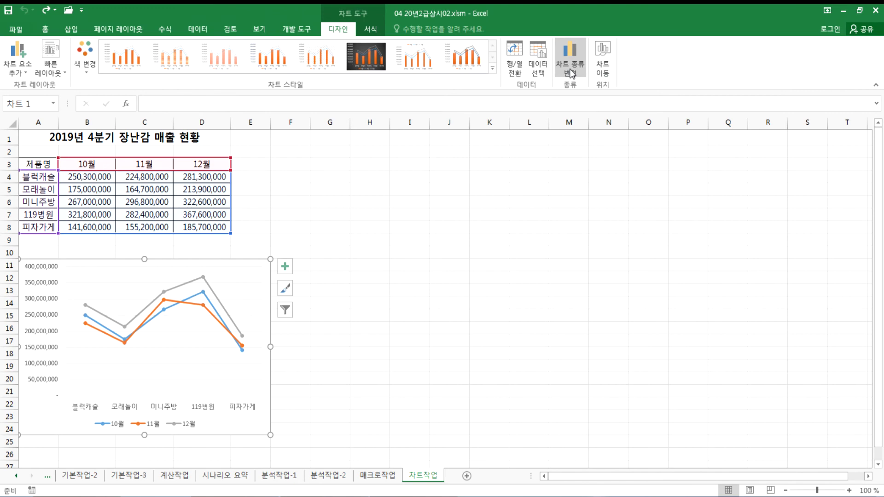
click(203, 306)
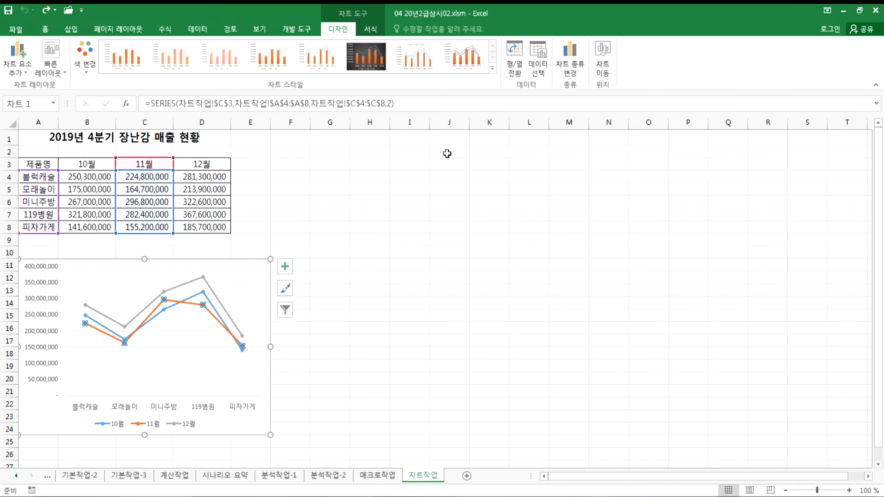
click(260, 272)
click(266, 263)
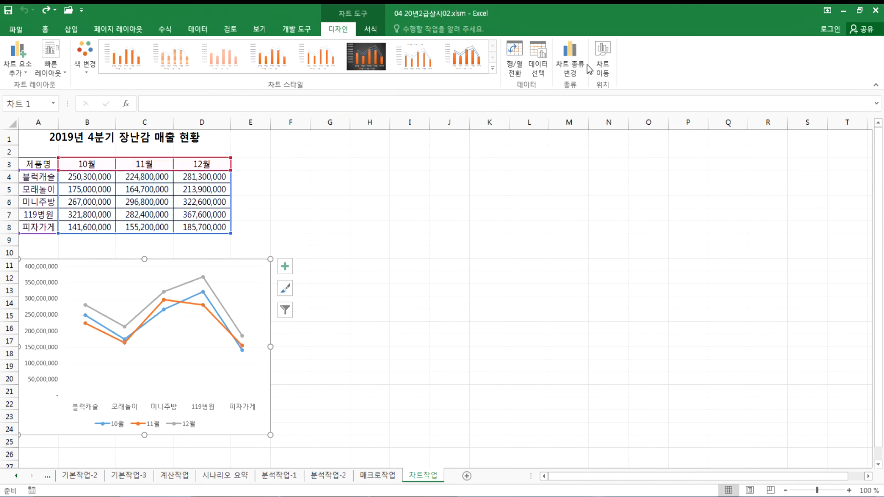
click(570, 57)
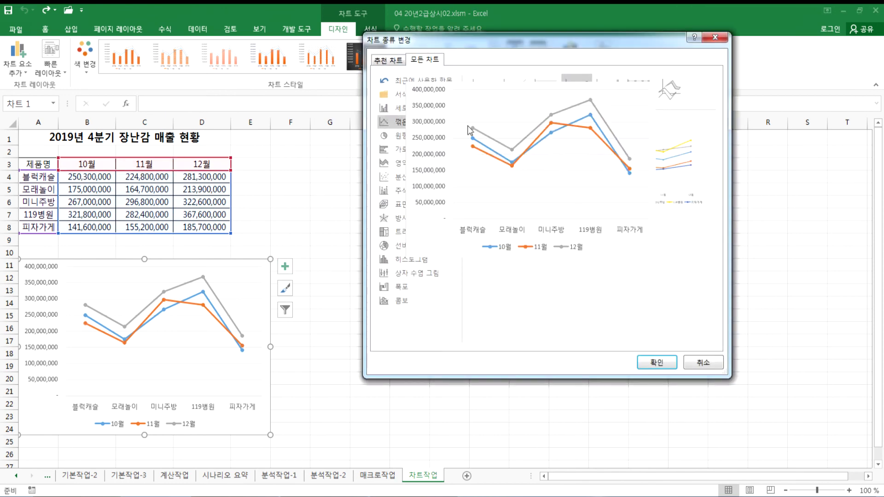
click(400, 108)
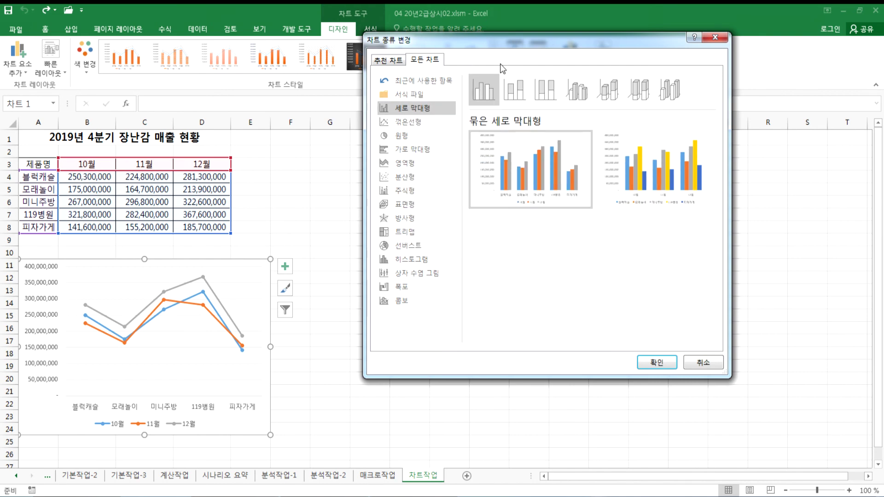
click(657, 364)
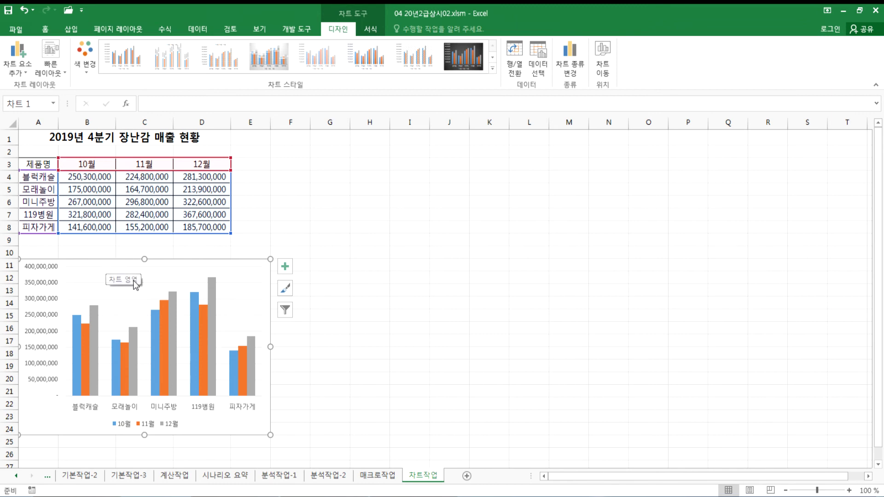
Add a title above the chart reading 2019년 4분기 장난감 매출 현황
click(19, 71)
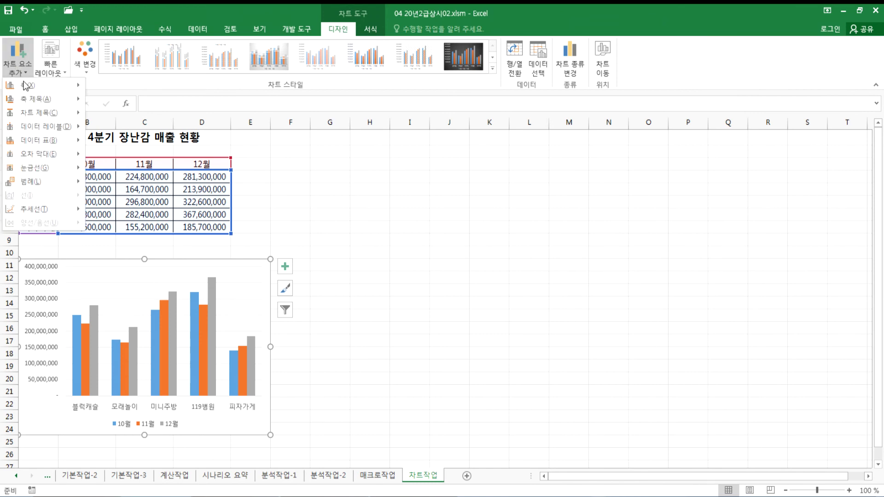
mouse_move(37, 114)
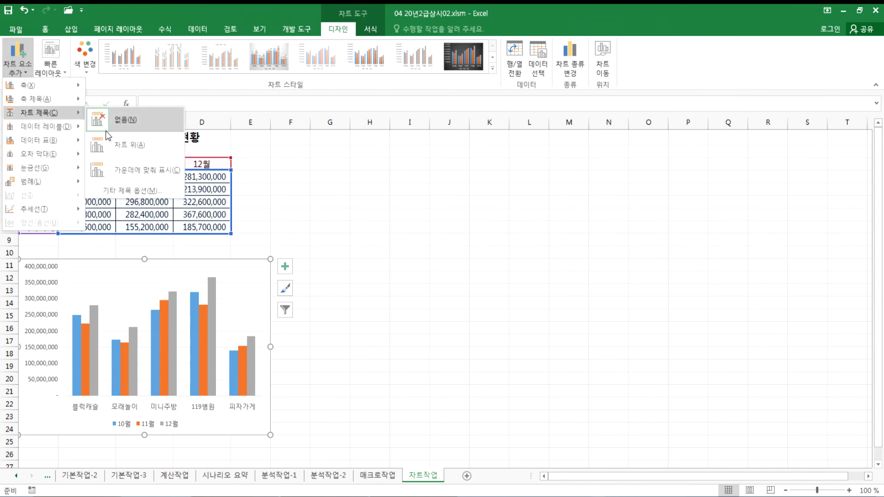
click(127, 145)
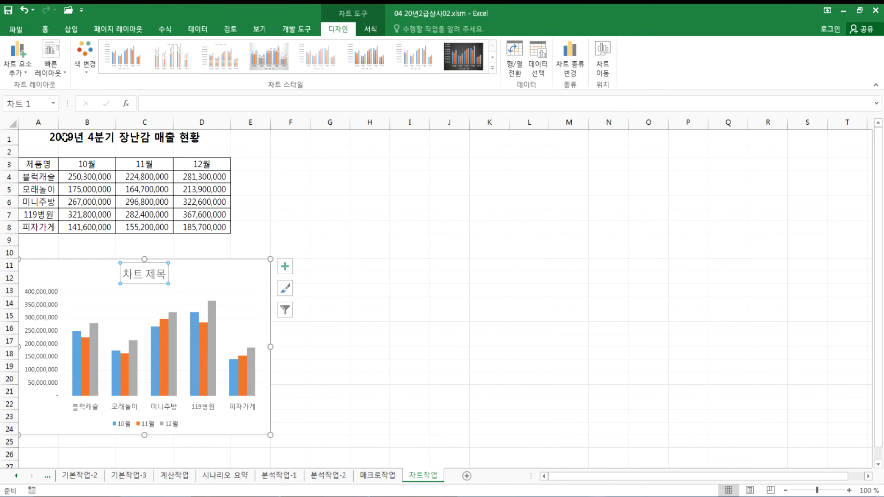
text(2019SUS)
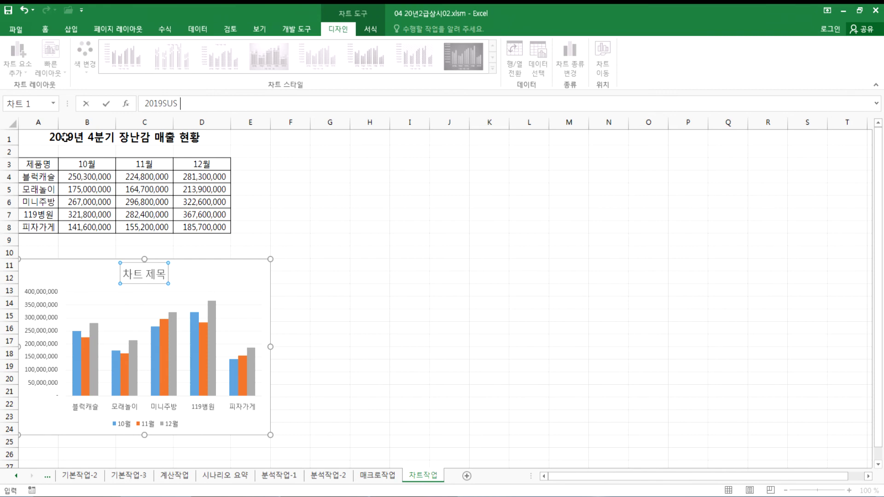
text(KDSK)
key(BackSpace)
key(BackSpace)
key(BackSpace)
key(BackSpace)
key(BackSpace)
key(BackSpace)
key(BackSpace)
key(BackSpace)
key(BackSpace)
key(BackSpace)
key(BackSpace)
key(BackSpace)
key(BackSpace)
key(BackSpace)
key(BackSpace)
key(BackSpace)
text(년 4분기 장난감 매출 현호)
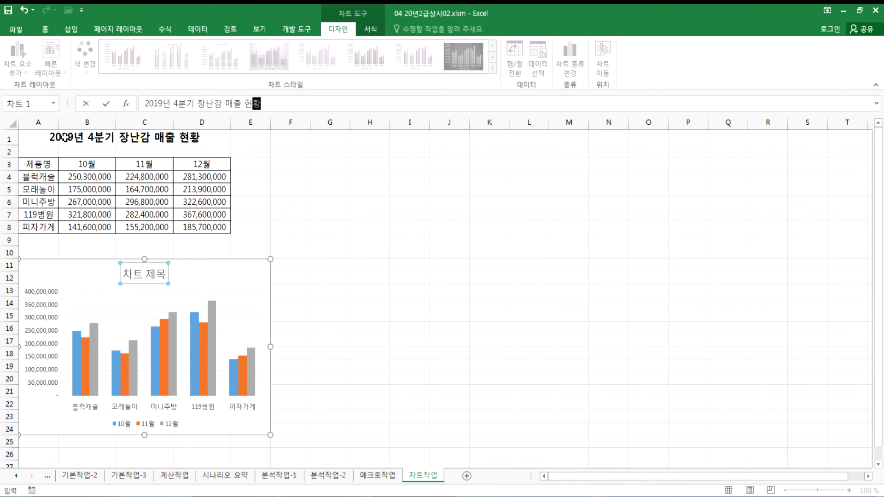
key(Return)
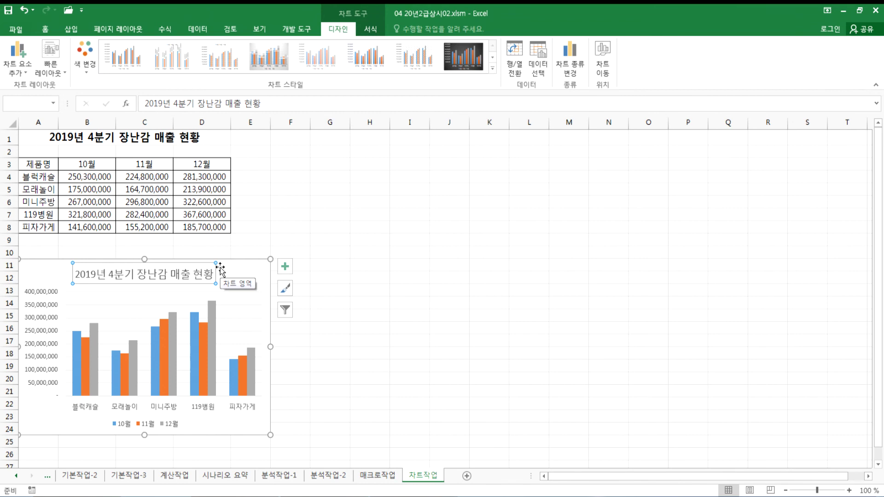
Set the chart title's font to 돋움체
click(45, 29)
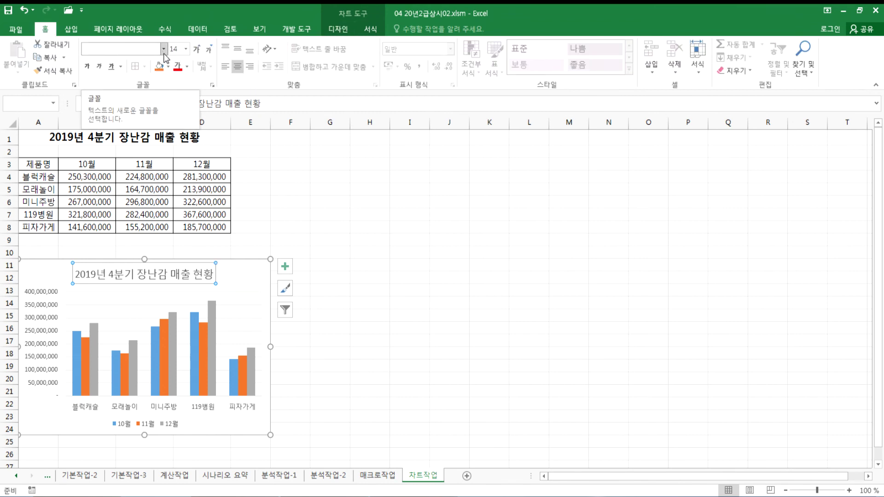
click(136, 49)
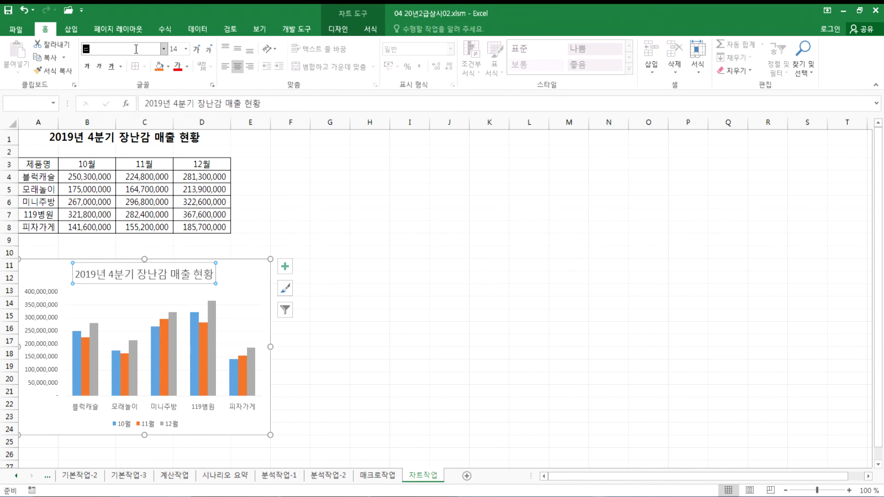
text(돋움채)
key(Return)
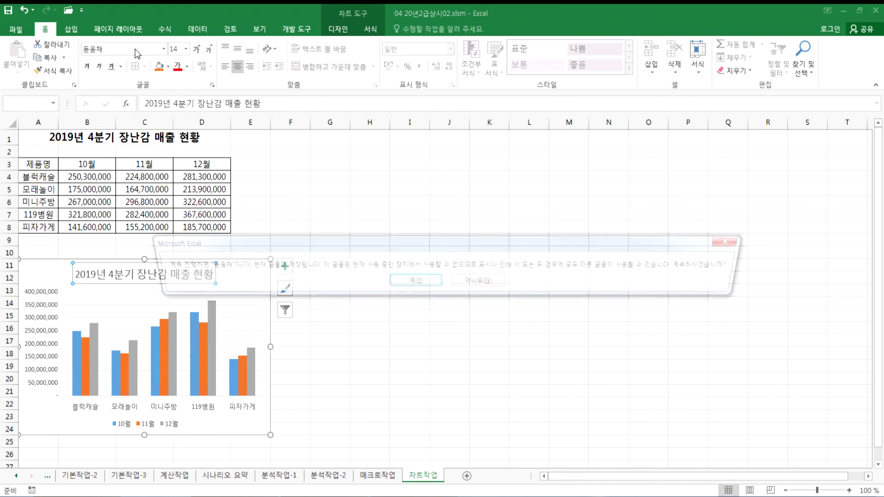
key(Escape)
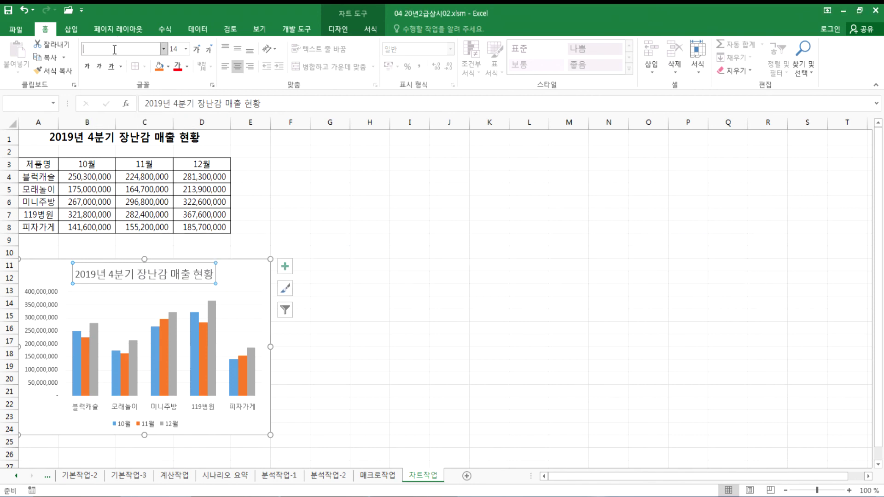
text(돋움ㅊ)
key(Return)
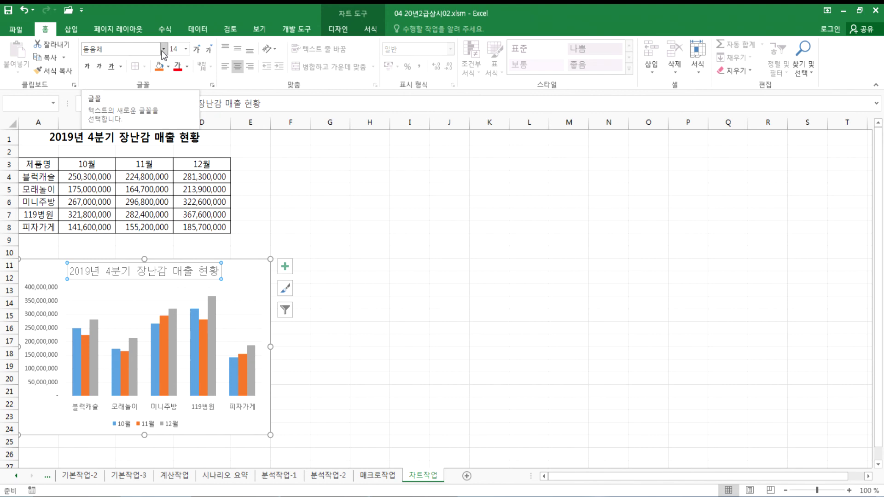
Set the chart title's font size to 16 and its font colour to the standard blue
click(197, 49)
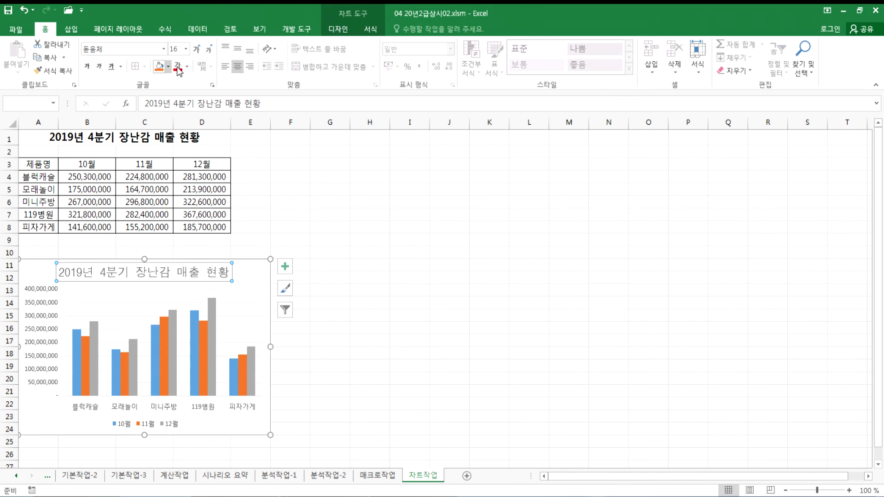
click(187, 67)
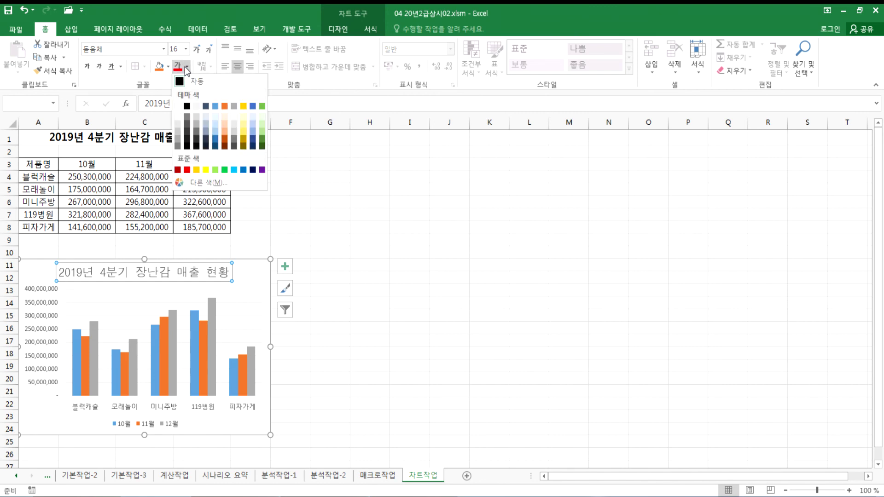
click(243, 169)
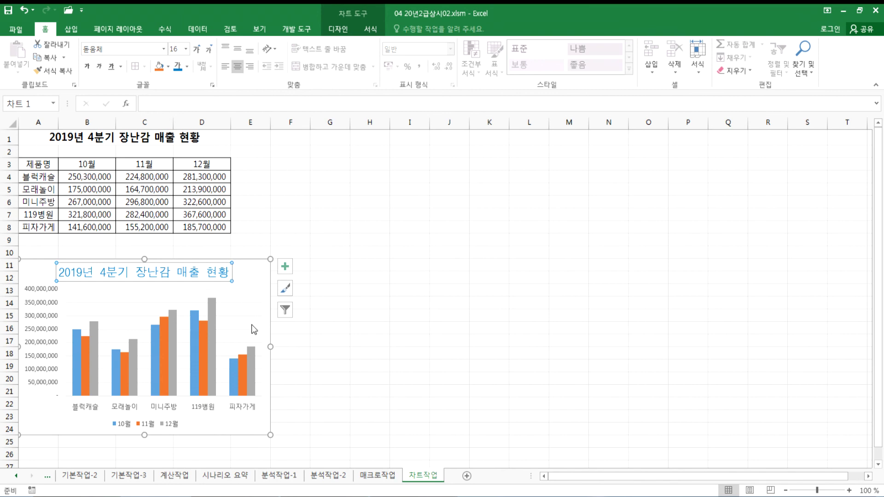
Select only the 119병원 element of the 12월 series and add a data label to it with the 바깥쪽 끝에 position
scroll(254, 330, down, 1)
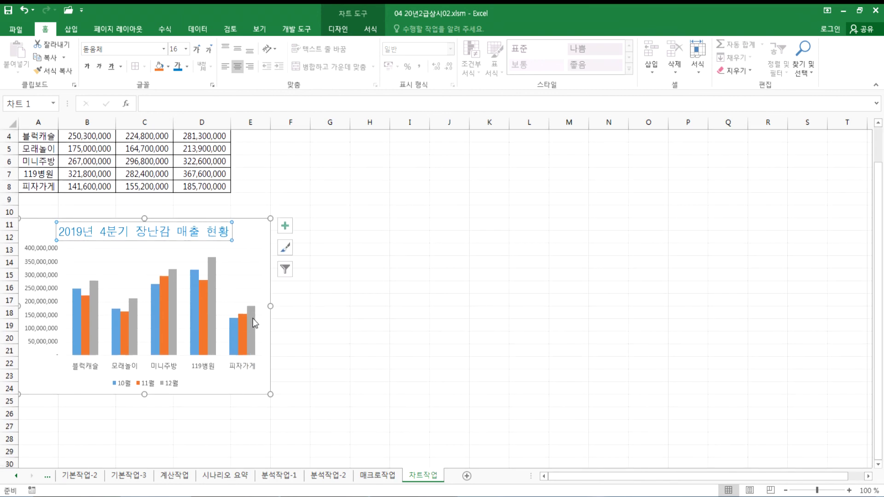
mouse_move(215, 306)
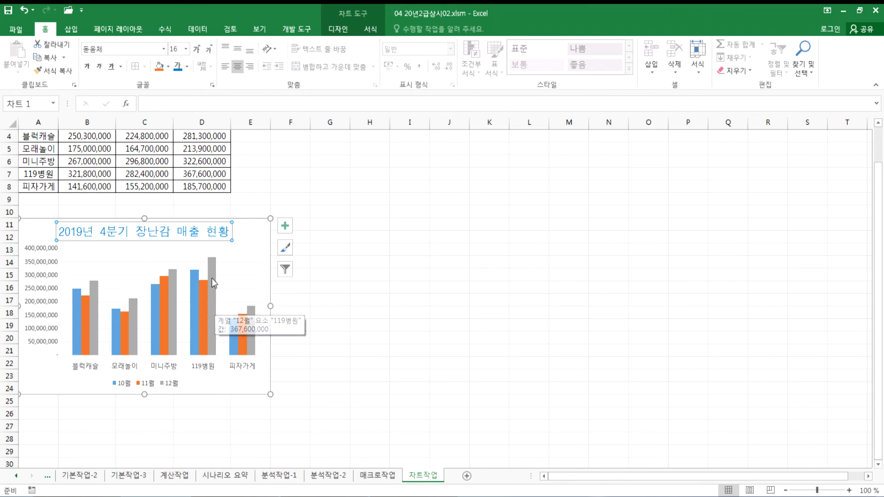
click(211, 264)
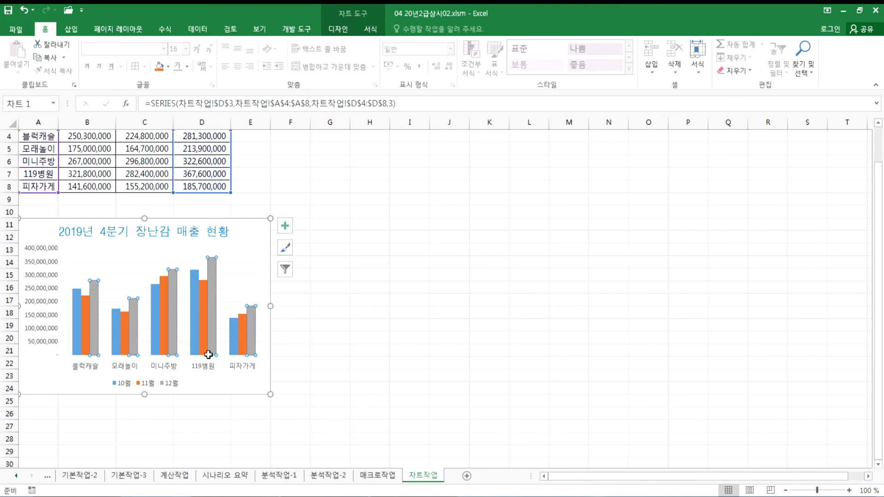
click(212, 270)
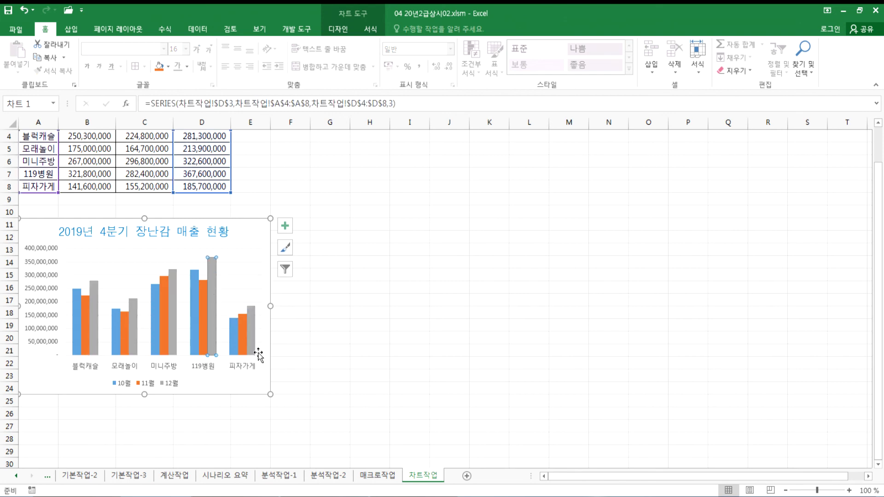
mouse_move(257, 353)
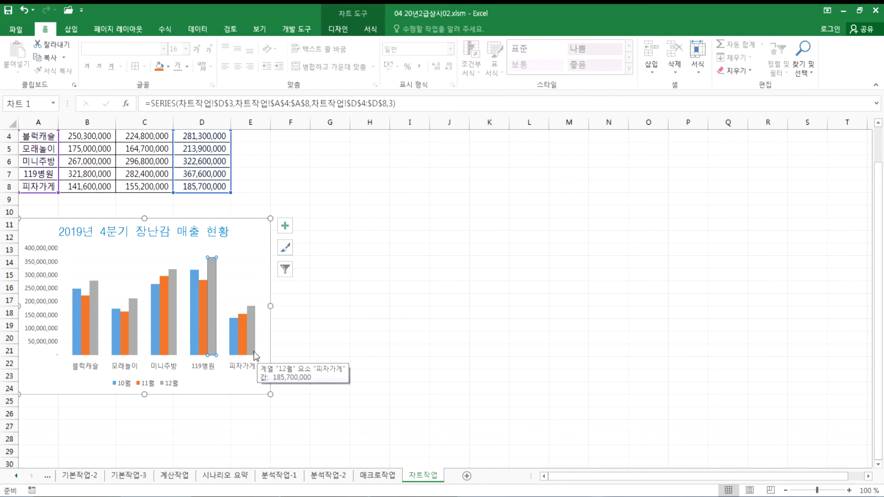
ctrl+scroll(152, 335, up, 2)
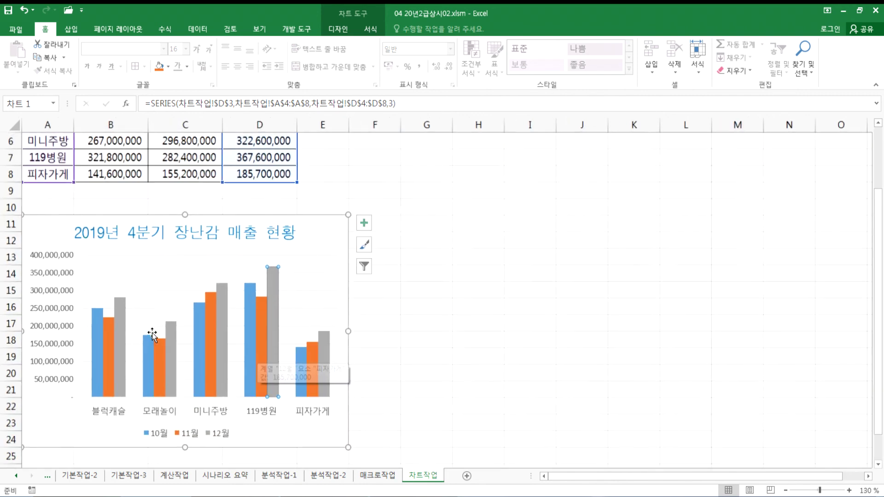
click(342, 29)
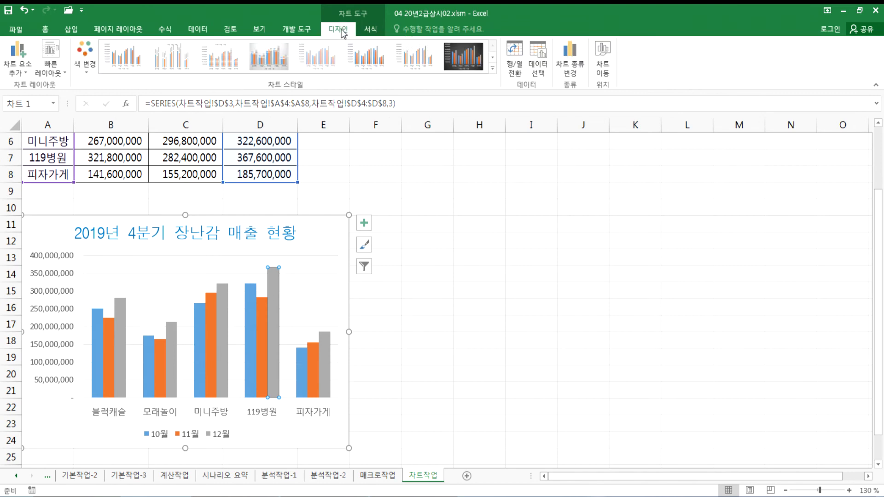
click(19, 73)
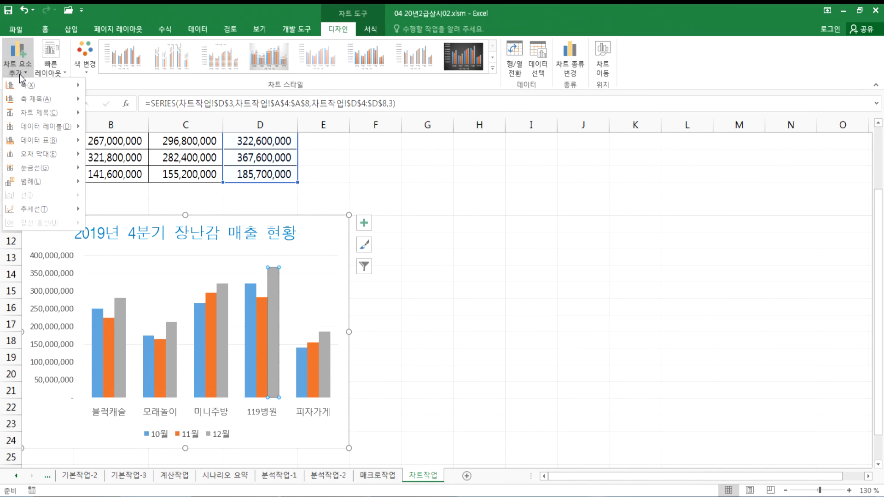
mouse_move(39, 132)
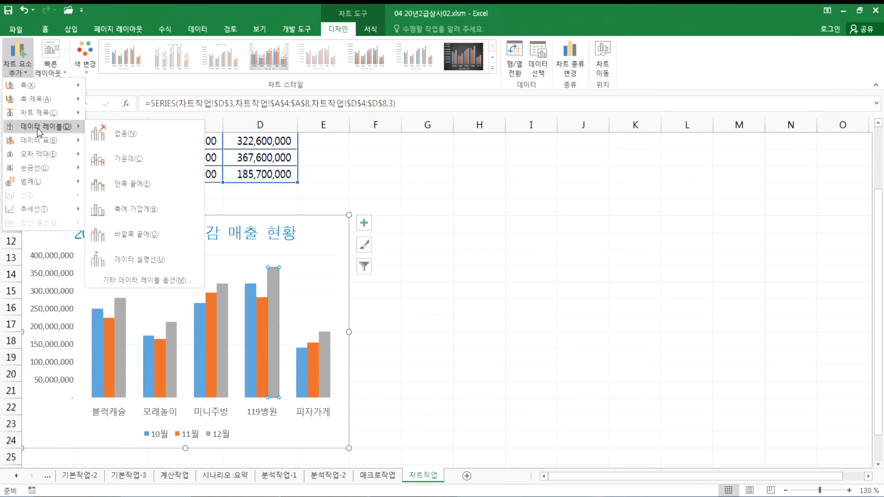
click(126, 233)
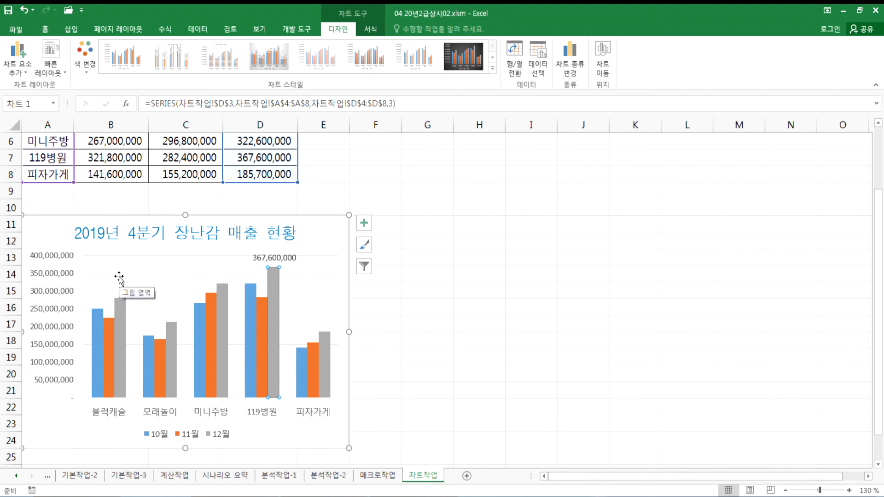
Open the answer workbook 04 20년2급상시02(정답).xlsm from the 05 최신기출문제 folder
mouse_move(234, 496)
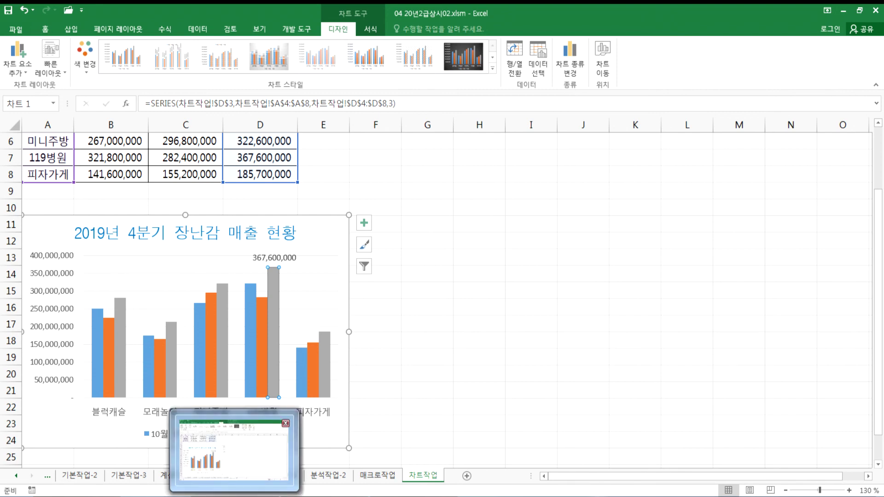
click(217, 477)
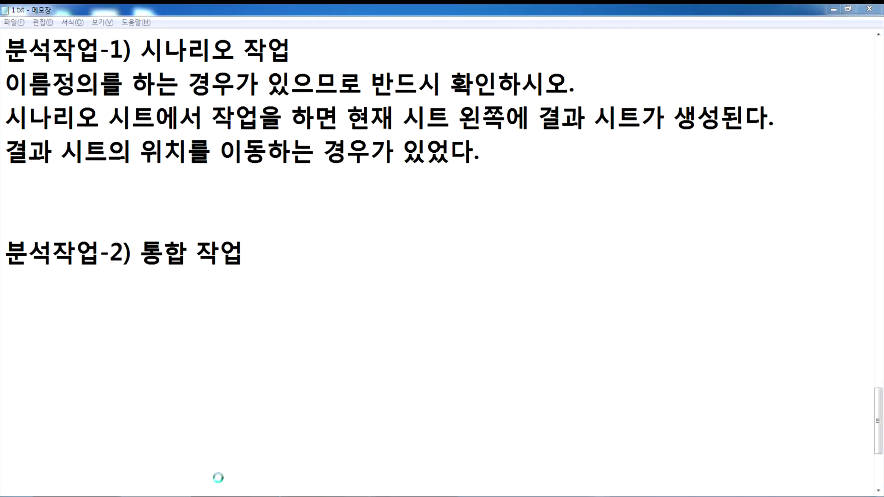
key(alt+Tab)
click(21, 28)
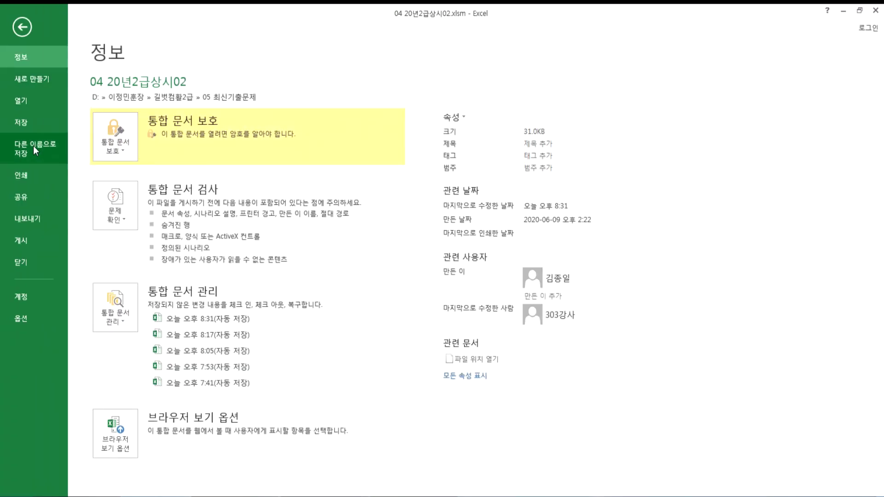
click(28, 100)
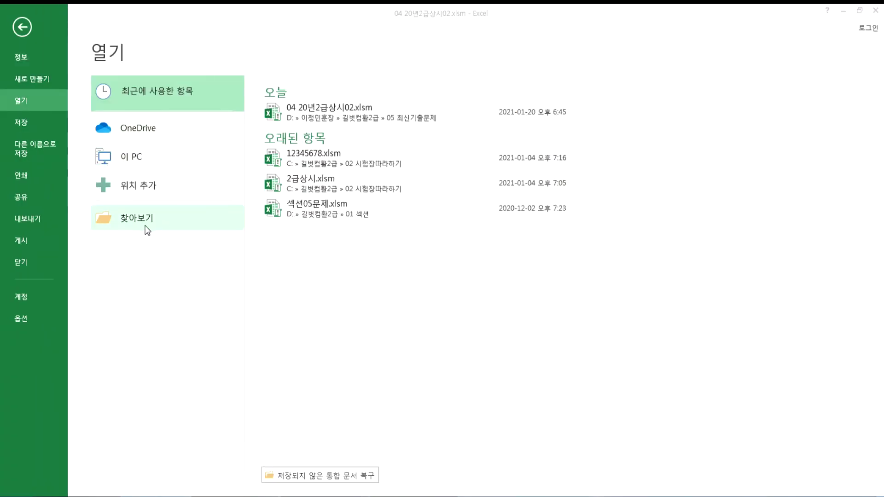
click(147, 228)
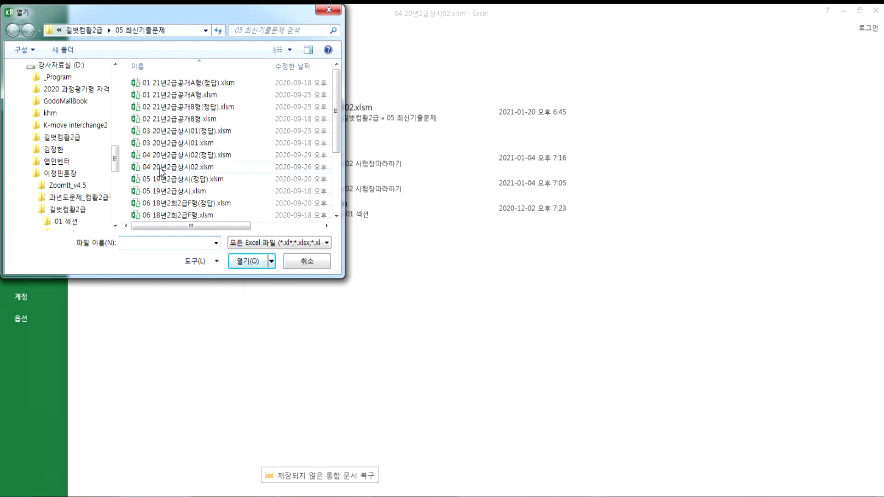
double_click(159, 155)
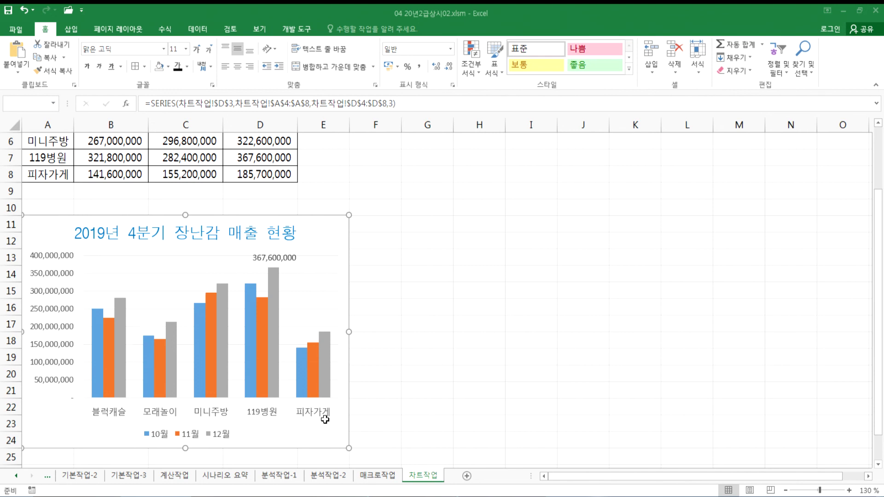
click(273, 331)
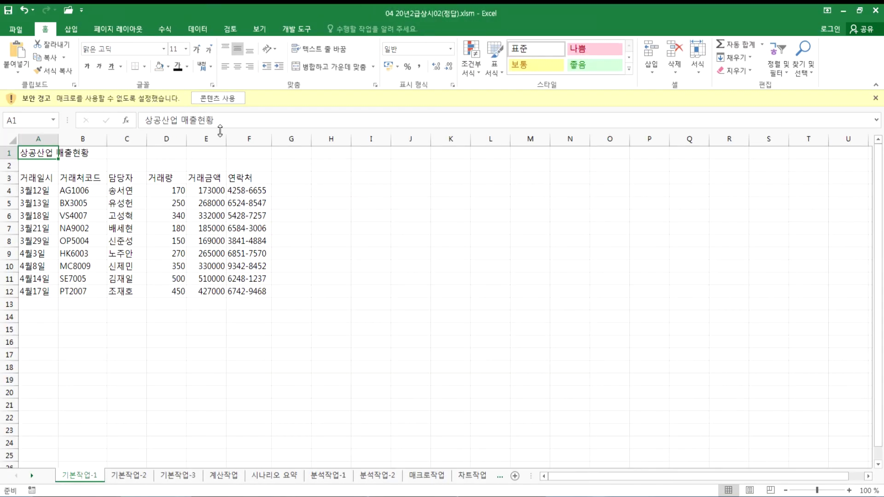
Enable the answer workbook's content, examine the finished chart on its 차트작업 sheet, and return to the working workbook
click(215, 99)
click(471, 476)
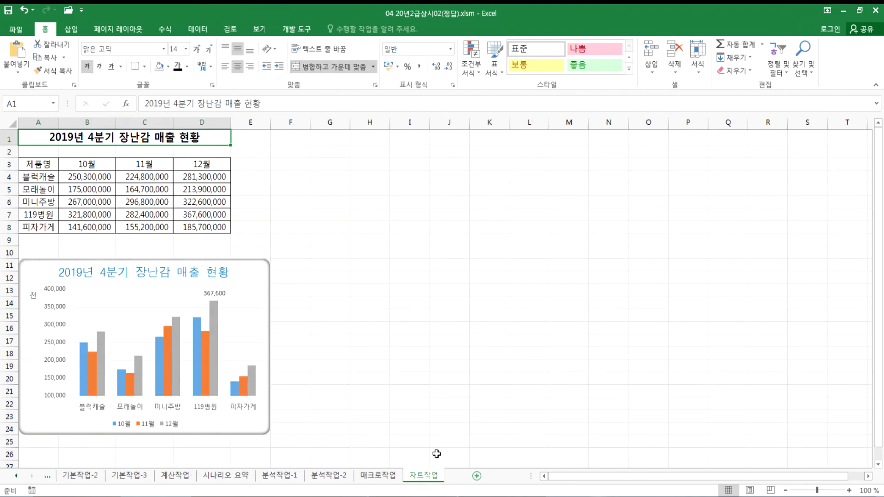
scroll(227, 303, down, 1)
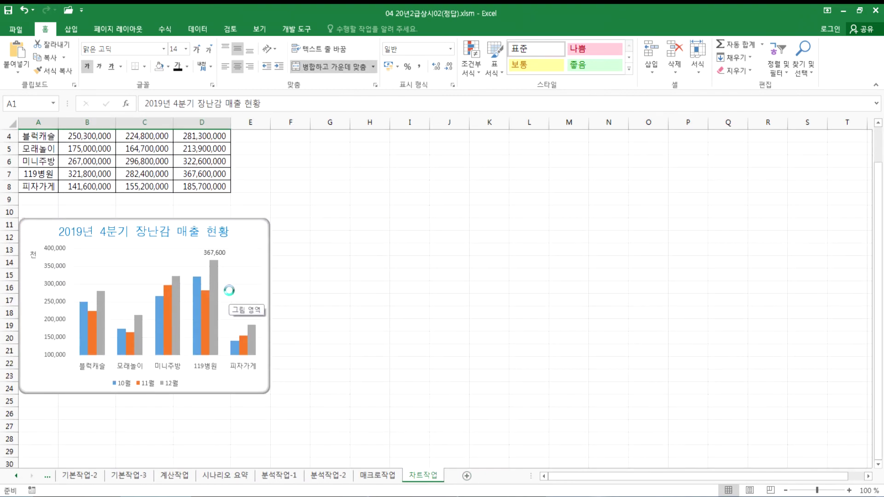
scroll(234, 296, up, 4)
scroll(237, 291, up, 1)
scroll(300, 306, down, 3)
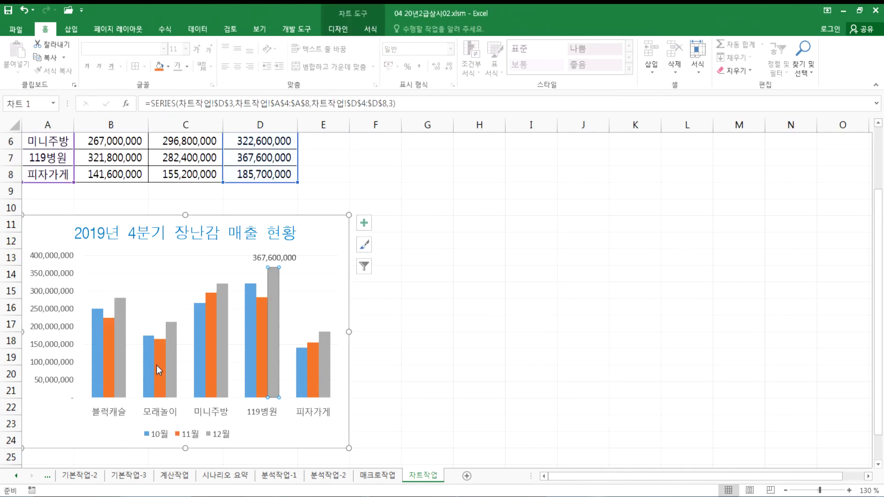
Set the minimum bound of the chart's vertical value axis to 100,000,000
click(48, 276)
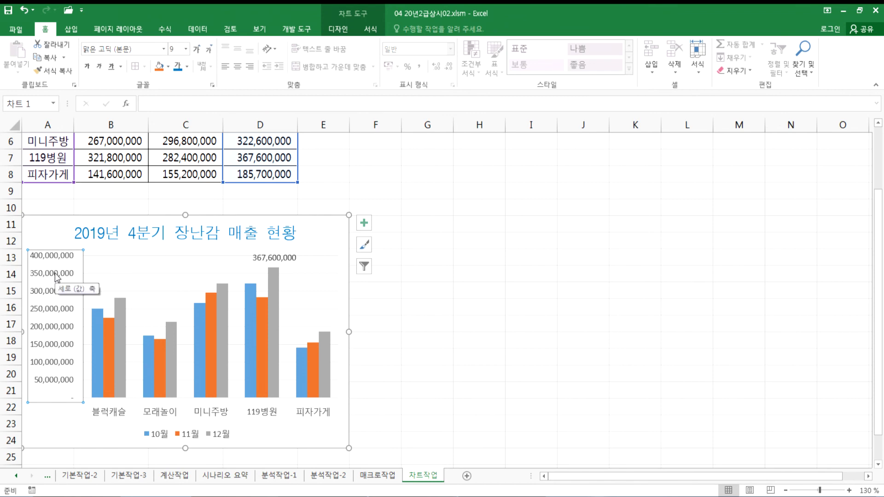
double_click(57, 276)
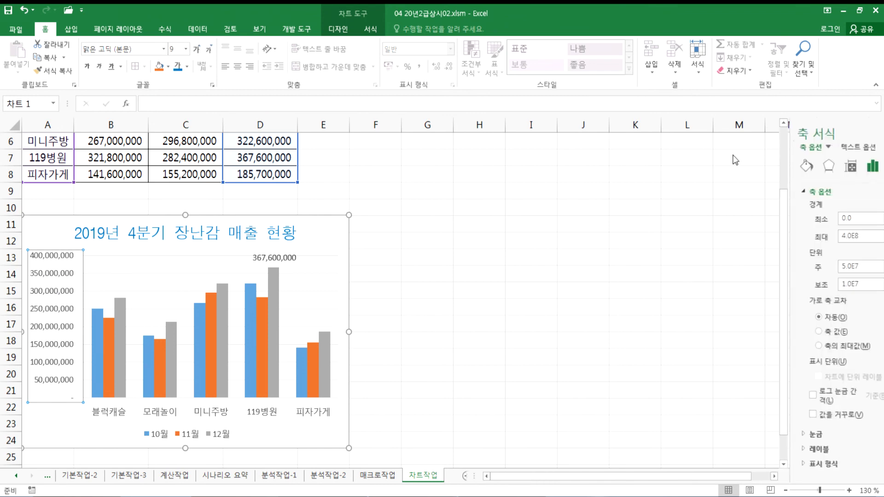
drag(726, 158, 635, 159)
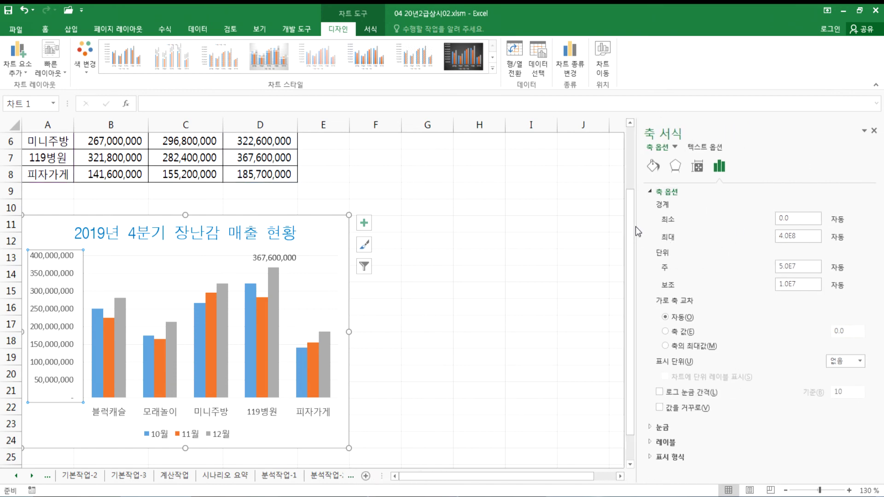
drag(635, 227, 672, 221)
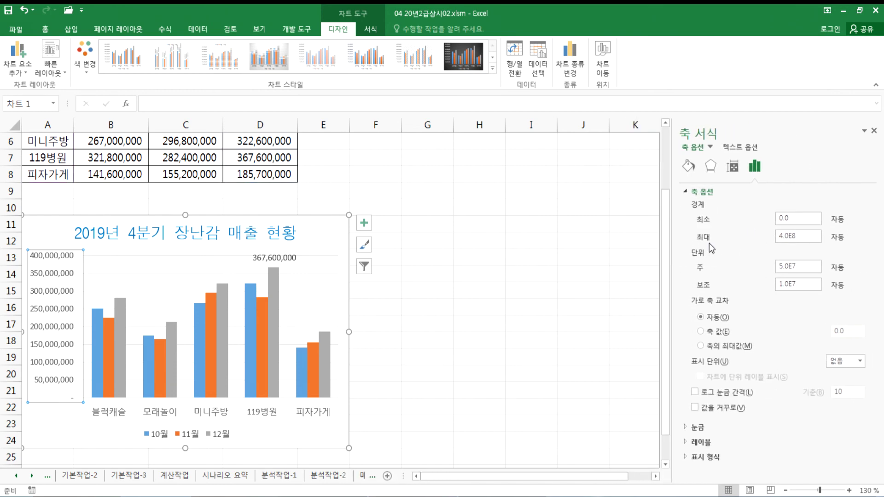
click(801, 218)
key(BackSpace)
key(BackSpace)
key(BackSpace)
key(Return)
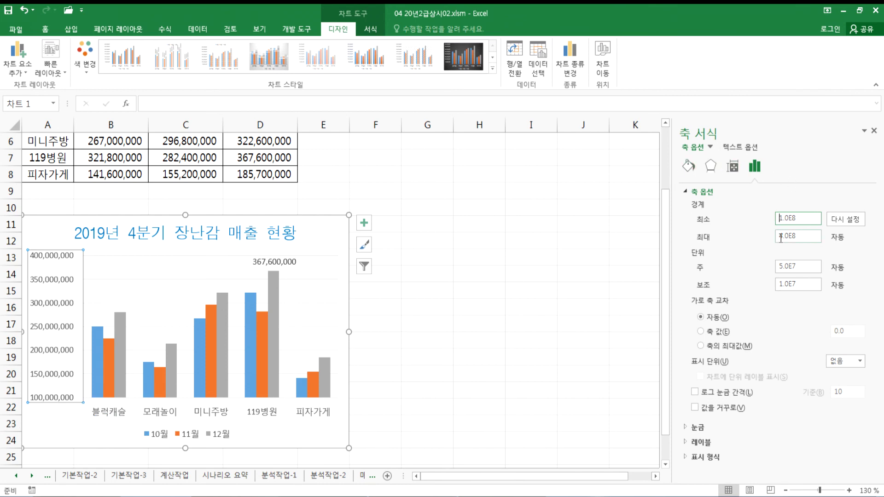
click(689, 167)
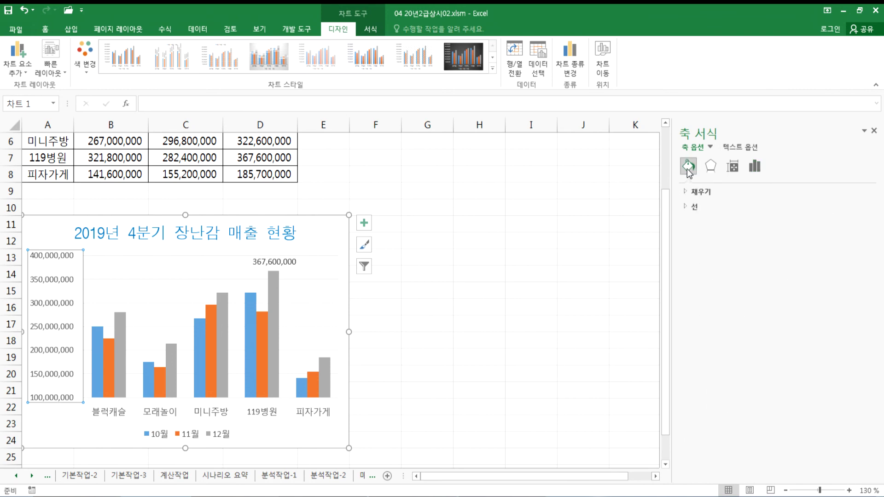
click(710, 167)
click(732, 167)
click(755, 167)
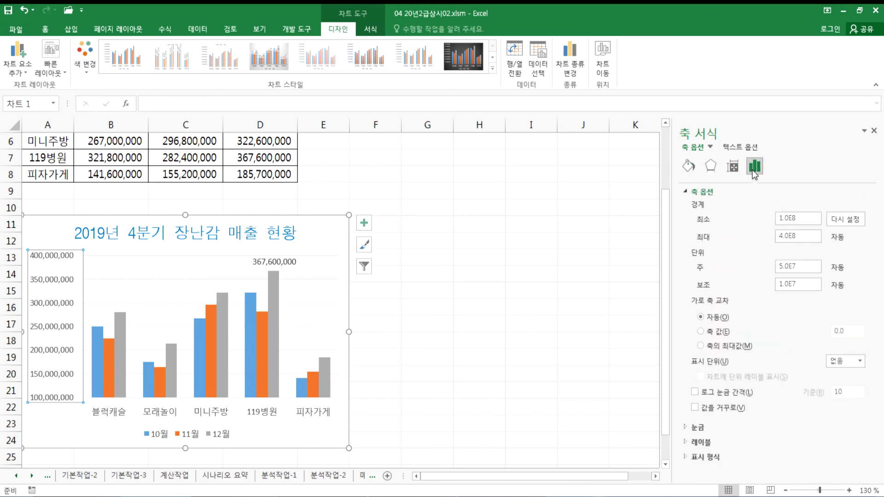
click(801, 217)
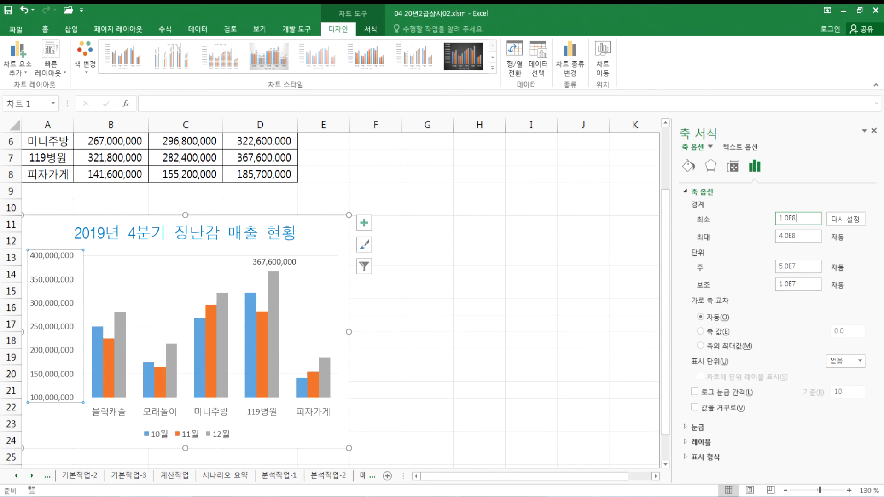
Switch to the 1.txt note in Notepad and write 1.0E8 > 1.0 on the line below 분석작업-2) 통합 작업
key(alt+Tab)
text(1.0ㄷ)
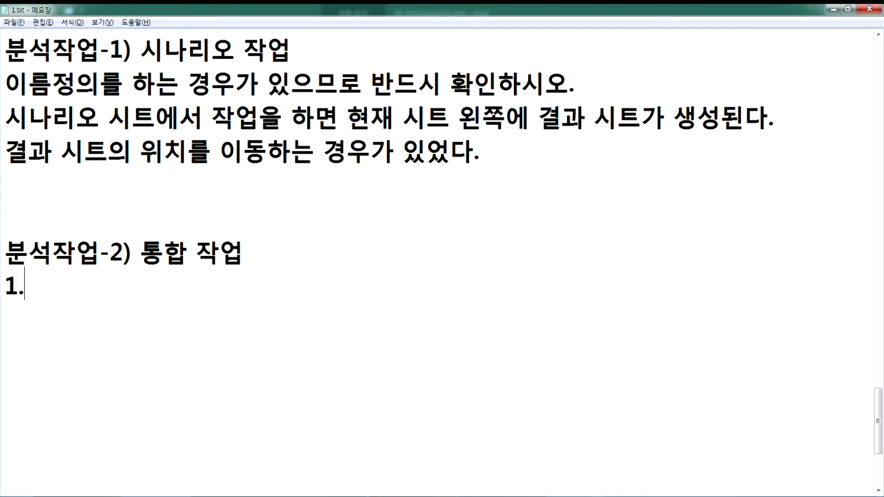
text(E)
key(alt+Tab)
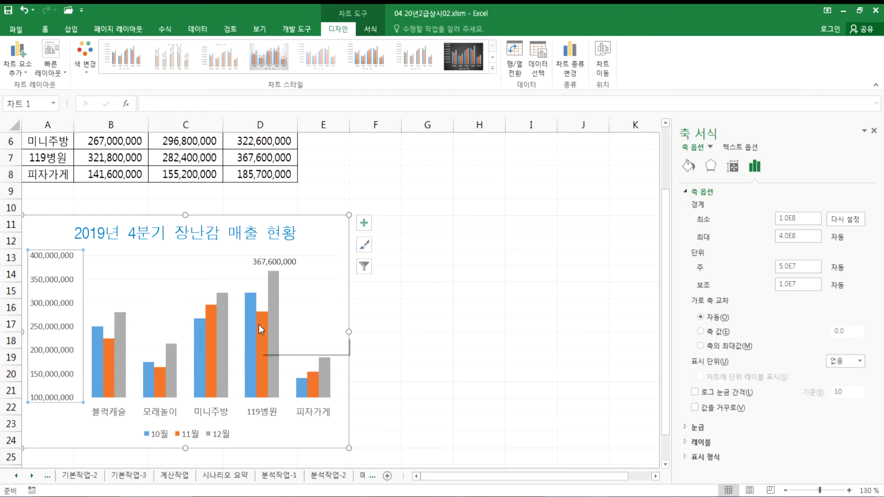
key(alt+Tab)
text(8 > 1.0)
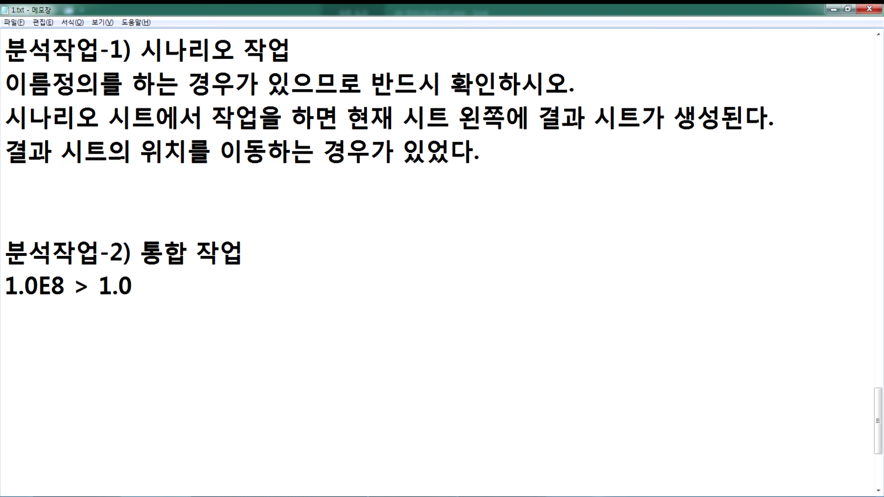
Continue the 1.0E8 line in the note with * 10의 8승, correcting the mistyped characters
text( * )
text(10)
text(DML)
key(BackSpace)
key(BackSpace)
key(BackSpace)
text(으ㅟ)
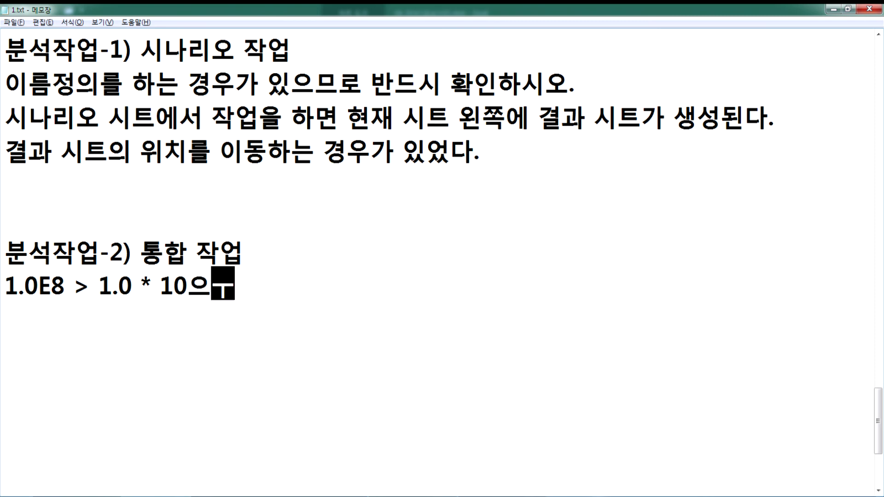
key(BackSpace)
key(BackSpace)
key(BackSpace)
text(의 8승)
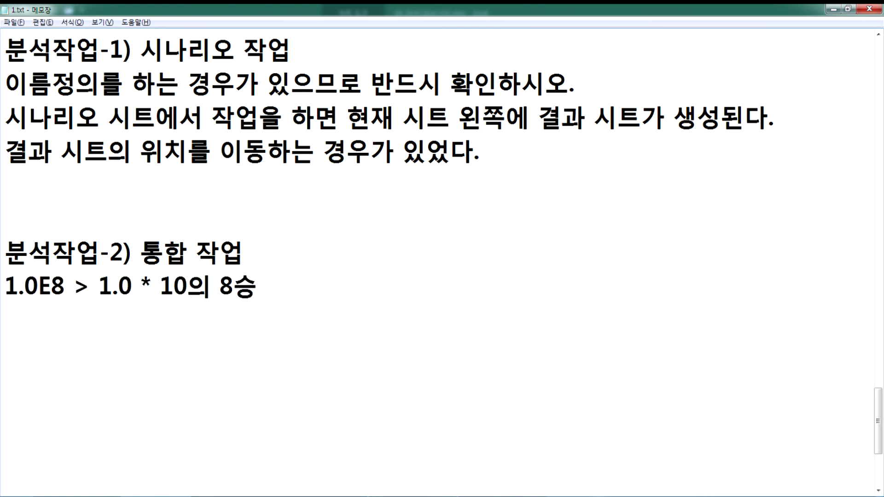
Append > 100000000 to the note's line explaining 1.0E8
text( > 1)
text(0000)
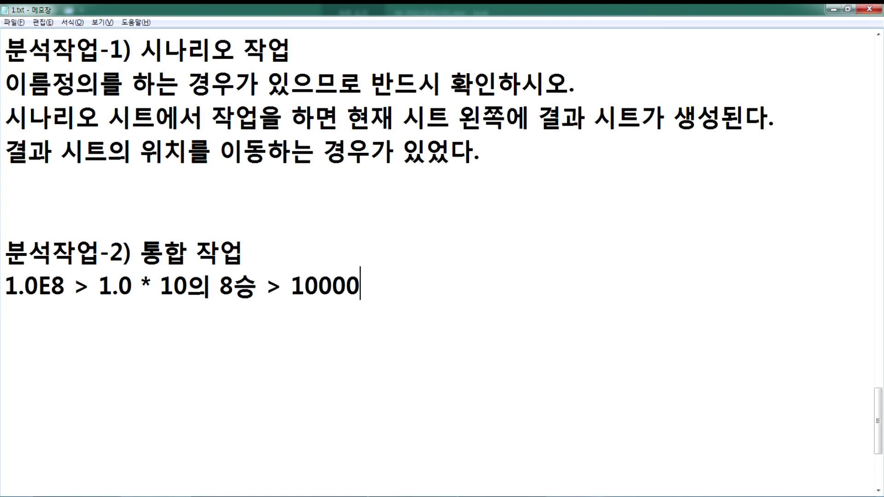
text(0000)
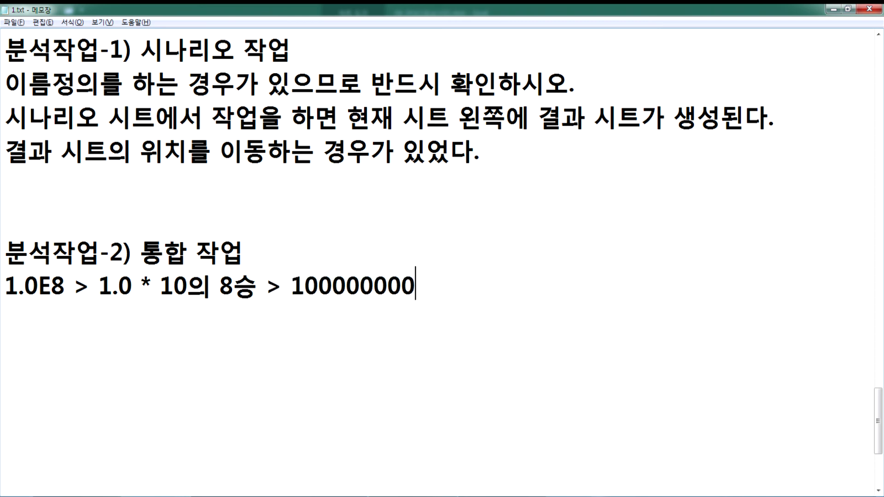
drag(305, 285, 374, 283)
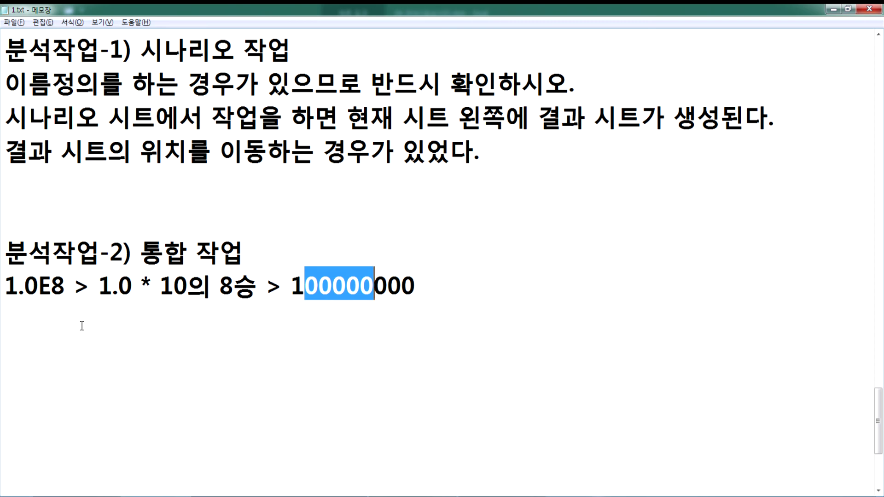
drag(67, 286, 5, 286)
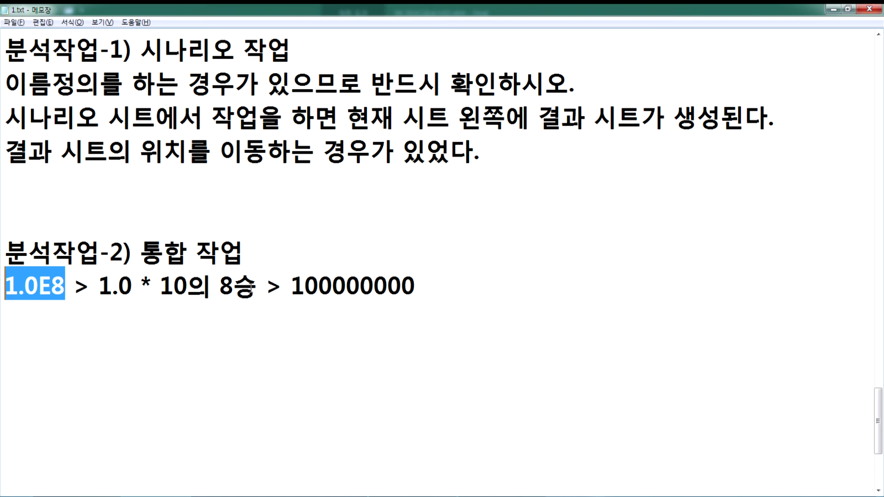
drag(67, 286, 5, 286)
click(19, 308)
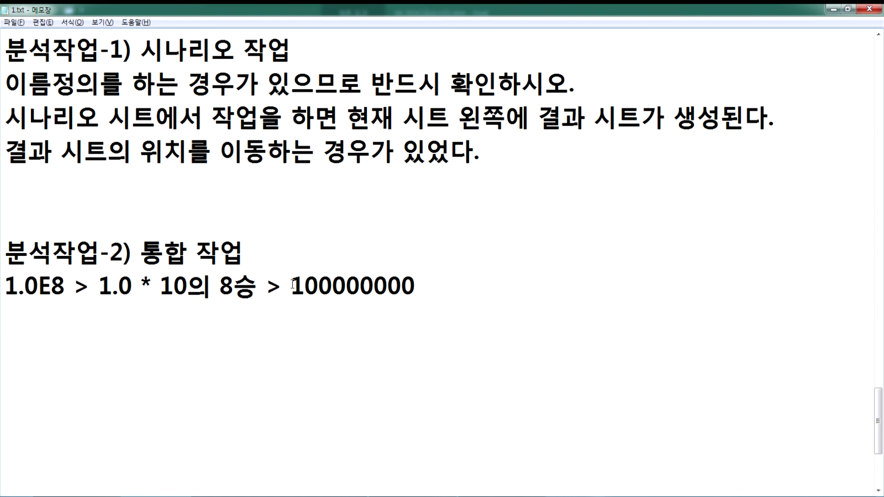
Insert thousands separators in the note's last number so it reads 100,000,000
drag(305, 285, 334, 285)
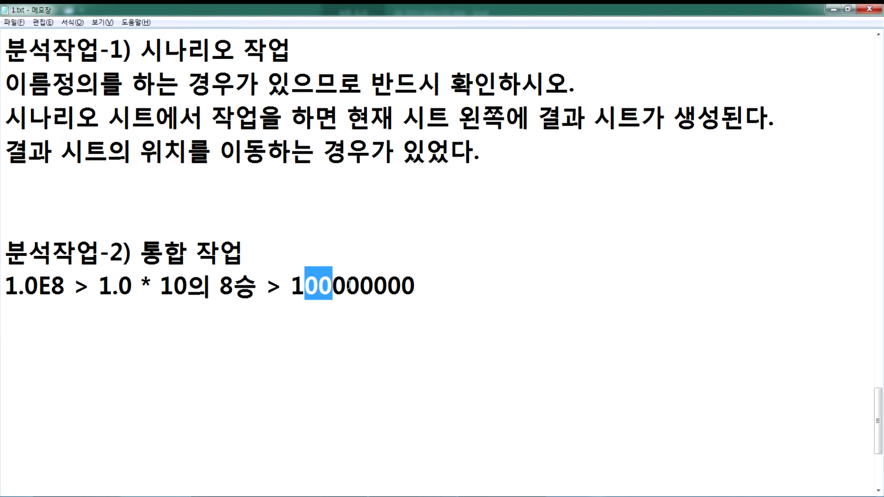
click(334, 286)
text(,)
click(378, 286)
text(,)
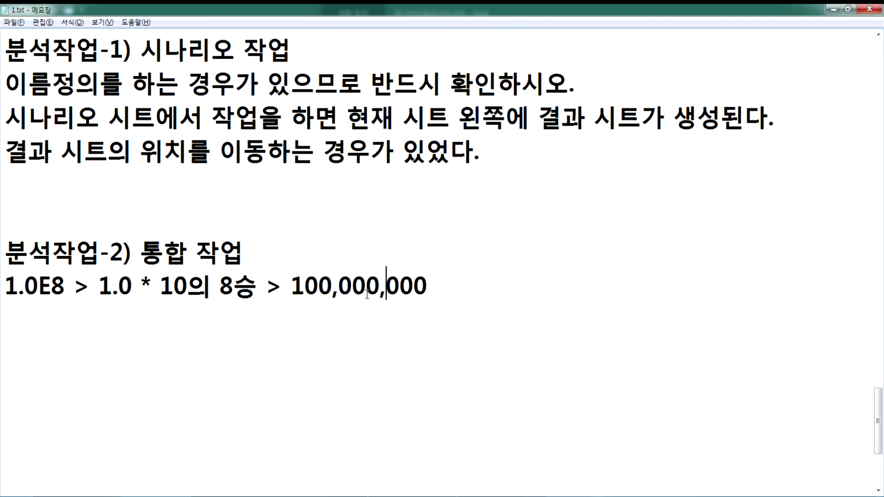
click(373, 327)
Switch back to Excel, examine the 천 unit label on the answer workbook's chart, and return to the working workbook
key(alt+Tab)
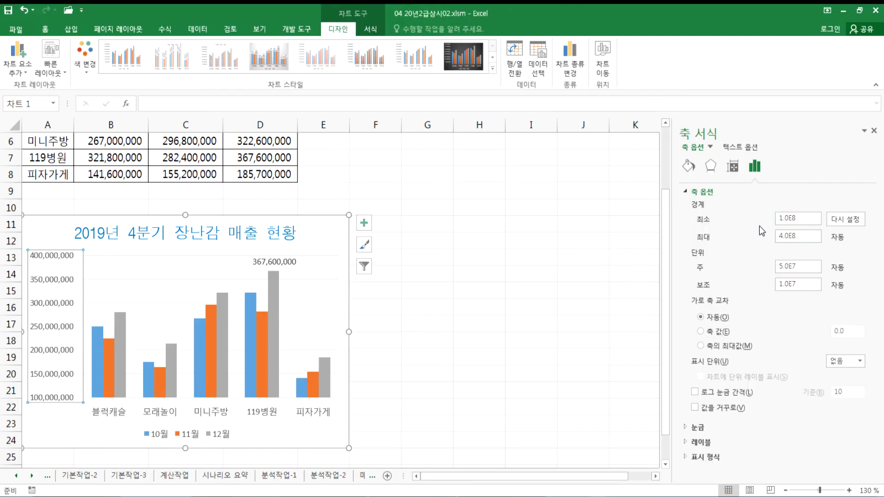
key(ctrl+Tab)
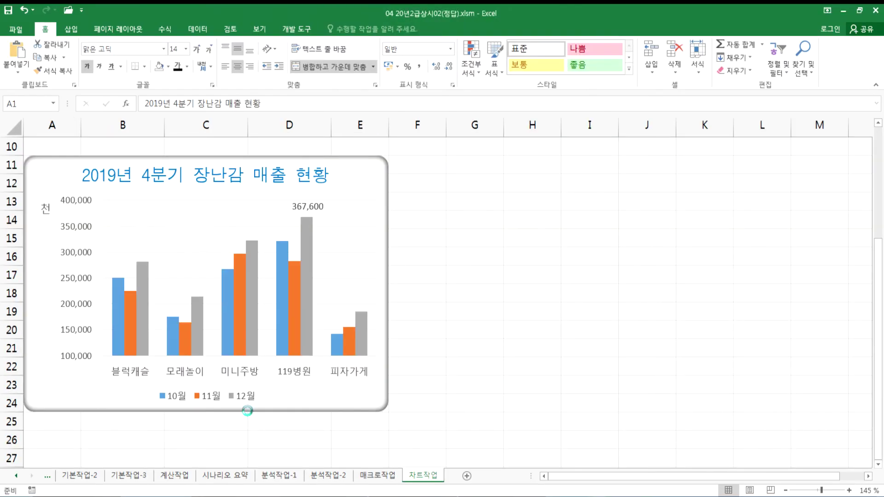
click(42, 210)
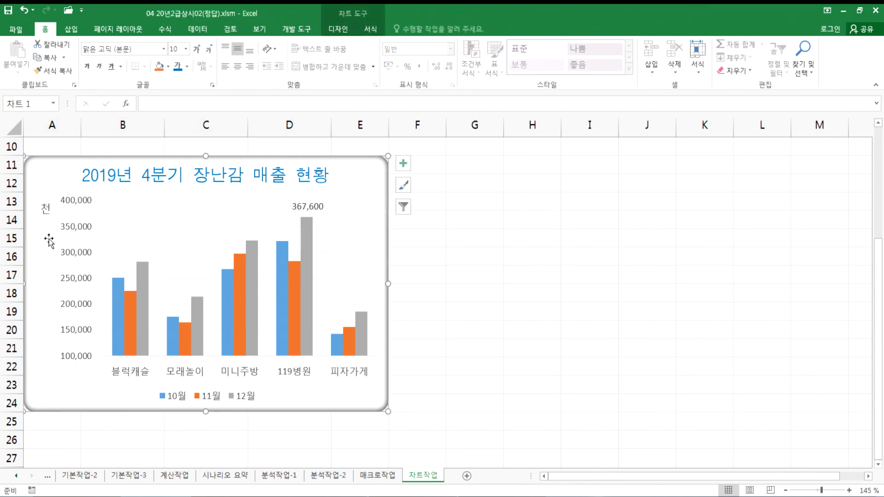
key(ctrl+Tab)
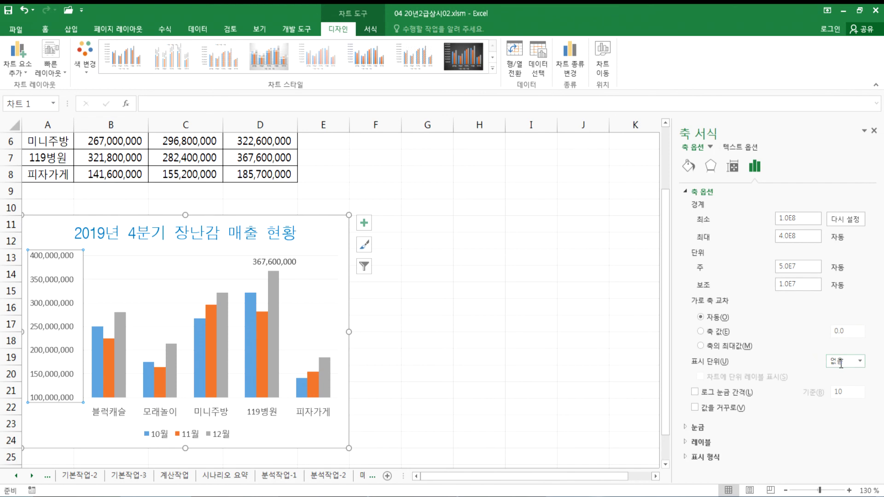
Set the display unit of the chart's vertical value axis to 천
click(859, 362)
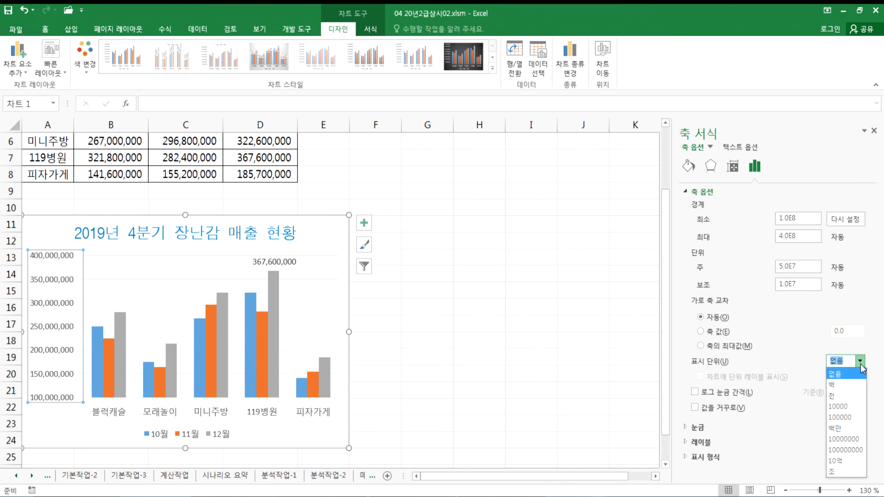
click(860, 362)
click(859, 363)
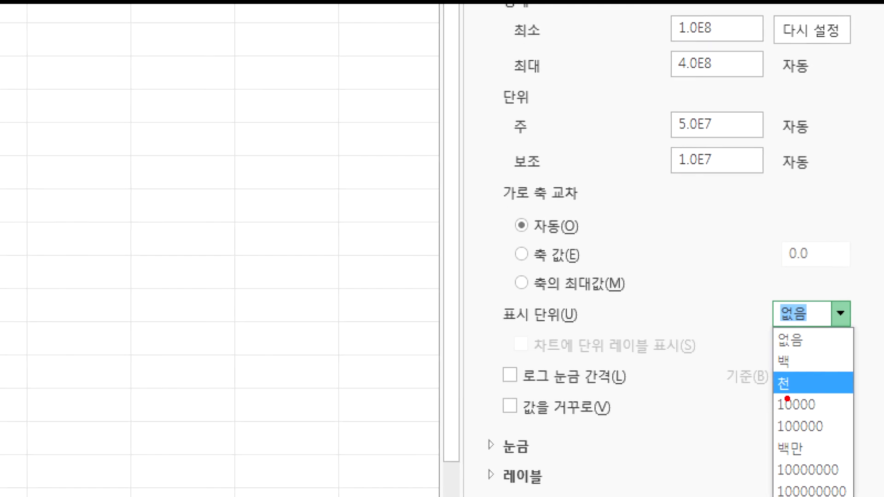
mouse_move(787, 399)
mouse_down()
mouse_move(778, 366)
mouse_move(791, 392)
mouse_up()
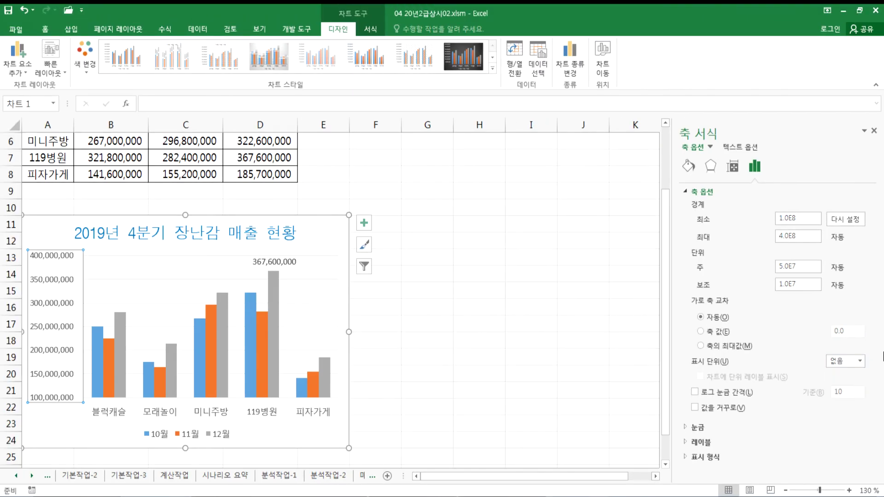
click(860, 362)
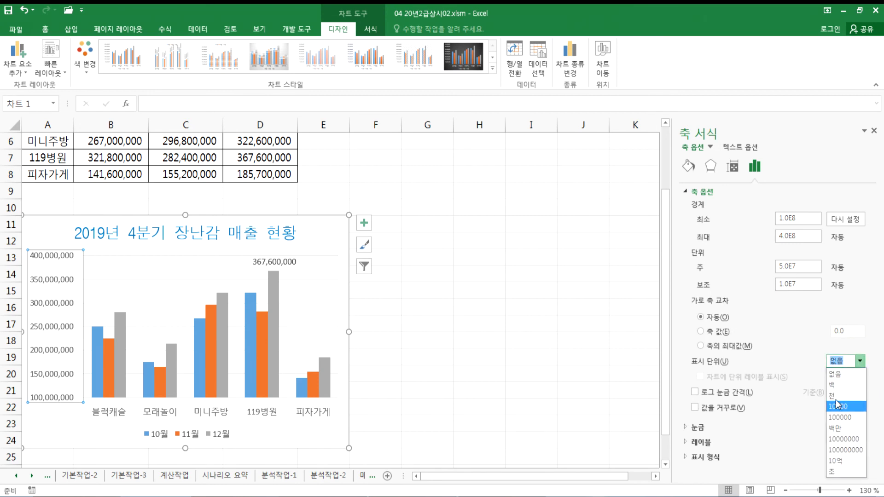
click(836, 396)
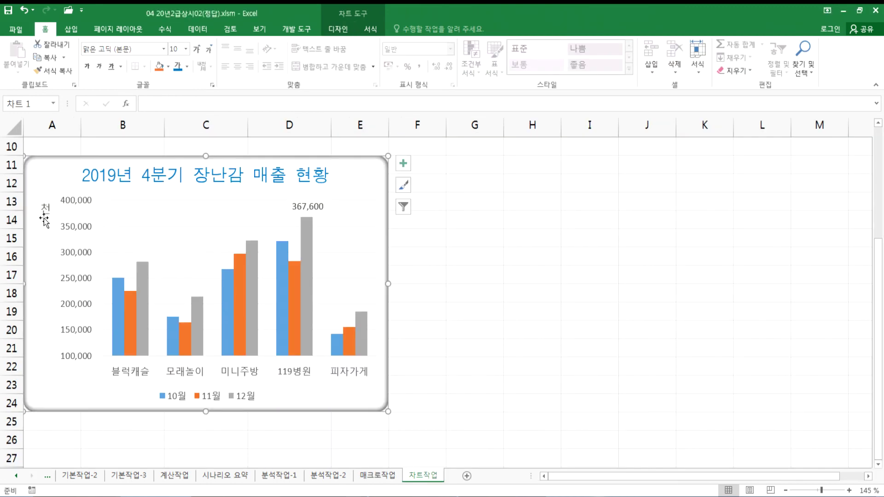
Check the 천 unit label in the answer workbook and set the working chart's unit label text direction to 가로
click(44, 218)
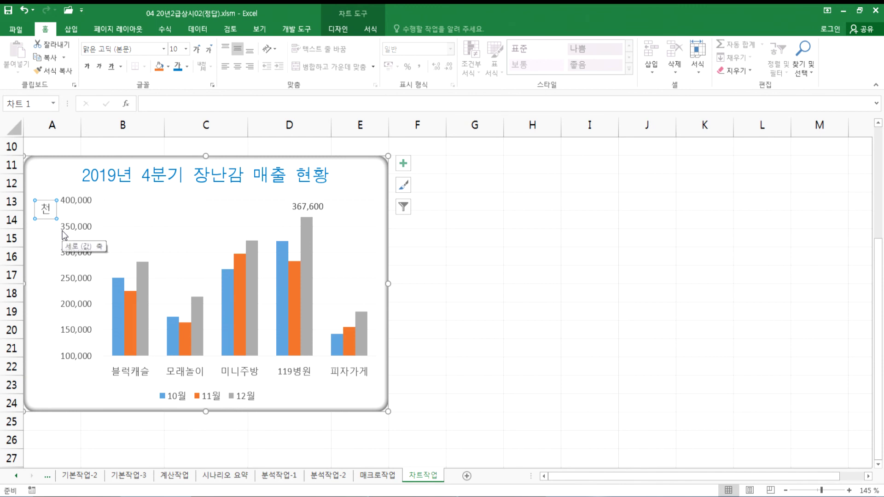
click(64, 236)
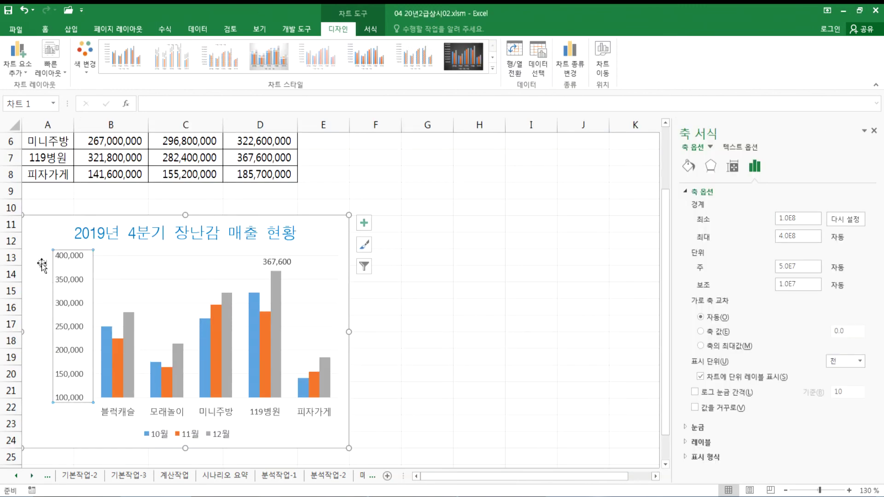
click(42, 265)
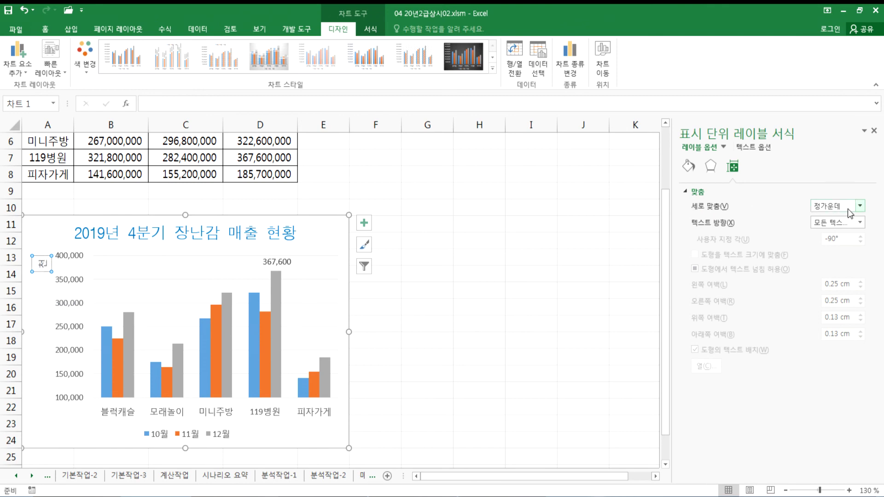
click(61, 260)
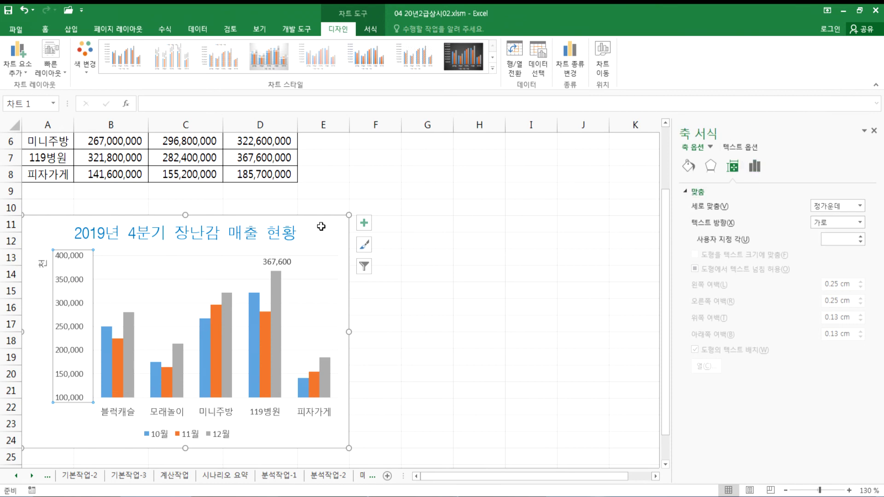
click(41, 264)
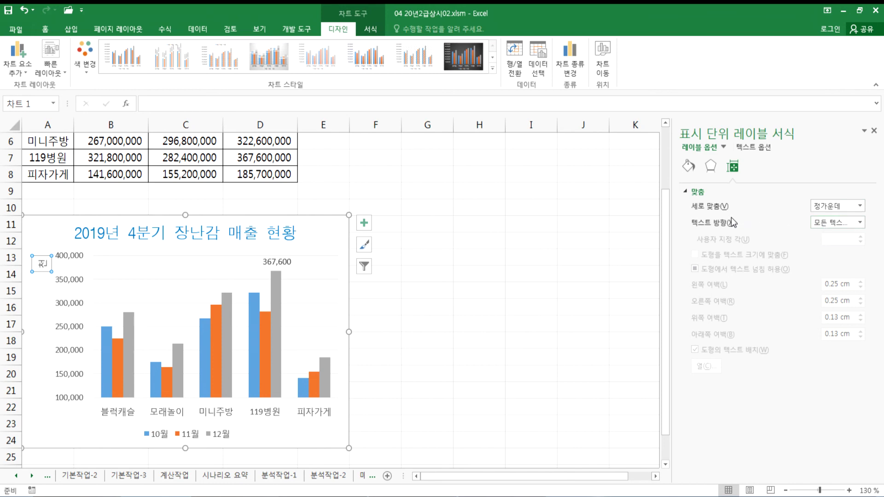
click(858, 225)
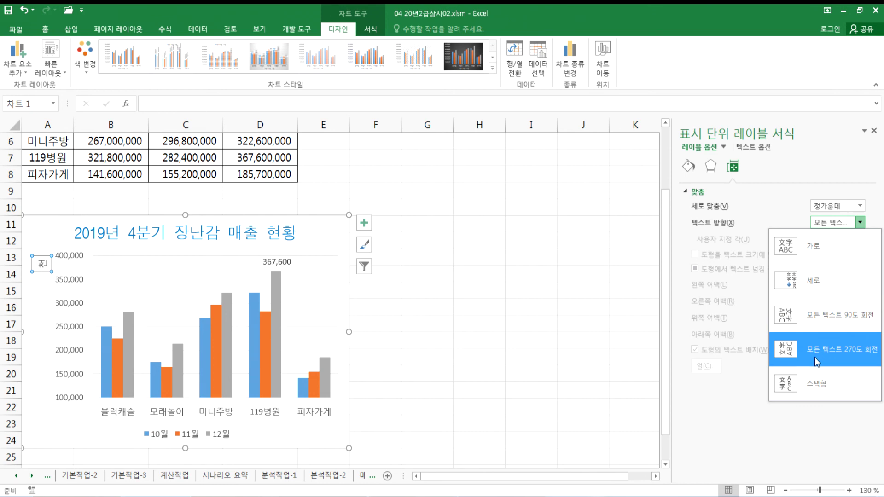
click(810, 250)
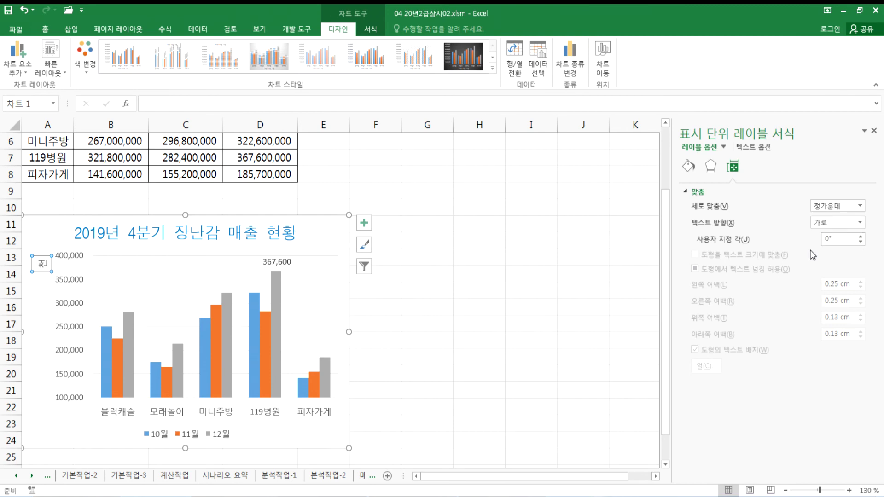
Try the 모든 텍스트 270도 회전 text direction on the 천 unit label, and return it to 가로
click(842, 223)
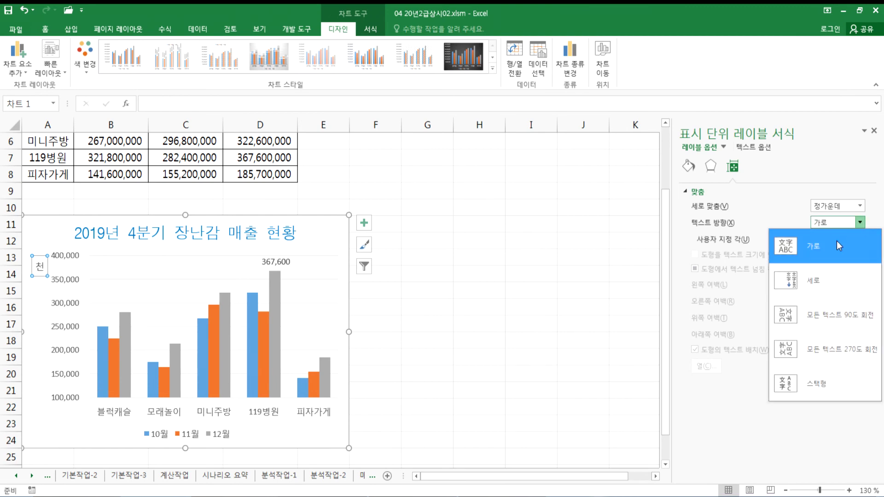
click(806, 346)
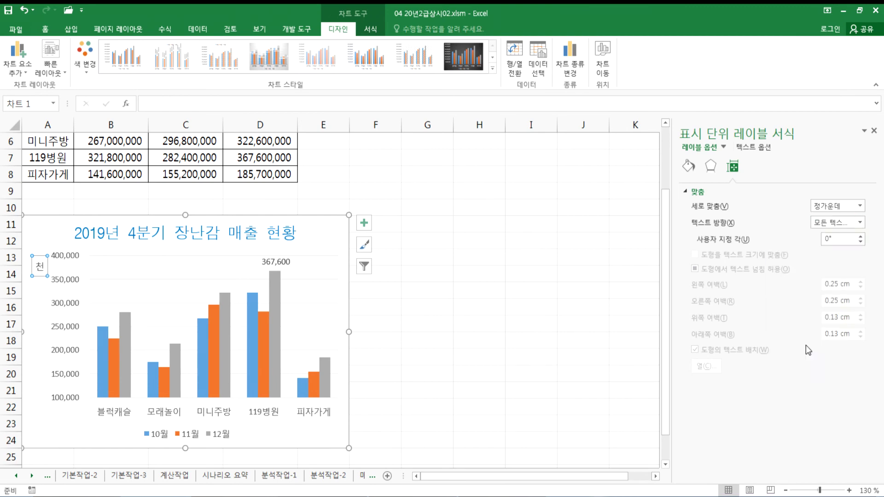
click(838, 226)
click(812, 257)
click(42, 317)
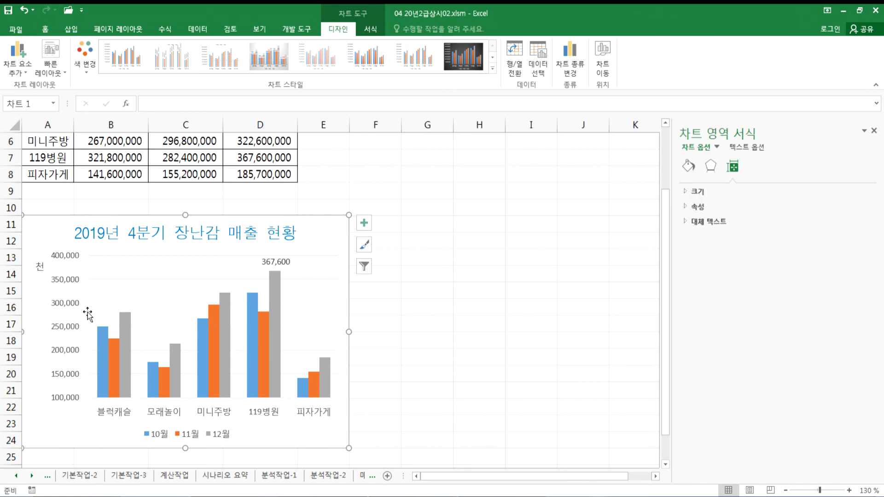
Select the vertical value axis and set its display unit to 없음
click(37, 267)
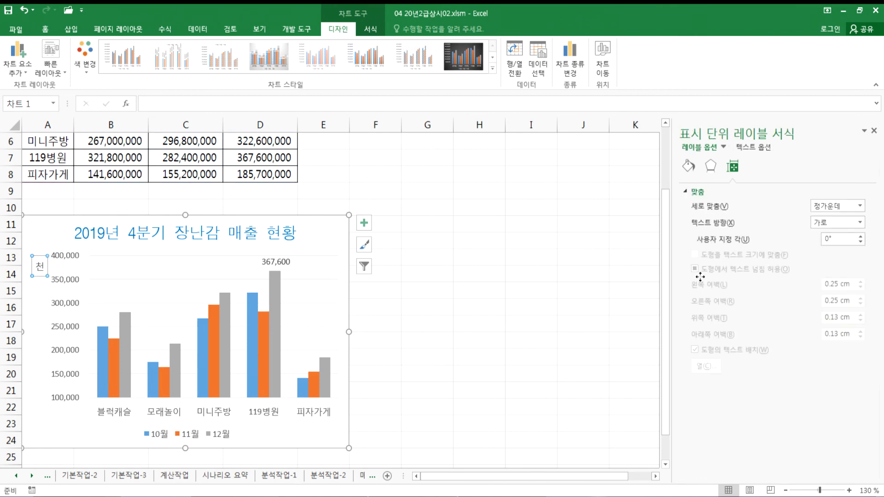
click(72, 284)
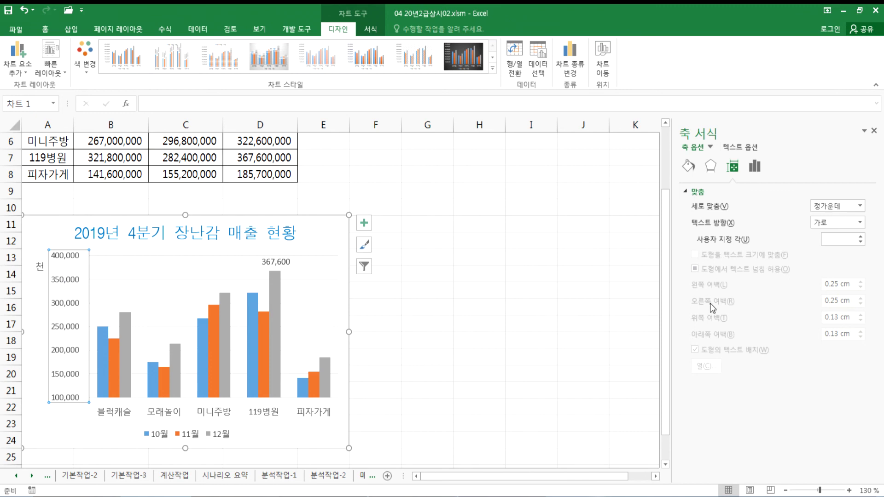
click(754, 167)
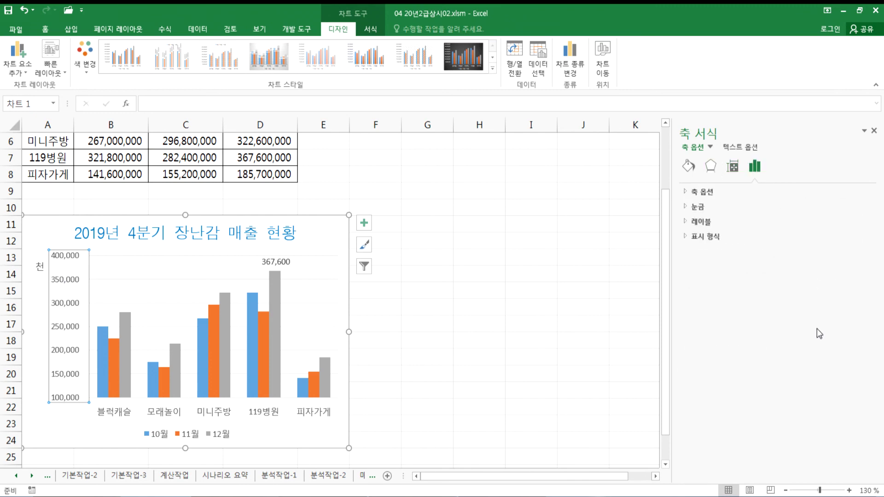
click(702, 191)
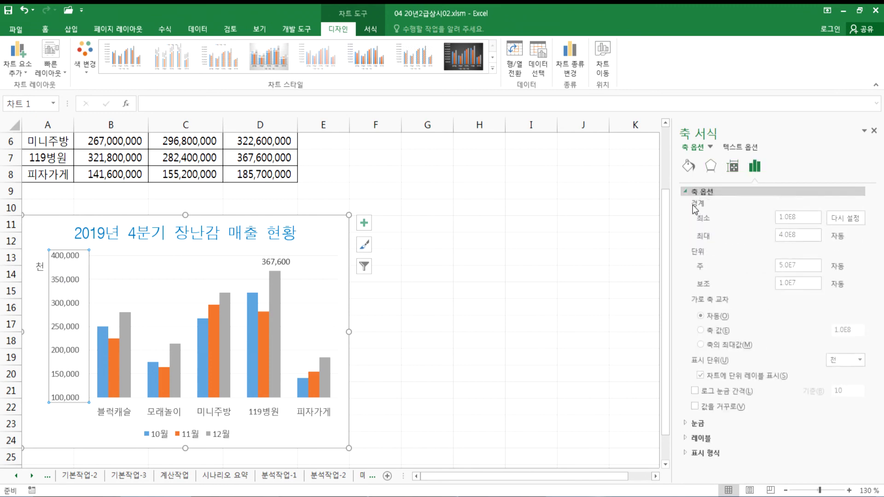
click(859, 361)
click(843, 368)
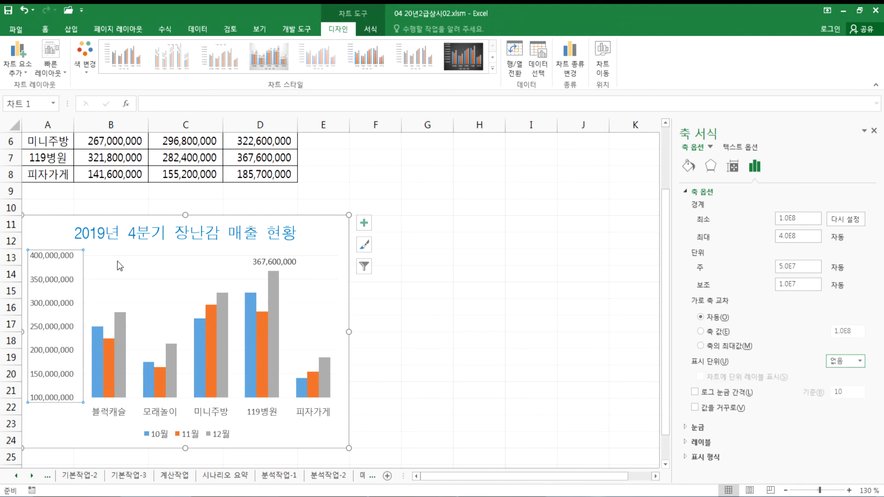
Set the vertical value axis display unit to 천 again and turn on 차트에 단위 레이블 표시
click(859, 361)
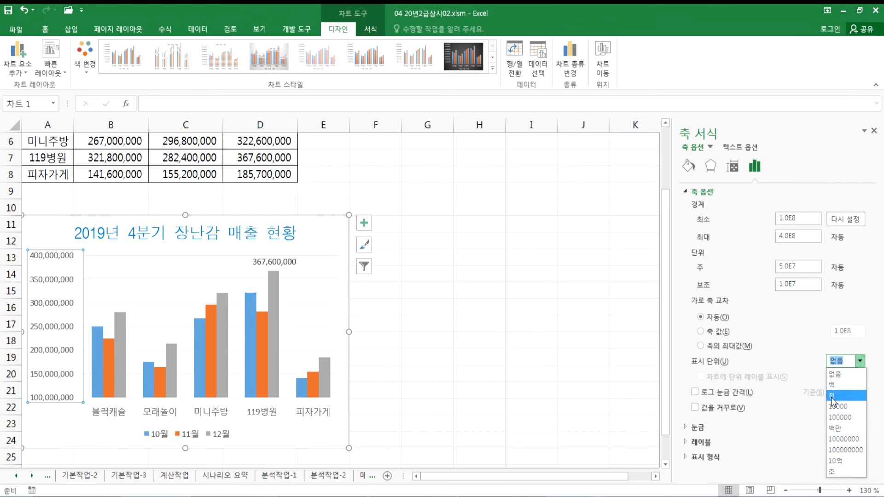
click(833, 396)
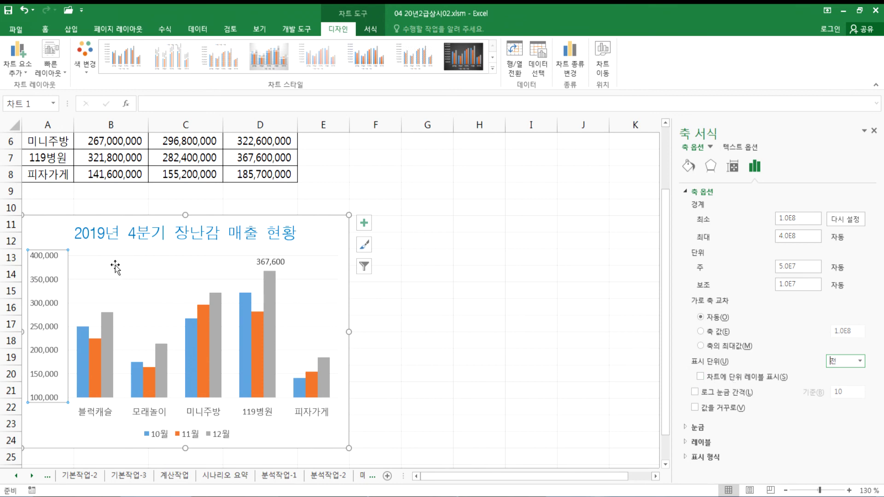
click(700, 377)
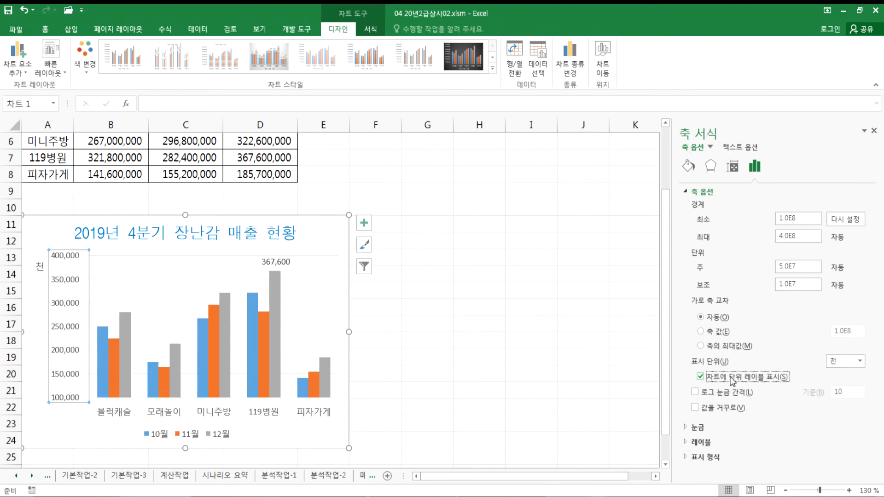
Try the 값을 거꾸로 option on the vertical value axis, turn it off again, and select cell G10
click(695, 408)
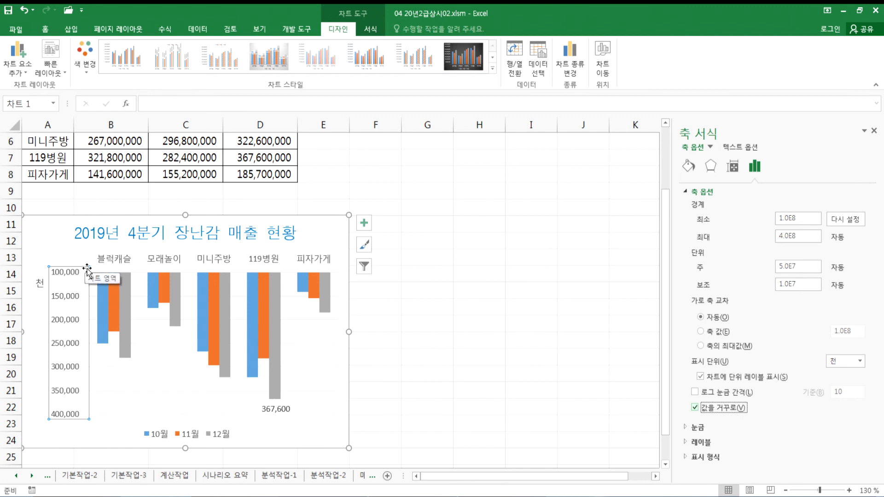
click(696, 408)
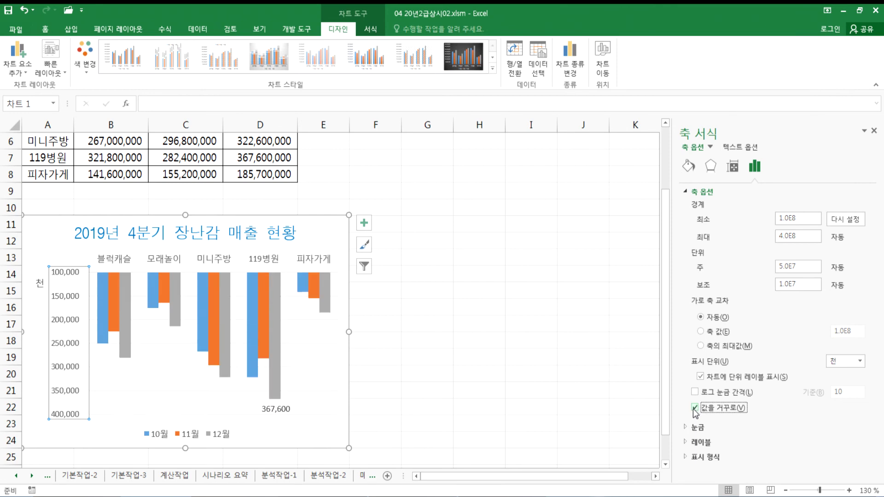
click(695, 408)
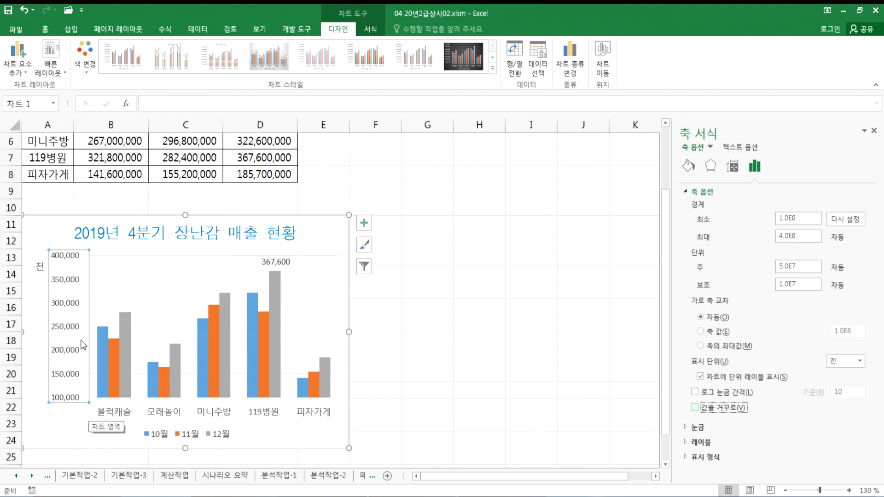
click(695, 407)
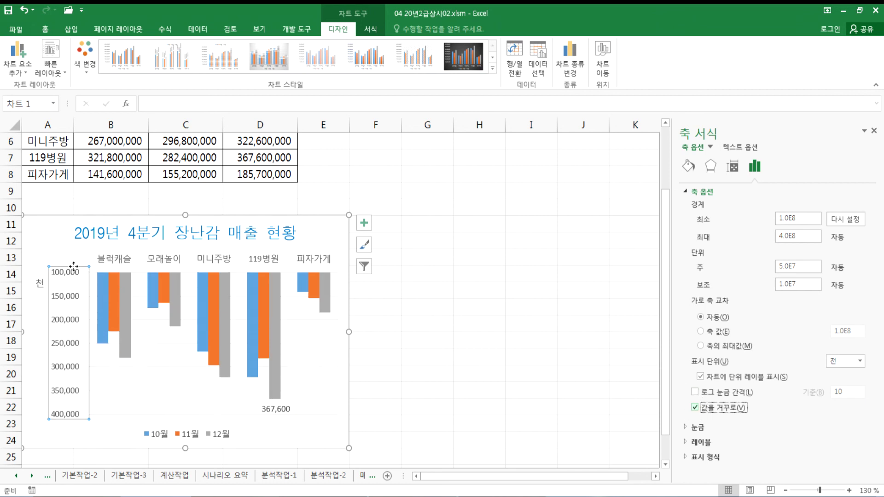
click(695, 408)
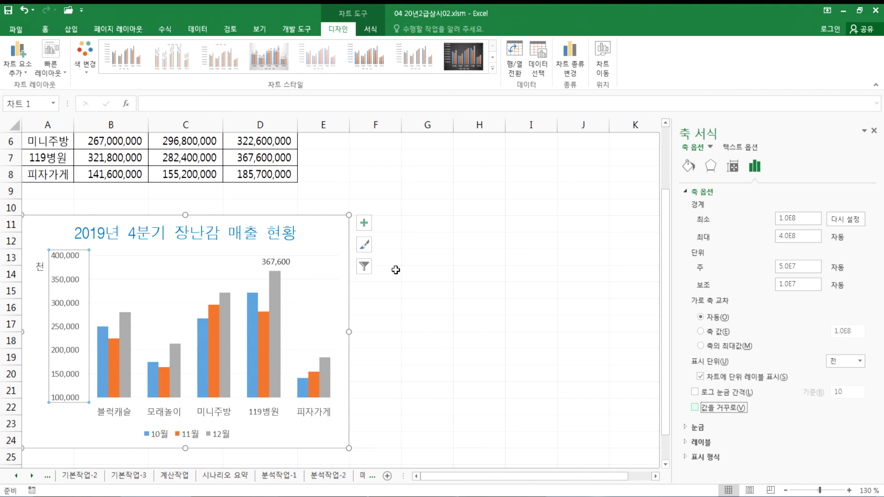
click(425, 205)
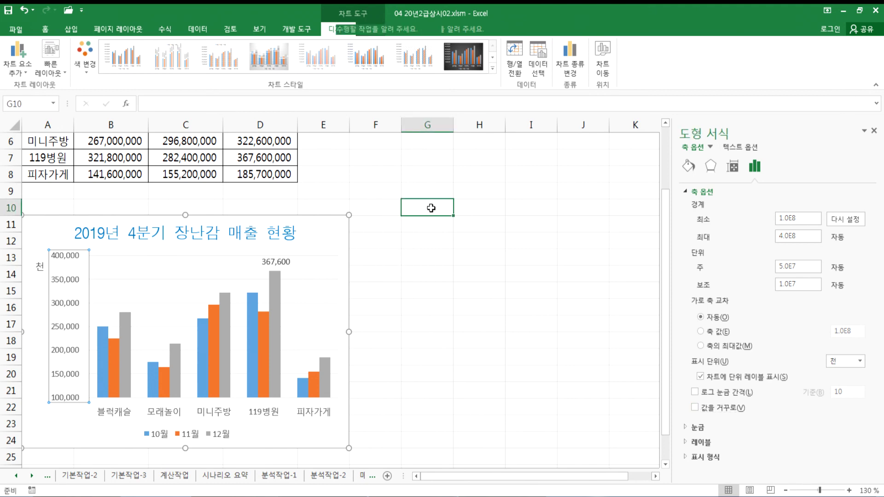